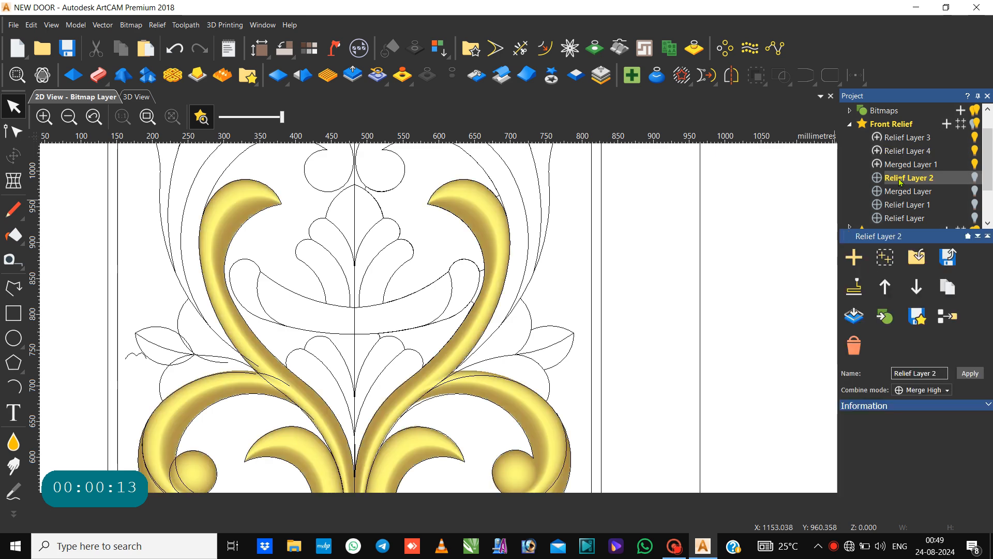
Make Merged Layer 1 the active relief layer in the Front Relief stack.
left_click(908, 151)
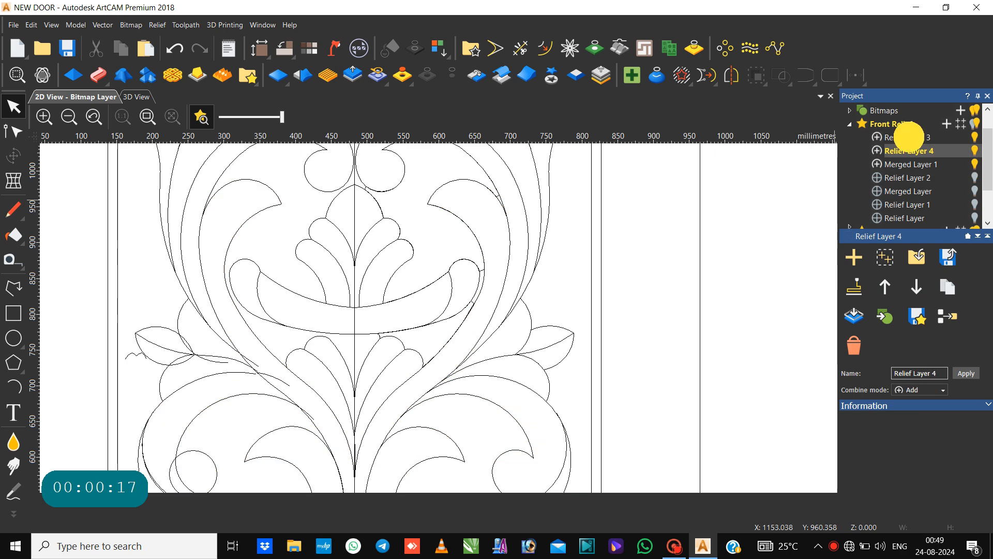
left_click(909, 138)
scroll(663, 269, "down", 5)
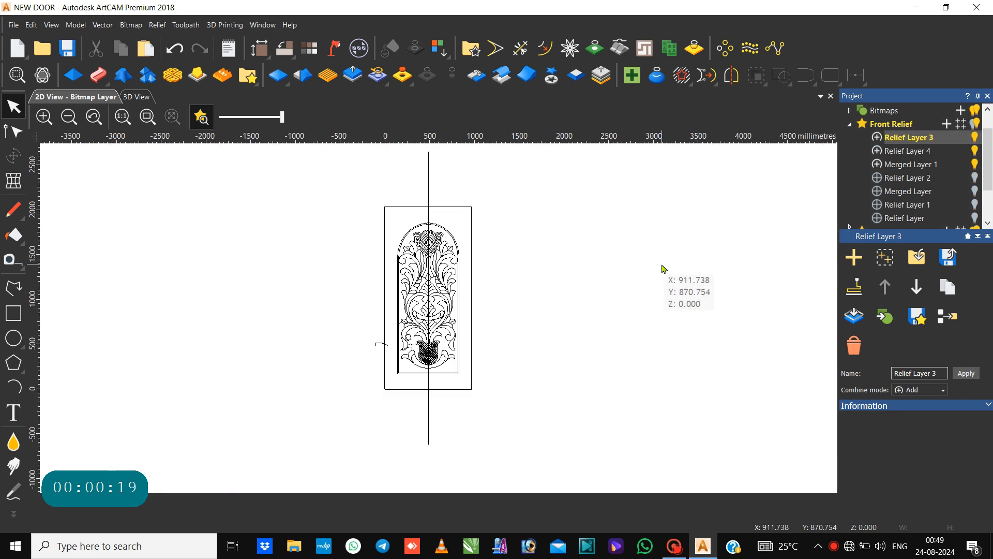
scroll(498, 304, "up", 4)
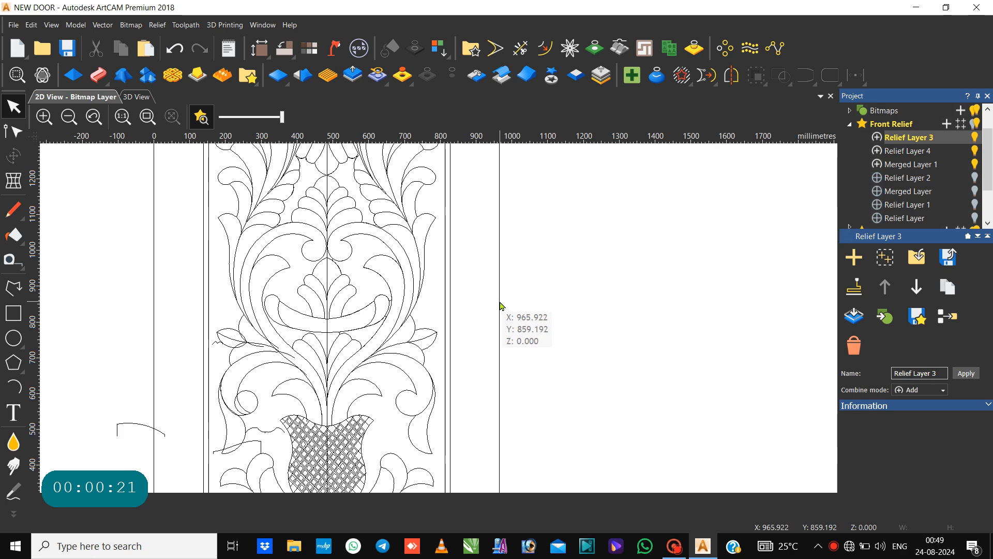
scroll(500, 305, "down", 2)
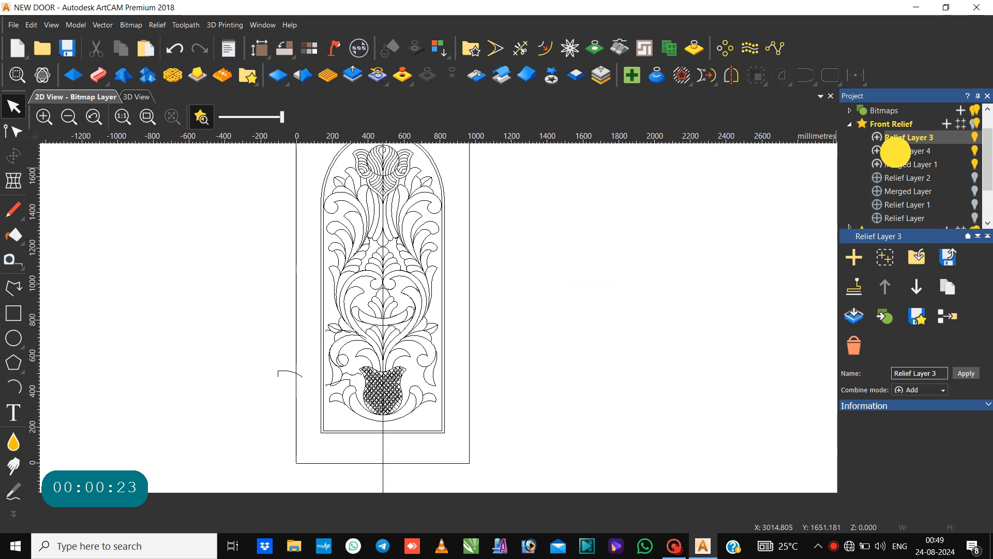
left_click(896, 151)
left_click(896, 165)
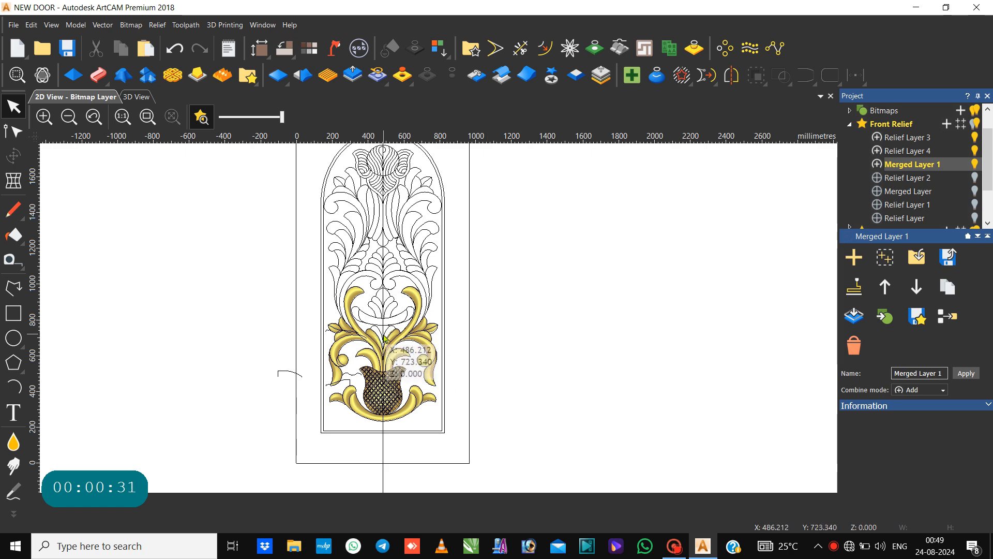
Cut the outline of the unfilled inner petal pair above the basket at its lowest node on the centre line.
scroll(383, 341, "up", 2)
scroll(383, 341, "up", 1)
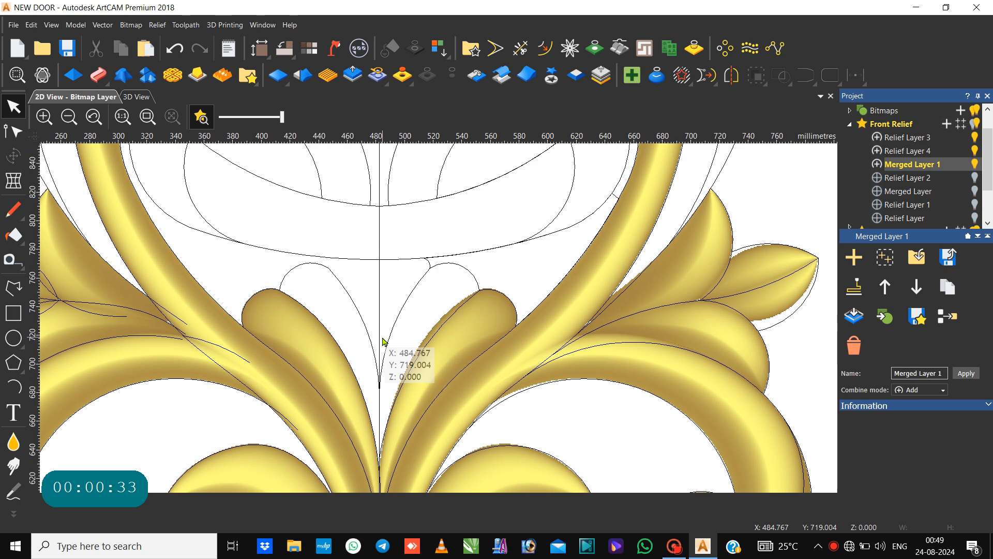
left_click(325, 328)
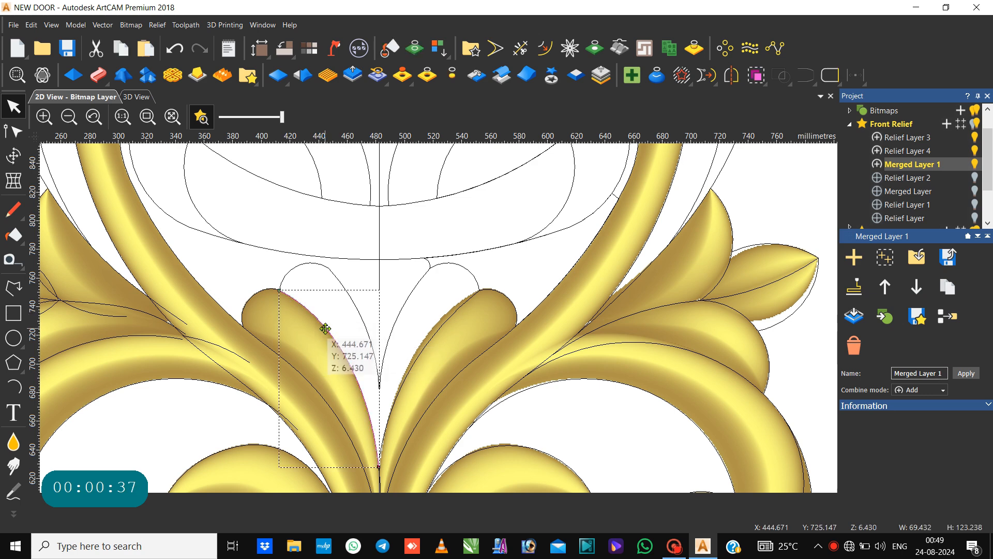
left_click(359, 310, "shift")
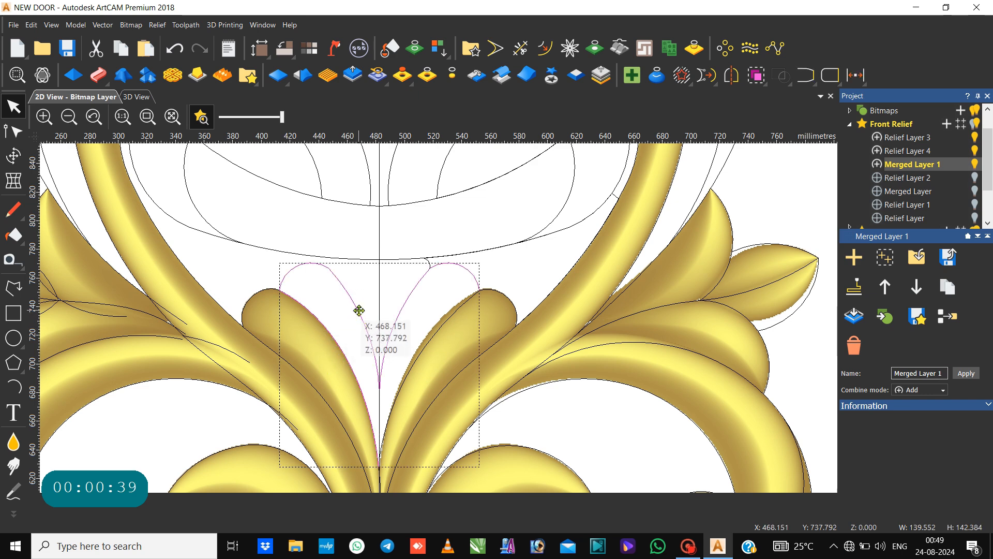
left_click(409, 325)
left_click(397, 320)
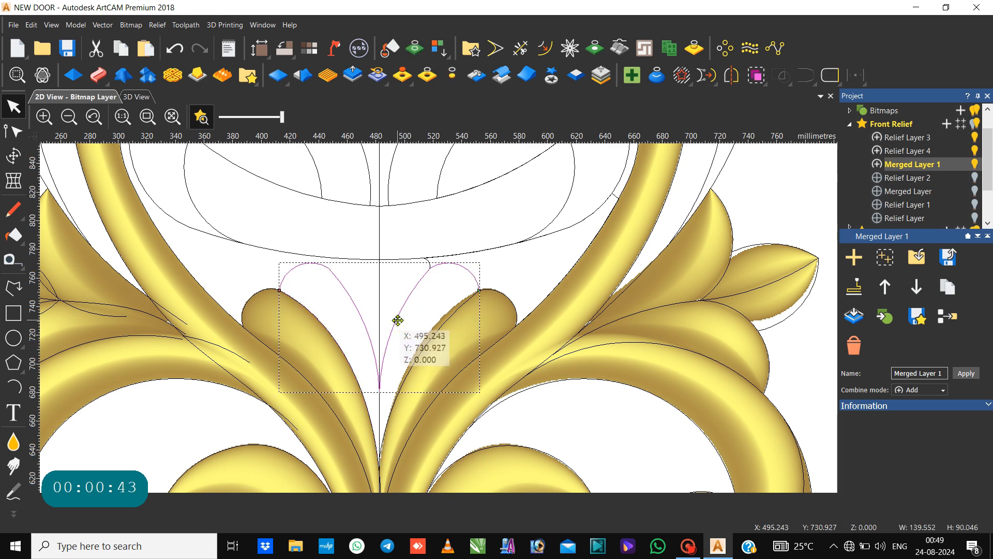
double_click(398, 320)
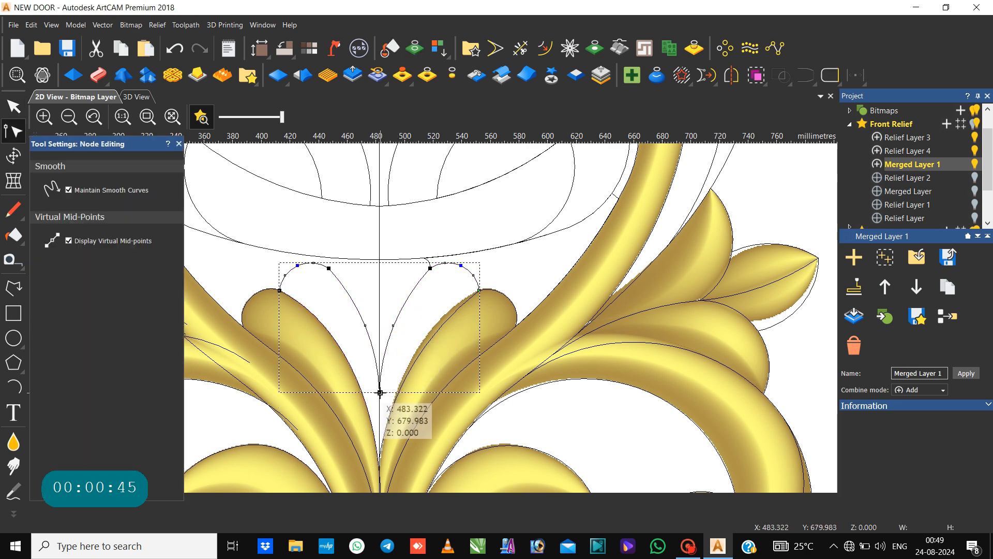
key("c")
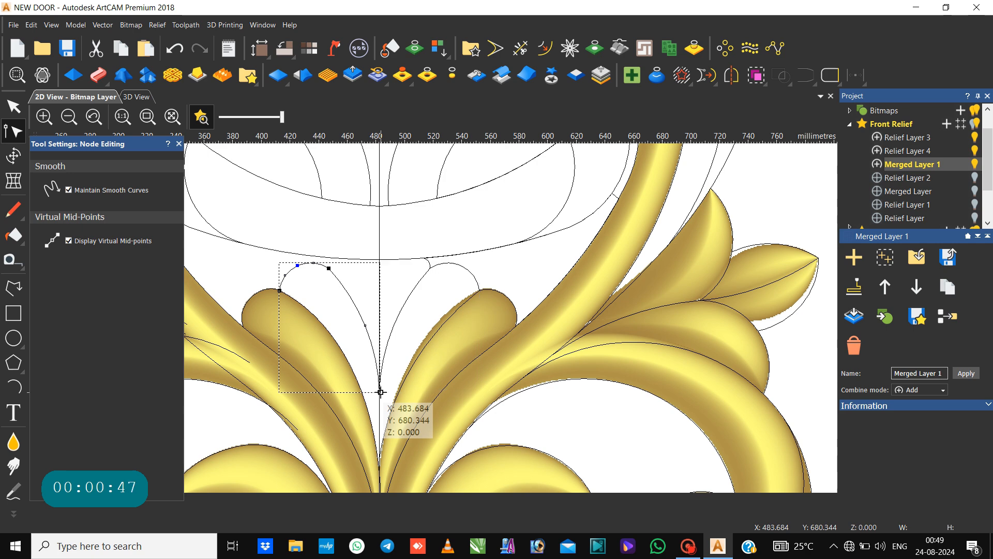
left_click(330, 309)
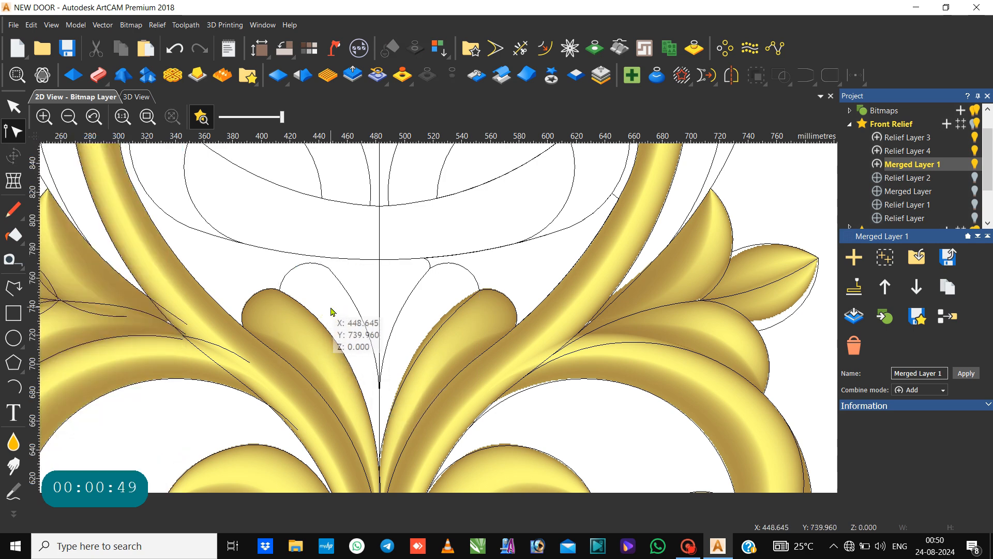
Set up a Two Rail Sweep on the left inner petal's two edges with the small wavy cross section, reversing the second drive rail.
left_click(323, 323)
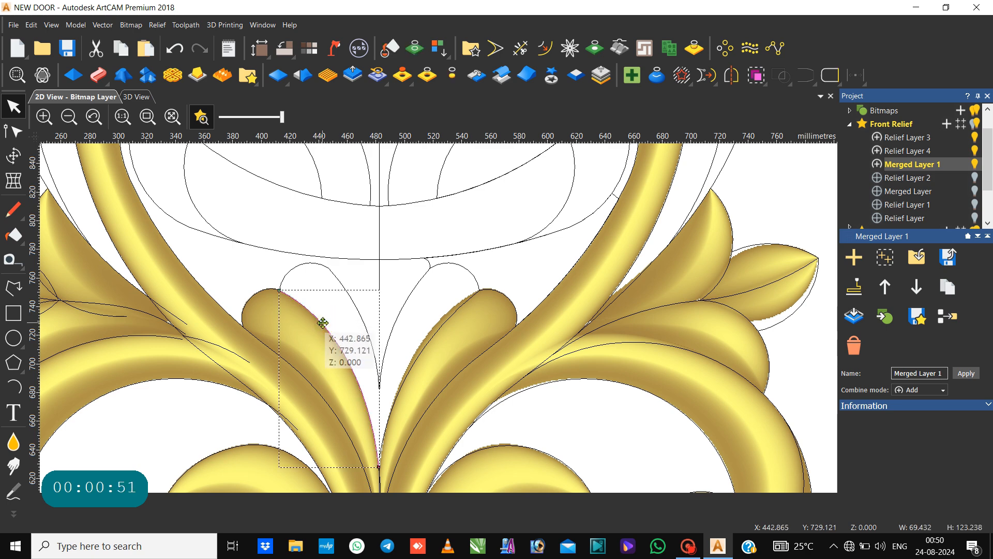
left_click(351, 299, "shift")
scroll(350, 295, "down", 3)
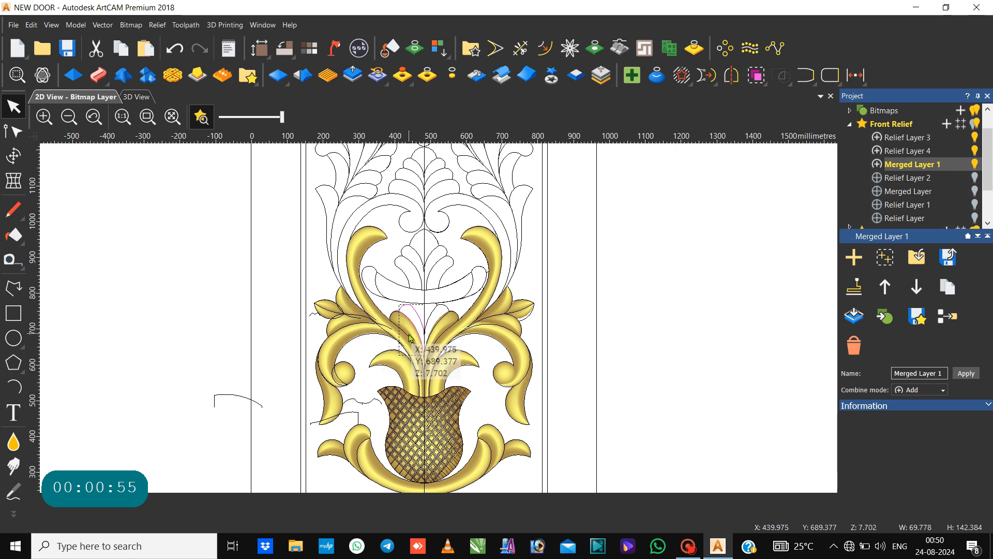
left_click(98, 75)
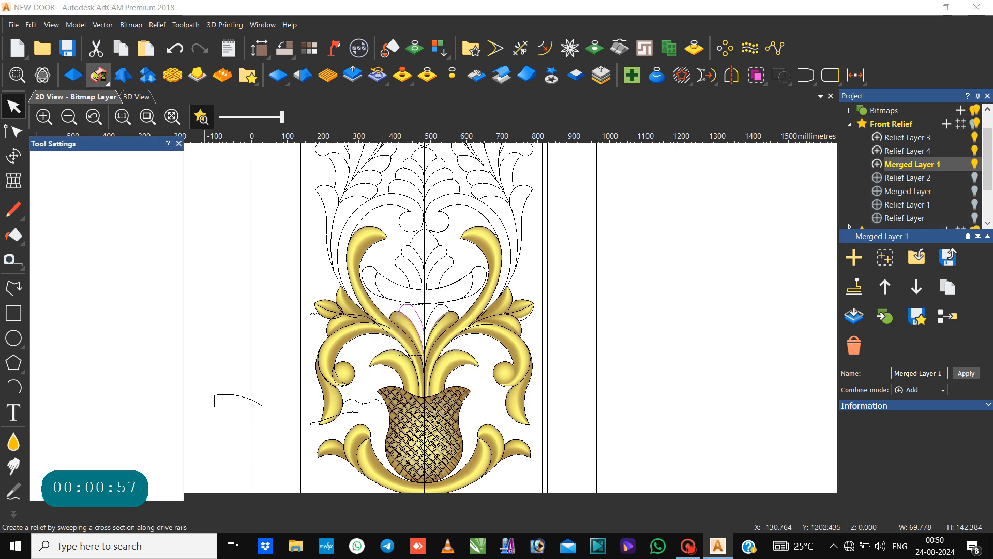
scroll(375, 398, "up", 2)
left_click(366, 406)
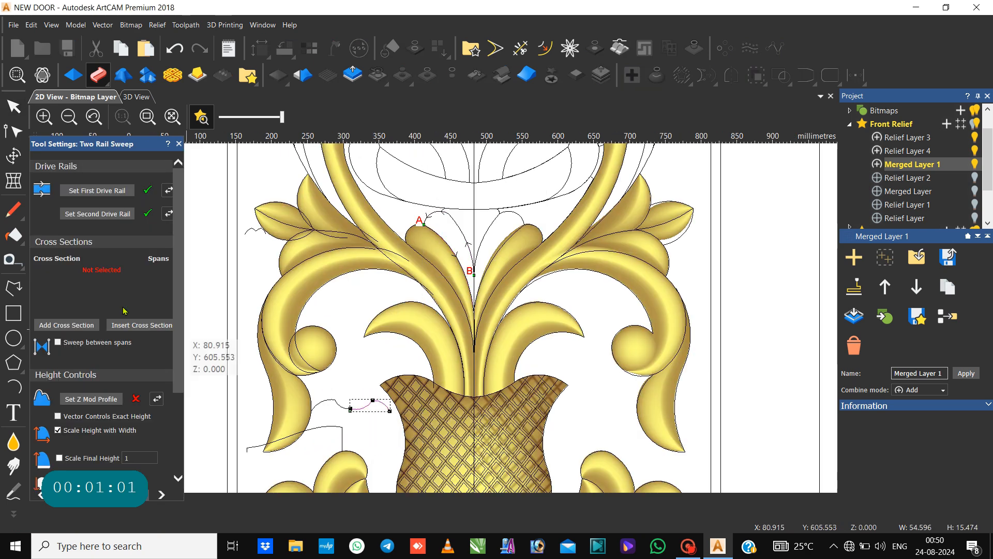
left_click(75, 319)
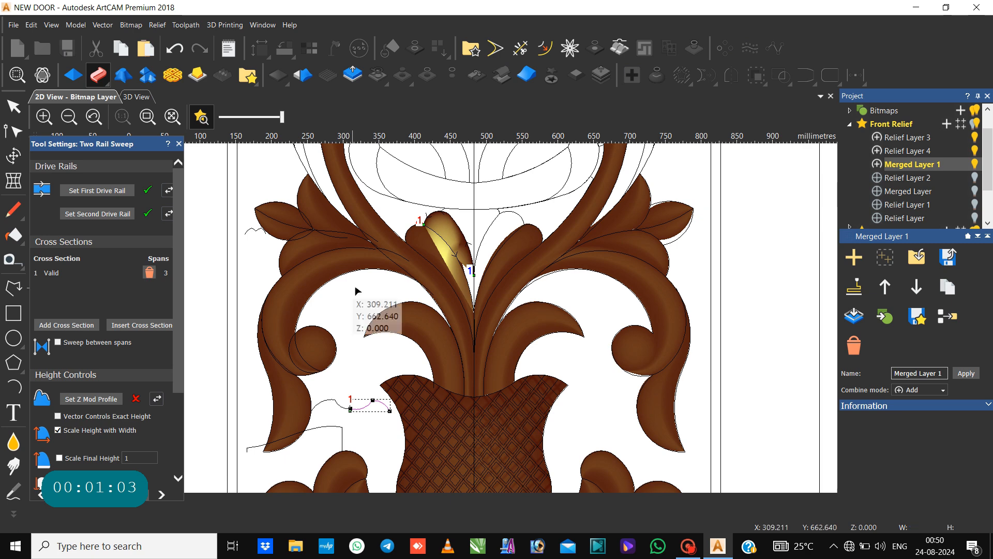
left_click(169, 214)
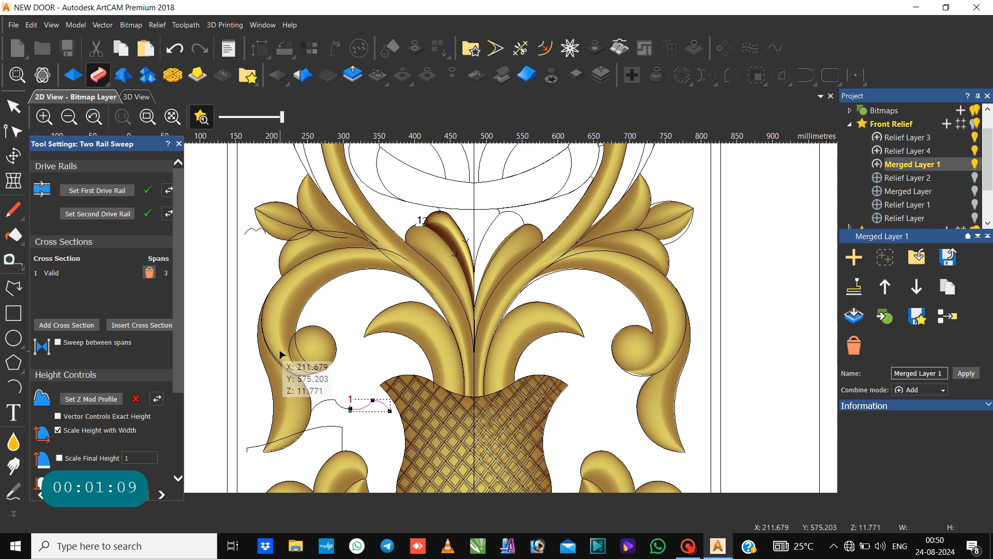
Assign the open curve with a vertical end, left of the basket, as the sweep's Z Mod Profile.
scroll(352, 387, "down", 3)
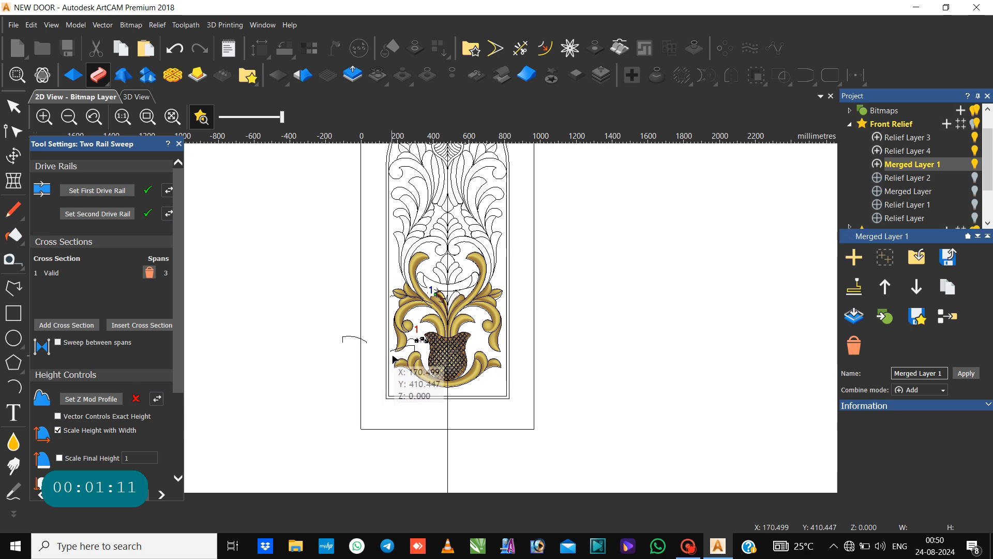
left_click(406, 326)
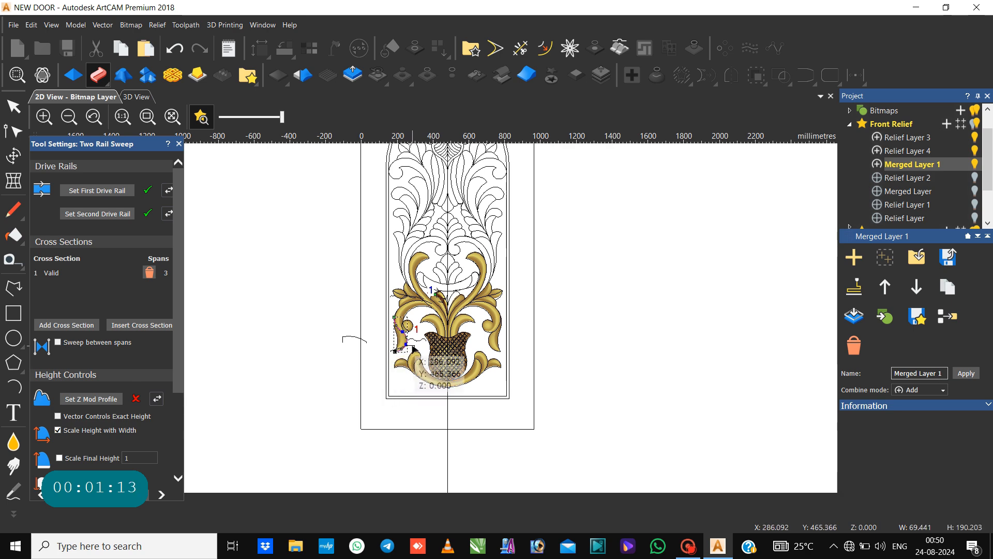
left_click(403, 347)
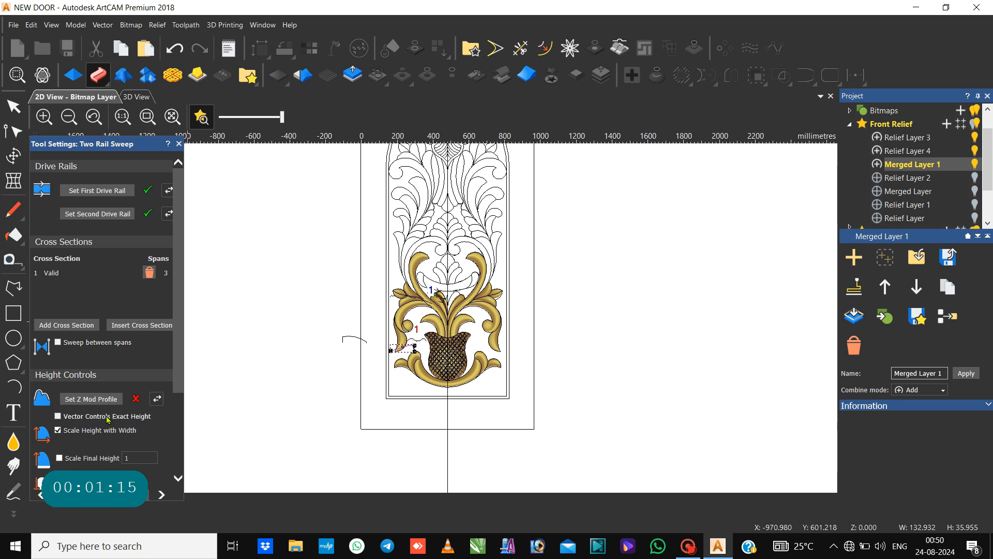
left_click(101, 400)
Sweep the left inner petal with Scale Final Height 6, Start Height 6 mm and Merge High, reversing the Z Mod Profile.
scroll(100, 453, "down", 3)
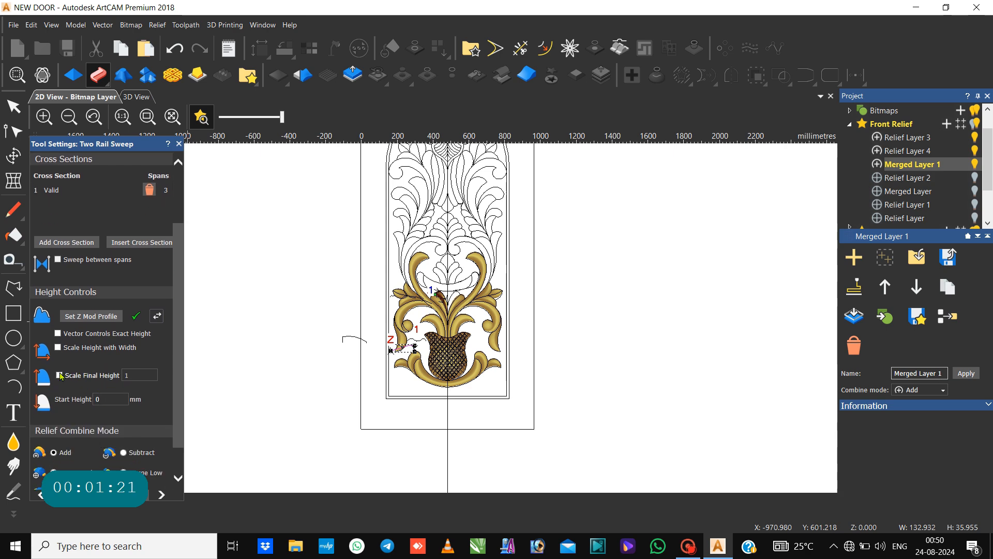
left_click(60, 375)
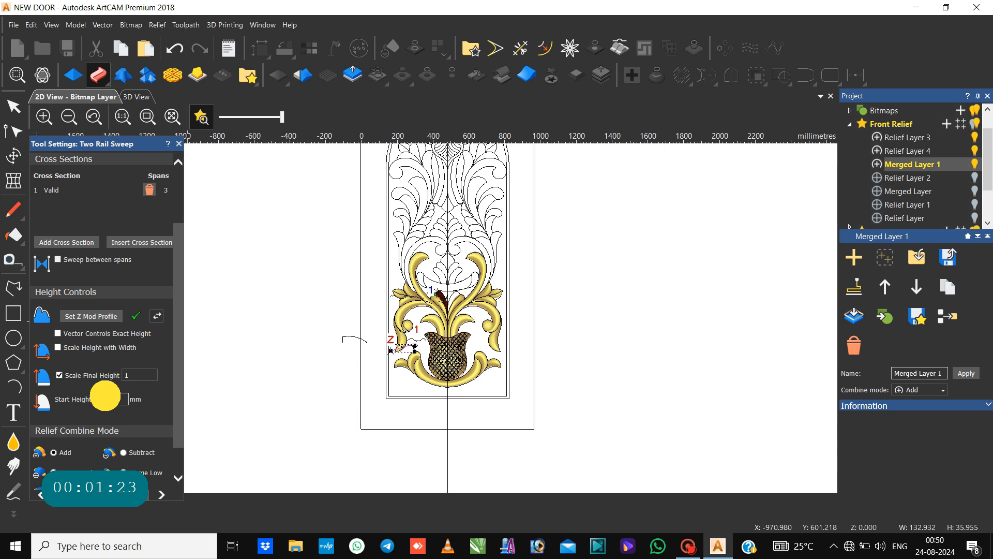
double_click(105, 398)
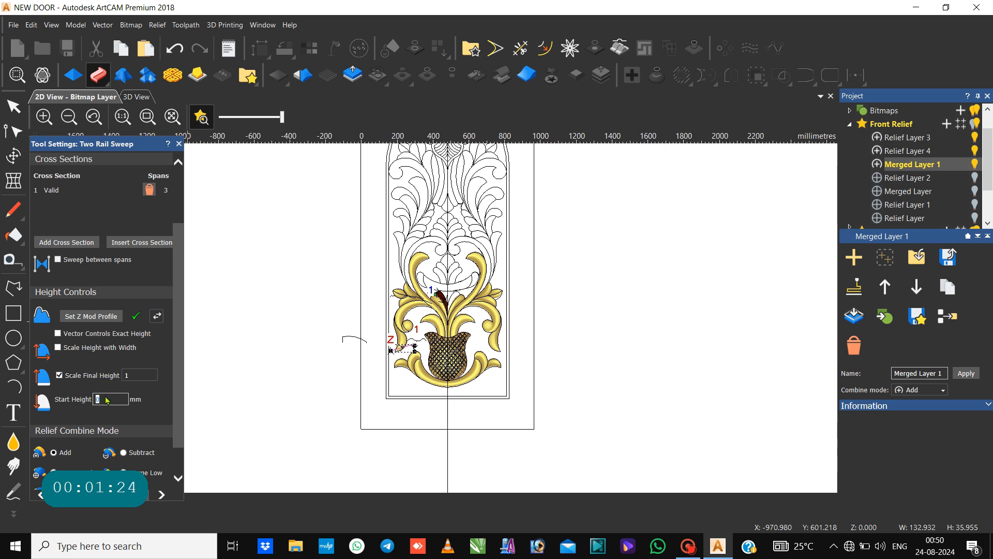
double_click(134, 375)
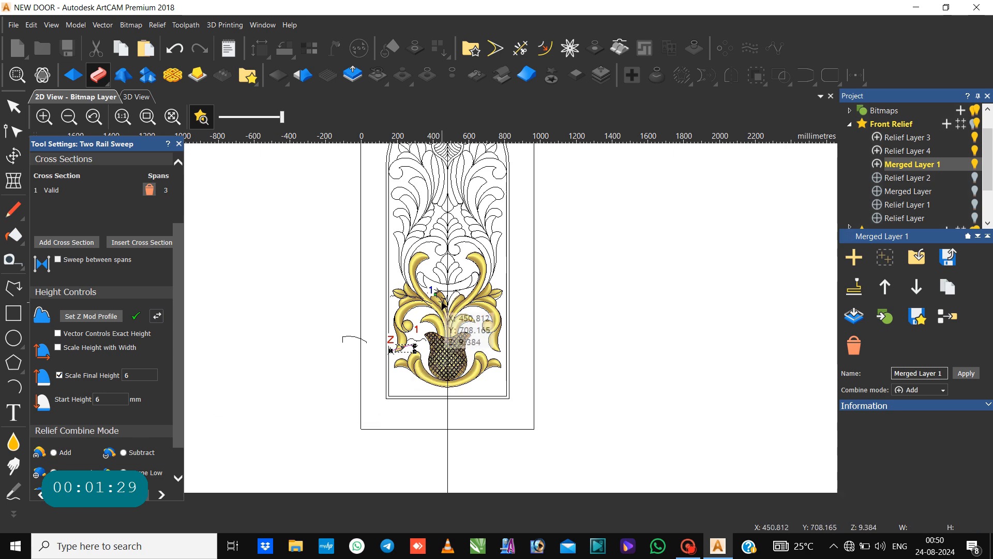
scroll(437, 325, "up", 3)
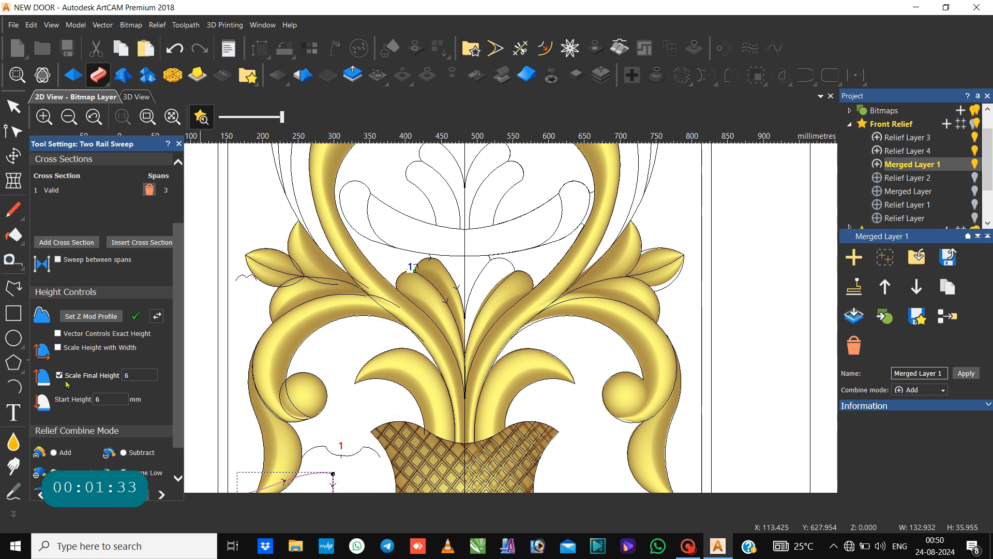
left_click(155, 318)
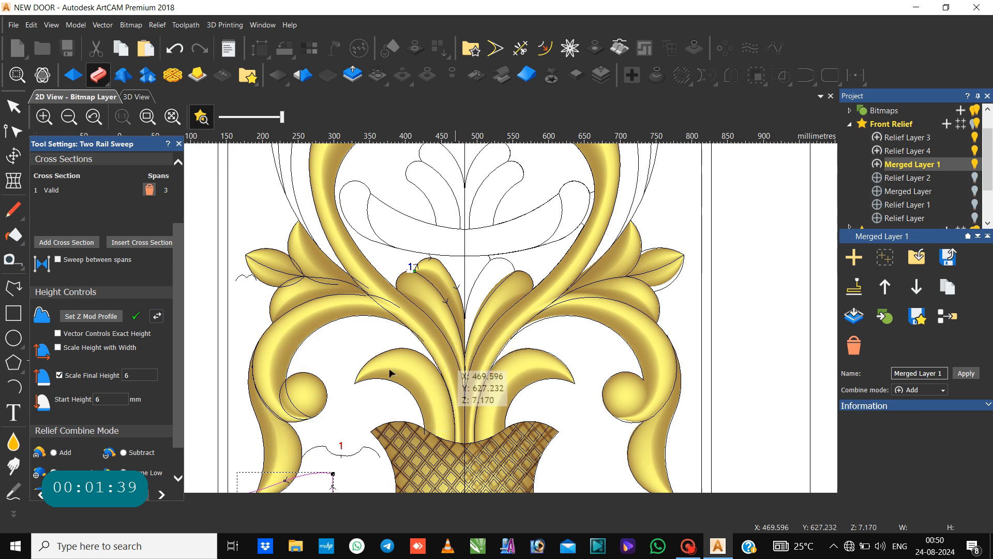
scroll(129, 457, "down", 2)
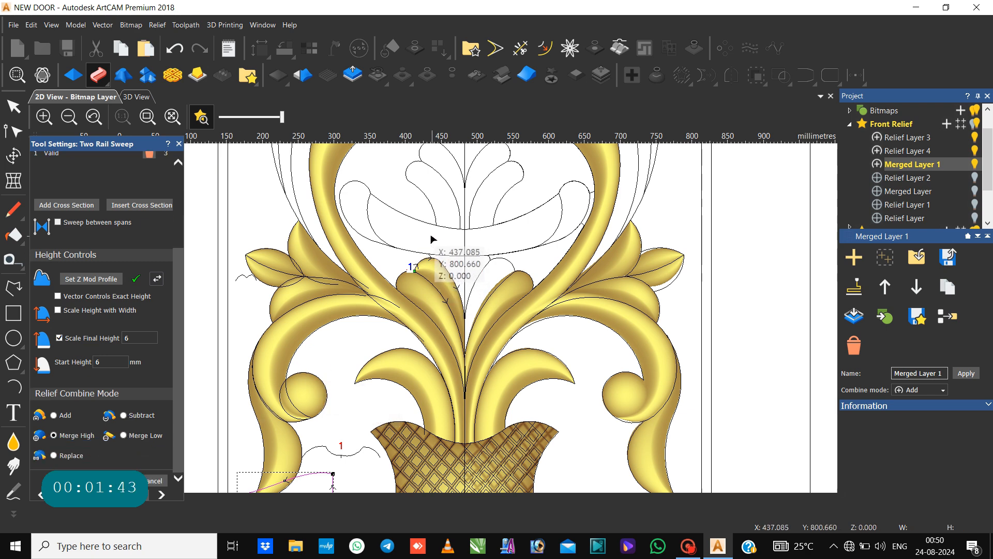
left_click(421, 219)
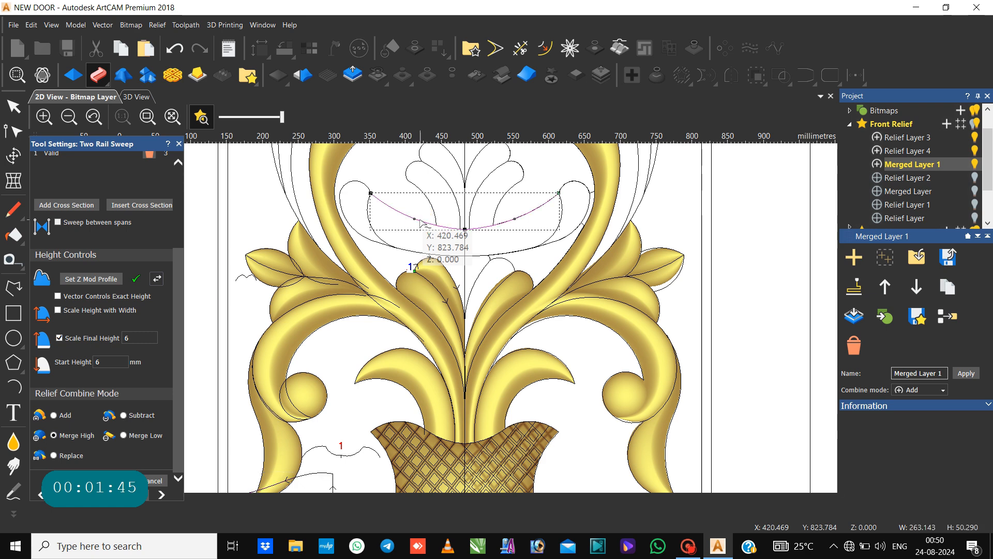
scroll(170, 221, "up", 6)
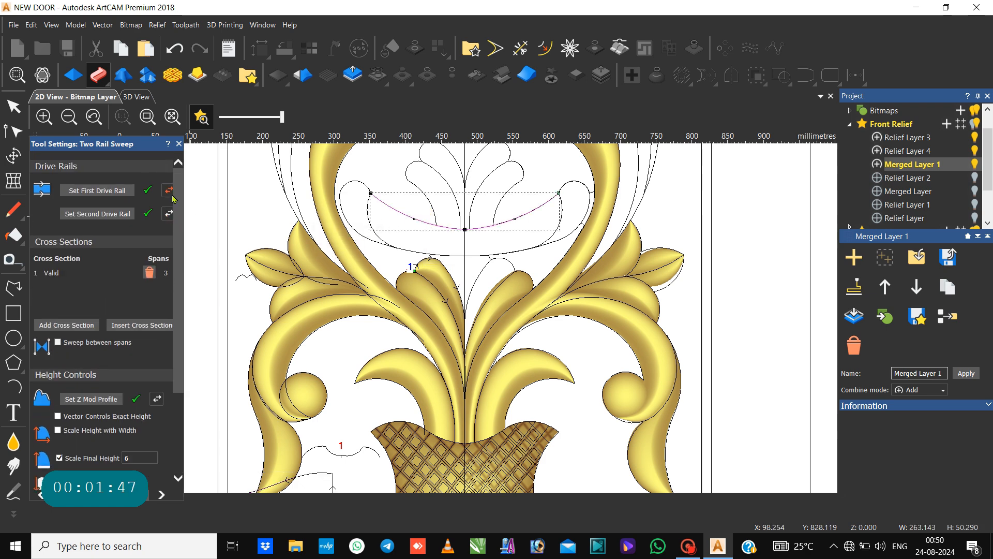
left_click(118, 191)
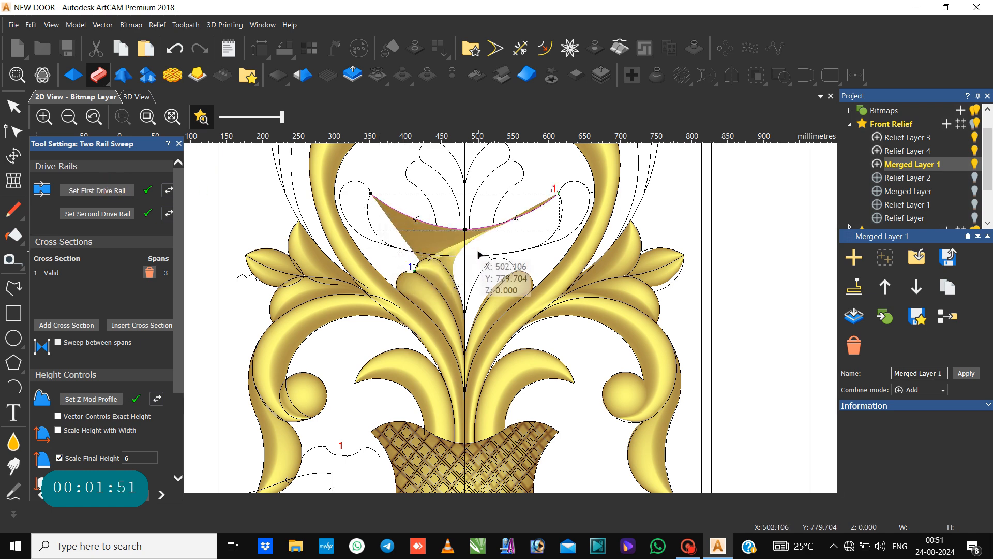
left_click(476, 259)
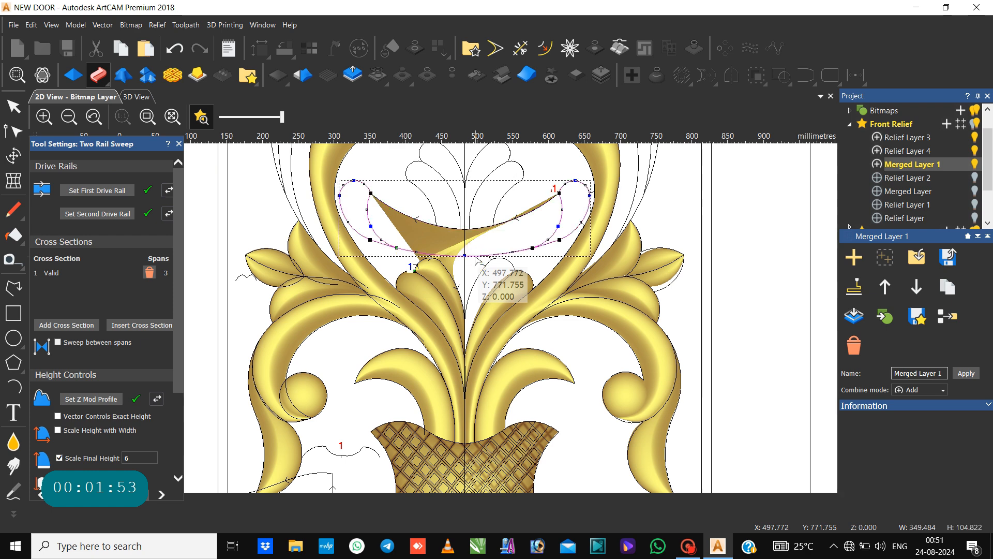
left_click(97, 215)
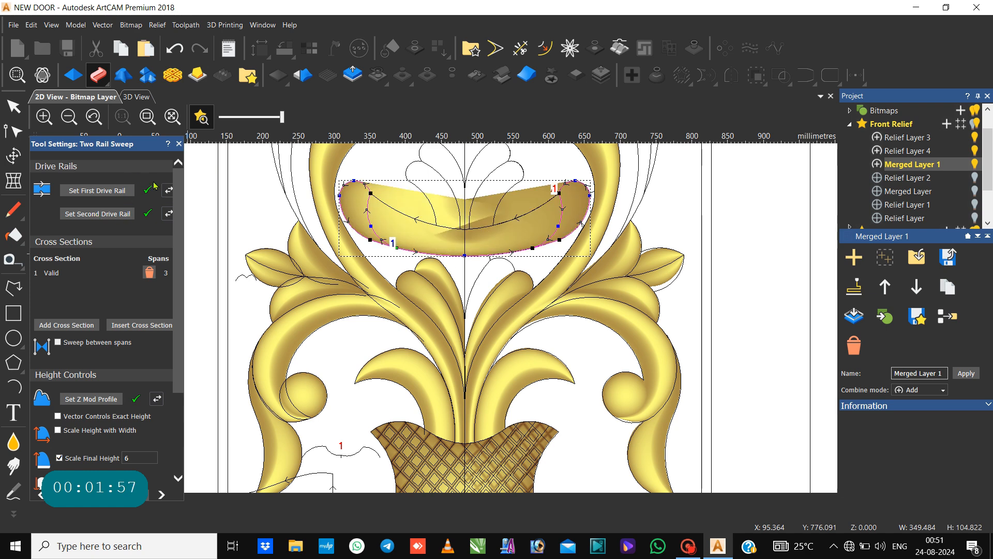
left_click(169, 190)
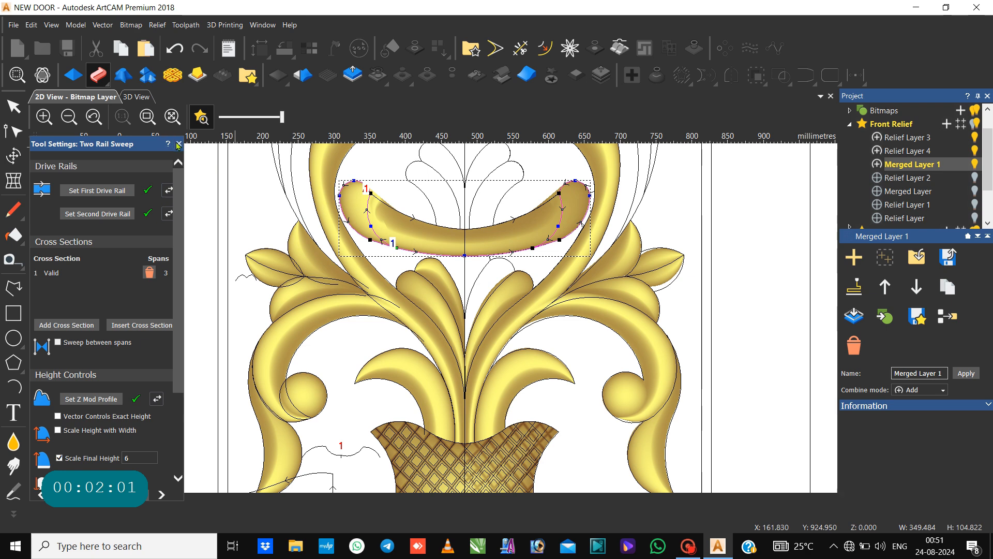
left_click(181, 144)
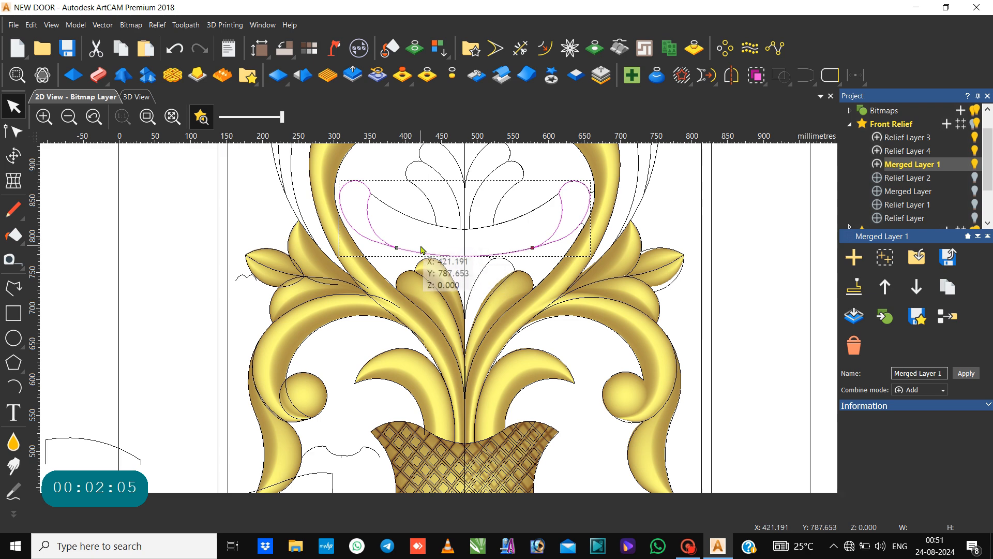
Cut the crescent outline above the petals at both ends of its right inner curve, separating that curve.
scroll(421, 250, "up", 2)
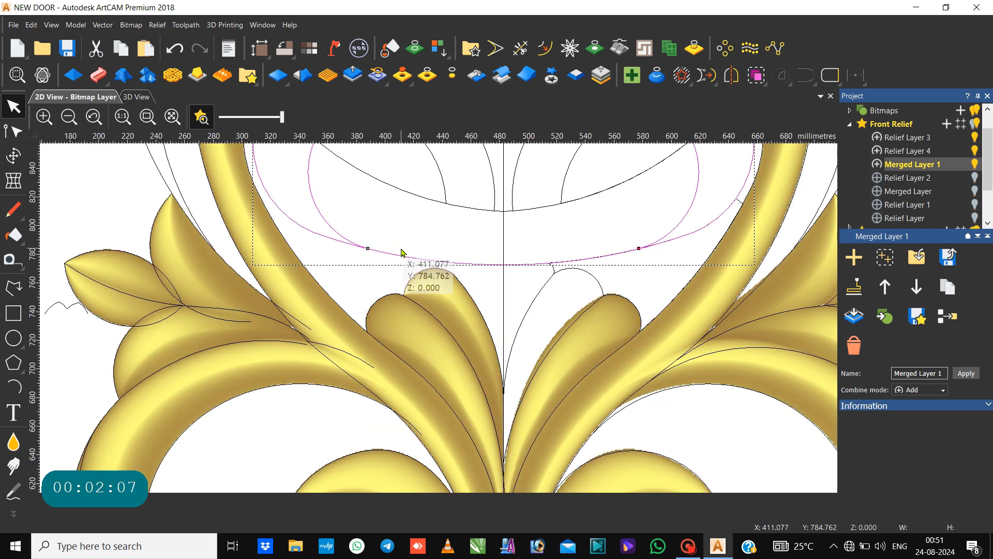
key("n")
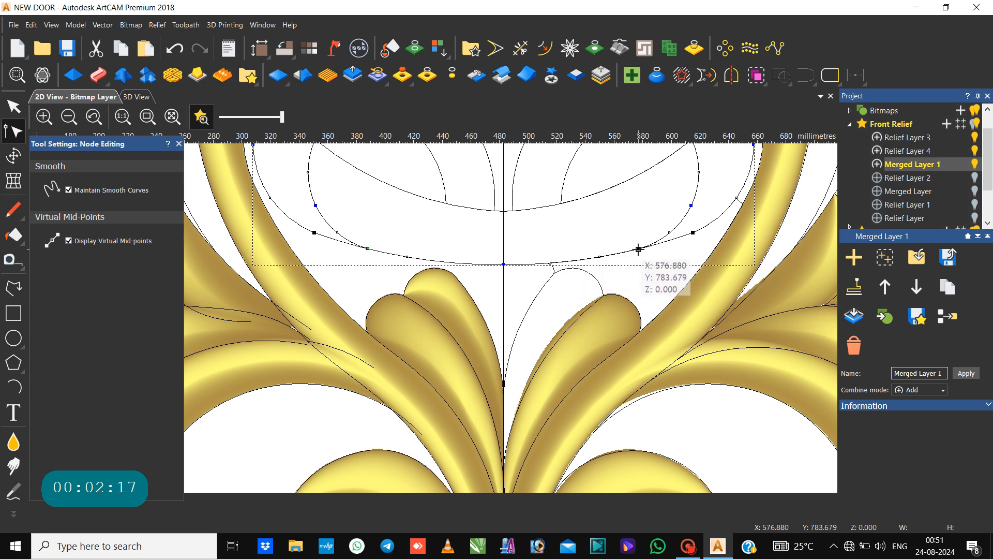
left_click(647, 264)
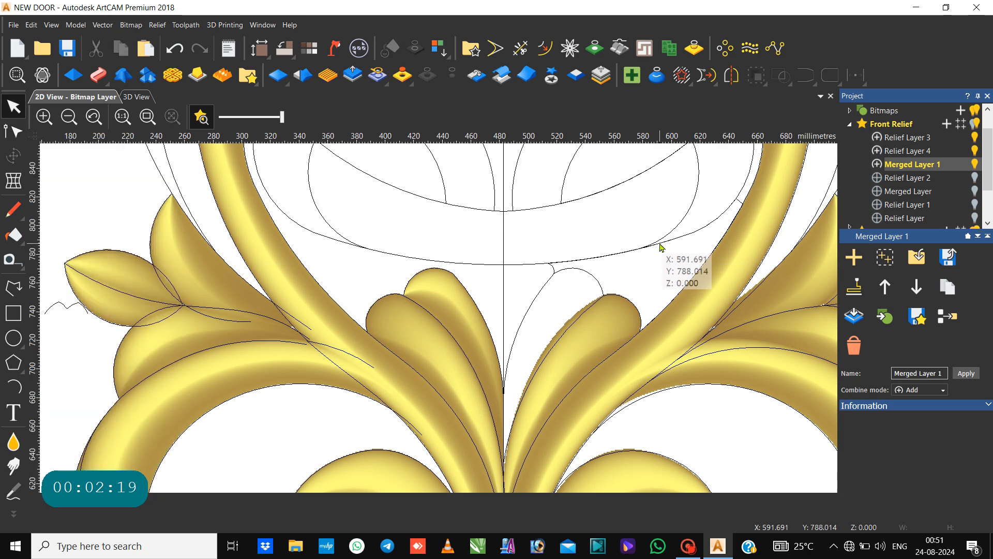
left_click(658, 241)
scroll(645, 249, "up", 3)
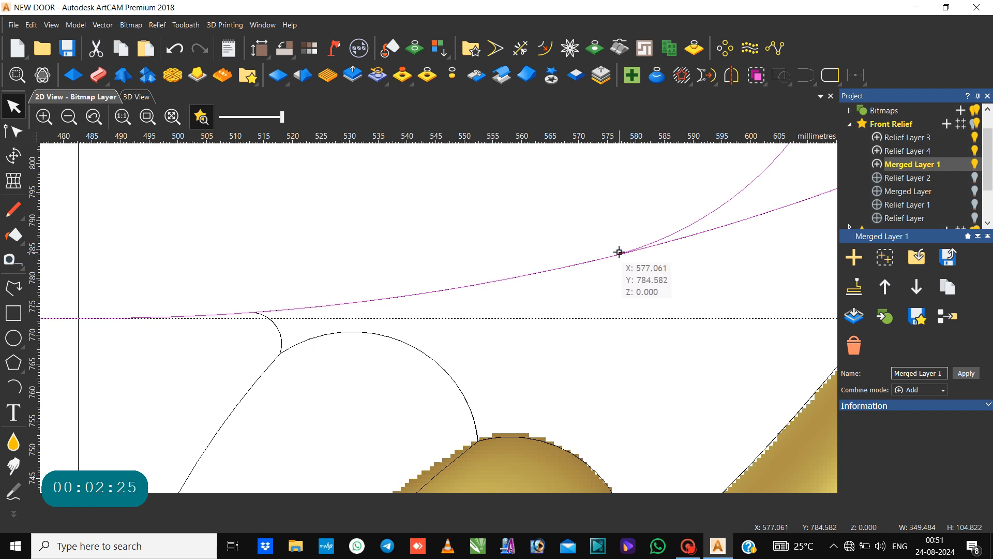
key("n")
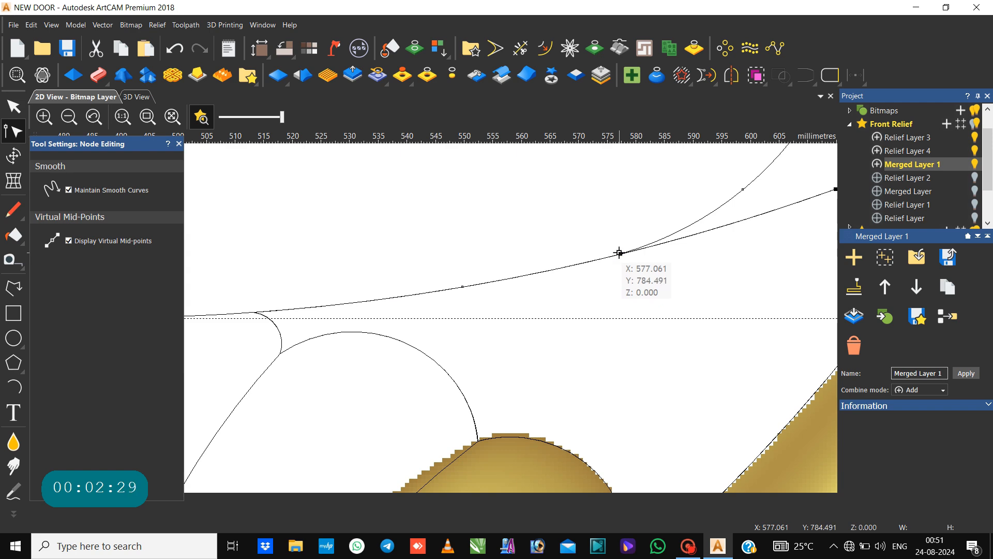
scroll(619, 252, "down", 3)
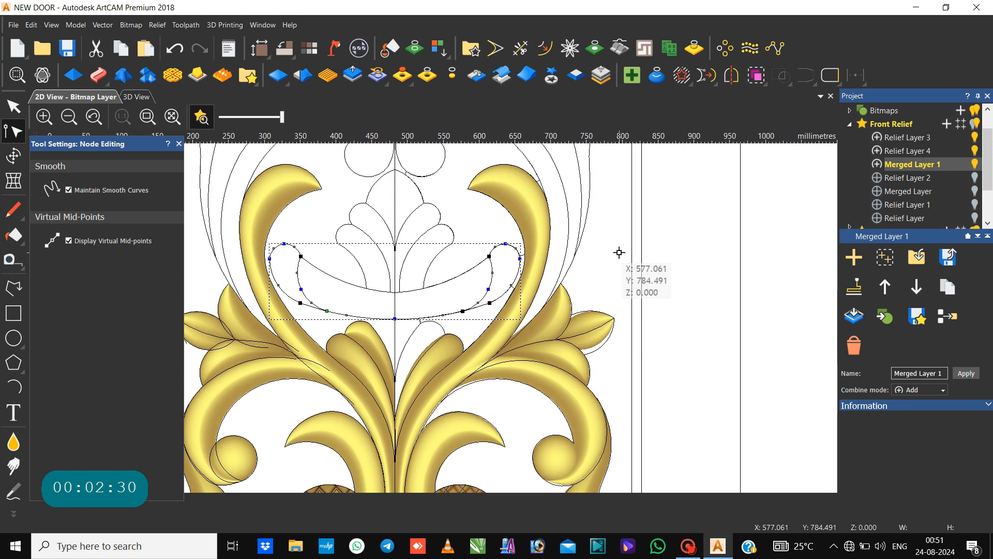
left_click(490, 256)
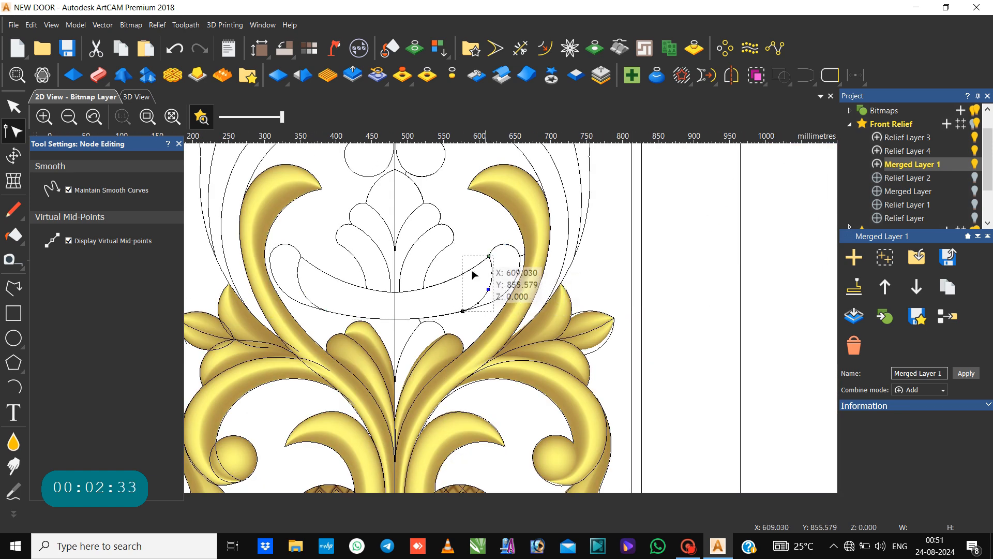
Cut the crescent outline at its upper left tip to separate the left inner curve.
left_click(303, 295)
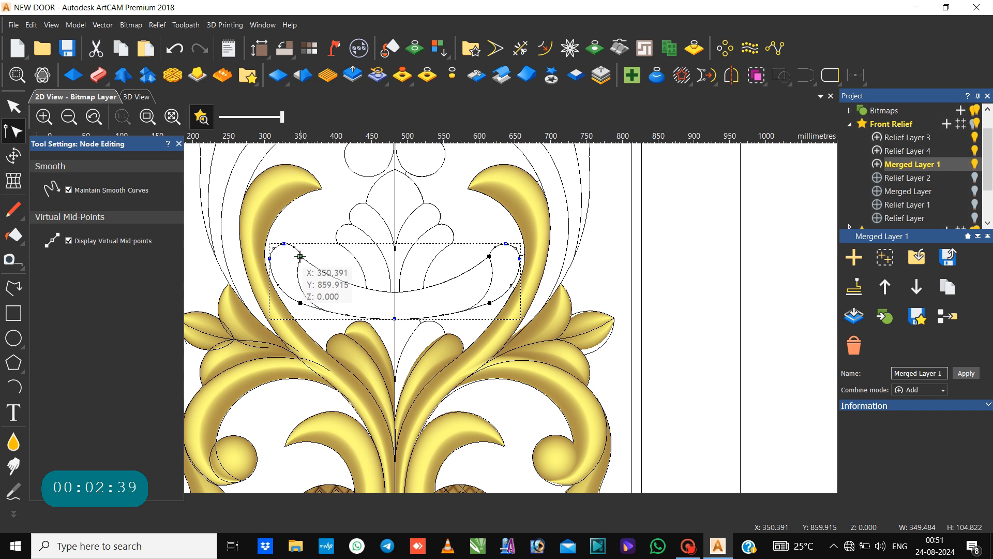
left_click(328, 285)
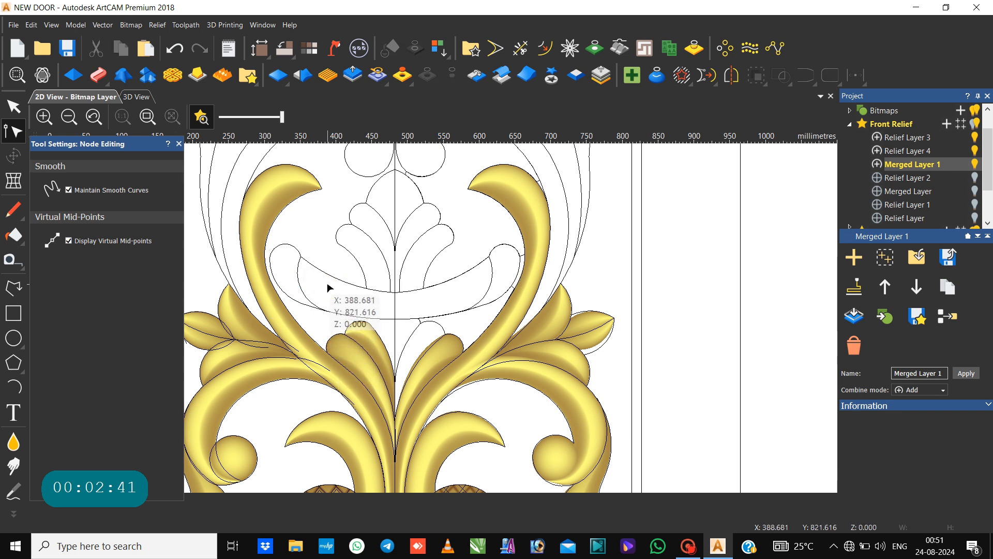
left_click(299, 283)
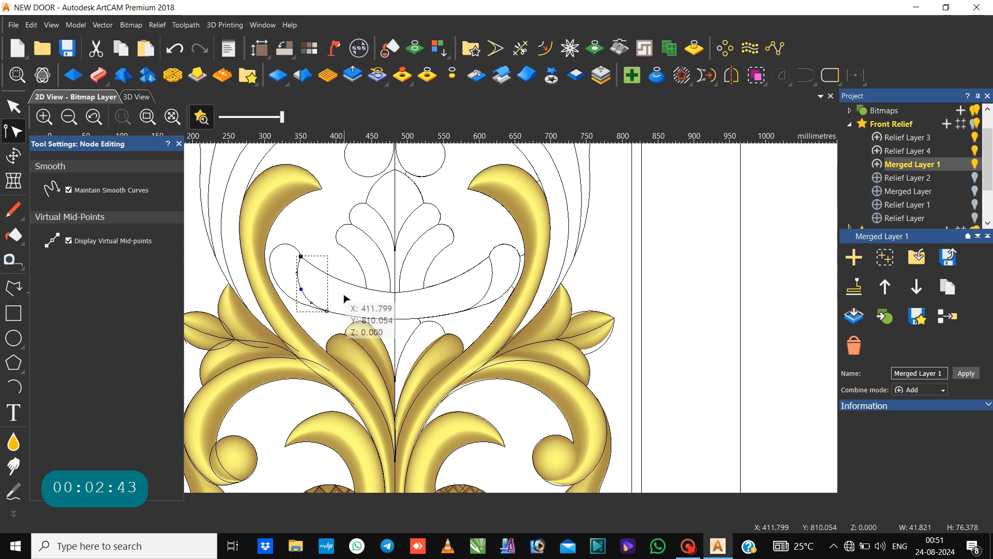
left_click(341, 316)
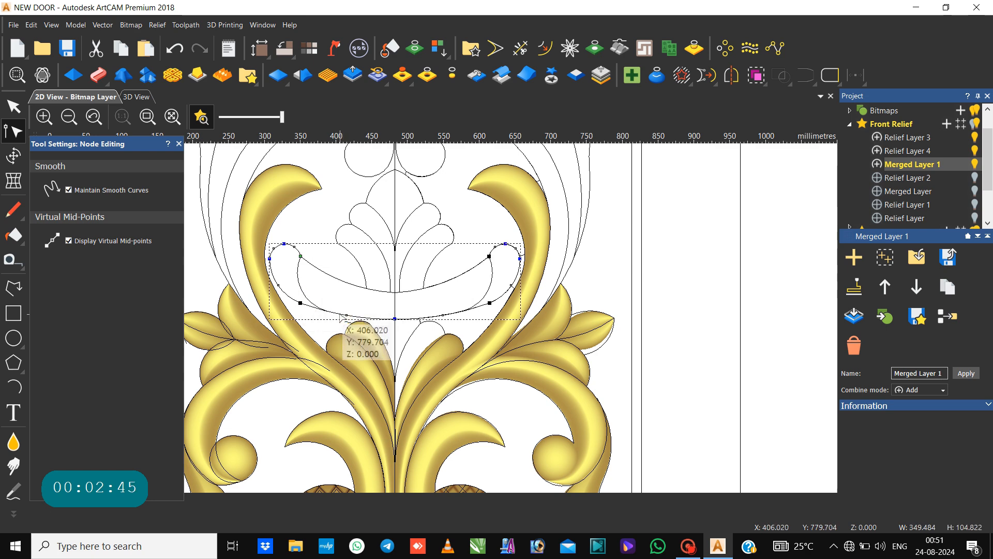
left_click(300, 288)
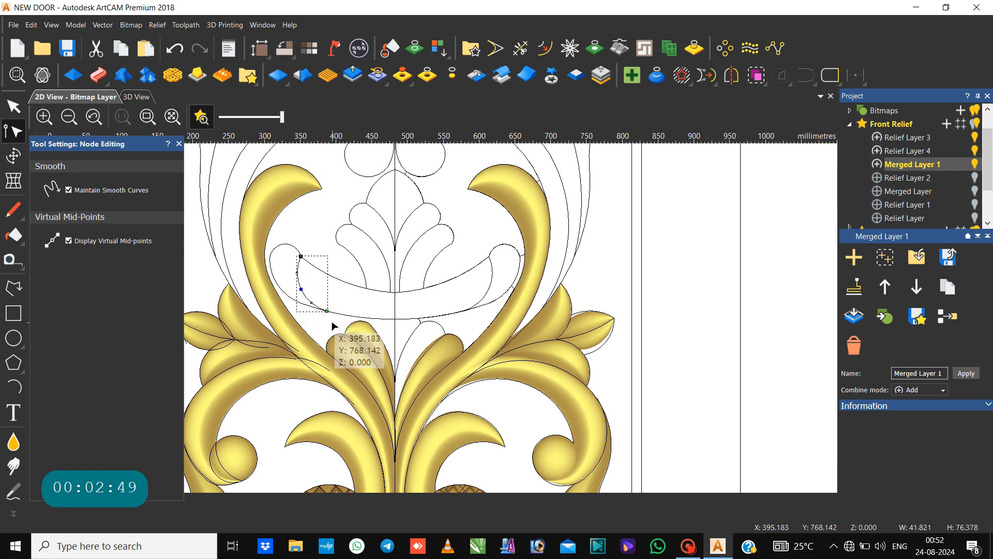
Cut the crescent's outer curve where the lower end of the left inner curve meets it.
scroll(327, 311, "up", 3)
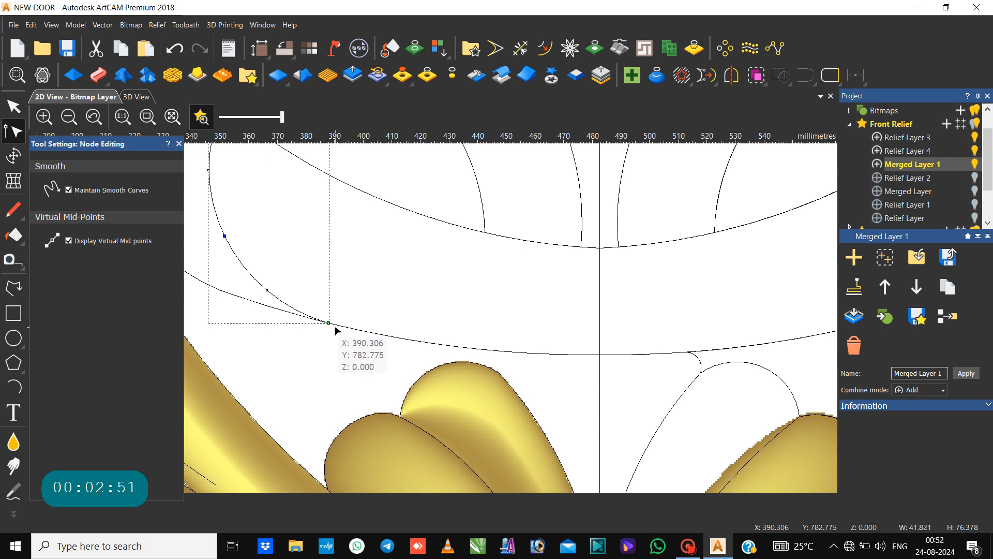
scroll(331, 327, "up", 3)
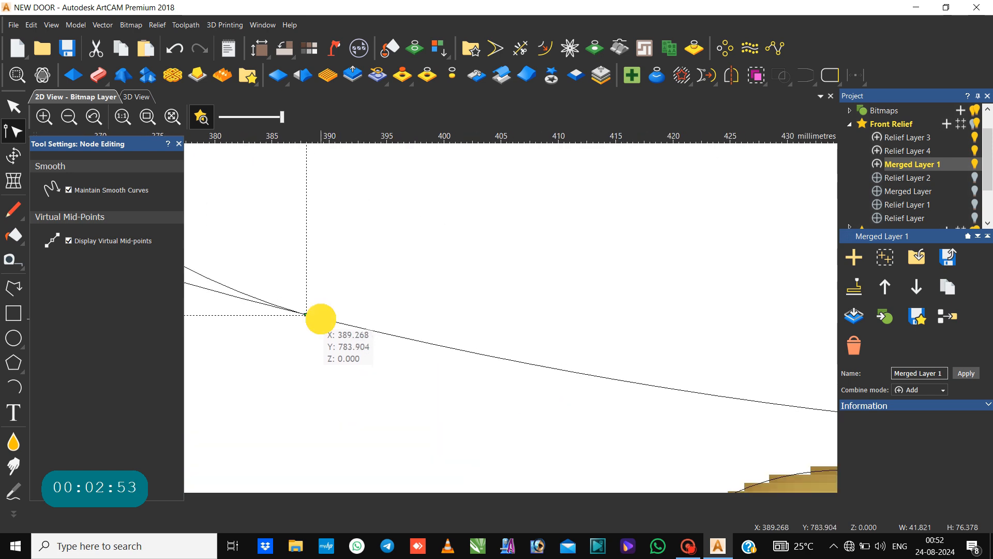
left_click(318, 318)
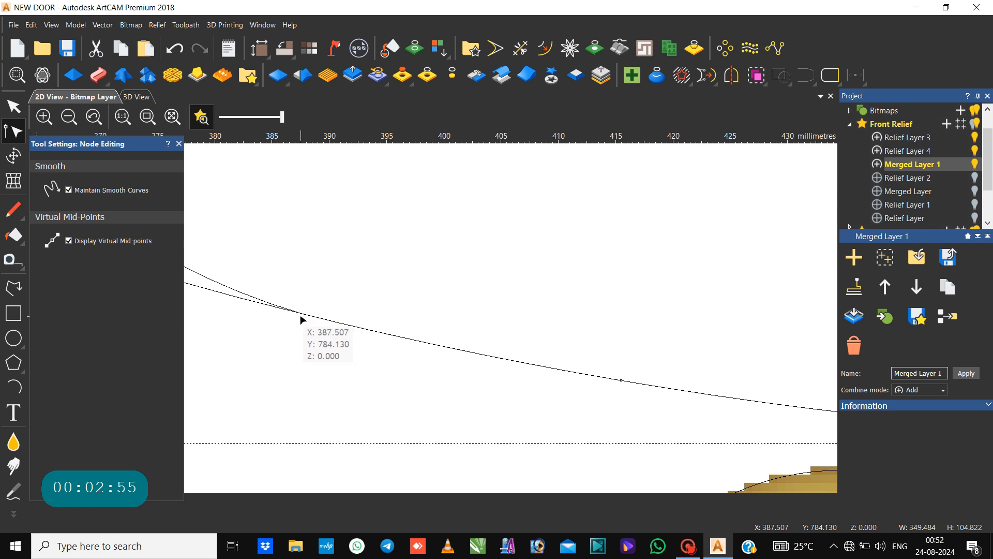
scroll(302, 319, "up", 3)
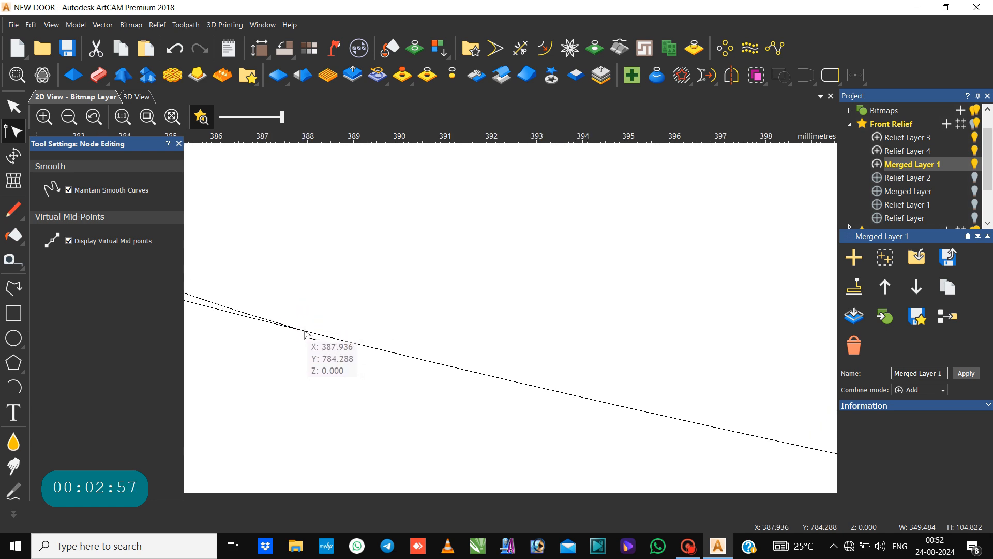
left_click(304, 330)
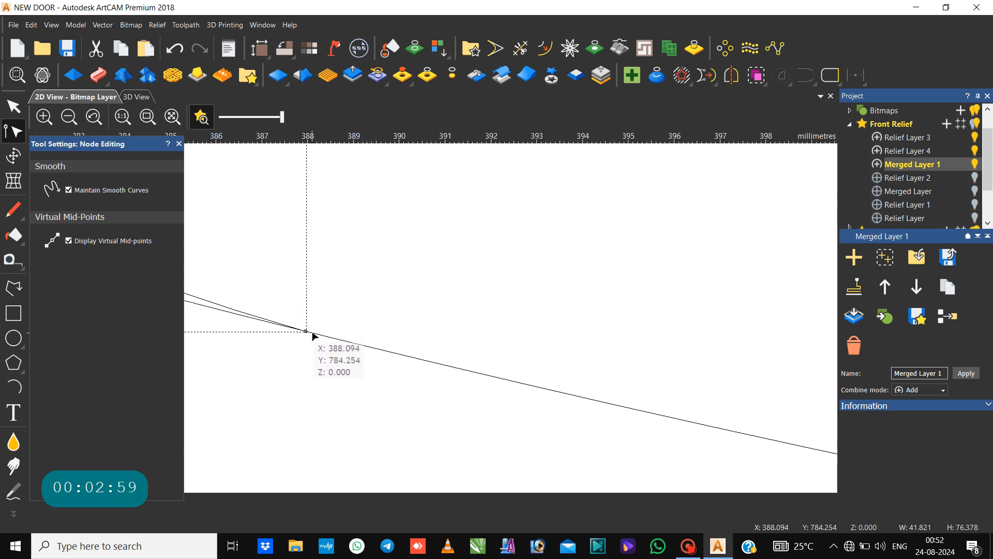
left_click(310, 333)
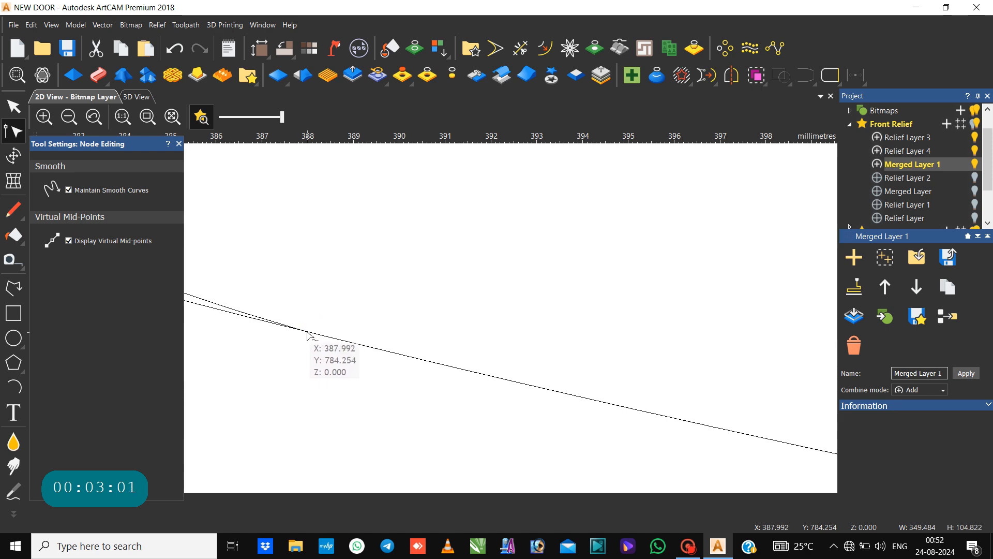
left_click(315, 334)
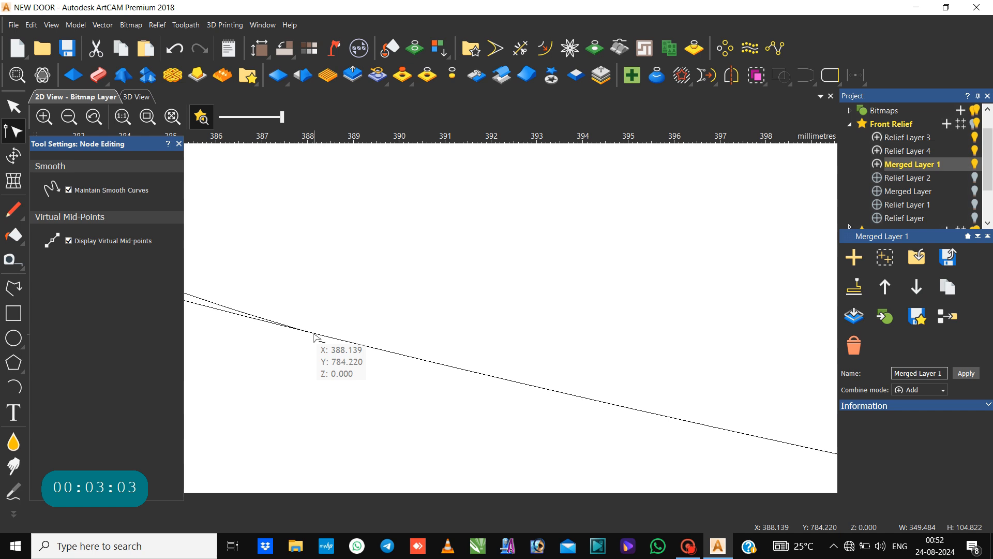
left_click(315, 335)
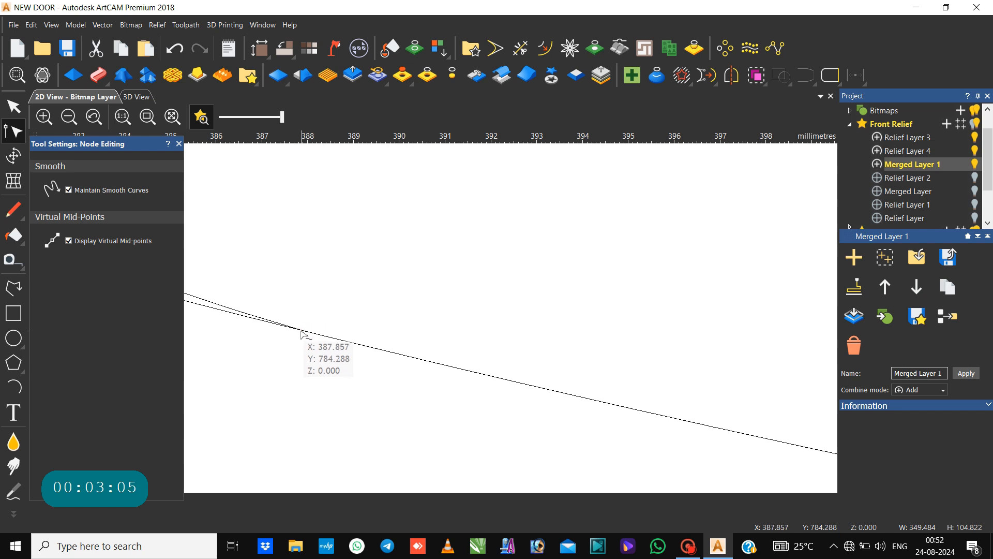
scroll(302, 331, "down", 2)
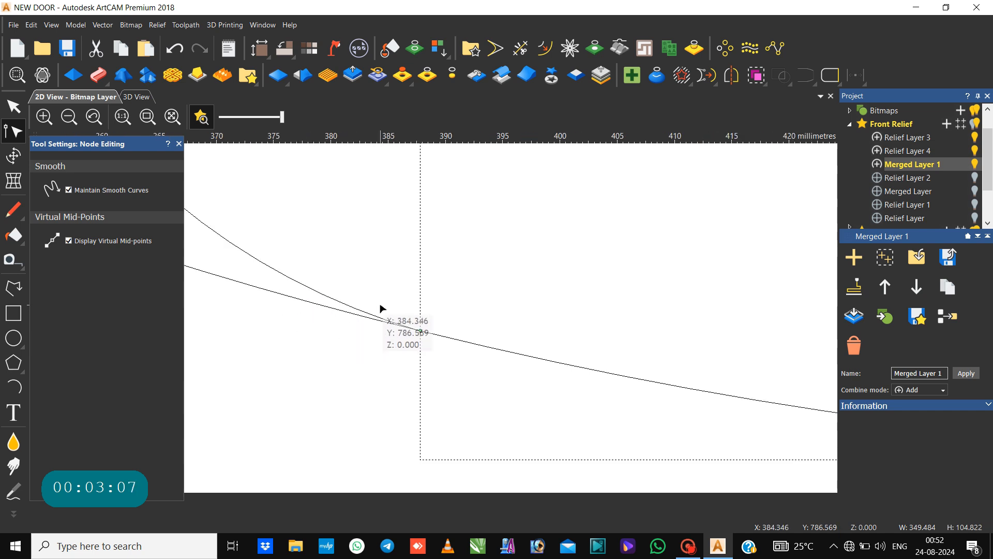
scroll(381, 310, "down", 3)
scroll(436, 289, "down", 3)
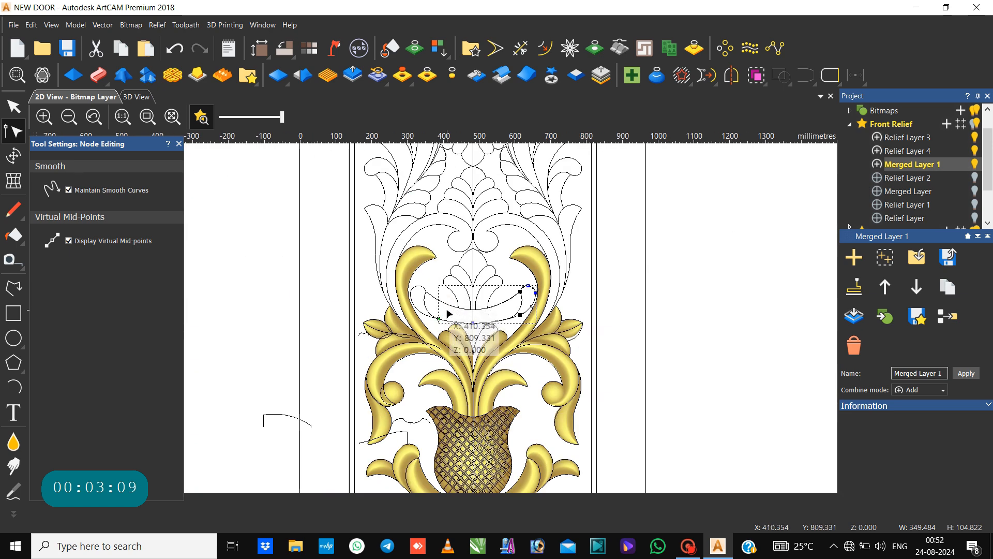
Check the separated left lobe edge, left inner curve and bottom arc of the crescent by selecting them.
scroll(455, 310, "up", 1)
left_click(459, 312)
left_click(452, 319)
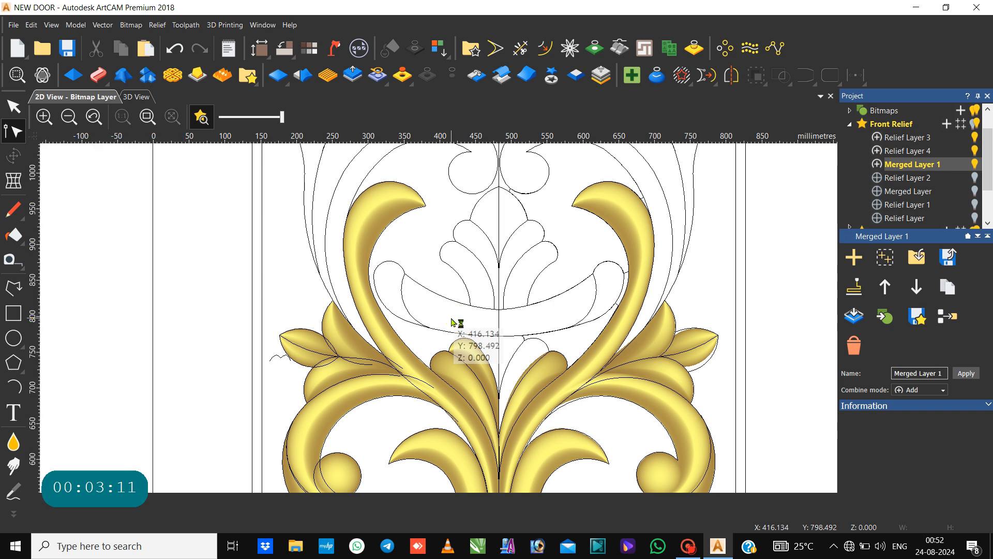
left_click(399, 317)
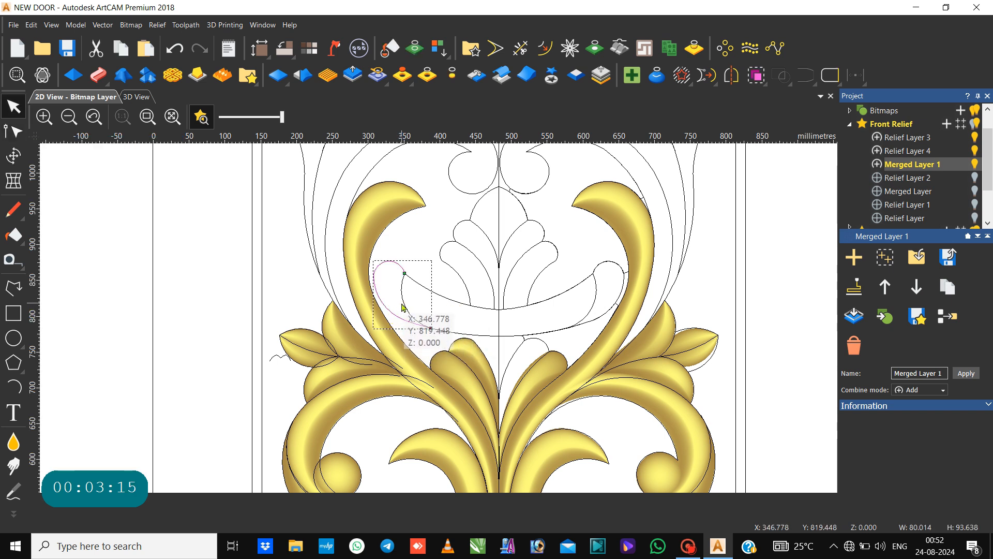
left_click(406, 306)
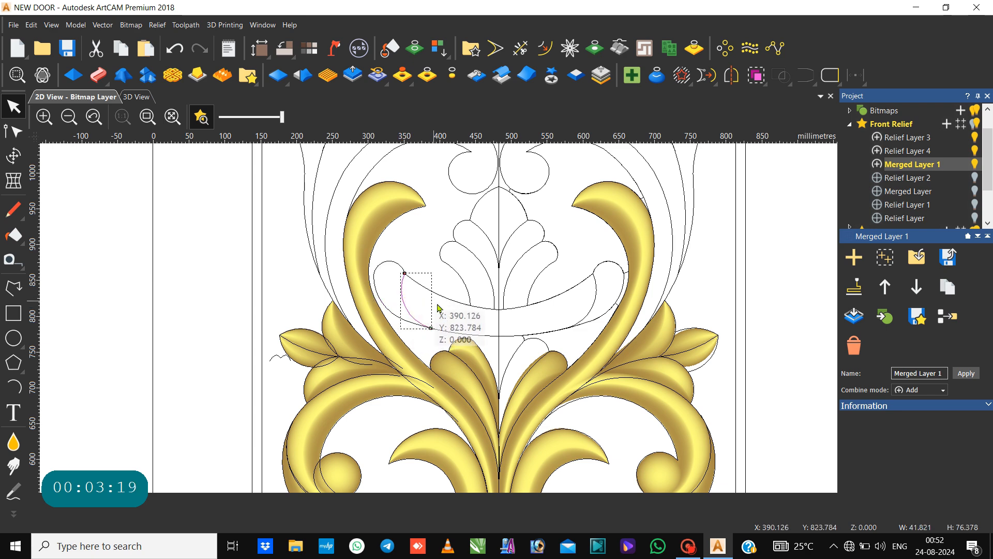
left_click(455, 334, "shift")
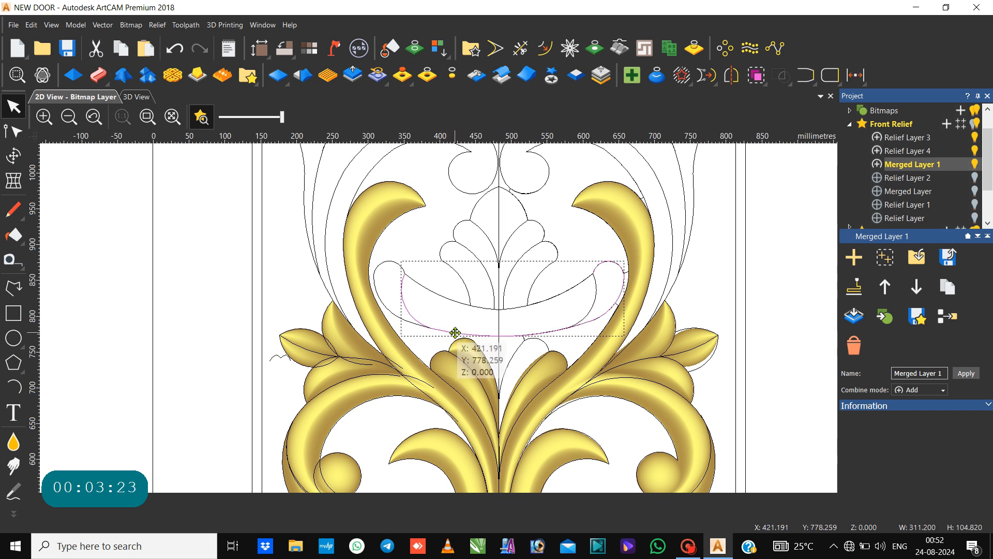
left_click(564, 313)
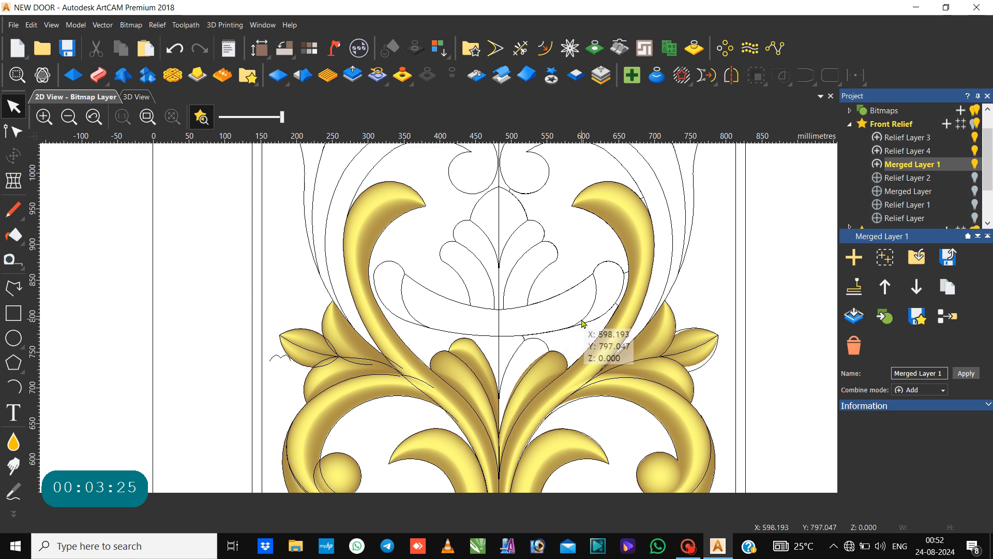
Cut the crescent's bottom arc where the lower end of the right inner curve meets it, separating the right lobe edge.
left_click(582, 324)
scroll(569, 331, "up", 2)
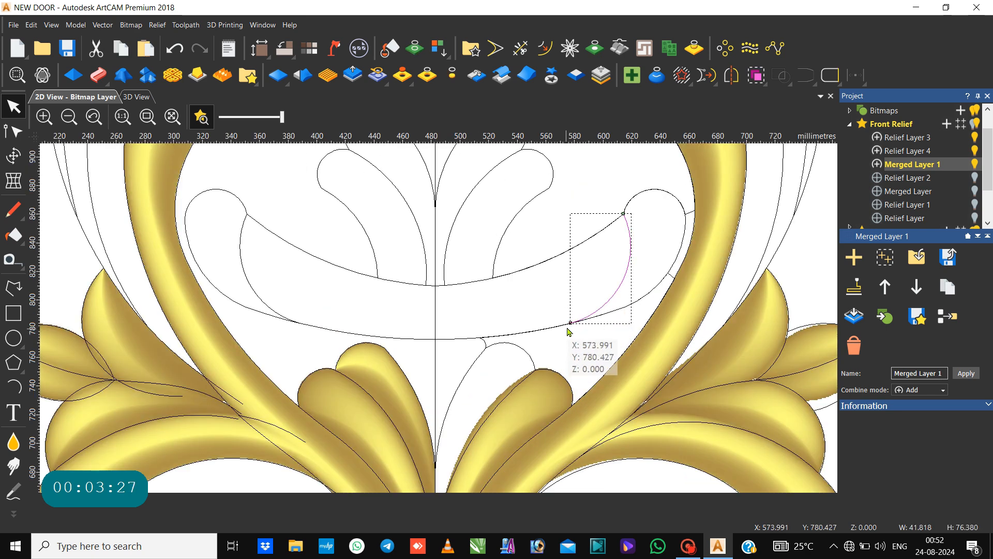
scroll(570, 330, "up", 3)
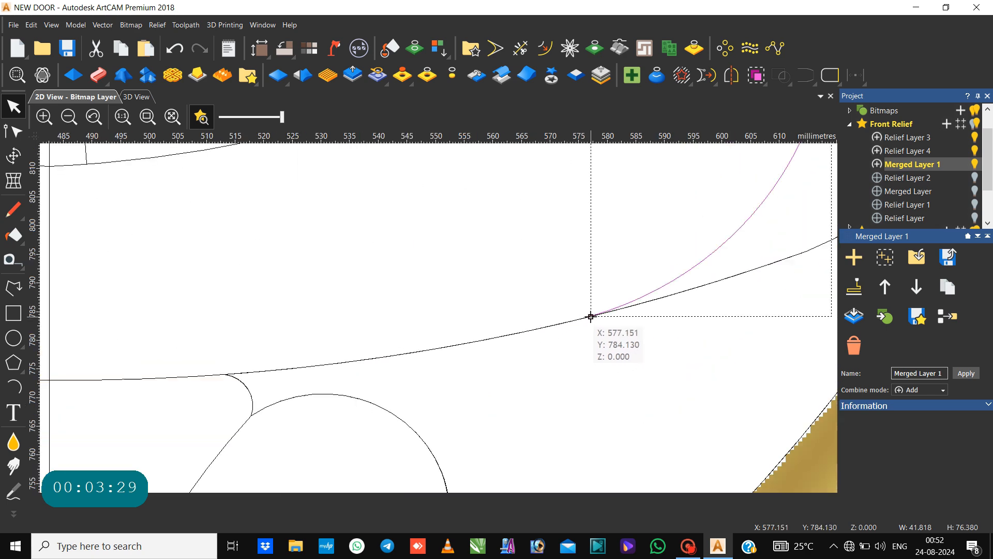
scroll(591, 316, "up", 3)
left_click(591, 339)
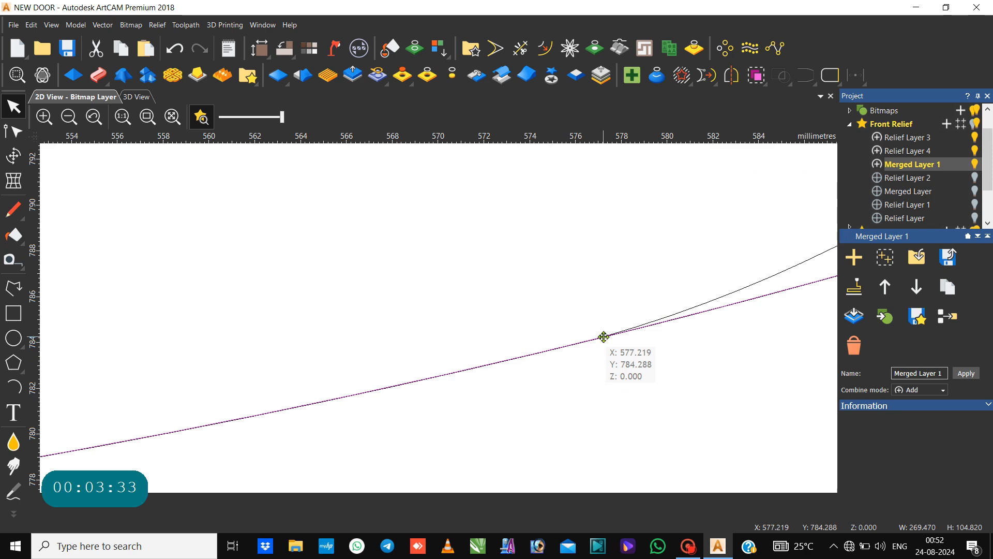
key("n")
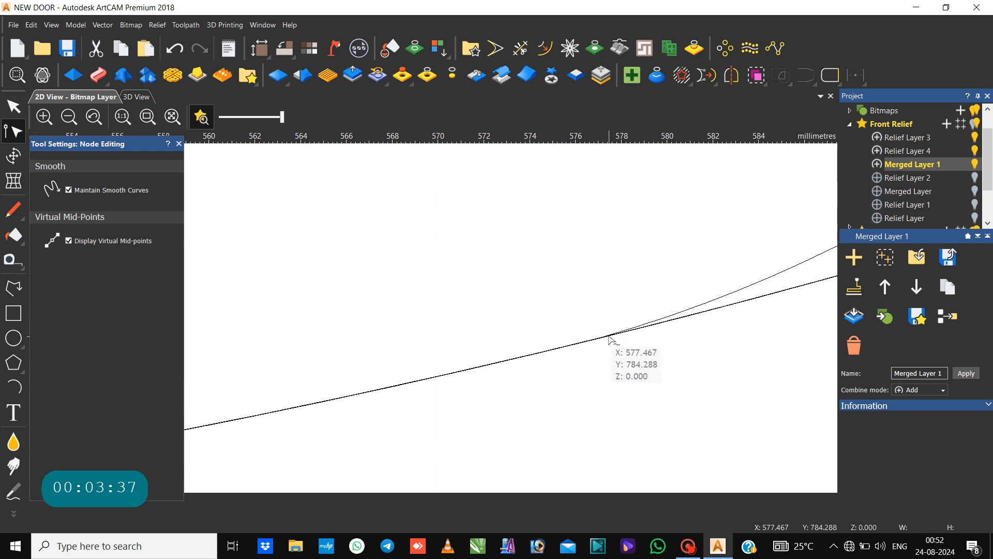
scroll(608, 337, "down", 5)
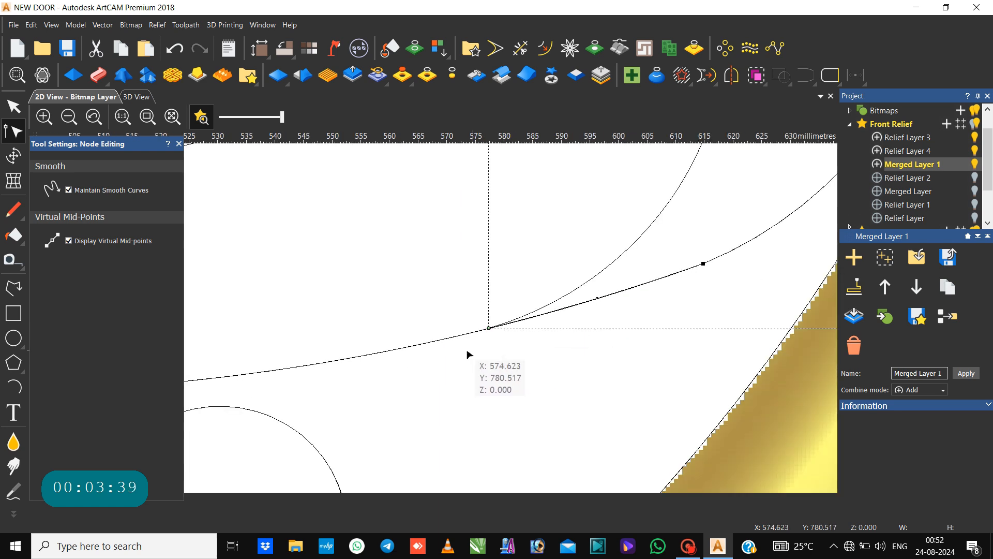
left_click(523, 309)
scroll(512, 315, "down", 2)
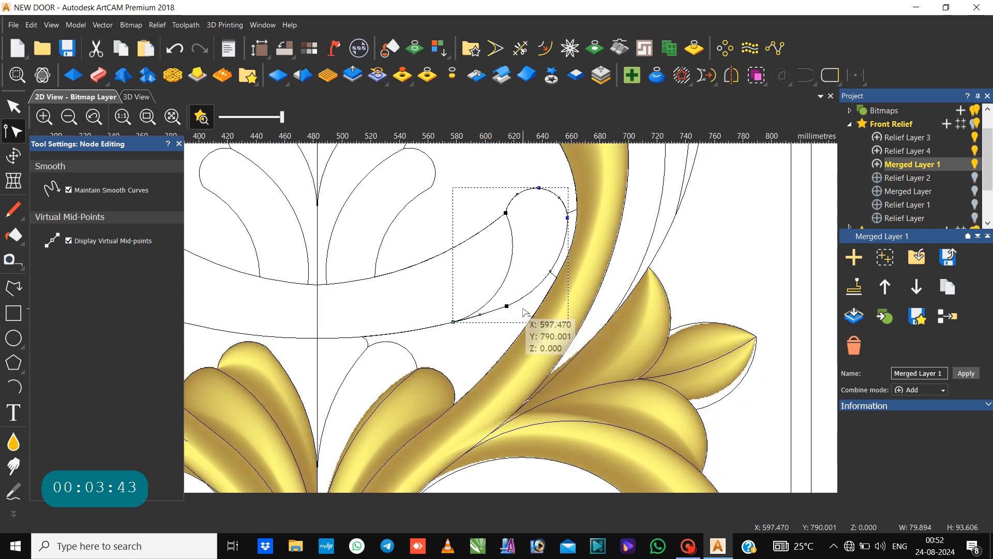
Delete the filler vector between the crescent's lower right edge, the right scroll and the small petals.
left_click(366, 344)
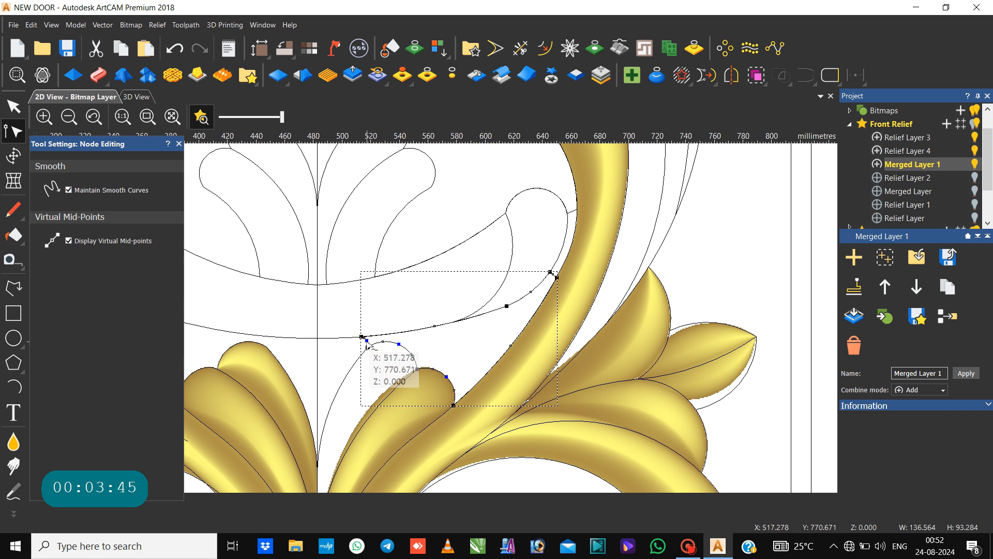
key("Escape")
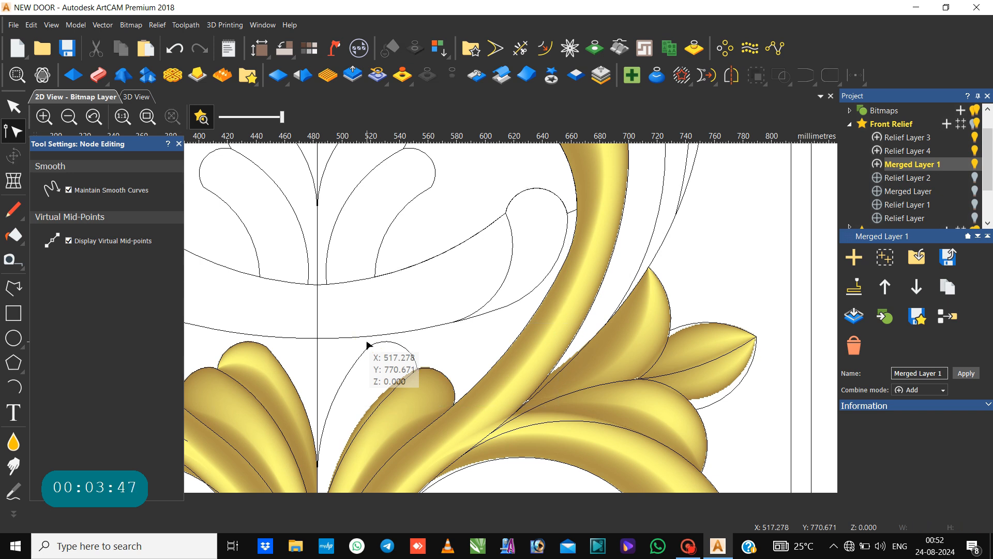
Check the separated right lobe edge and bottom arc of the crescent by selecting each one.
left_click(463, 322)
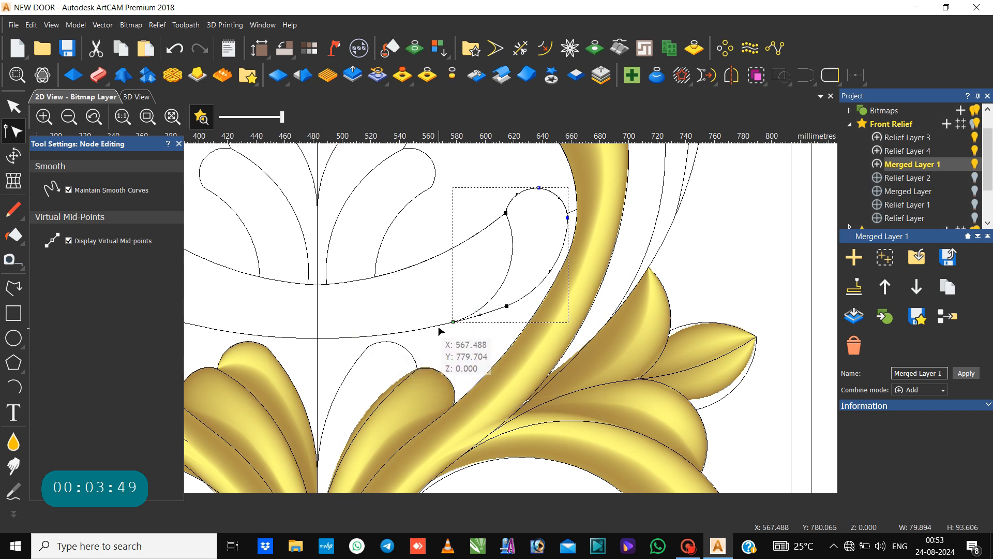
left_click(439, 327)
scroll(439, 327, "down", 4)
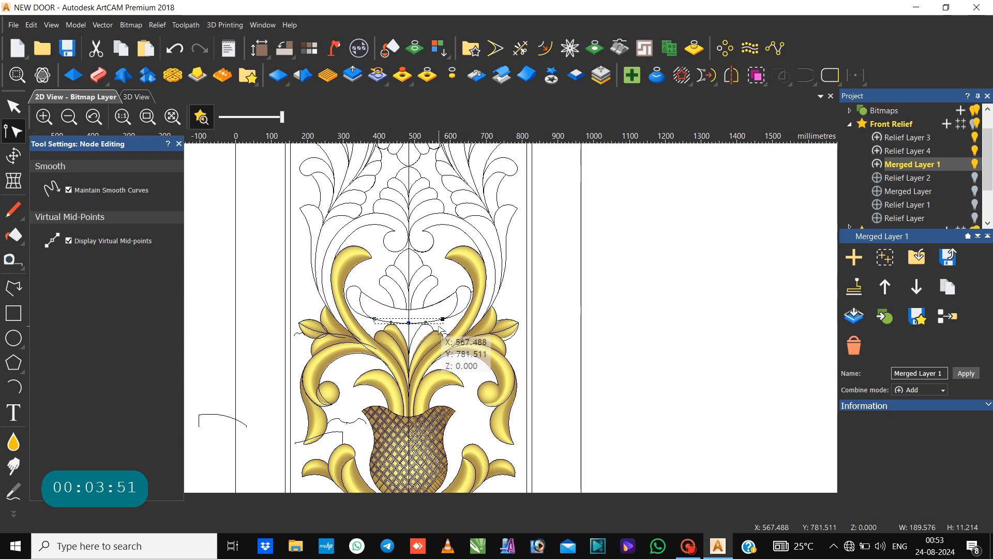
scroll(436, 314, "up", 2)
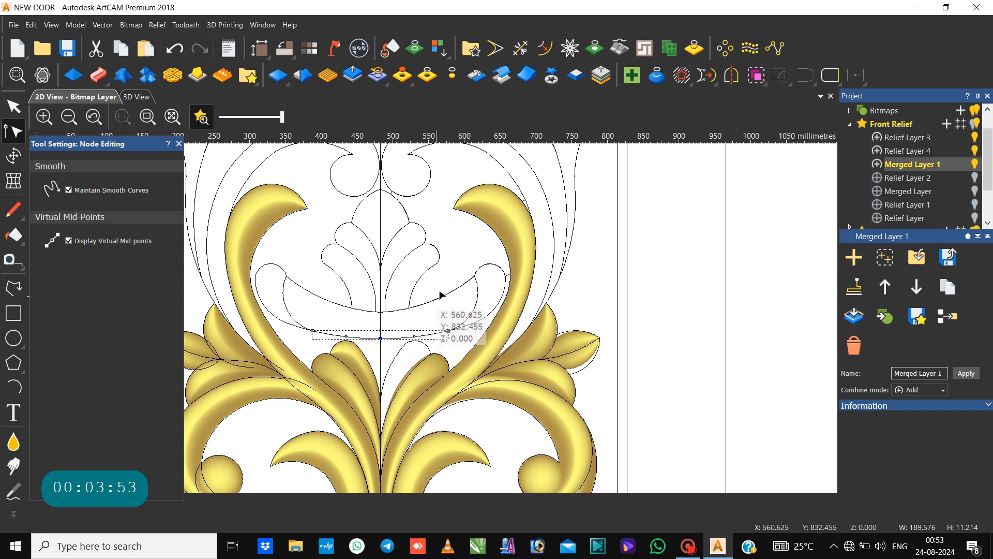
Delete the filler vector between the crescent's right lobe, the right scroll and the central fan, and check the crescent's upper curve.
left_click(509, 274)
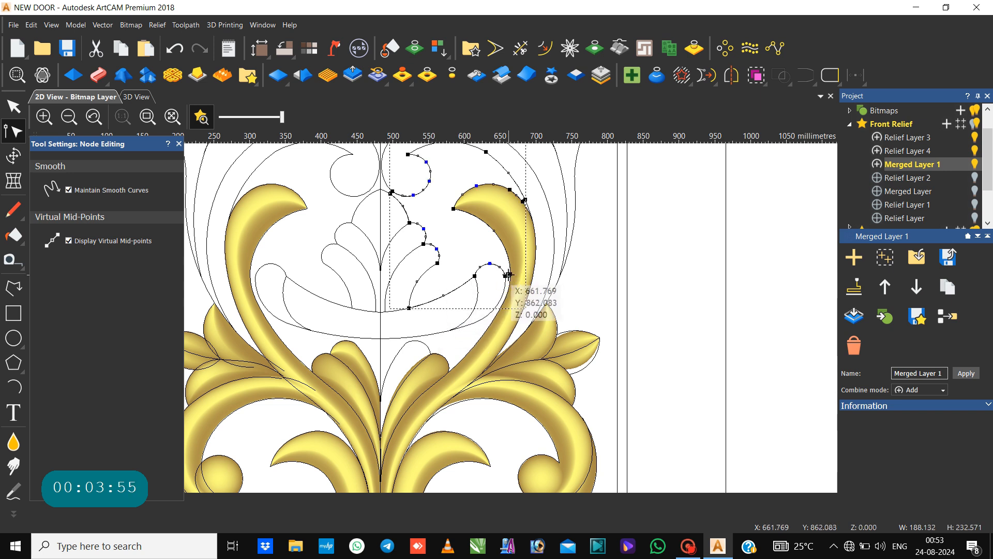
key("Delete")
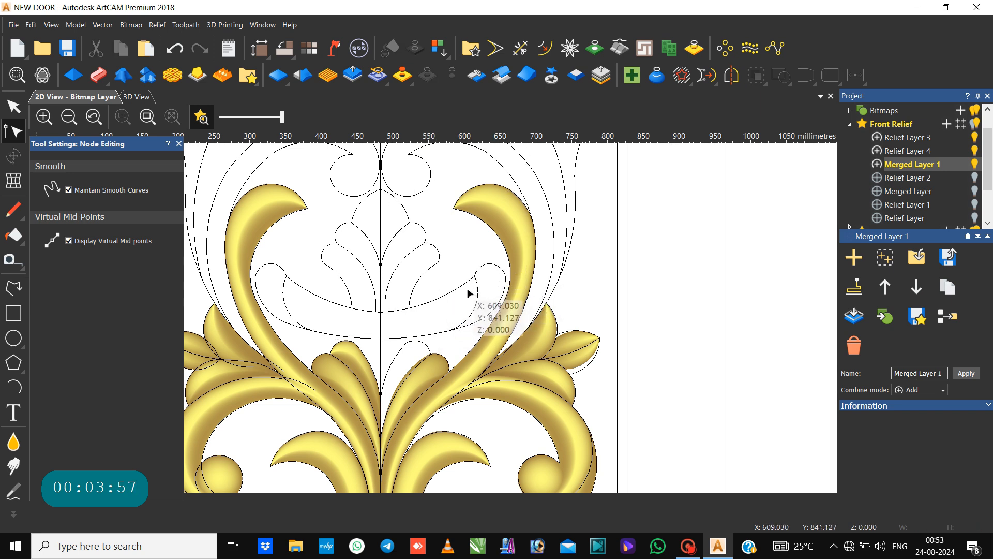
left_click(457, 291)
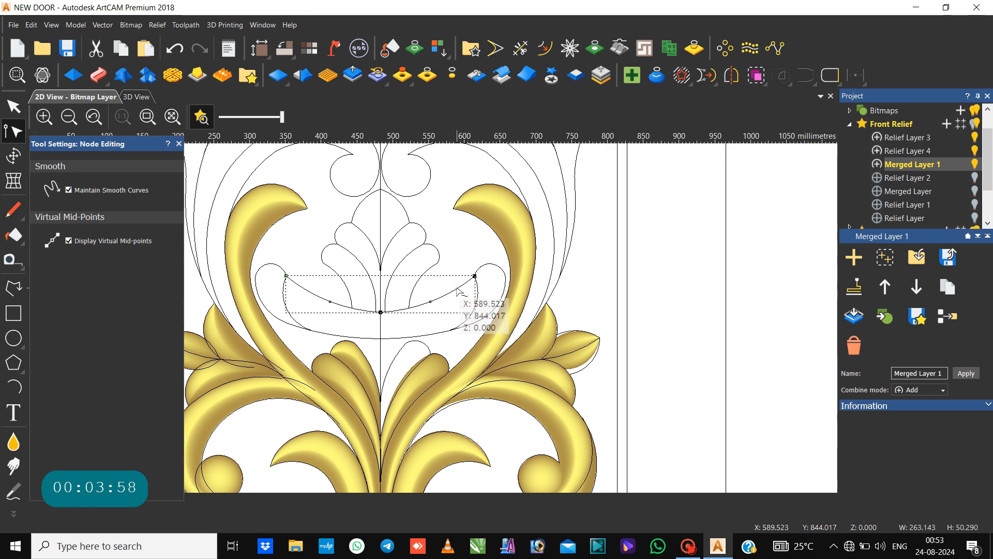
left_click(401, 315)
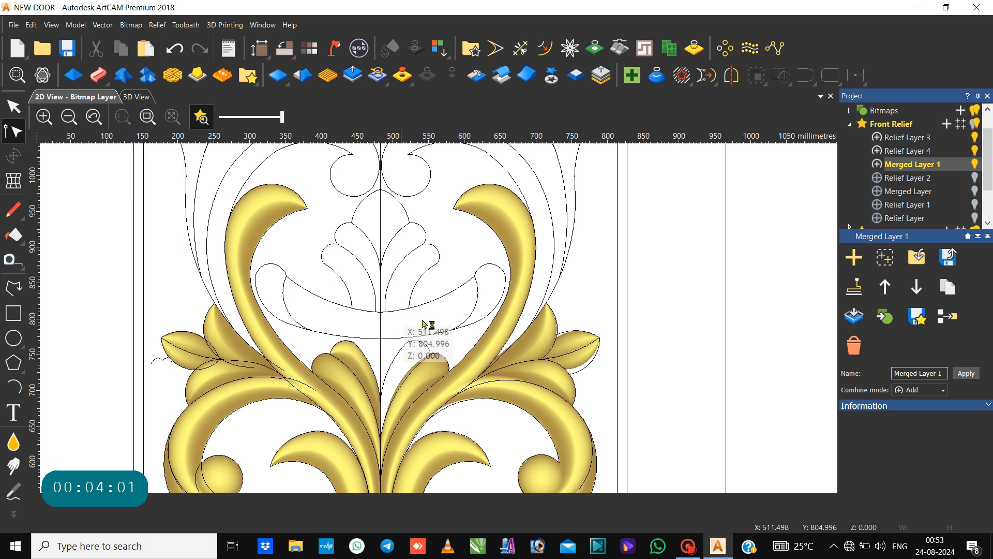
Join the crescent's bottom arc with the right and left inner curves into a single lower rail vector.
left_click(429, 337)
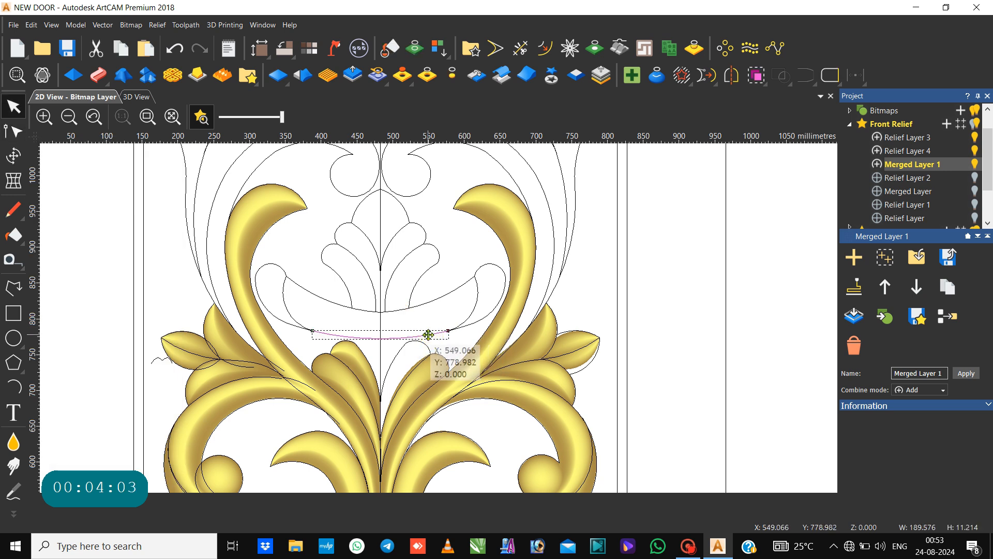
left_click(467, 317, "shift")
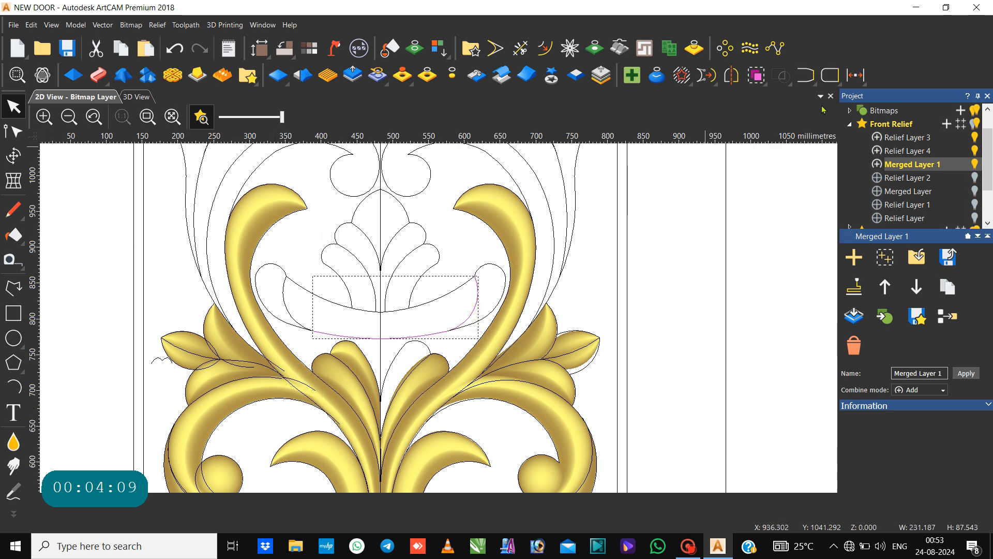
left_click(805, 75)
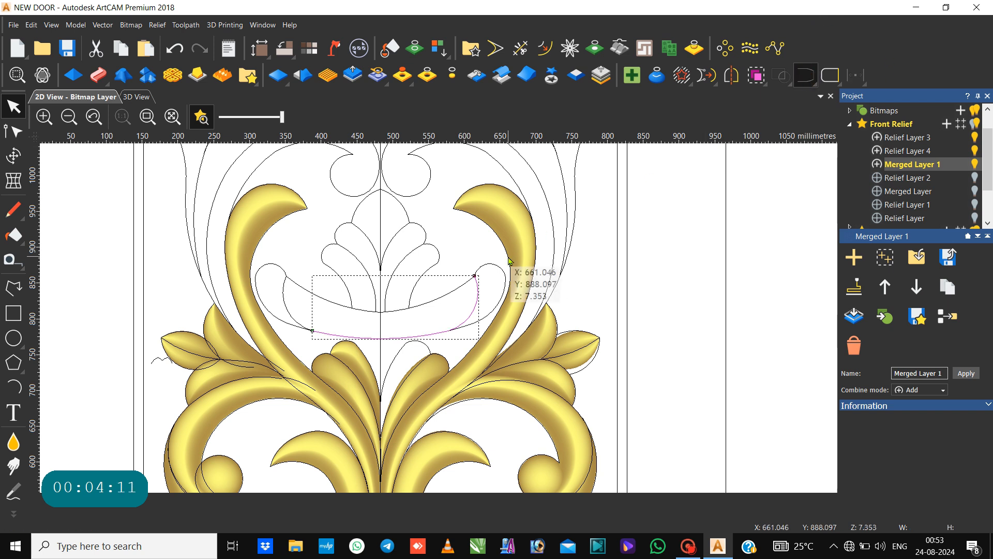
left_click(294, 319, "shift")
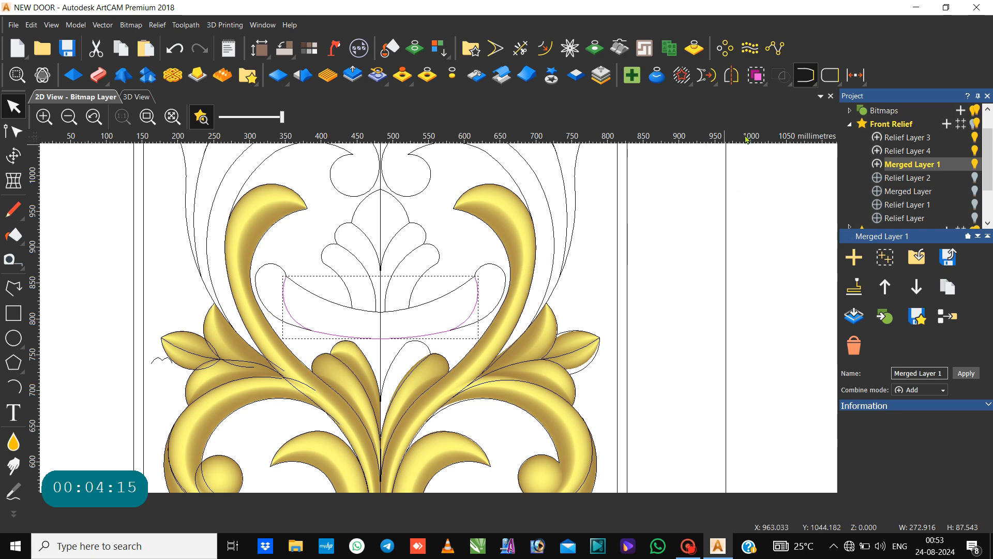
left_click(796, 83)
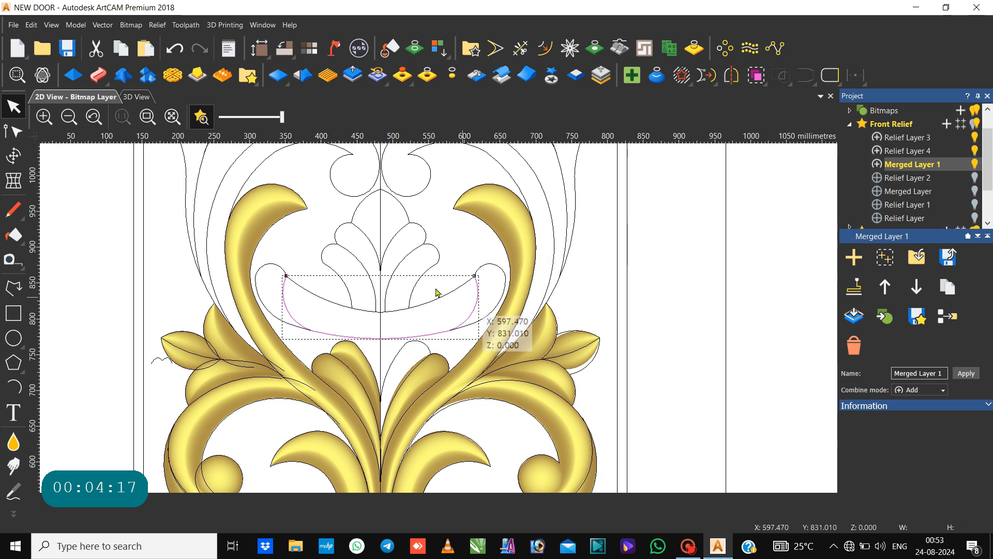
Start a Two Rail Sweep with the crescent's lower and upper curves as rails and reverse the second rail's direction.
left_click(473, 311)
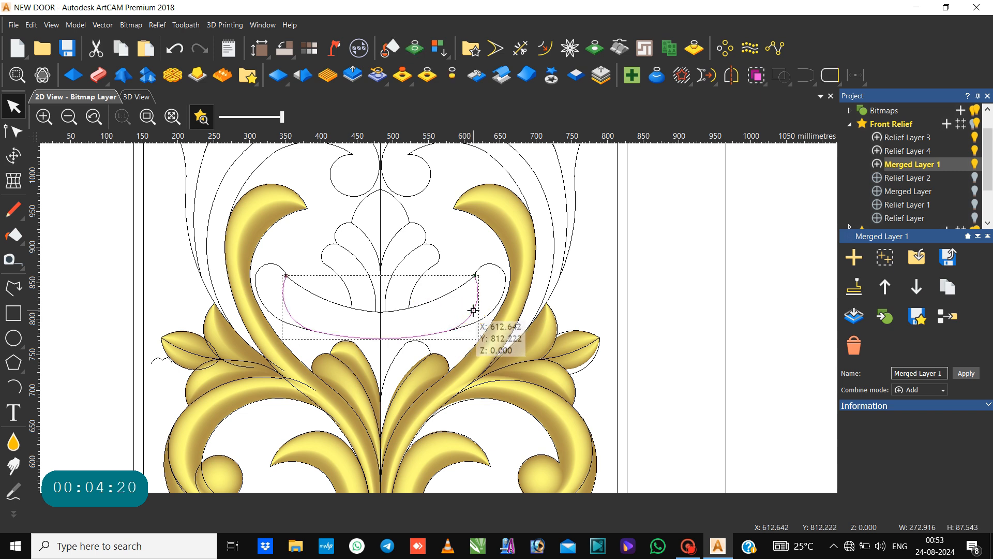
left_click(451, 293)
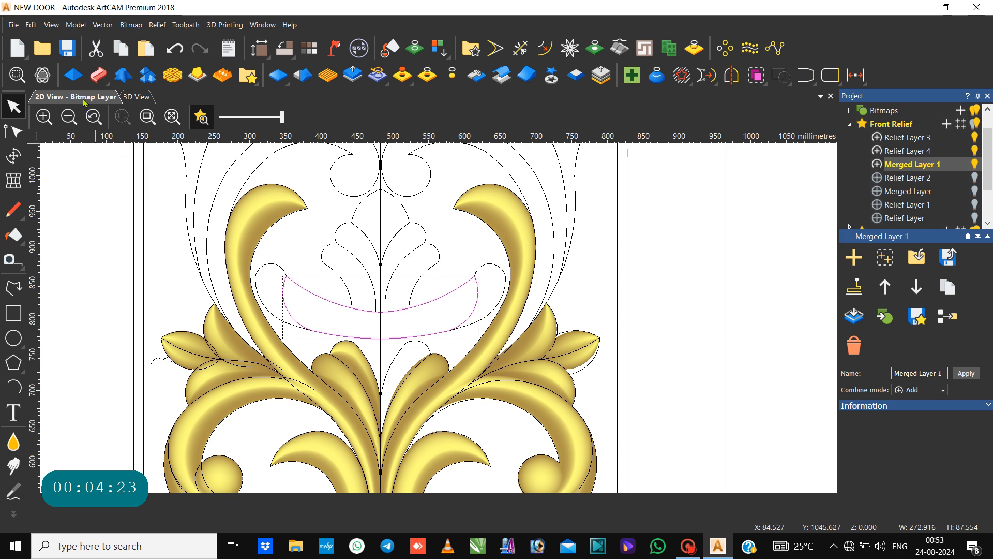
left_click(93, 78)
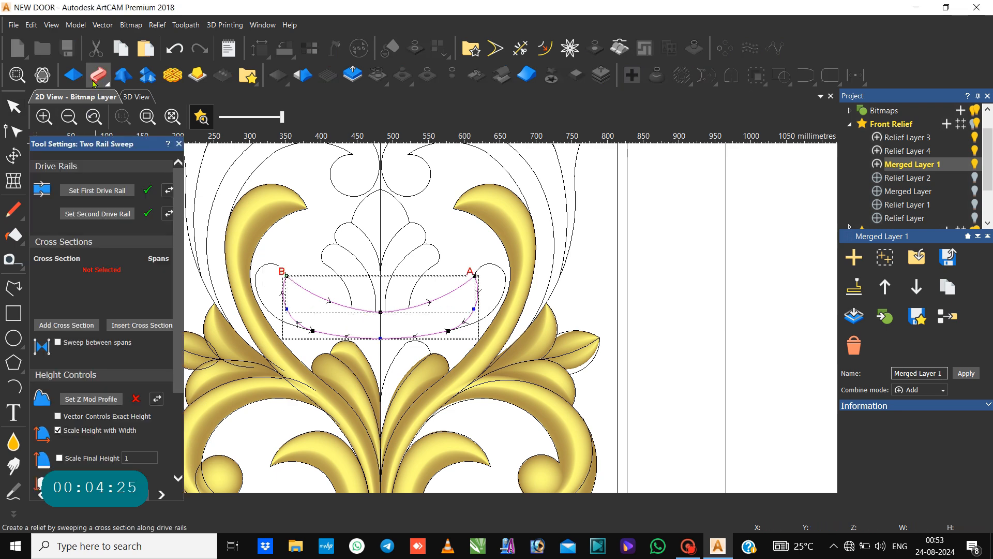
scroll(311, 355, "up", 4)
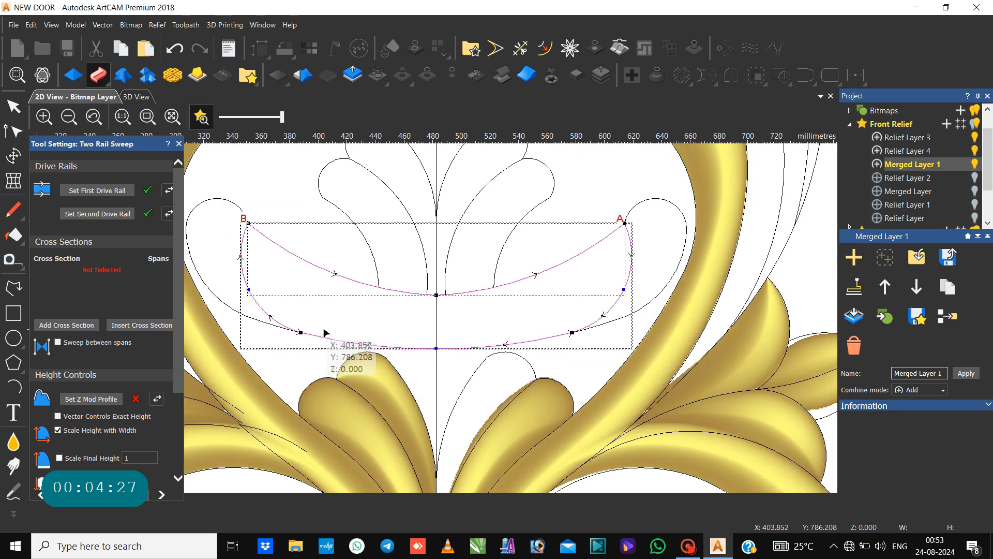
left_click(166, 213)
scroll(342, 272, "down", 4)
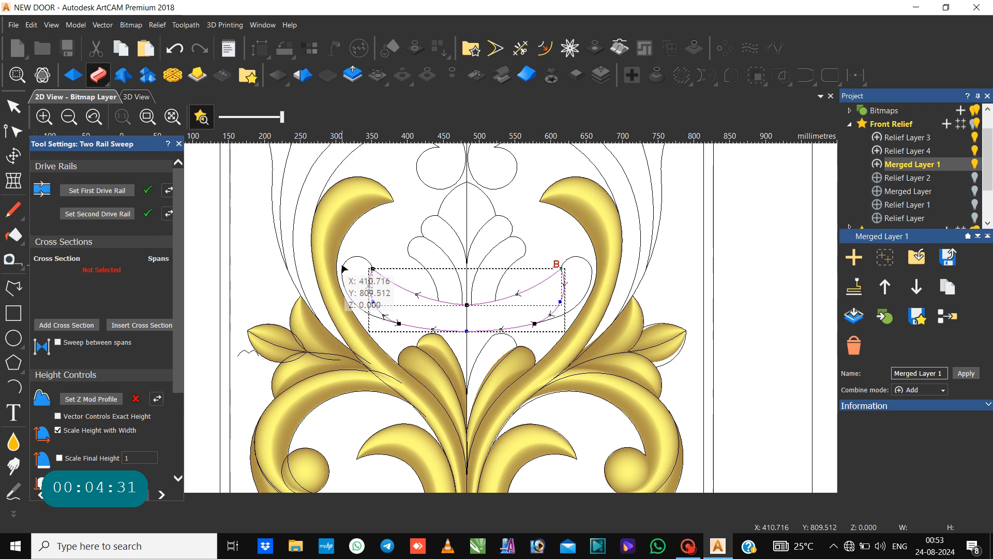
Add the short arched profile beside the vase's upper left edge as the sweep's cross section.
scroll(436, 388, "down", 3)
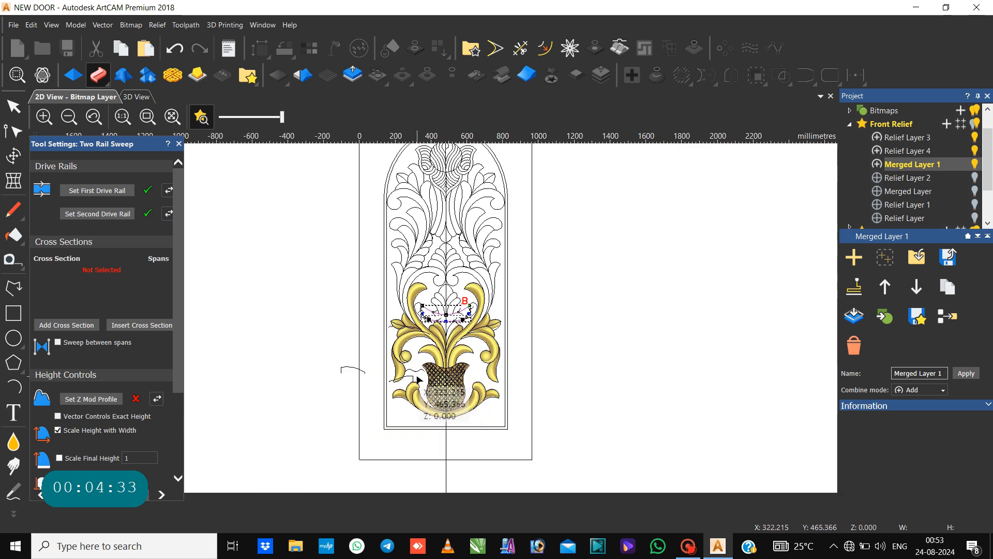
scroll(412, 374, "up", 1)
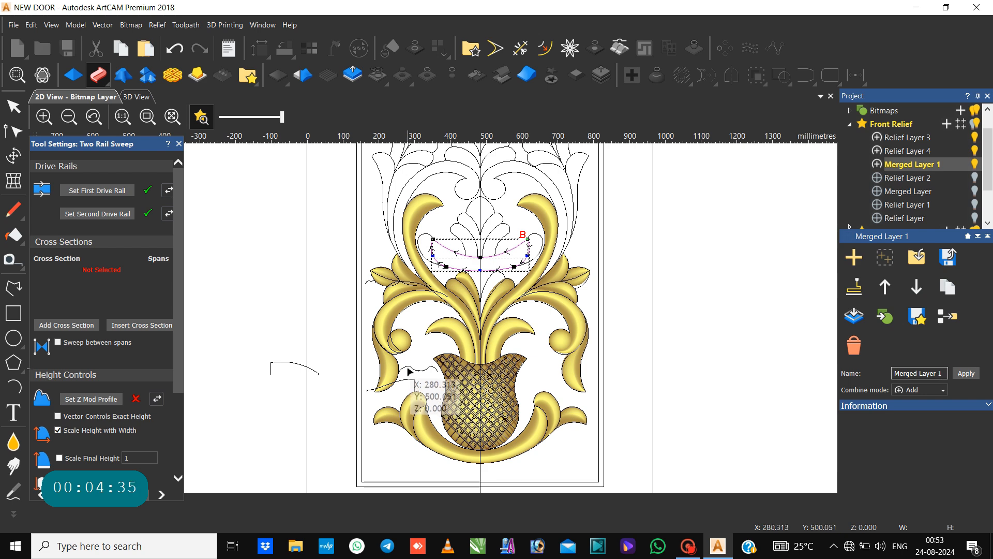
left_click(408, 368)
left_click(408, 368)
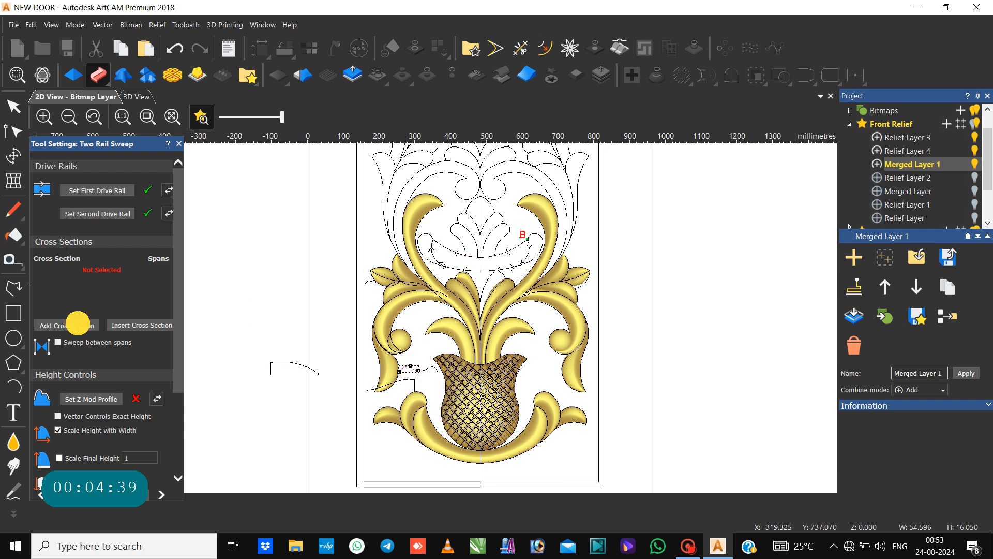
left_click(77, 323)
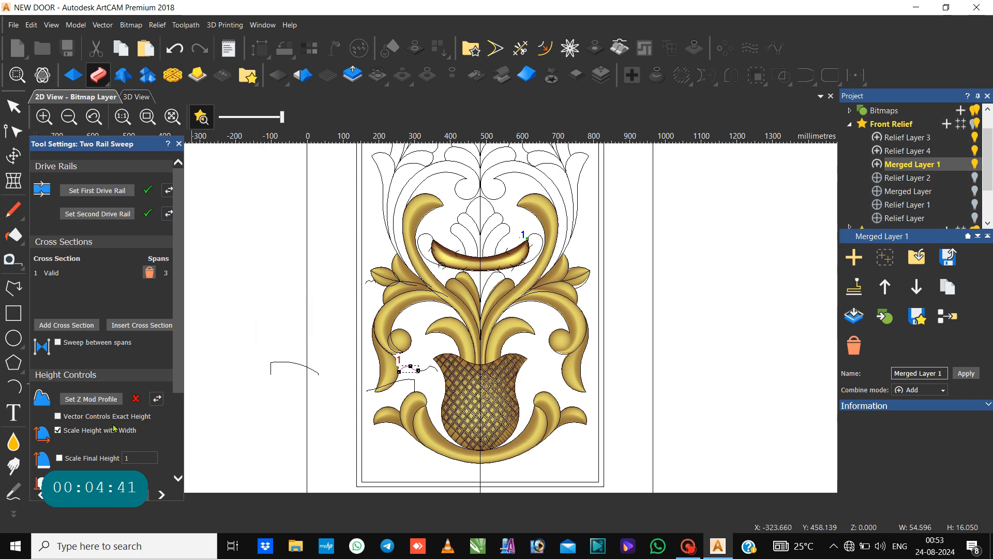
Turn off height scaling with width, scale the sweep's final height to 6, and set its start height to 6 mm.
left_click(59, 458)
left_click(58, 429)
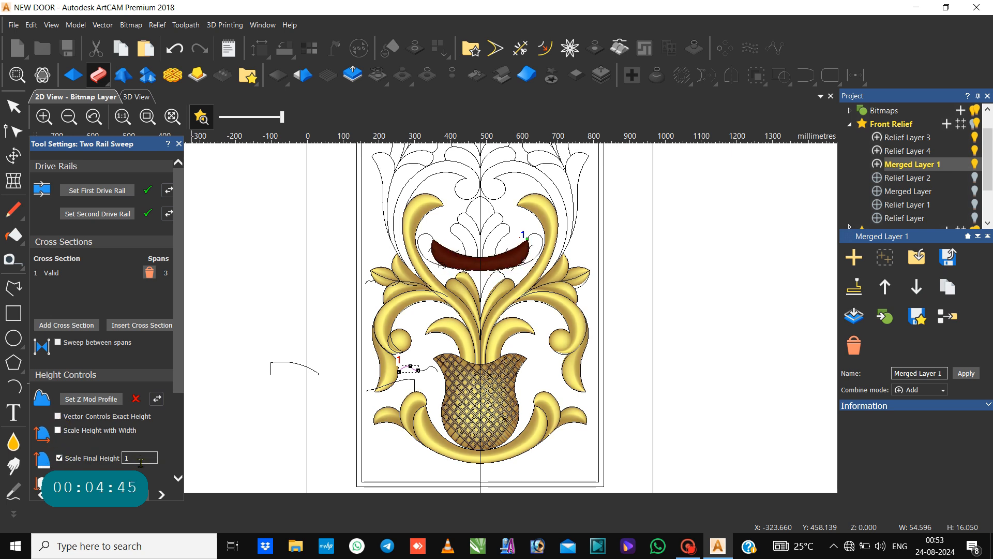
type("6")
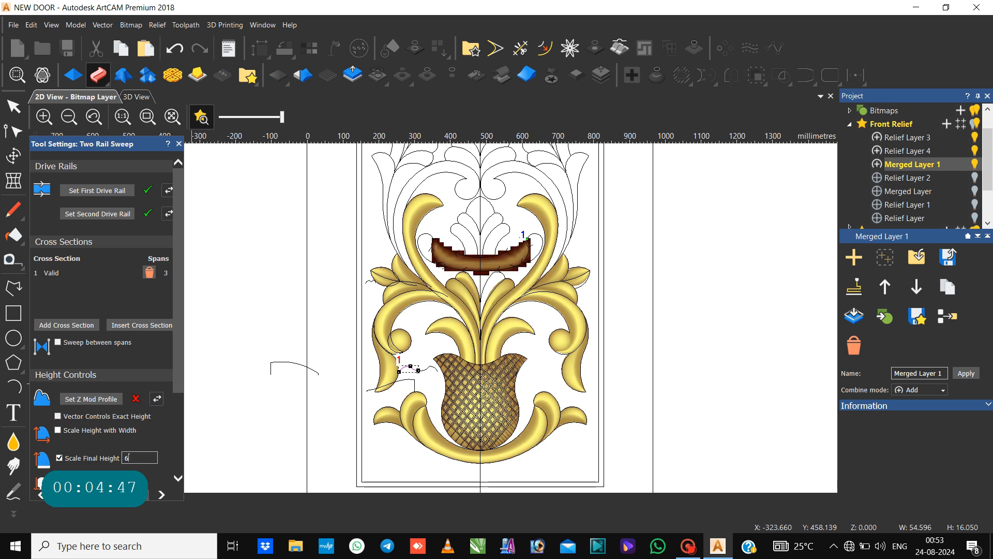
scroll(144, 464, "down", 1)
left_click(102, 416)
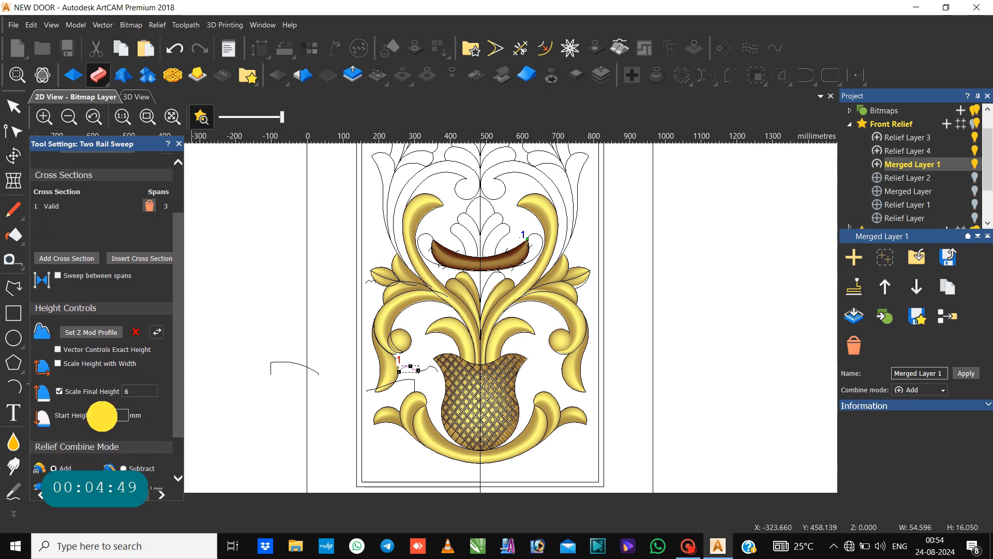
type("6")
scroll(65, 464, "down", 1)
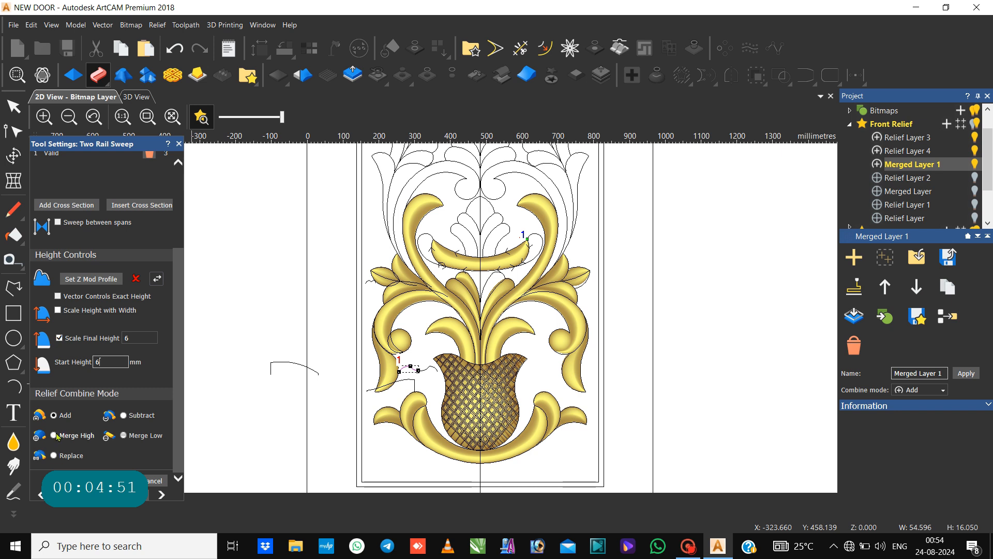
Create the crescent sweep with the Merge High combine mode and save the model.
left_click(53, 433)
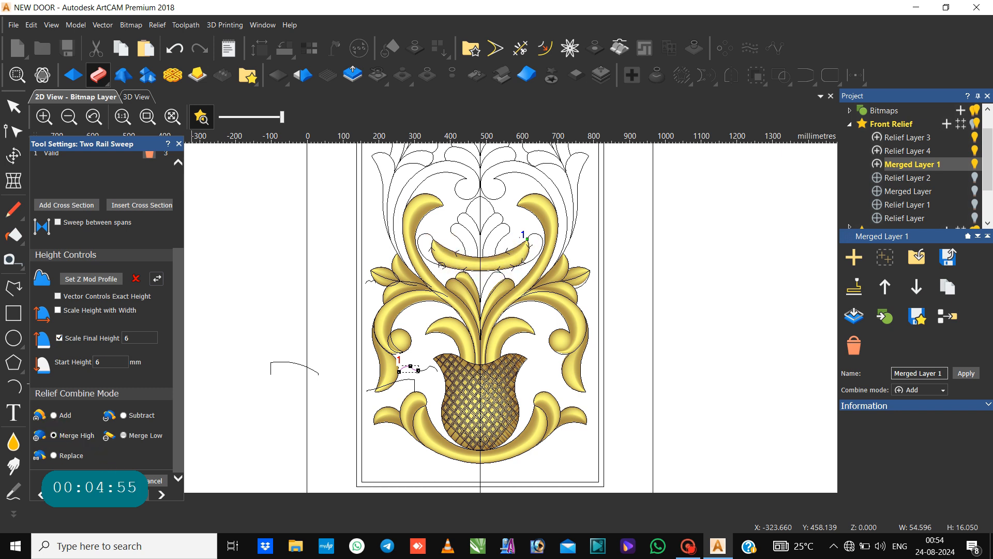
left_click(149, 483)
key("ctrl+s")
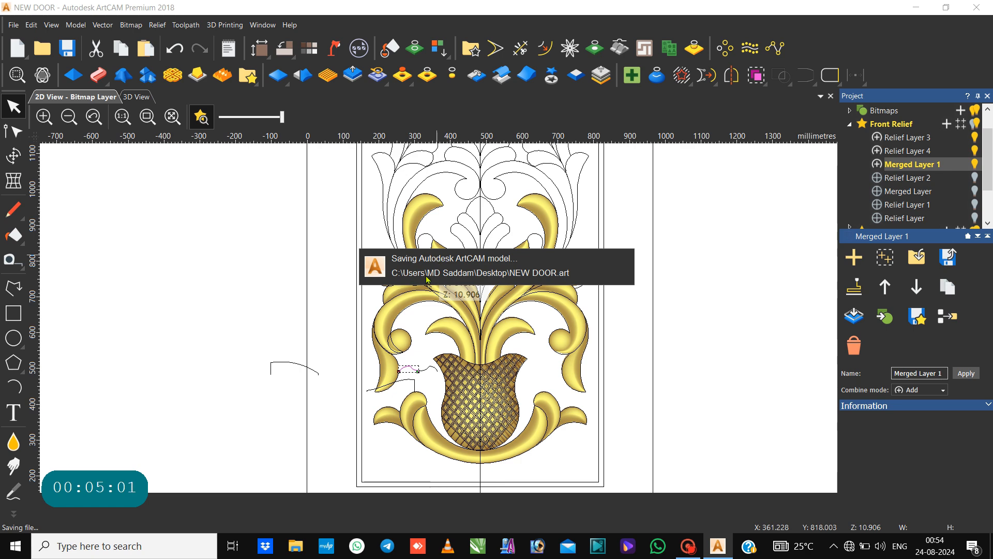
scroll(440, 272, "up", 4)
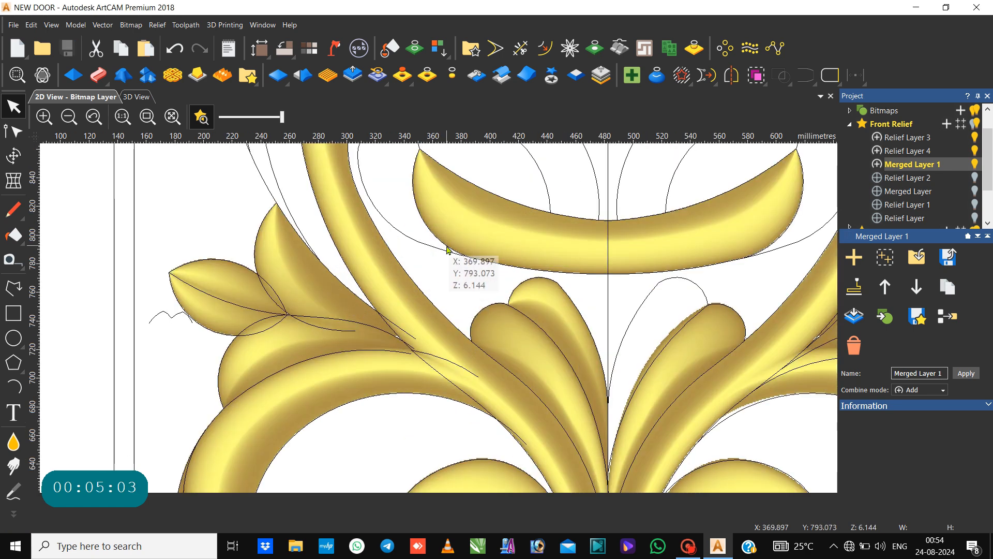
scroll(507, 248, "down", 2)
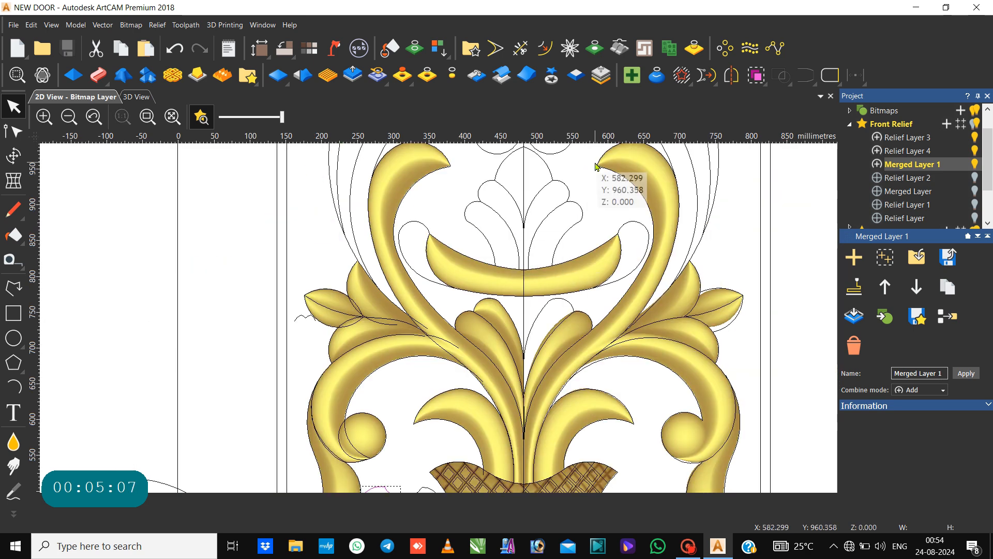
Mirror the relief on Merged Layer 1 left over right using Relief Mirror Merge.
left_click(476, 75)
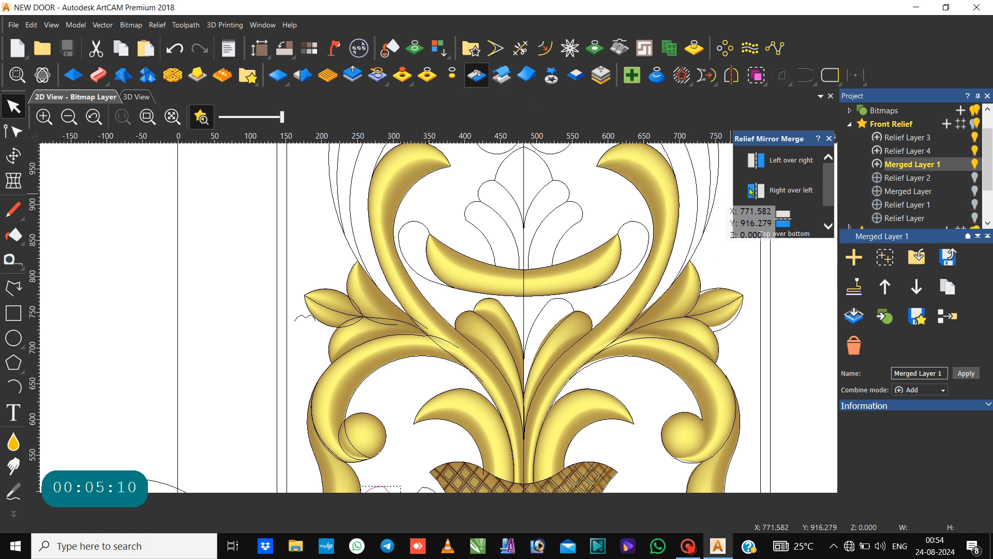
left_click(776, 167)
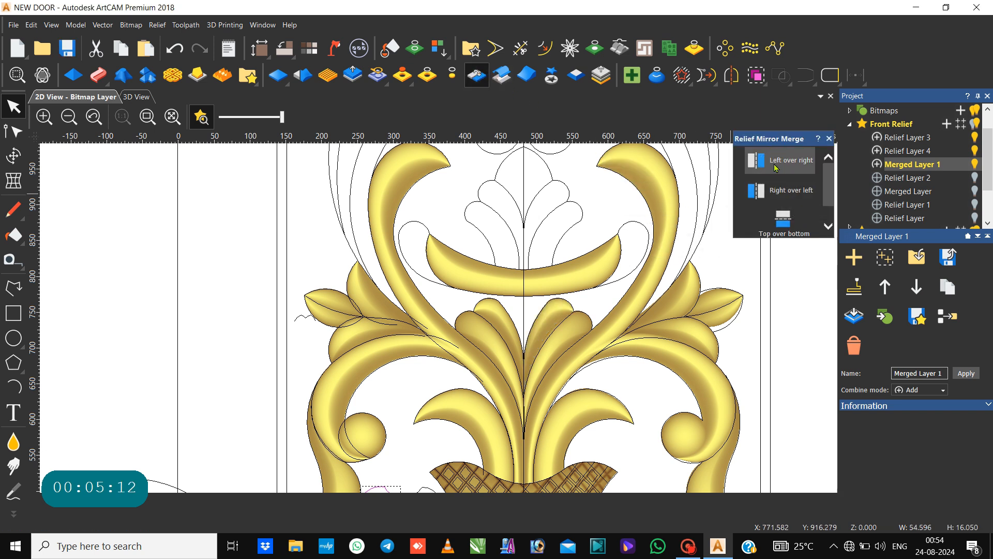
left_click(829, 138)
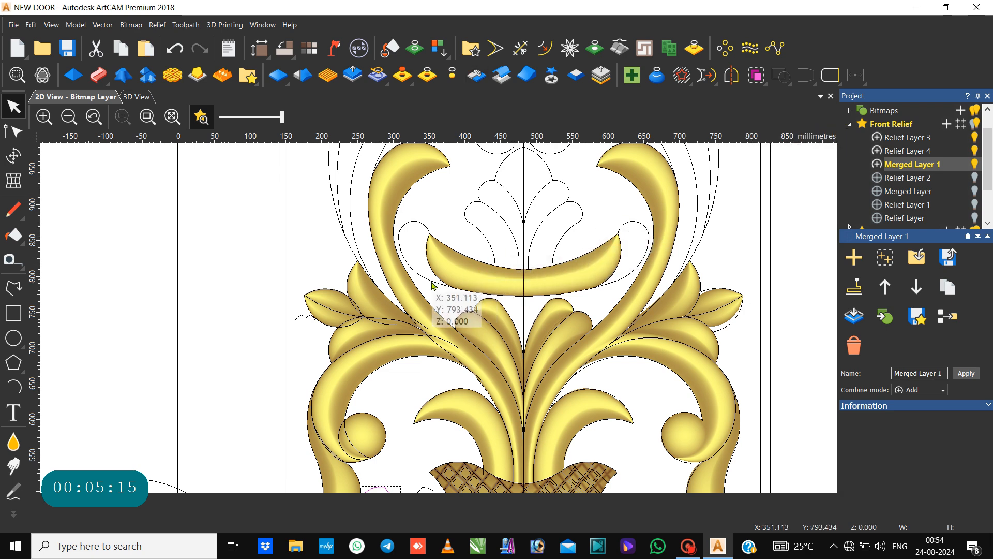
Split the crescent's lower outline at the point where the left curl's outer curve meets it.
scroll(462, 290, "up", 5)
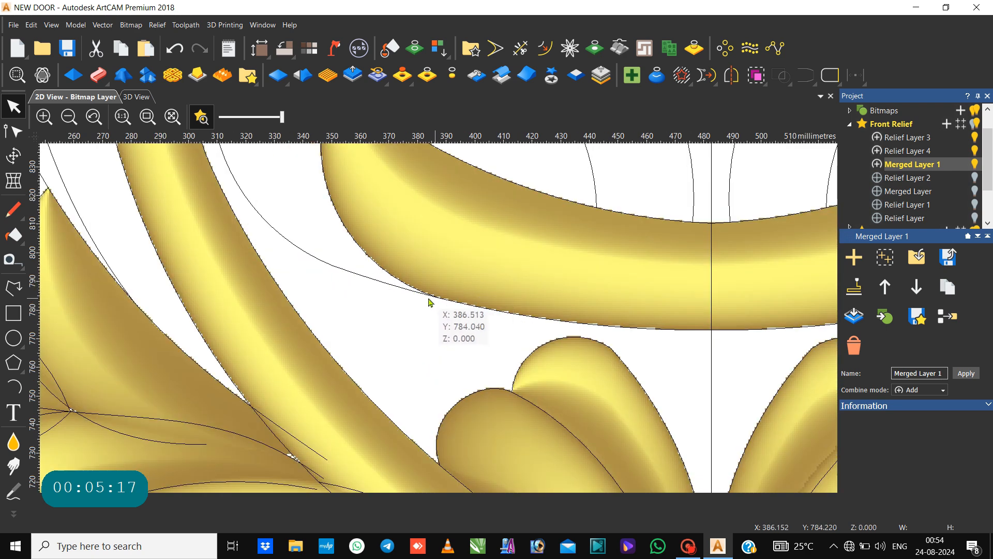
left_click(413, 292)
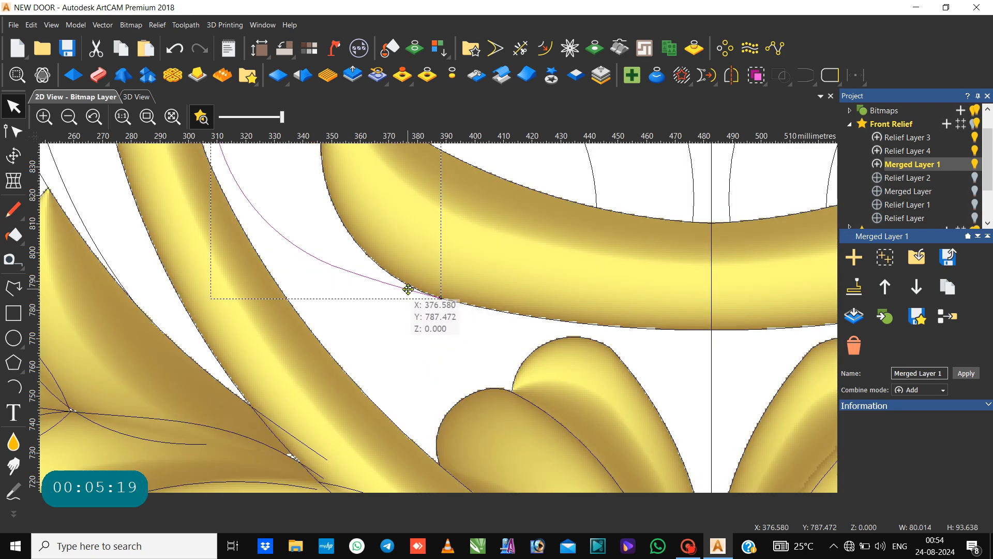
left_click(407, 285)
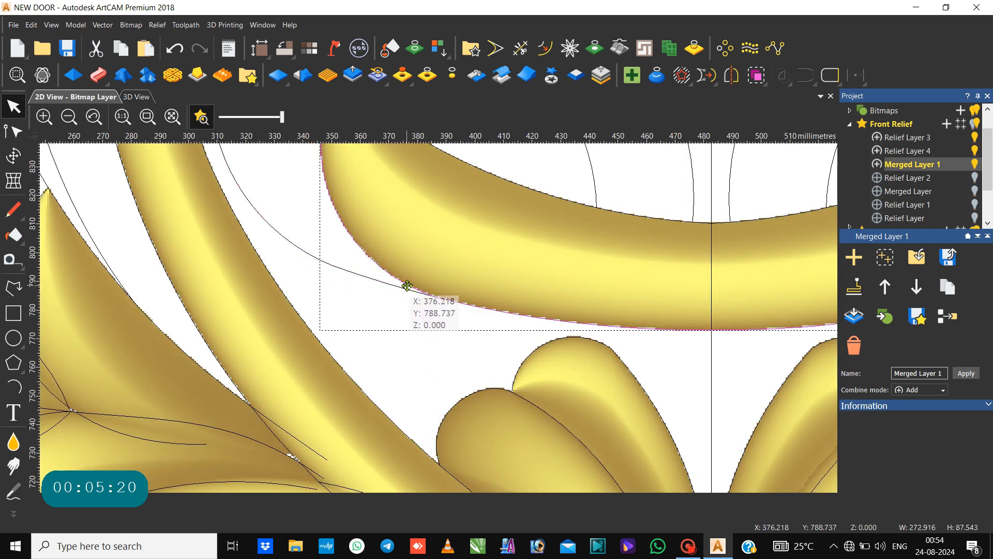
double_click(437, 296)
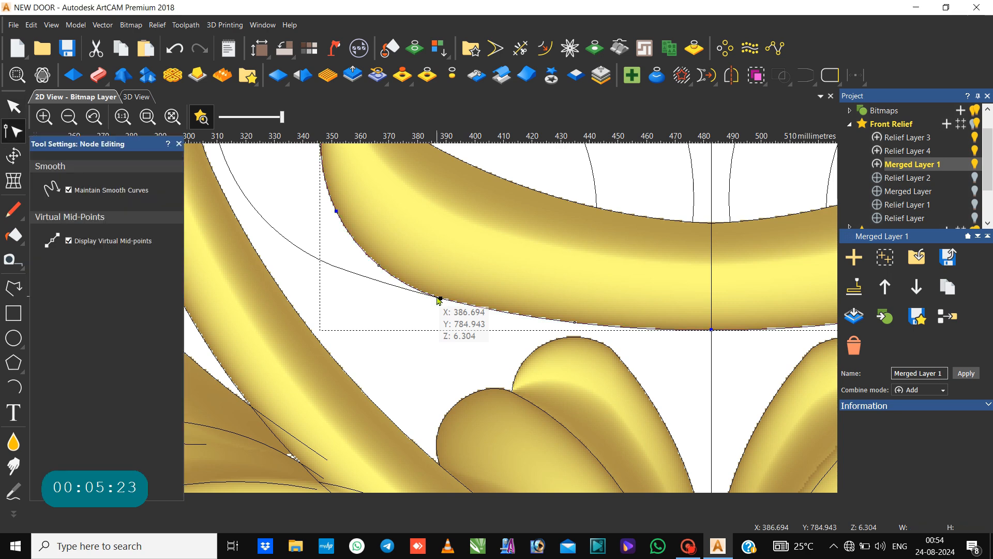
key("F3")
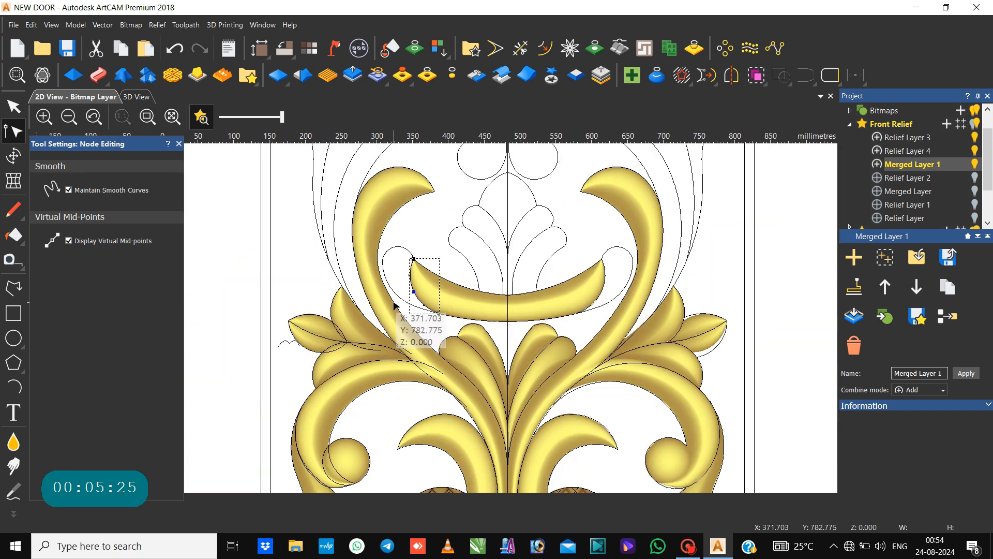
left_click(394, 271)
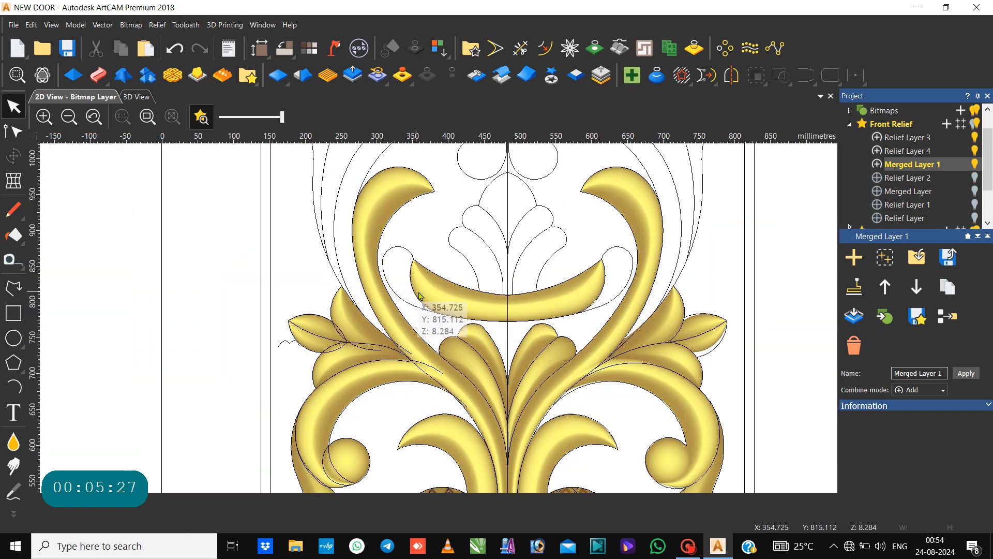
Start a two rail sweep with the split crescent edge and the left curl's outline as drive rails.
left_click(413, 288)
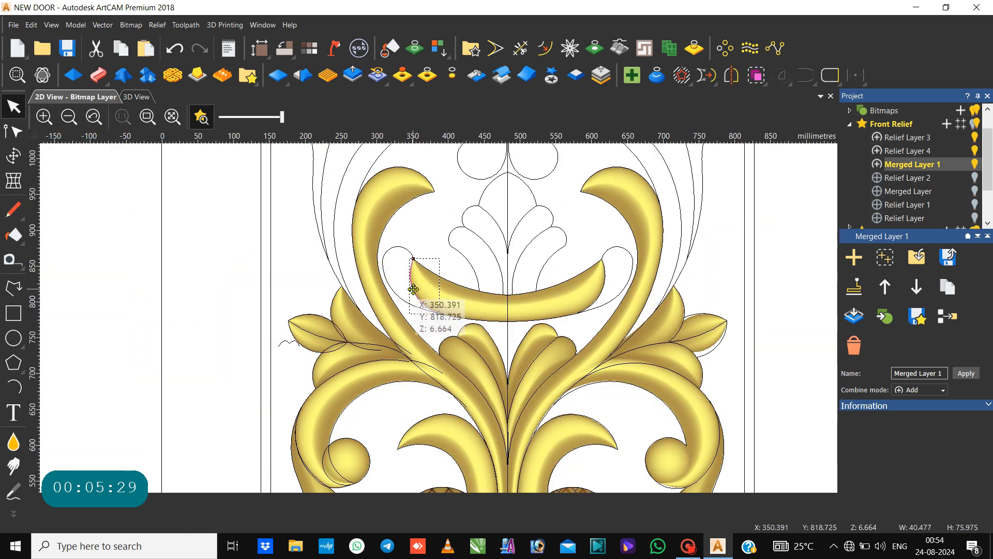
left_click(393, 287, "shift")
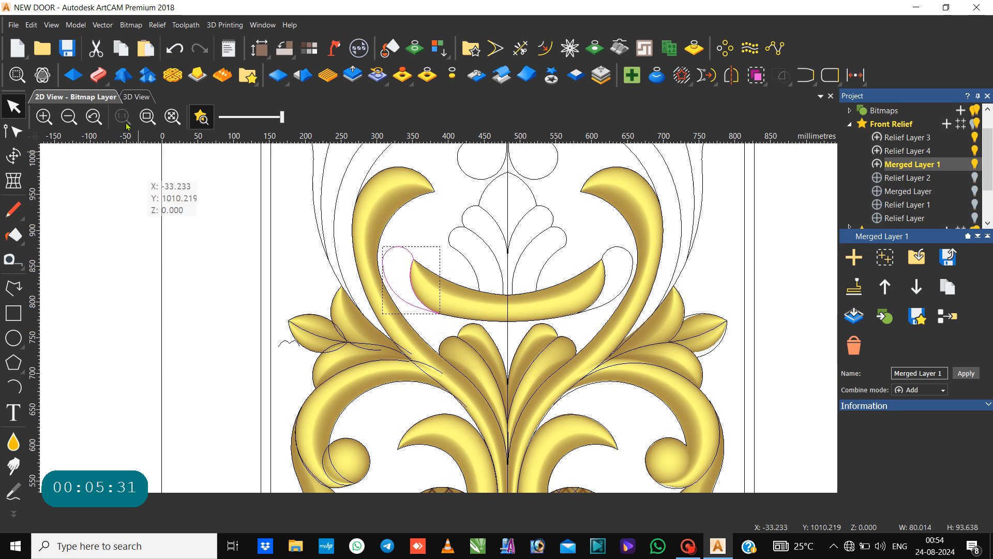
left_click(97, 75)
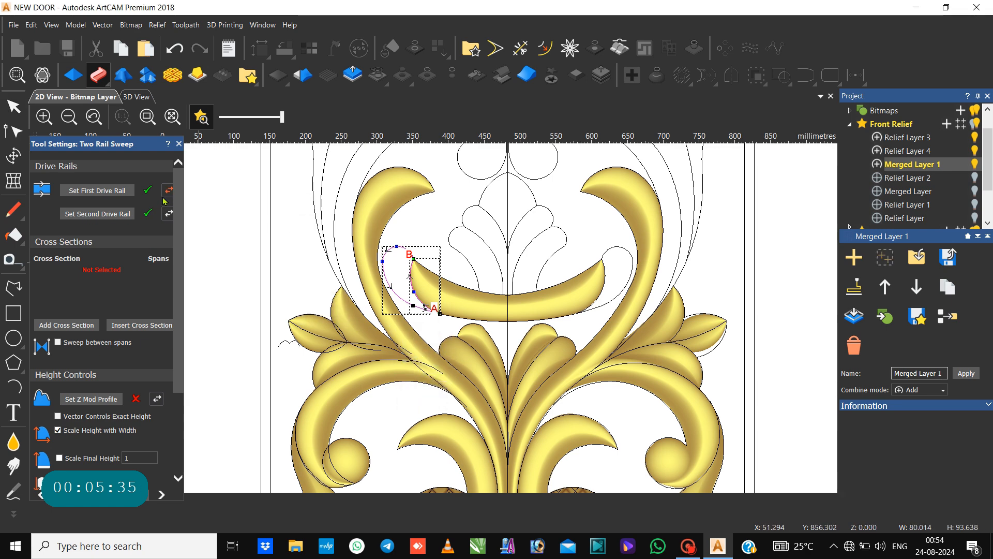
scroll(321, 313, "down", 2)
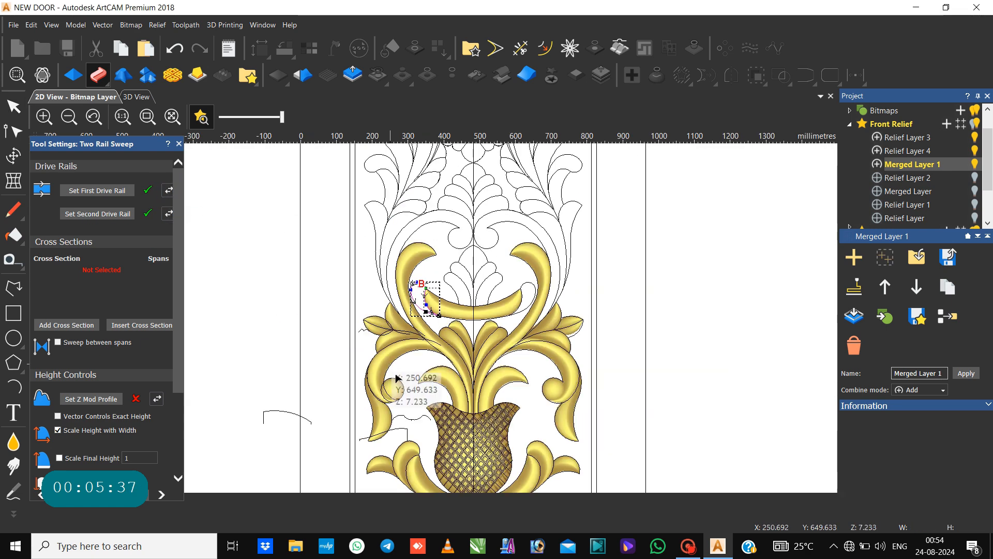
left_click(400, 417)
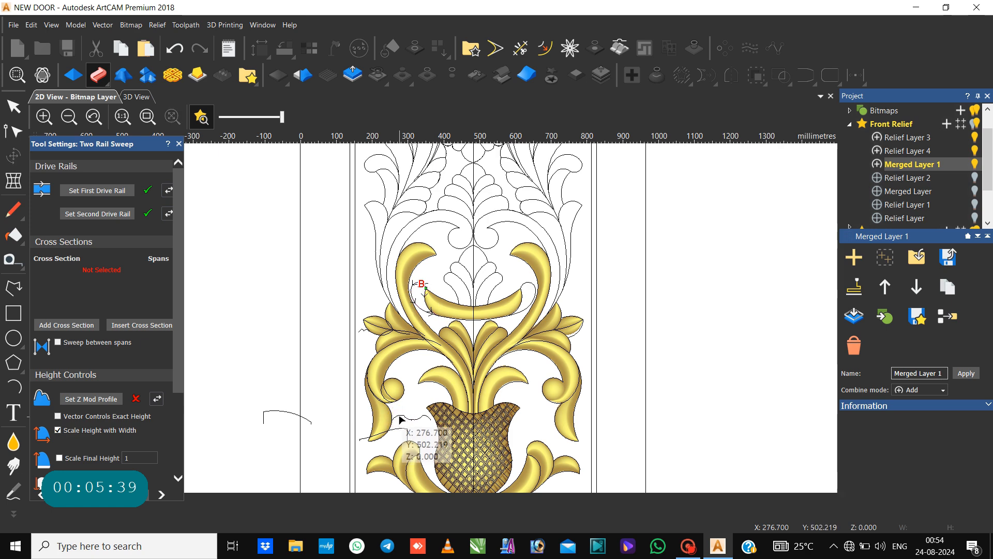
left_click(399, 416)
left_click(57, 326)
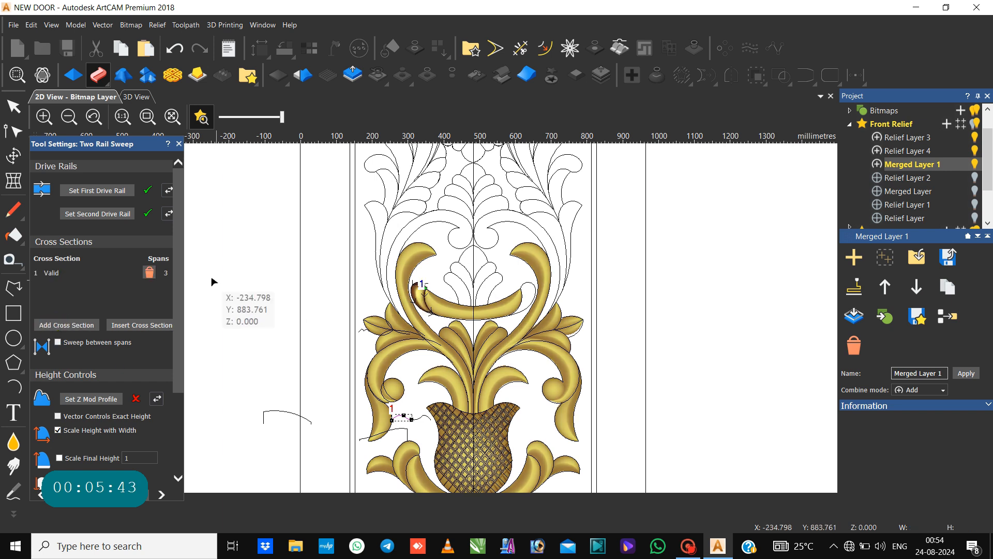
left_click(150, 272)
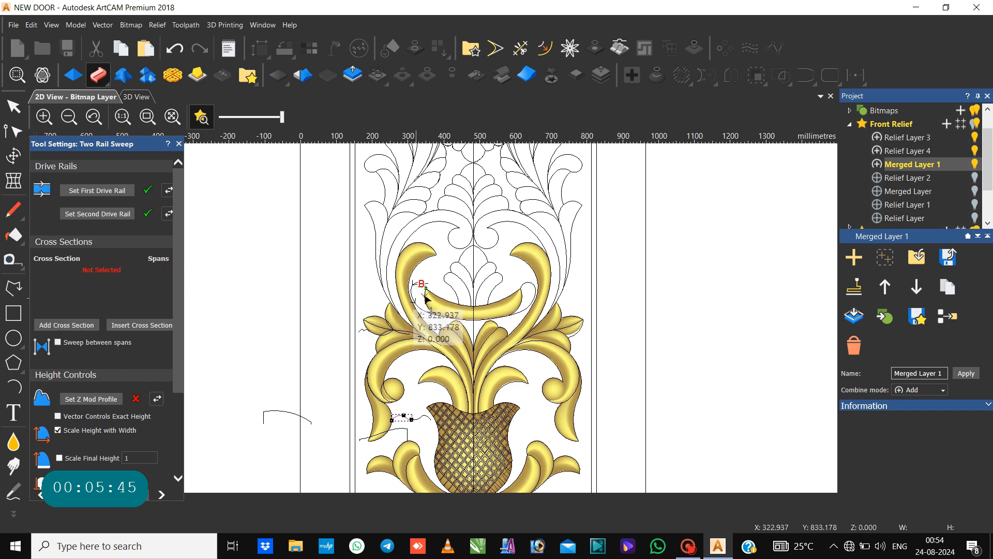
Add the right-hand small arch beside the vase as cross section and set the sloping profile below it as Z Mod profile.
left_click(422, 416)
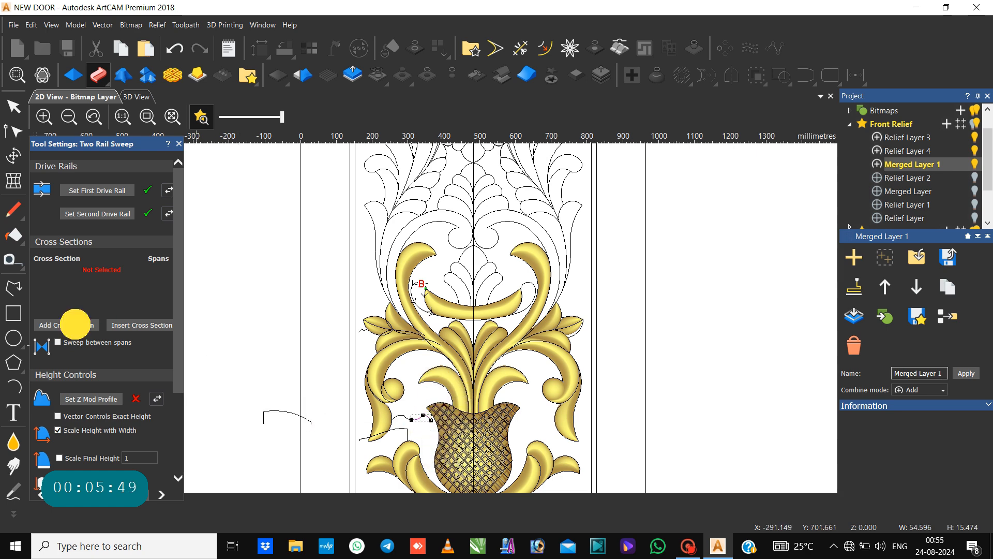
left_click(75, 324)
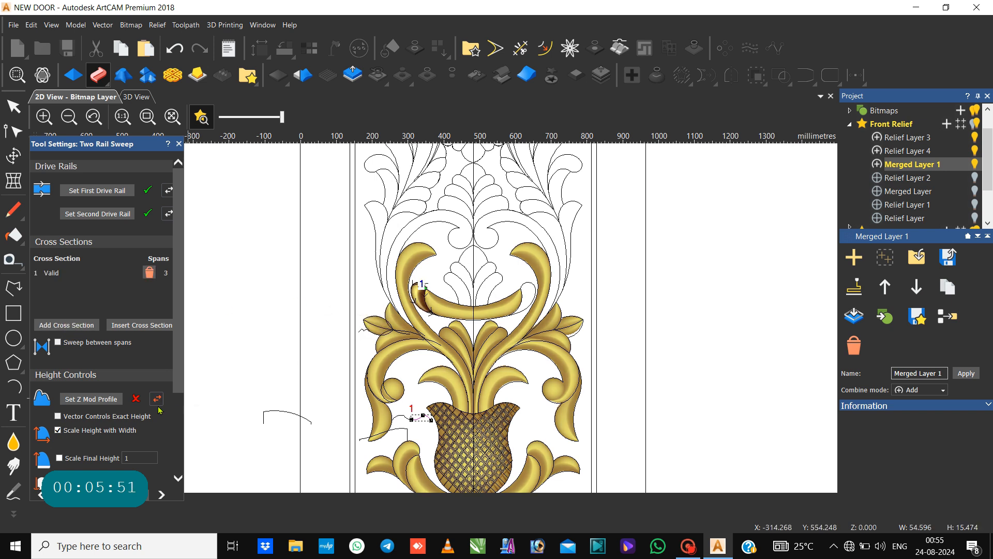
left_click(366, 440)
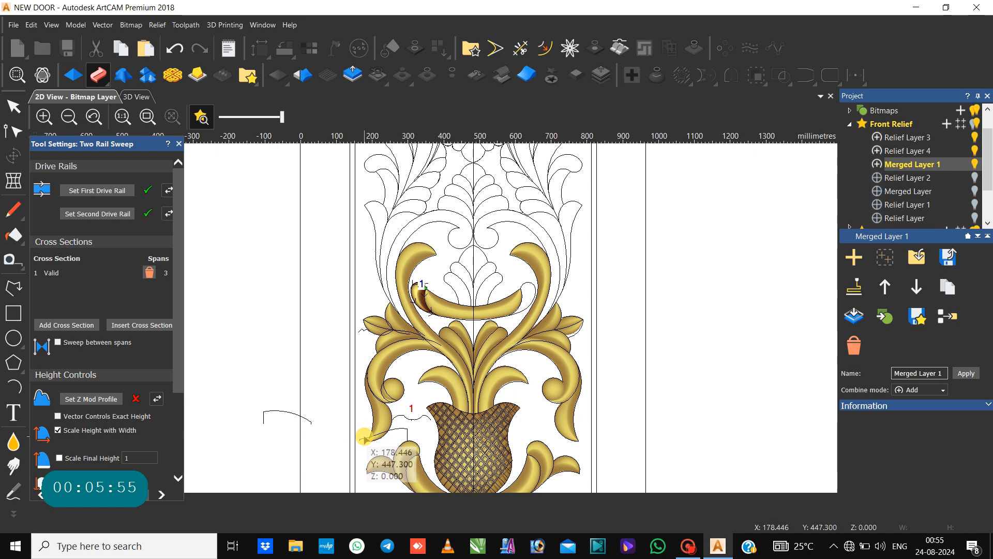
left_click(366, 440)
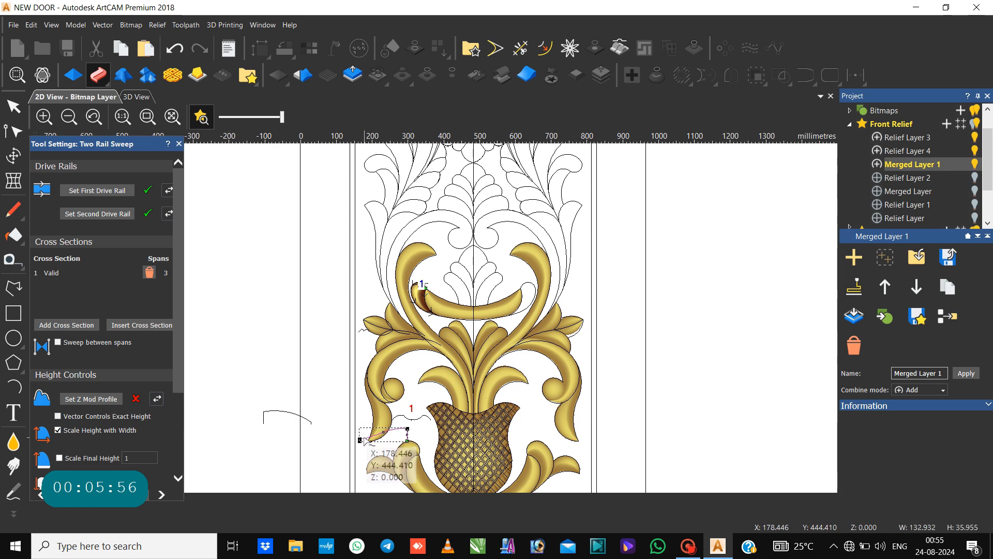
left_click(90, 399)
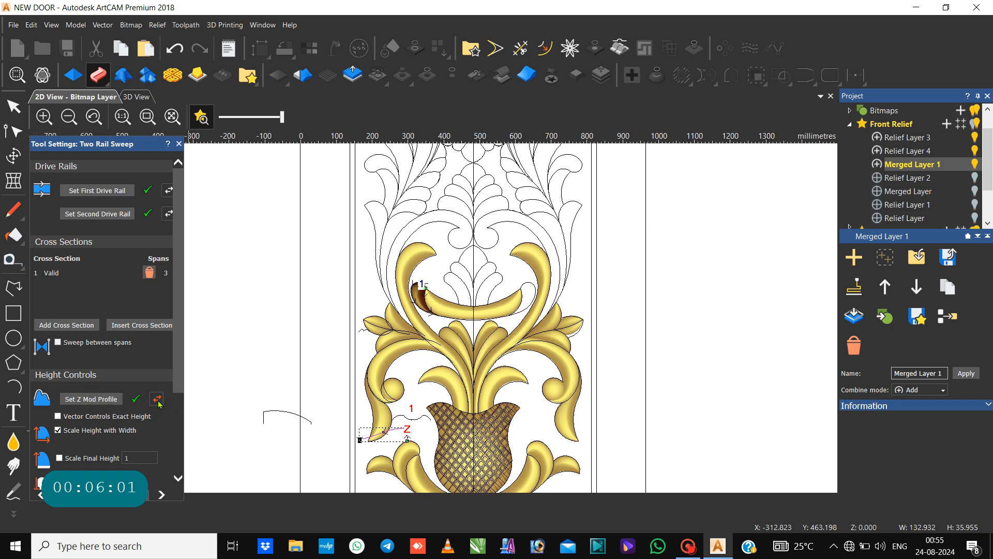
Scale the curl sweep's final height to 6 and set its start height to 6 mm.
scroll(80, 427, "down", 3)
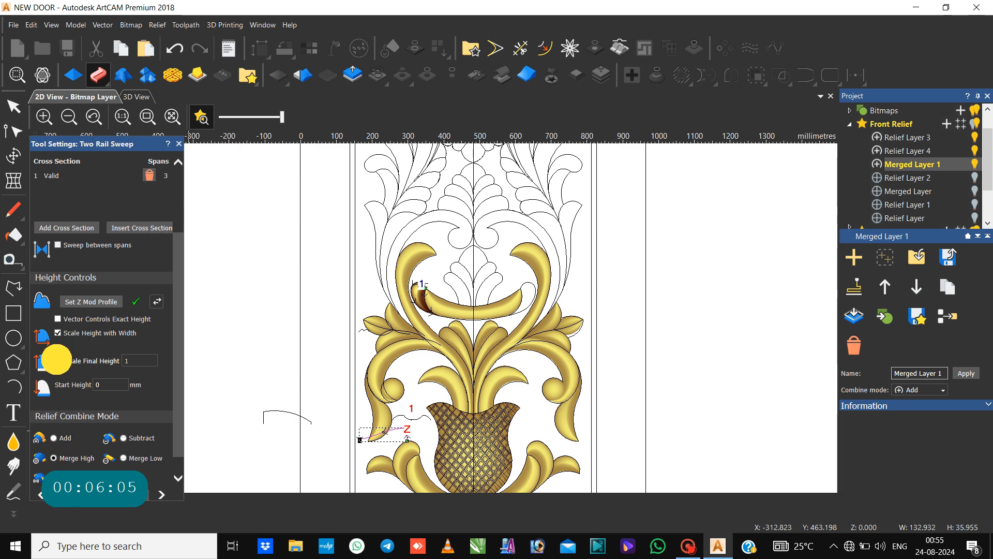
left_click(58, 361)
double_click(153, 359)
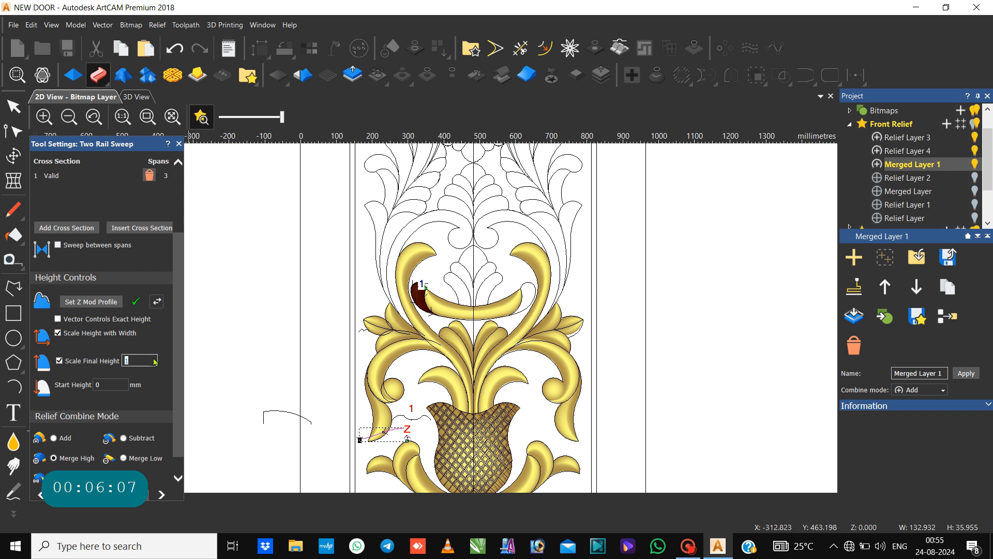
double_click(119, 382)
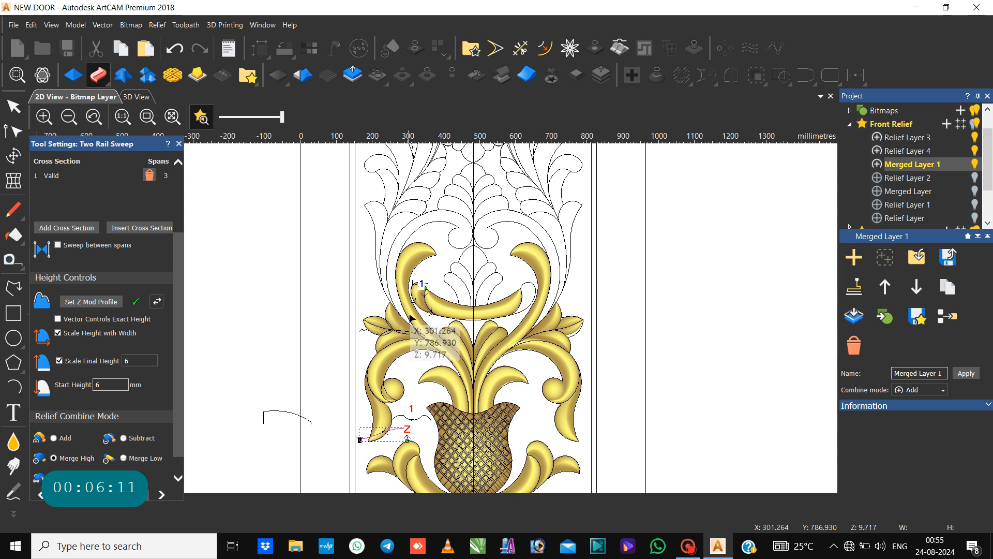
Move the lower end node of the curl's inner rail slightly up and inward onto the crescent relief.
scroll(422, 303, "up", 5)
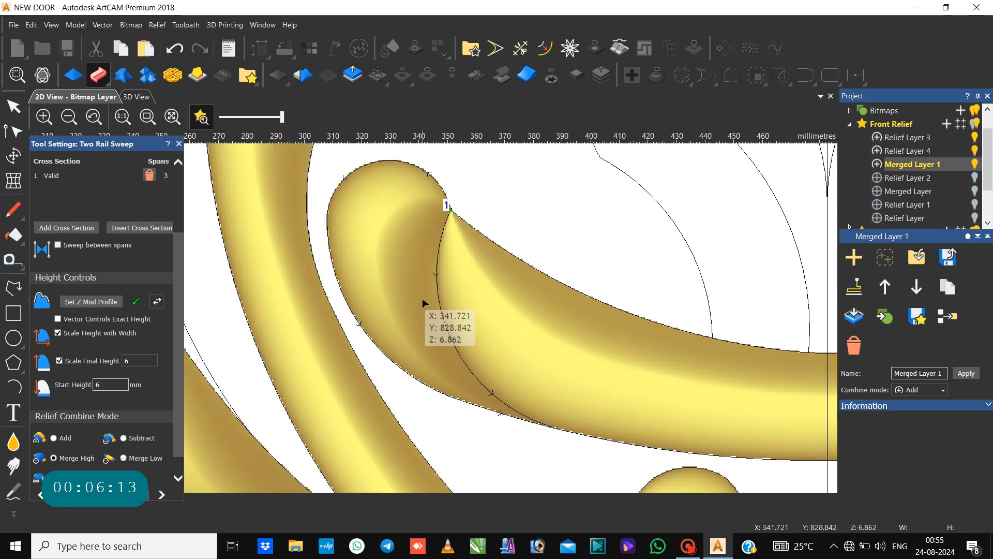
scroll(135, 349, "down", 1)
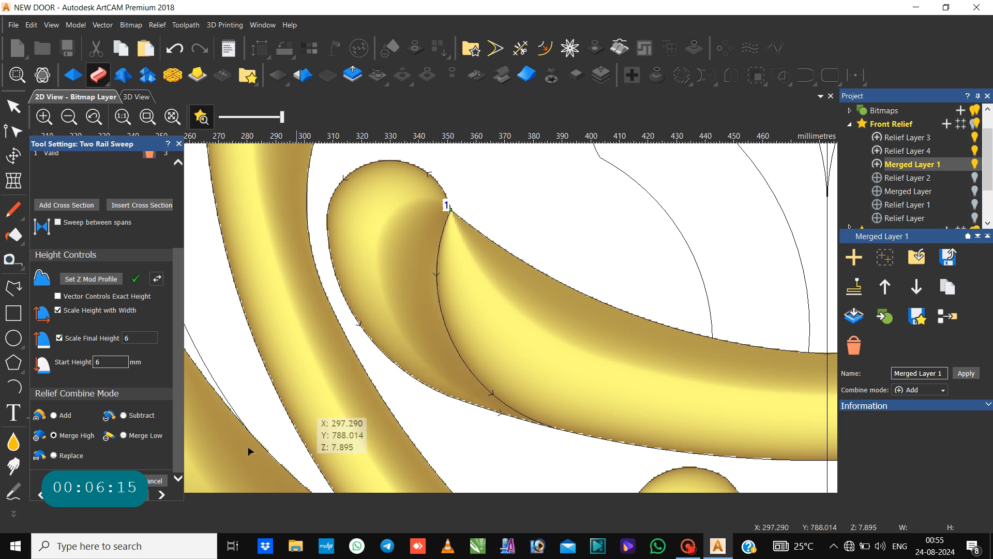
left_click(468, 367)
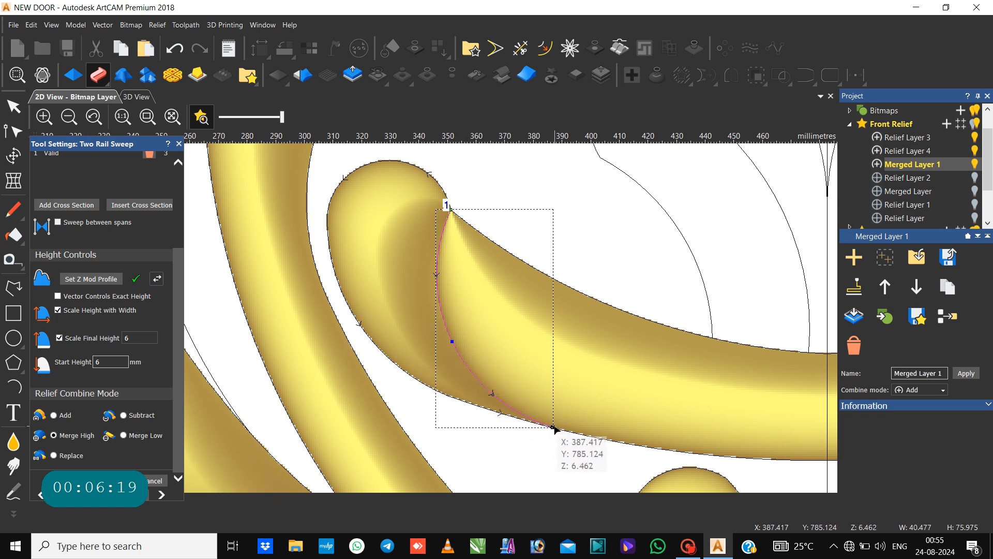
left_click_drag(553, 424, 561, 412)
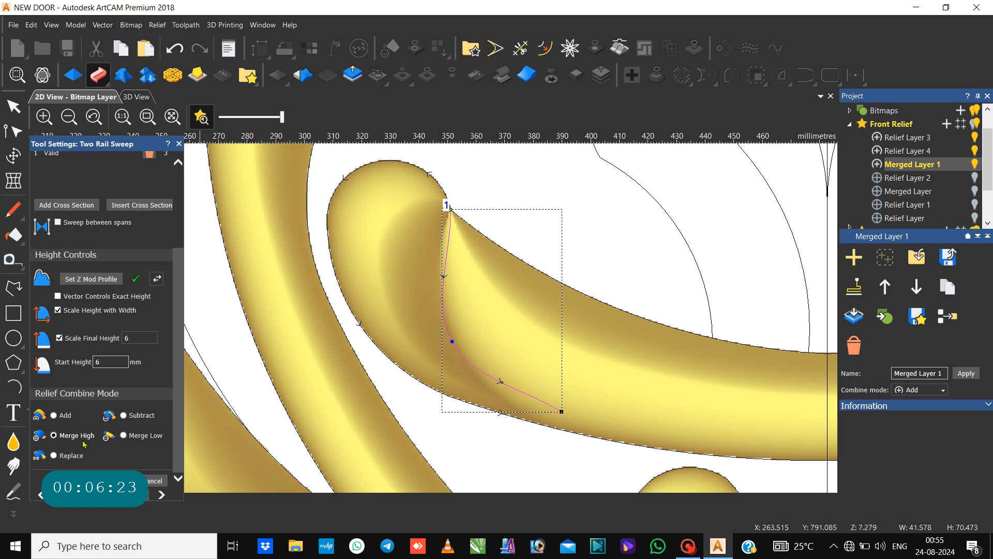
Try the curl sweep with Merge High and final height scaling turned off, and undo the resulting relief.
left_click(106, 478)
left_click(59, 340)
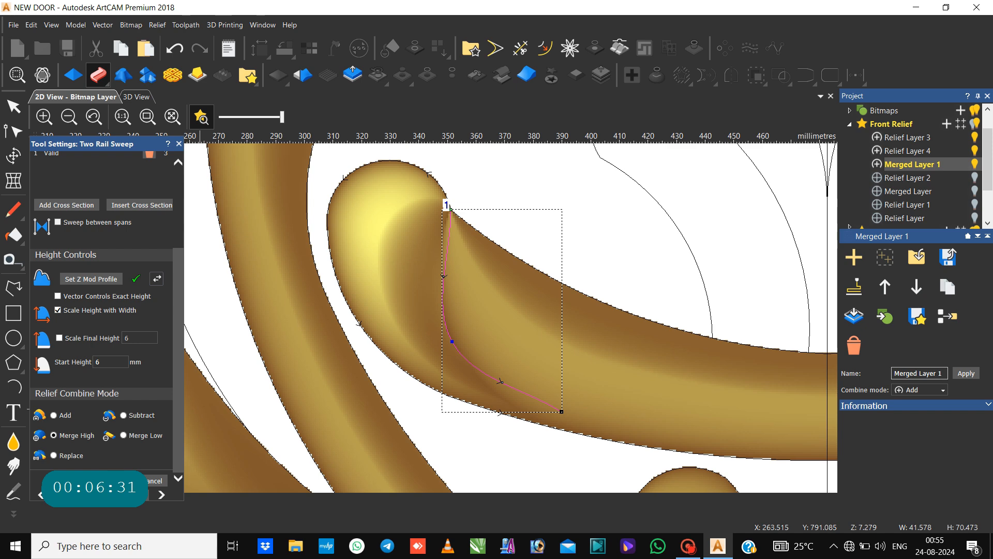
left_click(153, 480)
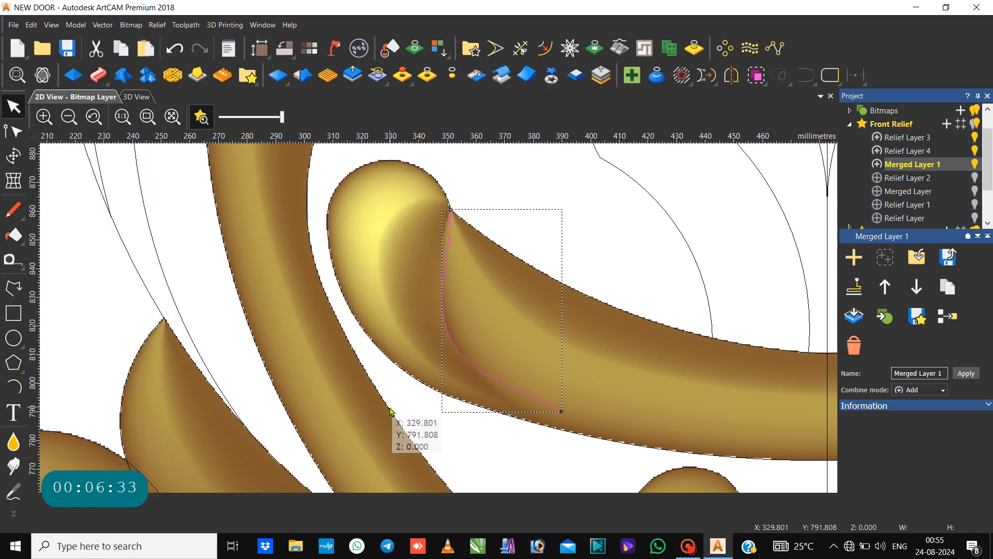
scroll(395, 420, "down", 5)
key("ctrl+z")
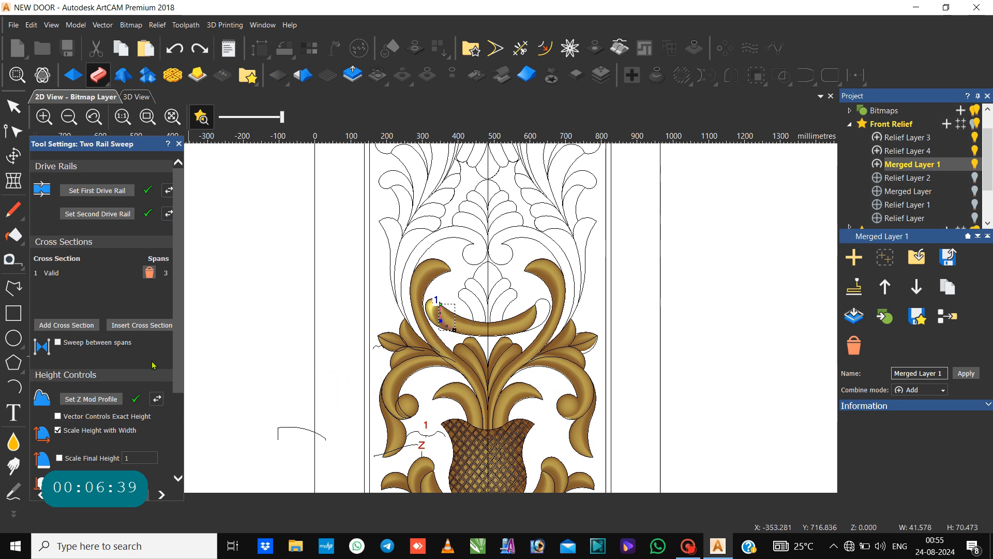
Create the left curl's sweep with Merge High, height scaling with width off, final height scaled to 6 and start height 6 mm.
scroll(167, 362, "down", 3)
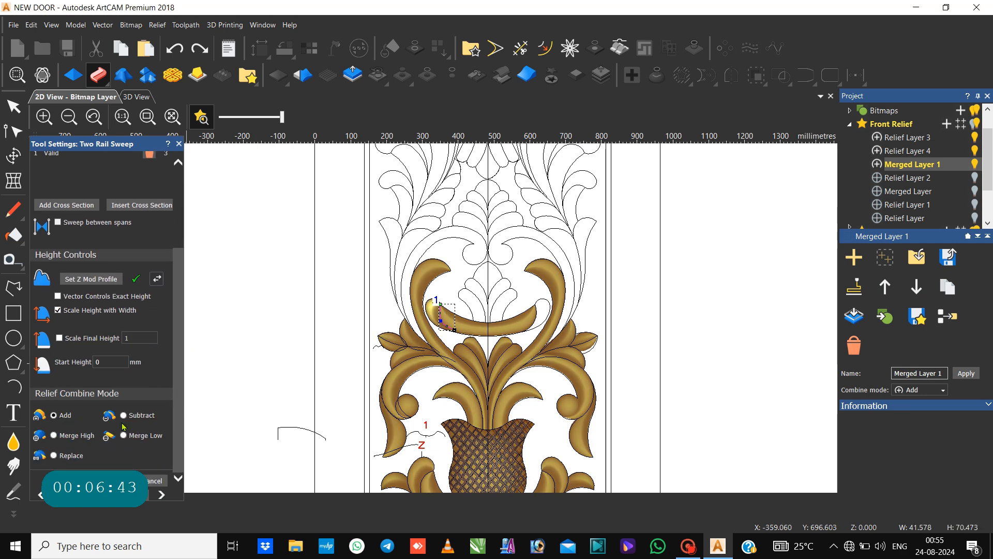
scroll(52, 437, "up", 3)
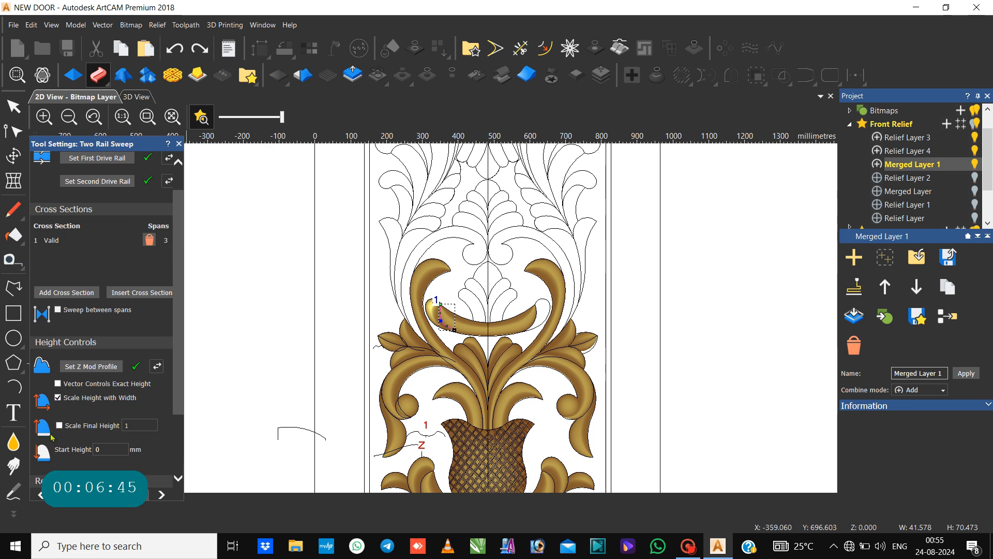
scroll(74, 428, "down", 3)
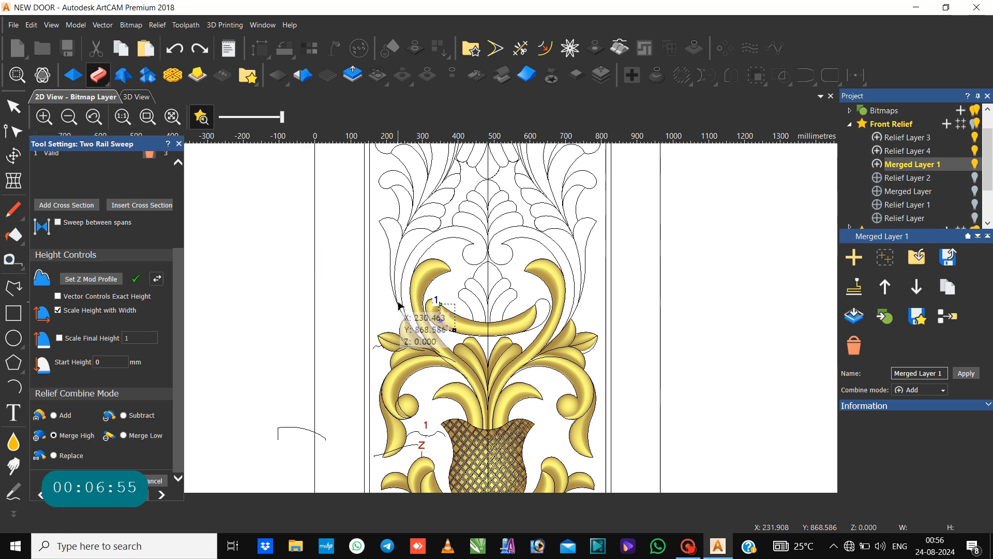
scroll(405, 302, "up", 2)
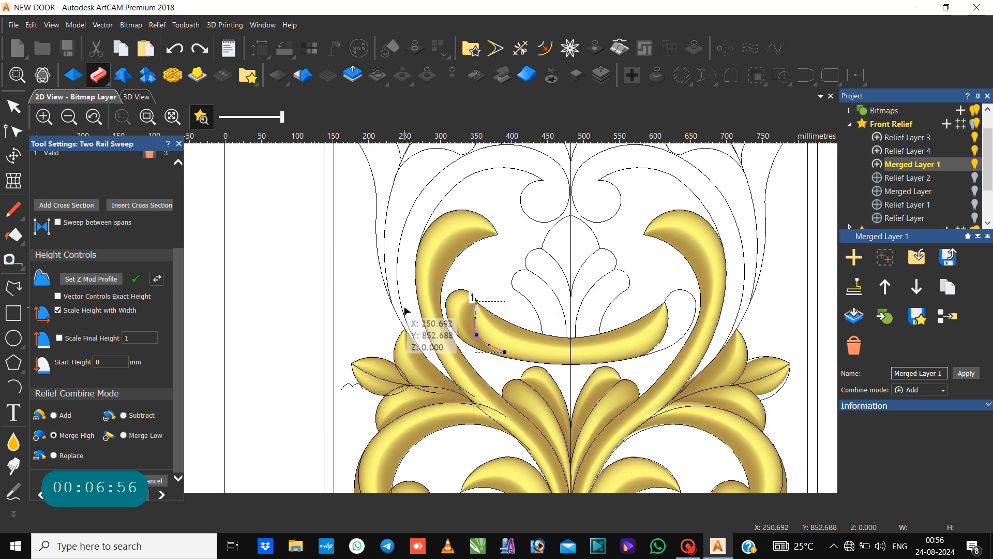
left_click(59, 339)
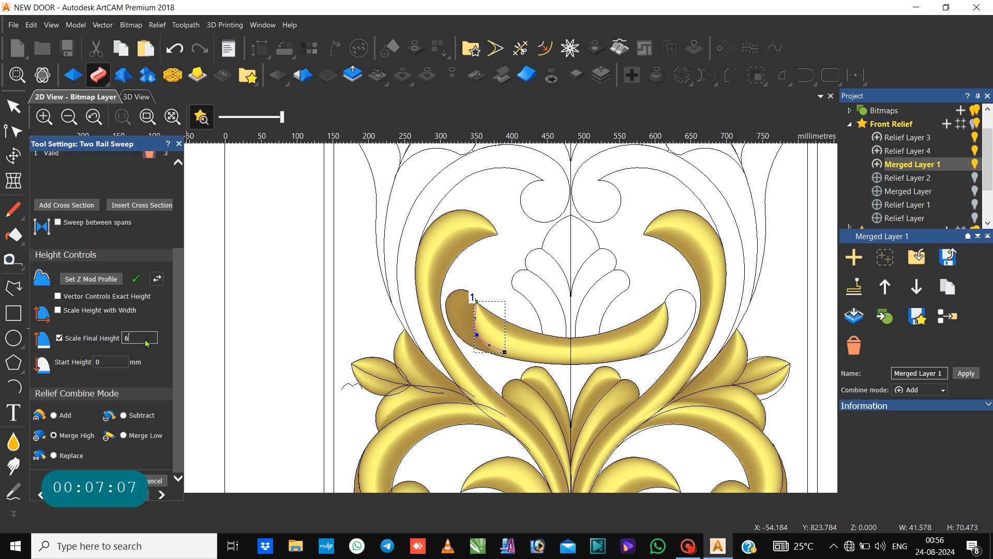
key("Return")
left_click(109, 362)
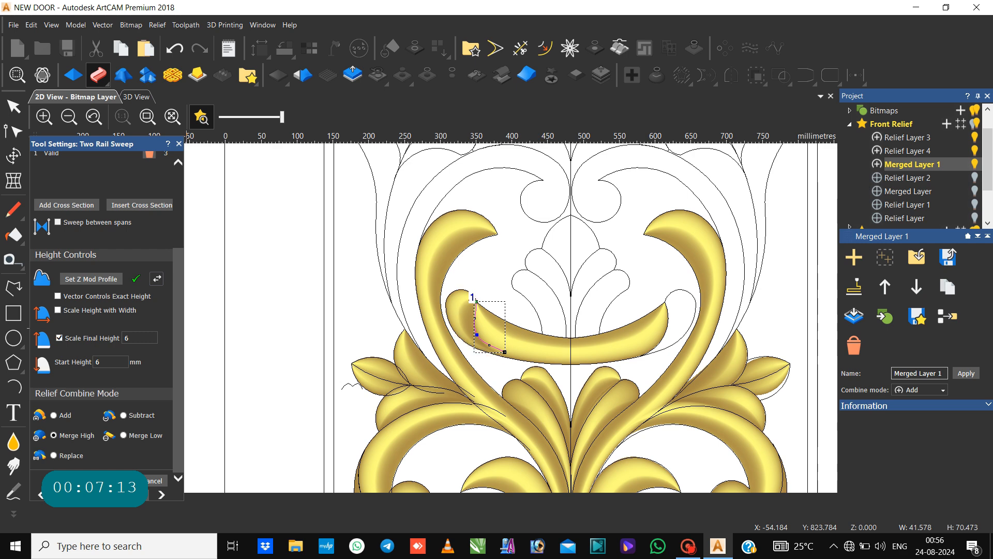
left_click(149, 474)
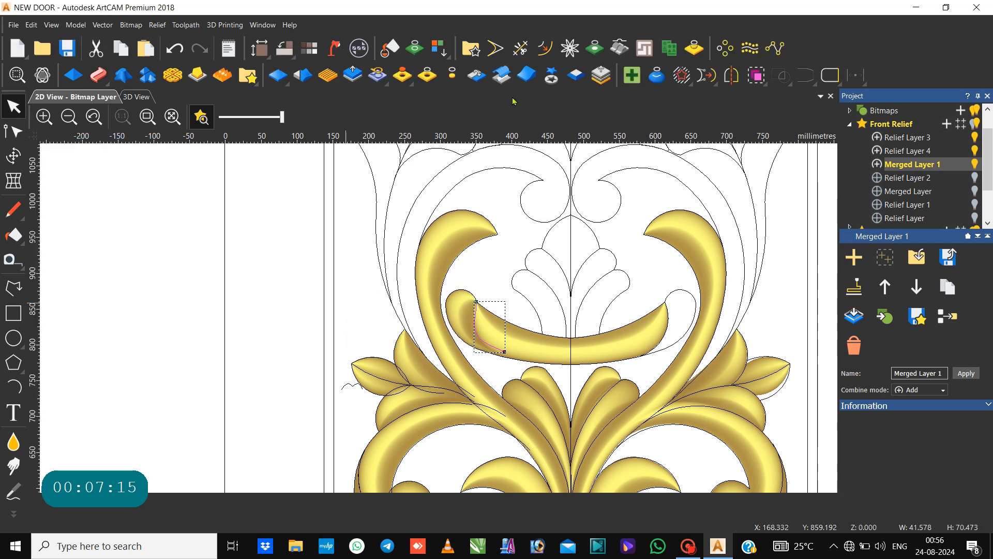
Mirror-merge the relief left over right so the curl is copied to the crescent's other end.
left_click(468, 77)
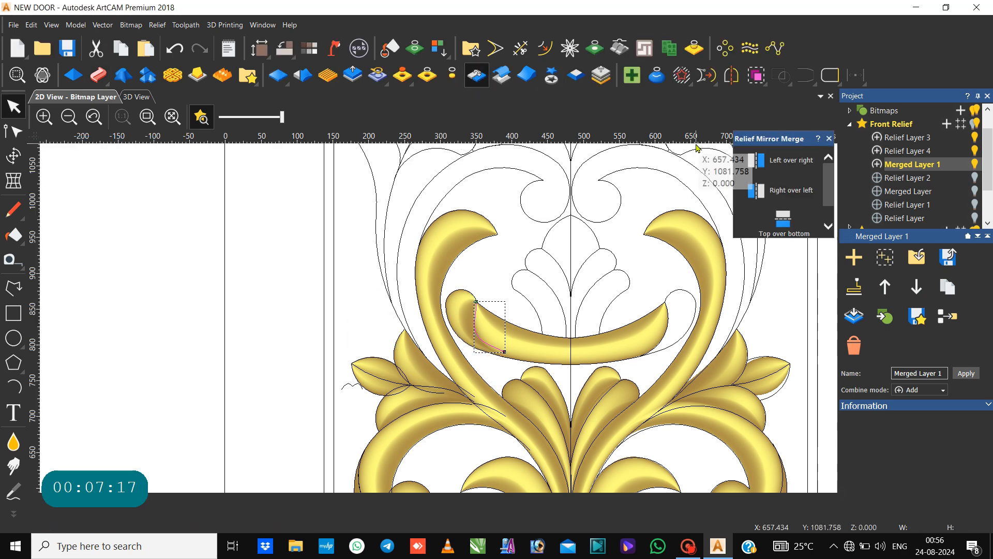
left_click(768, 167)
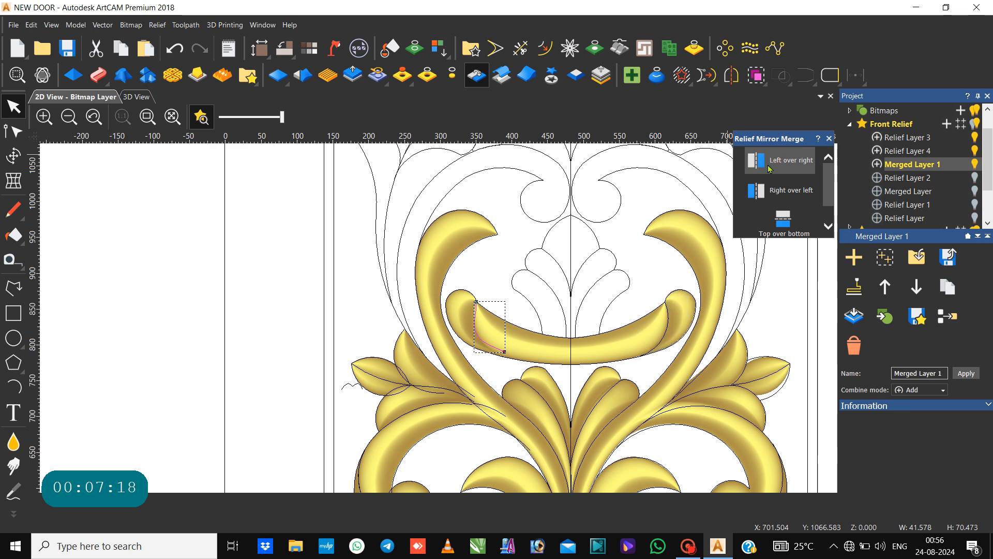
left_click(828, 138)
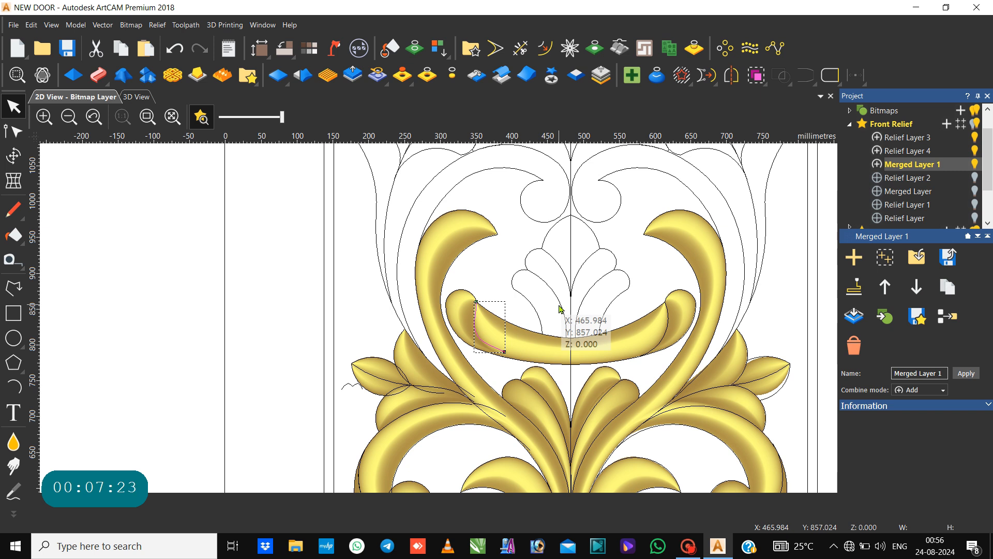
Cut the lower left petal's vector at the corner node below its rounded tip, splitting it into inner and outer rails.
left_click(559, 304)
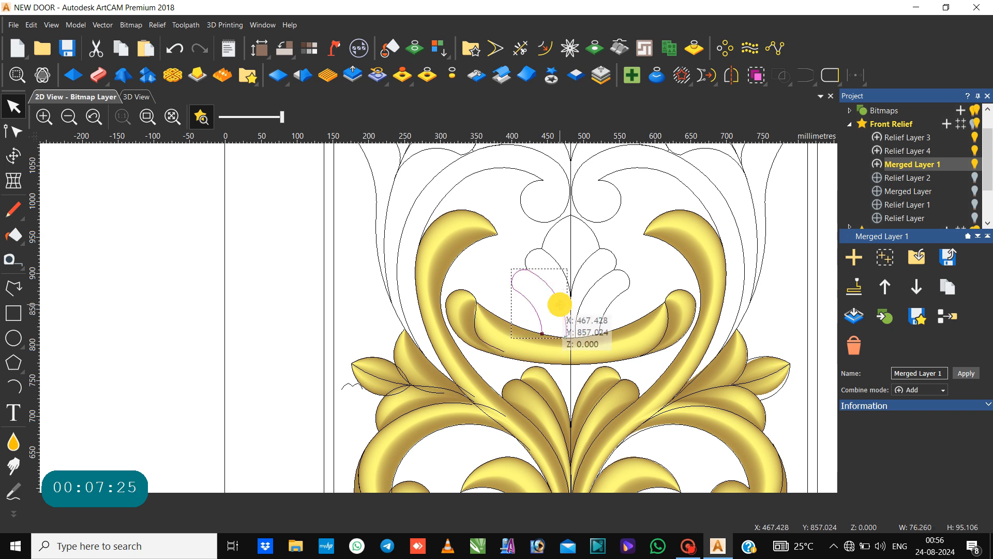
key("n")
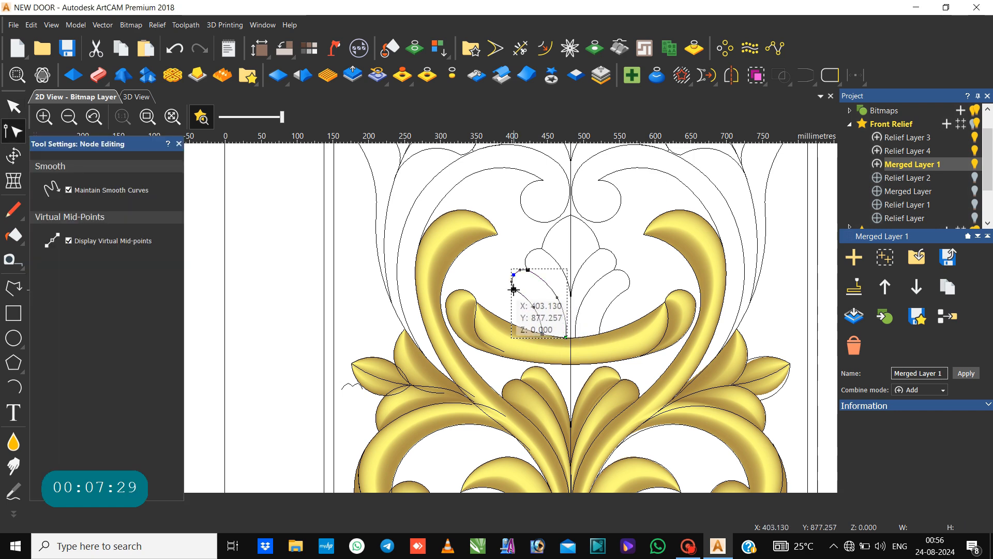
left_click(514, 289)
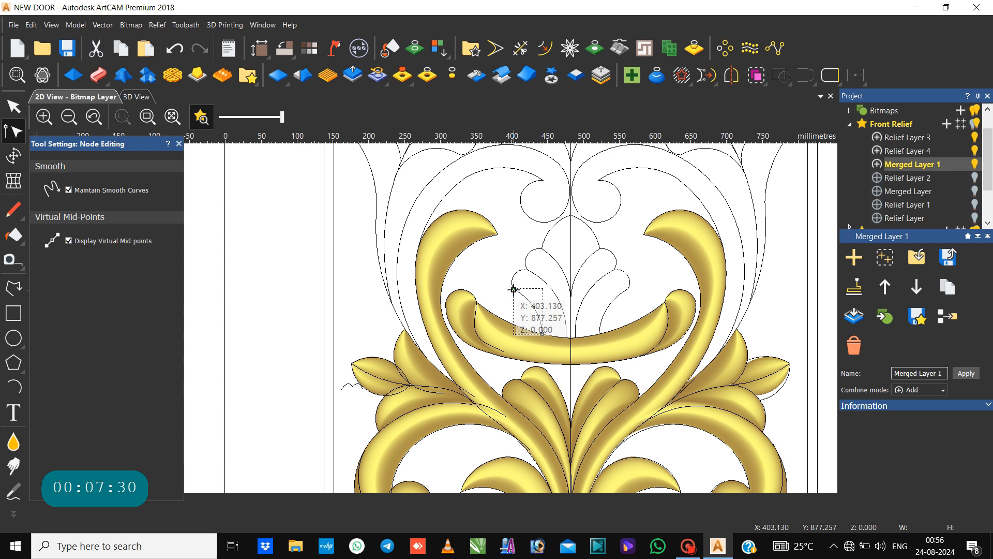
left_click(523, 260)
left_click(522, 259)
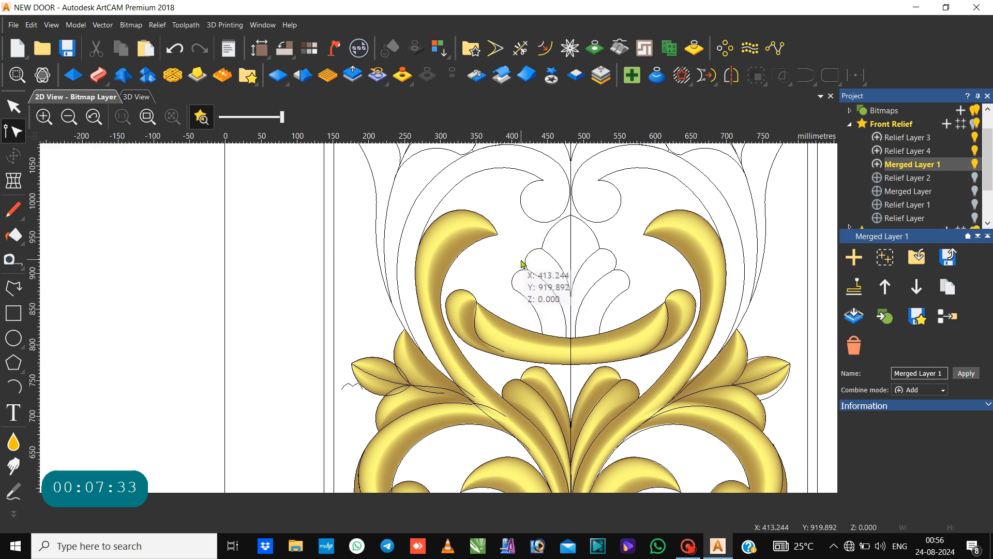
Start a two rail sweep from the lower left petal's two rails and reverse the first drive rail's direction.
left_click(535, 273)
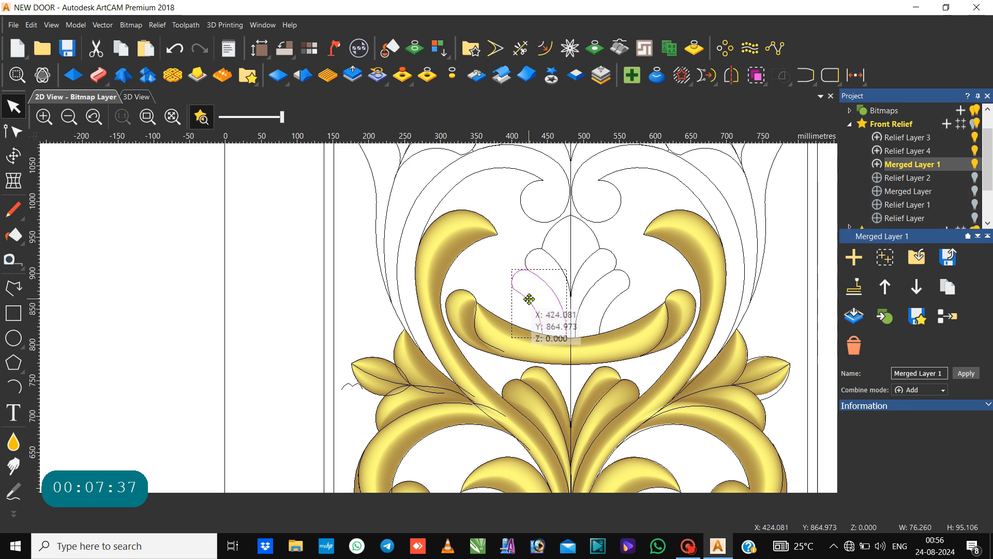
left_click(100, 77)
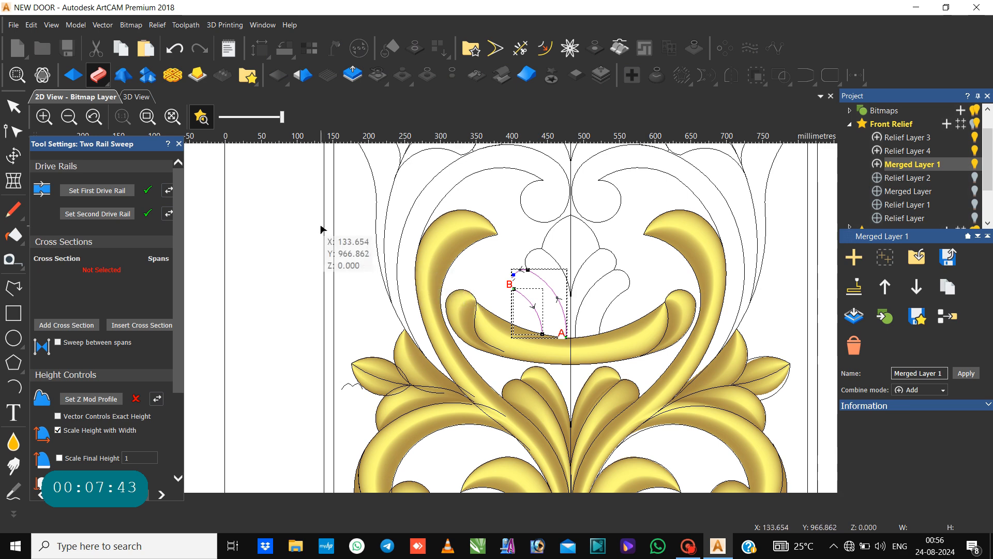
left_click(169, 191)
Try the right-hand arc beside the vase as the petal sweep's cross section, and replace it with the adjoining left-hand arc.
scroll(501, 375, "down", 2)
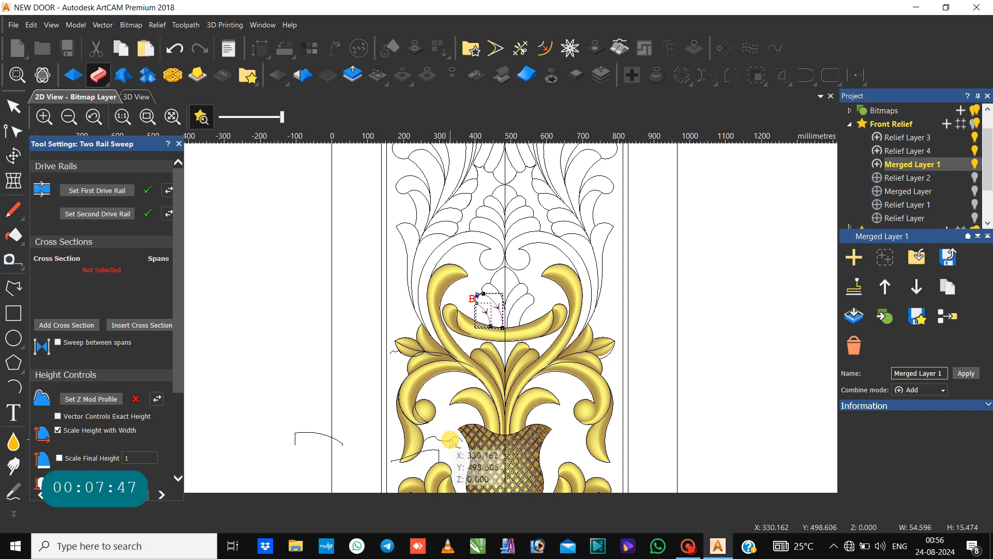
left_click(449, 438)
left_click(63, 325)
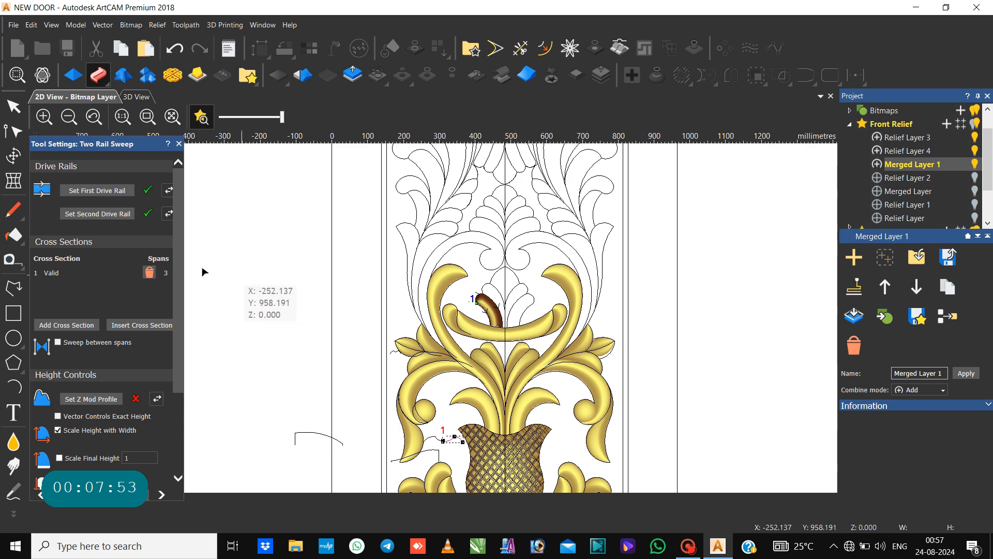
left_click(150, 273)
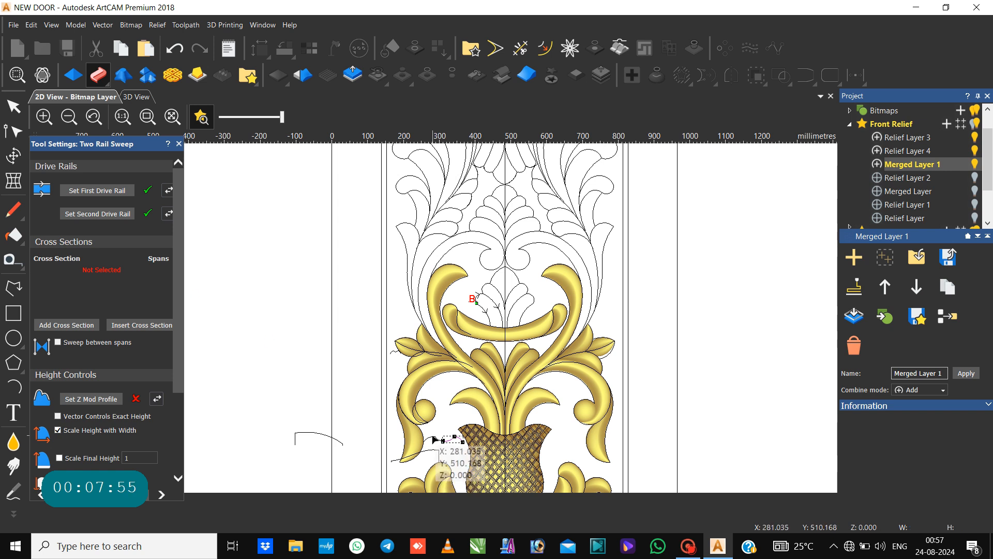
left_click(432, 436)
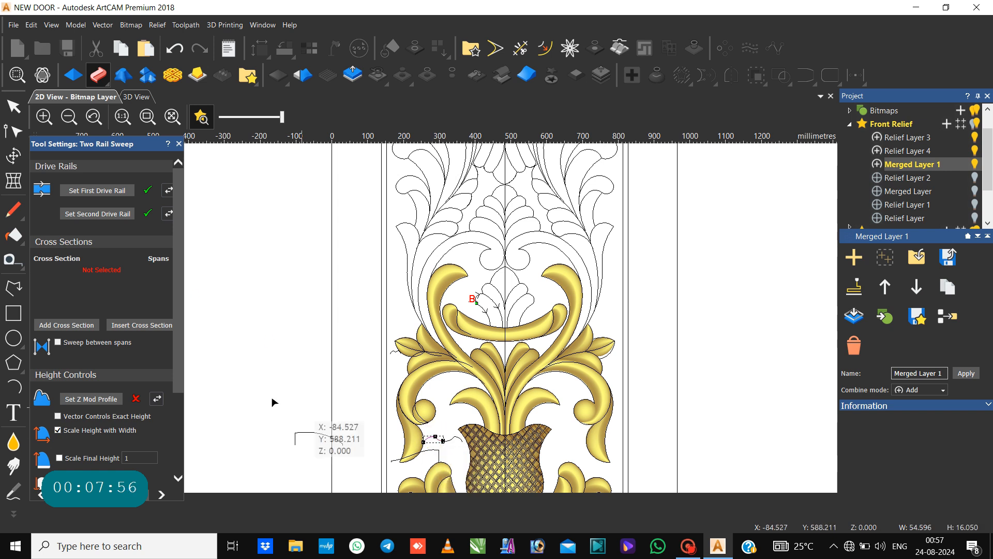
left_click(66, 324)
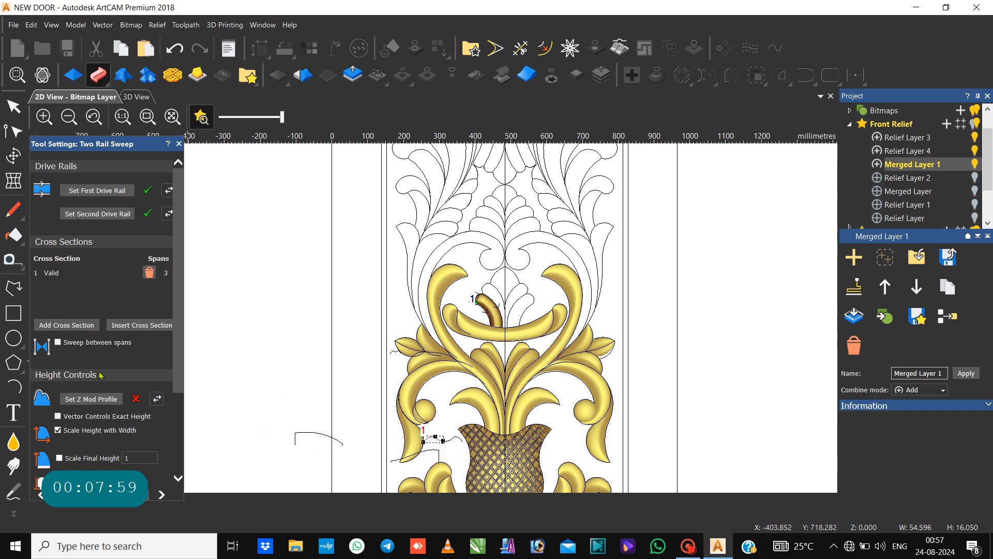
Set the petal sweep to Merge High, height scaling with width off, final height scaled to 6 and start height 6 mm.
scroll(100, 376, "down", 3)
left_click(53, 435)
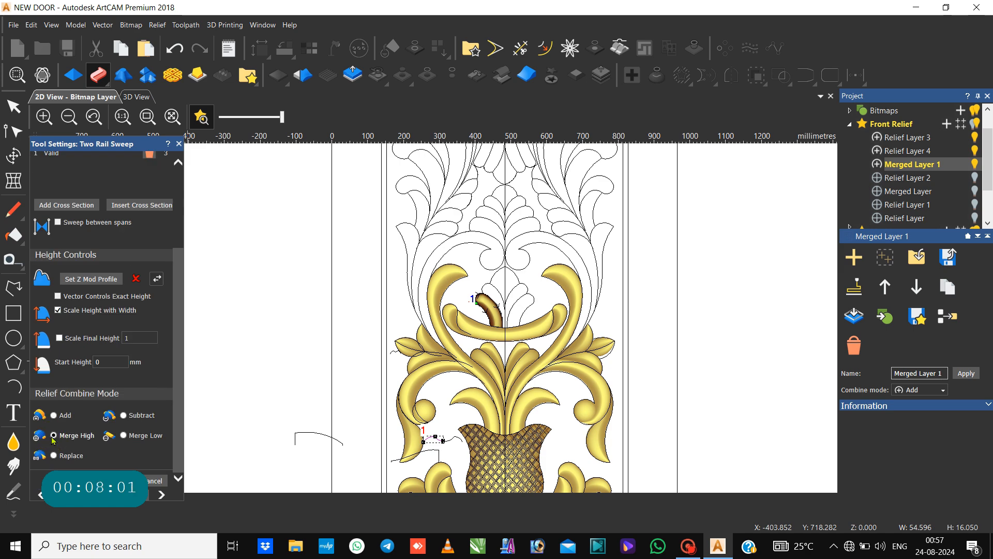
left_click(58, 312)
left_click(59, 338)
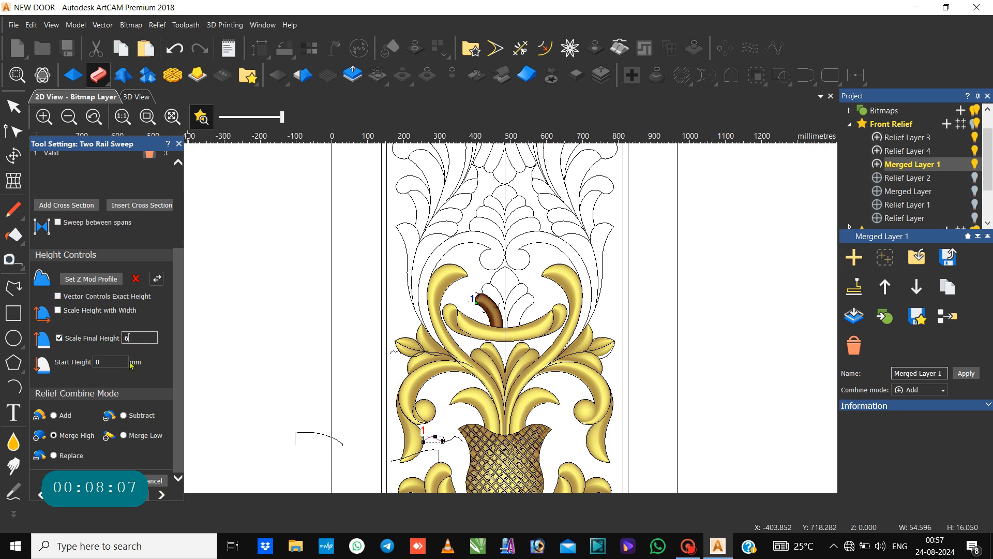
left_click(104, 364)
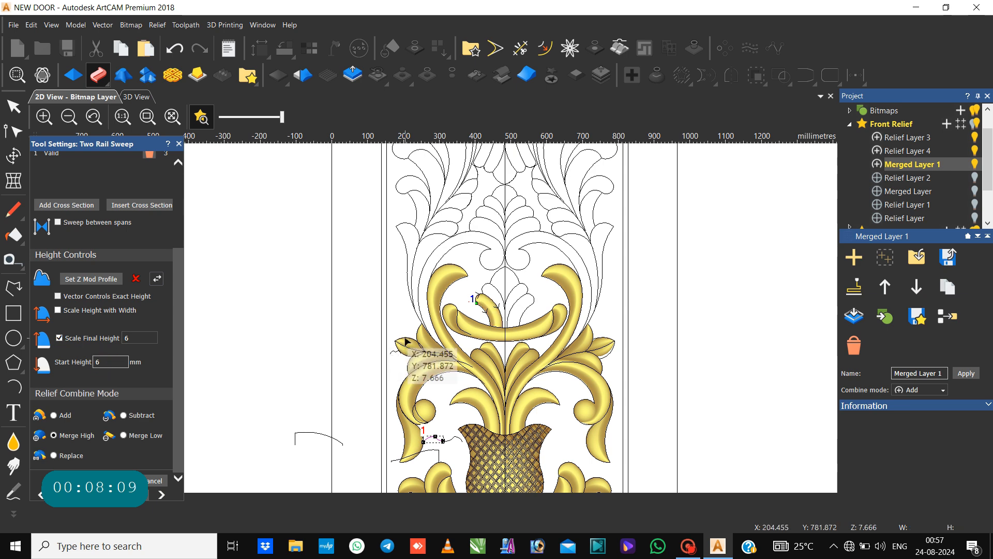
Move the lower end nodes of the petal's inner and outer rails slightly down onto the crescent relief.
scroll(505, 328, "up", 5)
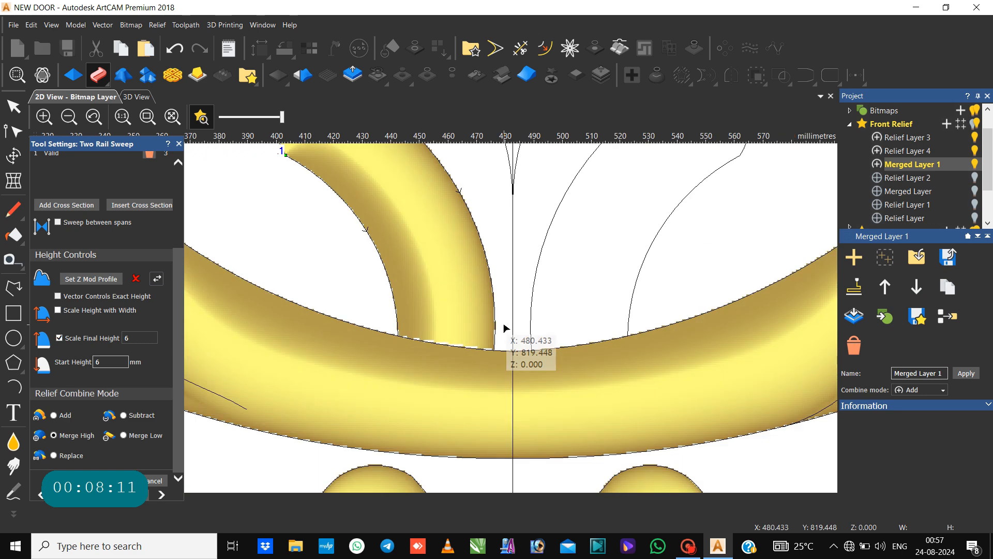
left_click(397, 323)
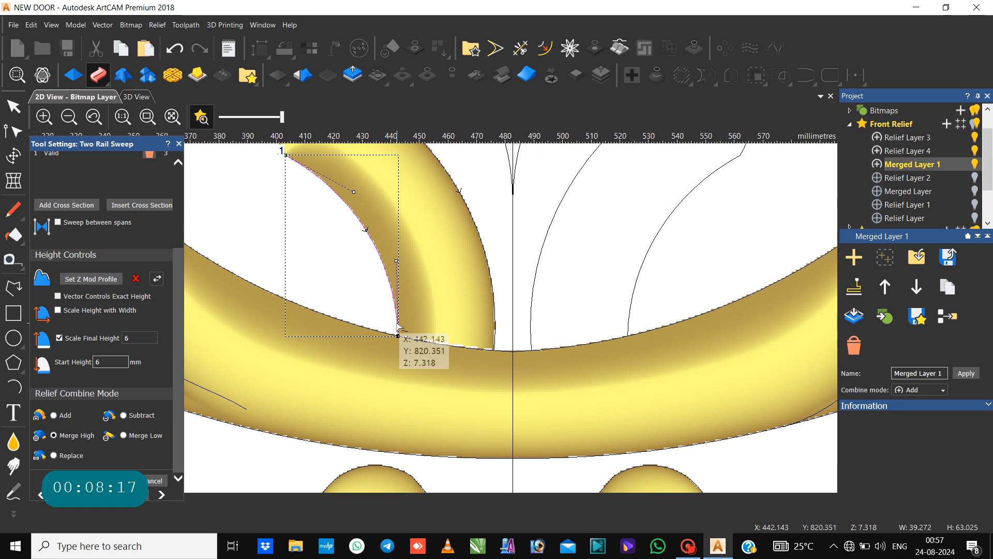
left_click(399, 339)
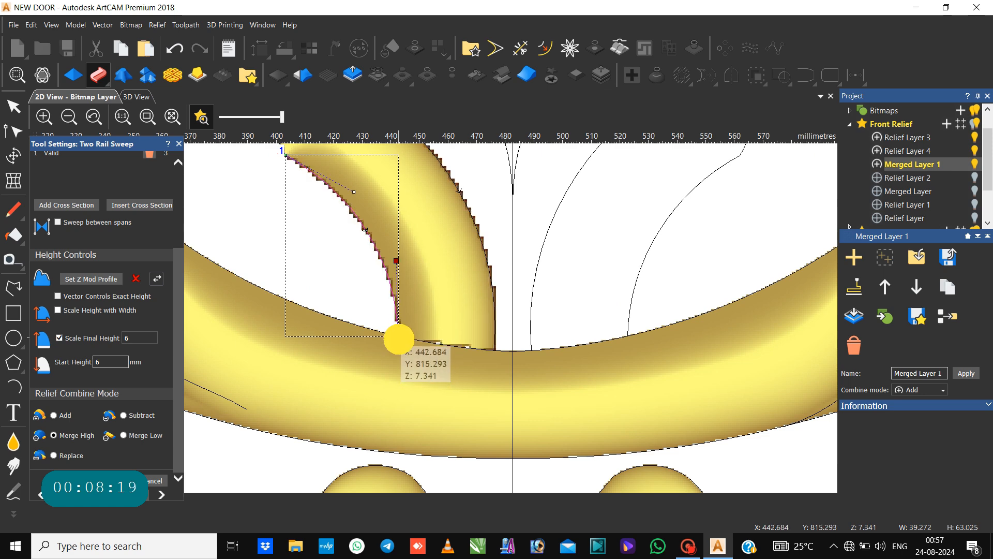
left_click_drag(399, 338, 399, 346)
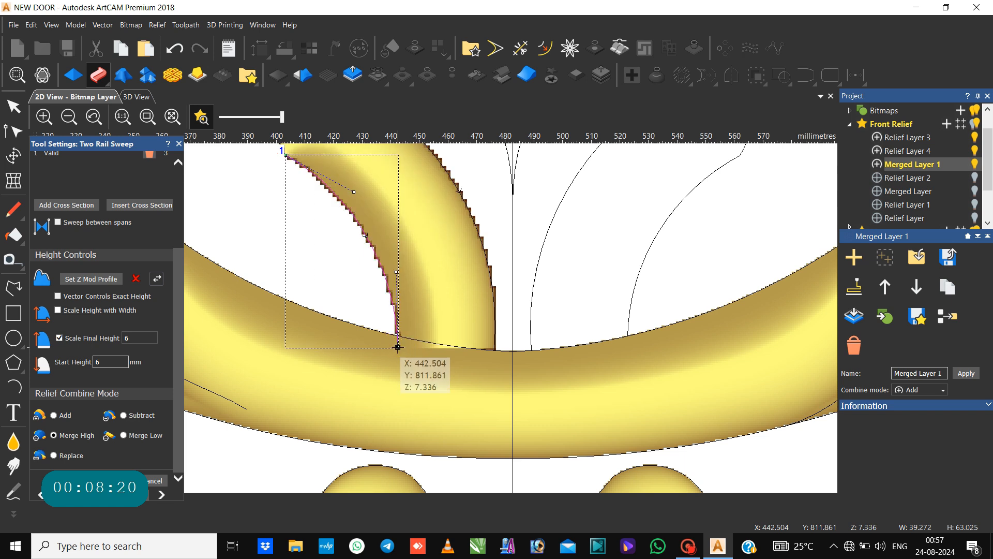
left_click(492, 329)
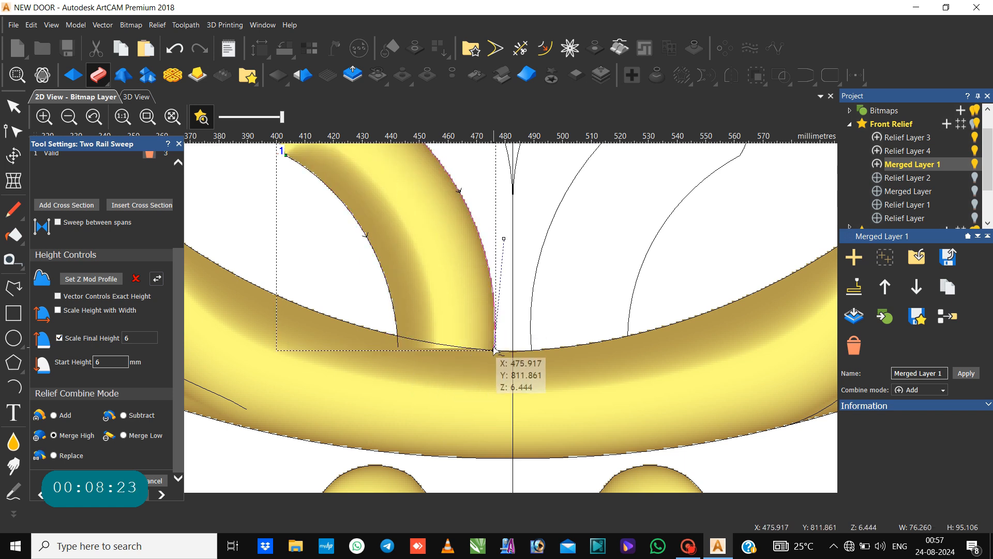
left_click_drag(494, 350, 495, 360)
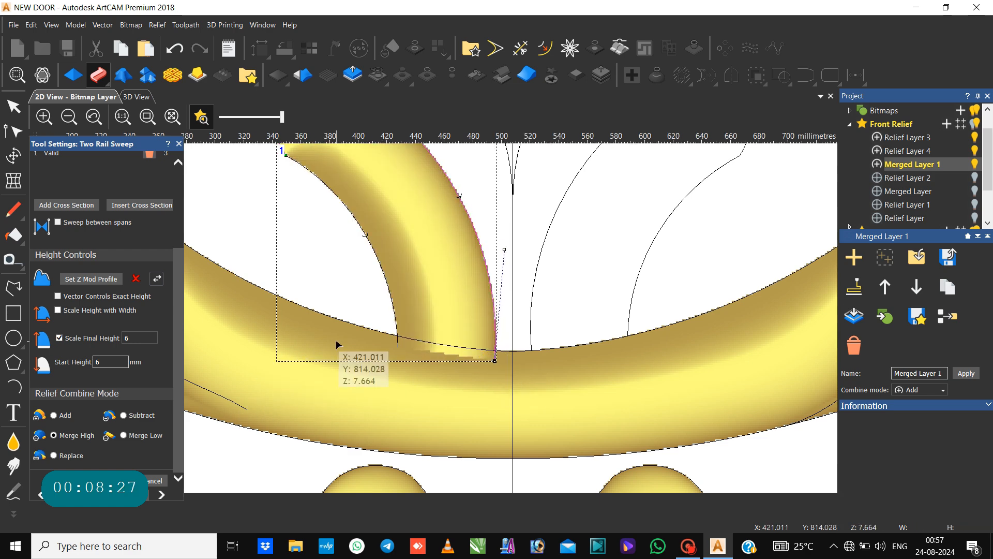
Extend the lower end node of the petal's inner rail further down into the crescent relief.
scroll(337, 344, "down", 3)
scroll(343, 383, "down", 3)
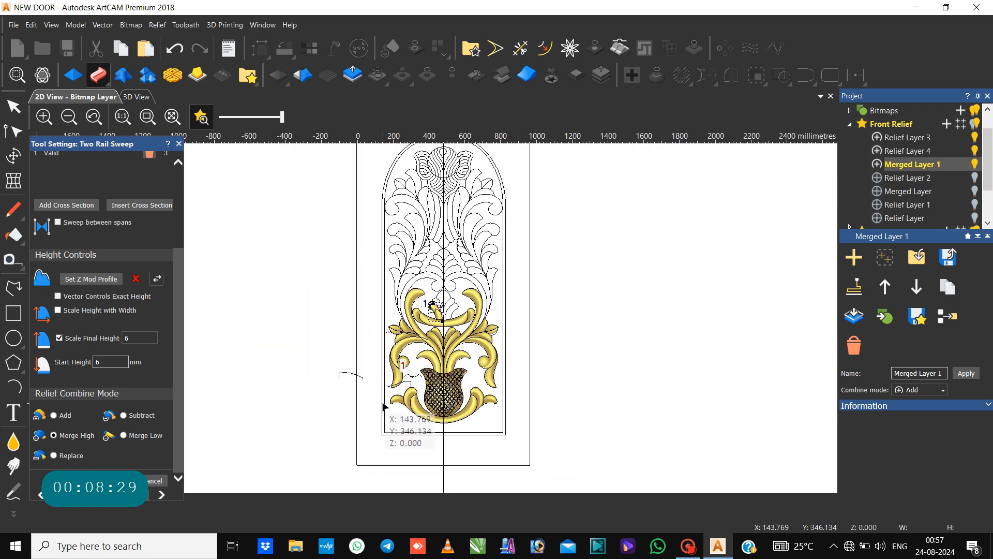
scroll(436, 312, "up", 6)
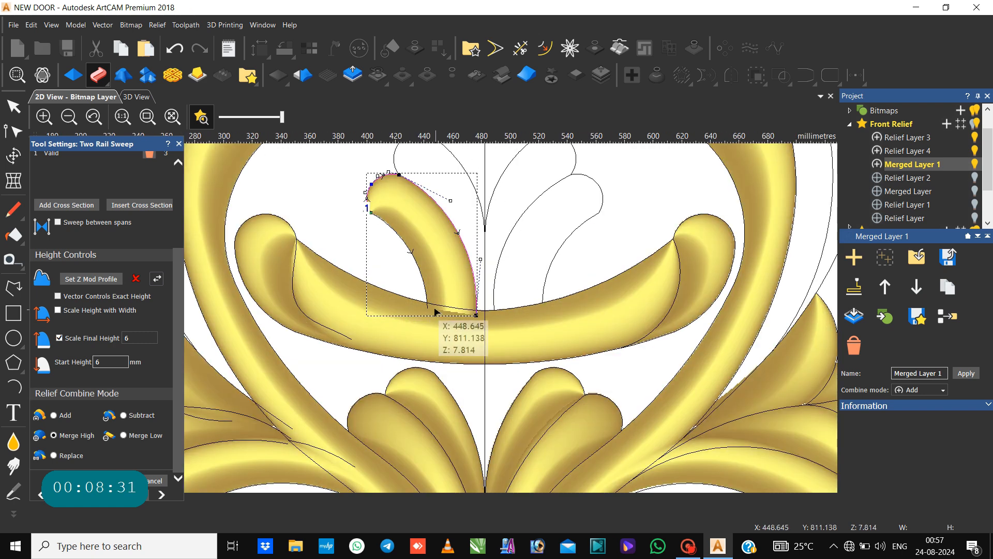
left_click(427, 305)
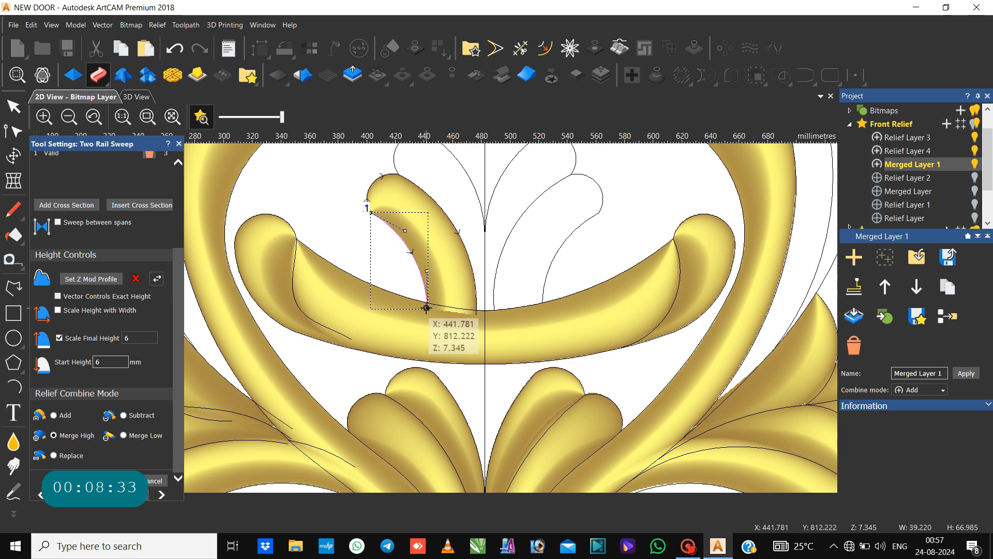
left_click_drag(427, 308, 430, 325)
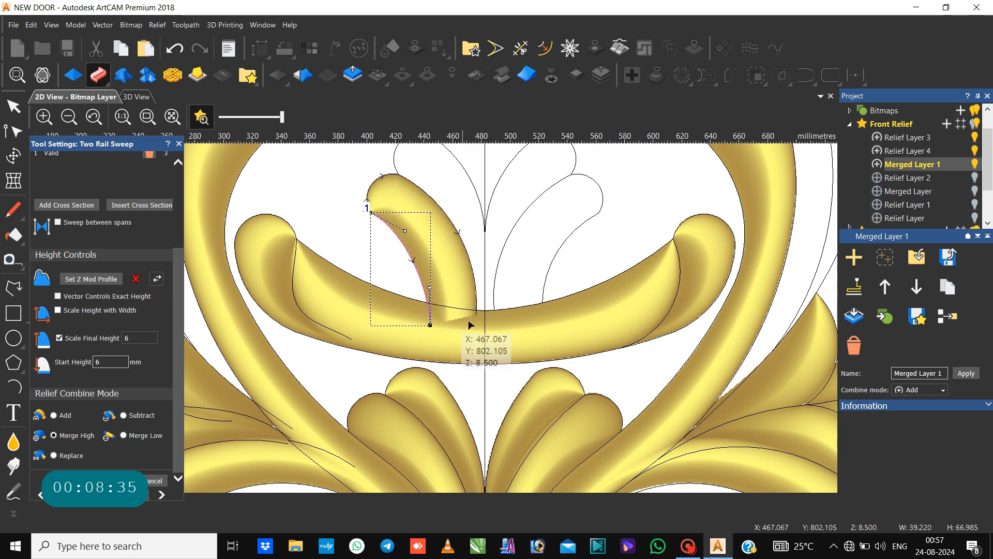
Extend the lower end node of the petal's outer rail deeper into the crescent, and leave the Shape Editor without applying a shape.
left_click(474, 314)
left_click(477, 314)
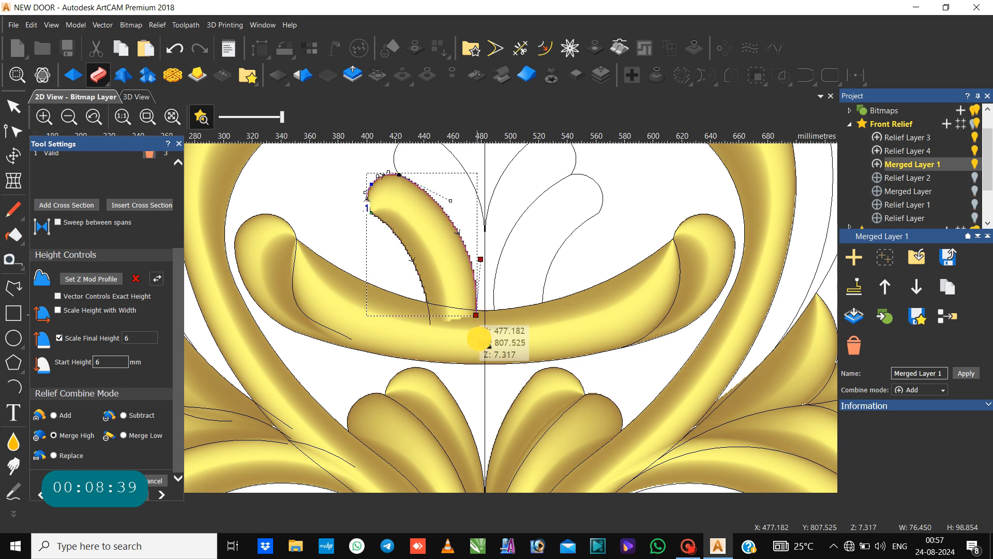
double_click(476, 316)
left_click(475, 315)
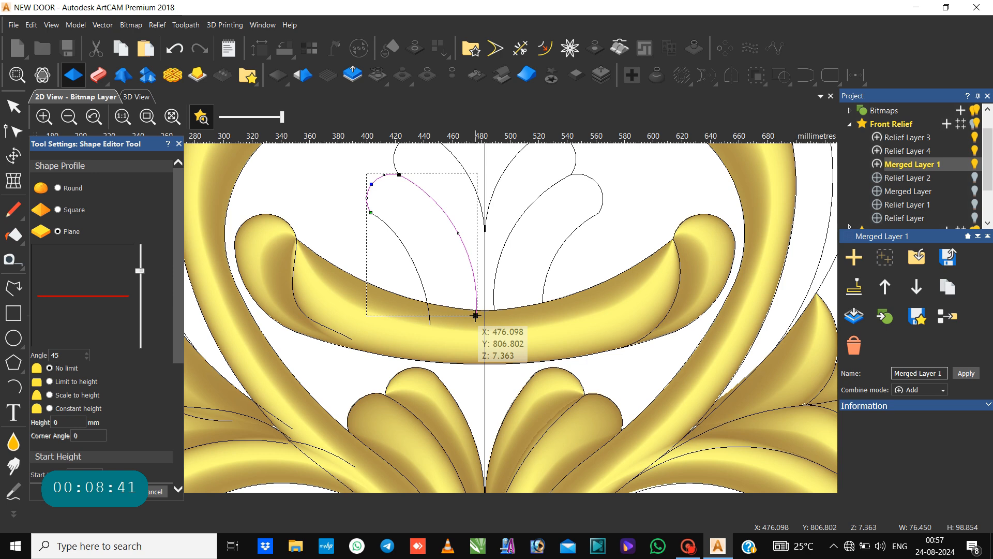
left_click_drag(475, 317, 478, 331)
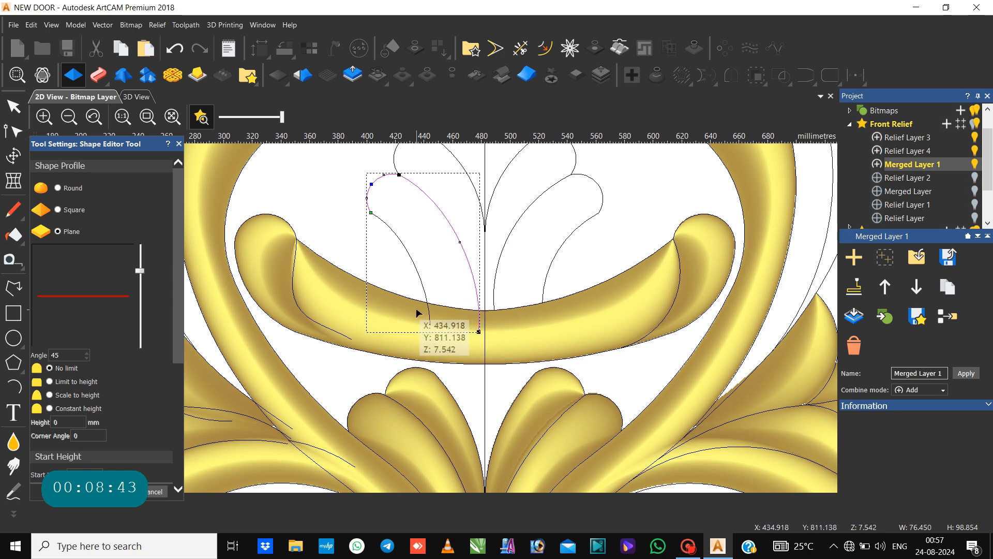
left_click(179, 143)
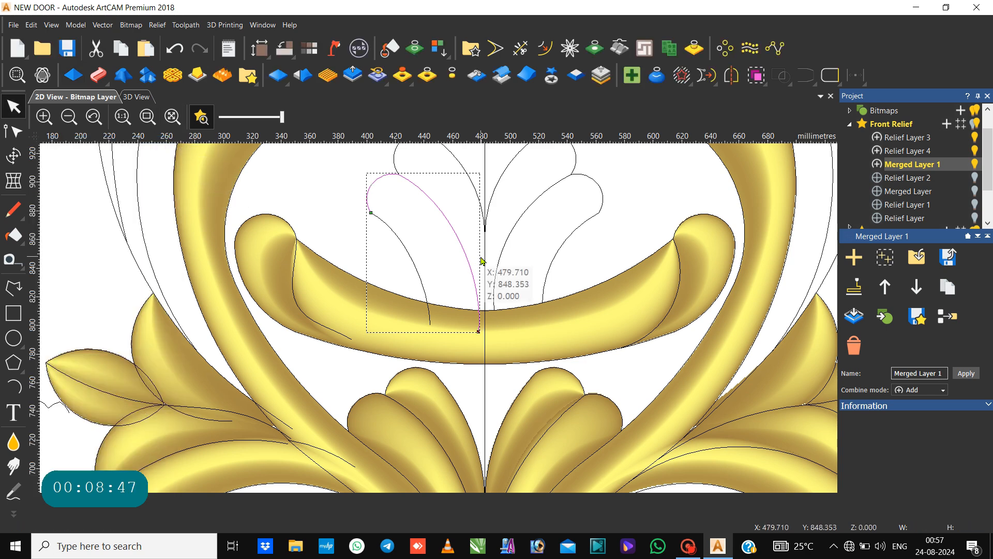
Restart the two rail sweep on the petal's extended rails and add the right-hand arc beside the vase as cross section.
left_click(420, 276)
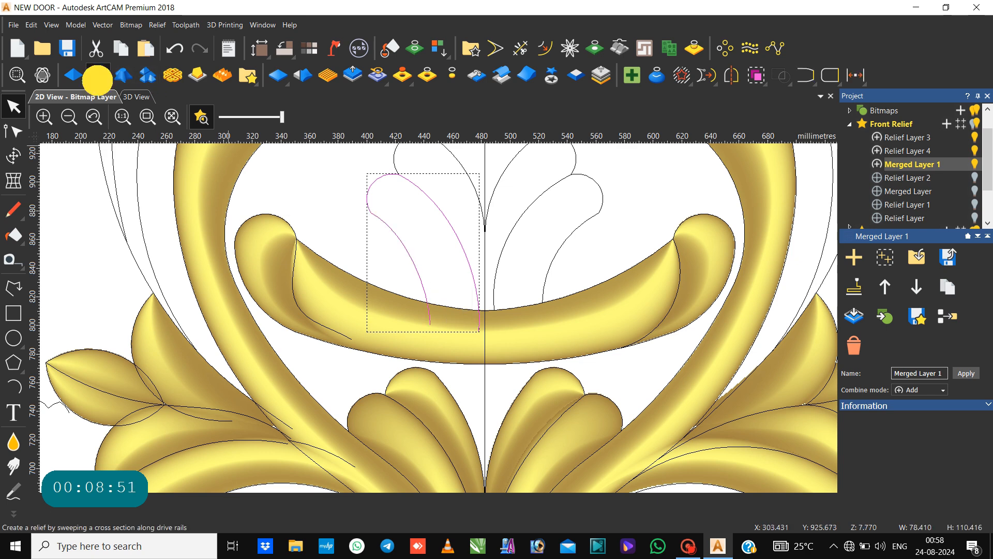
left_click(97, 77)
scroll(361, 293, "down", 5)
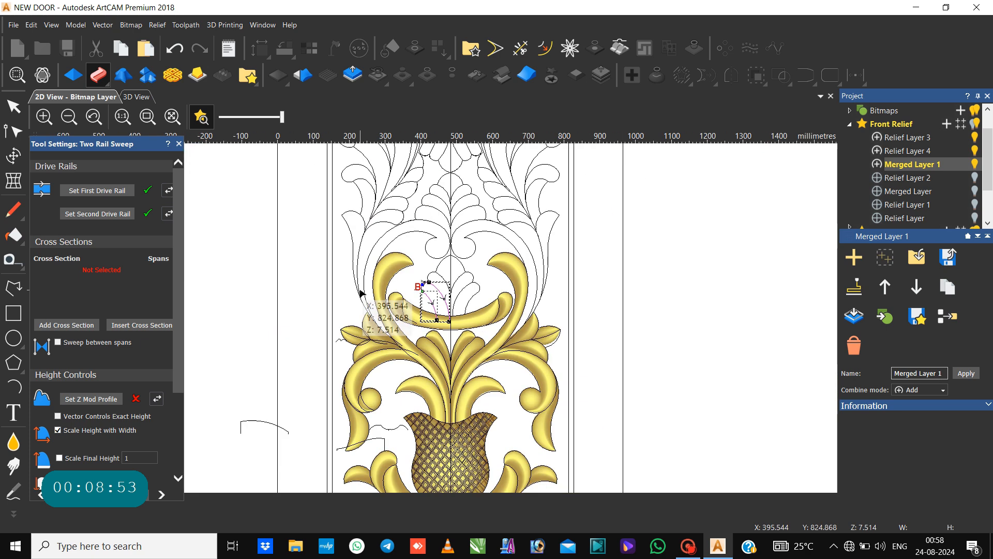
left_click(399, 426)
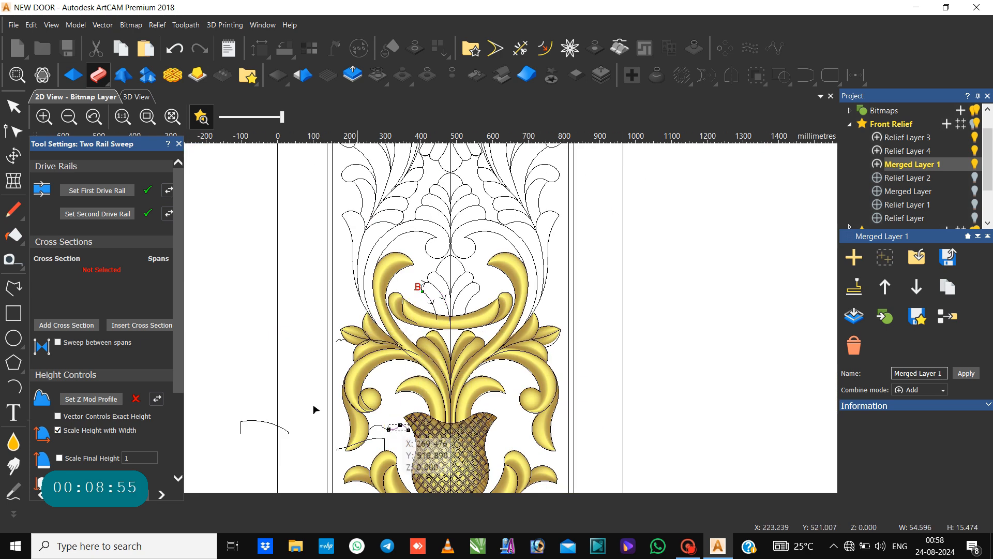
left_click(84, 325)
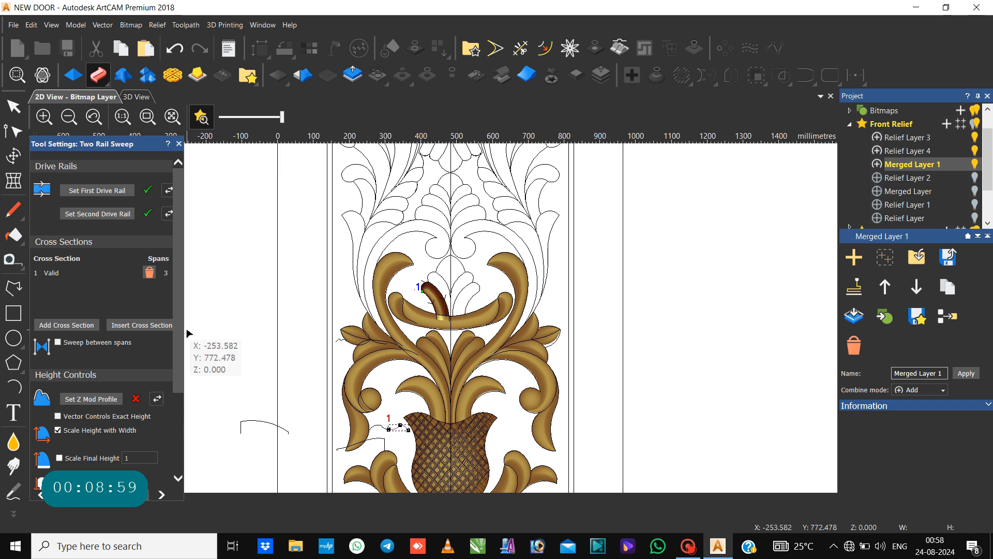
Undo the last cross section choice and add the left-hand arc beside the vase as the sweep's cross section.
key("ctrl+z")
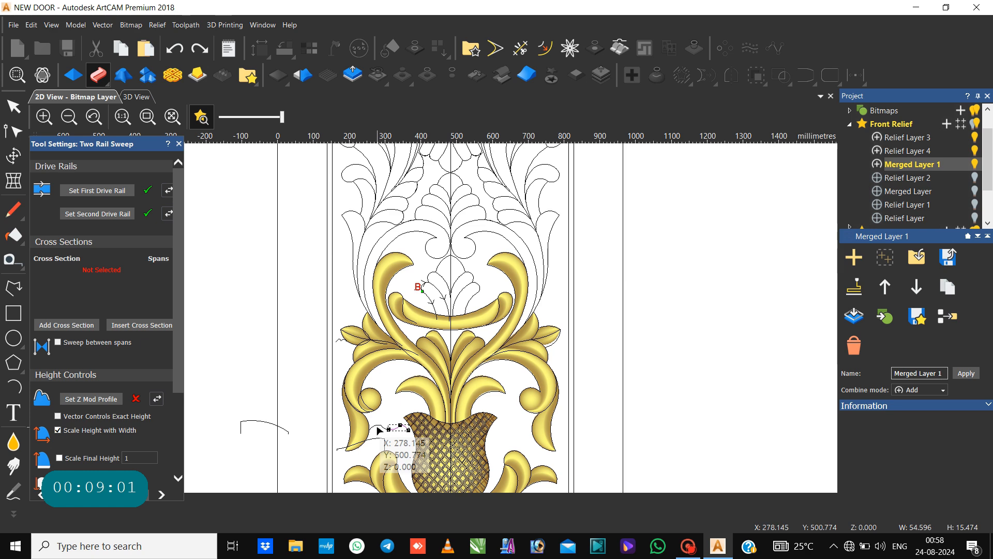
left_click(377, 426)
left_click(60, 326)
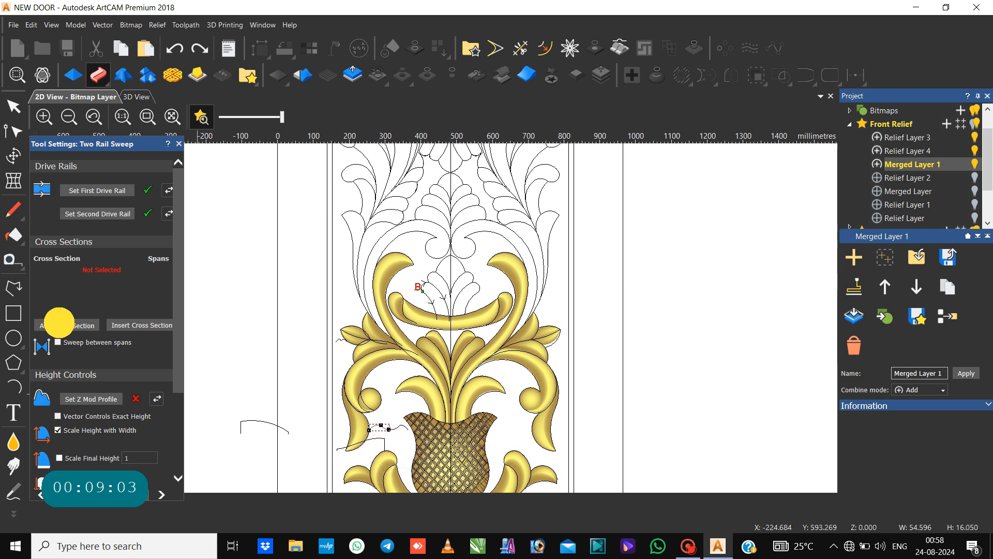
Set the petal sweep to Merge High with Scale Final Height 6 and a Start Height of 6 mm.
scroll(72, 404, "down", 2)
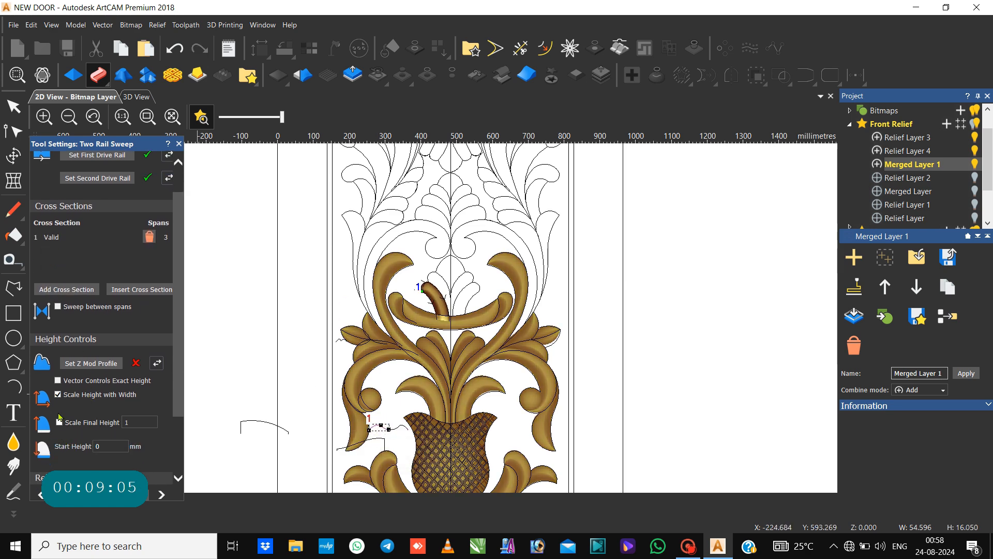
scroll(59, 417, "down", 2)
left_click(53, 435)
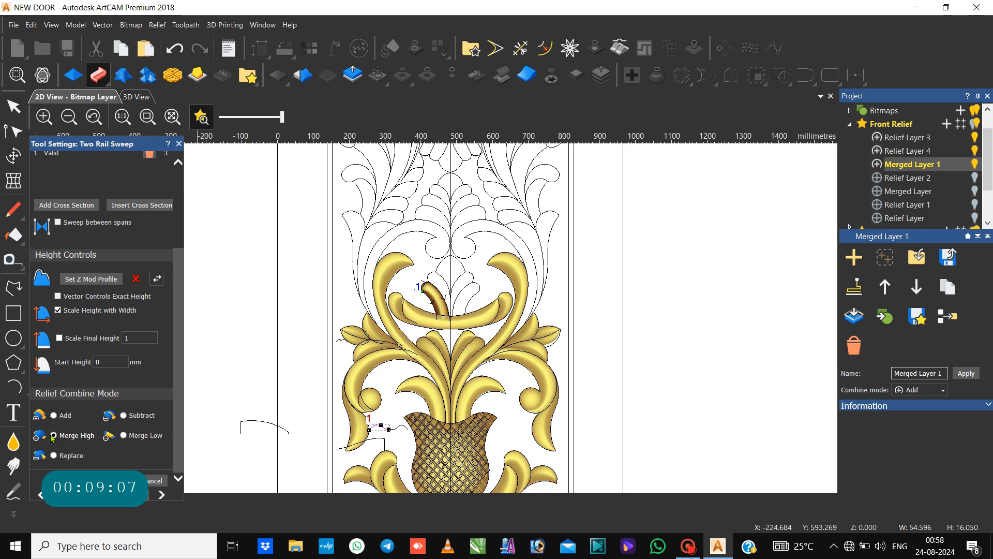
left_click(59, 338)
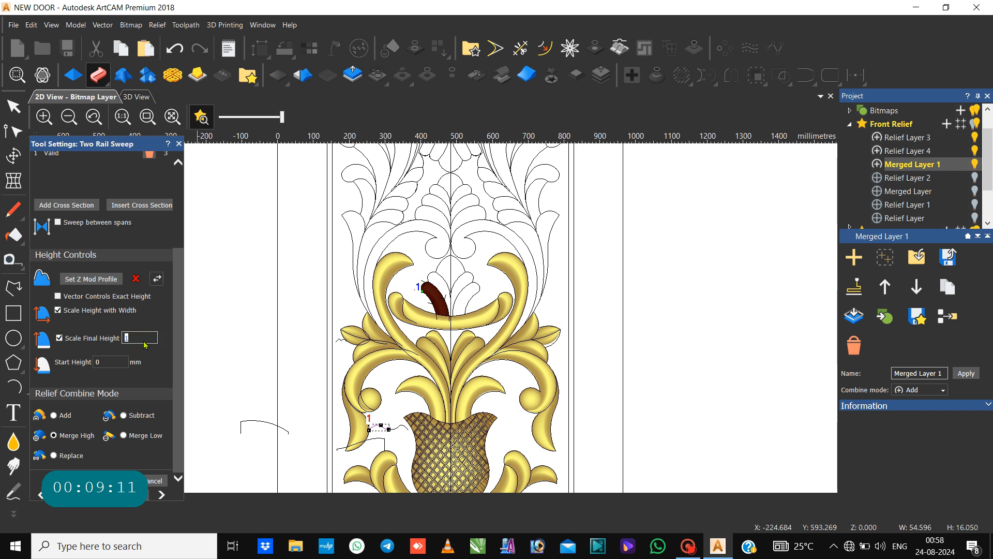
left_click(101, 362)
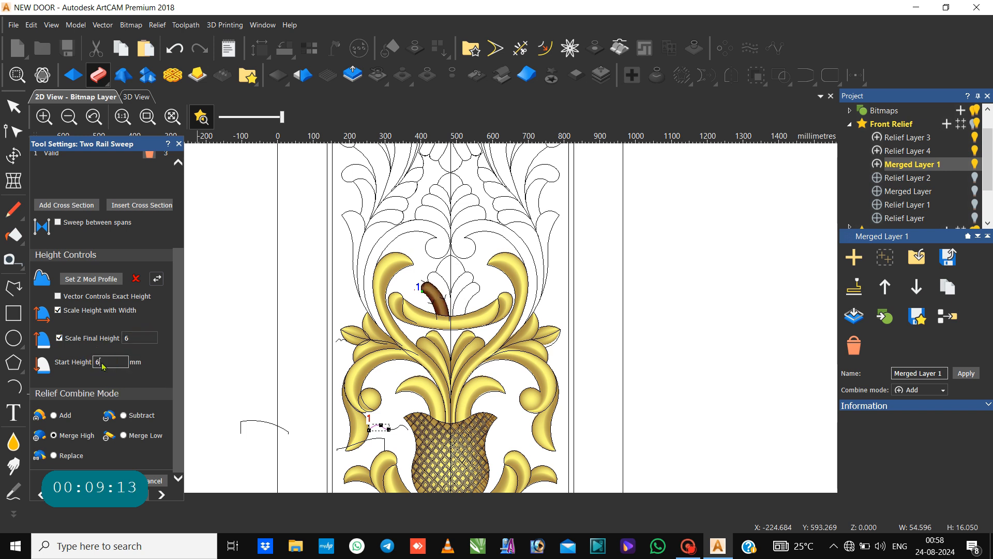
Assign the sloping profile below the arcs as the Z Mod Profile and turn off Scale Height with Width.
left_click(344, 449)
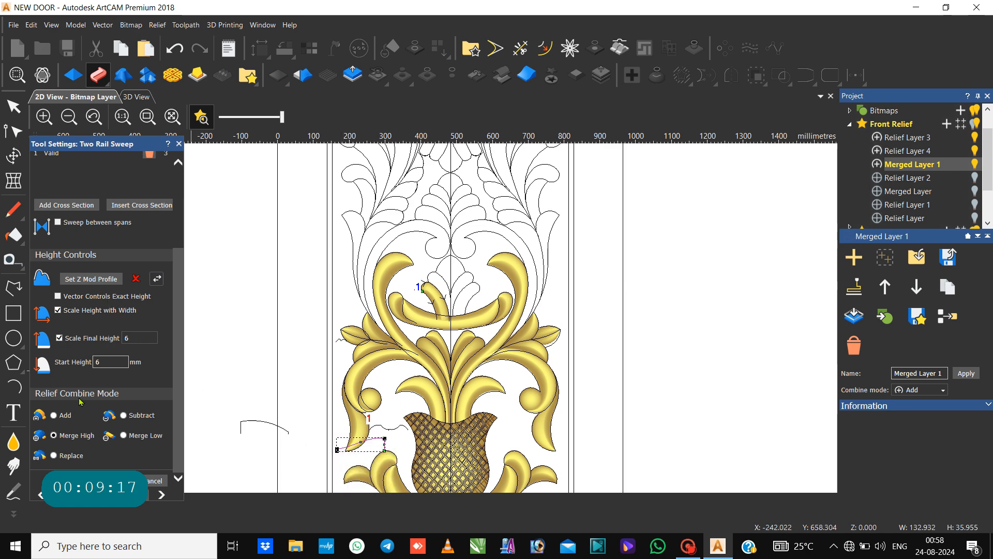
left_click(99, 280)
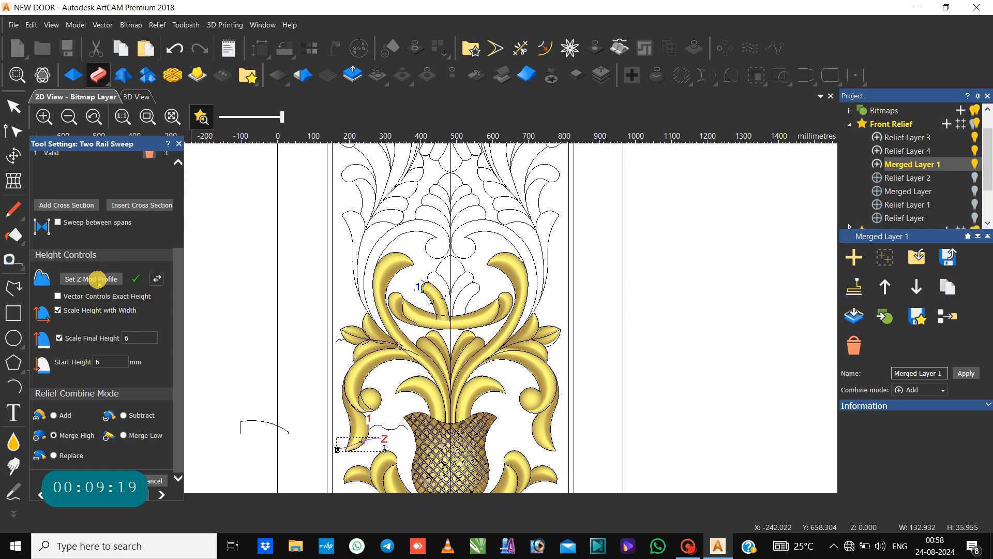
left_click(57, 312)
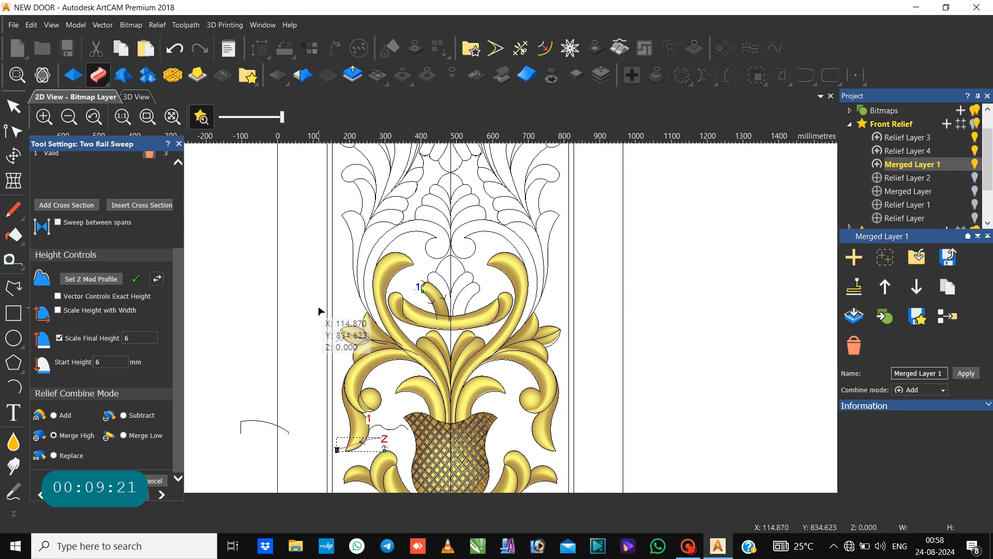
Calculate the lower left petal's two rail sweep and close the tool.
scroll(465, 321, "up", 2)
scroll(433, 310, "up", 2)
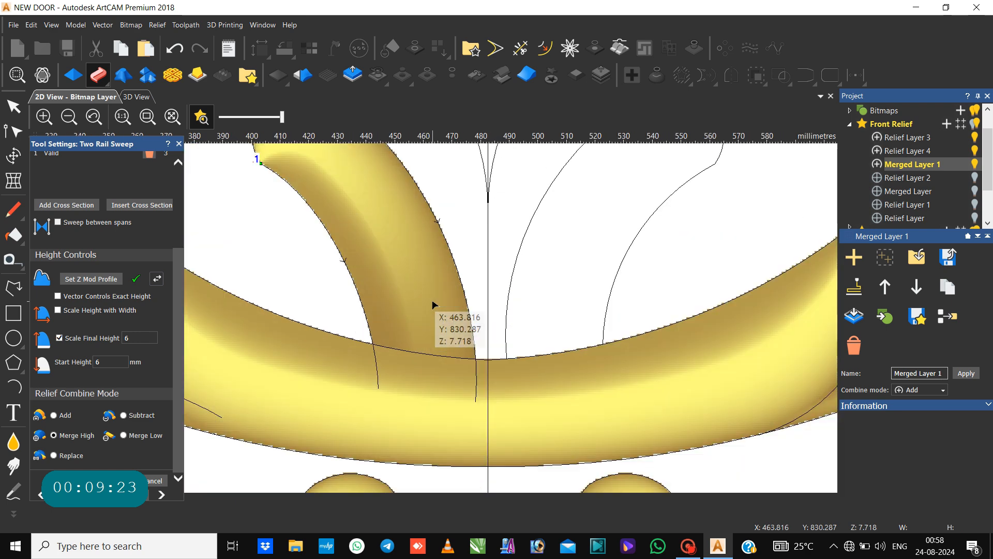
scroll(433, 305, "down", 2)
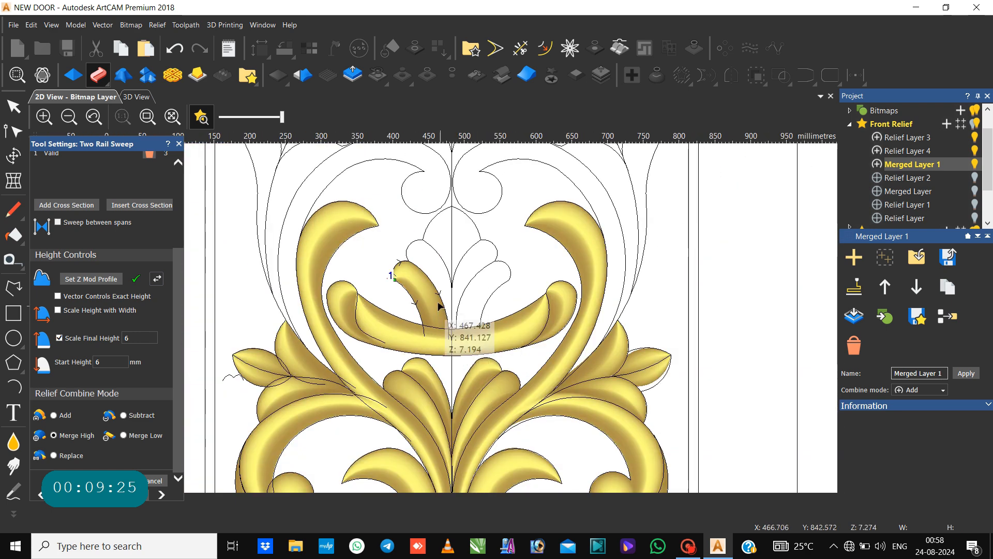
scroll(439, 299, "up", 1)
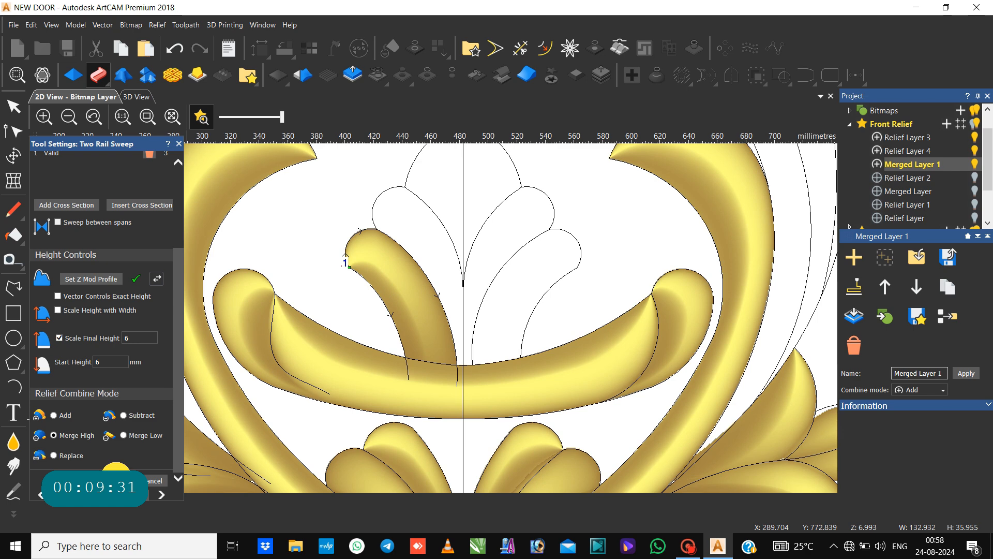
left_click(424, 205)
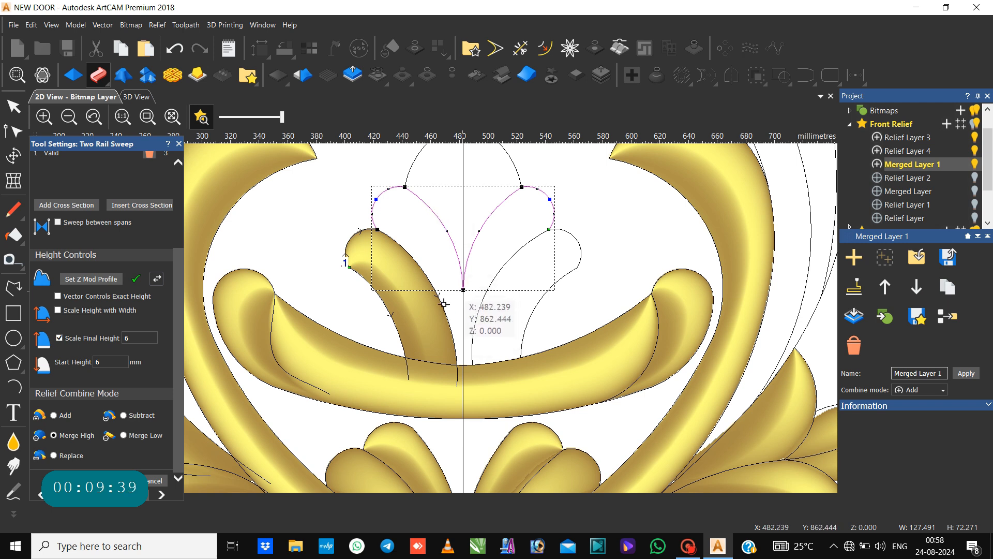
left_click(147, 477)
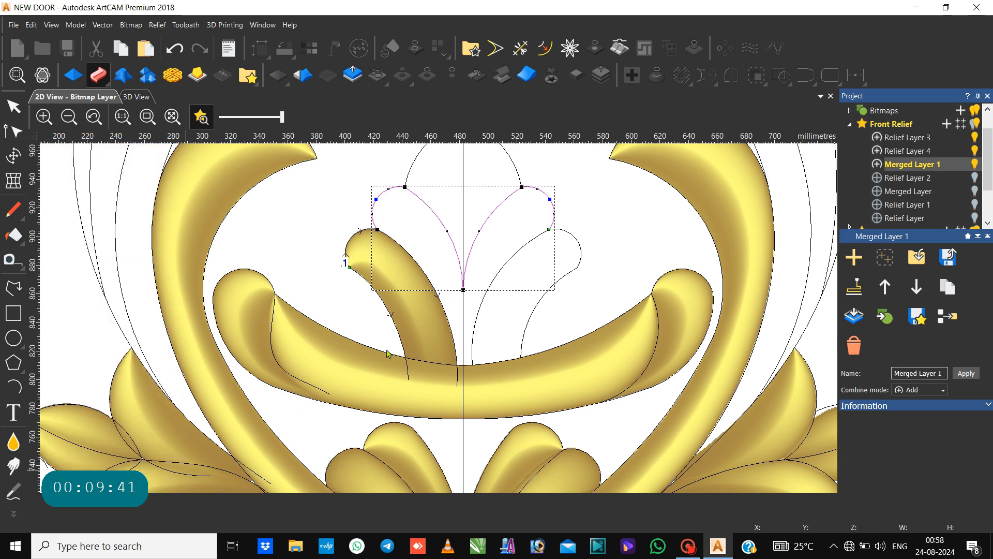
Split the upper petals' shared outline at its lowest node on the centre line and leave node editing.
key("n")
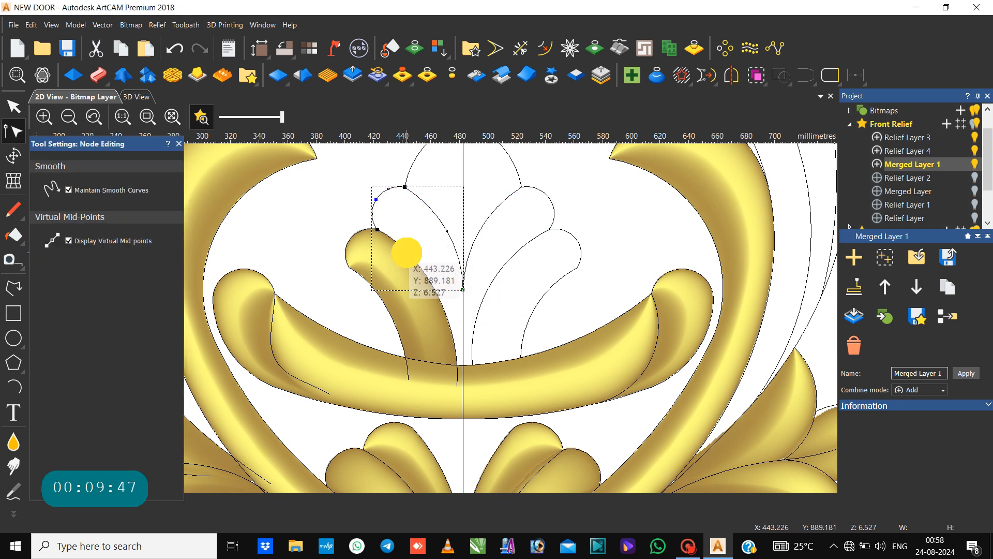
left_click(406, 252)
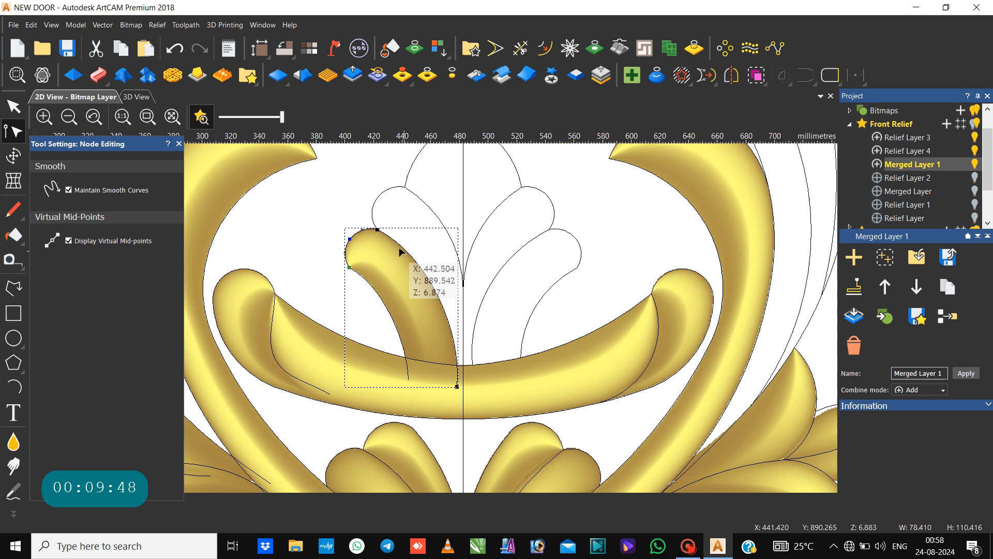
left_click(382, 220)
left_click(382, 219)
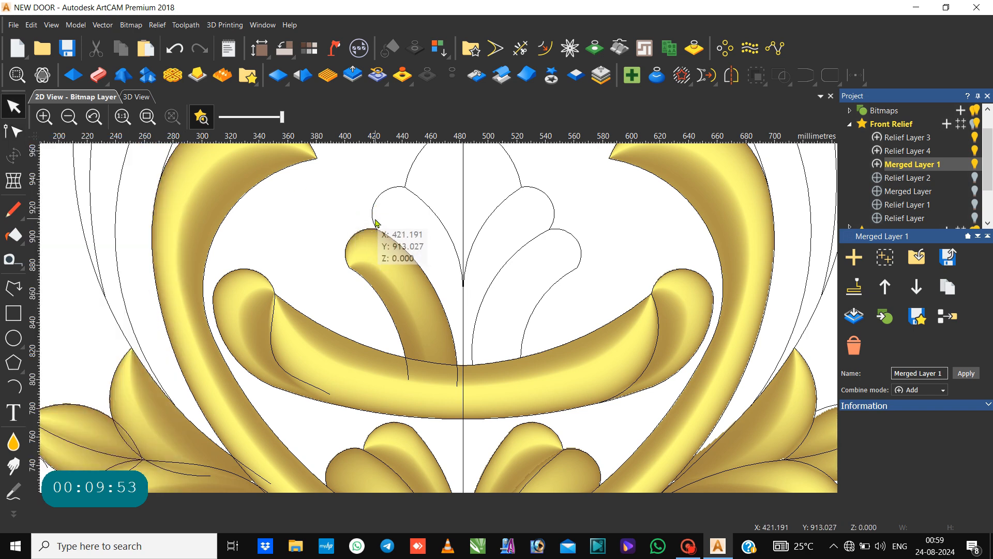
Start a two rail sweep using the upper left petal's outline and the lower petal's outer rail as drive rails.
left_click(434, 212)
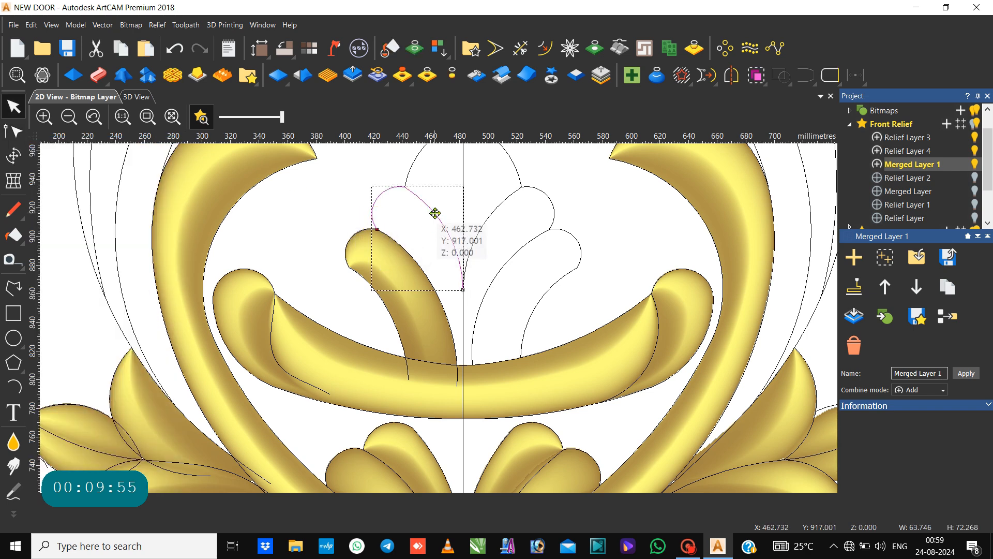
left_click(425, 274, "shift")
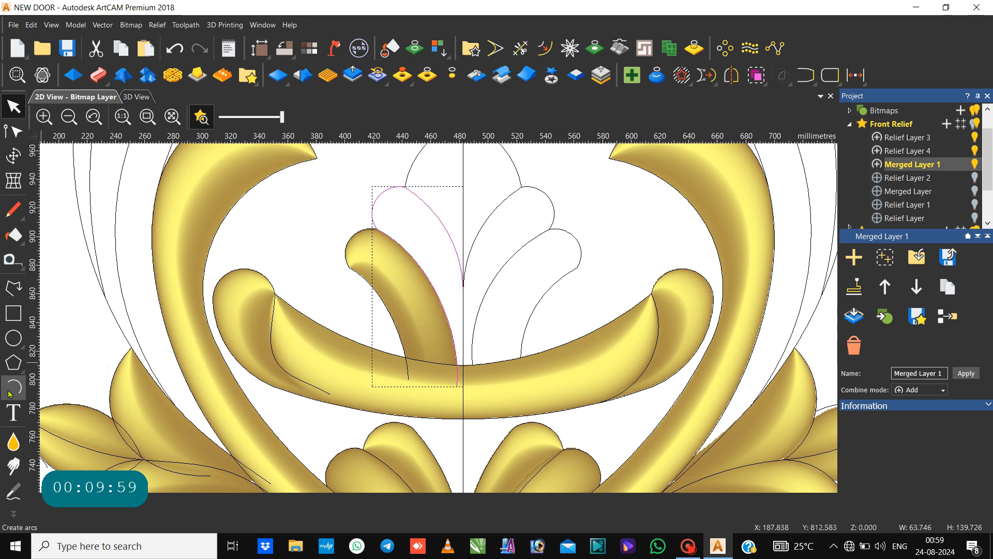
left_click(101, 78)
scroll(284, 328, "down", 2)
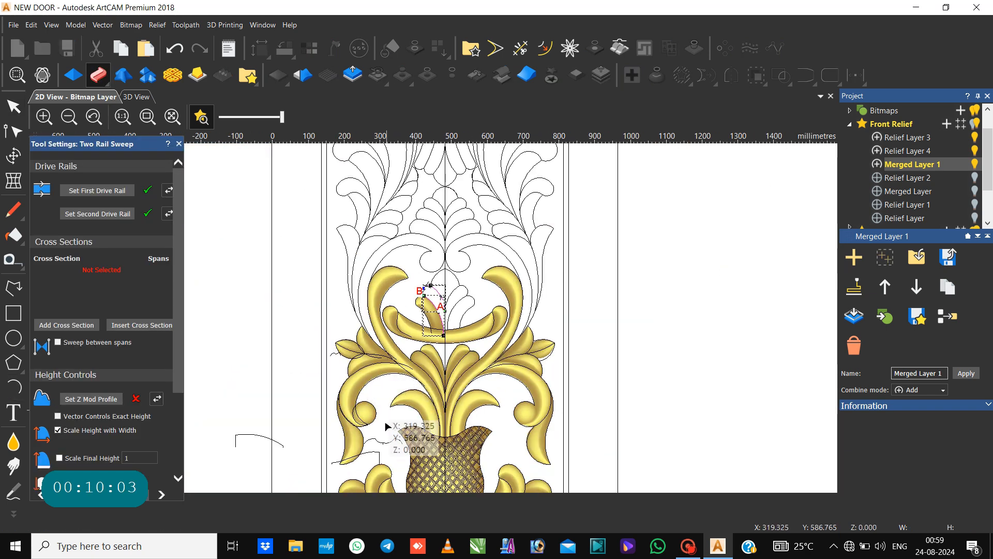
Add the left-hand arc beside the vase as cross section and reverse the second drive rail's direction.
left_click(372, 439)
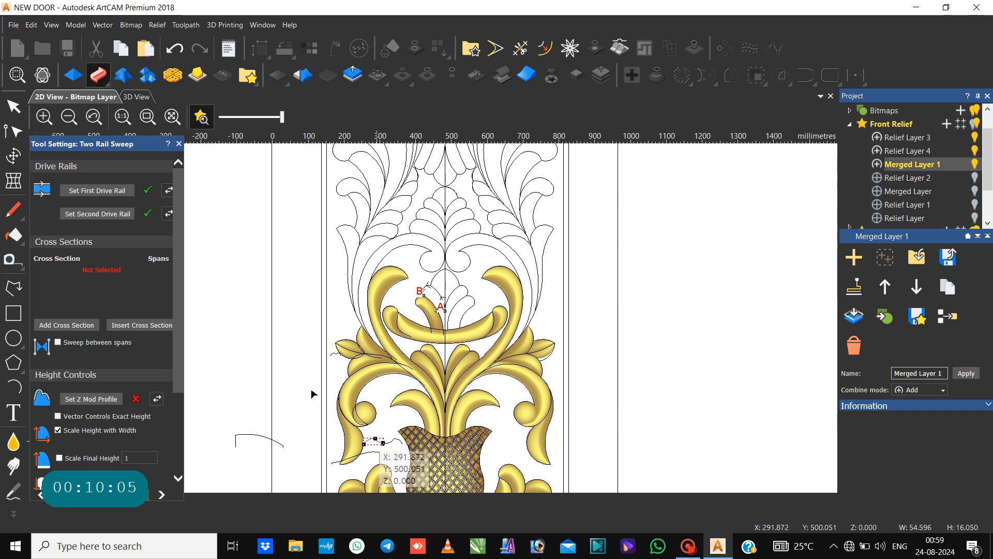
left_click(76, 326)
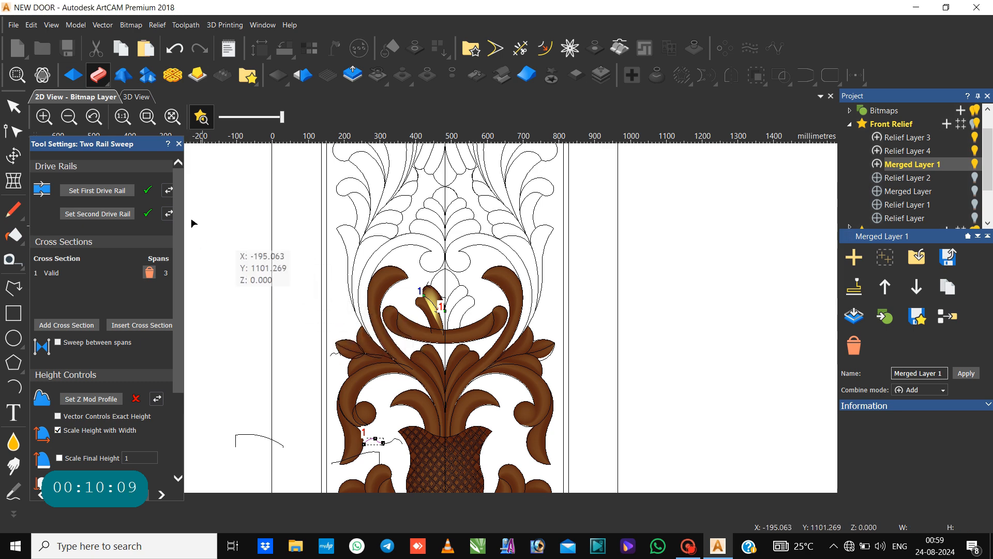
left_click(167, 213)
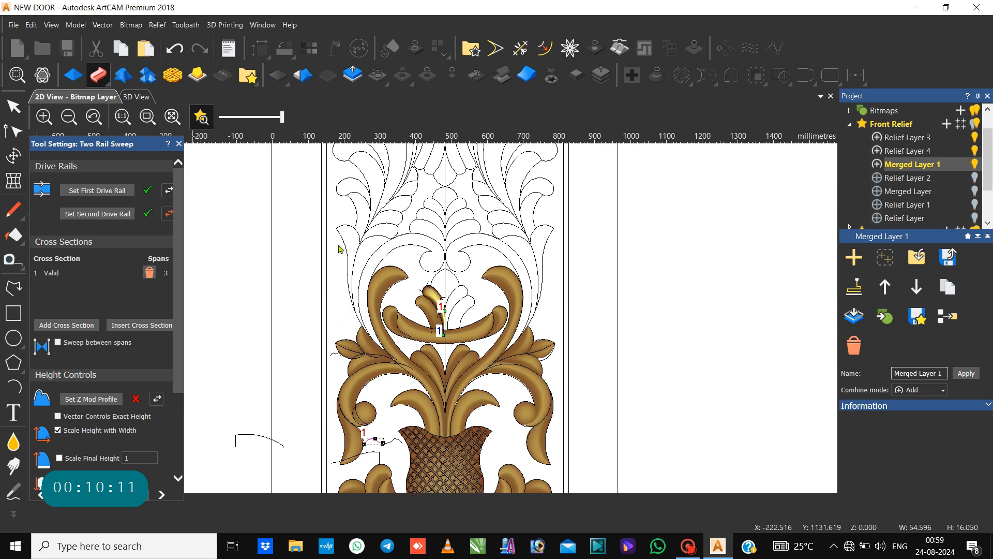
scroll(441, 313, "up", 2)
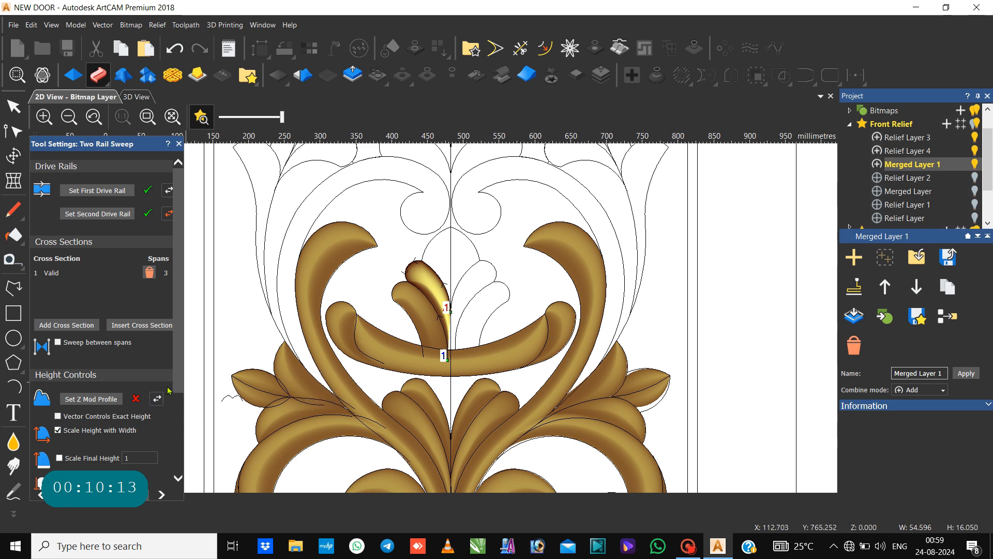
Turn off Scale Height with Width for the upper petal sweep, with Scale Final Height 6 and Start Height 6 mm.
scroll(83, 327, "down", 1)
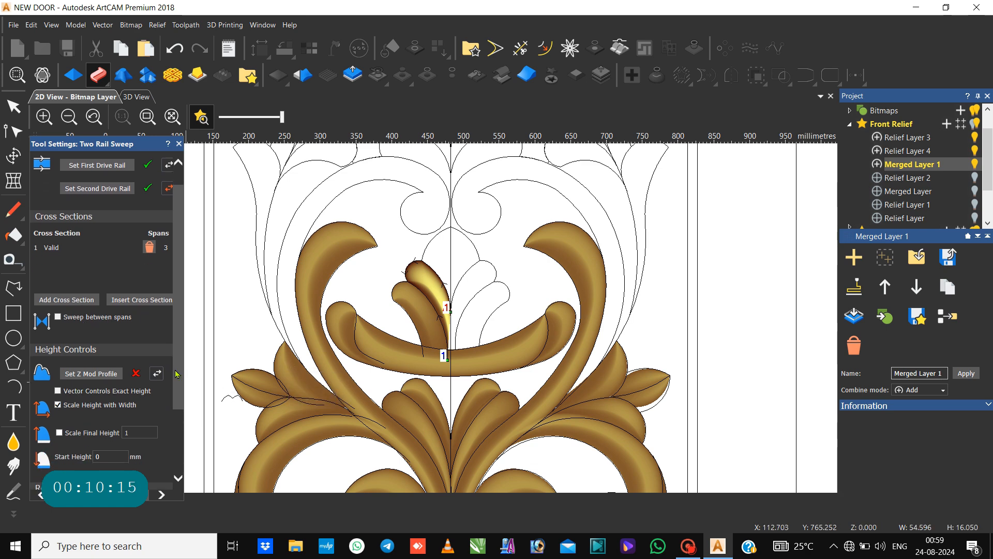
scroll(262, 338, "down", 5)
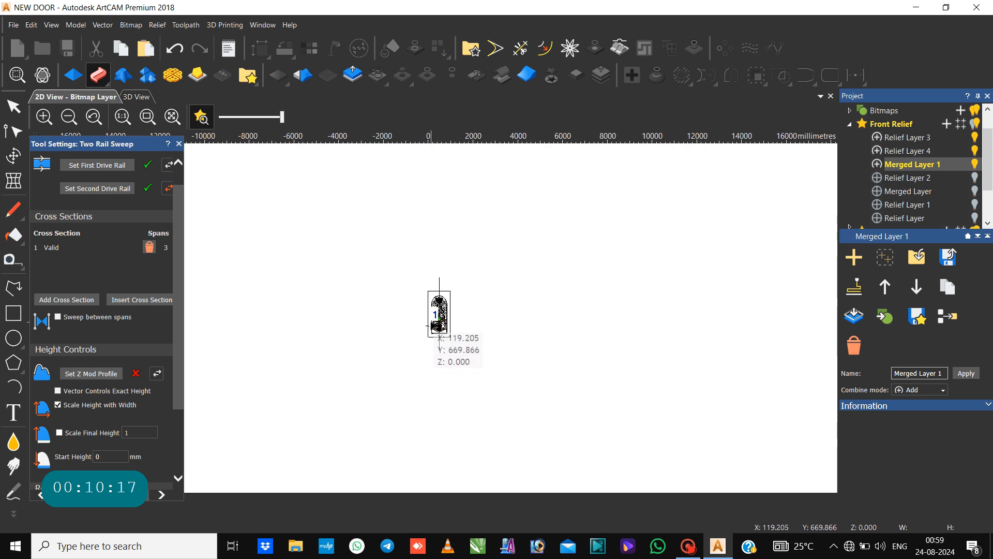
scroll(434, 328, "up", 4)
scroll(424, 333, "up", 2)
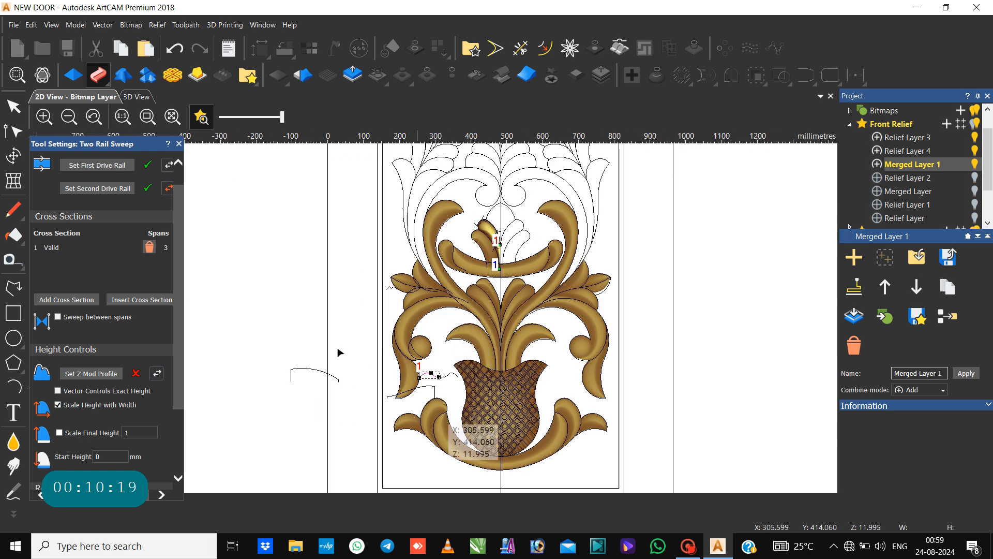
scroll(70, 362, "down", 4)
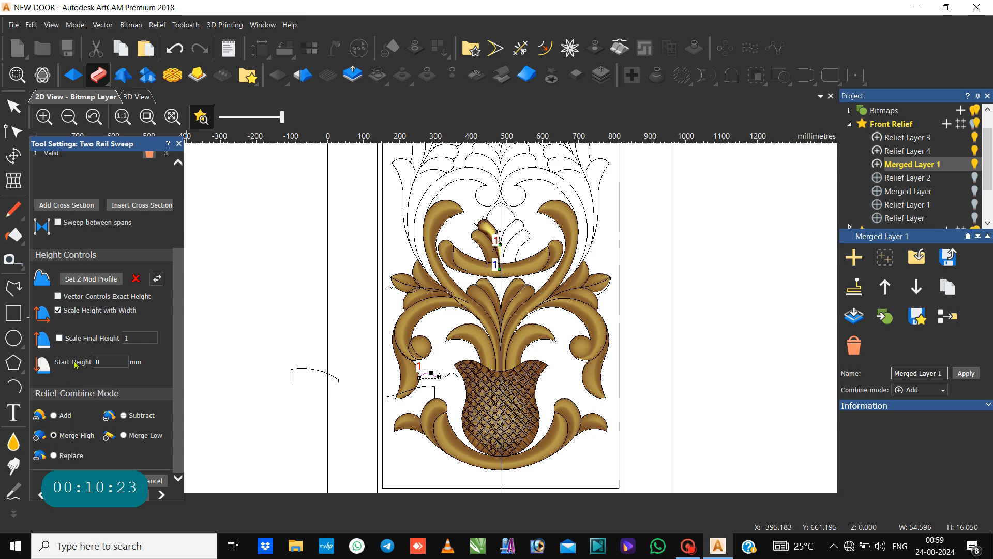
left_click(57, 310)
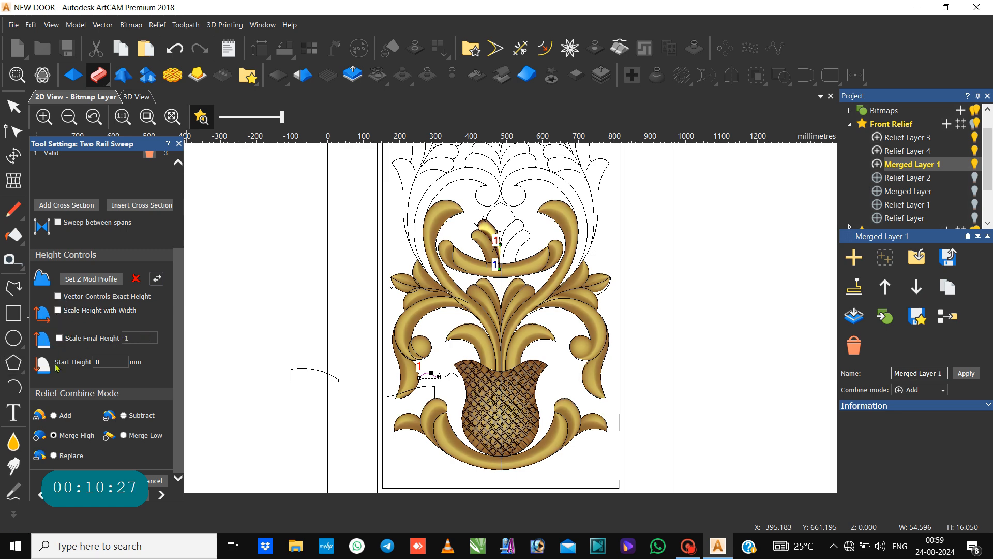
left_click(60, 337)
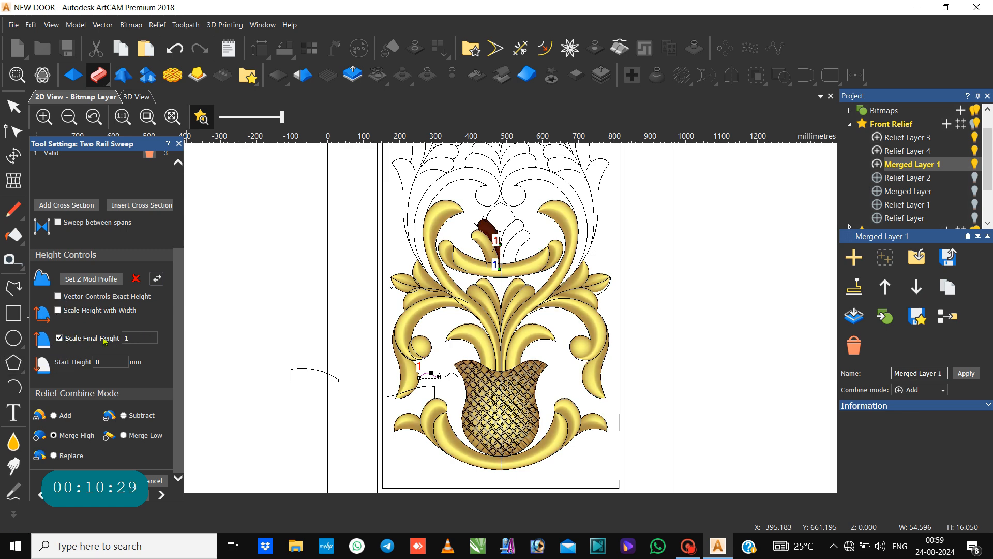
double_click(139, 337)
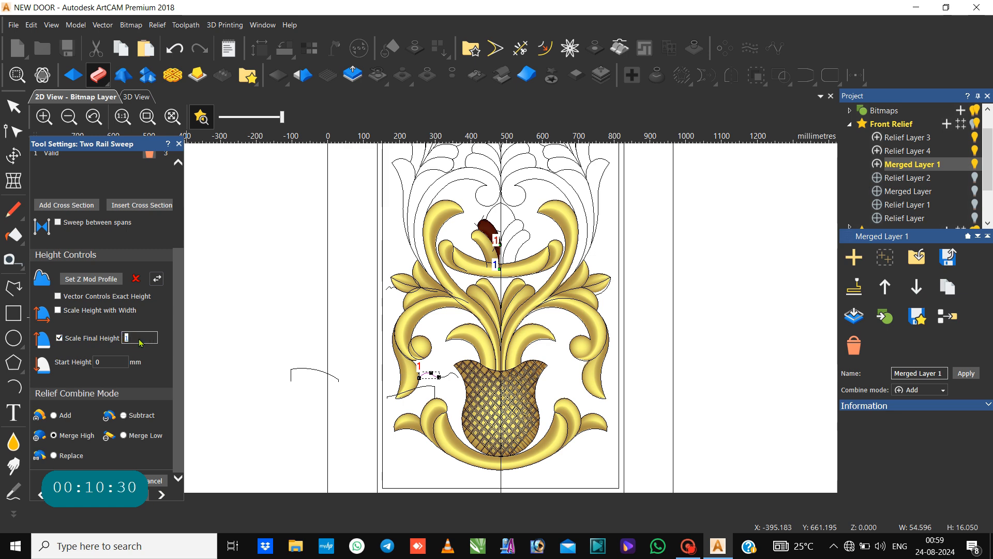
double_click(104, 361)
type("6")
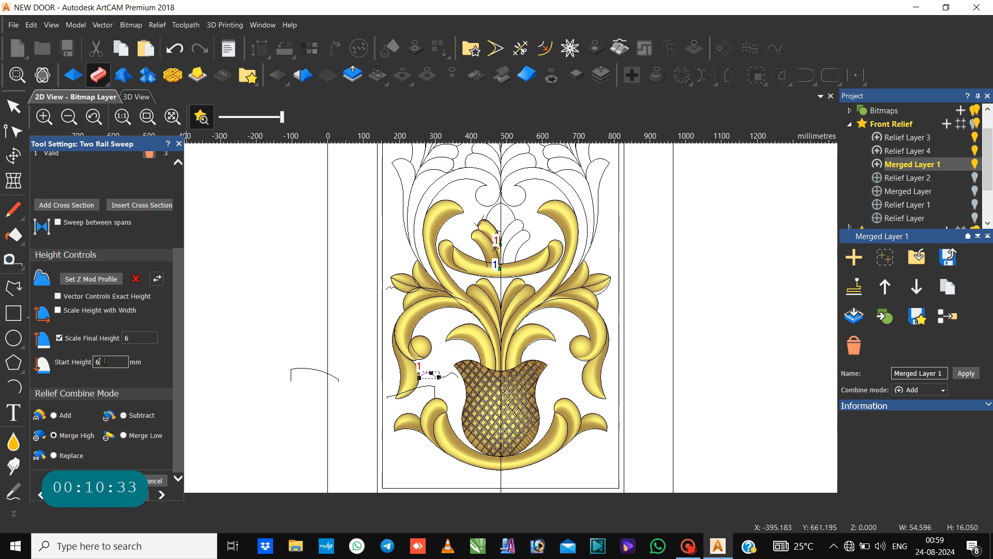
Move the lower end node of the upper left petal's outline slightly down and past the centre line.
scroll(493, 247, "up", 2)
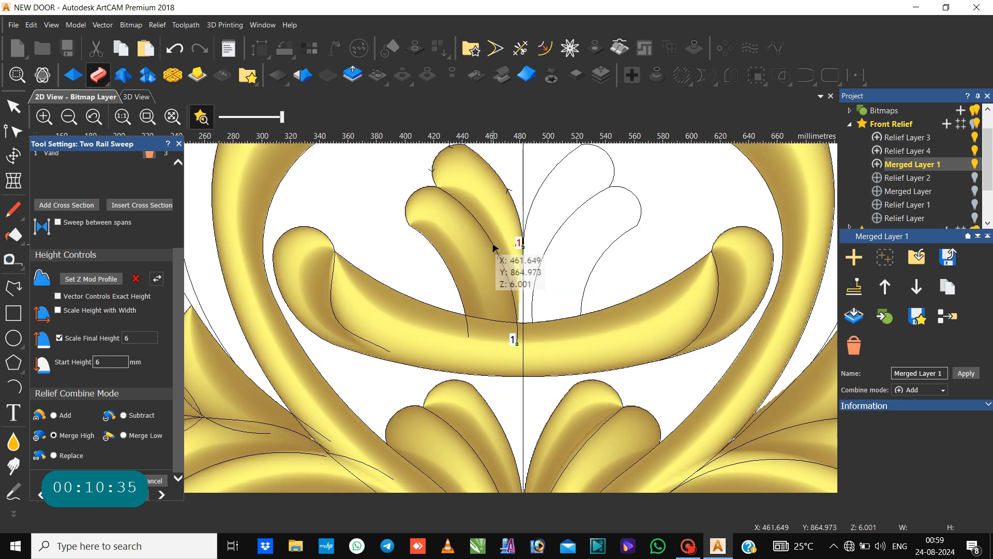
left_click(523, 237)
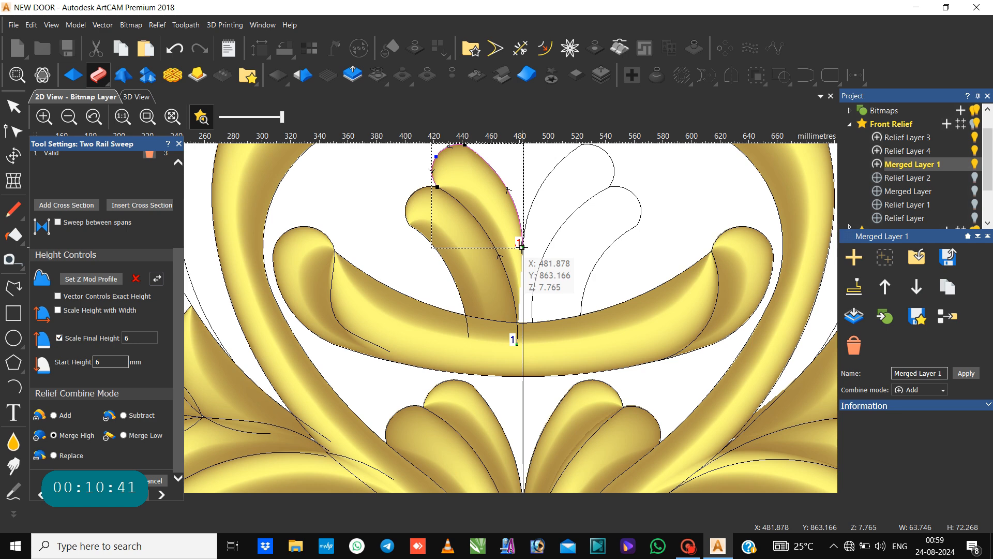
mouse_move(522, 247)
left_mouse_down()
mouse_move(530, 269)
mouse_move(526, 253)
left_mouse_up()
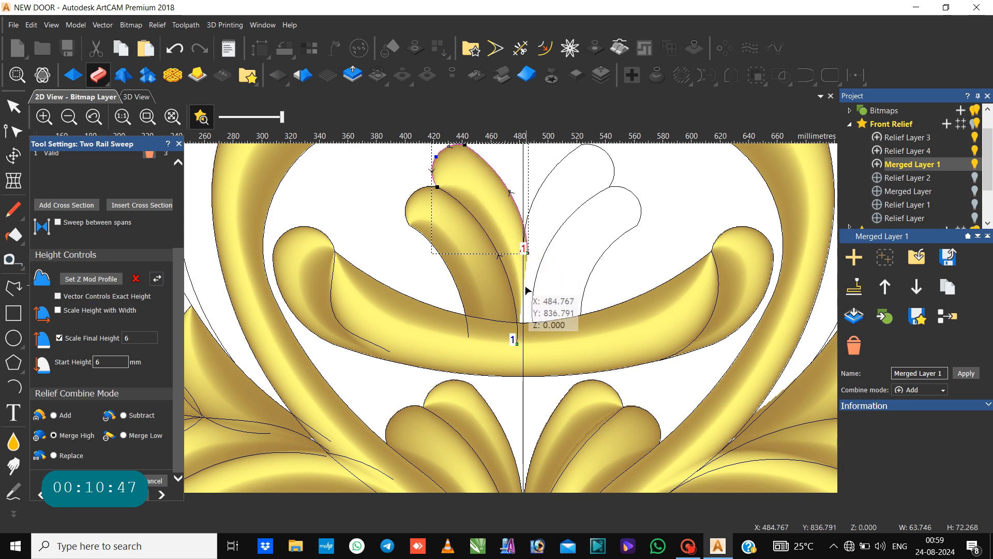
Raise the lower end of the lower left petal's outer rail to the crescent's upper edge and adjust its curve.
left_click(516, 300)
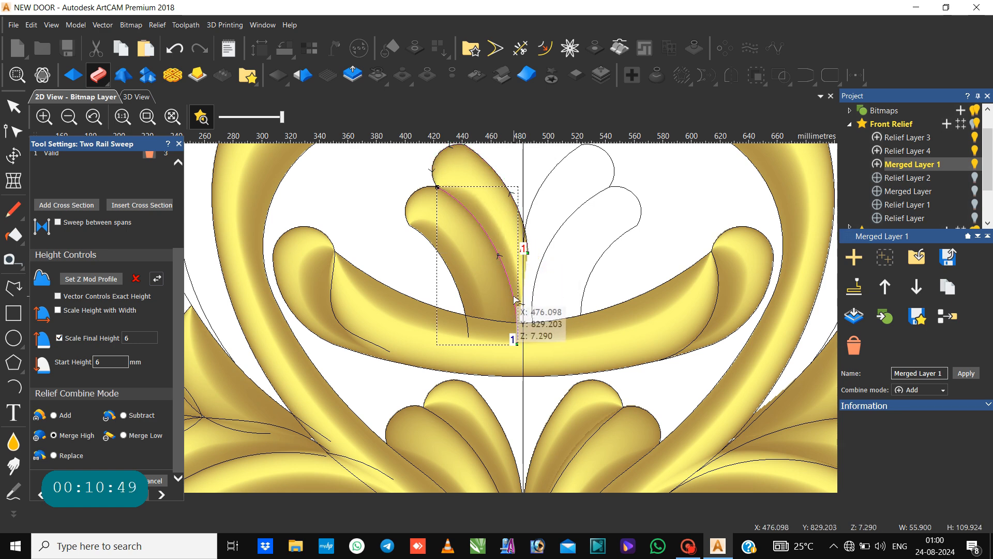
left_click_drag(518, 344, 514, 322)
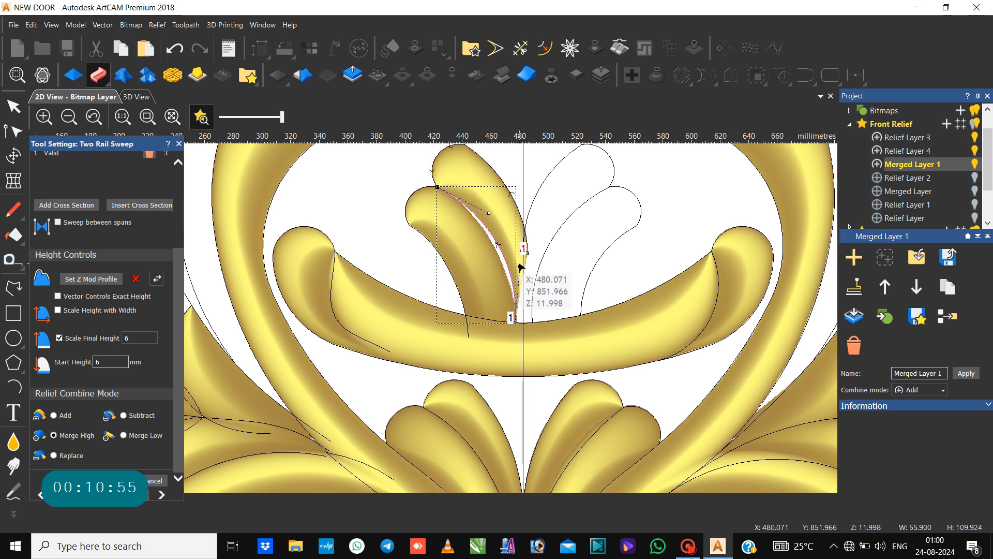
left_click_drag(514, 266, 509, 270)
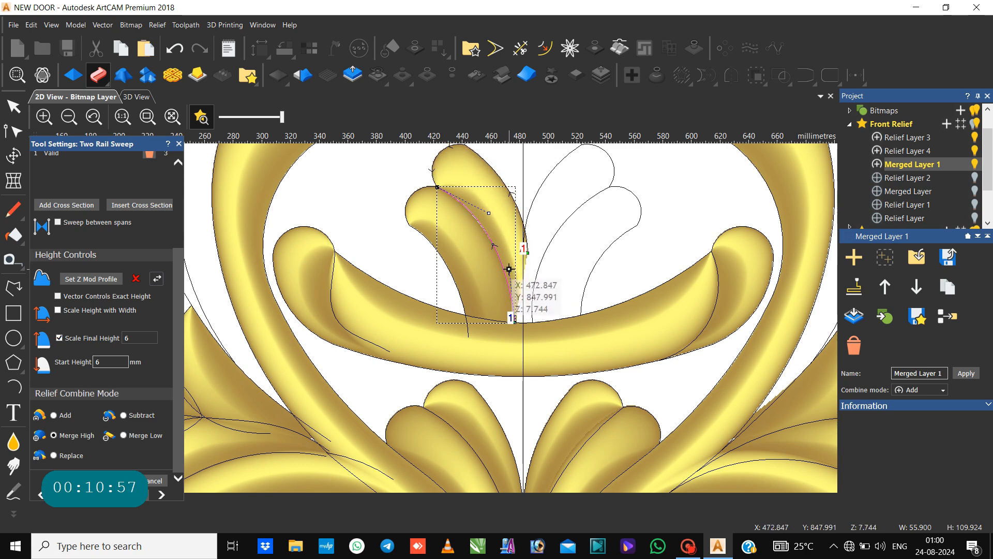
left_click_drag(489, 211, 487, 216)
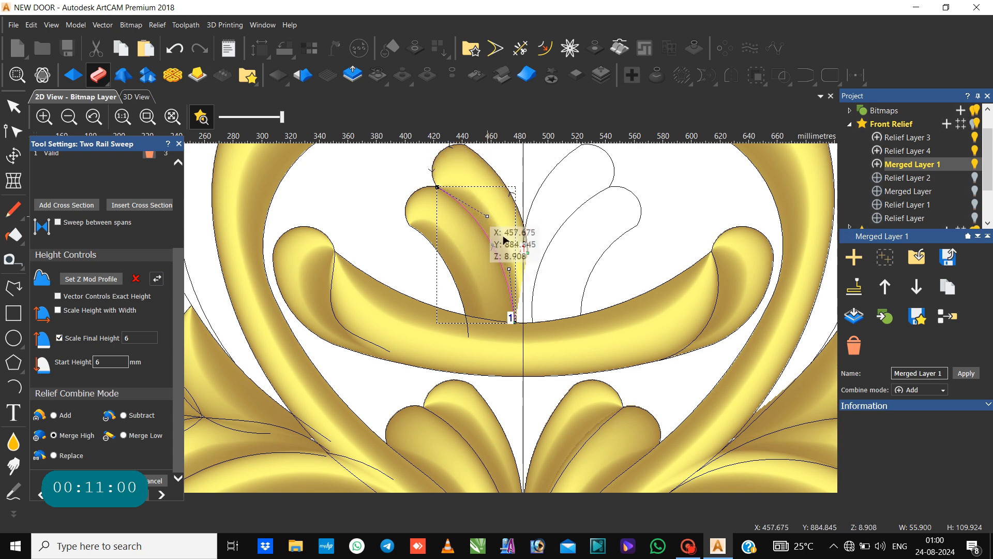
Extend the upper left petal's outline down to the crescent's upper edge near the centre line, bulge it outward, and apply the sweep.
left_click(528, 253)
left_click_drag(528, 254, 523, 321)
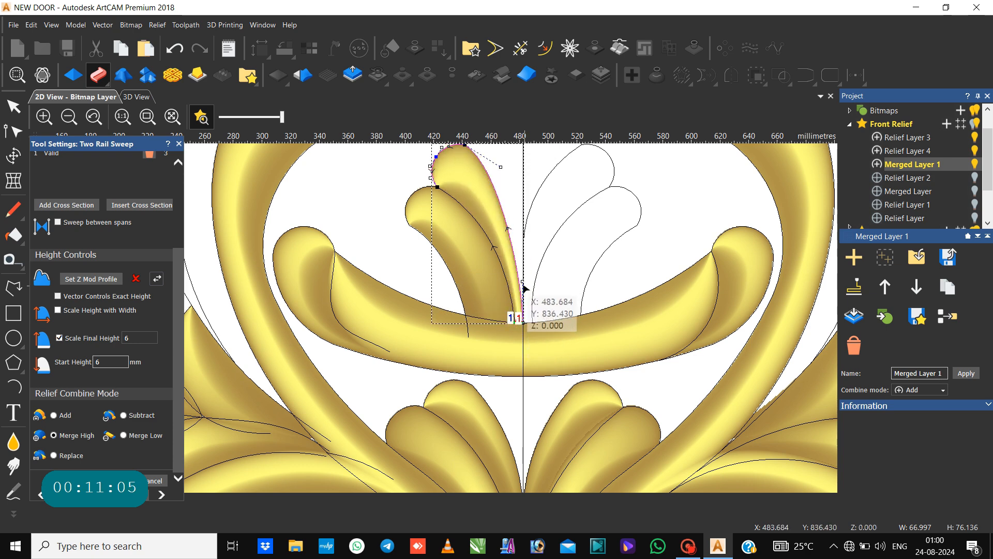
left_click_drag(522, 282, 535, 249)
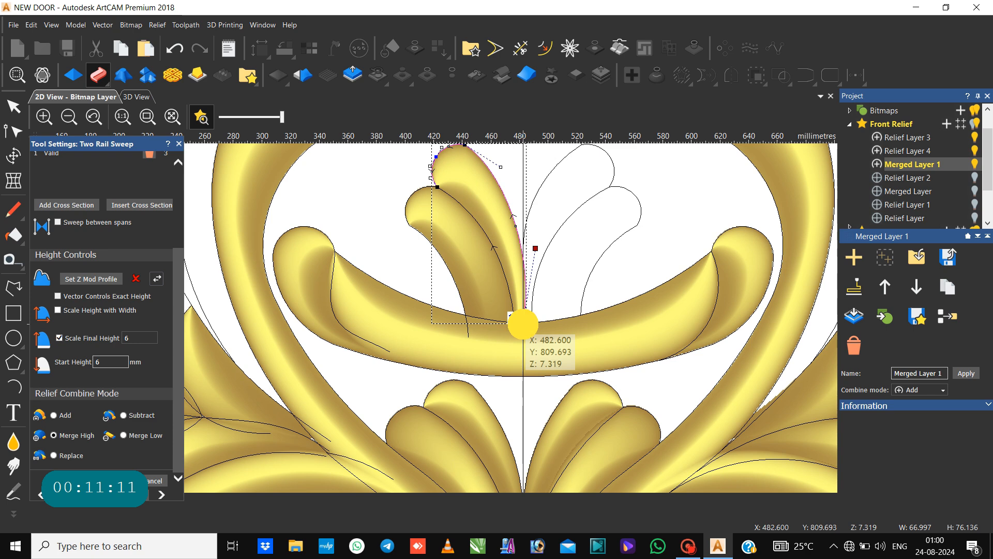
left_click_drag(523, 323, 525, 325)
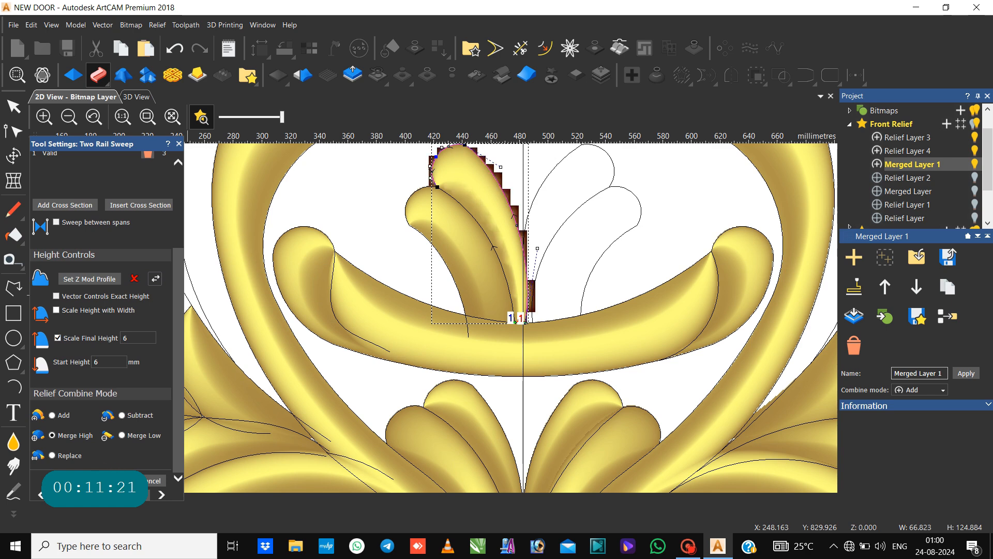
left_click(154, 480)
left_click(399, 249)
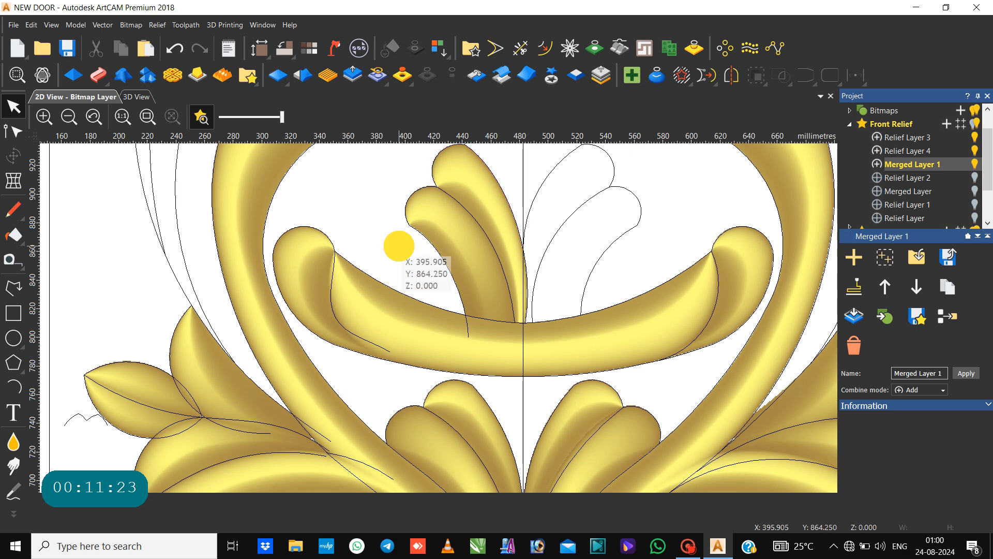
Mirror merge the relief left over right to copy the finished petals to the other side.
left_click(482, 72)
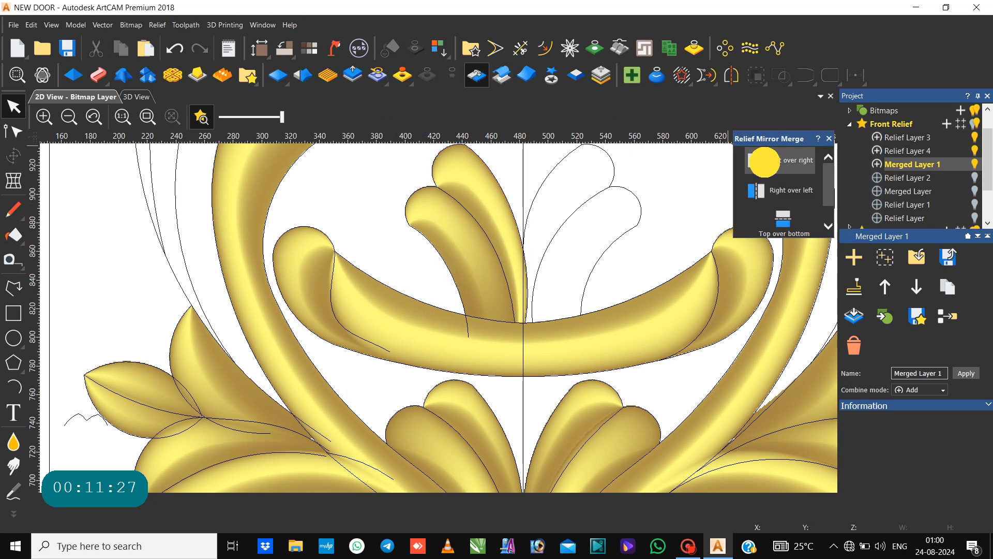
left_click(764, 162)
scroll(576, 192, "down", 2)
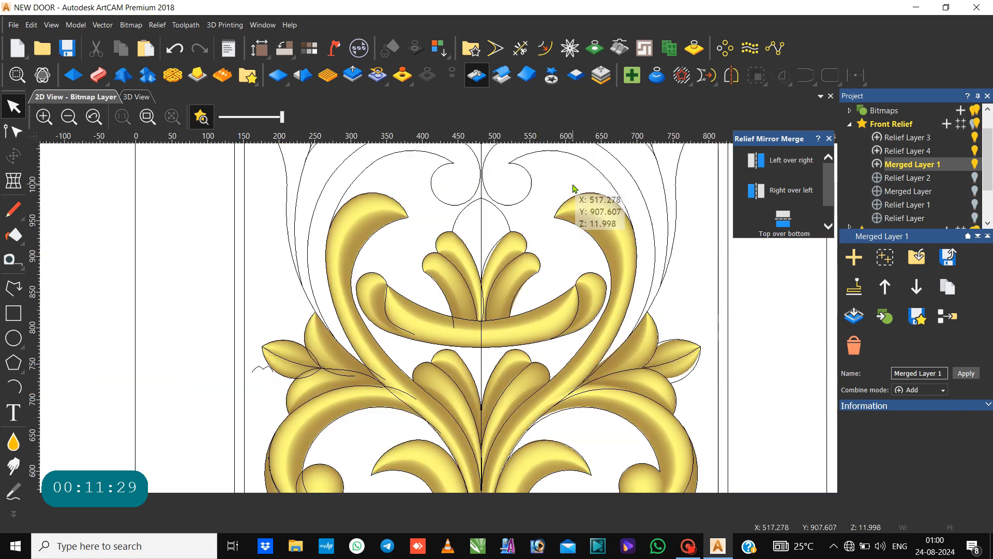
scroll(500, 227, "up", 2)
left_click(505, 222)
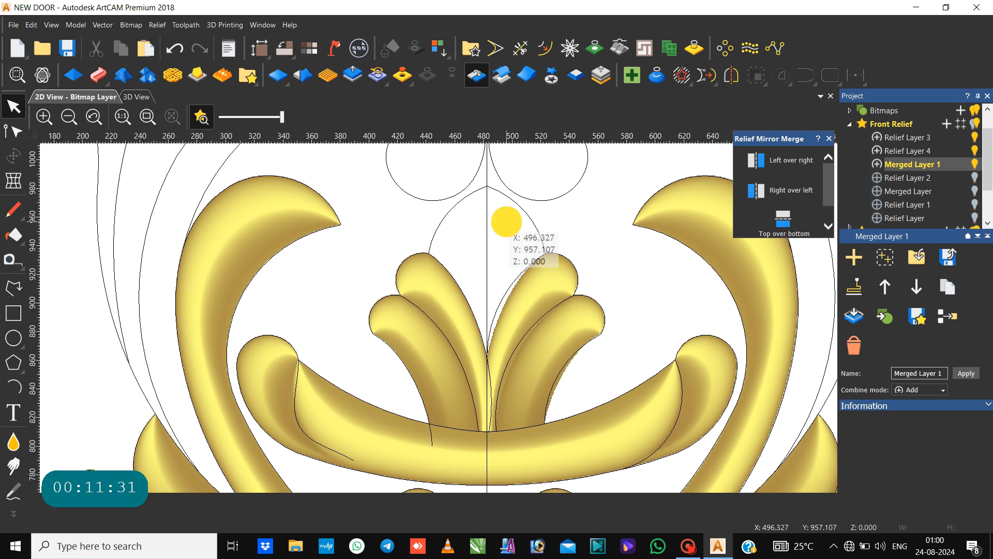
Split the arch above the petals at its apex and move the left half's lower end to the centre line between the petals.
left_click(441, 223)
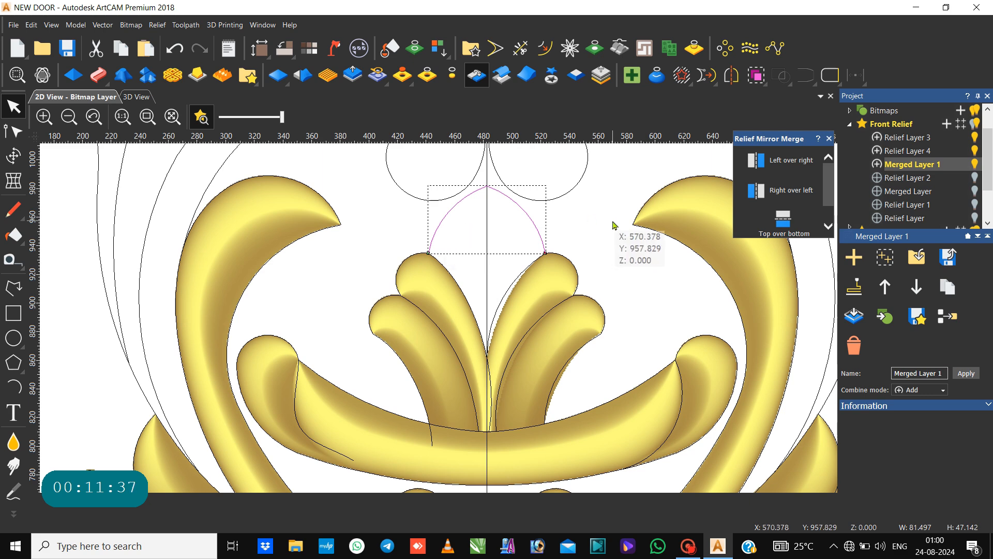
left_click(827, 138)
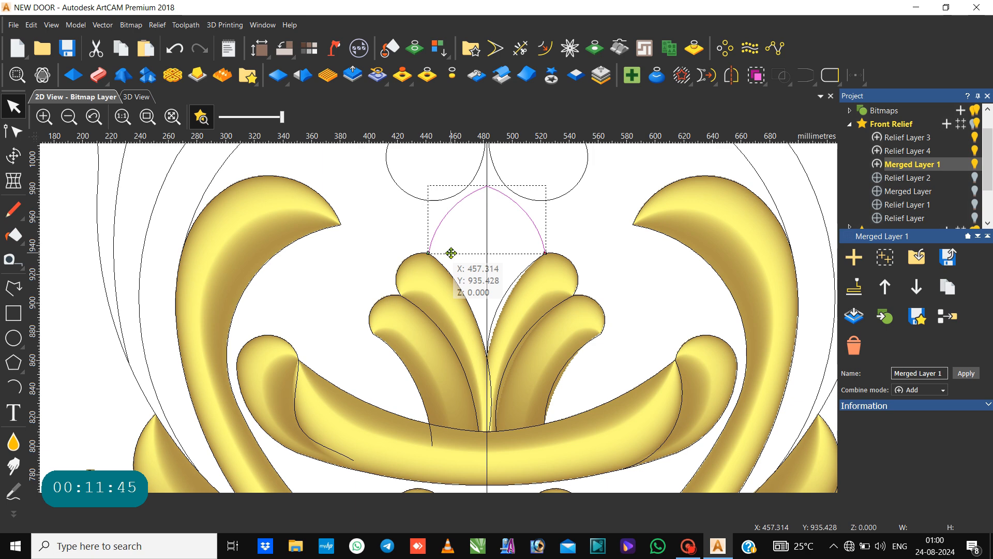
key("n")
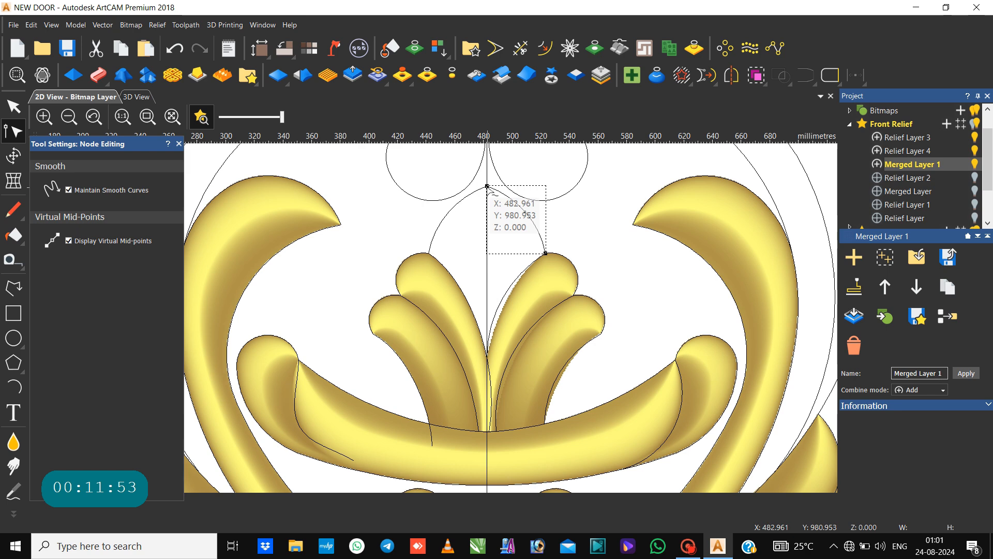
left_click(456, 202)
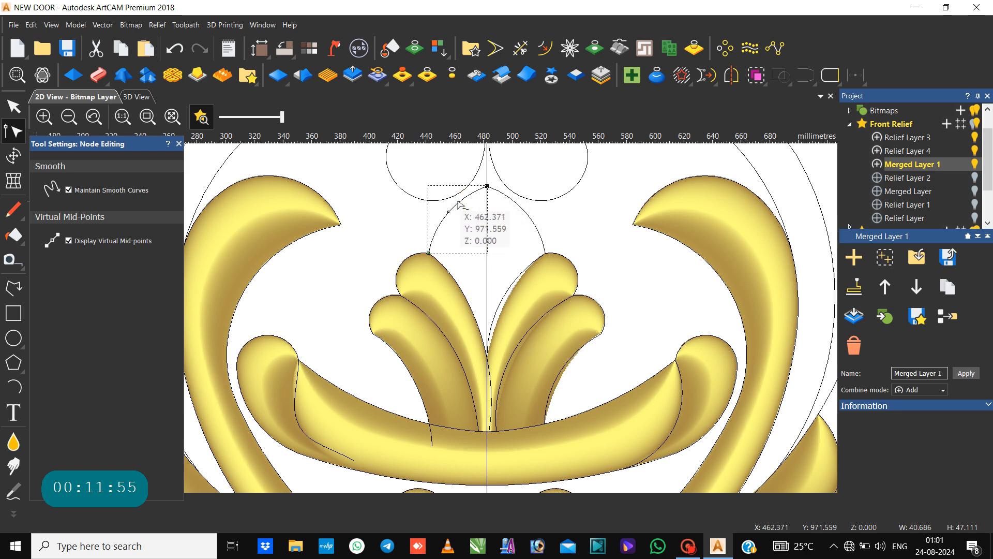
left_click_drag(428, 252, 487, 352)
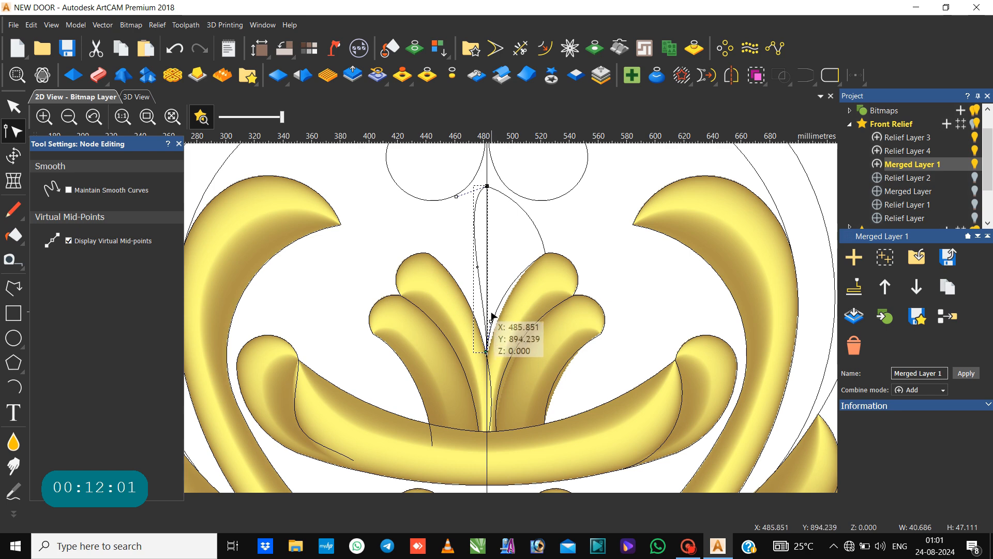
Bend the left half of the arch into a rounded bud side and lower its bottom node slightly on the centre line.
left_click_drag(481, 314, 456, 288)
left_click_drag(456, 195, 389, 249)
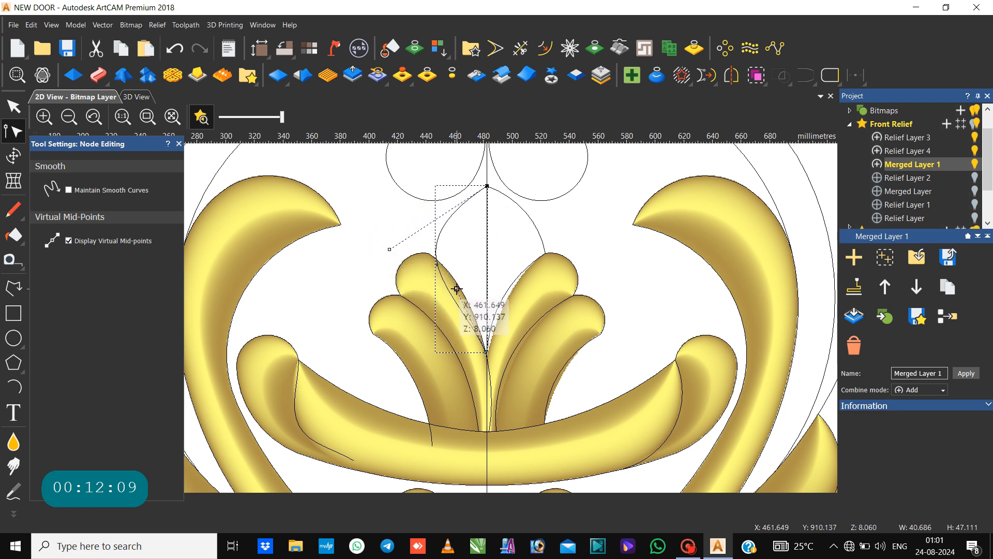
left_click_drag(455, 289, 472, 277)
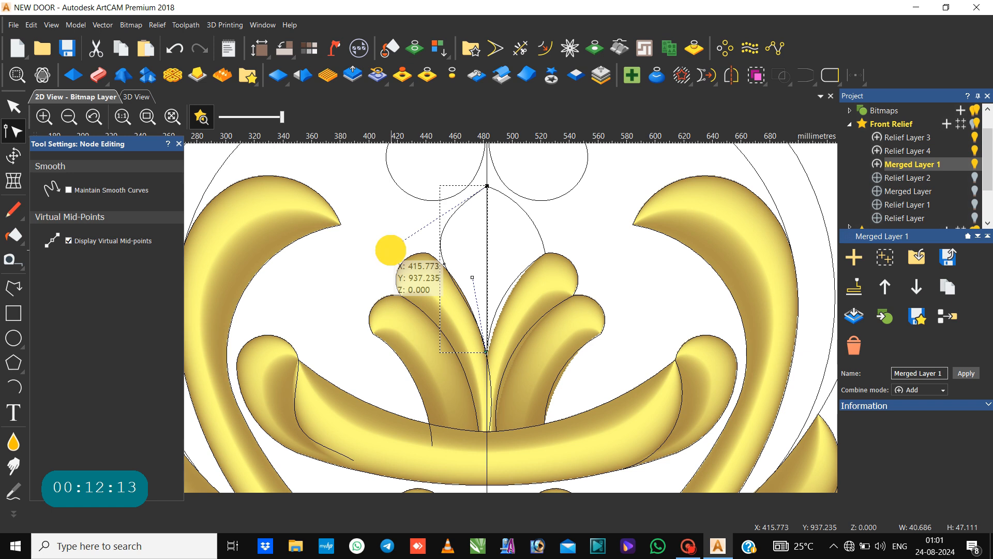
left_click_drag(391, 250, 386, 252)
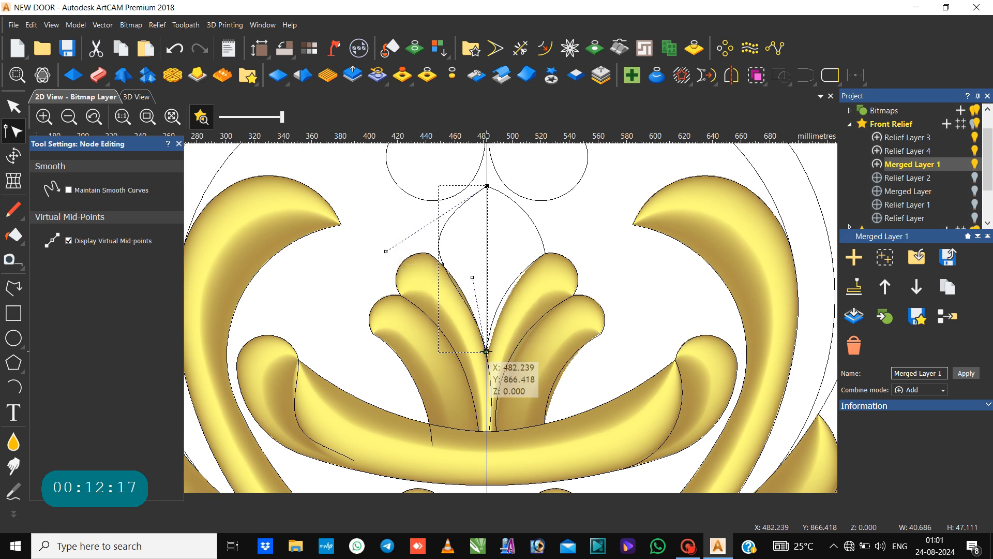
left_click_drag(486, 351, 486, 355)
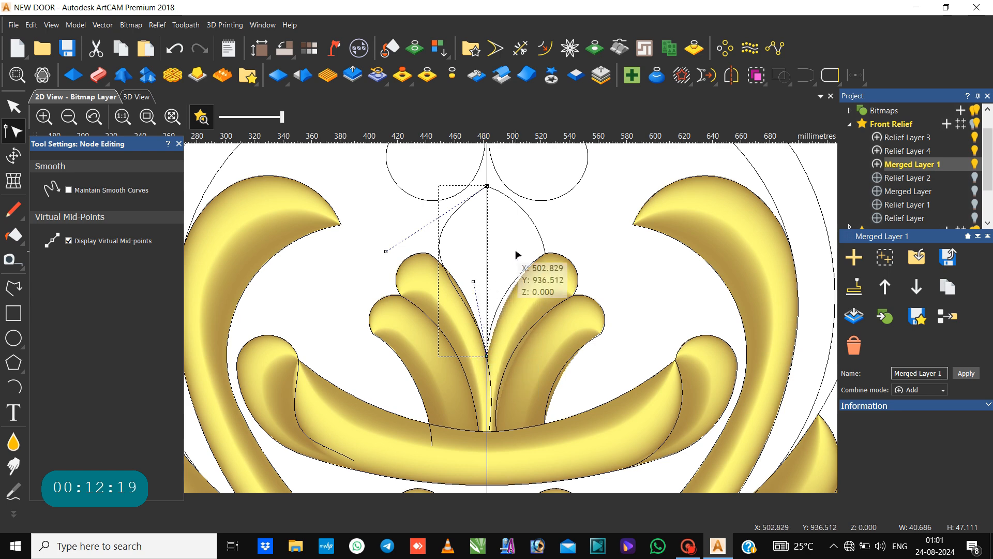
Delete the old right half of the arch and mirror the reshaped left half horizontally across the model.
left_click(529, 215)
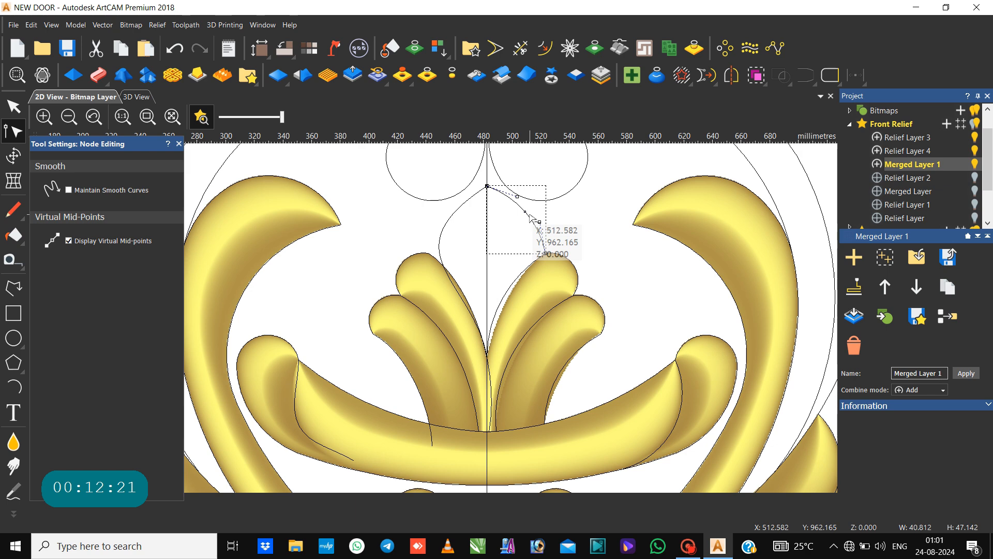
key("Delete")
key("n")
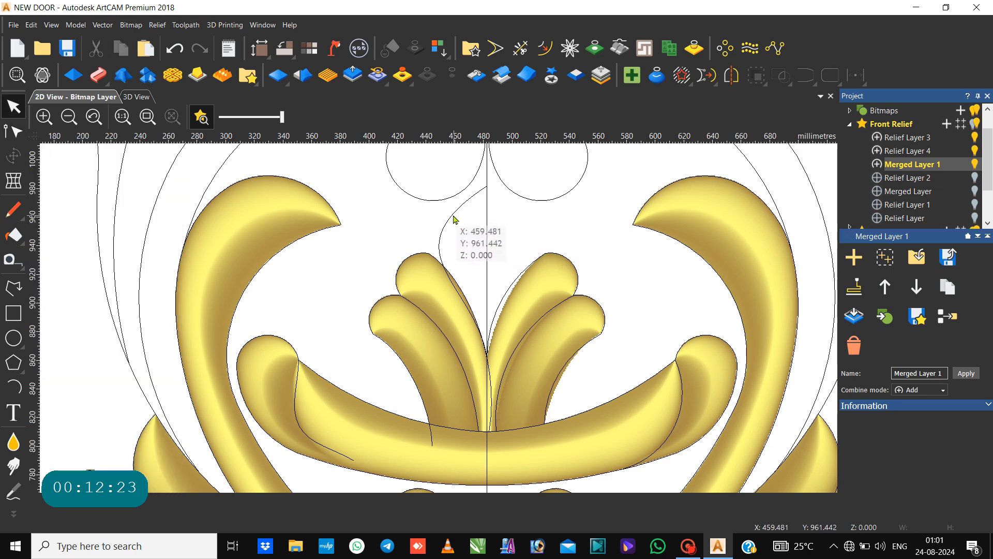
left_click(449, 216)
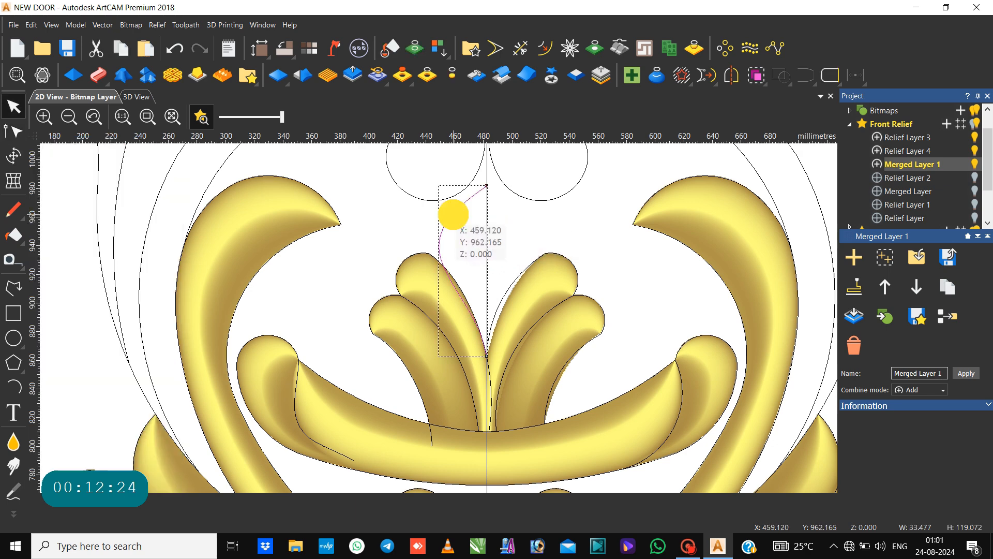
left_click(732, 75)
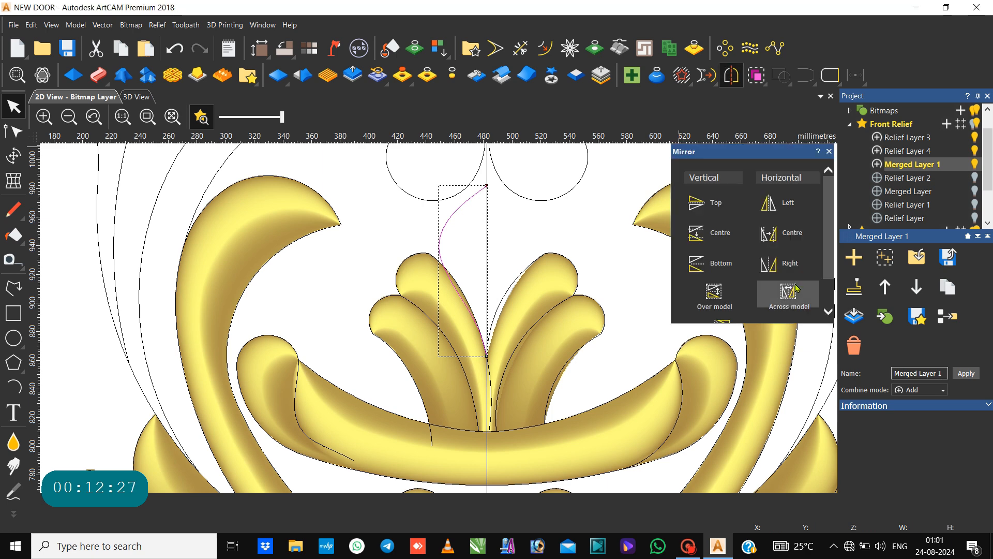
left_click(795, 291)
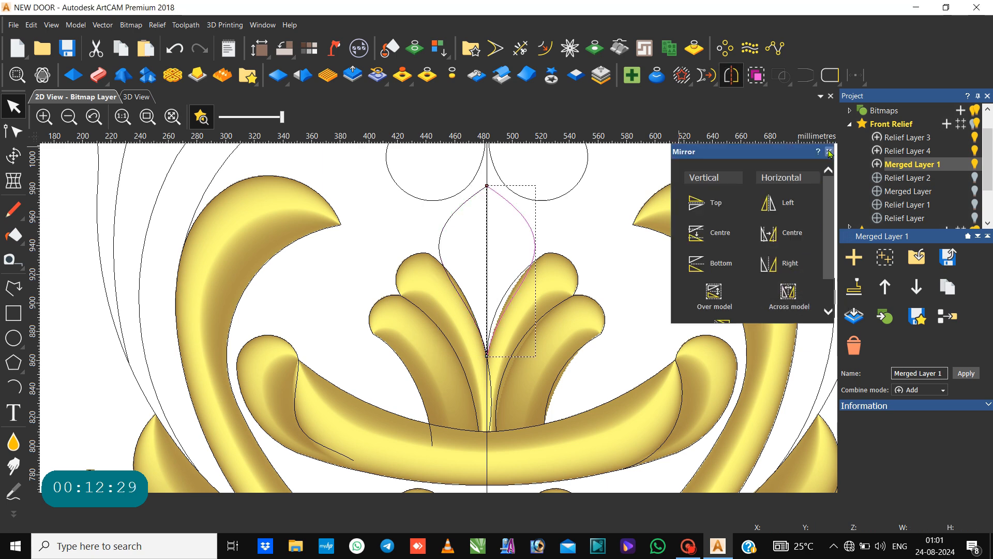
left_click(829, 152)
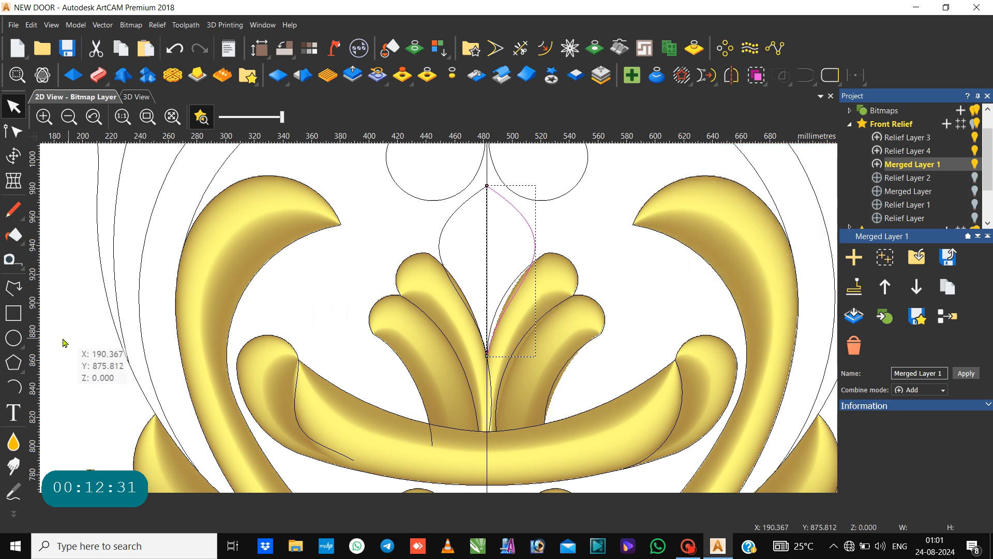
Draw a circle with a radius of about 16 mm beside the left petals and remove its lower half, leaving a semicircle.
left_click(13, 337)
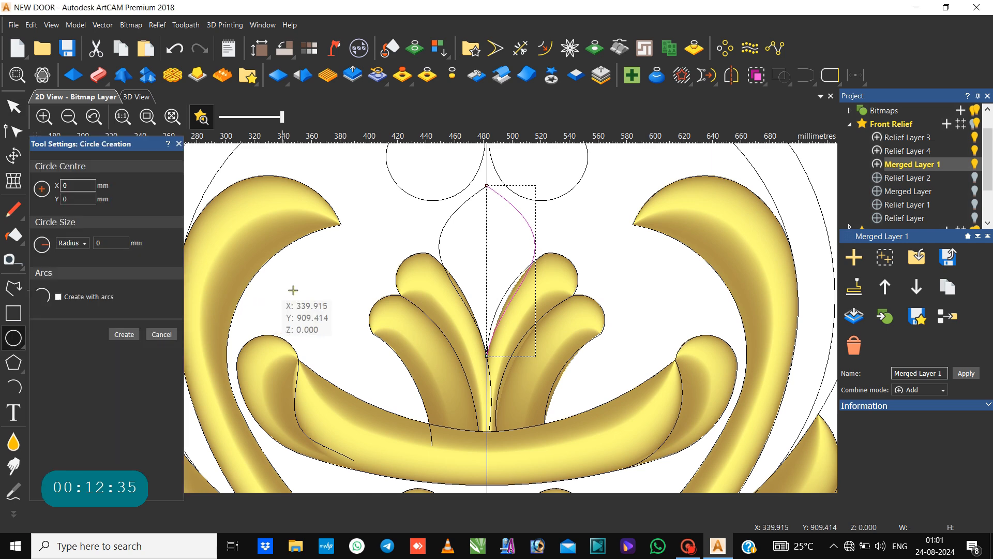
left_click_drag(302, 287, 315, 306)
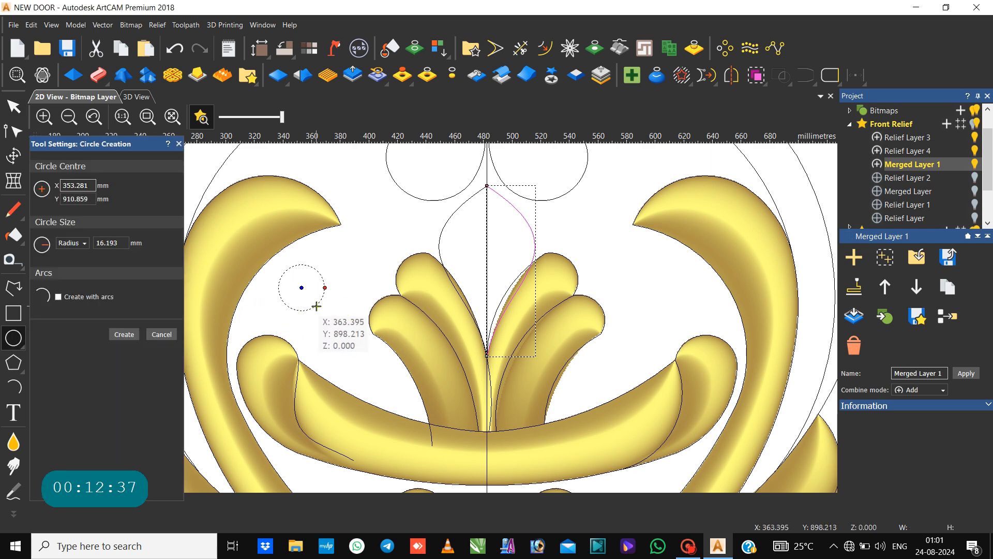
left_click(118, 335)
left_click(154, 335)
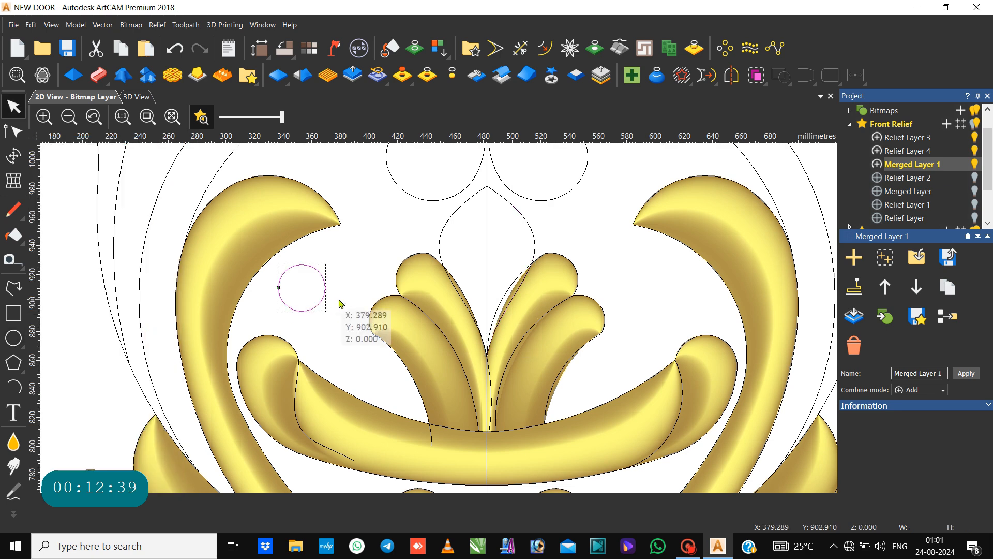
key("n")
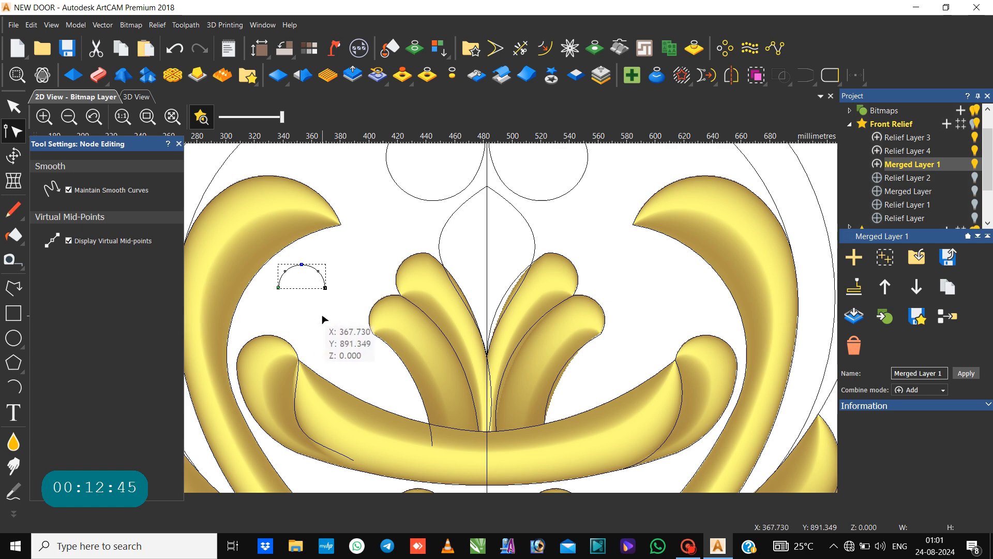
key("Escape")
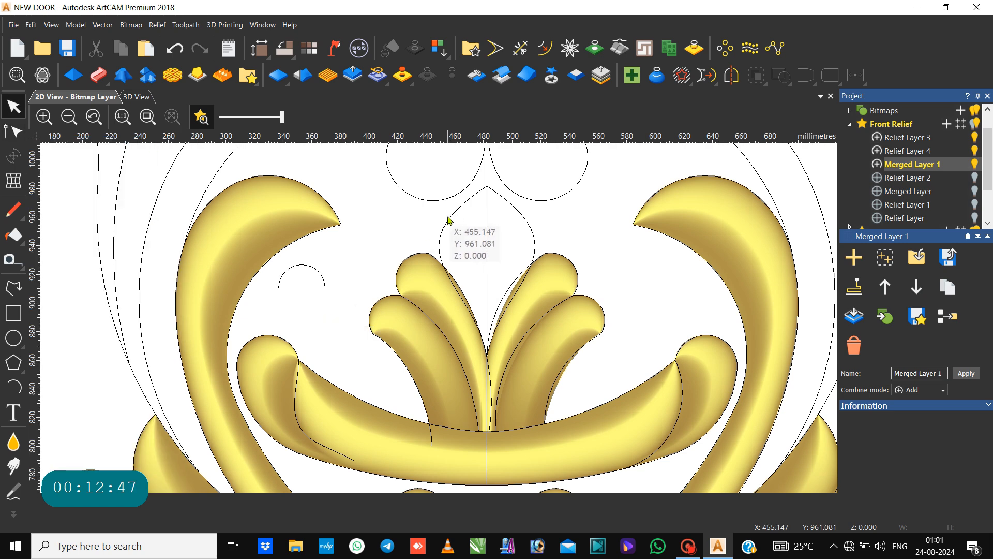
Start a two rail sweep with the bud's left and right sides as drive rails and the semicircle as cross section.
left_click(449, 220)
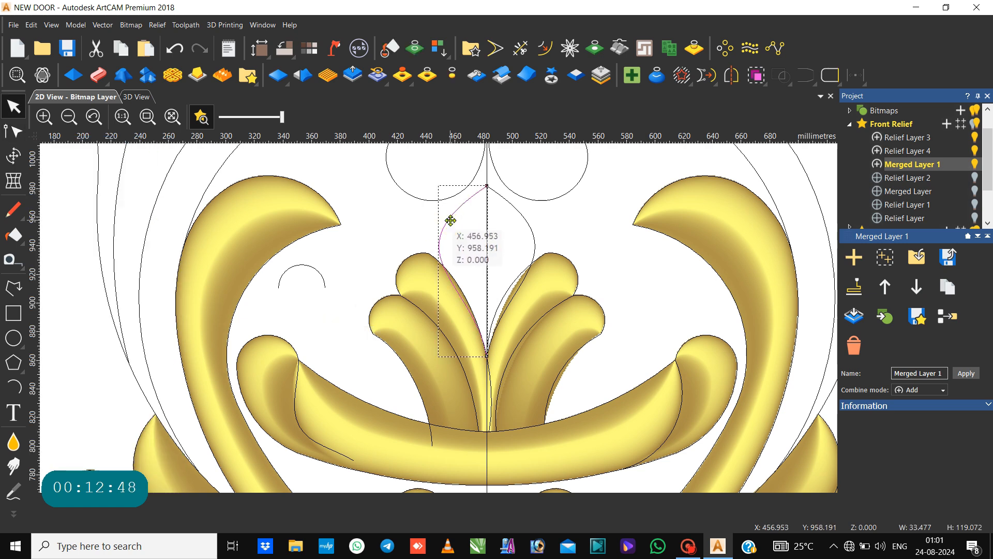
left_click(528, 227, "shift")
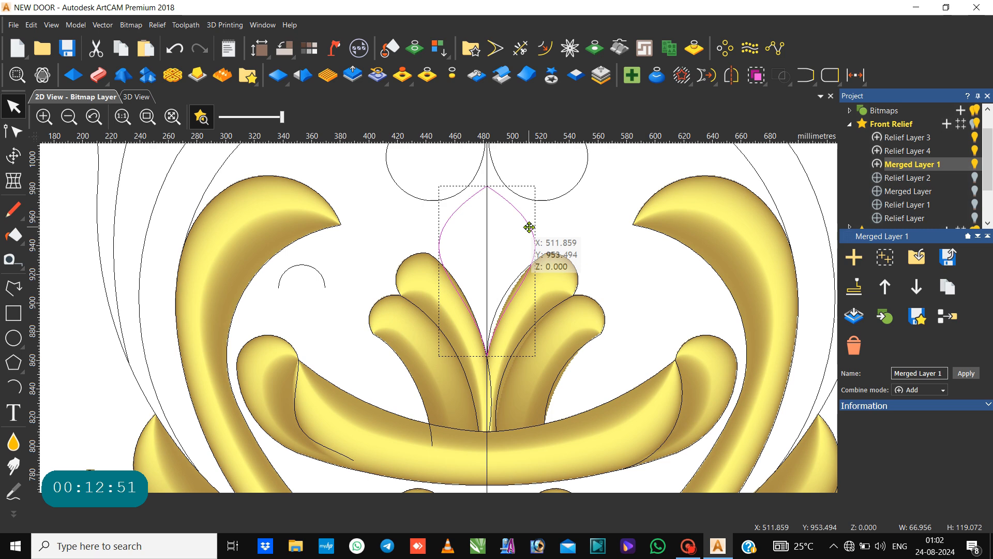
left_click(98, 75)
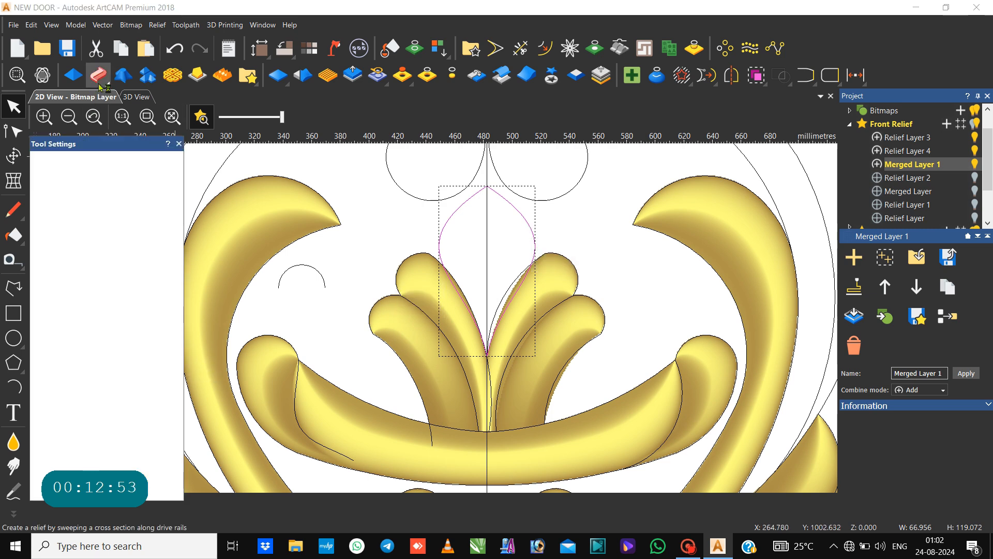
left_click(290, 271)
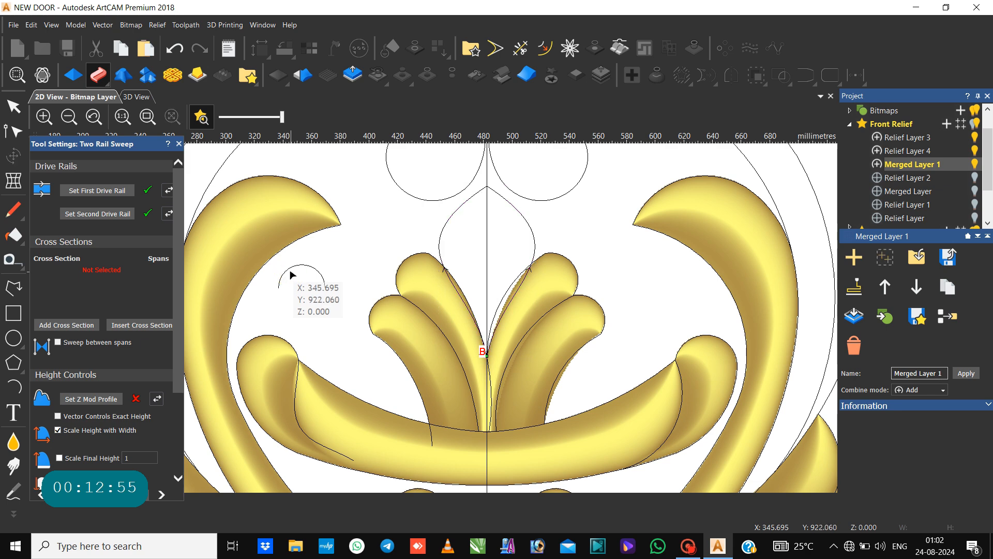
left_click(289, 270)
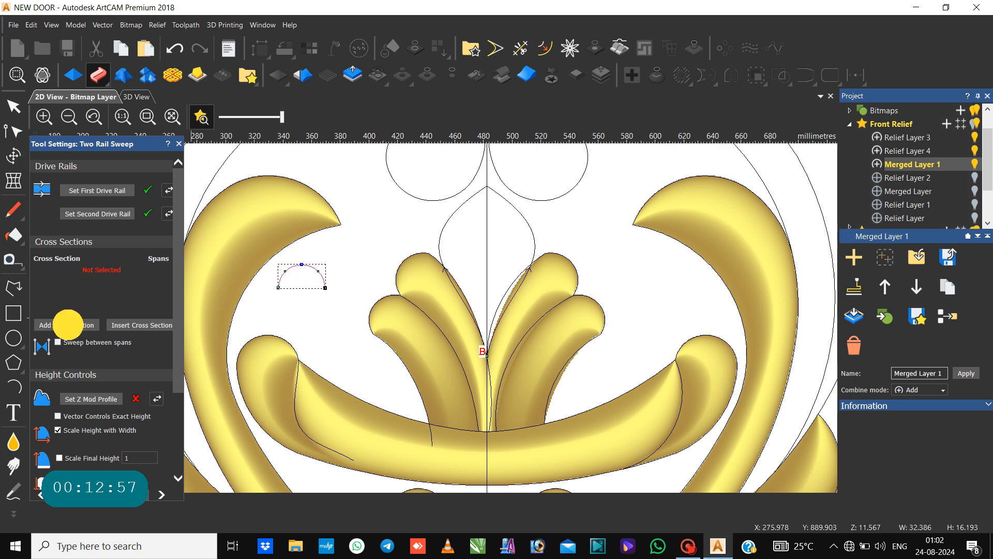
left_click(68, 324)
Set the bud sweep to Merge High without scaling height with width, with a scaled final height of 6 and start height of 6 mm.
scroll(97, 346, "down", 2)
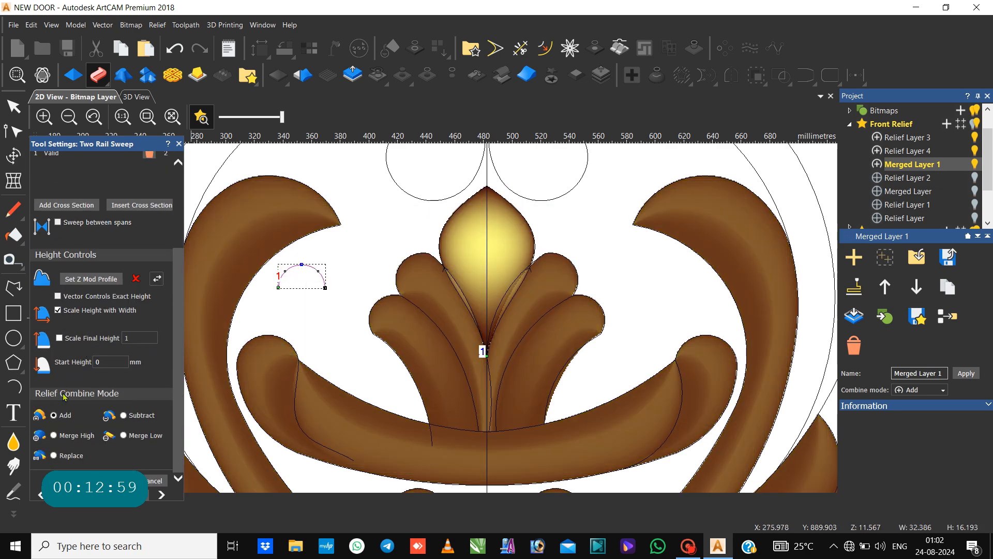
left_click(53, 435)
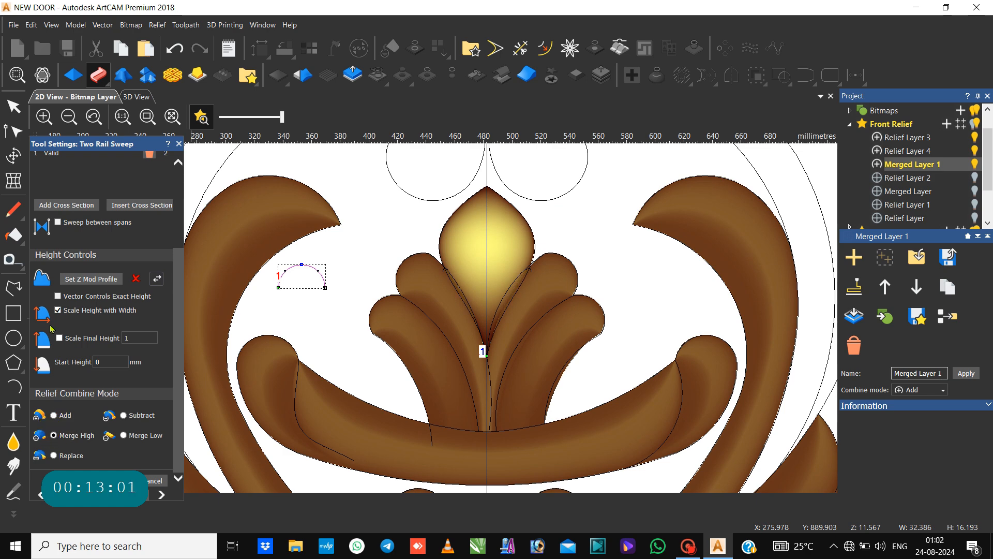
left_click(59, 338)
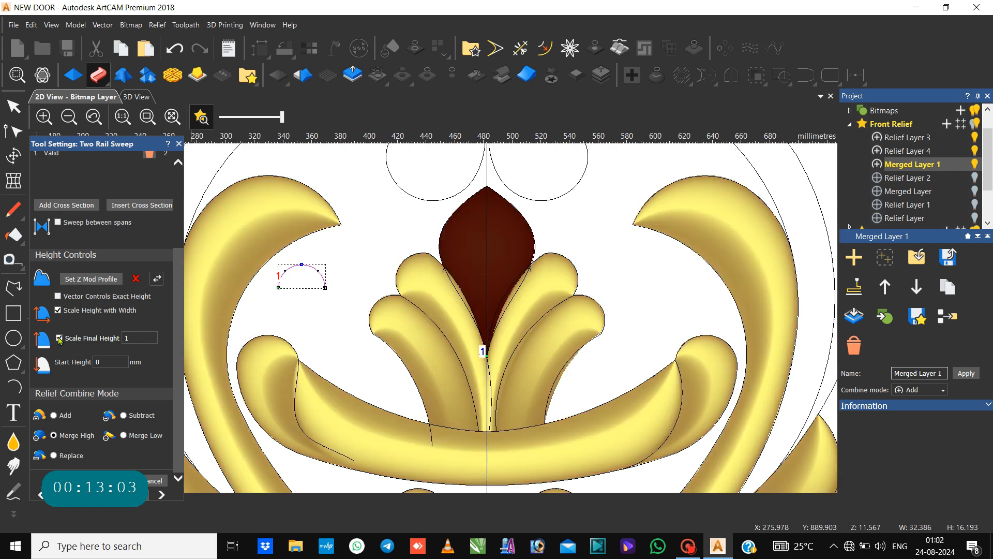
left_click(58, 311)
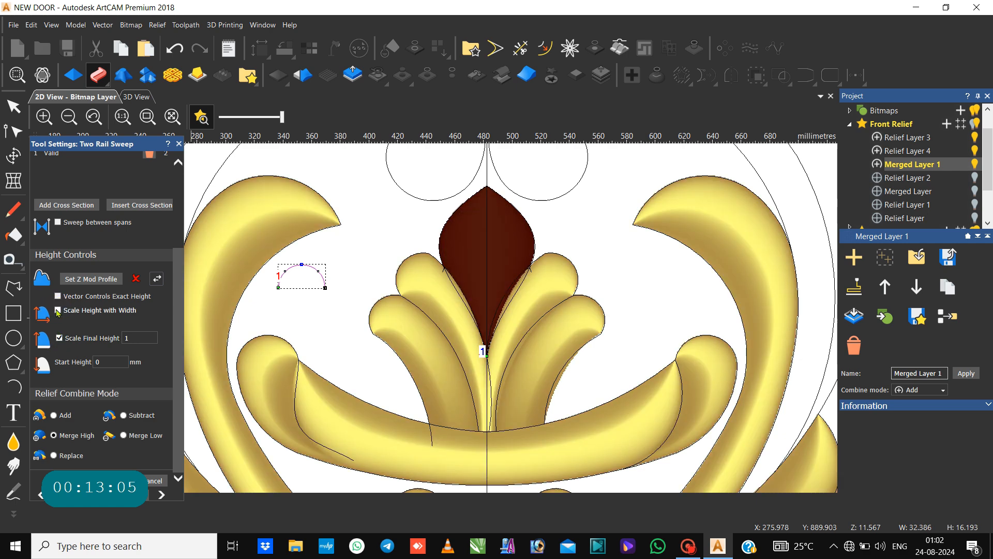
double_click(147, 339)
type("6")
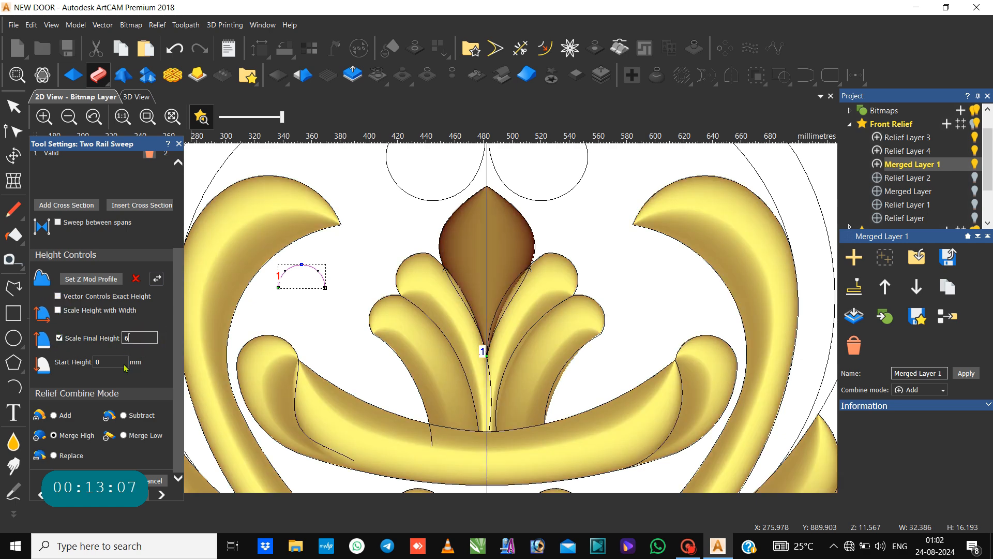
double_click(110, 362)
type("6")
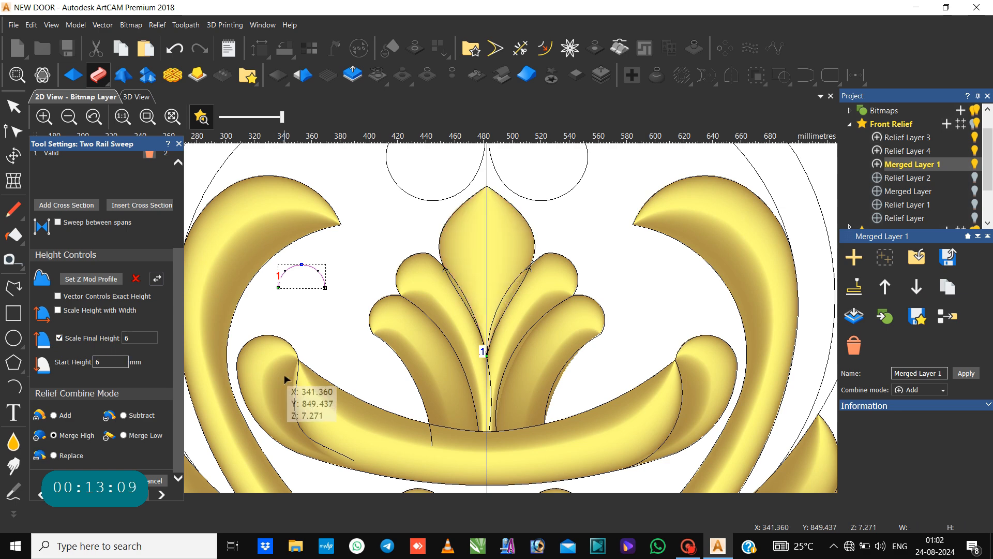
Assign the sloping curve beside the vase's upper left as the bud sweep's Z modulation profile, and save the model with the completed sweep.
scroll(435, 375, "down", 10)
scroll(440, 336, "up", 10)
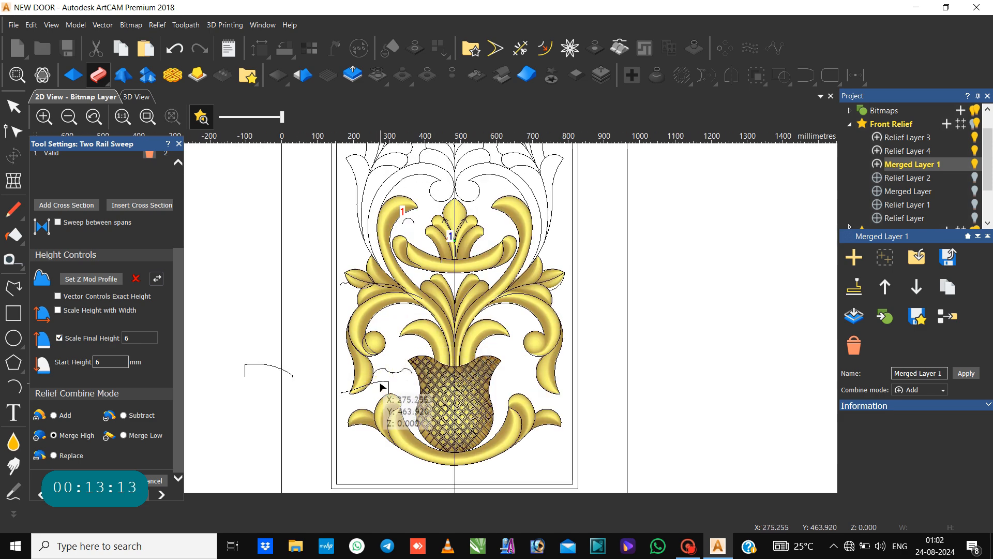
left_click(355, 389)
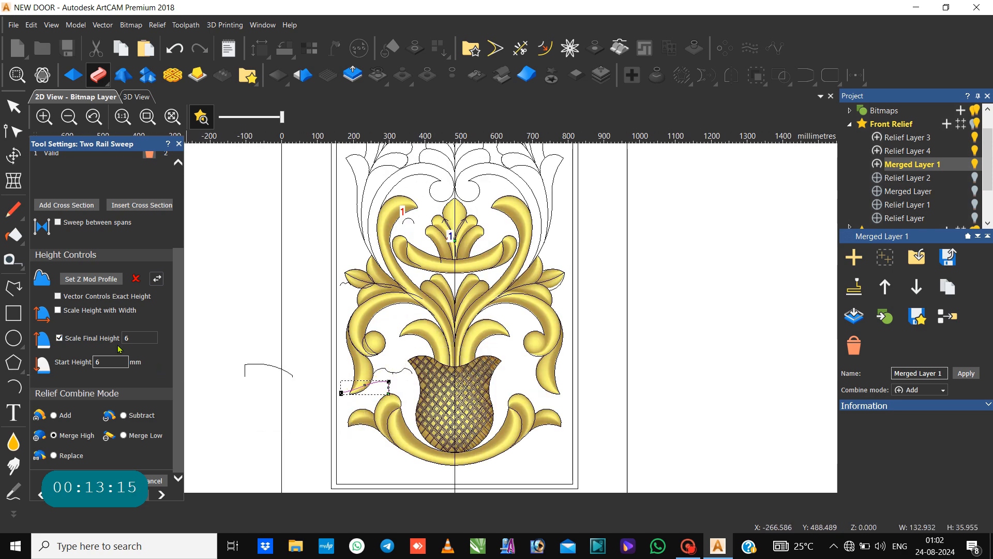
left_click(109, 280)
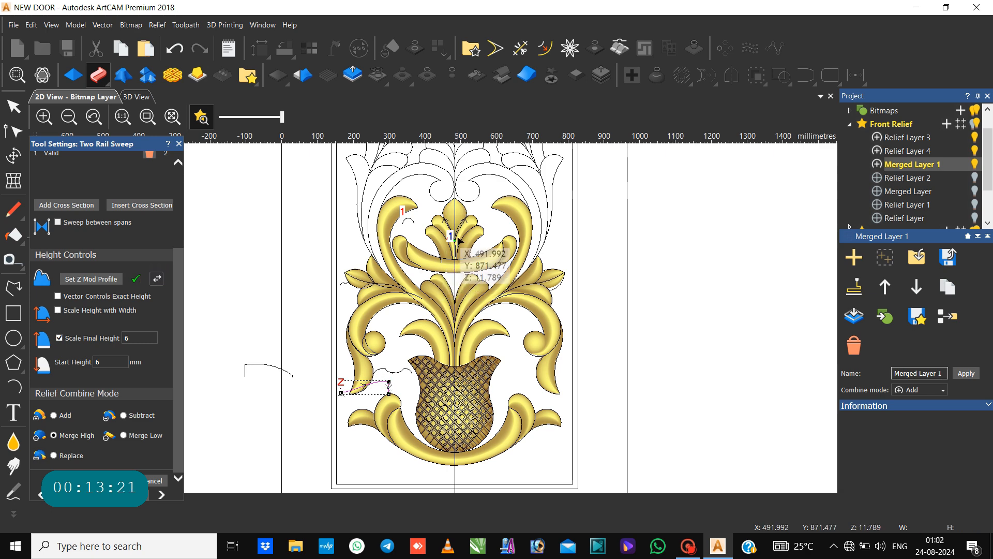
scroll(457, 240, "up", 2)
scroll(457, 241, "up", 4)
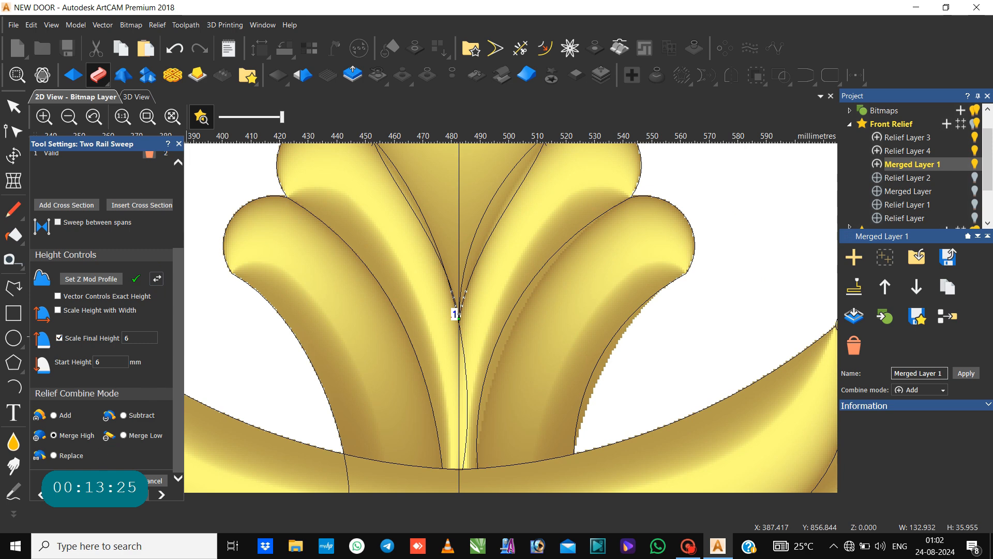
left_click(149, 479)
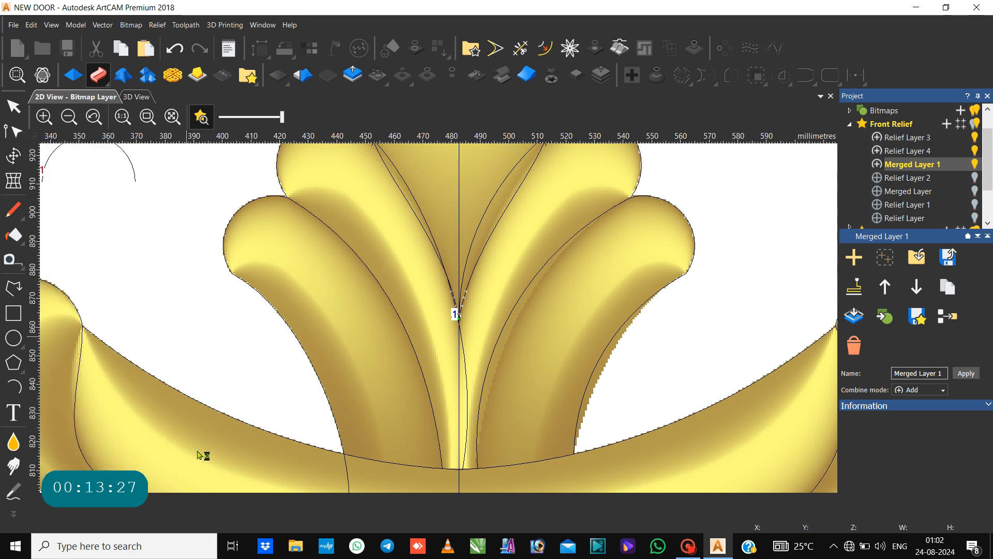
scroll(324, 362, "down", 6)
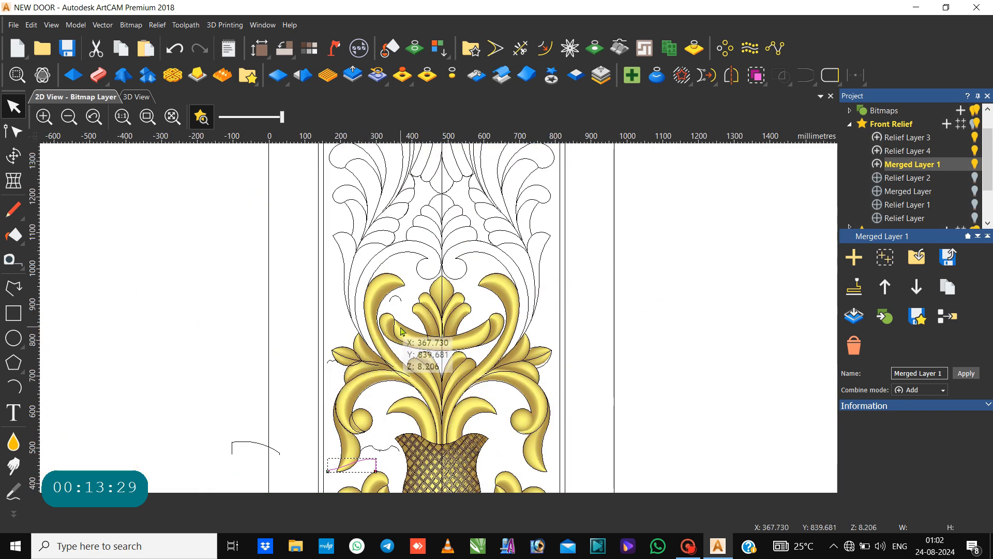
key("ctrl+s")
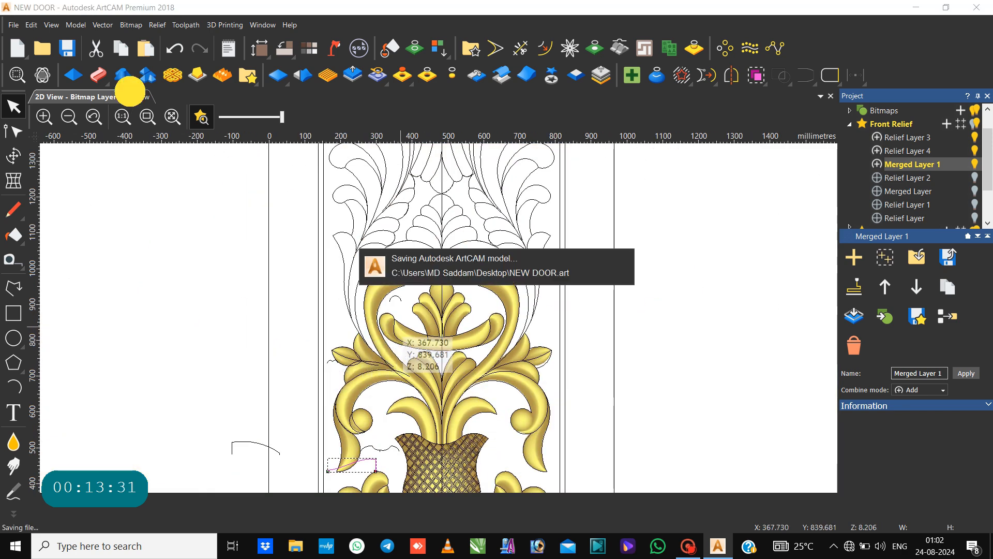
Examine the carved relief in 3D from several angles and close up, with the vectors hidden and the colour shading switched from the plain material.
left_click(133, 97)
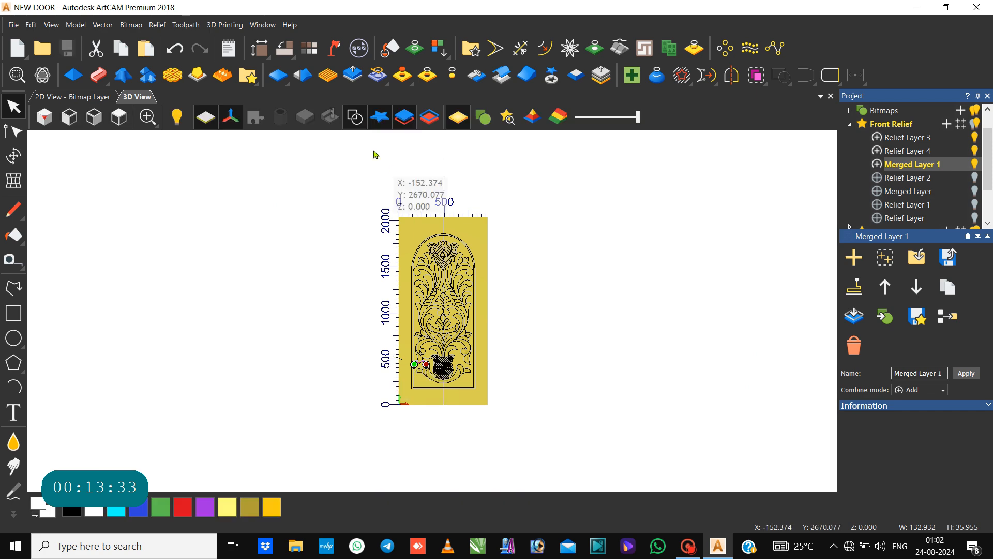
left_click(354, 120)
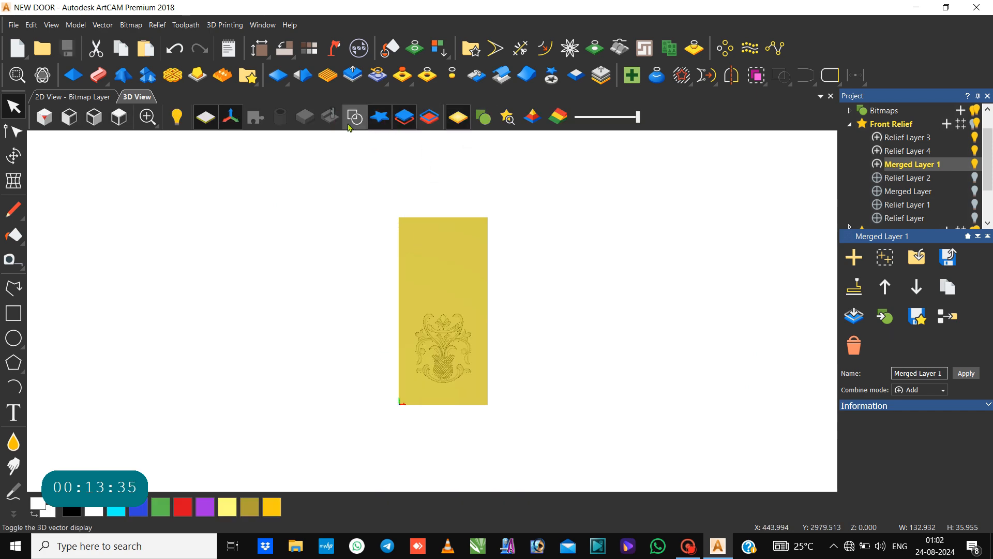
scroll(464, 362, "up", 2)
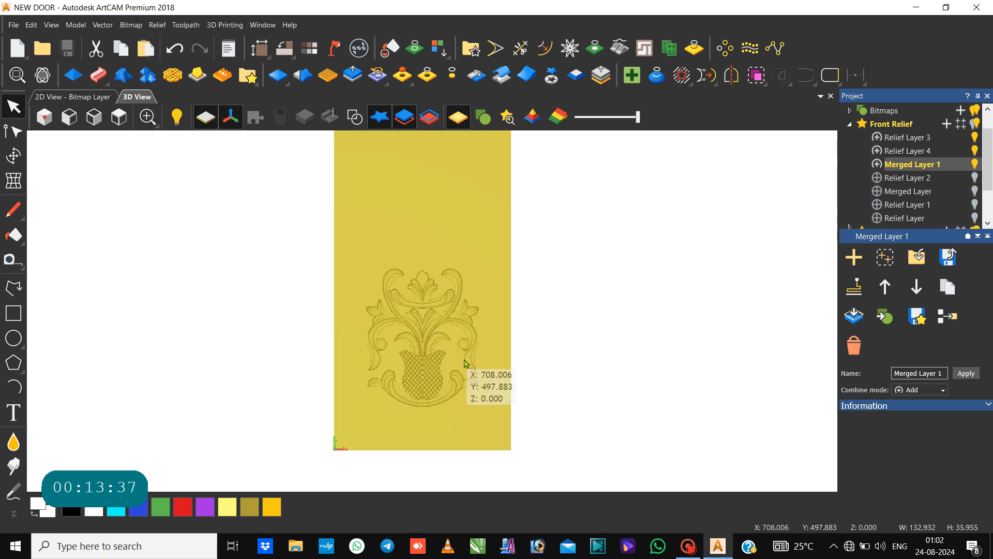
scroll(438, 360, "up", 1)
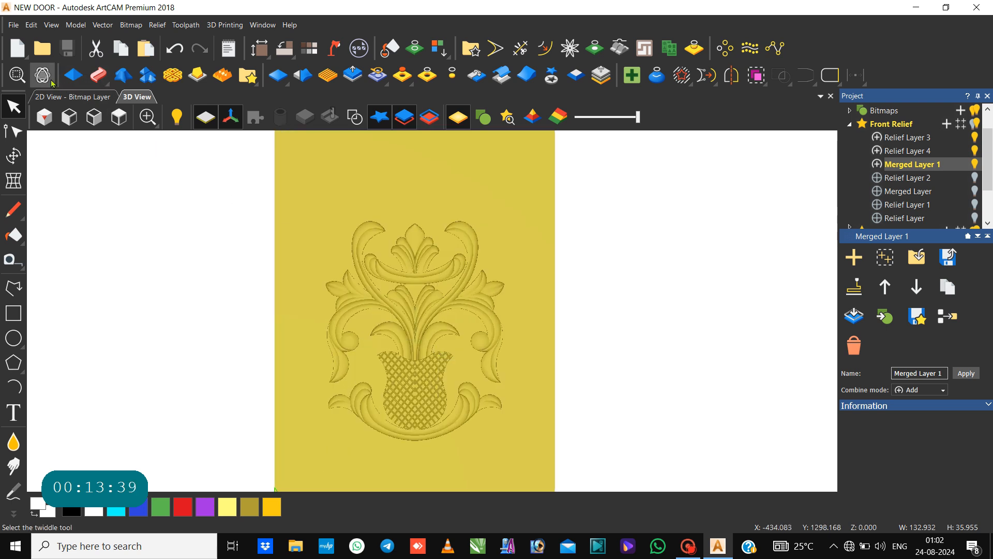
scroll(363, 335, "up", 3)
left_click_drag(419, 360, 464, 289)
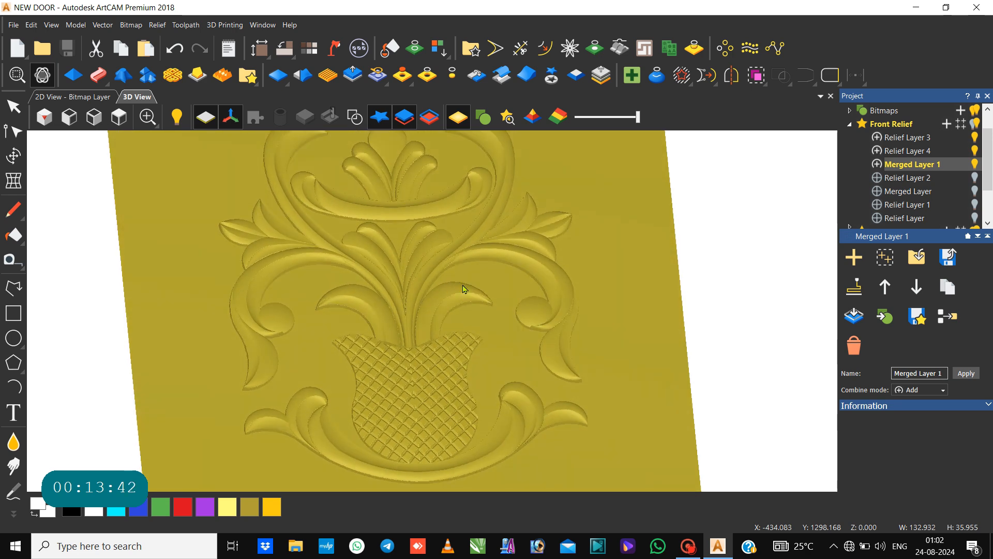
left_click(514, 116)
scroll(447, 251, "down", 3)
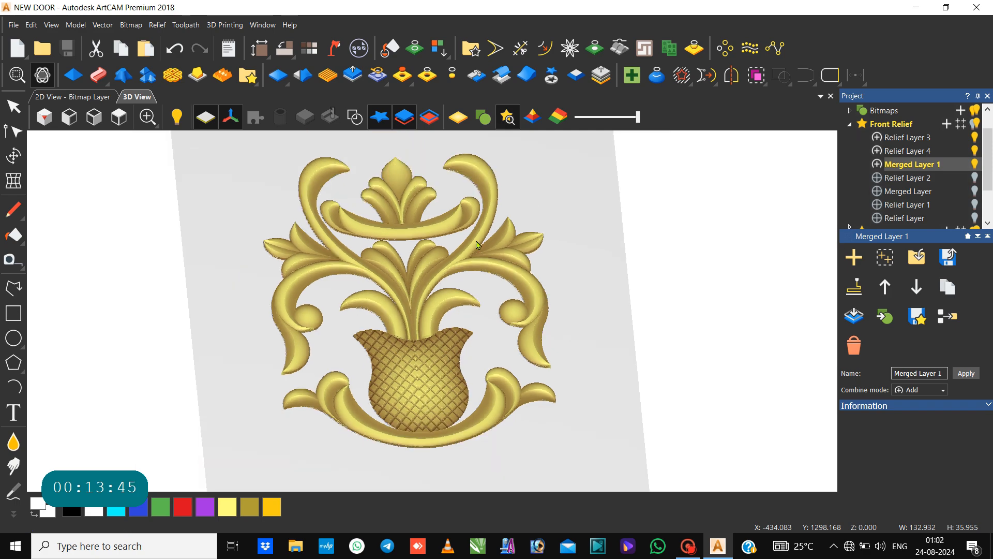
mouse_move(445, 249)
left_mouse_down()
mouse_move(472, 209)
mouse_move(300, 207)
mouse_move(463, 345)
mouse_move(454, 293)
mouse_move(400, 289)
mouse_move(427, 344)
left_mouse_up()
scroll(433, 319, "up", 3)
scroll(434, 322, "up", 2)
scroll(400, 288, "down", 5)
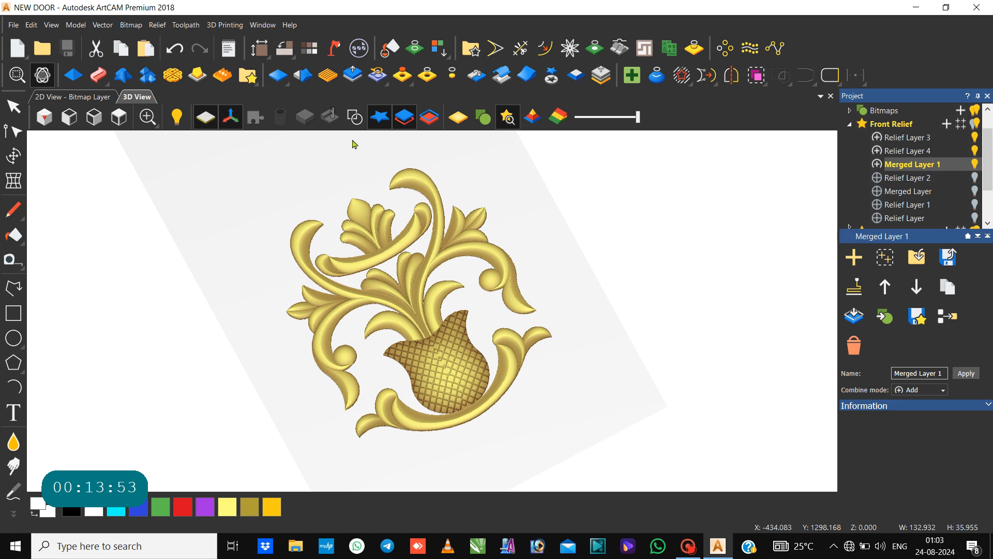
Restore the vector display and shaded material in the 3D view, and return to the 2D view.
left_click(357, 117)
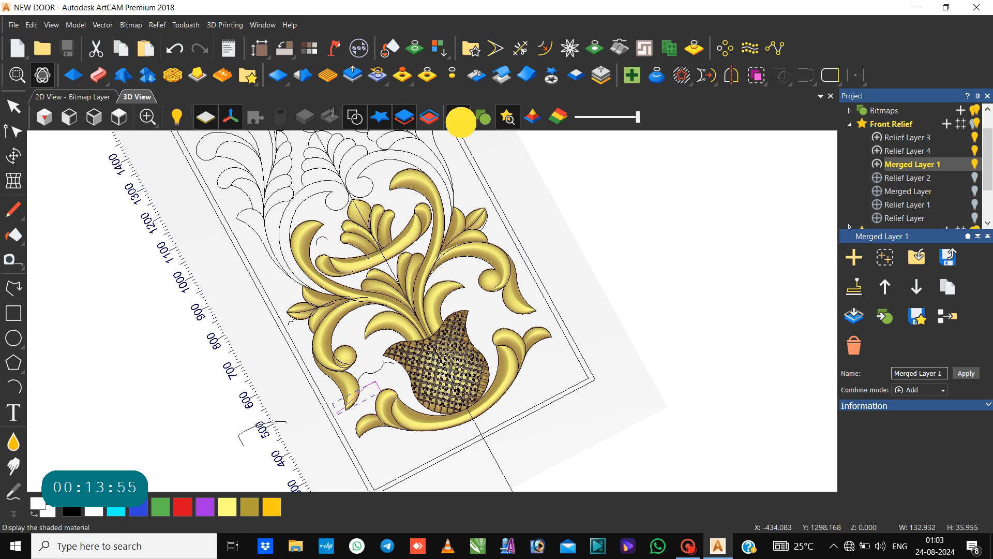
left_click(460, 118)
left_click(119, 115)
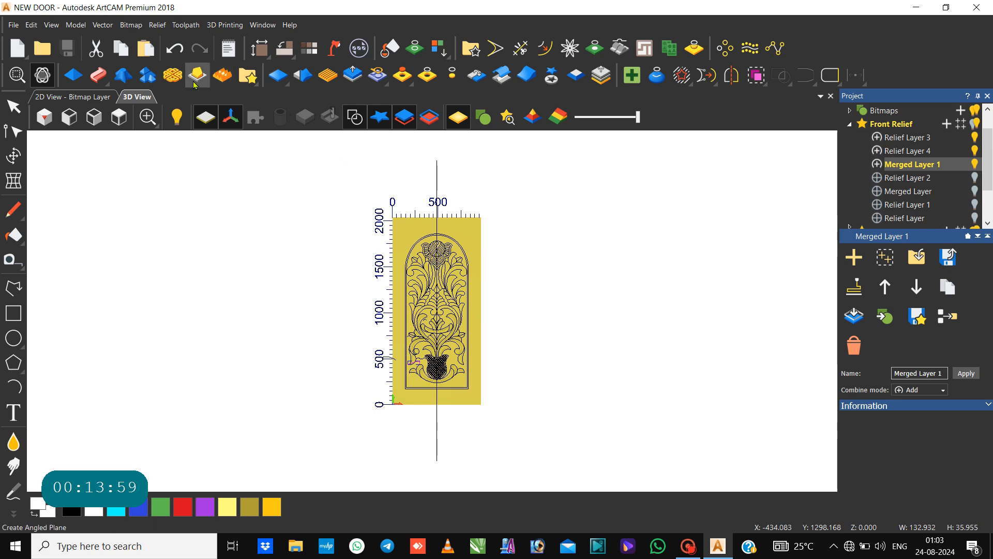
left_click(73, 97)
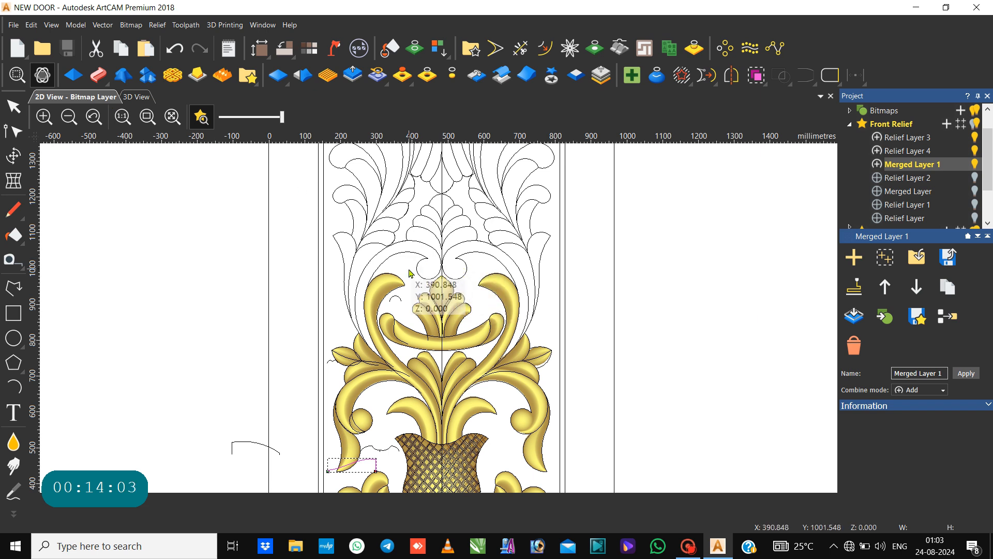
Cut the left half's large scroll outline at its inner tip node to separate the inner curve from the outer curve.
scroll(407, 282, "down", 2)
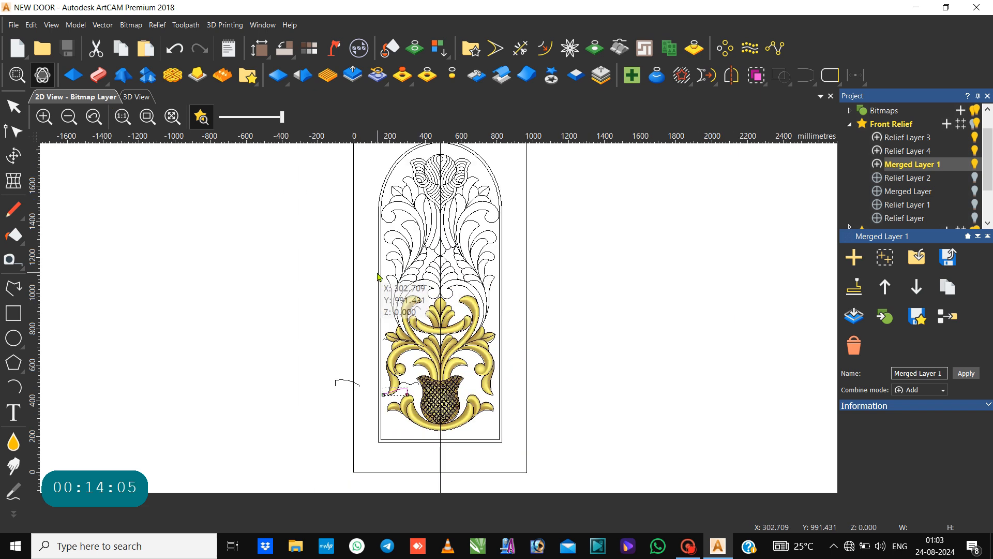
scroll(407, 285, "up", 2)
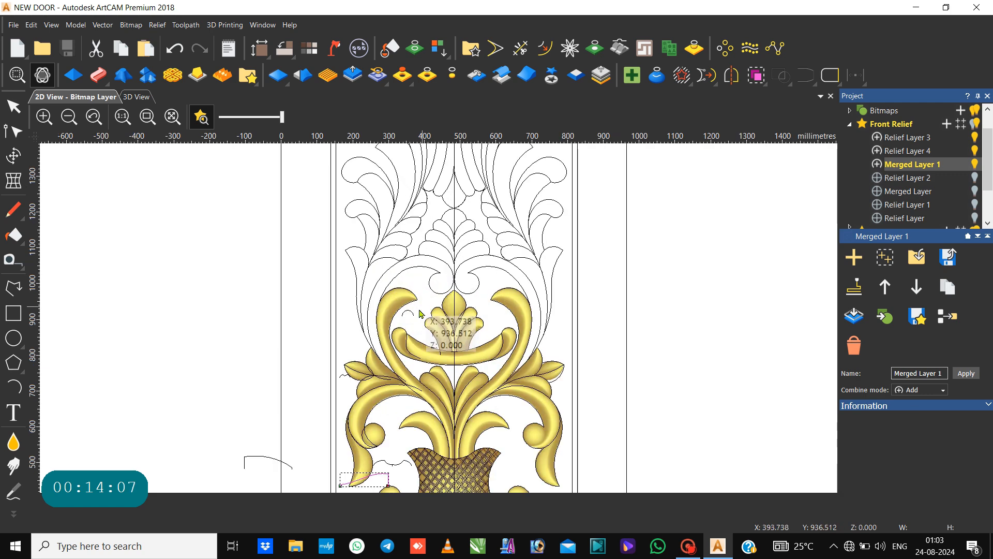
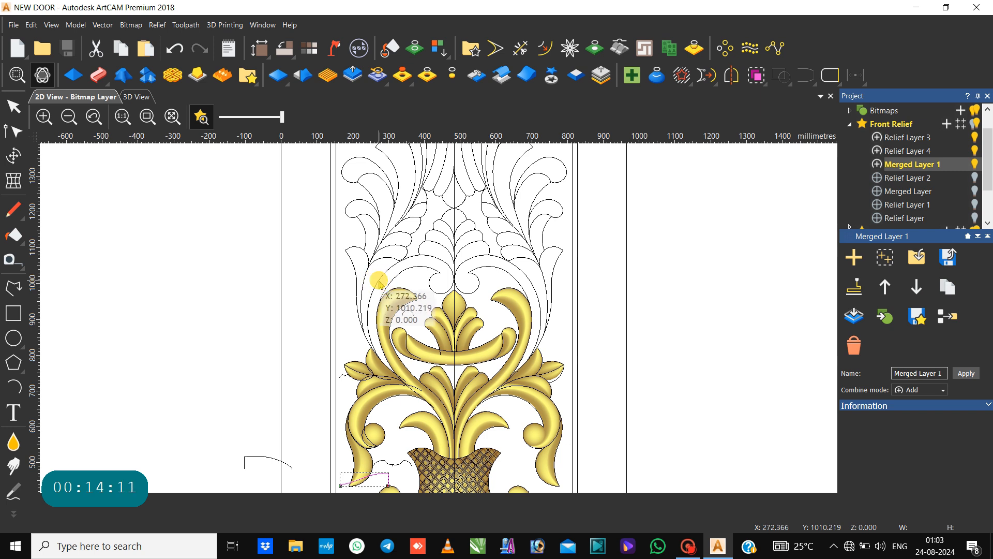
left_click(13, 107)
left_click(413, 279)
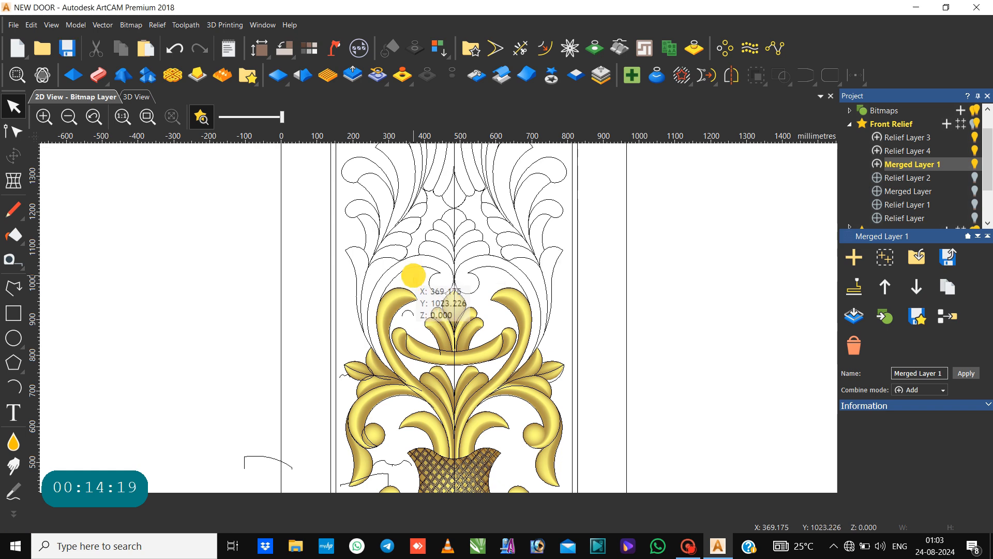
left_click(381, 267)
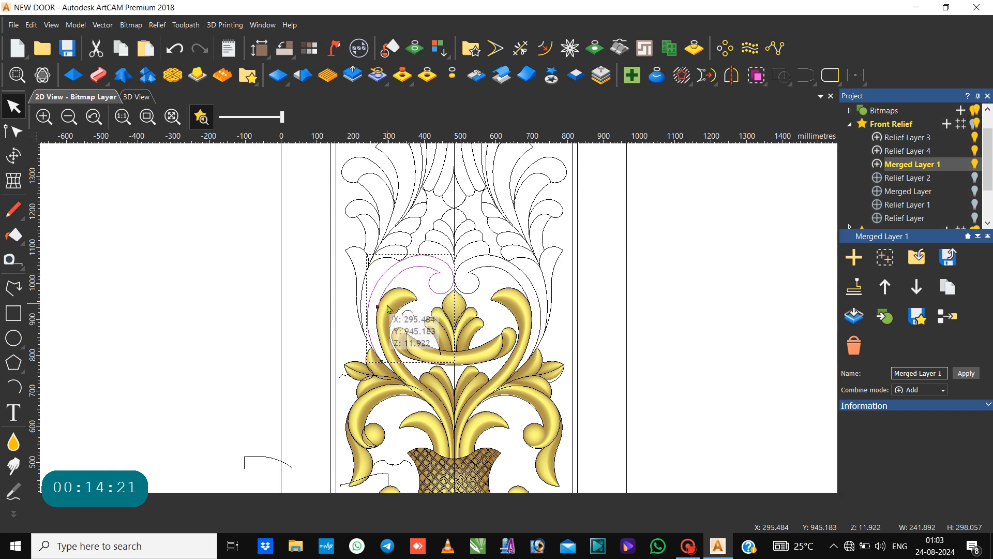
scroll(453, 280, "up", 3)
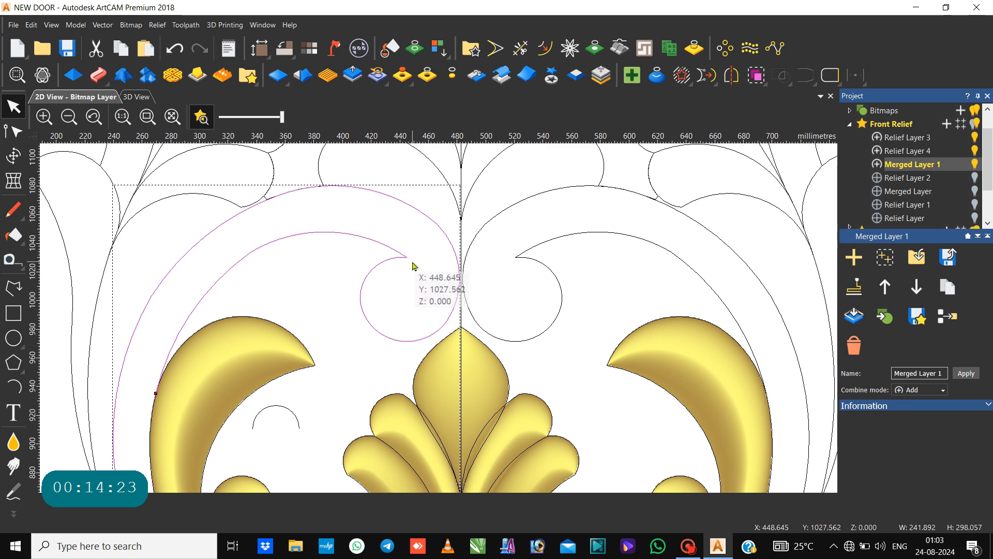
key("n")
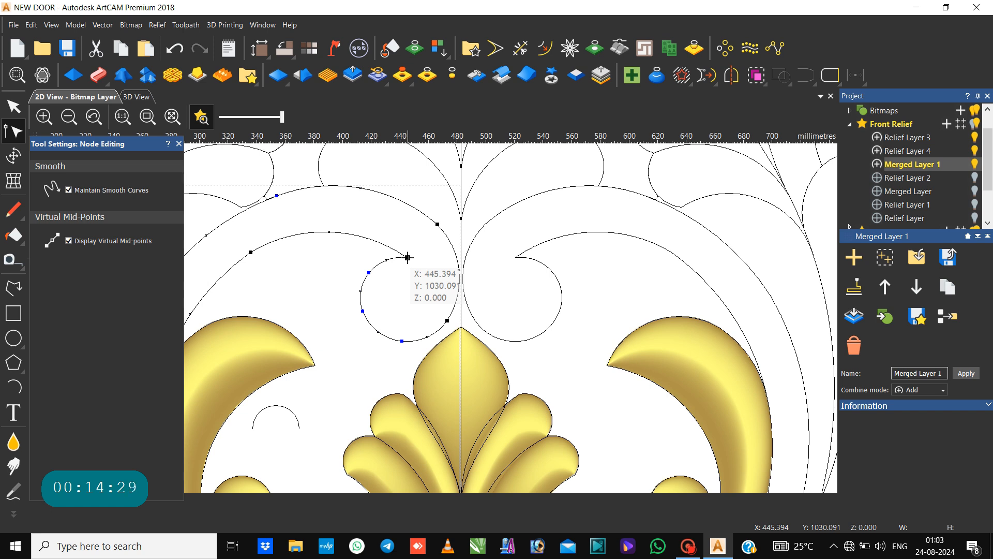
key("c")
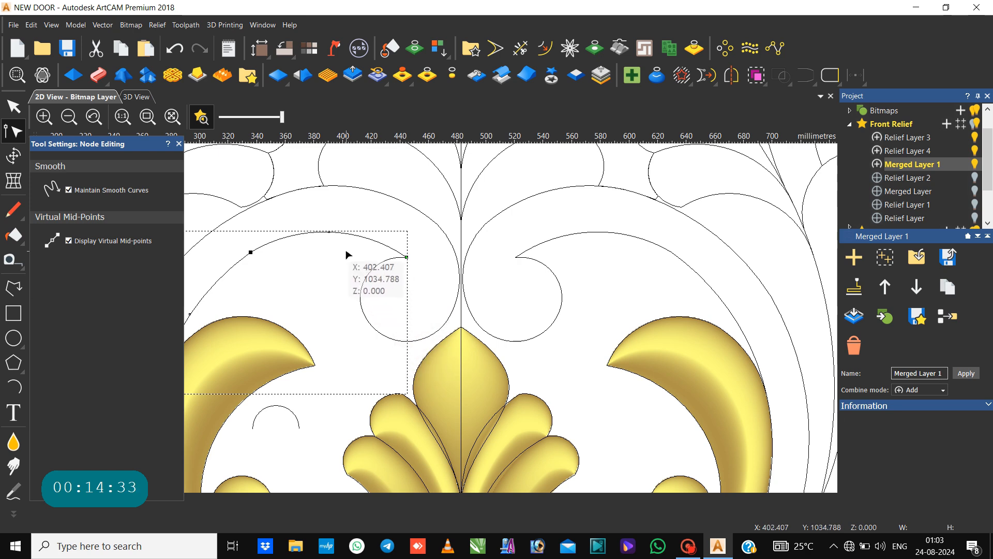
Cut the left crescent's outer edge at the node where the scroll's inner curve meets it.
scroll(347, 254, "down", 2)
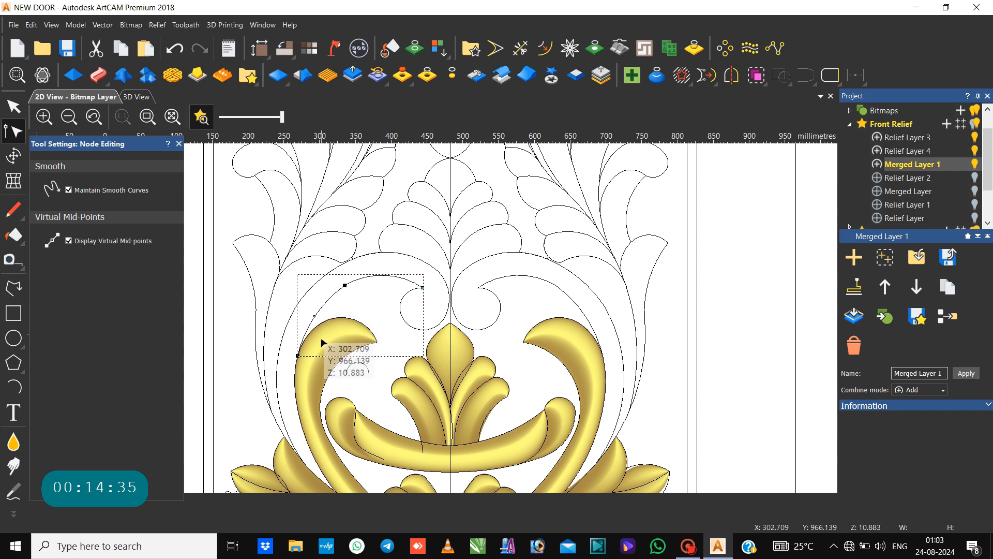
left_click(296, 400)
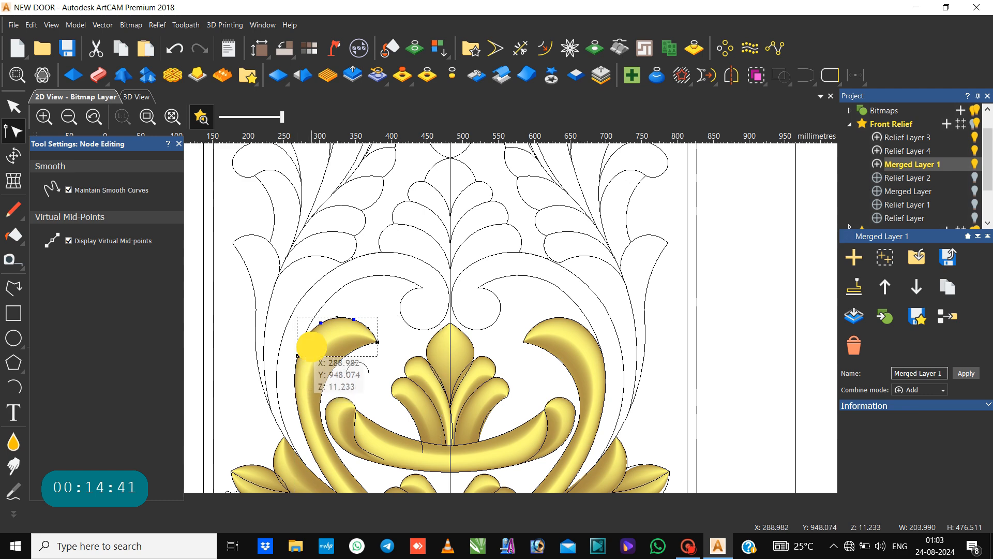
key("Escape")
Join the lower part of the left crescent's outer edge with the scroll's inner curve into one vector.
left_click(295, 379)
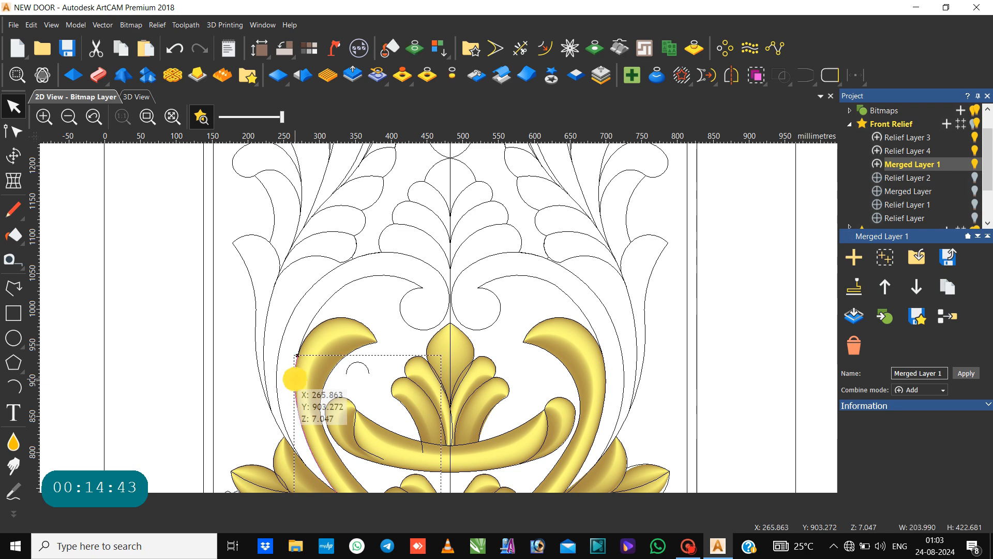
left_click(306, 328, "shift")
scroll(306, 338, "up", 5)
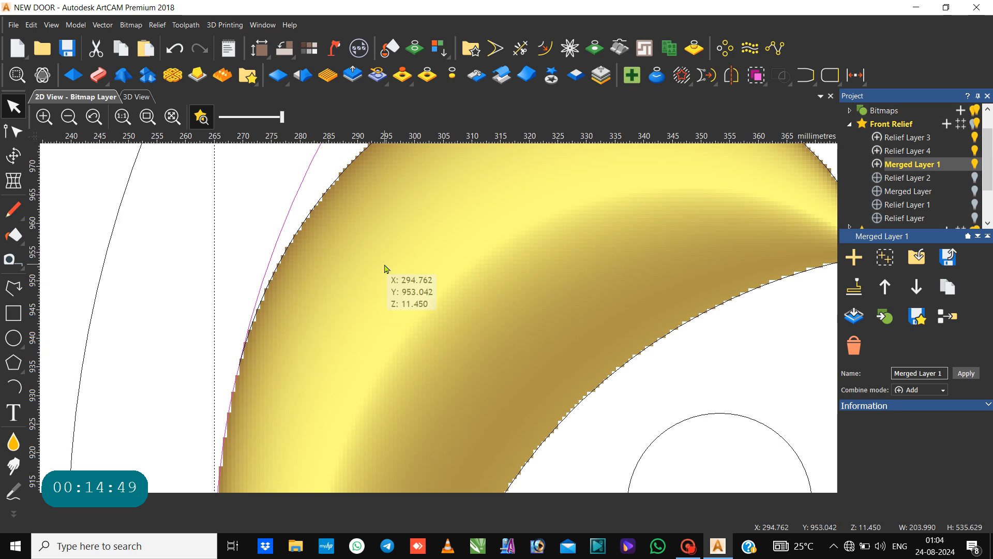
left_click(797, 77)
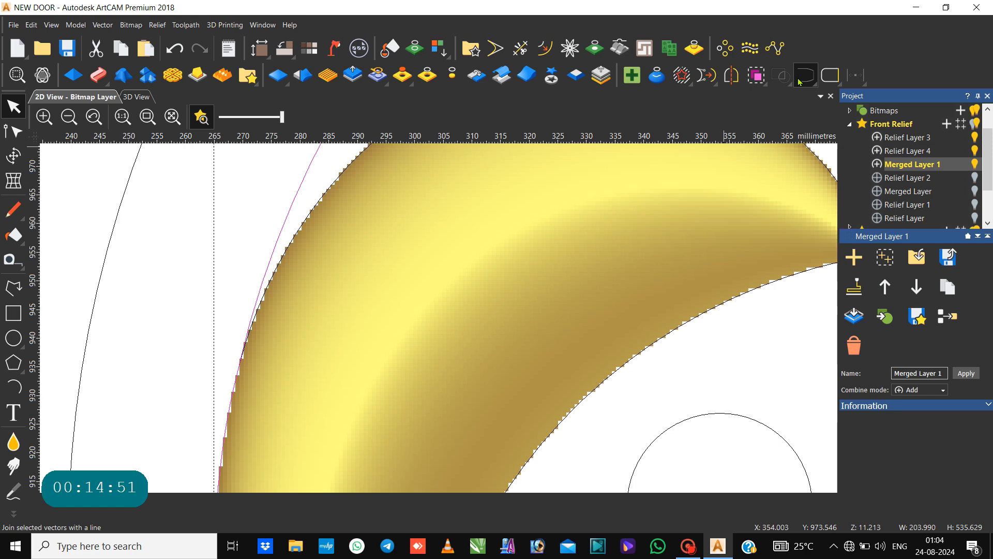
scroll(572, 215, "down", 3)
left_click(526, 225)
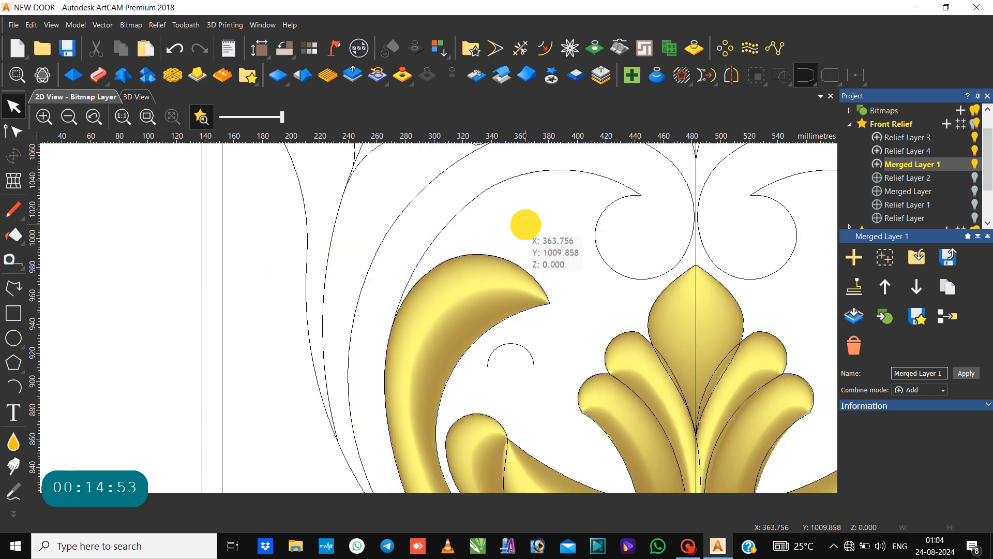
scroll(447, 233, "down", 2)
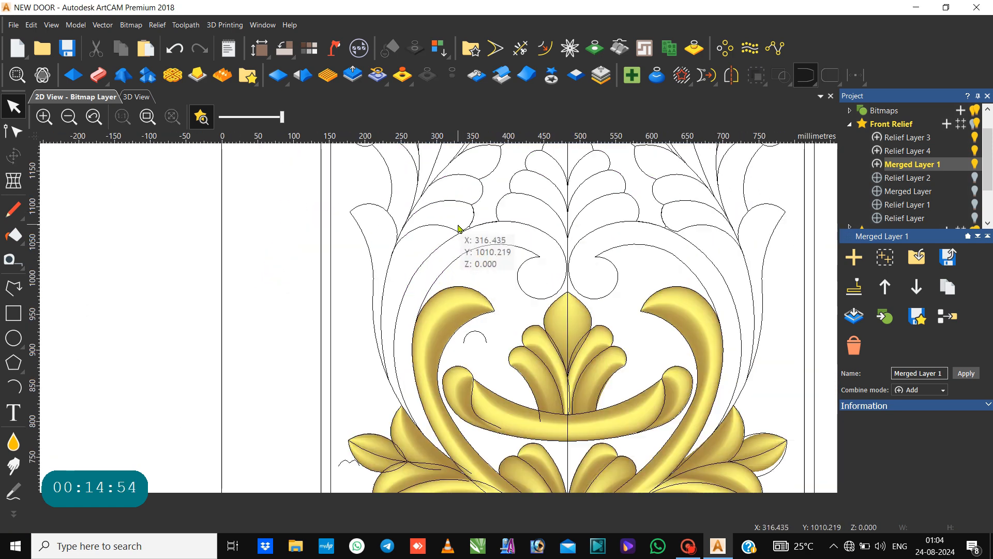
Draw a start-end-point arc of about 27 mm radius from the inner curve's tip, curling inside the left scroll's spiral.
left_click(473, 253)
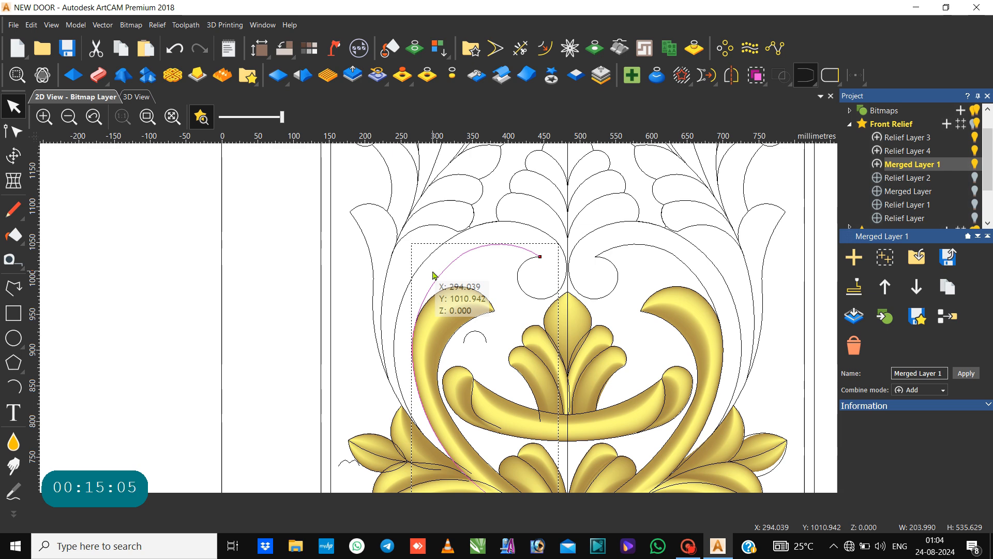
left_click(23, 386)
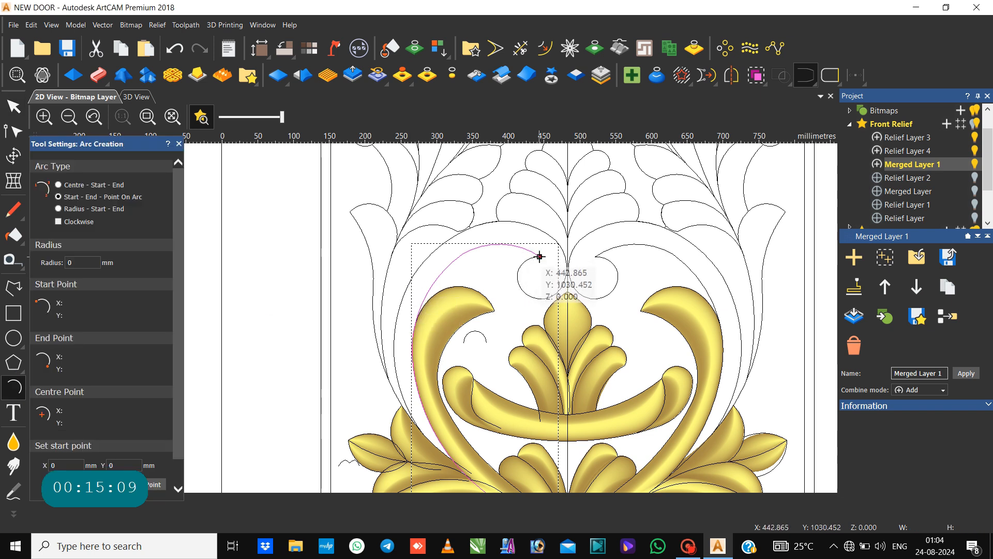
left_click(539, 256)
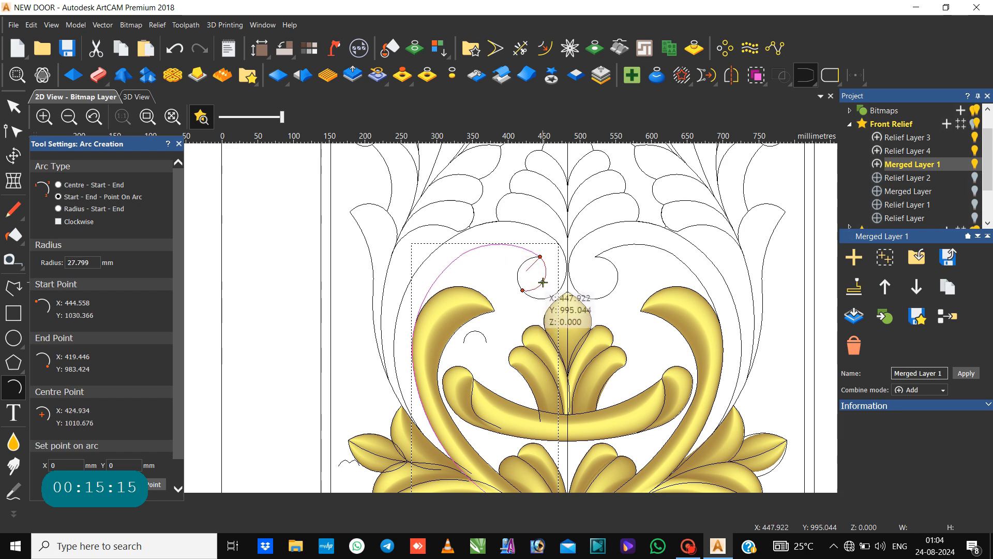
left_click(543, 283)
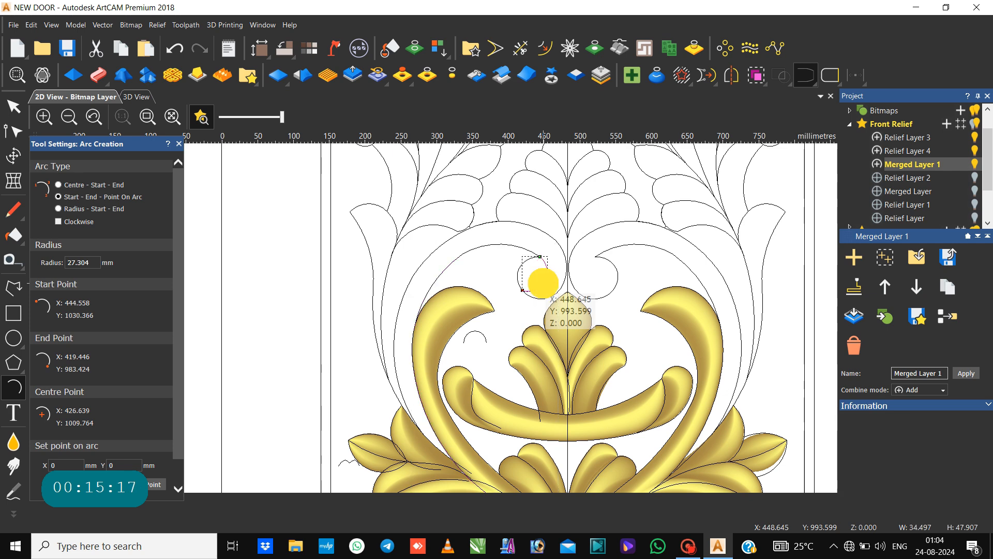
key("Escape")
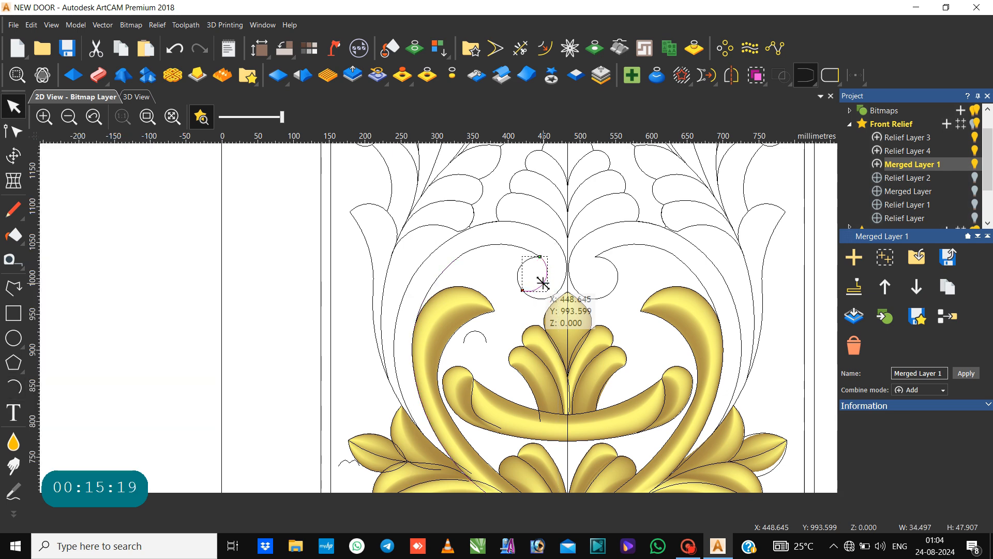
Join the spiral arc to the left scroll's inner curve to form a single inner rail.
left_click(525, 248)
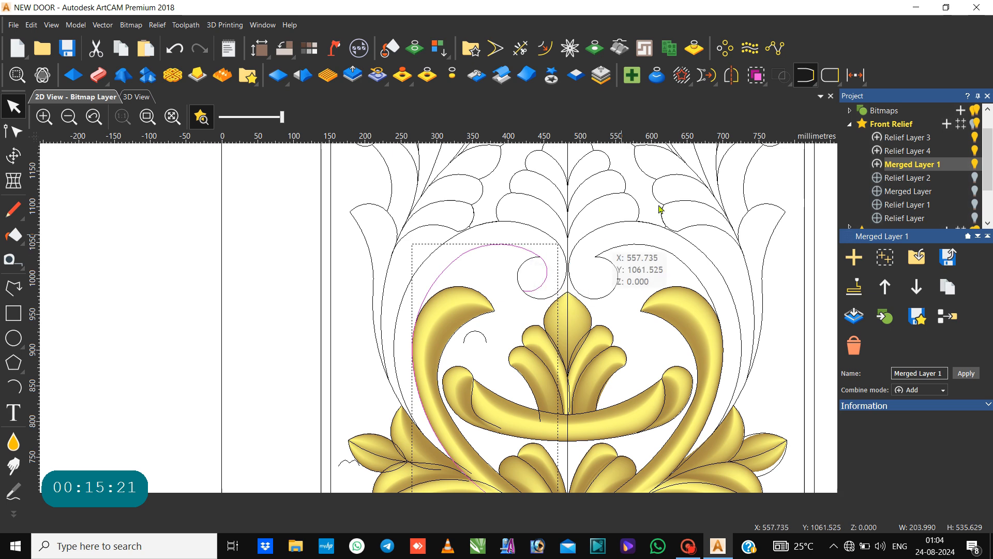
left_click(802, 76)
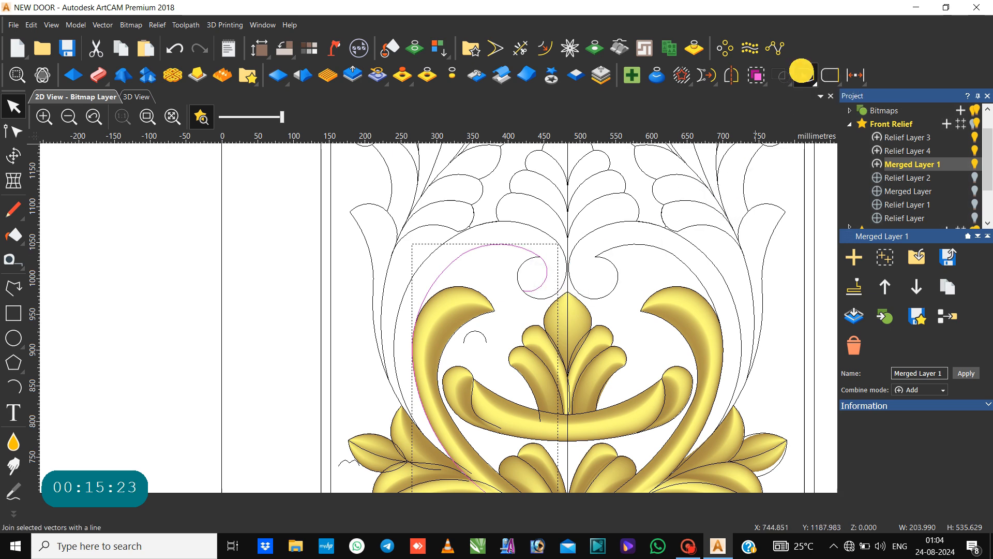
left_click(485, 274)
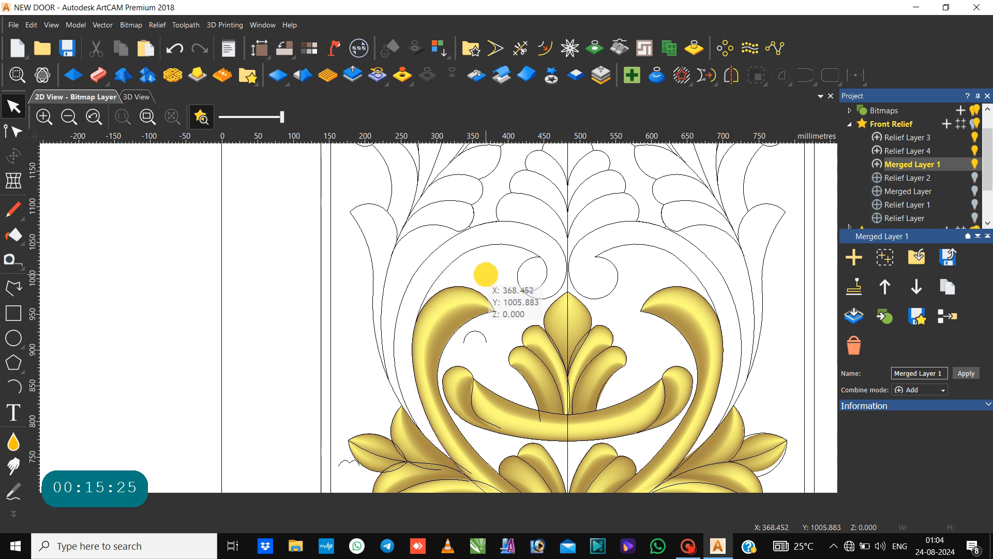
Cut the left scroll's inner rail near its lower end, where it passes beside the leaf.
left_click(429, 256)
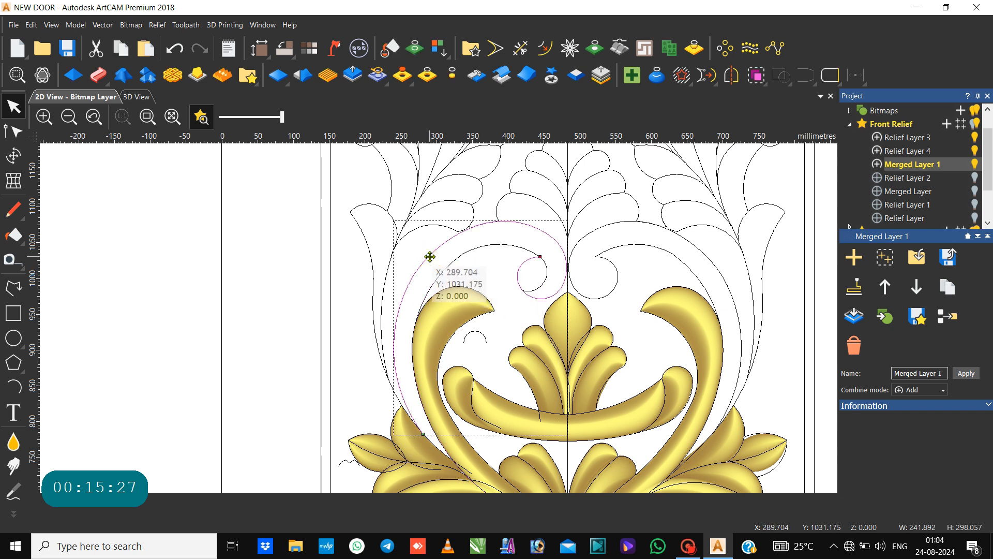
left_click(442, 274, "shift")
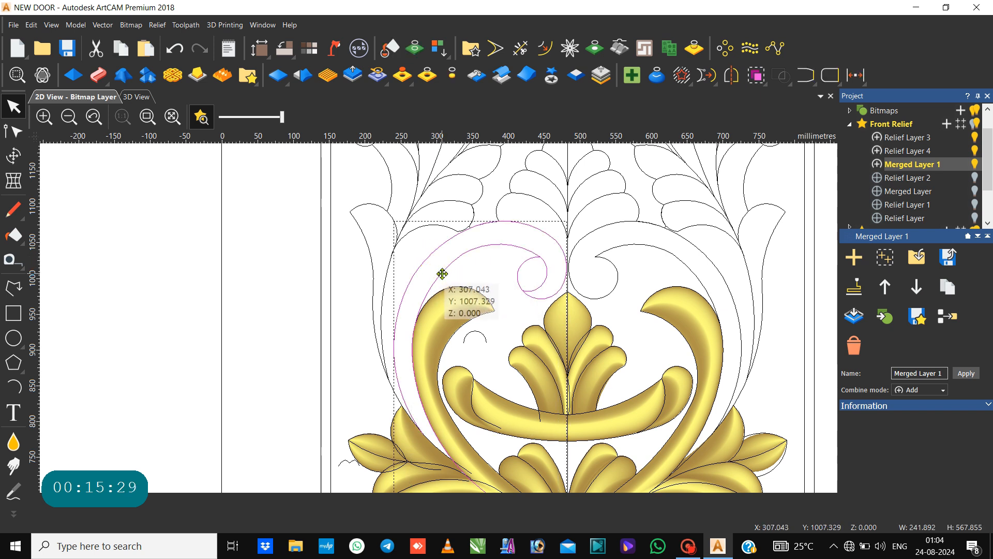
left_click(444, 336)
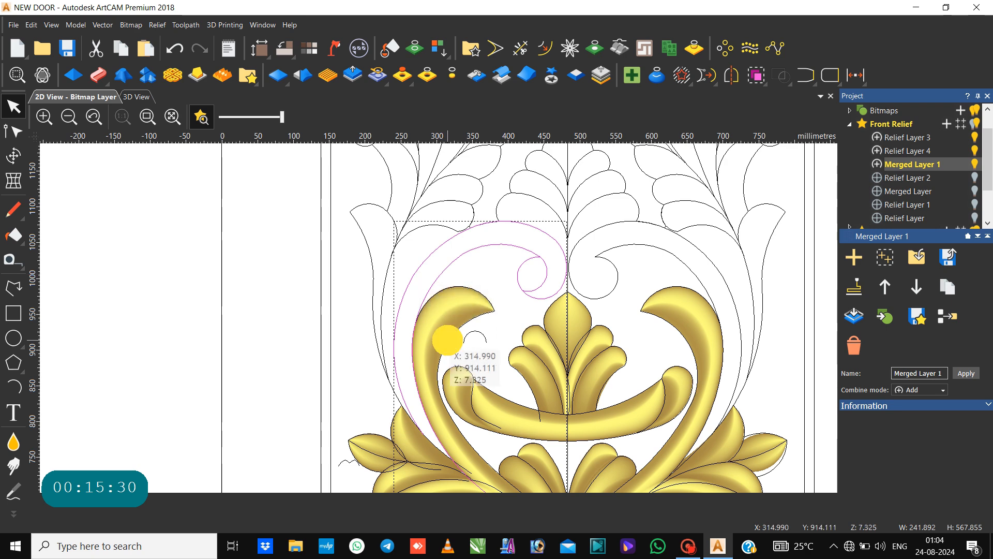
left_click(415, 399)
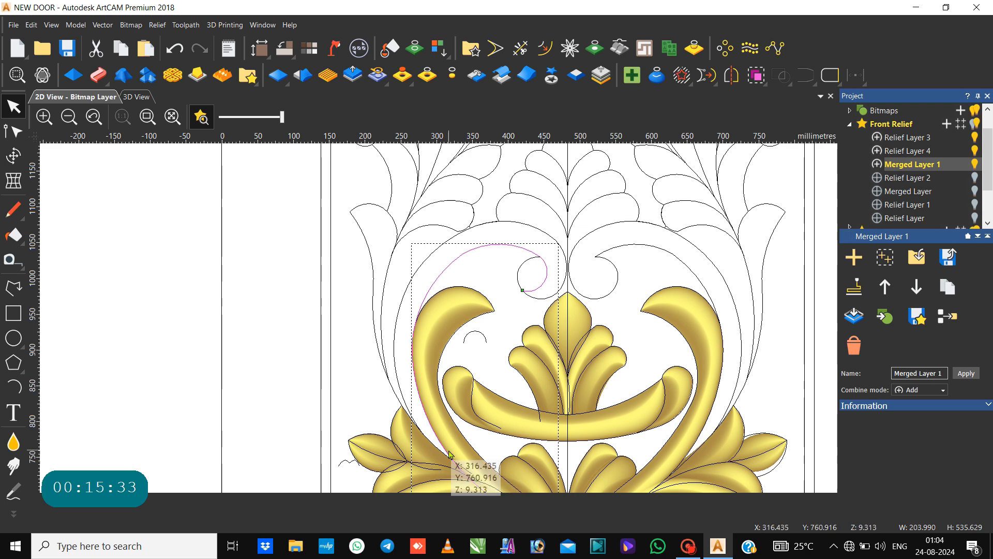
scroll(449, 454, "up", 2)
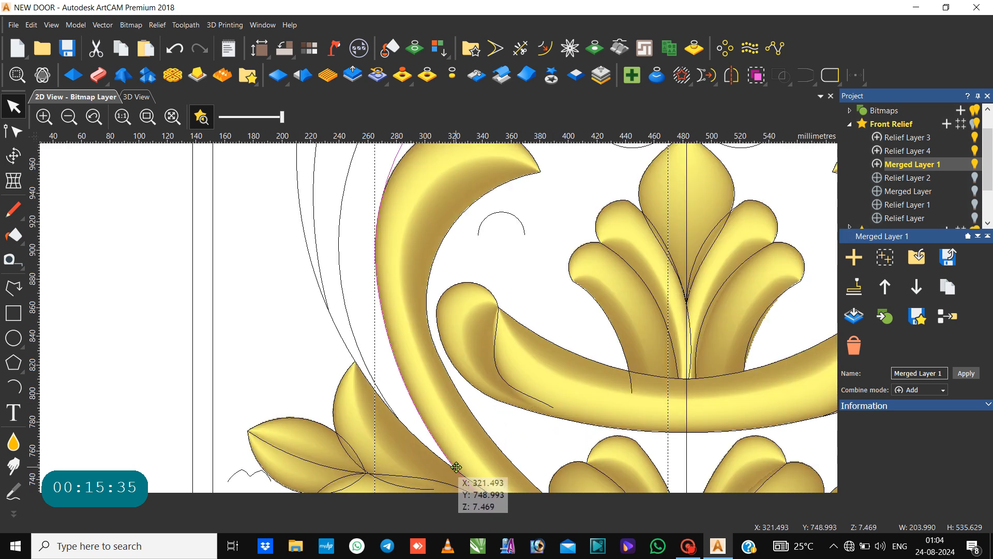
key("n")
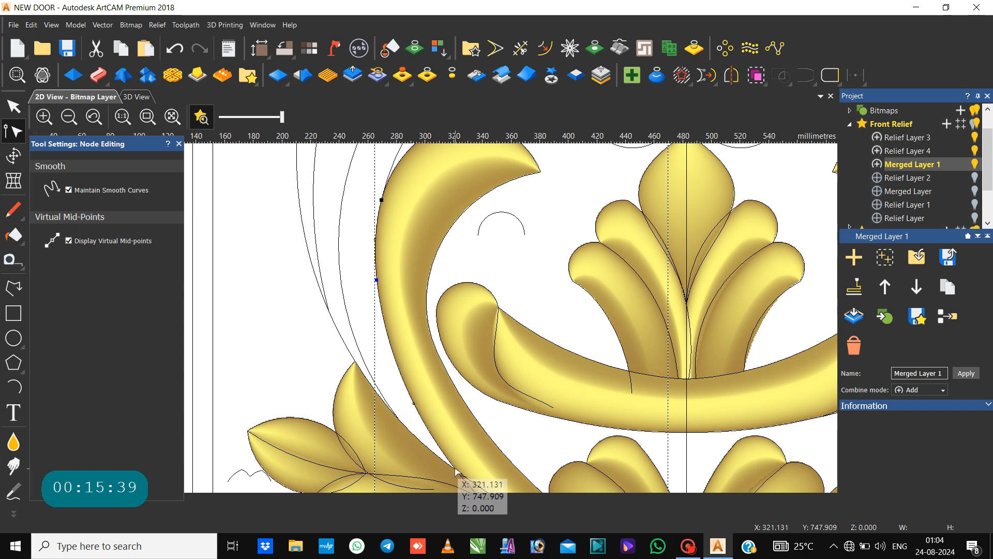
left_click(456, 450)
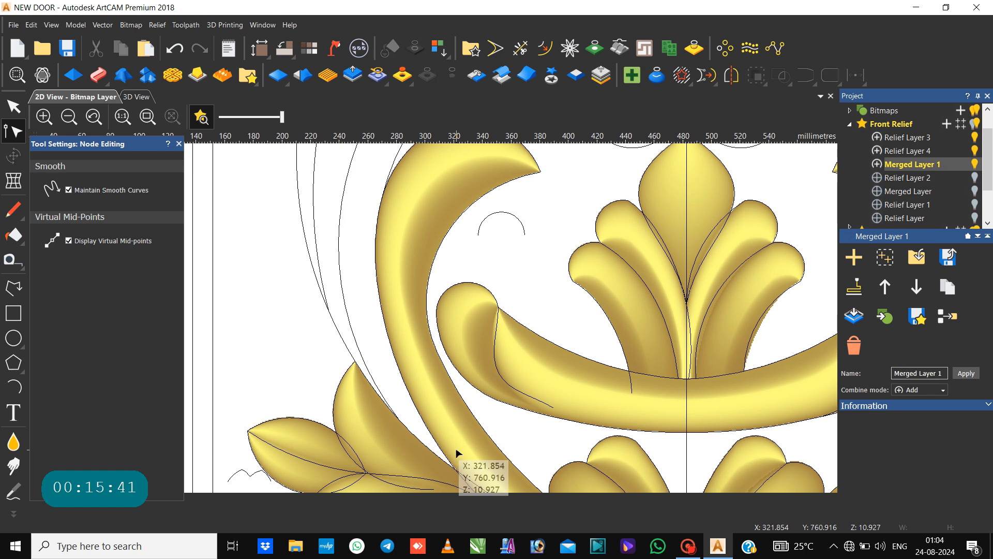
key("n")
Select the inner and outer scroll rails together and examine how their lower ends meet the leaf.
left_click(412, 396)
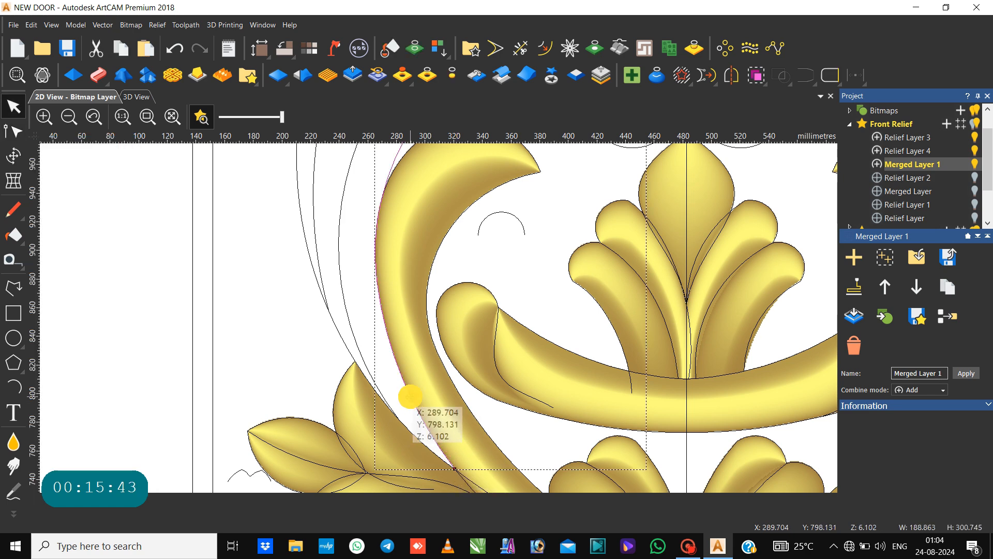
scroll(411, 396, "down", 2)
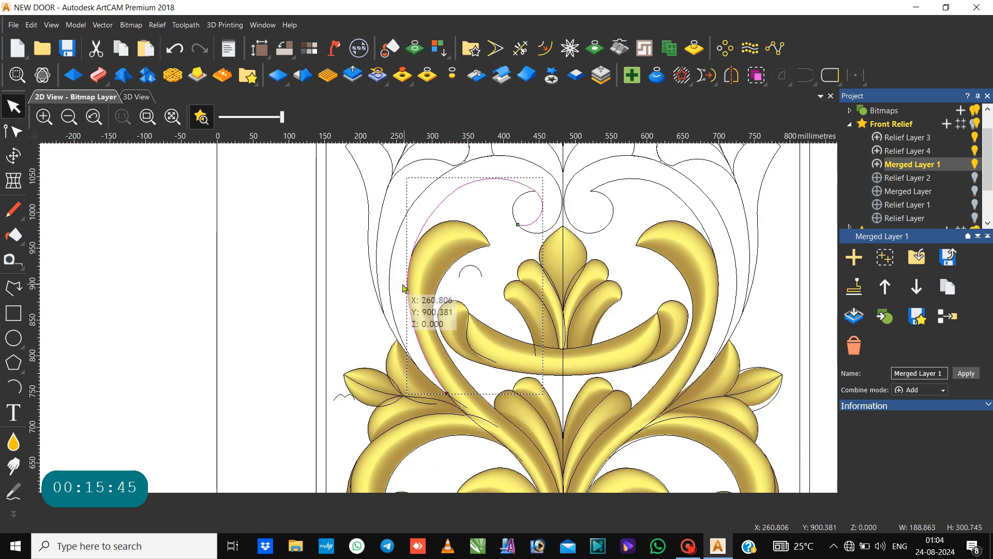
left_click(389, 294, "shift")
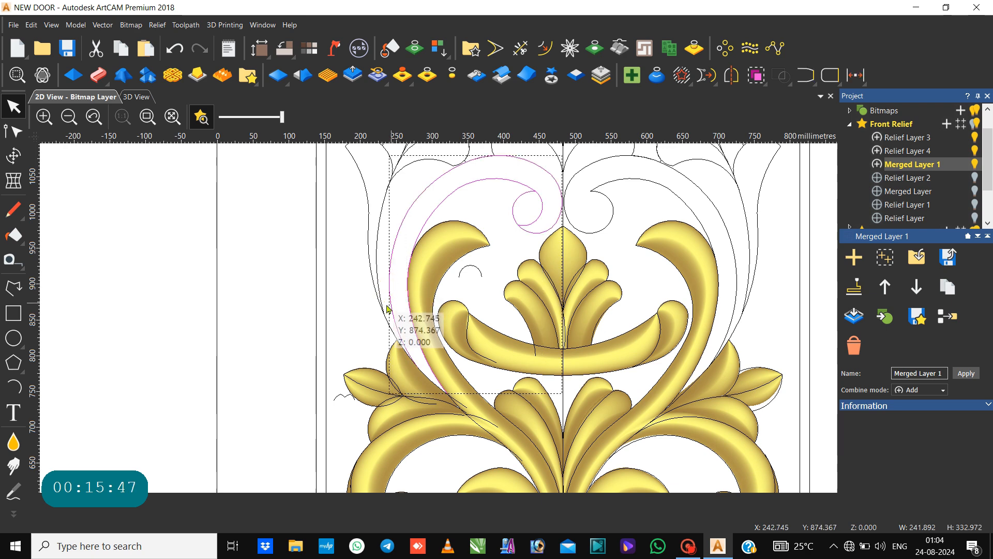
scroll(429, 357, "up", 2)
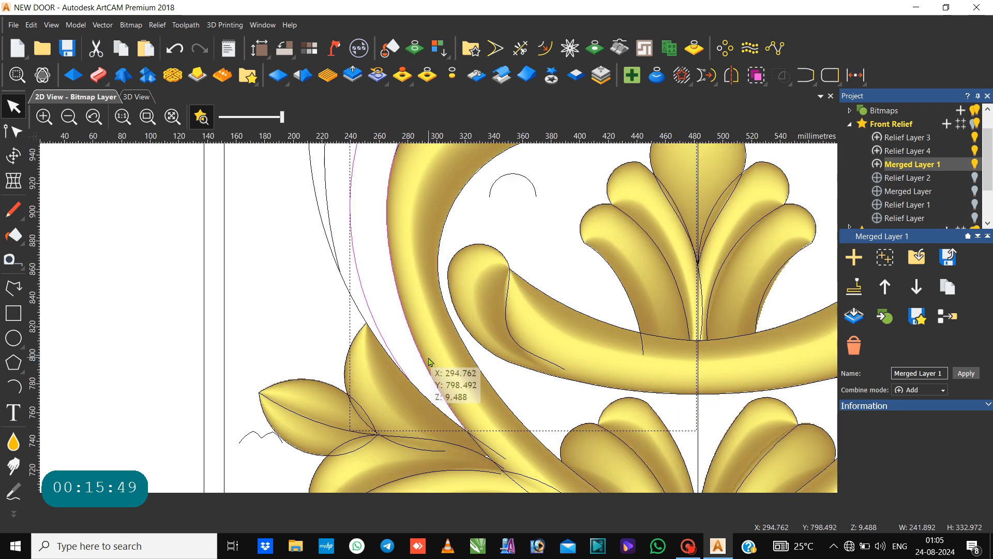
left_click(415, 359)
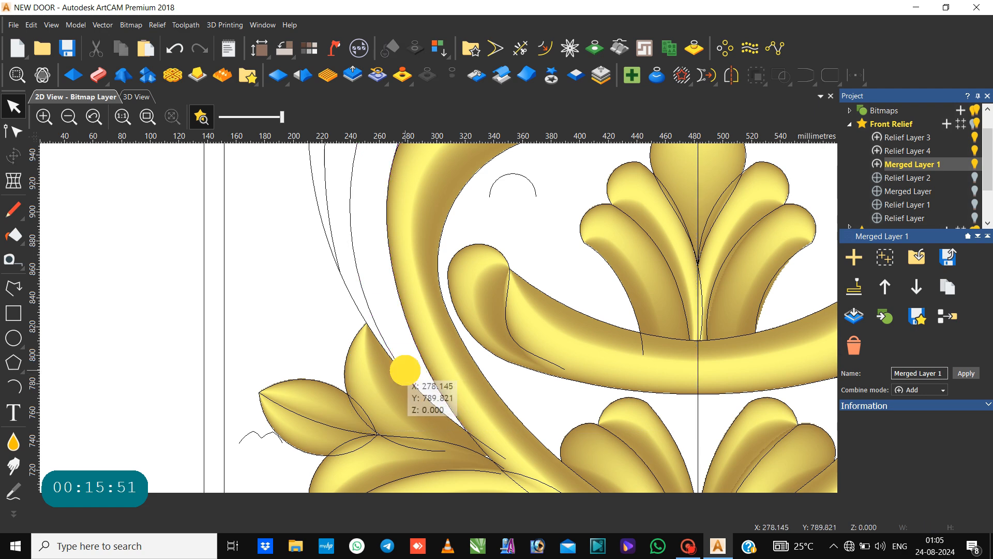
Draw a start-end-point arc about 38 mm wide and 33 mm high from the outer scroll rail's lower end along the leaf to the stem.
double_click(406, 373)
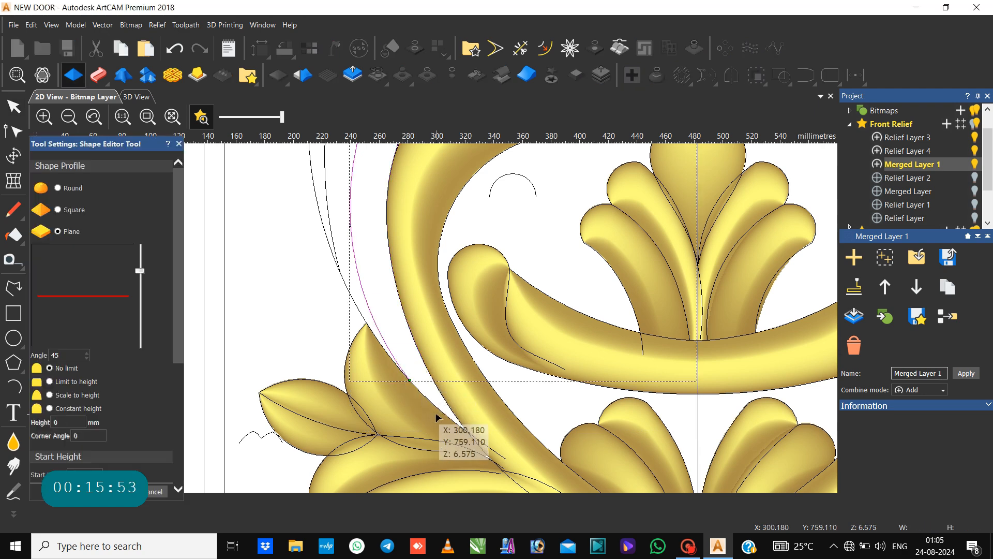
left_click(179, 144)
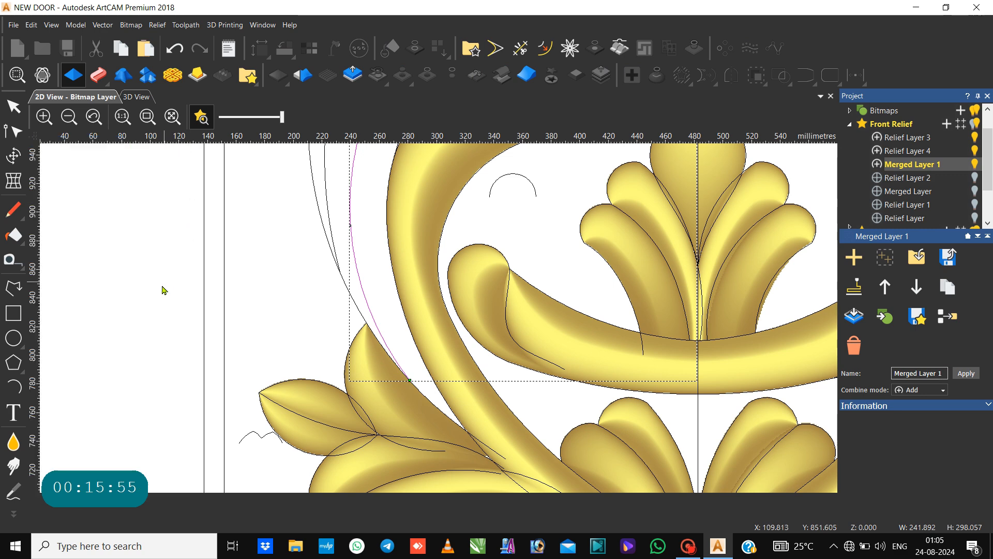
left_click(14, 387)
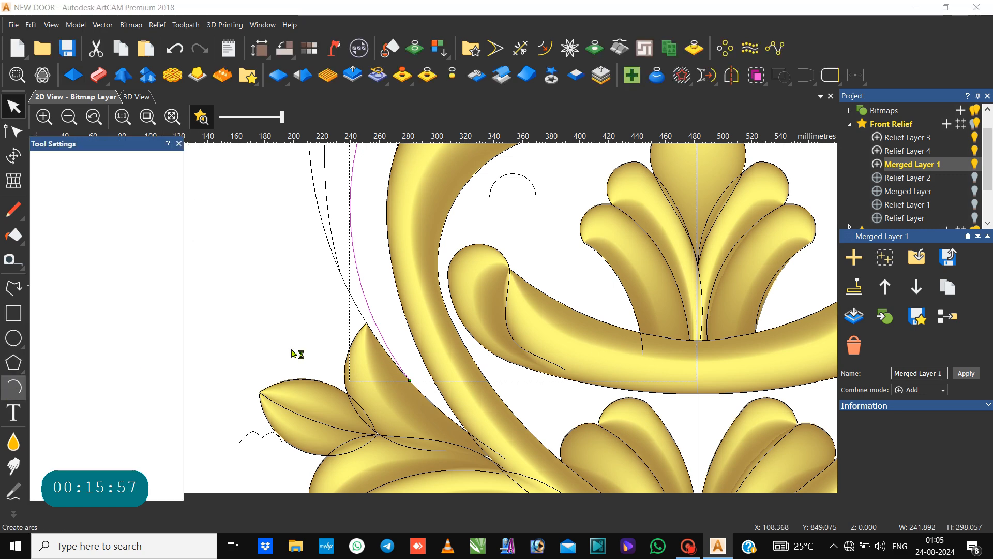
left_click(410, 380)
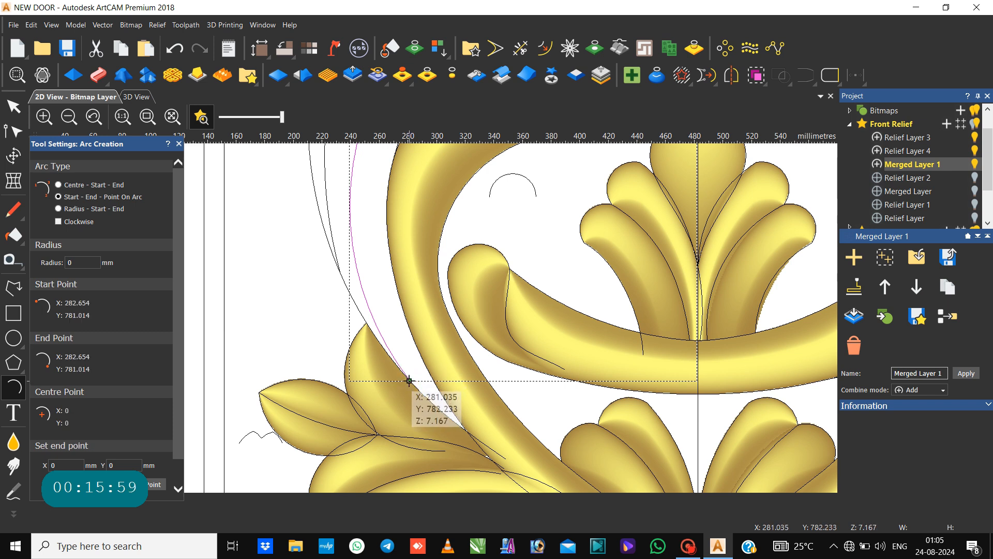
left_click(466, 431)
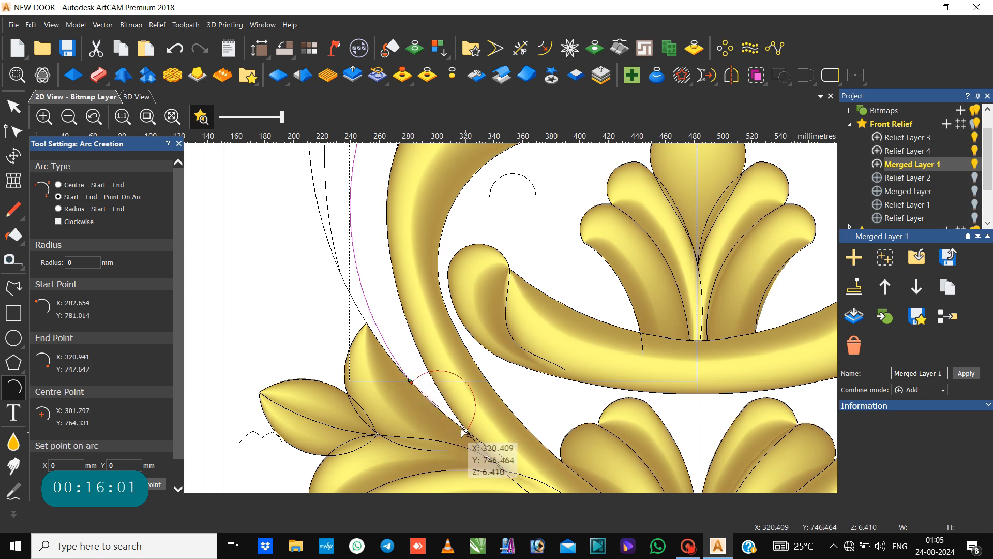
left_click(439, 409)
key("Escape")
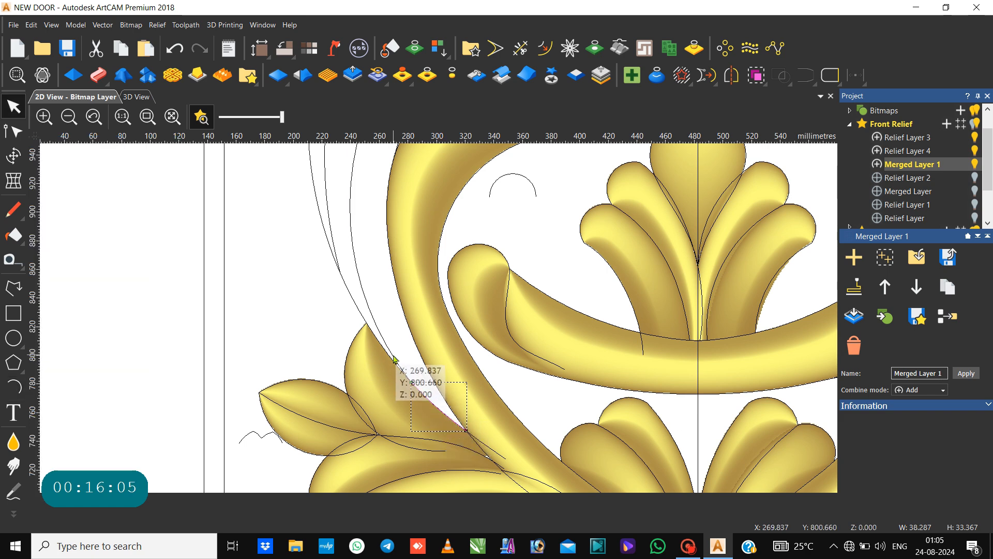
Join the new arc to the left scroll's outer rail to form one continuous vector.
left_click(408, 377)
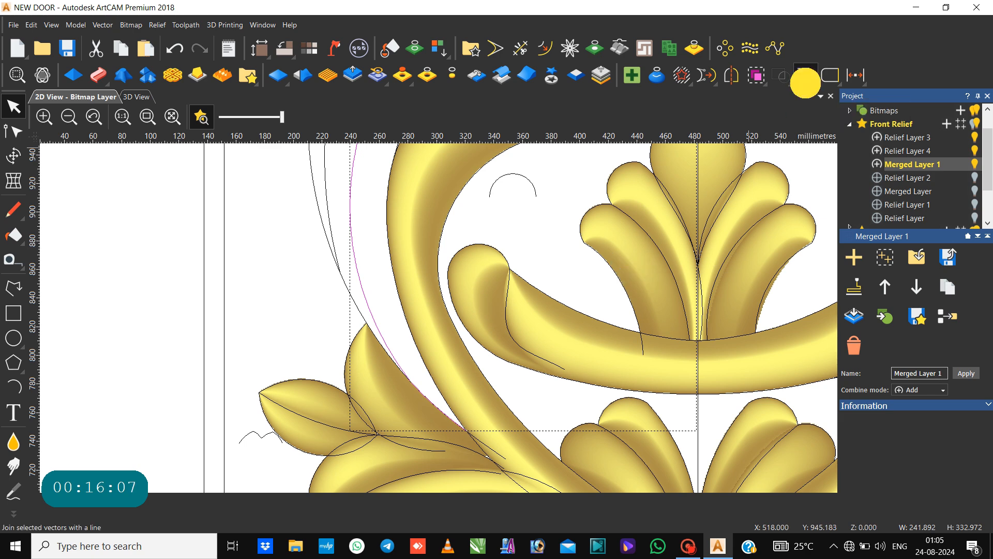
left_click(805, 75)
left_click(484, 244)
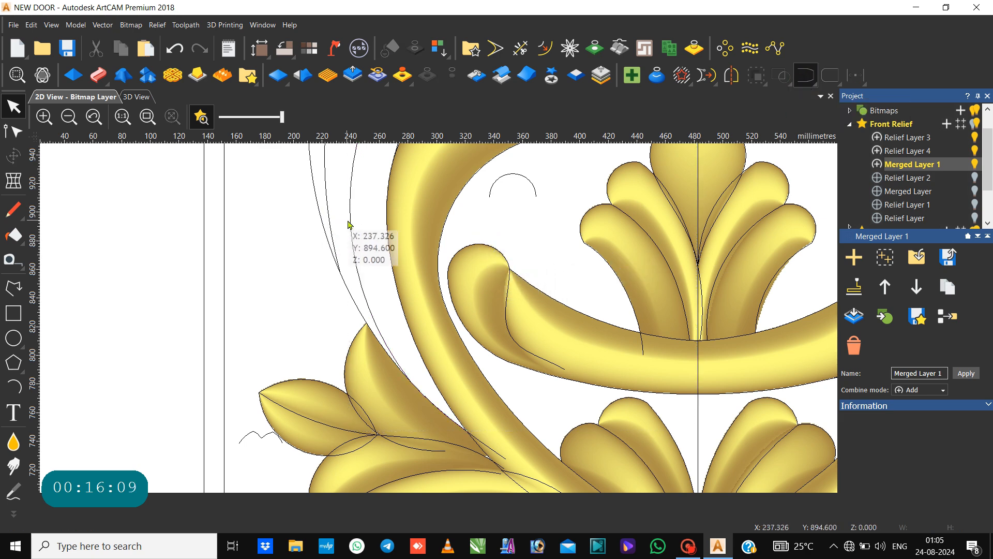
Cut the left scroll's outer rail at the spiral, where it meets the inner rail's tip.
scroll(352, 225, "down", 2)
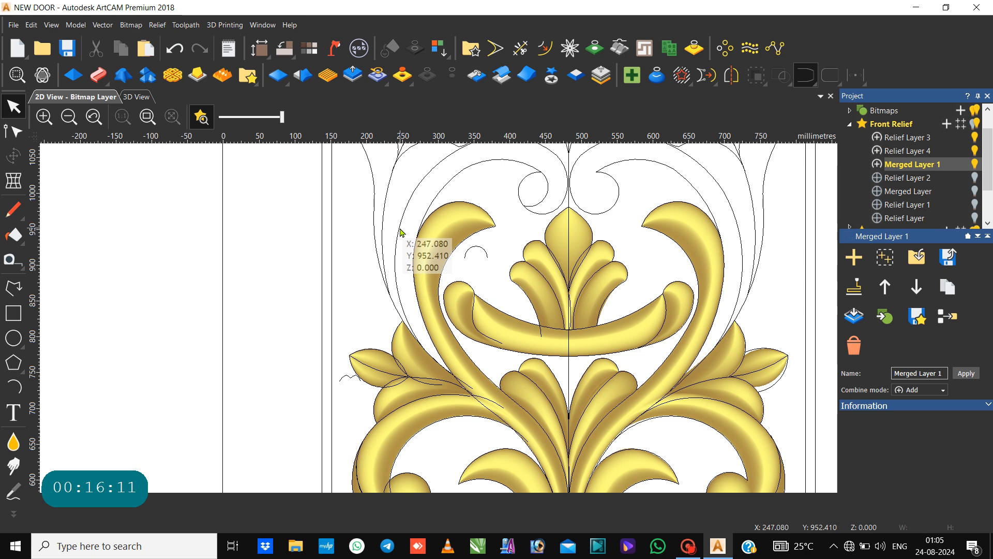
left_click(401, 228)
left_click(423, 217, "shift")
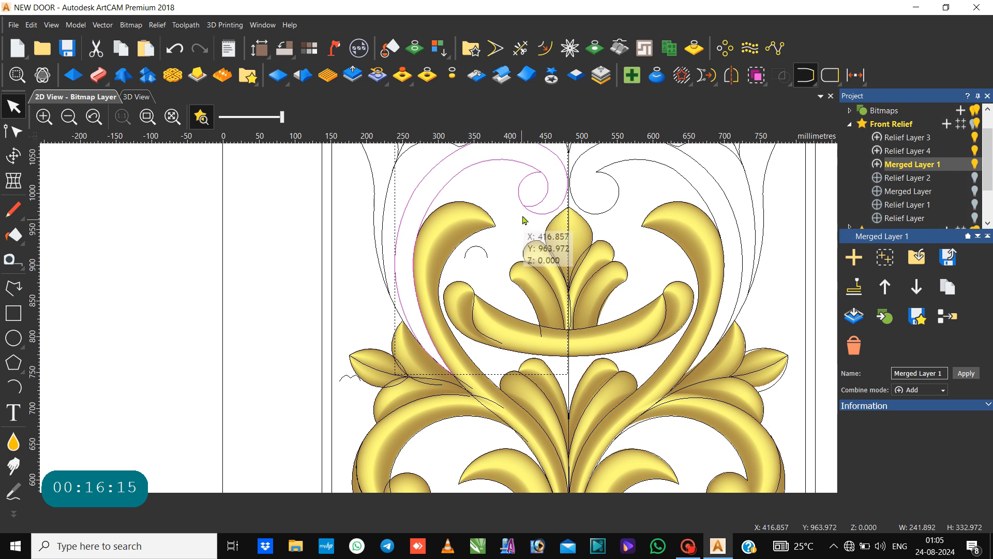
left_click(551, 204)
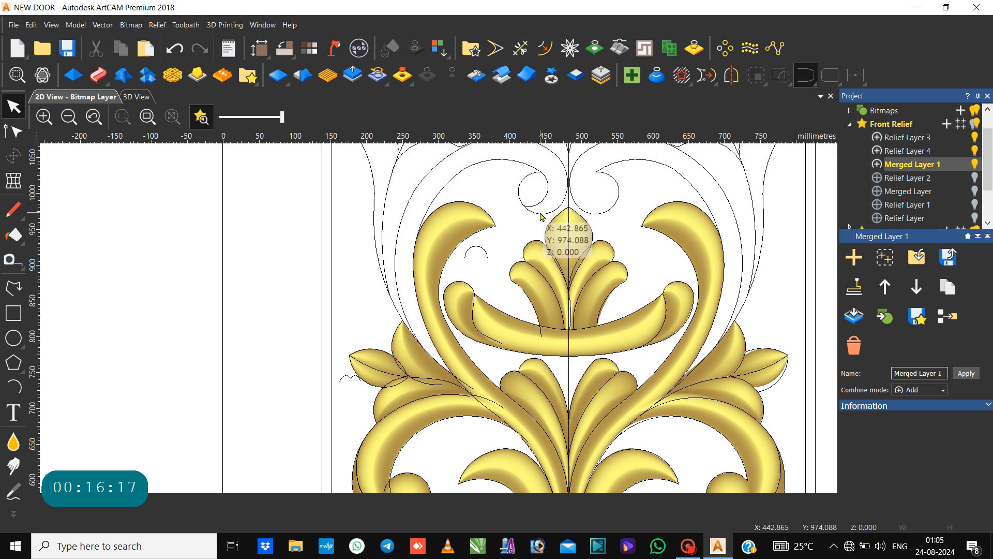
left_click(539, 214)
scroll(526, 210, "up", 2)
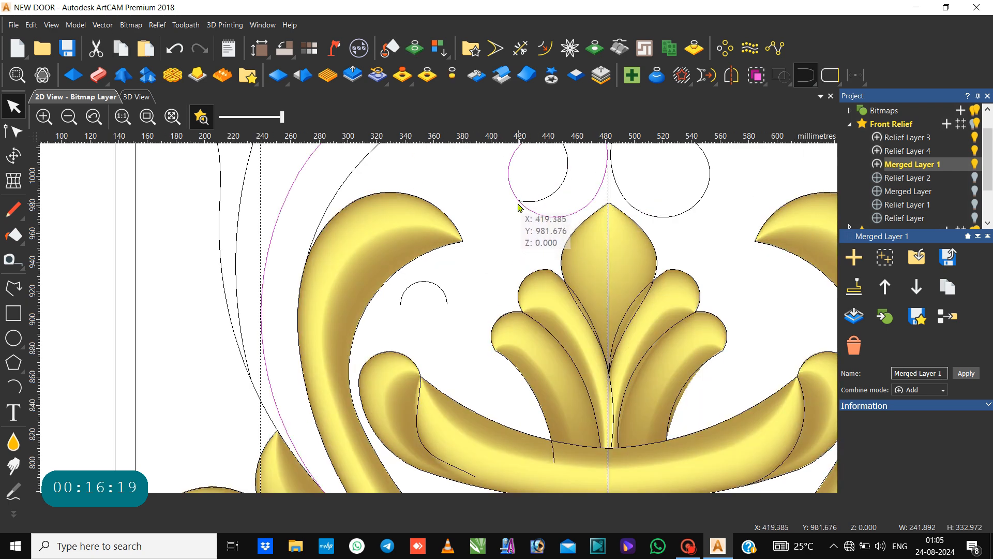
double_click(518, 201)
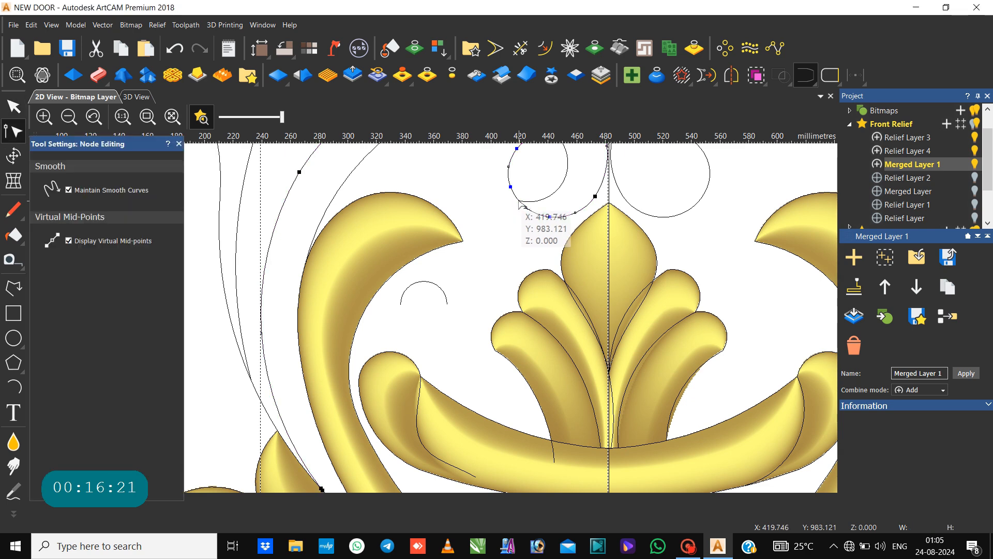
left_click(516, 206)
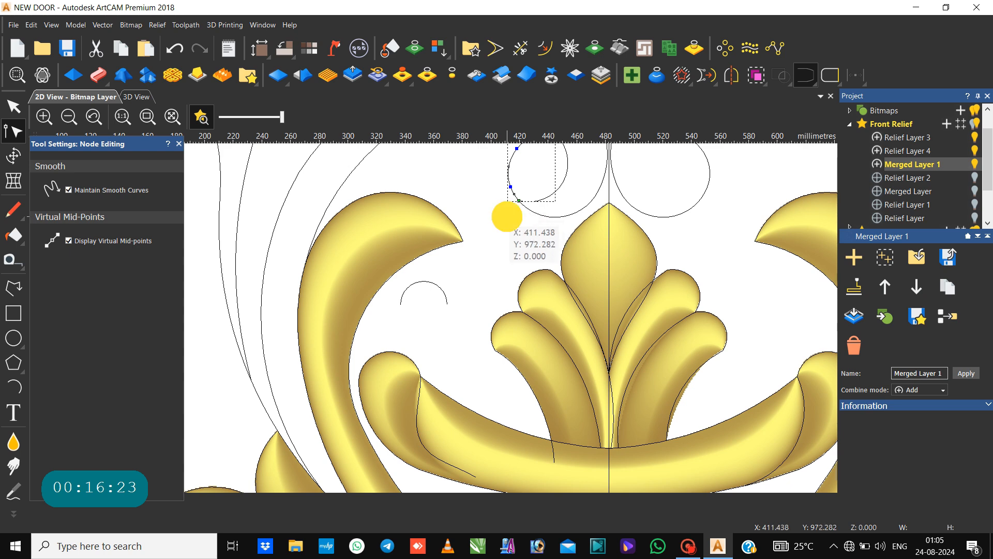
left_click(515, 207)
scroll(515, 207, "down", 2)
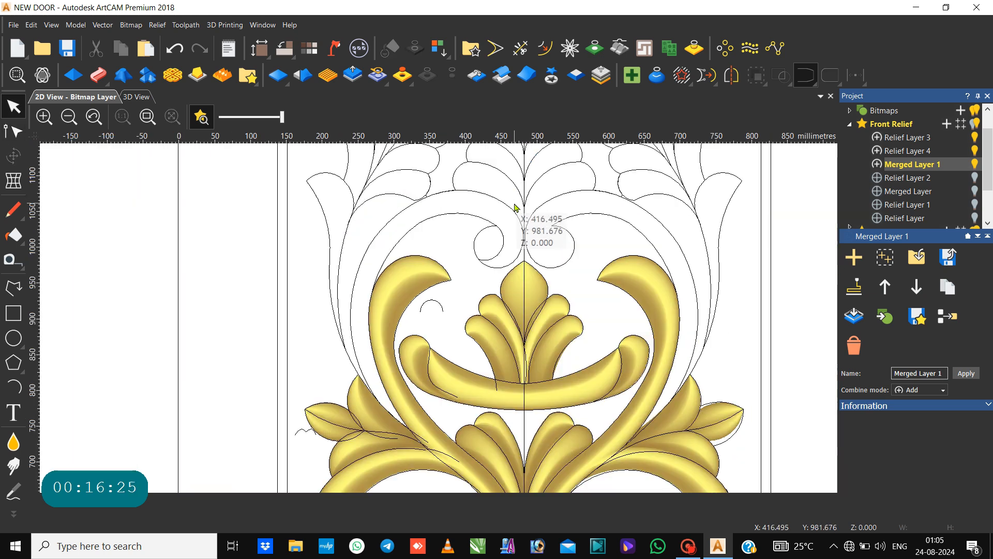
Set up a two rail sweep with the left scroll's inner and outer rails, and reverse the inner first rail to align their directions.
left_click(458, 213)
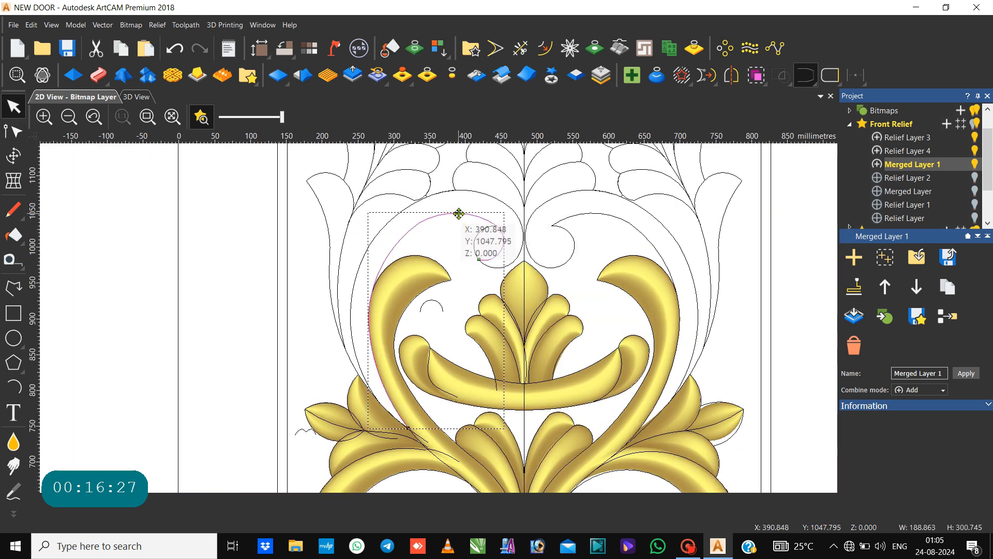
left_click(403, 210, "shift")
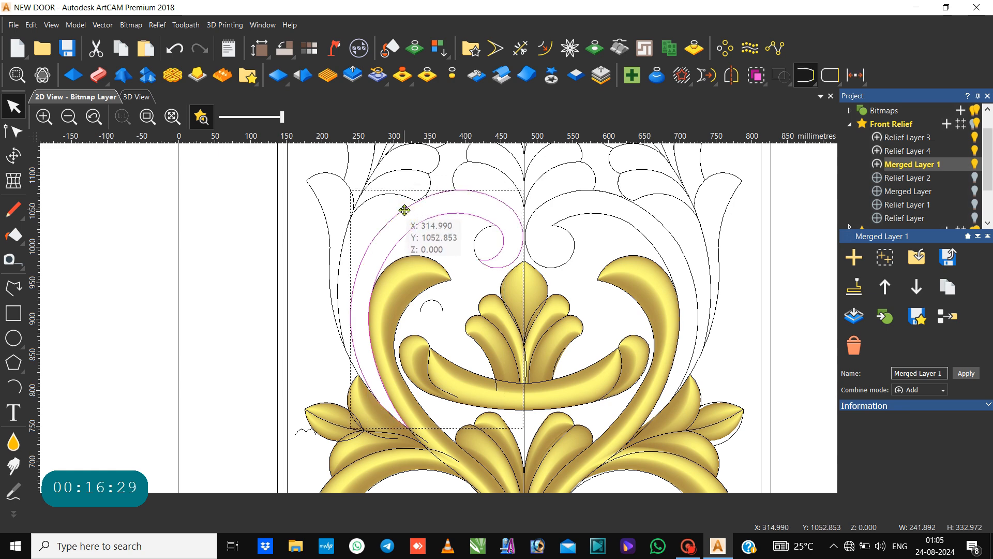
left_click(90, 79)
scroll(442, 284, "down", 3)
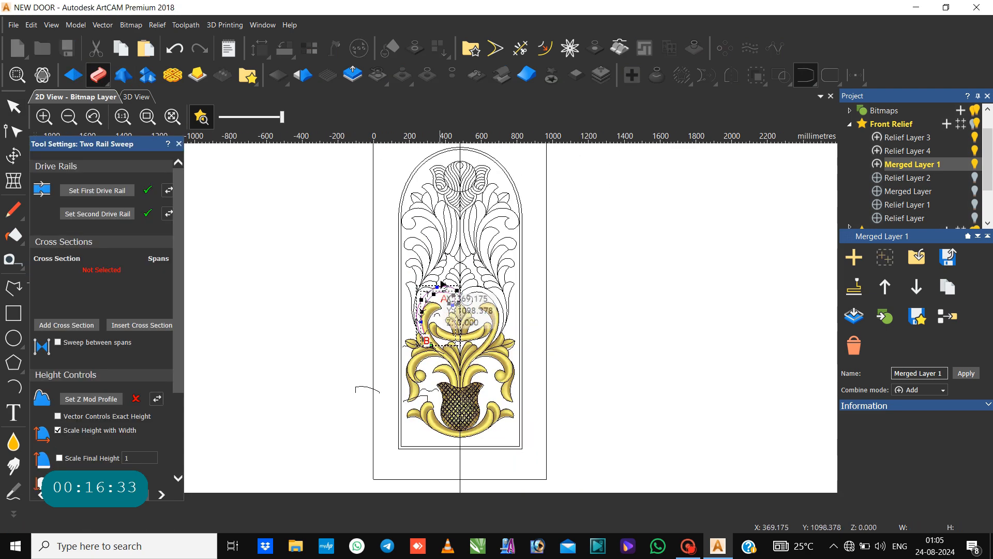
scroll(443, 298, "up", 4)
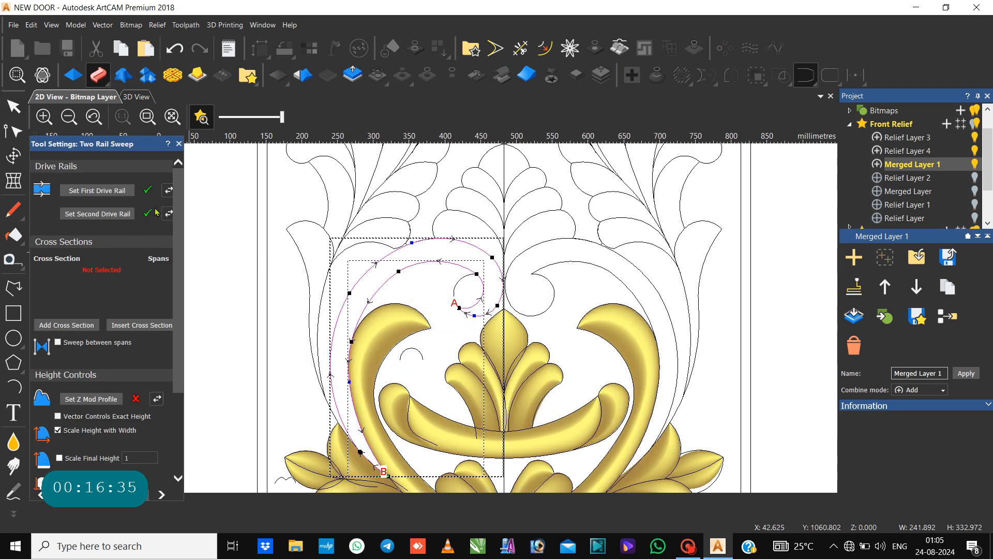
left_click(170, 192)
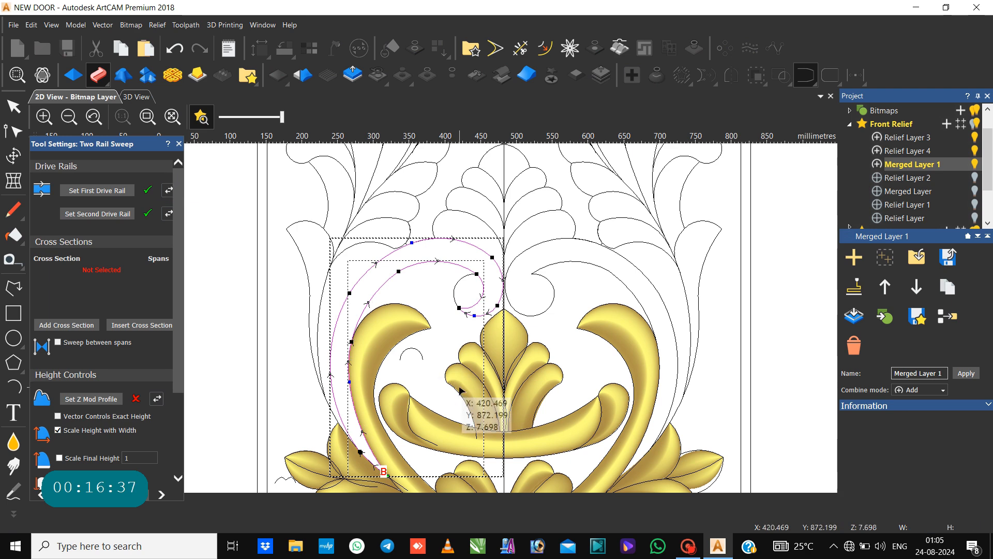
scroll(443, 404, "down", 2)
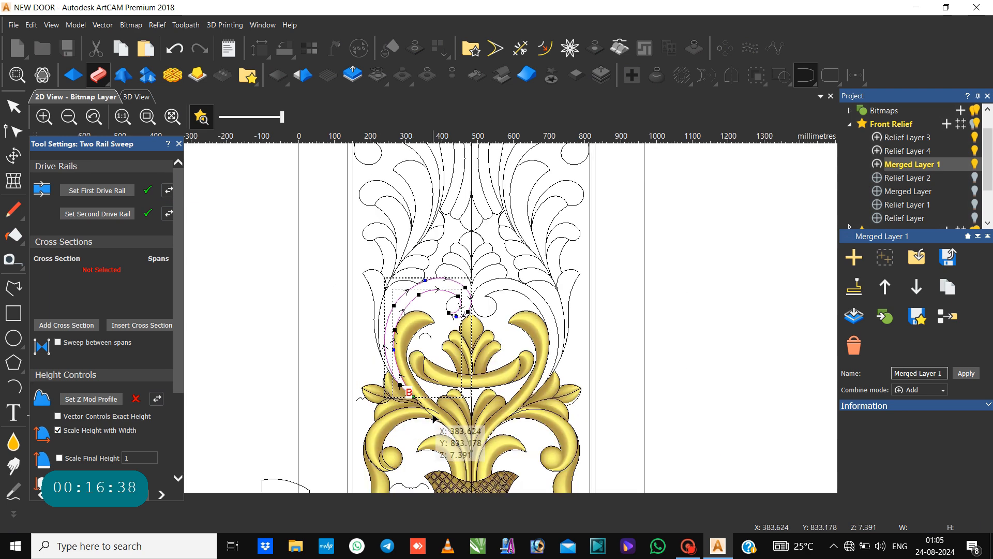
left_click(396, 485)
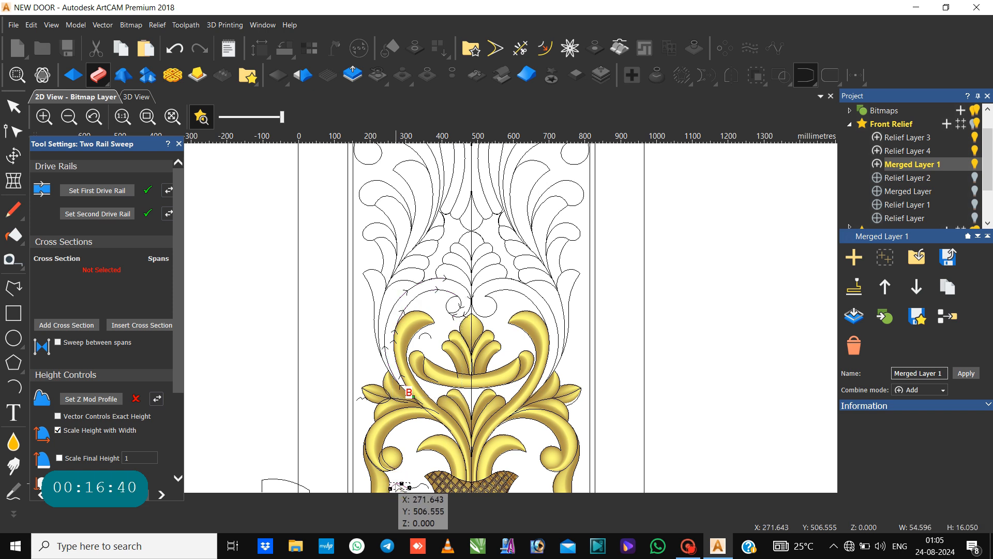
left_click(68, 325)
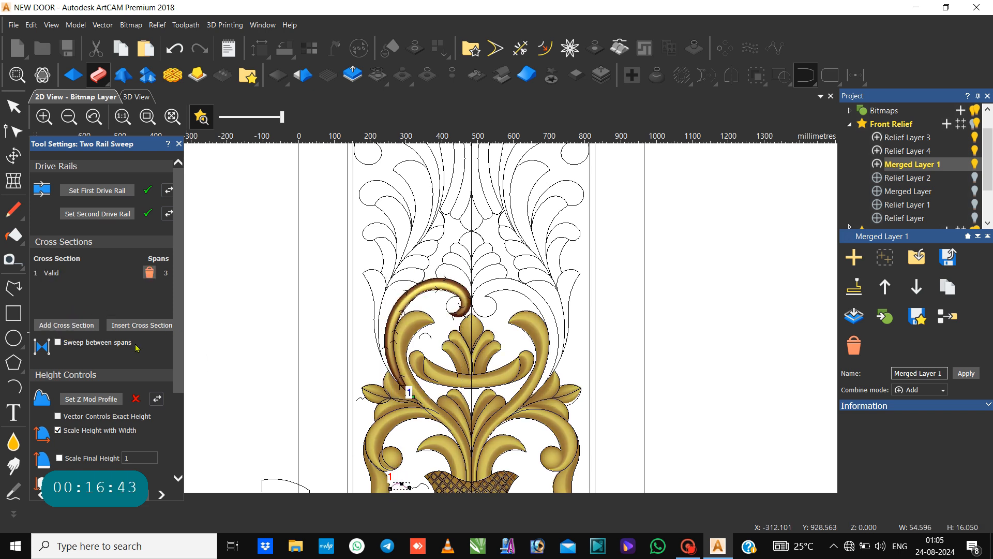
left_click(148, 269)
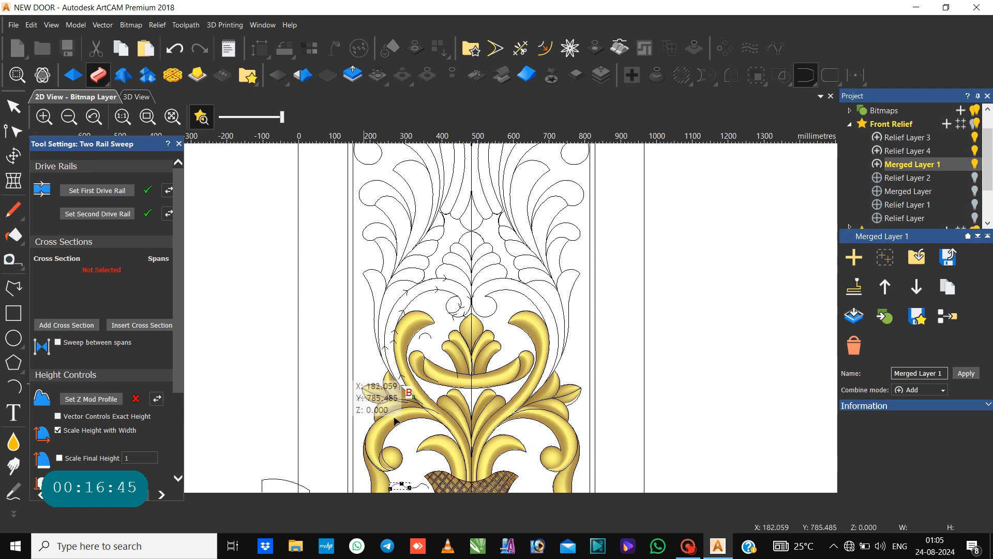
Select the wavy profile vector beside the basket as the cross section for the scroll's sweep.
left_click(419, 488)
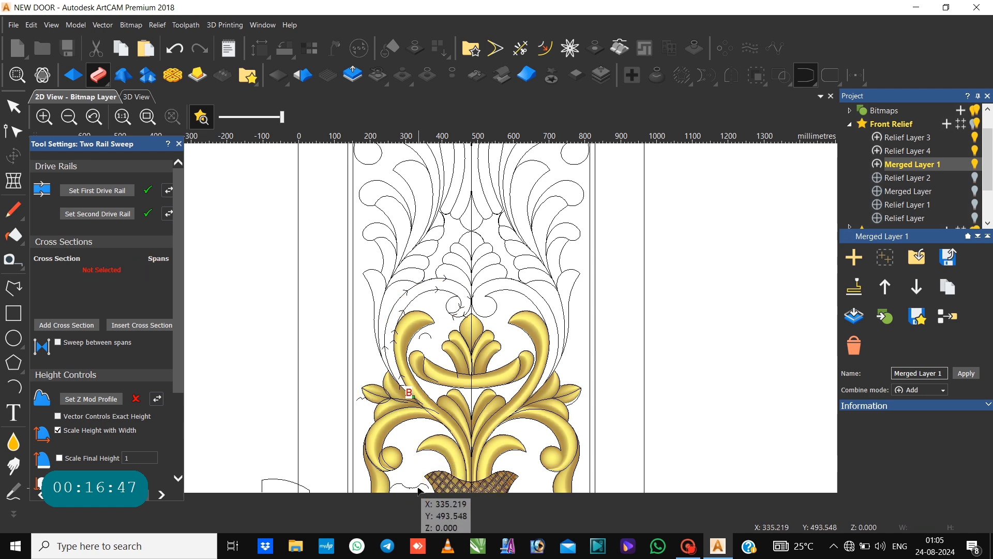
left_click(418, 487)
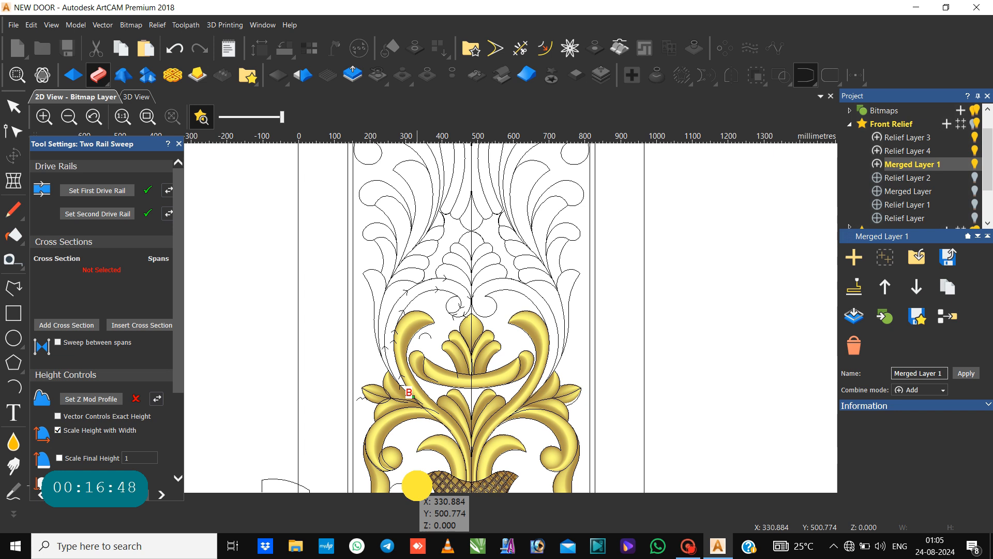
Add the selected profile as the sweep's cross section, with scaled final height 6, start height 6 mm and Merge High combining.
left_click(76, 326)
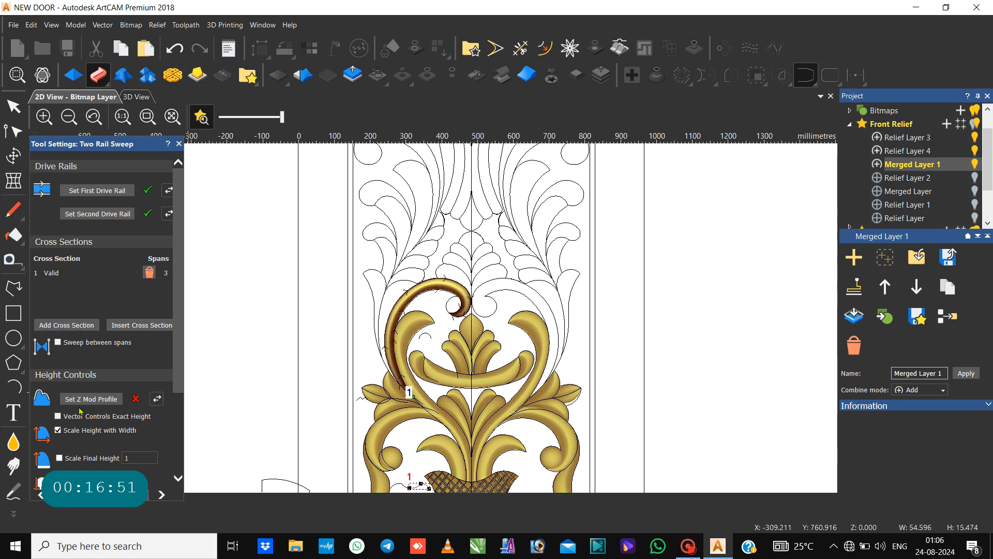
scroll(80, 414, "down", 1)
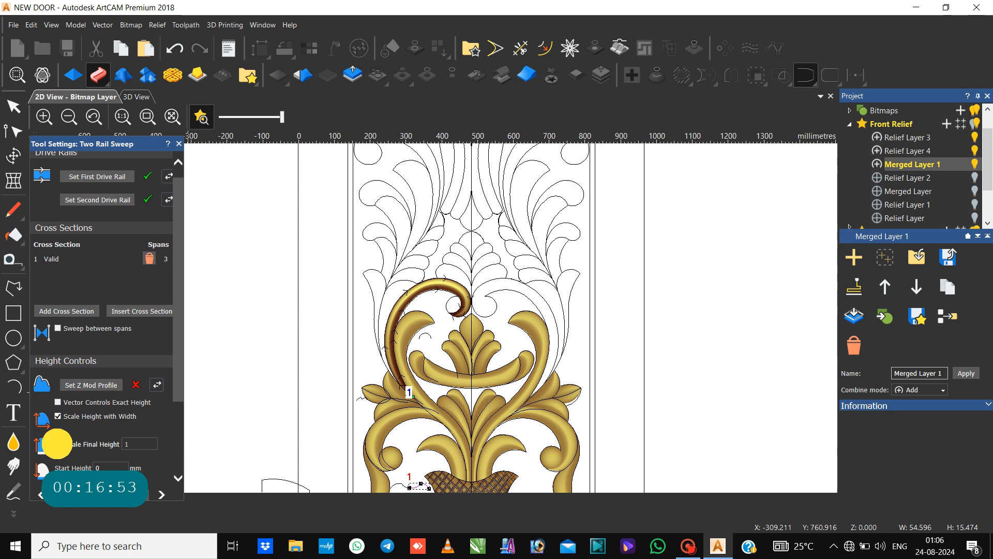
left_click(57, 444)
left_click(56, 416)
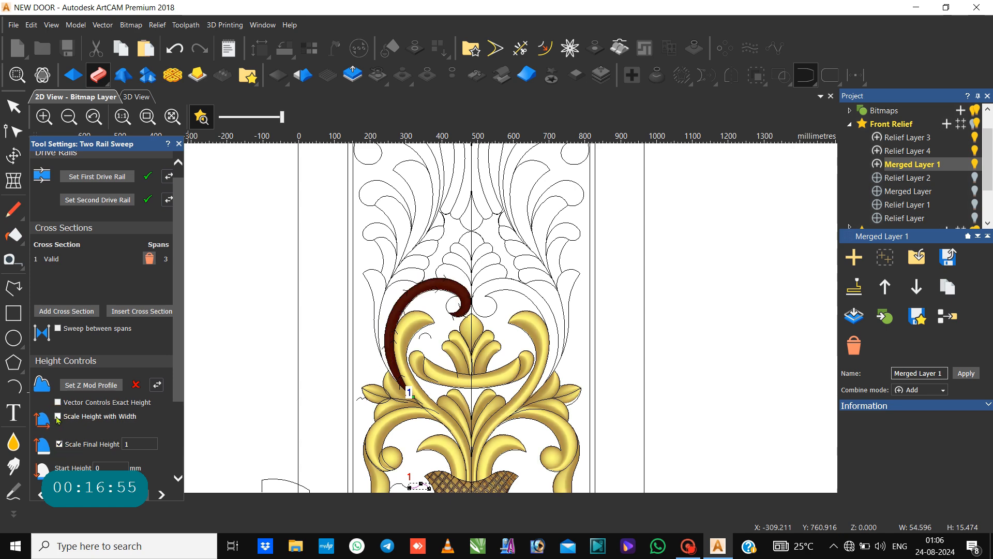
double_click(127, 443)
type("6")
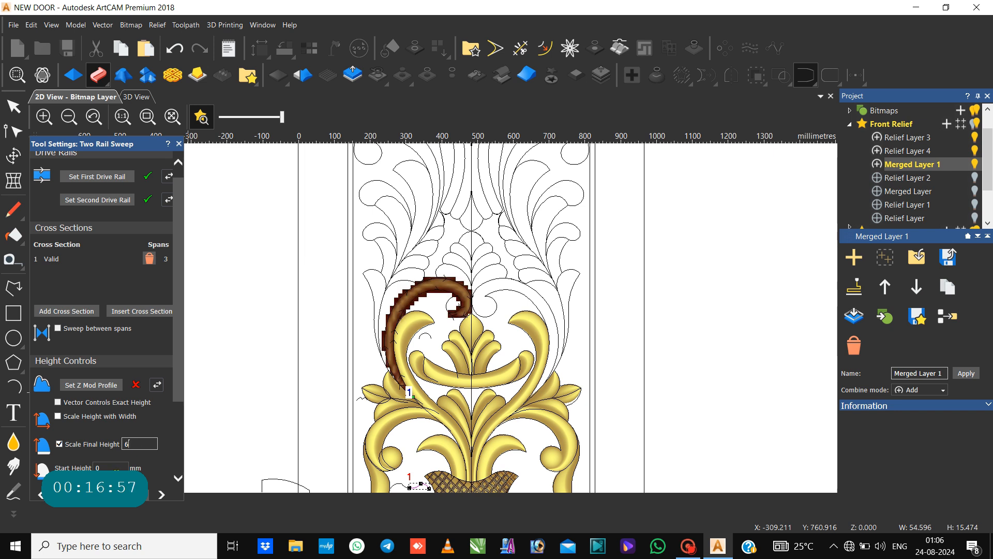
type("6")
scroll(112, 472, "down", 3)
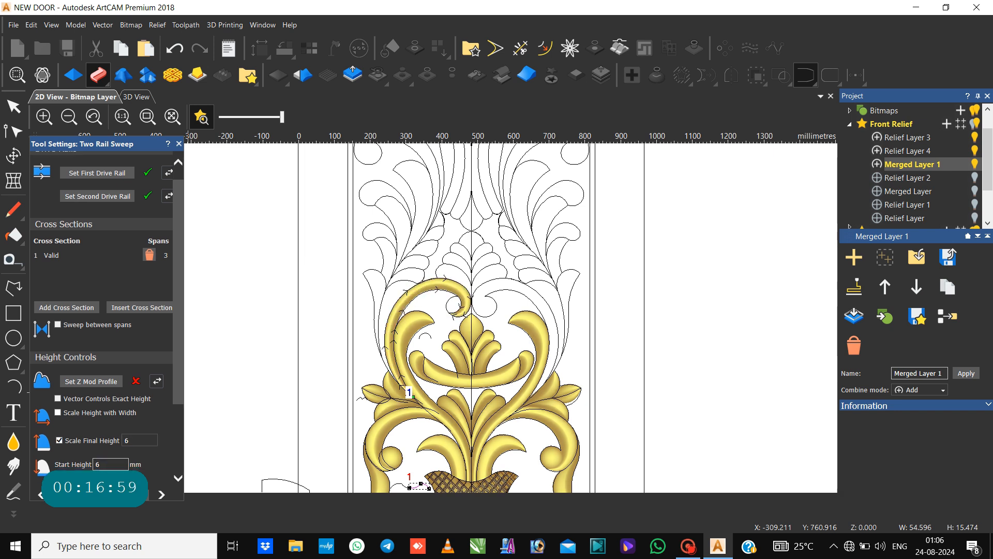
left_click(54, 474)
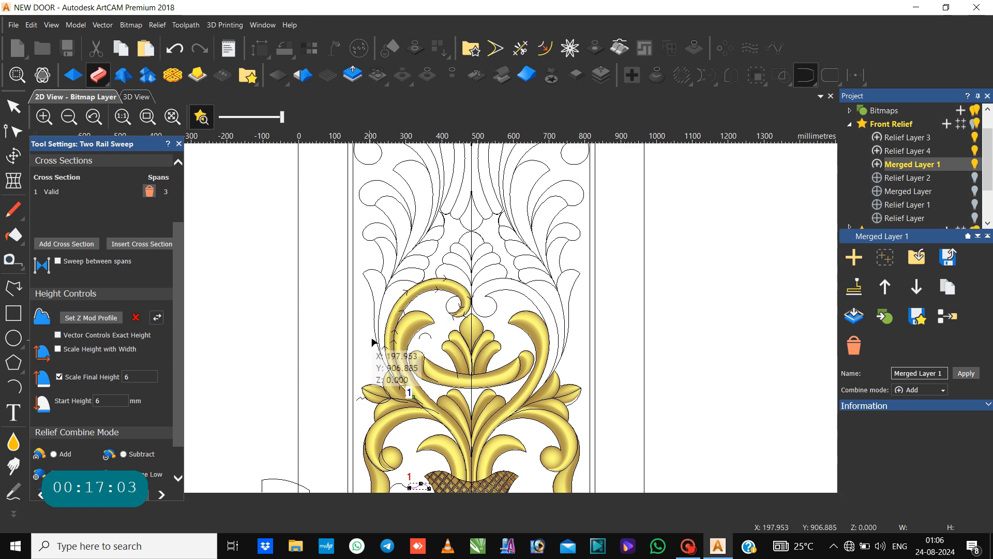
Adjust the inner drive rail's start node at the scroll's lower tip and finish the two rail sweep.
scroll(425, 342, "up", 2)
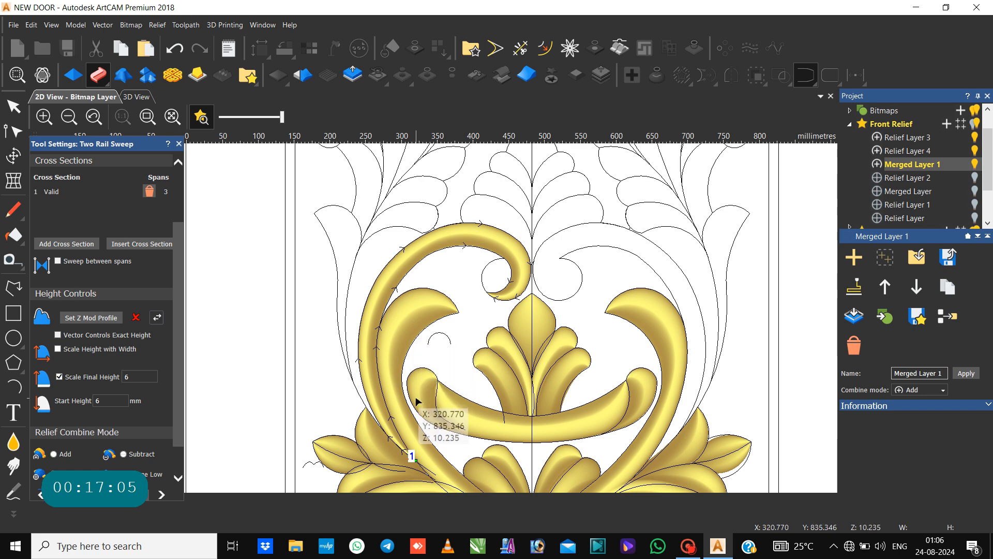
scroll(412, 454, "up", 3)
scroll(405, 456, "down", 2)
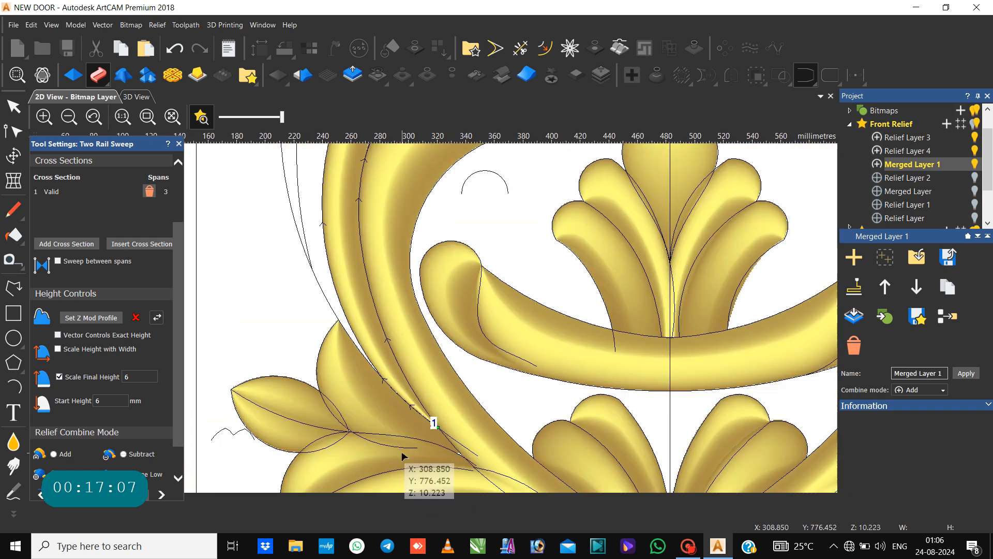
scroll(433, 421, "up", 2)
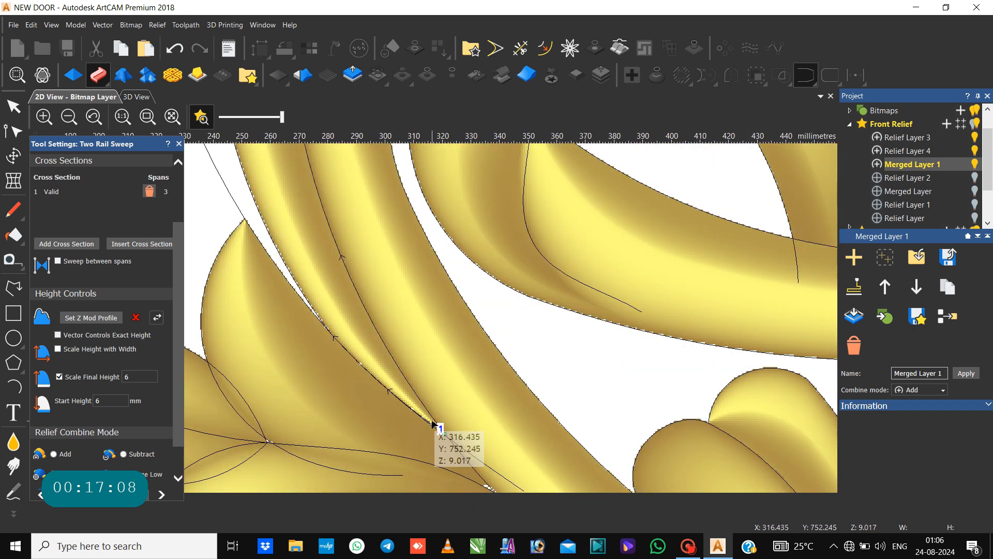
left_click(411, 384)
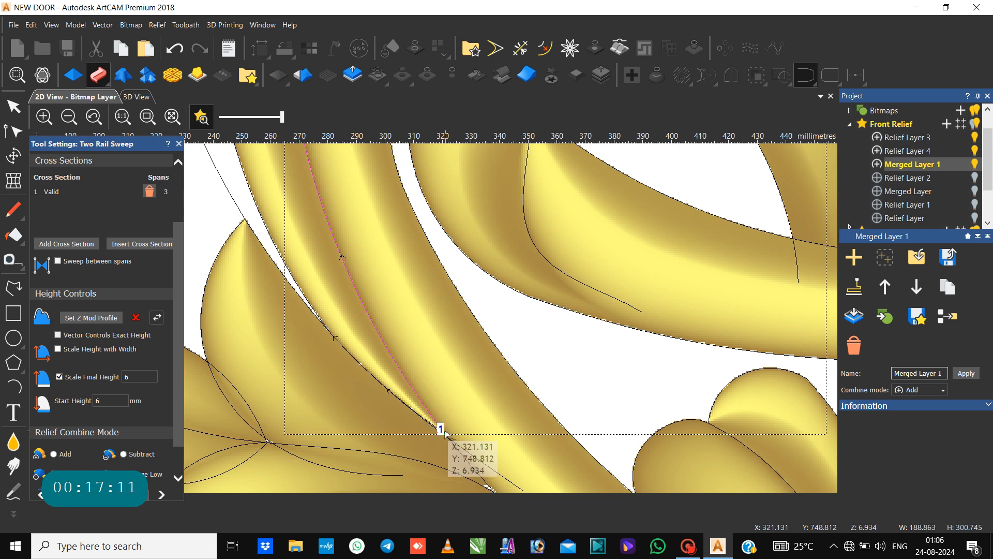
left_click(445, 430)
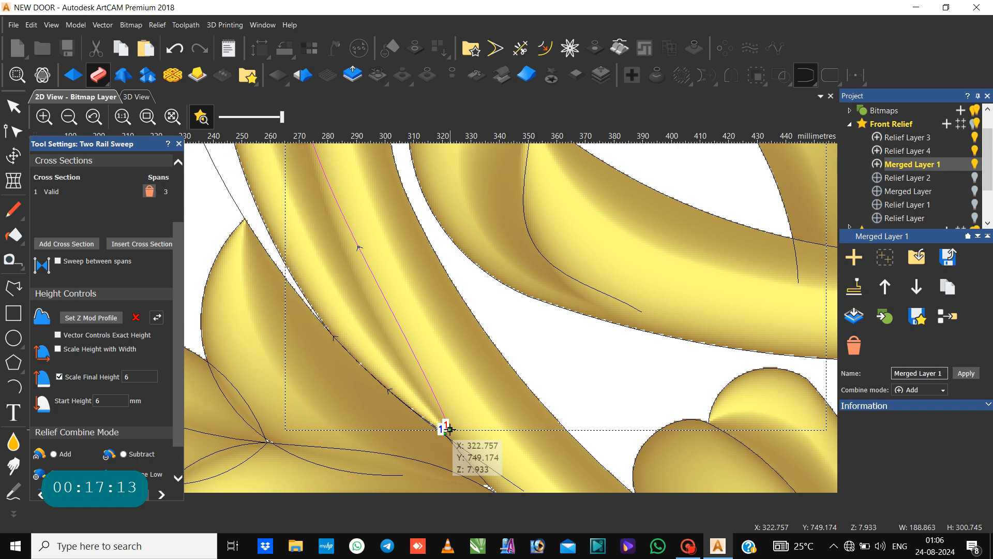
scroll(459, 419, "down", 4)
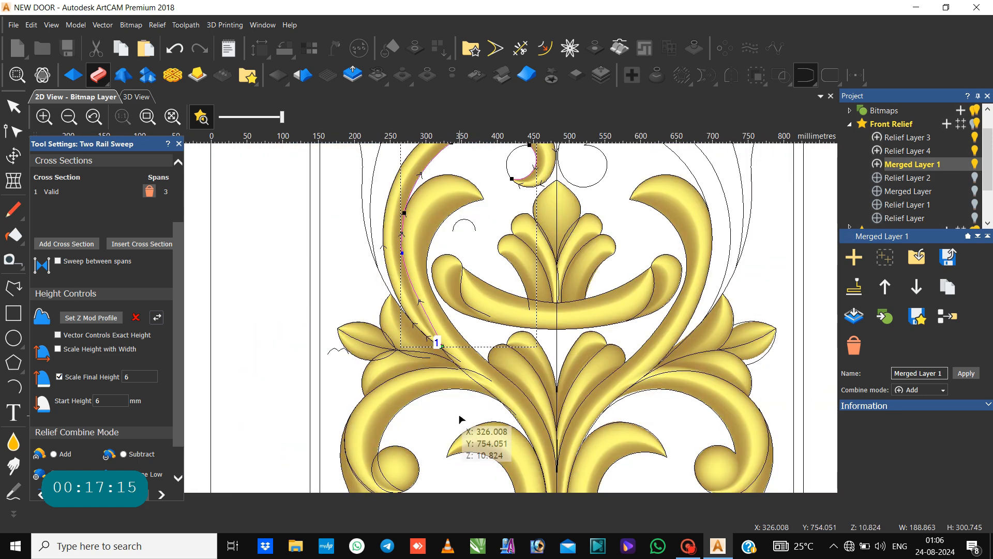
scroll(437, 343, "down", 2)
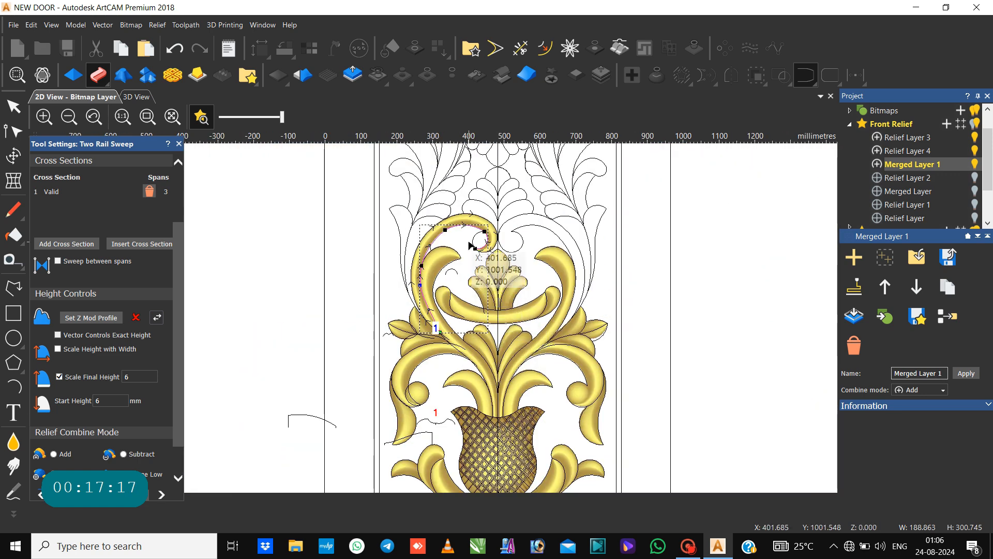
scroll(470, 245, "up", 3)
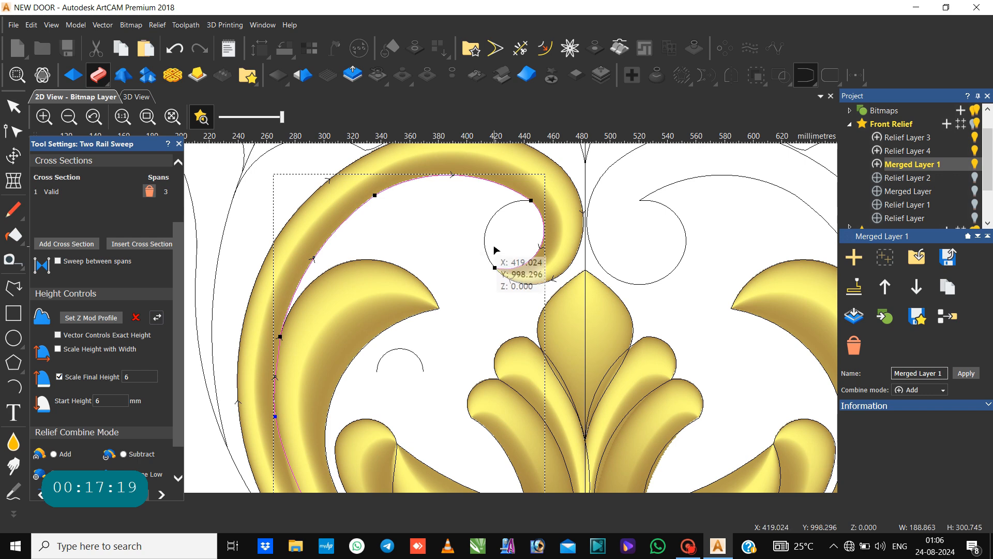
scroll(59, 424, "down", 1)
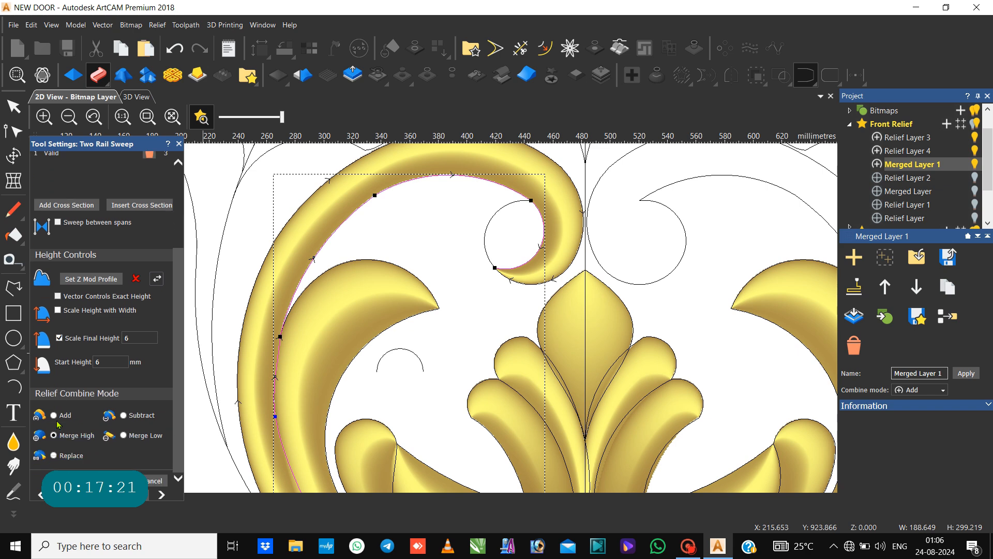
left_click(156, 480)
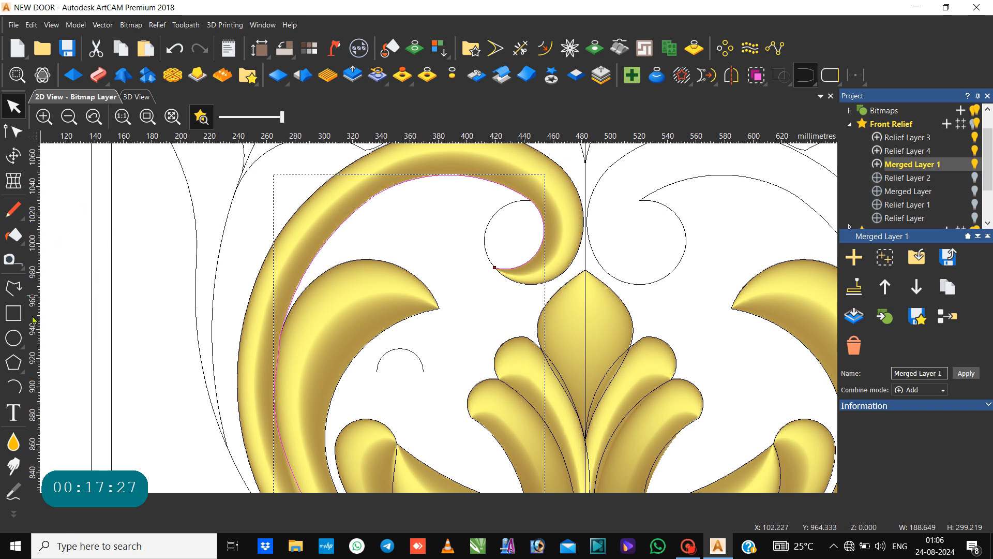
Create a circle of about 25 mm radius inside the scroll's curl and nudge it to fit the round opening.
left_click(14, 338)
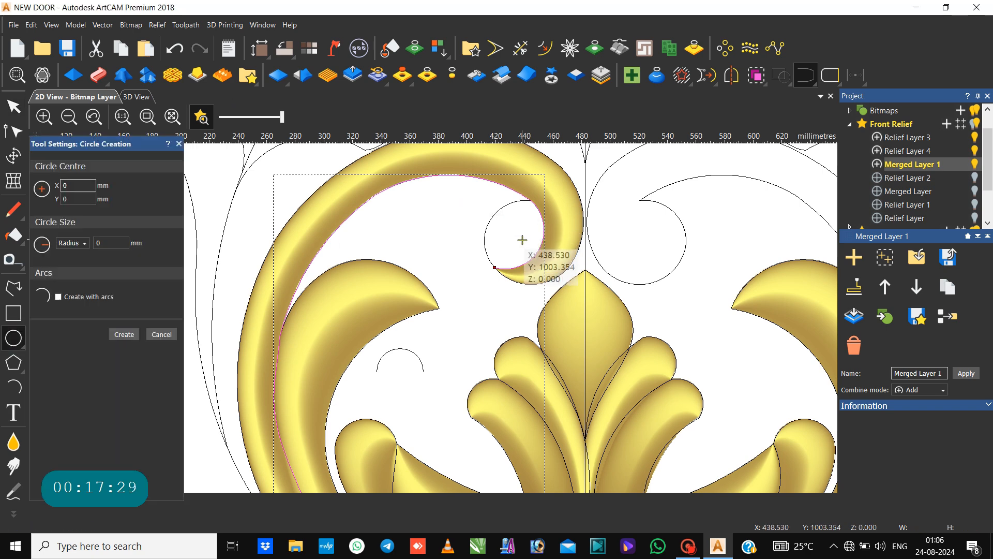
left_click_drag(523, 238, 550, 259)
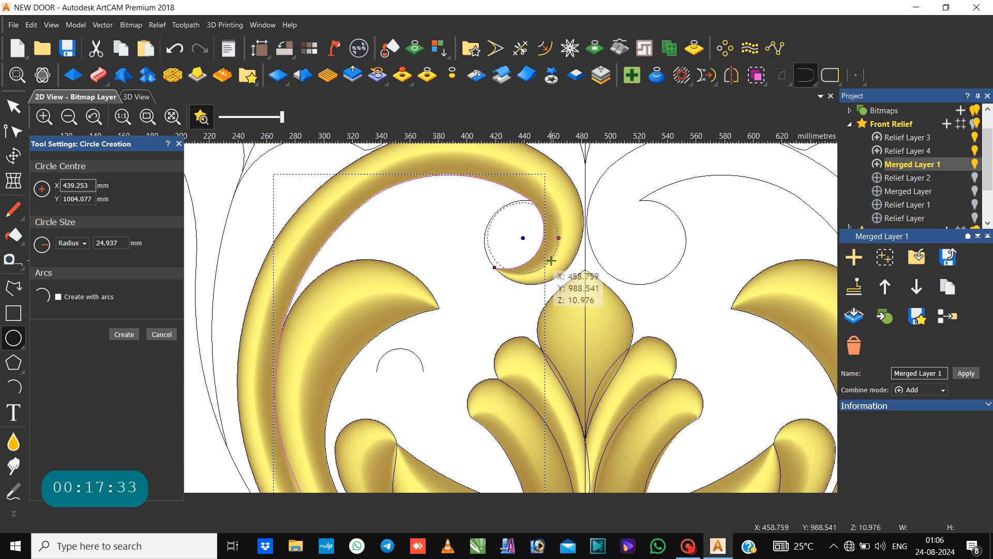
left_click(123, 336)
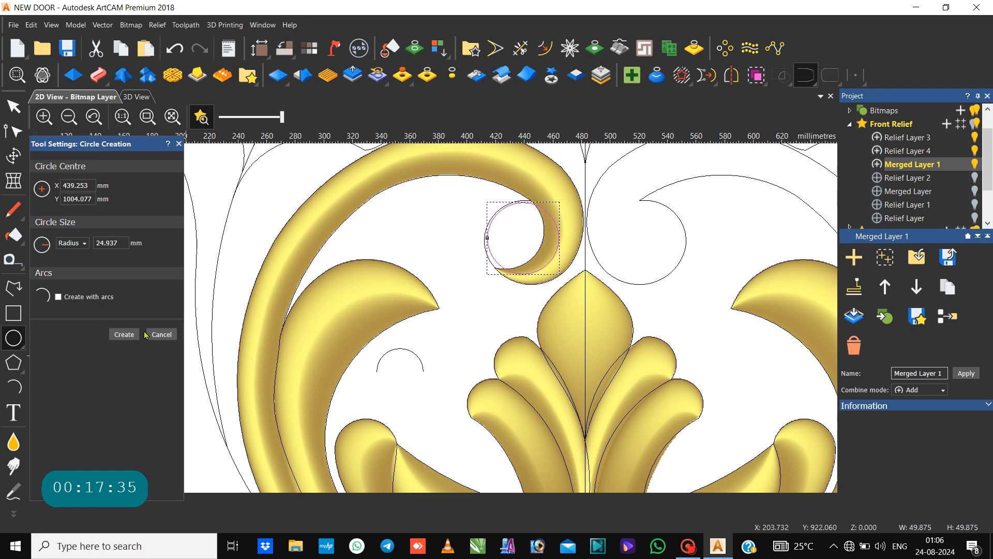
left_click(161, 335)
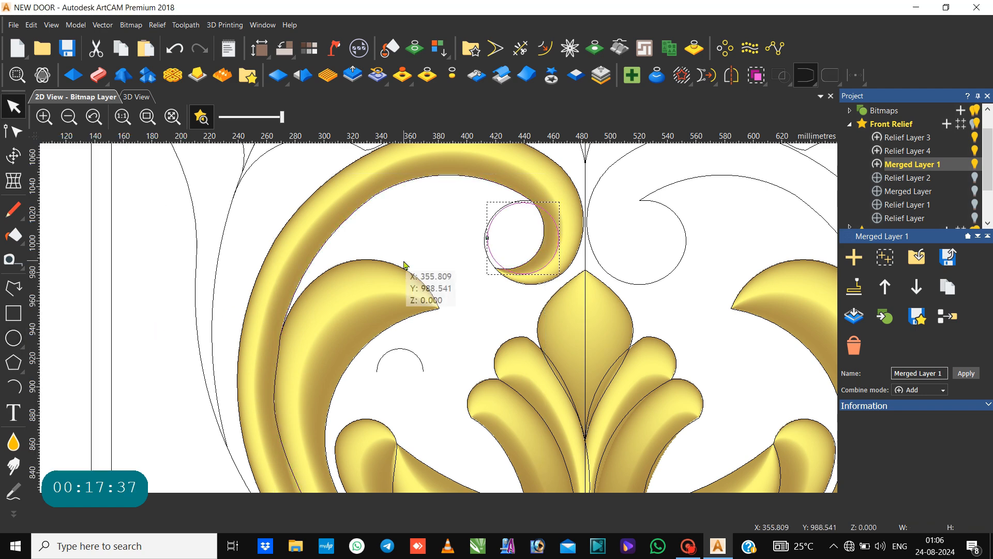
key("Up")
key("Up")
key("Left")
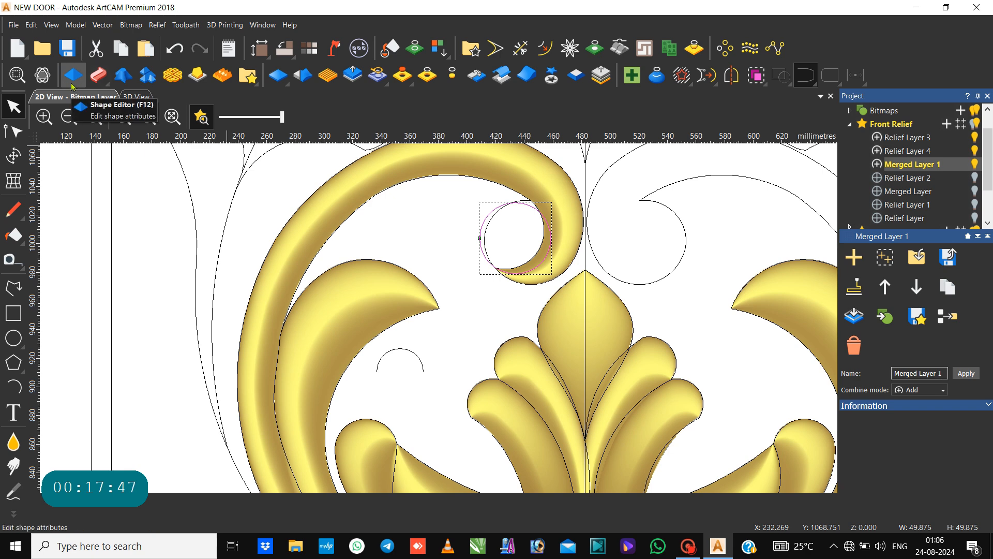
left_click(146, 79)
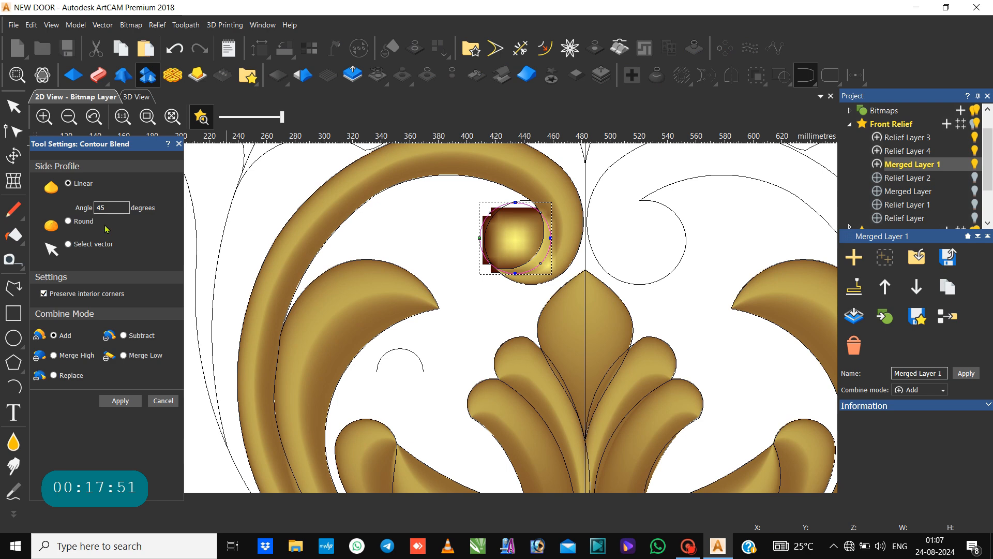
left_click(67, 222)
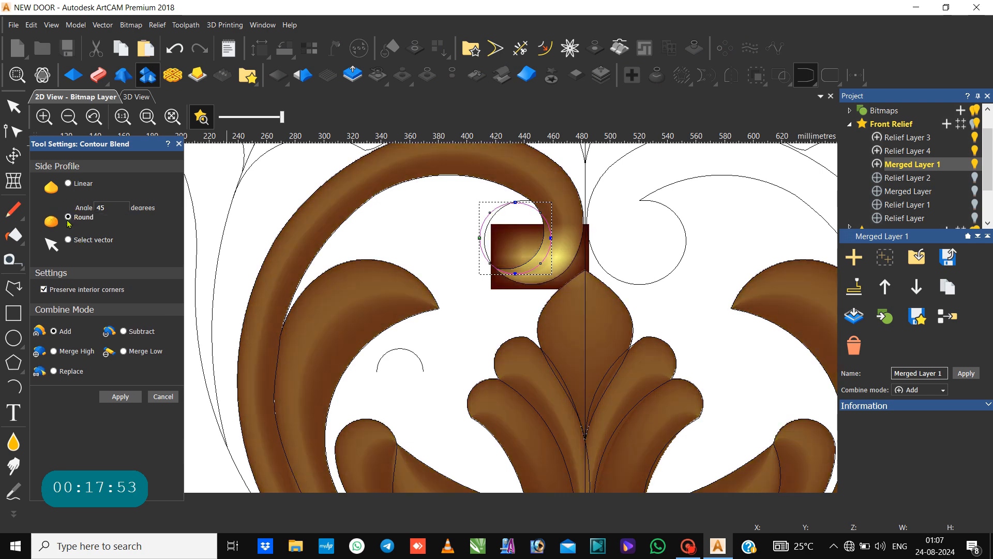
left_click(53, 341)
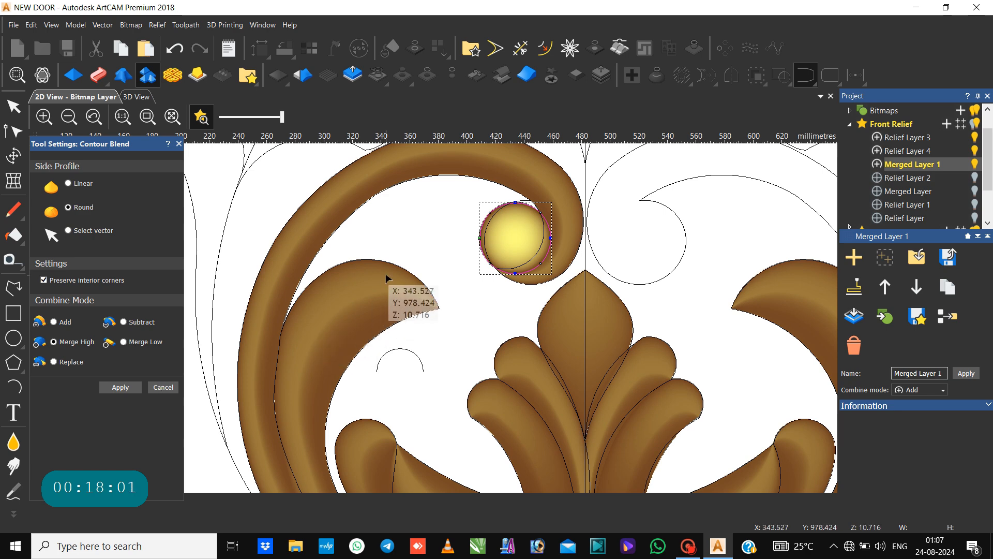
left_click(548, 209)
left_click(549, 239)
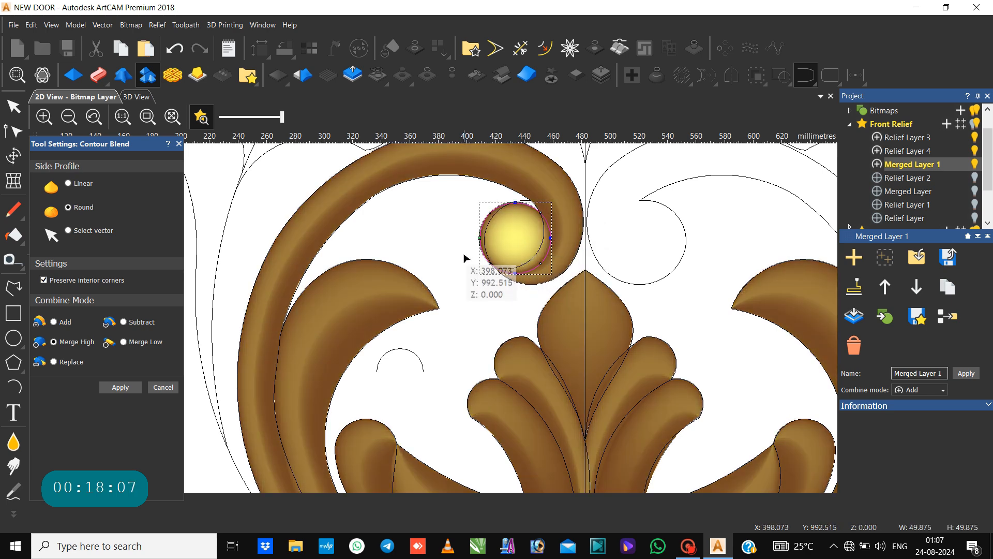
left_click(161, 387)
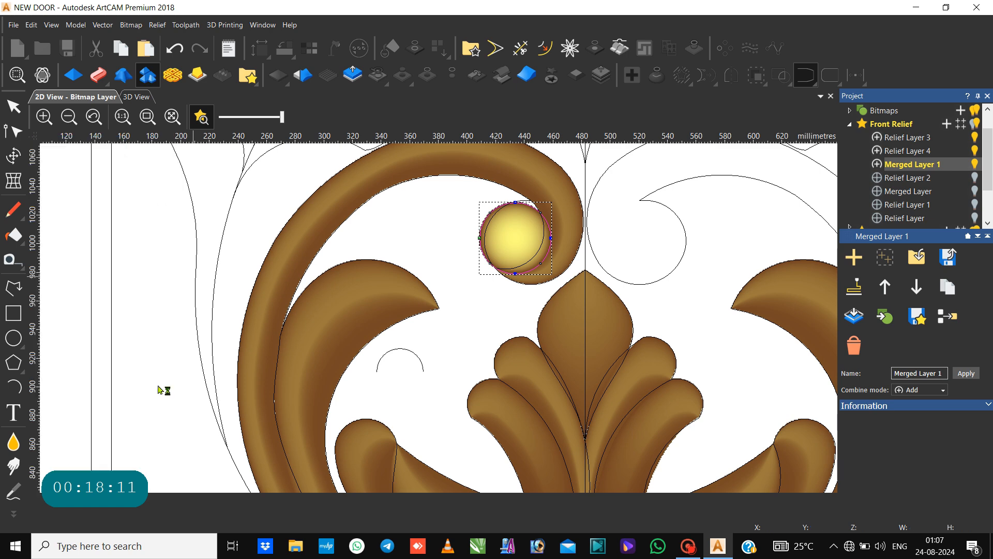
Give the circle a round shape profile in the Shape Editor with Merge High combining and constant height.
left_click(77, 76)
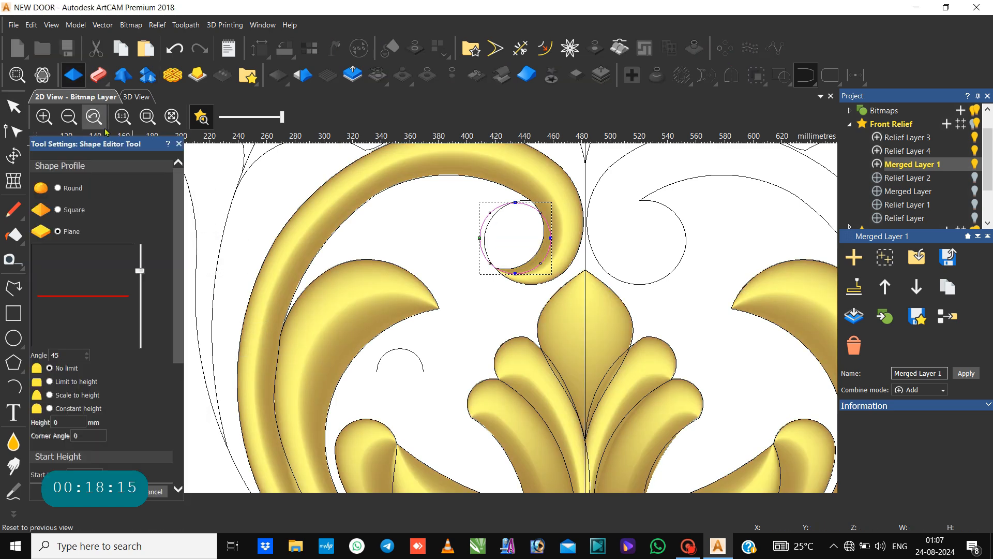
left_click(58, 189)
scroll(90, 292, "down", 3)
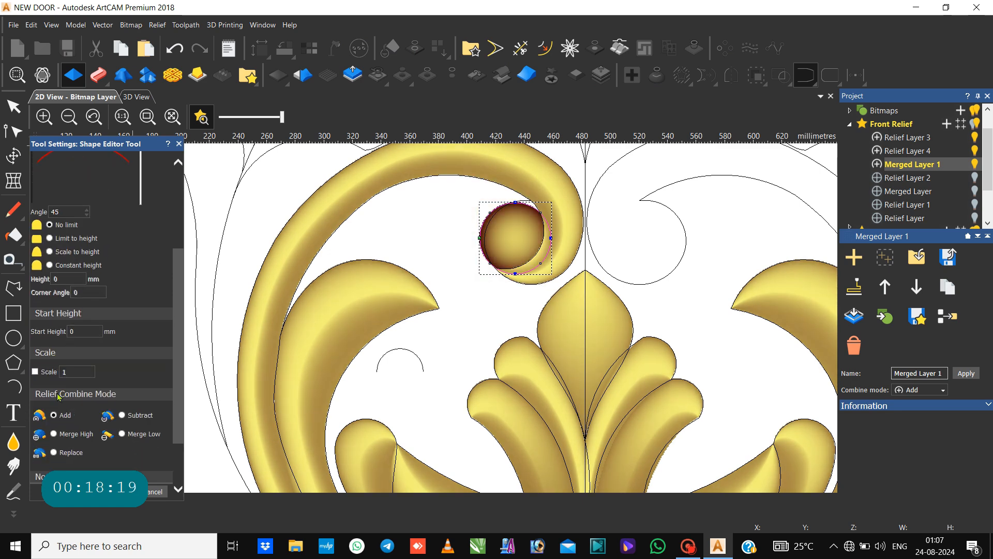
left_click(54, 433)
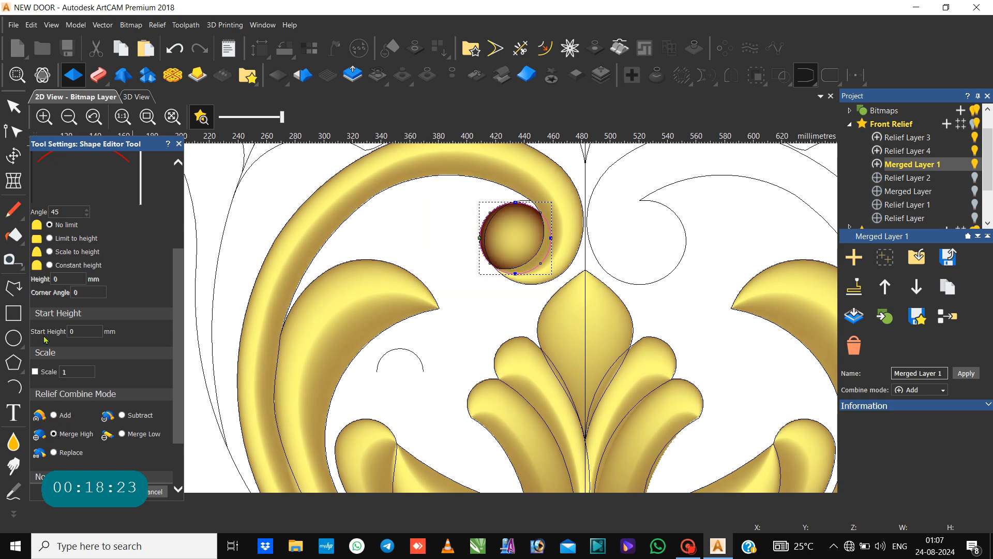
left_click(50, 265)
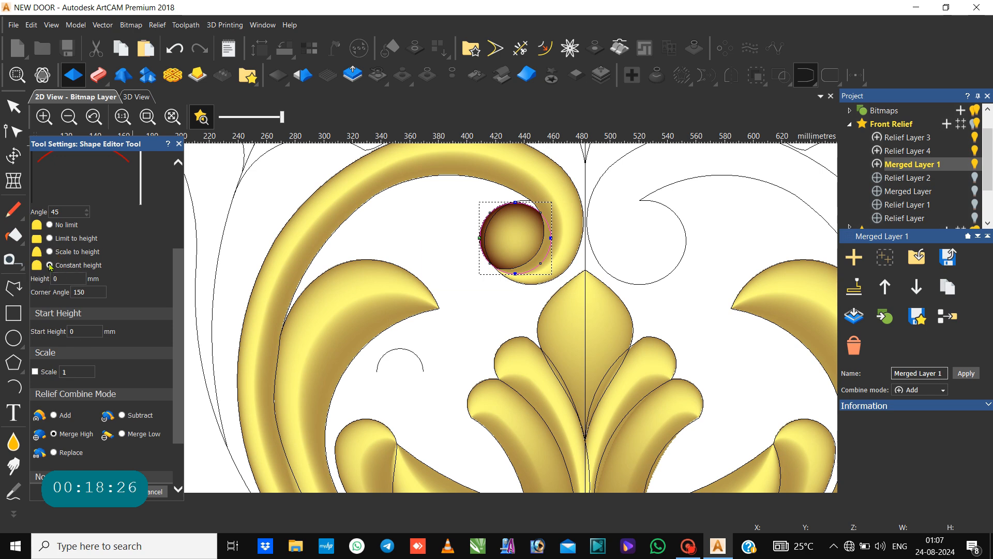
Set the circle shape's start height to 6 mm and height to 6 mm, finish the shape edit and save the model.
left_click(86, 326)
type("6")
key("Return")
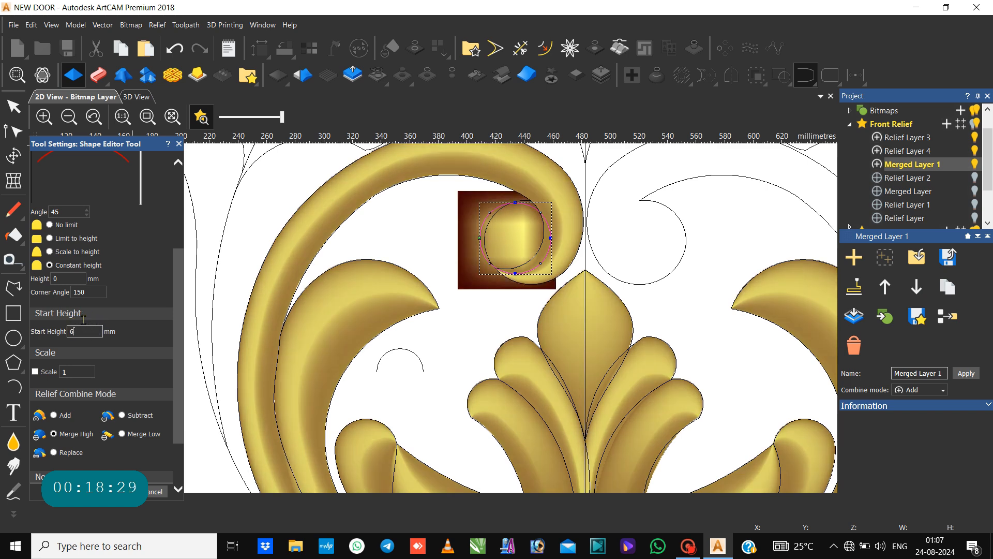
left_click(69, 279)
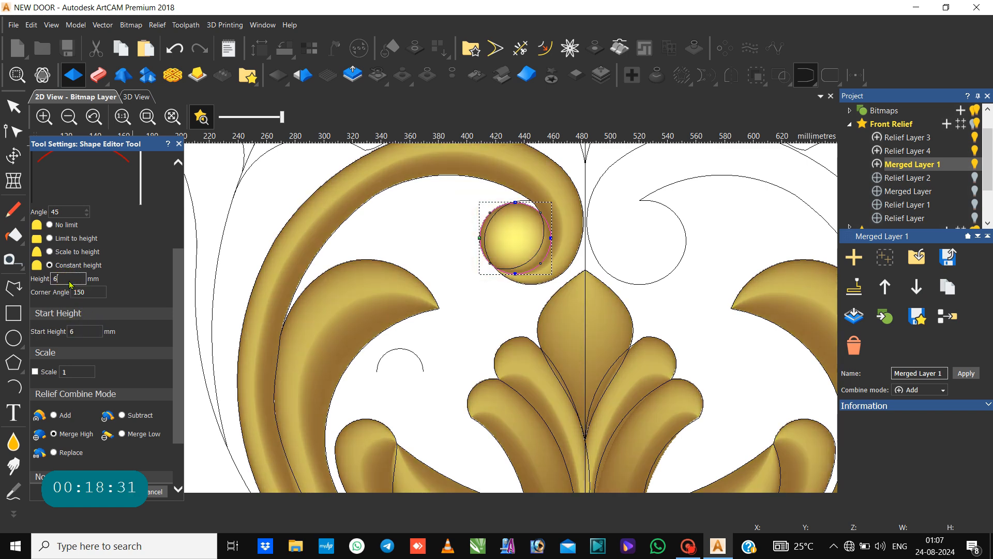
type("6")
key("Return")
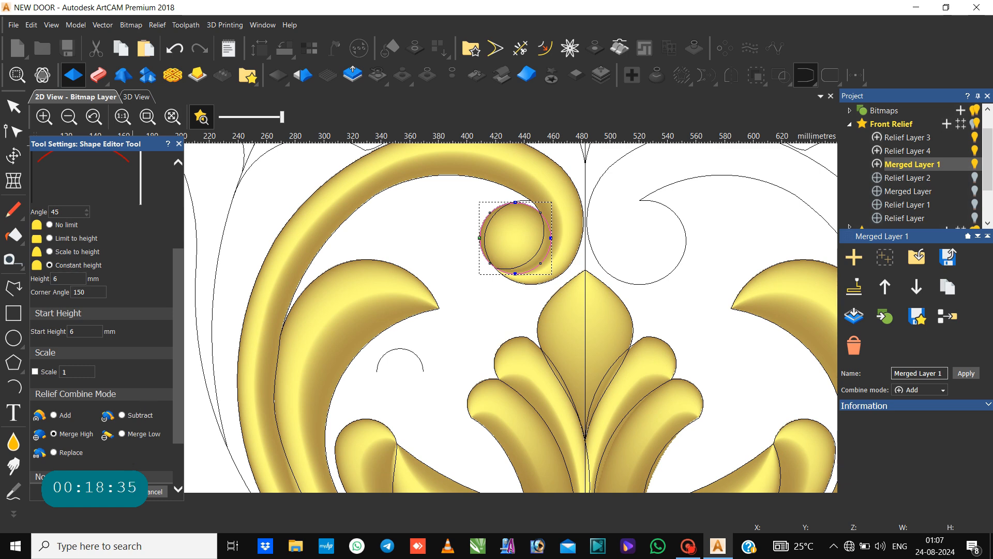
left_click(146, 490)
scroll(304, 399, "down", 2)
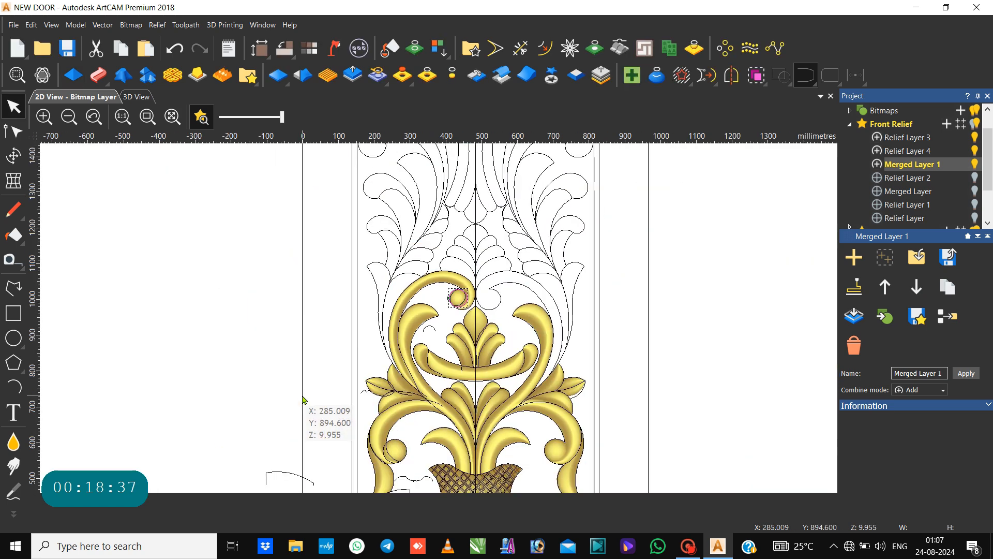
key("ctrl+s")
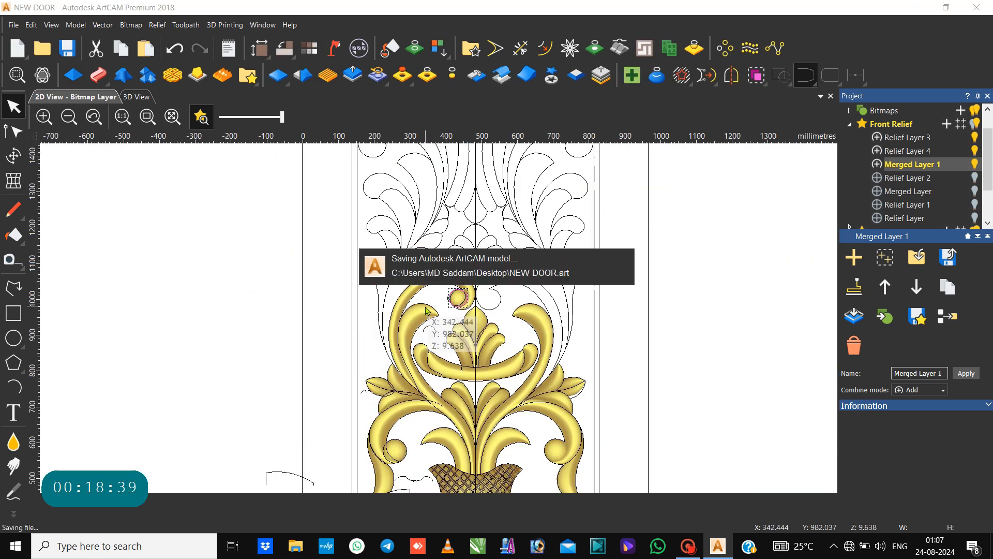
Mirror merge the relief on Merged Layer 1 using Left over right, so the scroll is copied onto the door's other half.
left_click(506, 299)
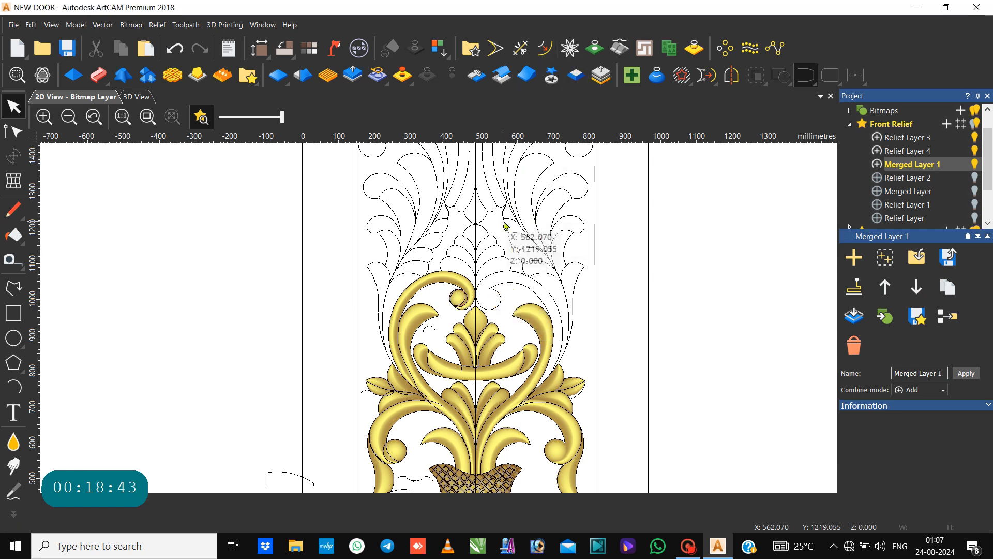
scroll(510, 288, "down", 2)
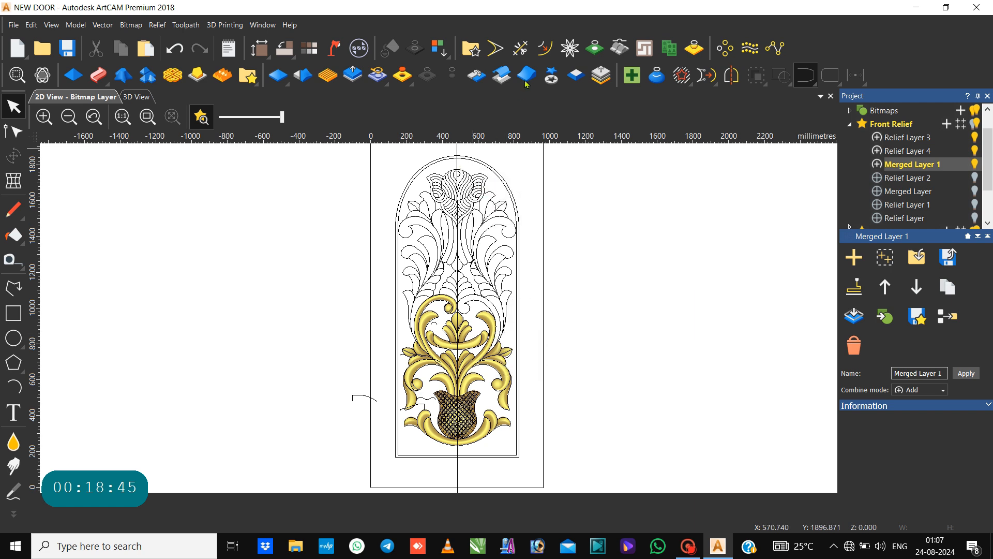
left_click(480, 75)
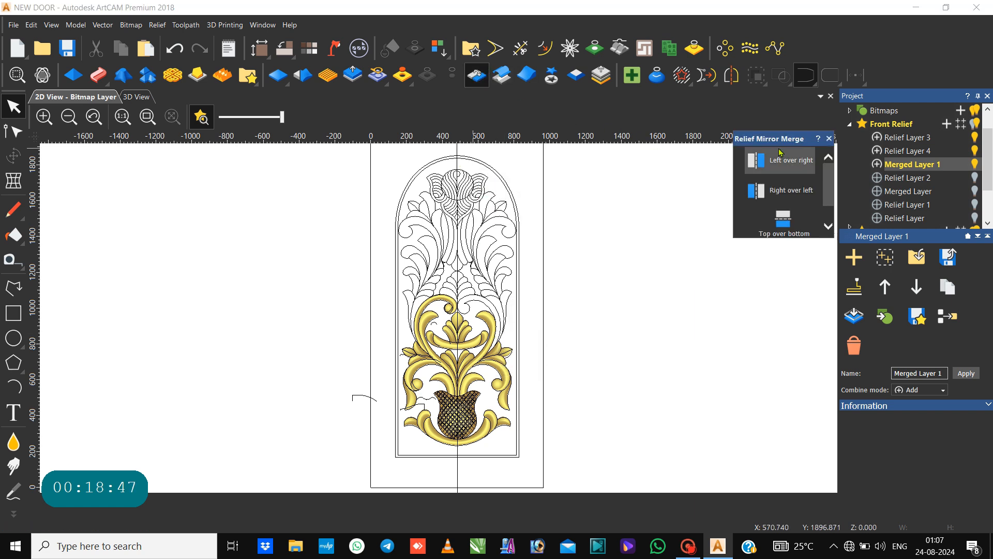
left_click(778, 157)
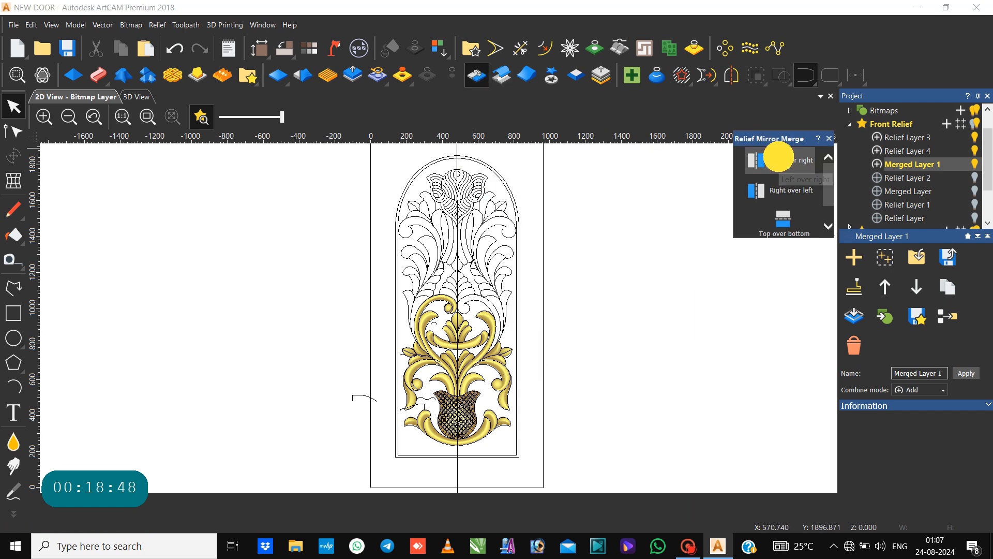
left_click(829, 138)
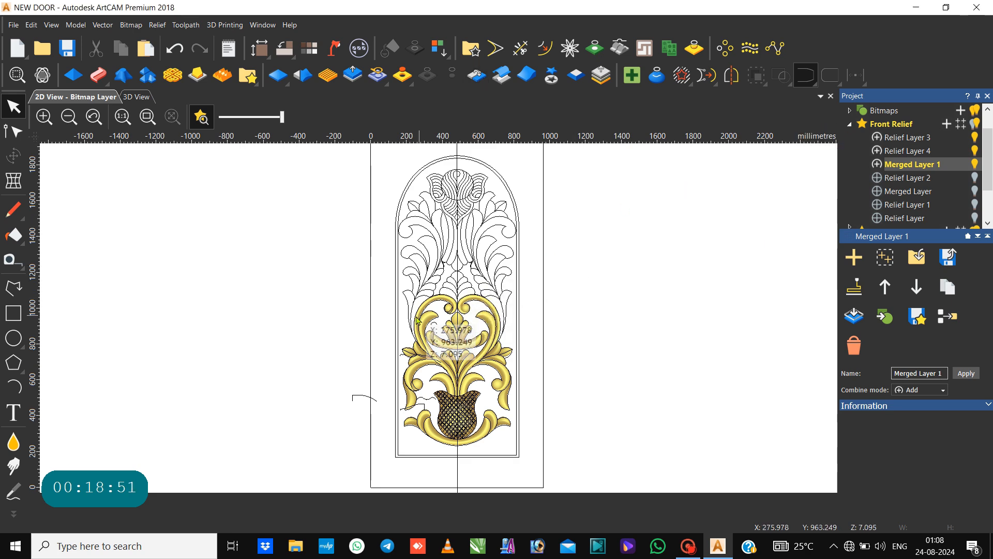
Remove the small stray vector segment where the left leaf outline meets the scroll's outer edge.
scroll(417, 309, "up", 3)
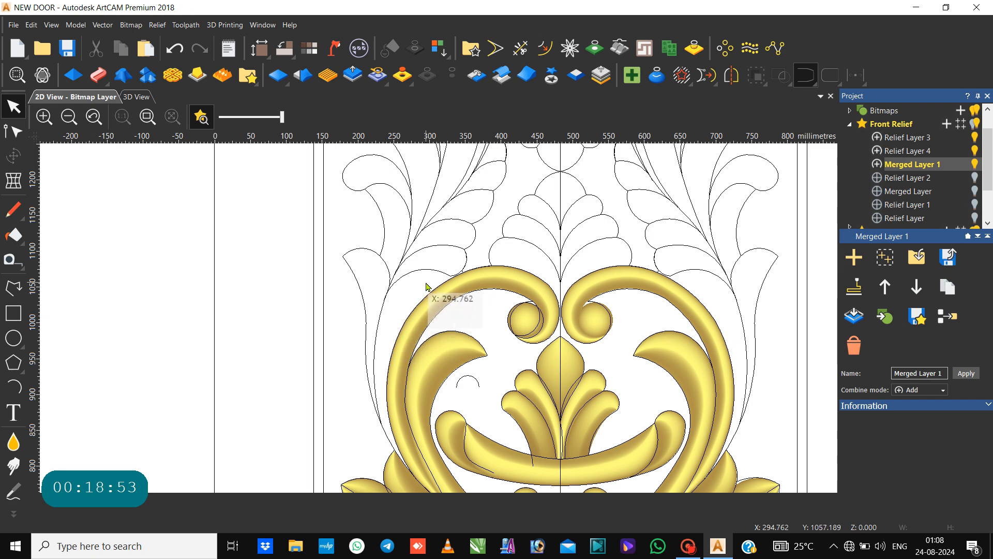
scroll(465, 270, "up", 2)
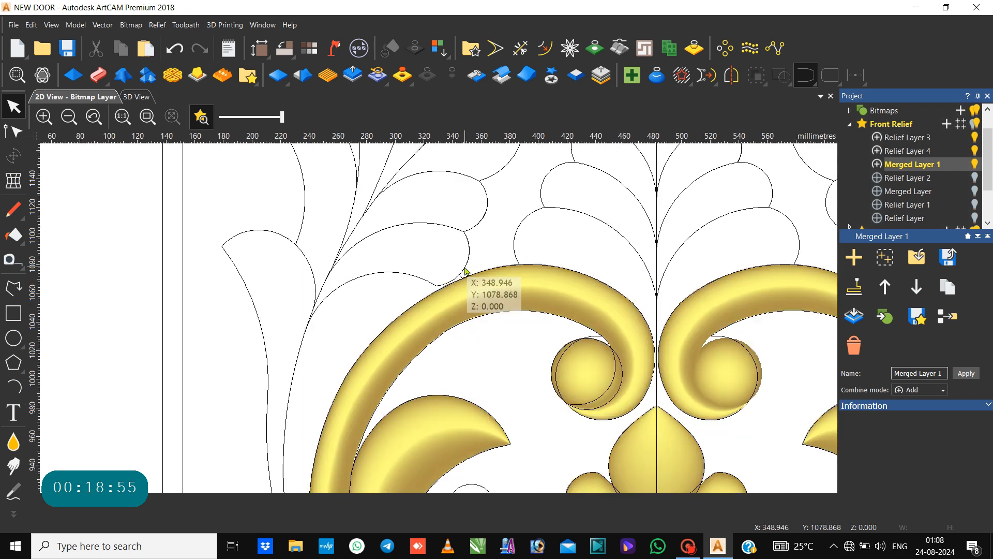
left_click(462, 277)
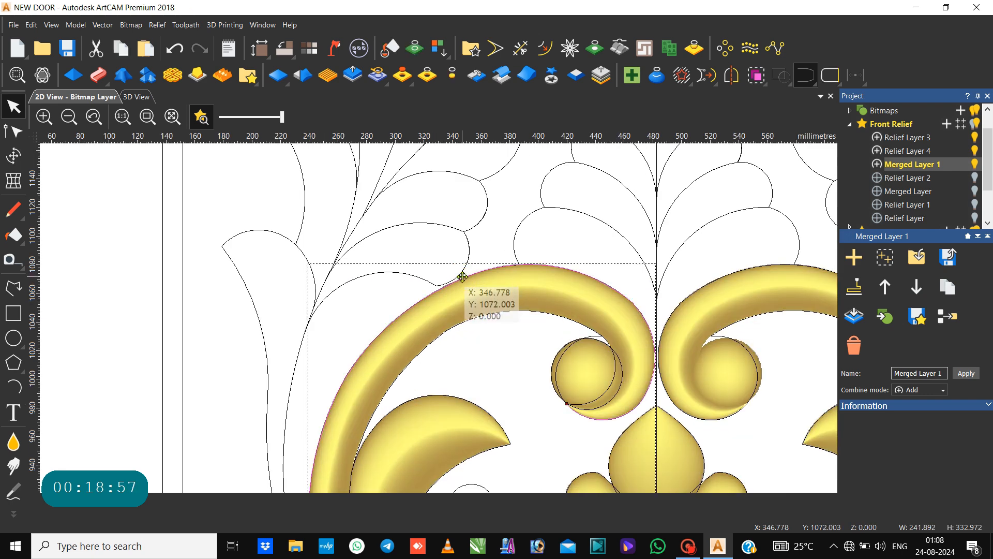
scroll(462, 277, "up", 2)
left_click(473, 269)
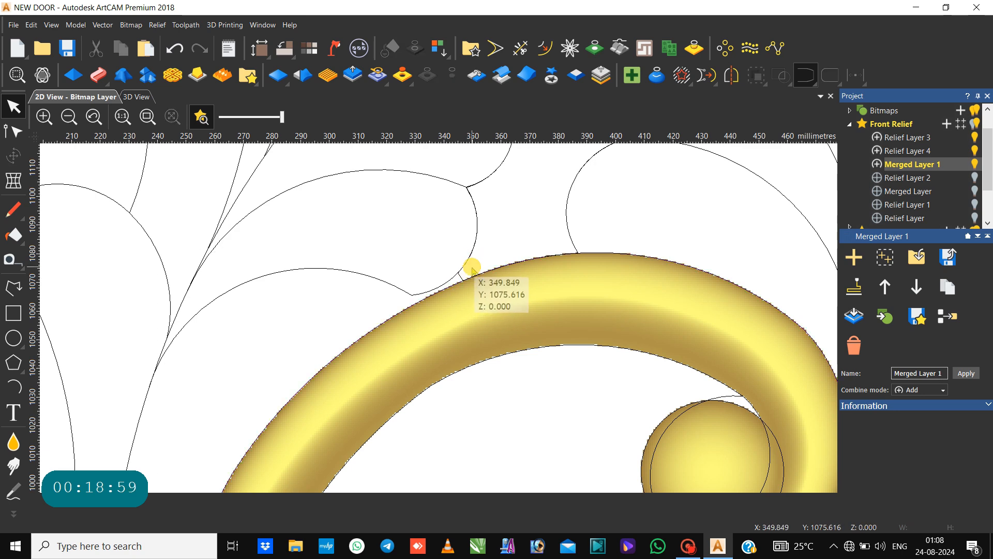
left_click(458, 275)
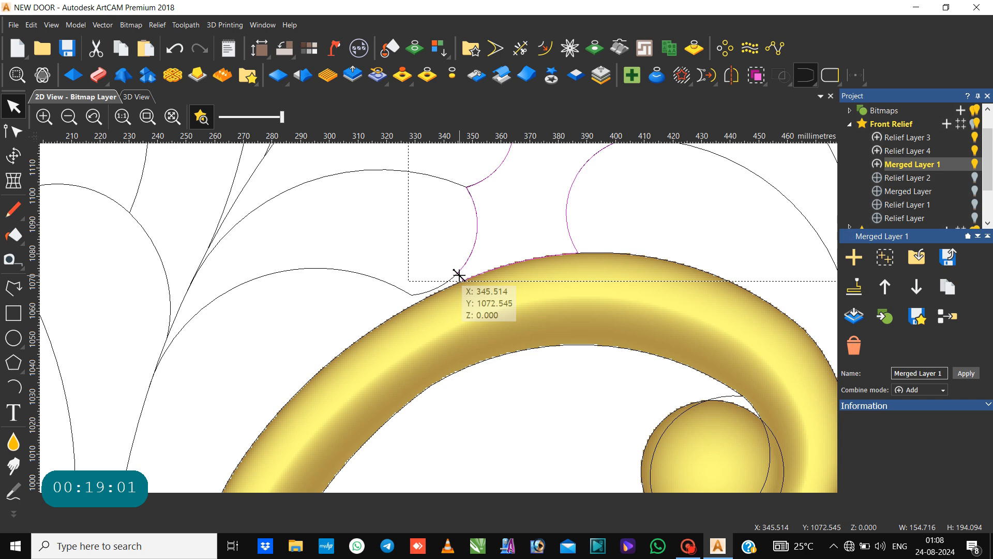
left_click(461, 279)
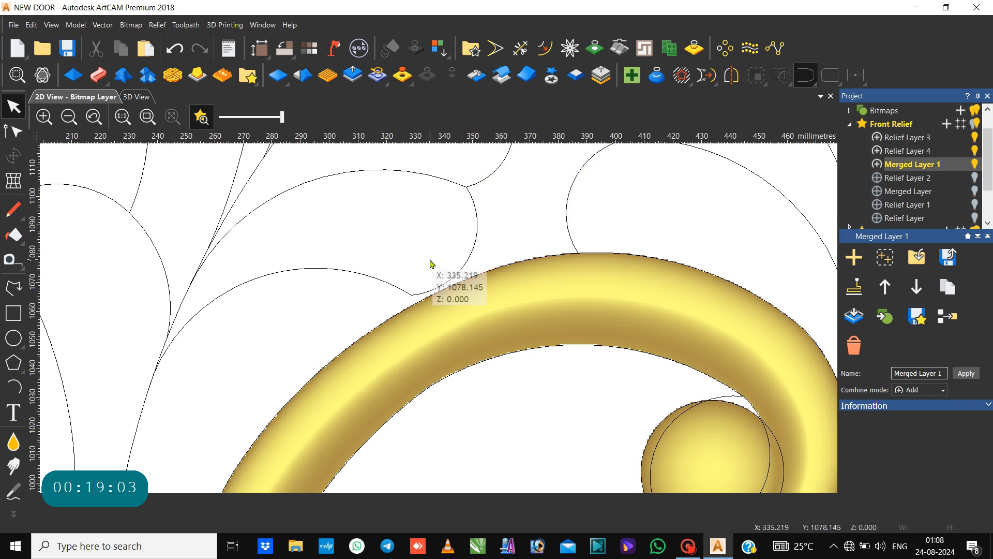
Cut the lowest left leaf outline at the node where its tip touches the scroll's outer edge.
scroll(343, 308, "down", 3)
scroll(351, 311, "down", 3)
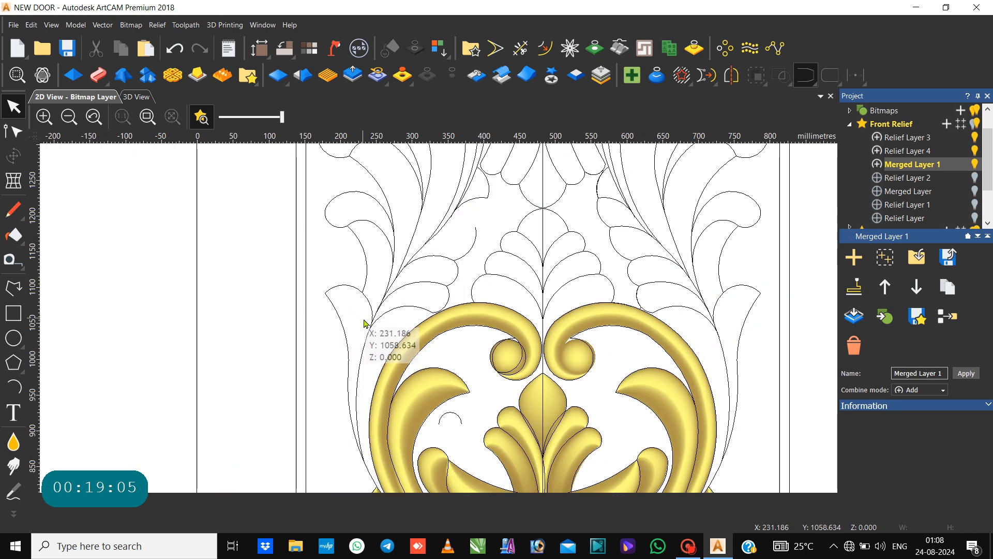
left_click(365, 349)
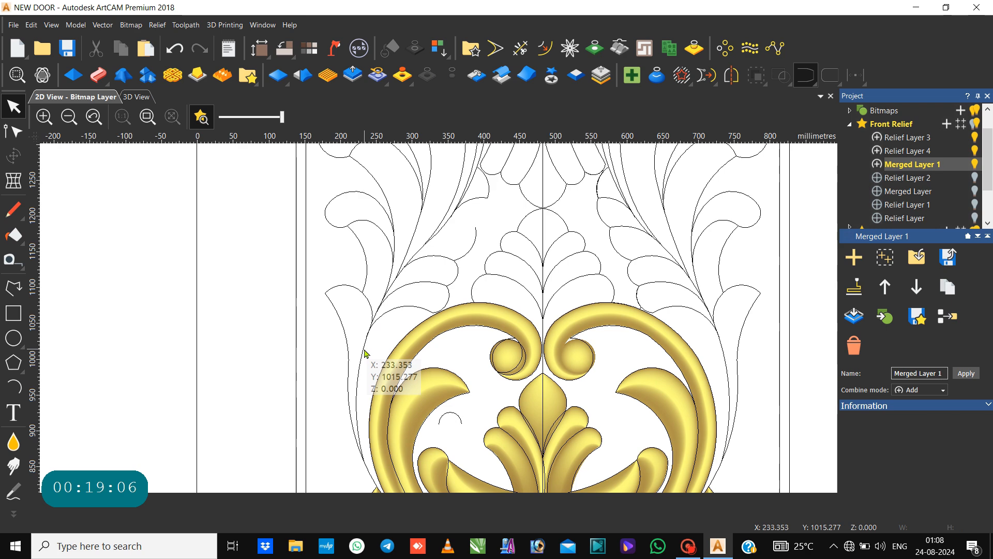
left_click(382, 316)
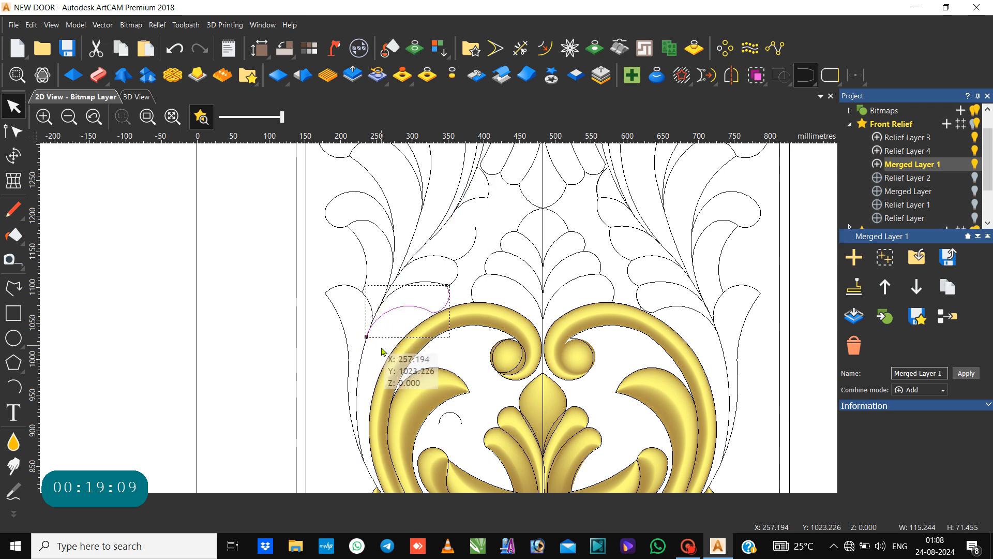
scroll(383, 316, "up", 2)
key("n")
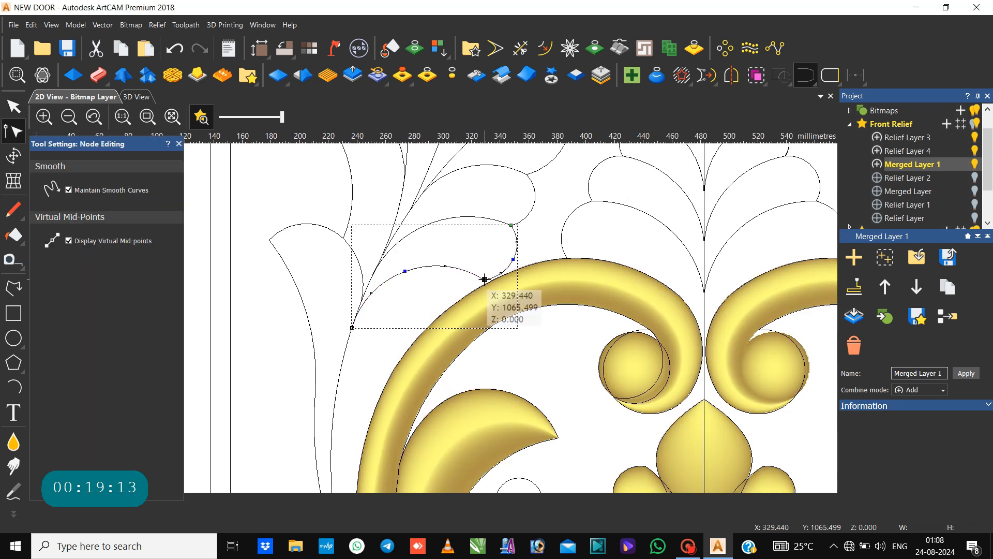
key("c")
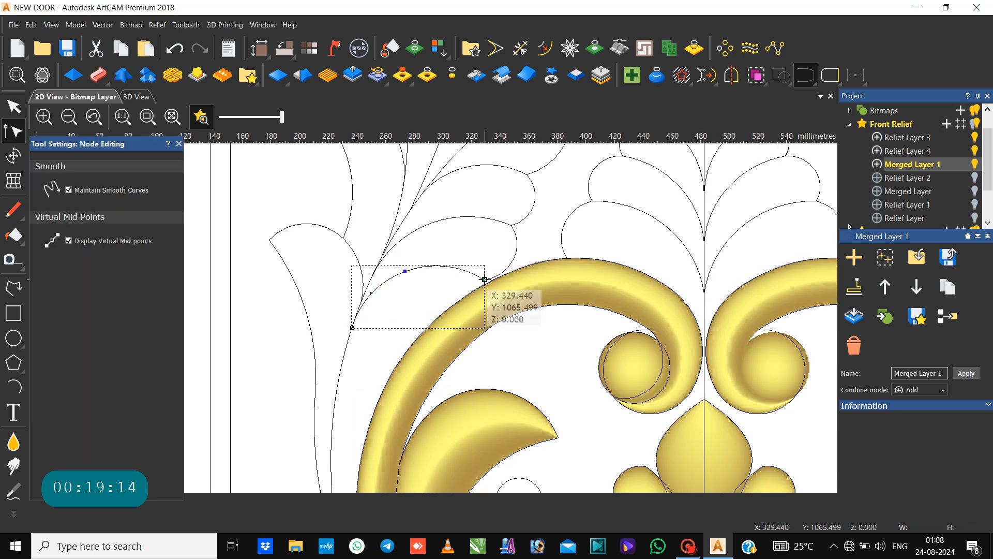
Cut the left scroll's outer outline where the leaf tip touches it and again at its lower junction with the side leaf.
left_click(437, 320)
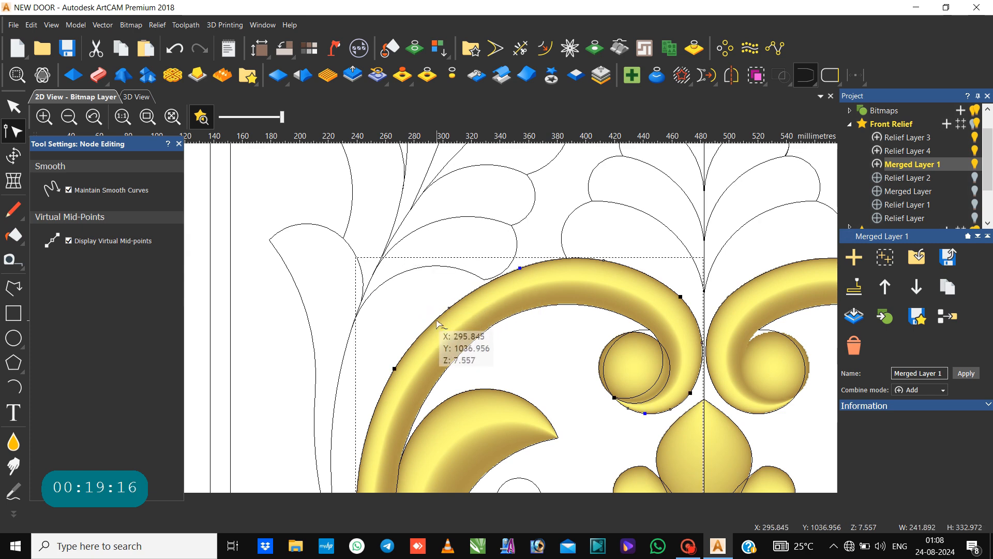
left_click(488, 286)
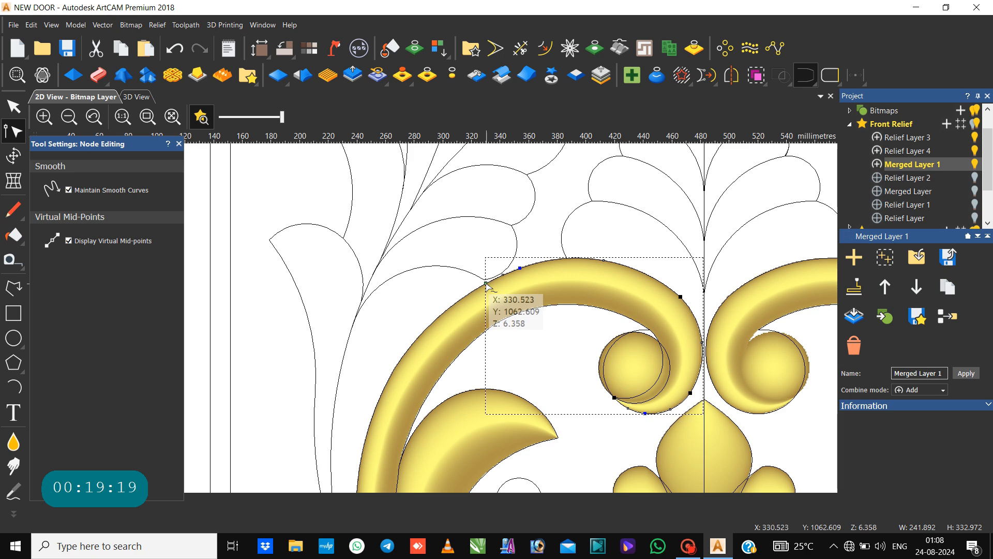
left_click(437, 318)
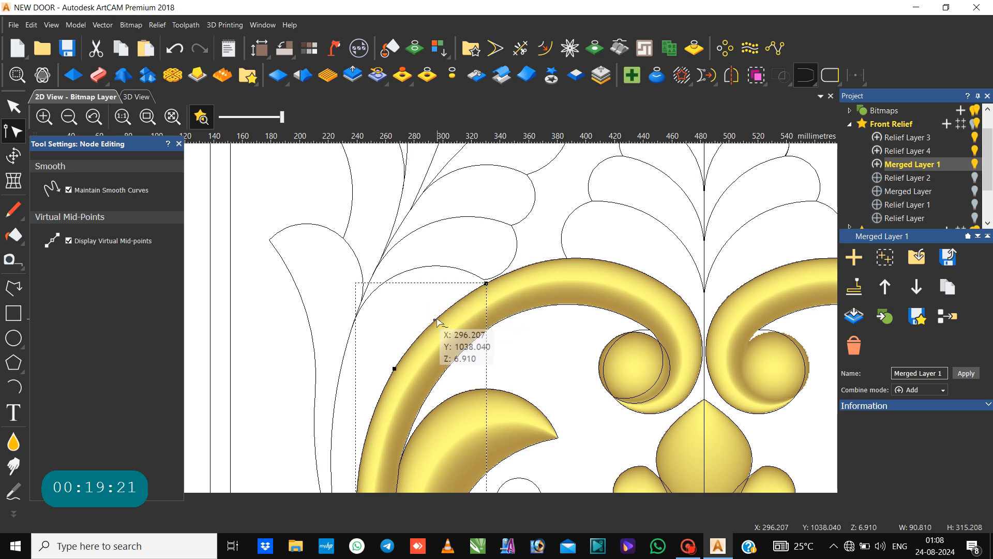
scroll(439, 362, "down", 3)
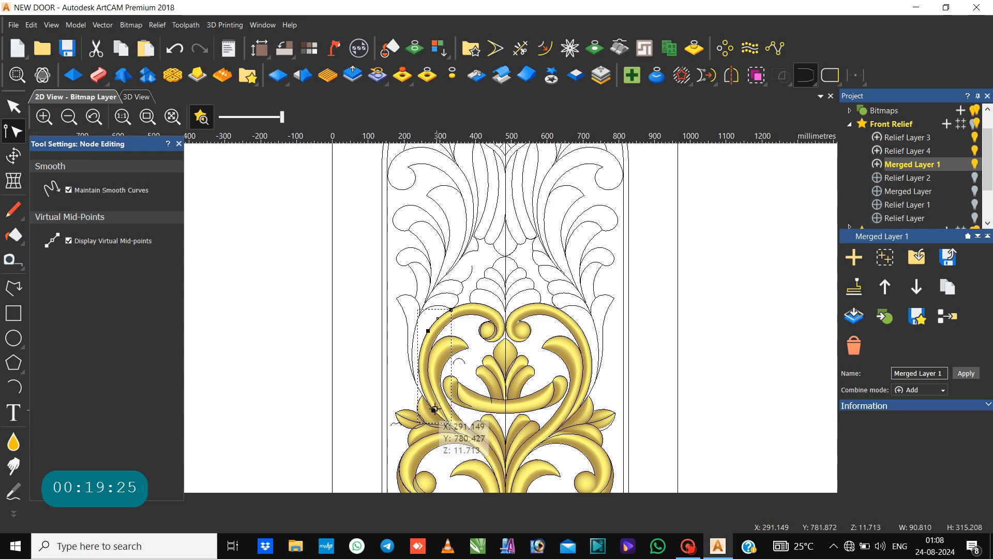
scroll(434, 405, "up", 3)
scroll(428, 413, "up", 3)
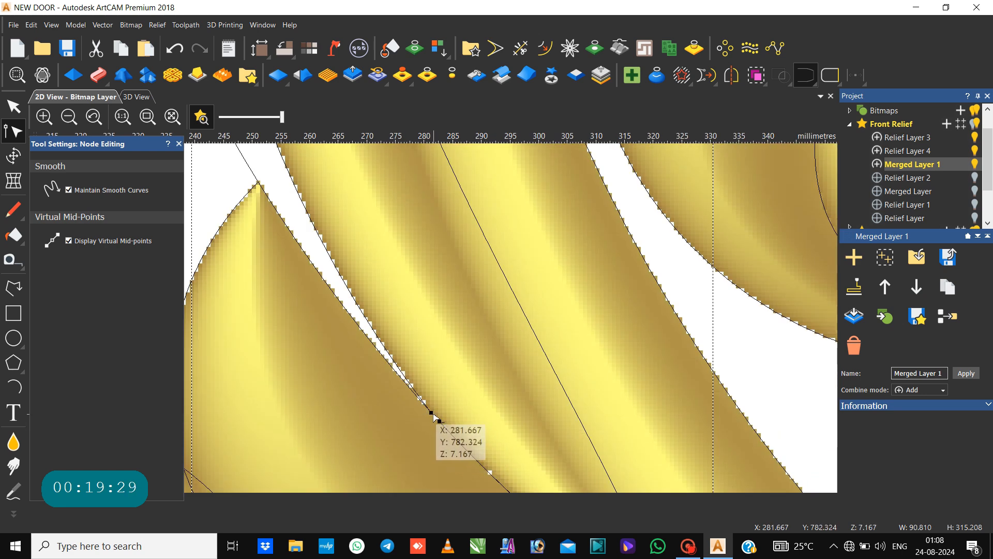
scroll(433, 413, "down", 3)
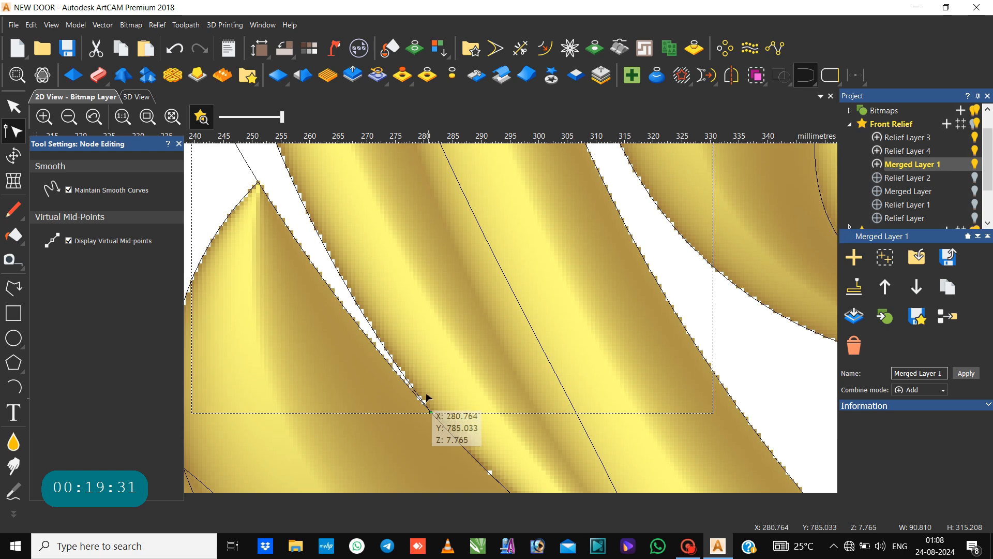
left_click(420, 286)
scroll(420, 286, "down", 2)
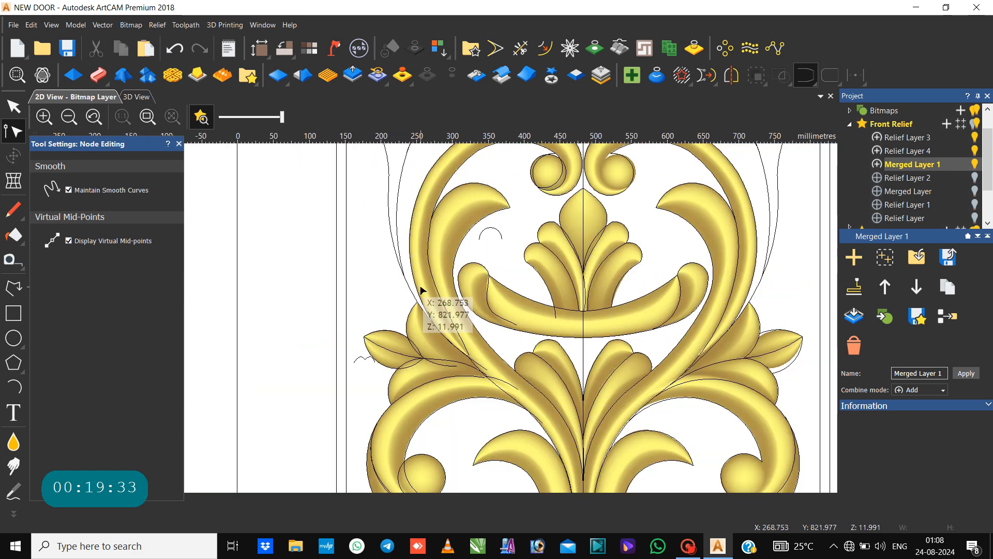
Draw an arc of about 243 mm radius from the leaf curve's lower end to the scroll's lower junction, and join both vectors.
left_click(400, 256)
scroll(420, 286, "down", 3)
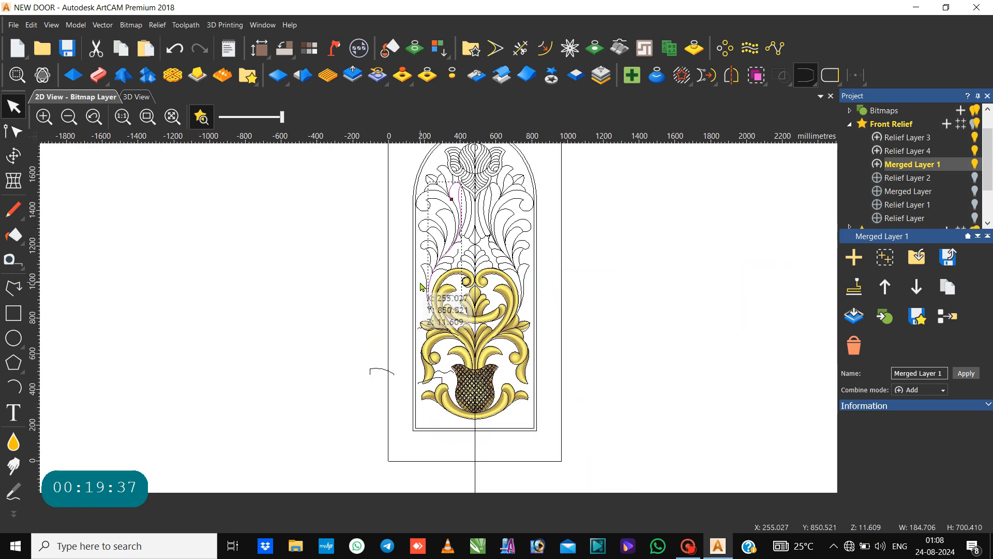
scroll(437, 299, "up", 3)
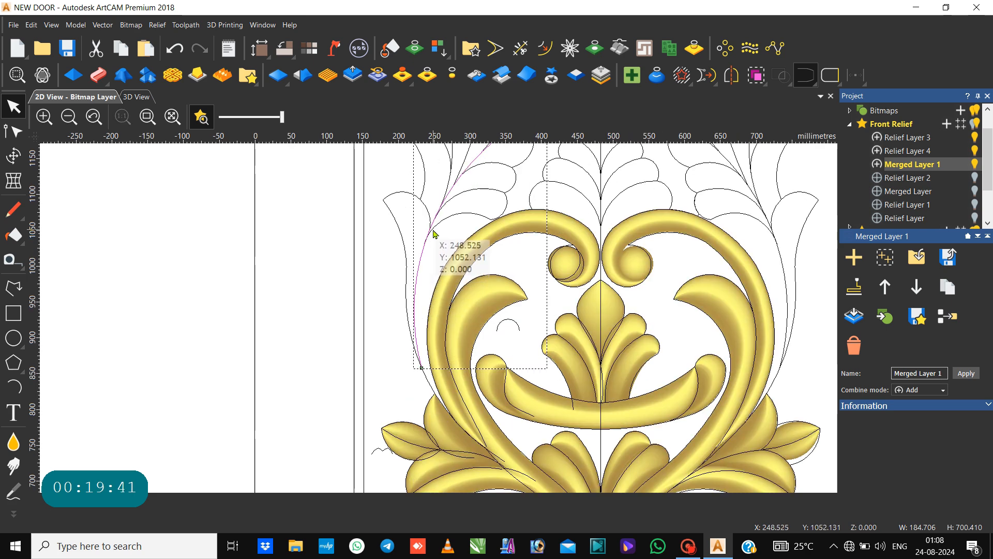
left_click(442, 218)
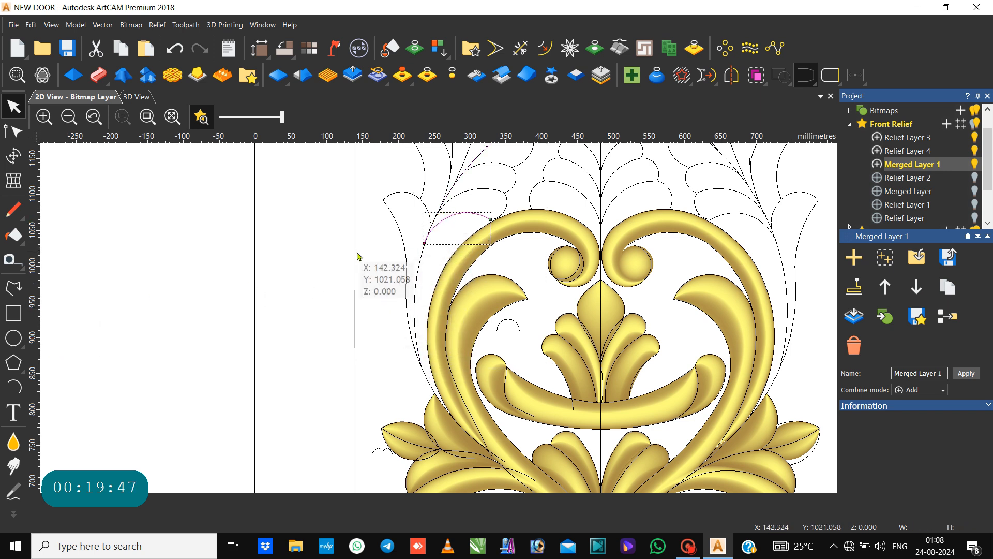
left_click(13, 394)
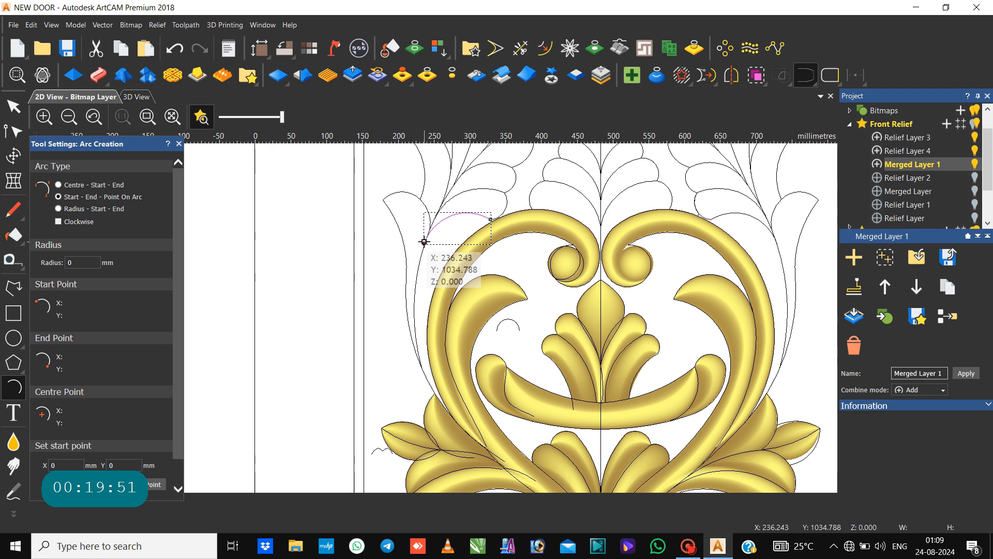
left_click_drag(424, 243, 450, 415)
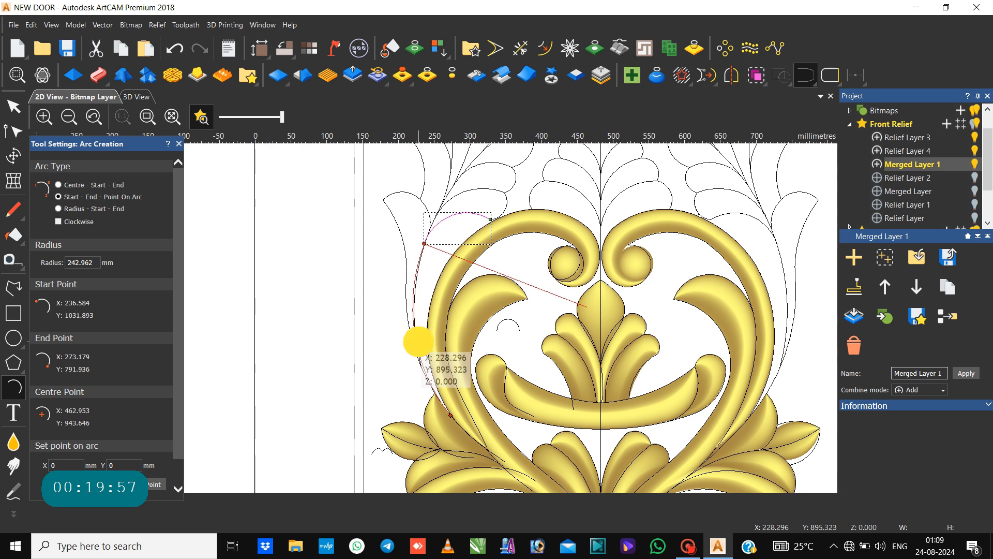
left_click(418, 341)
left_click_drag(420, 347, 438, 221)
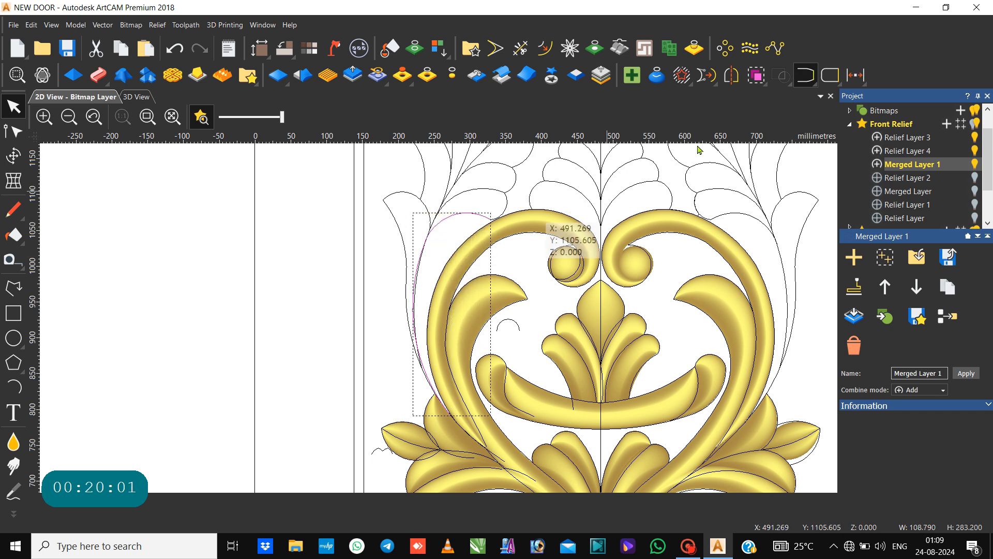
left_click(799, 81)
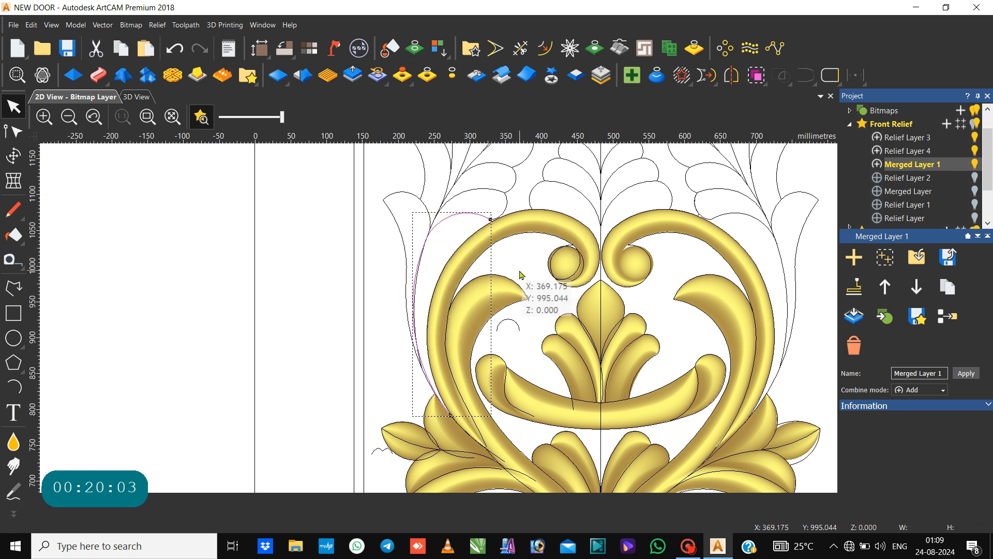
Smooth the upper node of the left leaf's outer curve and pull the lower span's handle outward to reshape it along the leaf edge.
left_click(436, 225)
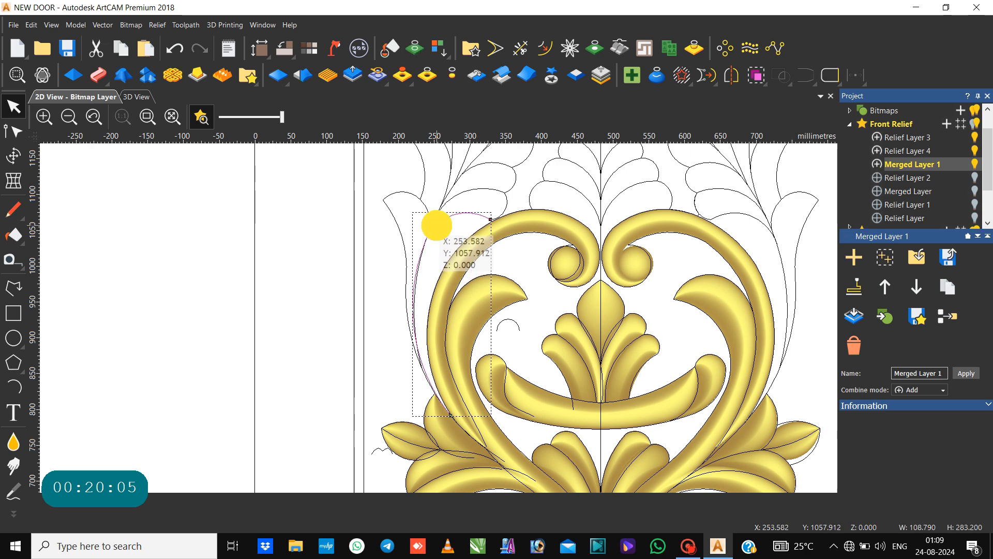
left_click(437, 226)
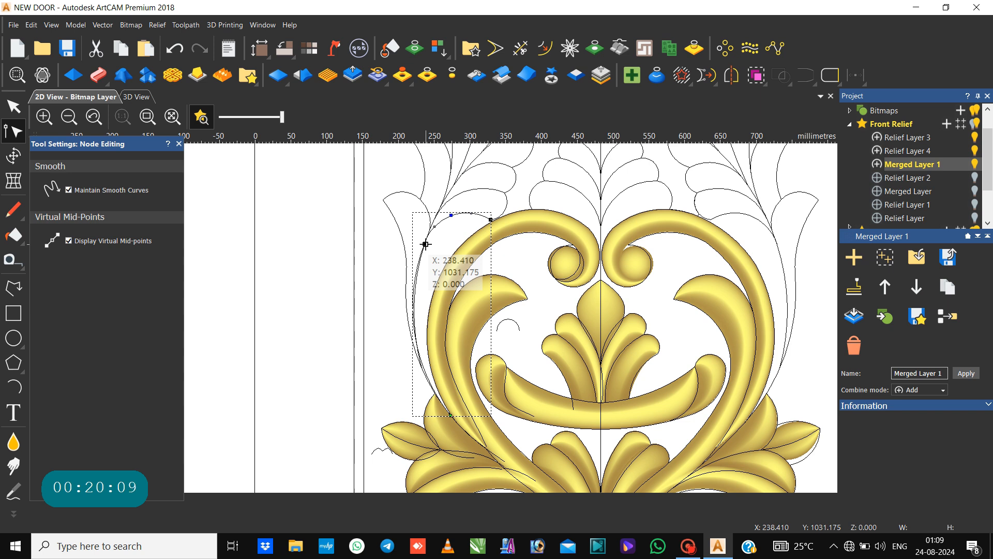
key("s")
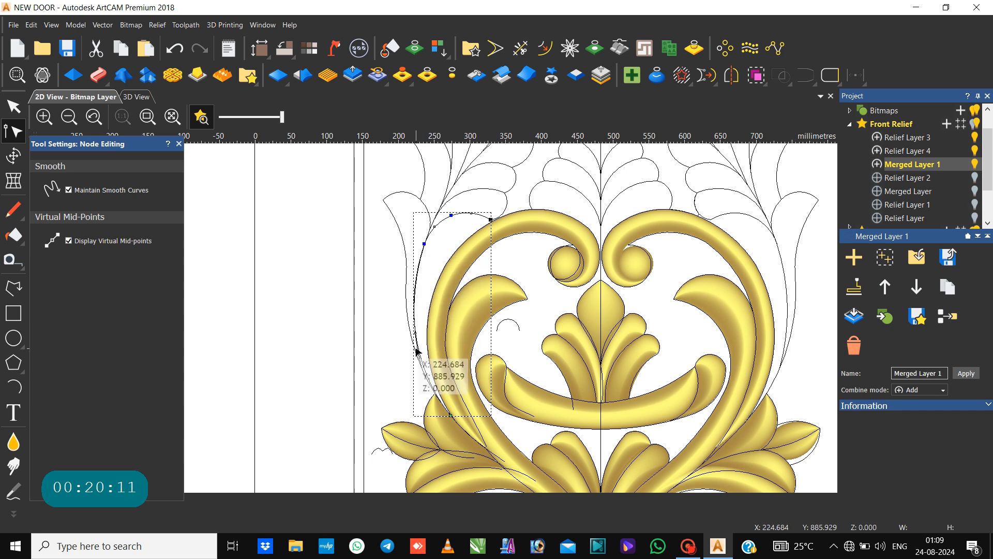
scroll(434, 384, "up", 3)
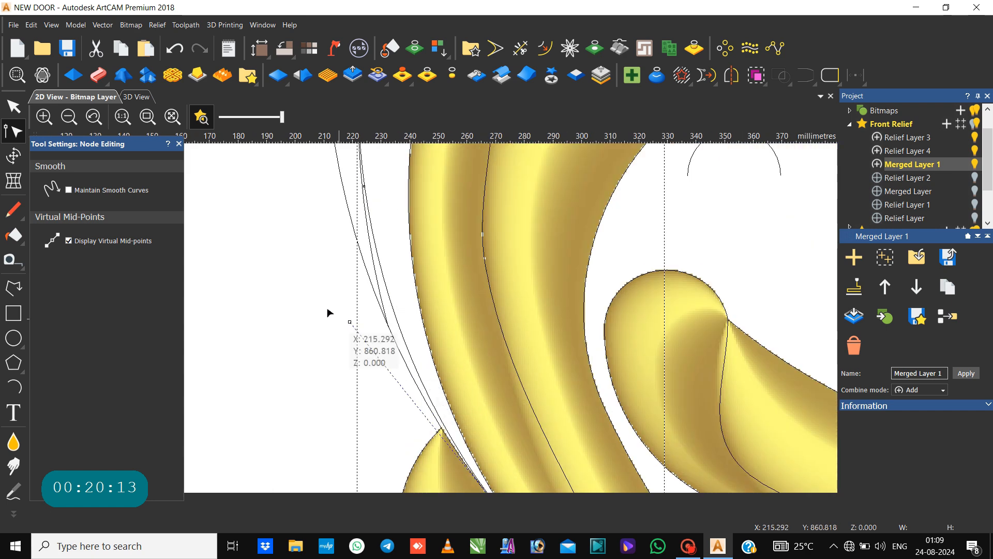
left_click_drag(350, 322, 342, 333)
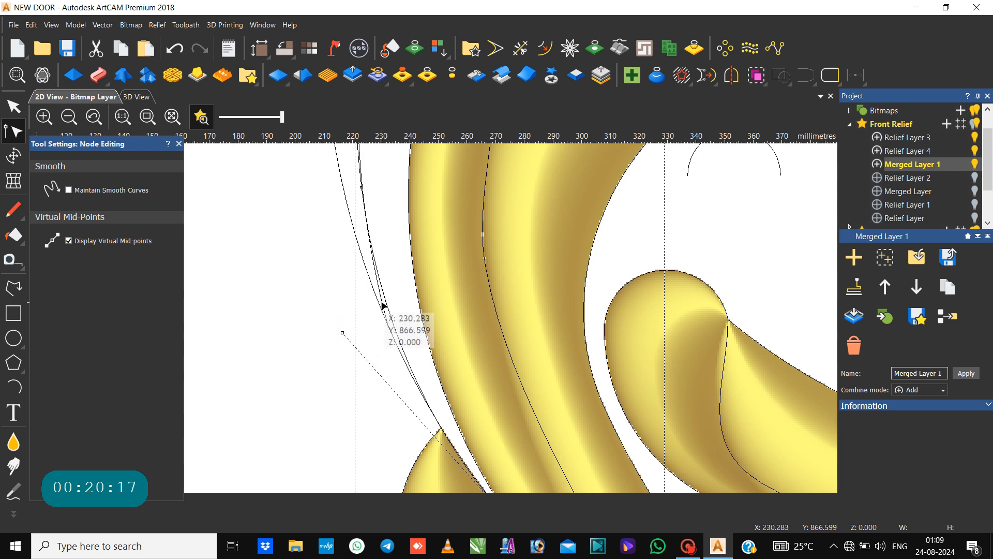
scroll(382, 304, "down", 3)
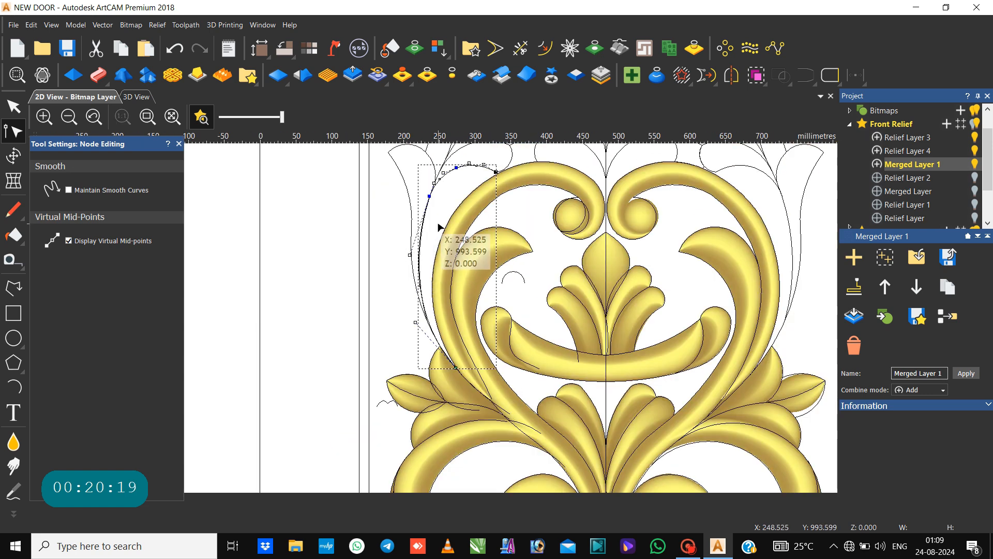
left_click(437, 206)
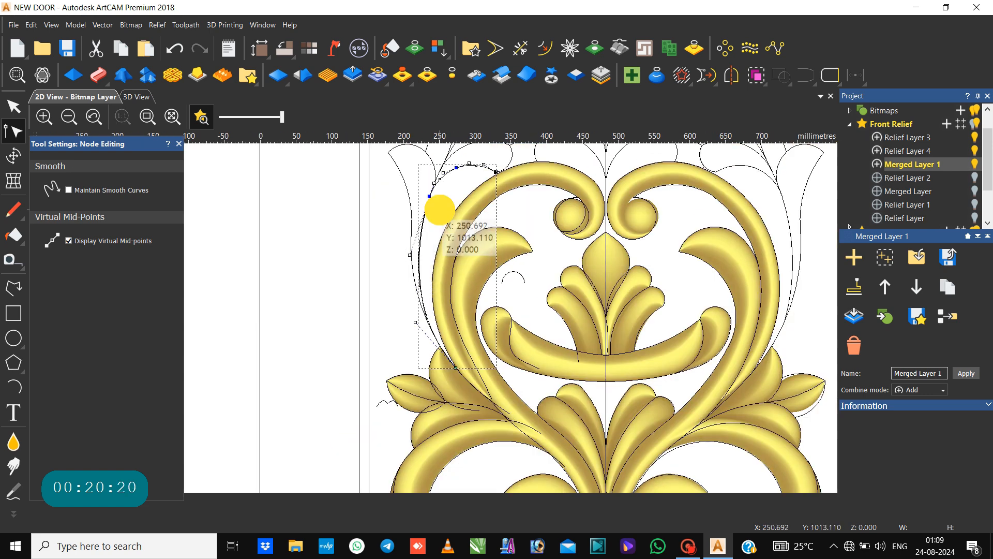
left_click(444, 178)
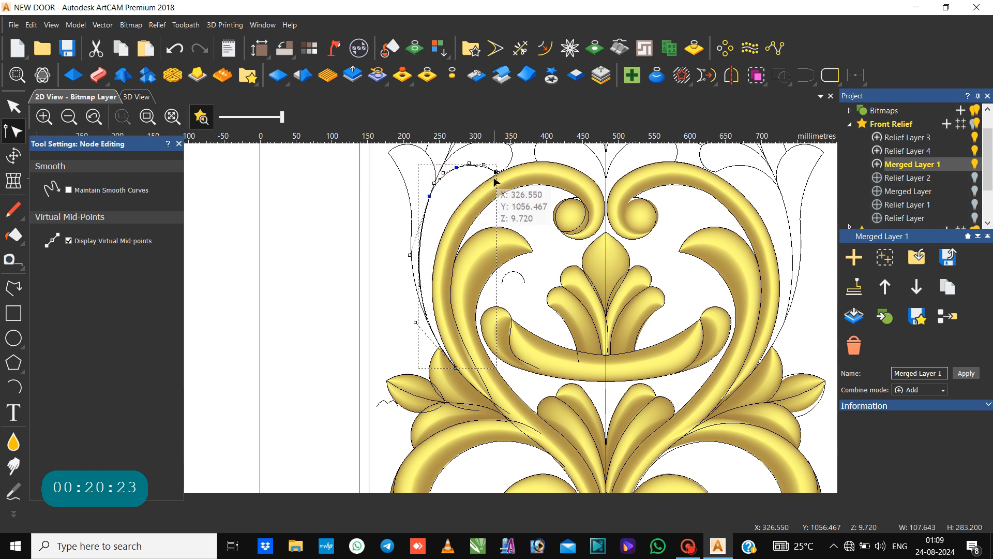
Adjust the control handle near the leaf curve's upper end so its top span bulges slightly higher before meeting the scroll.
scroll(491, 176, "up", 3)
scroll(502, 153, "up", 2)
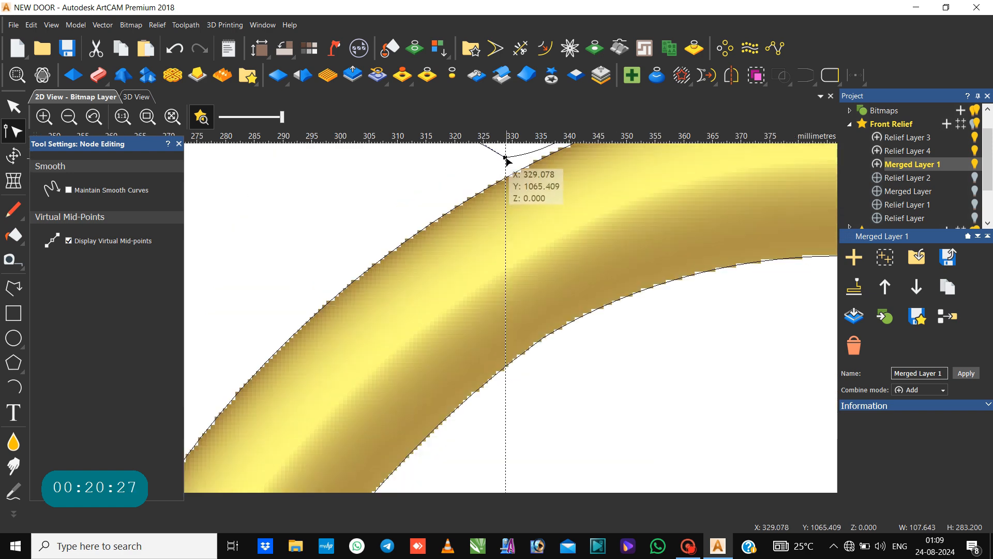
left_click(506, 159)
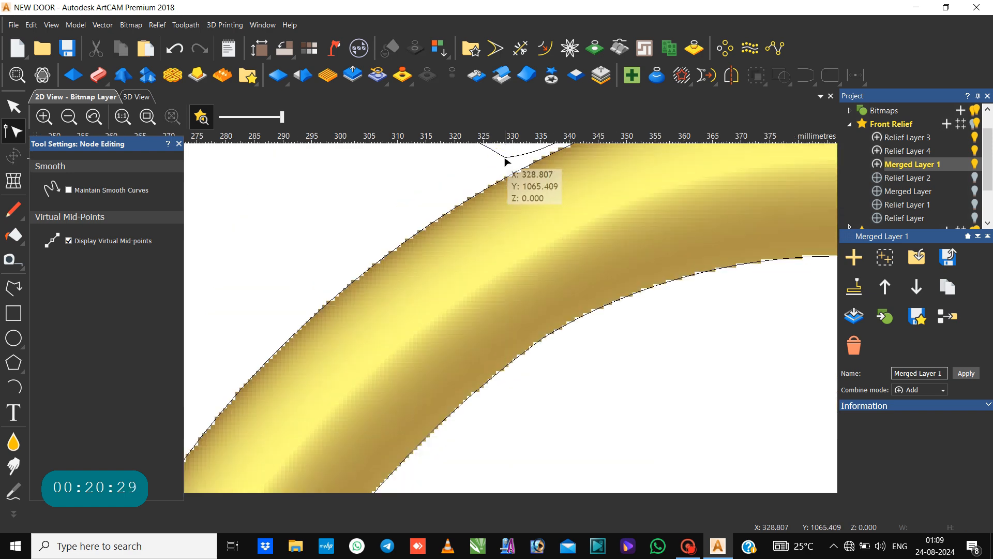
left_click(497, 151)
left_click(504, 171)
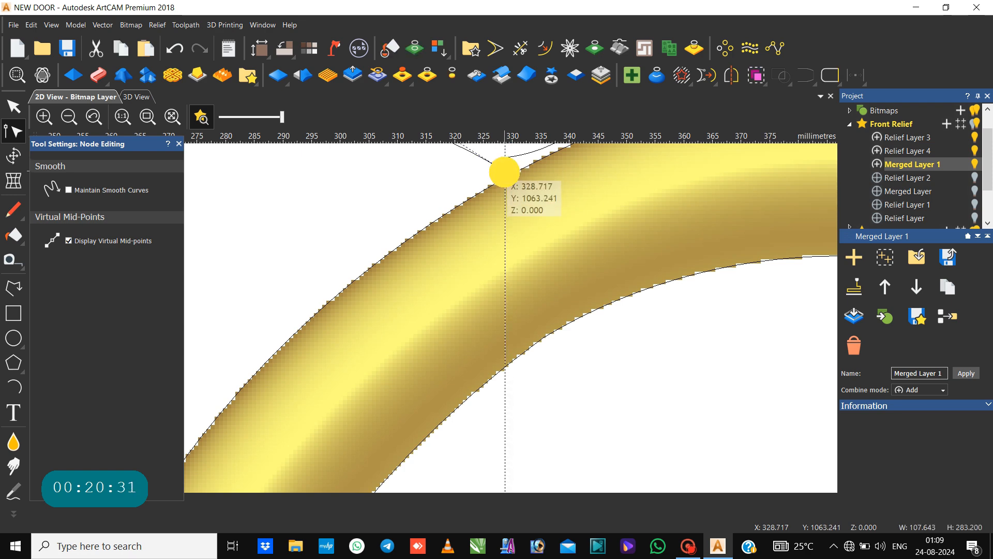
scroll(505, 173, "down", 4)
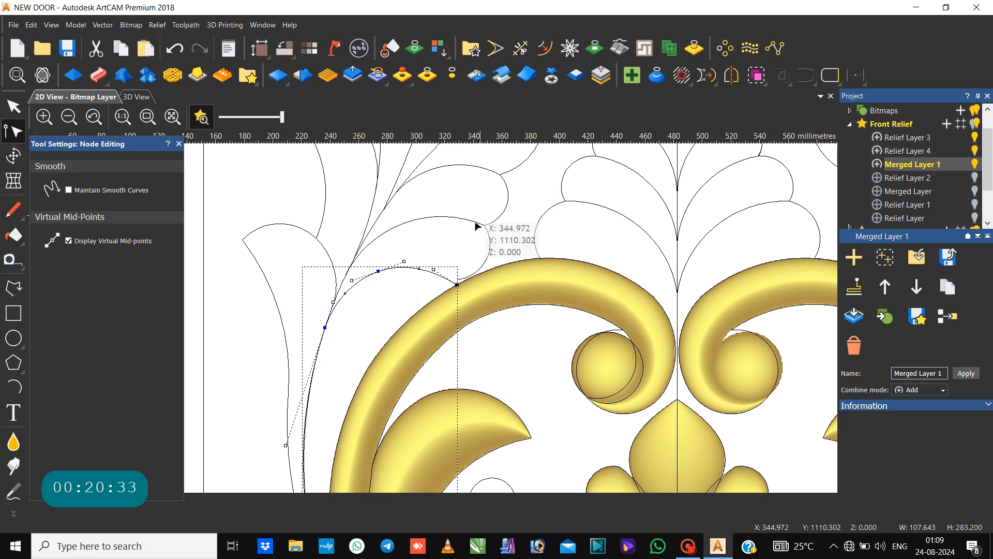
left_click(438, 267)
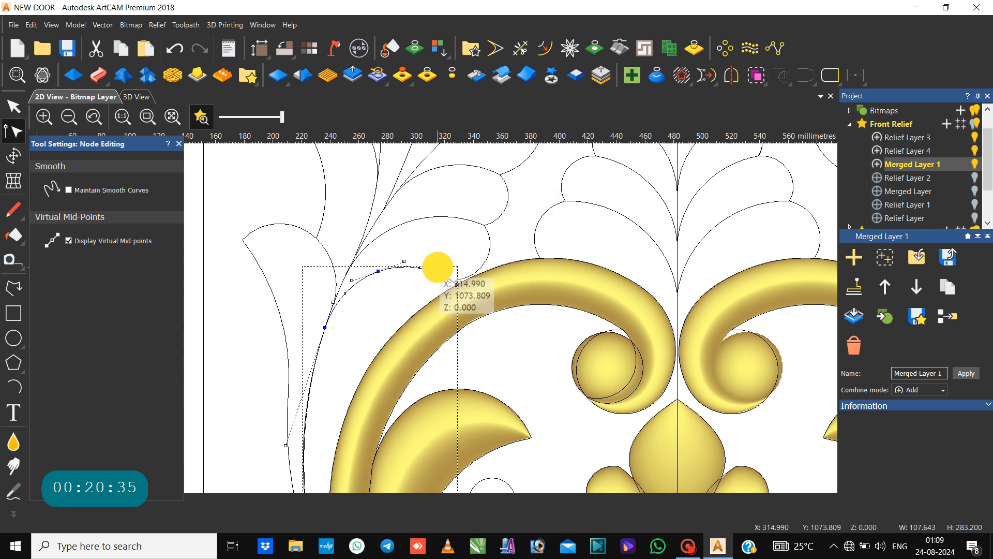
left_click_drag(437, 267, 438, 263)
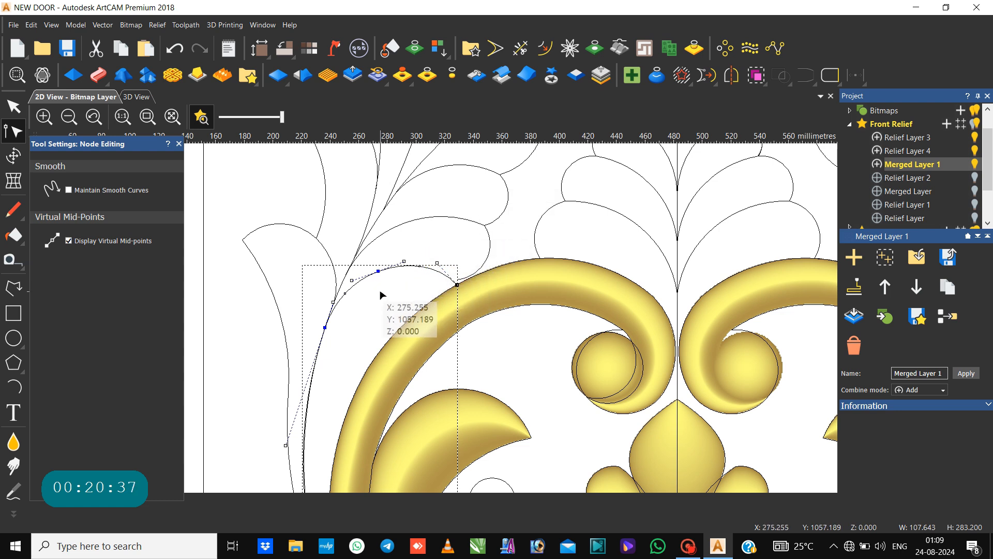
left_click(366, 302)
left_click(366, 302)
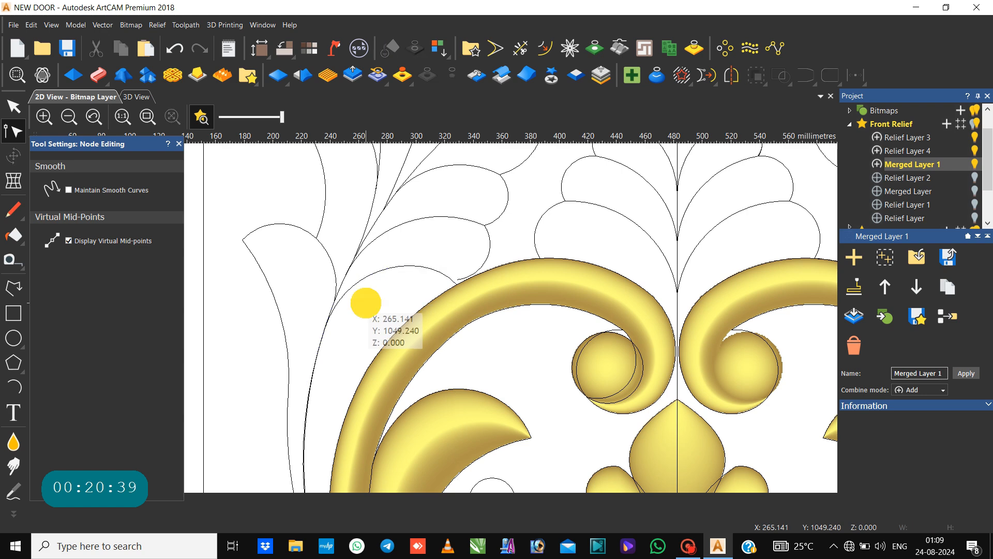
Start a Two Rail Sweep using the left leaf's outer curve and the scroll's outer edge as drive rails.
left_click(355, 284)
scroll(356, 284, "down", 1)
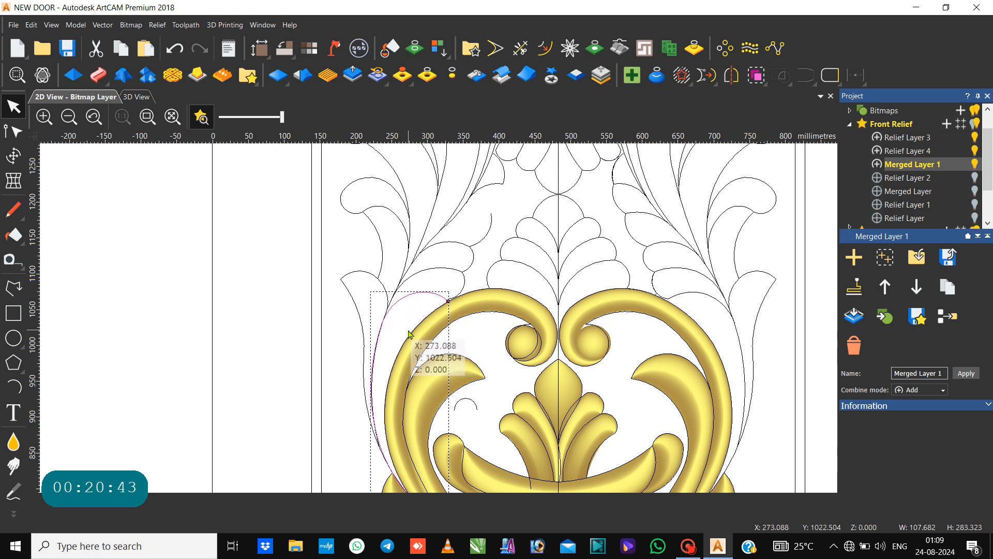
left_click(410, 332)
scroll(411, 332, "down", 1)
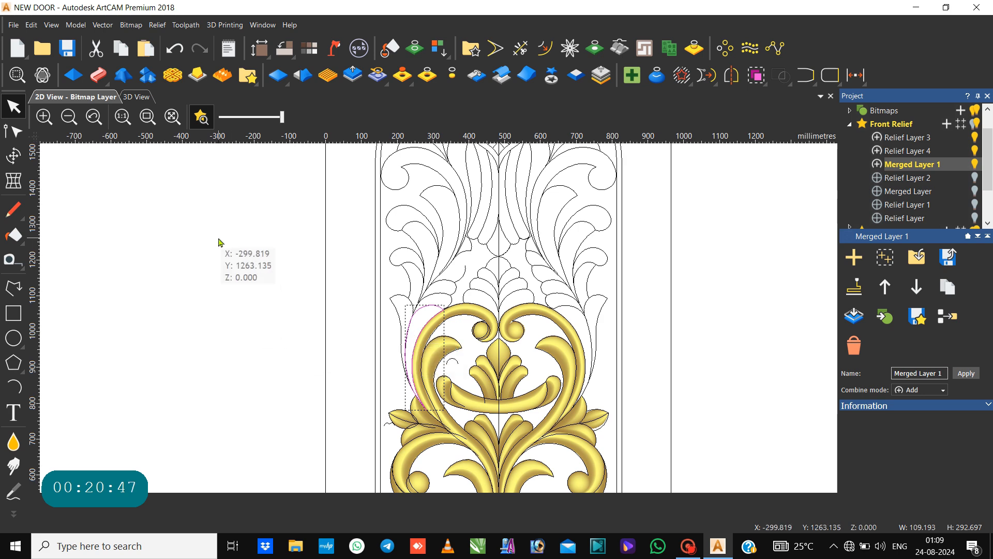
left_click(98, 76)
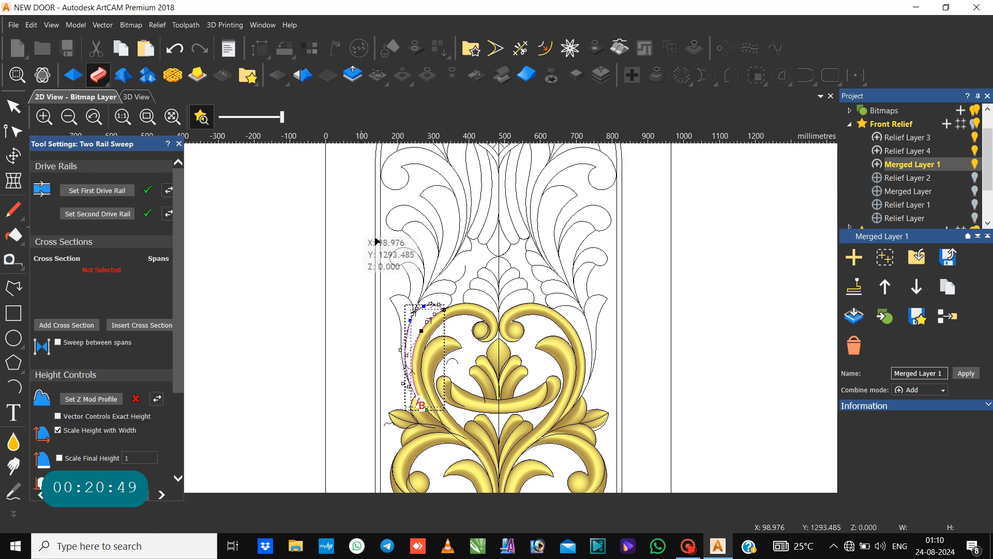
scroll(436, 343, "up", 1)
scroll(428, 313, "up", 1)
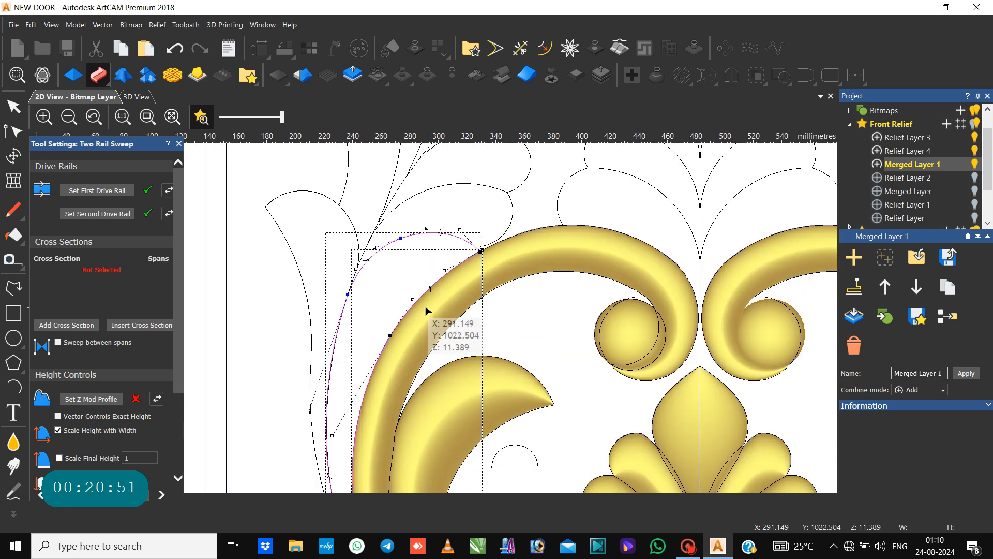
scroll(433, 336, "down", 2)
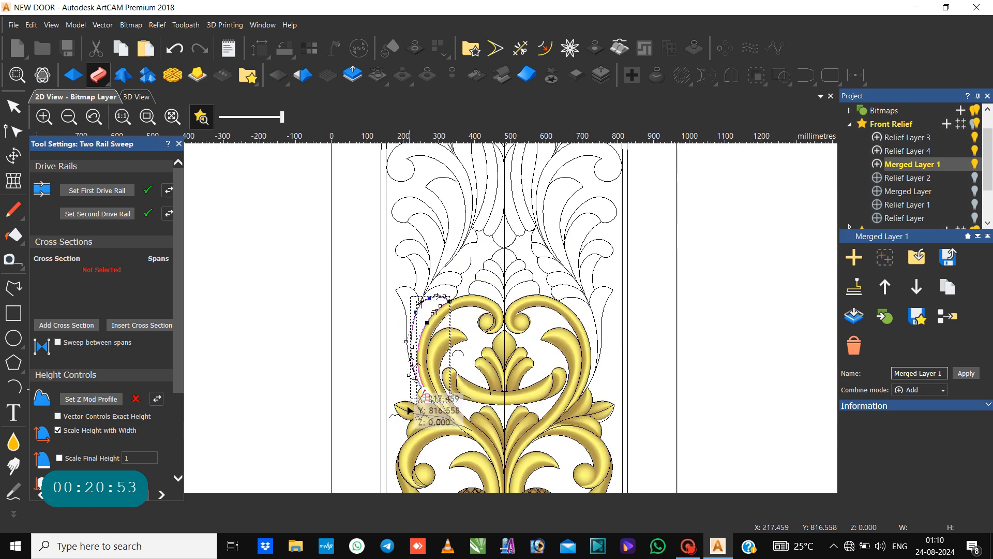
scroll(439, 456, "down", 1)
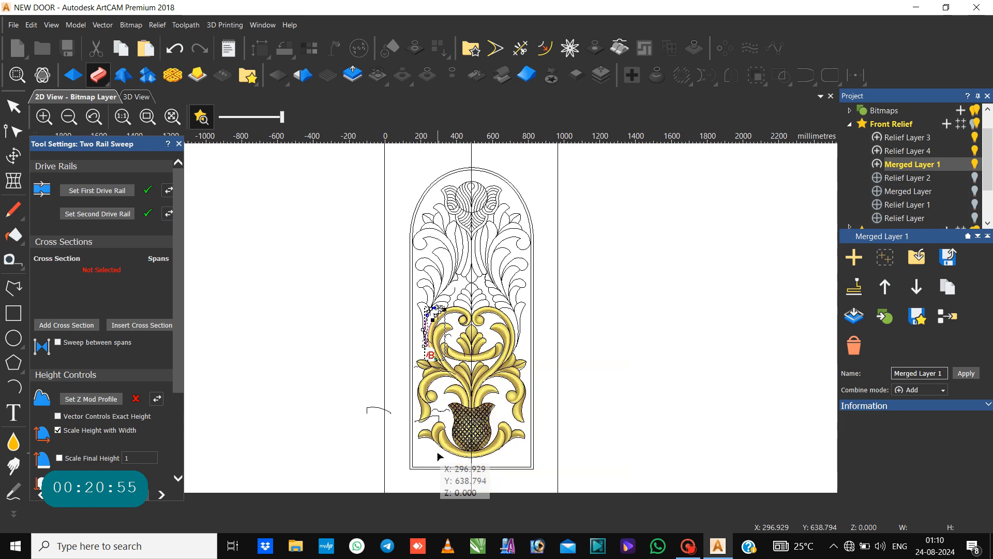
left_click(440, 410)
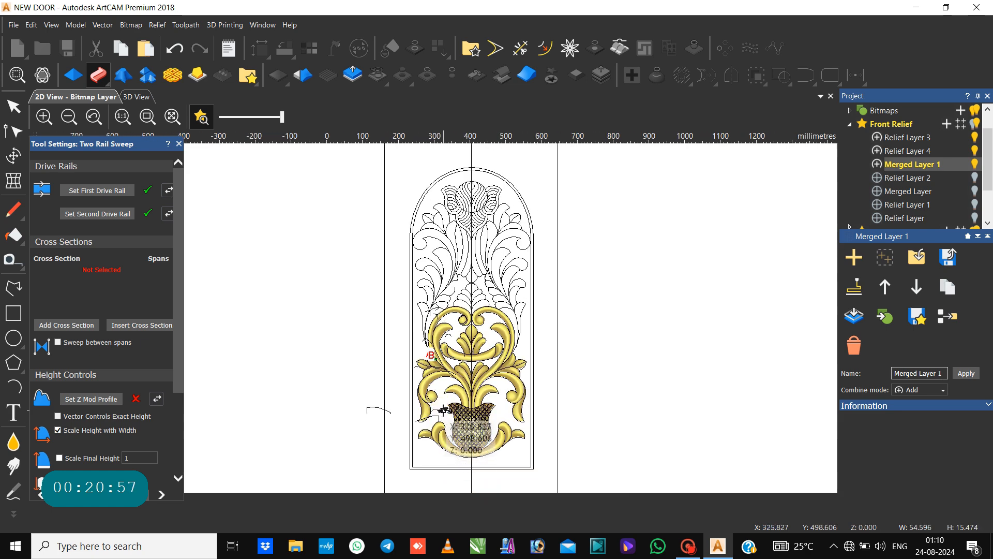
scroll(447, 416, "up", 3)
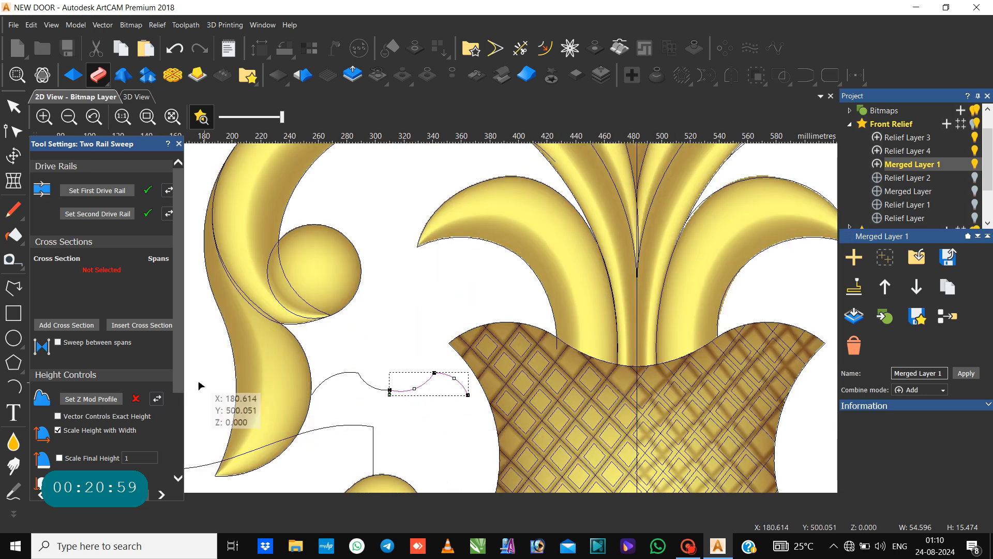
left_click(69, 321)
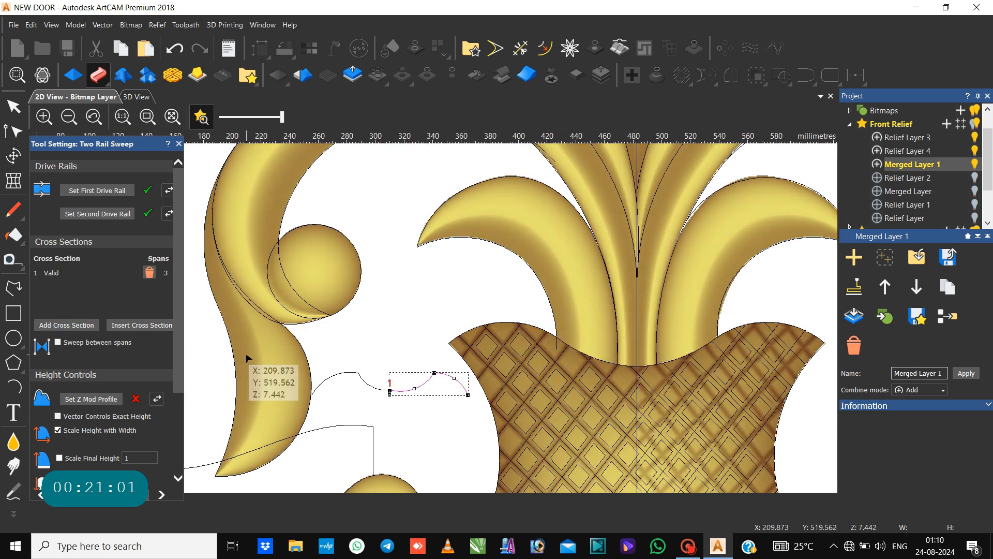
scroll(252, 349, "down", 3)
scroll(418, 254, "up", 1)
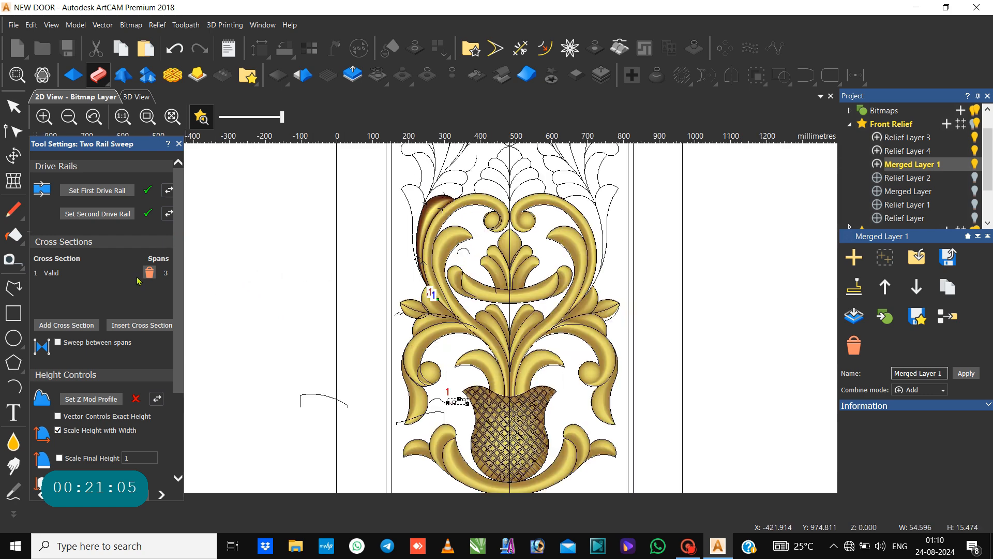
left_click(148, 273)
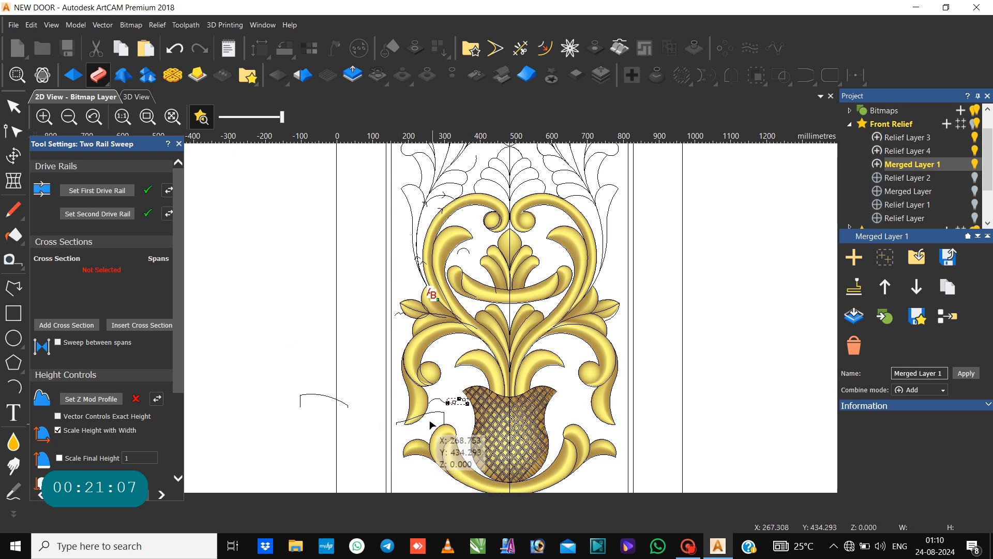
Add the left half of the wavy profile beside the vase as cross section, and set the vector below it as Z modulation profile.
left_click(438, 398)
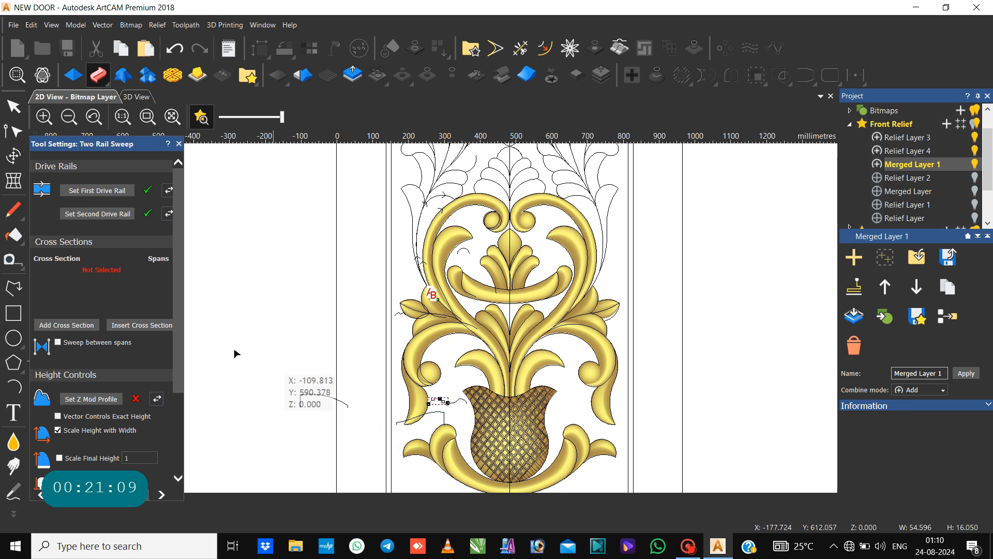
left_click(76, 320)
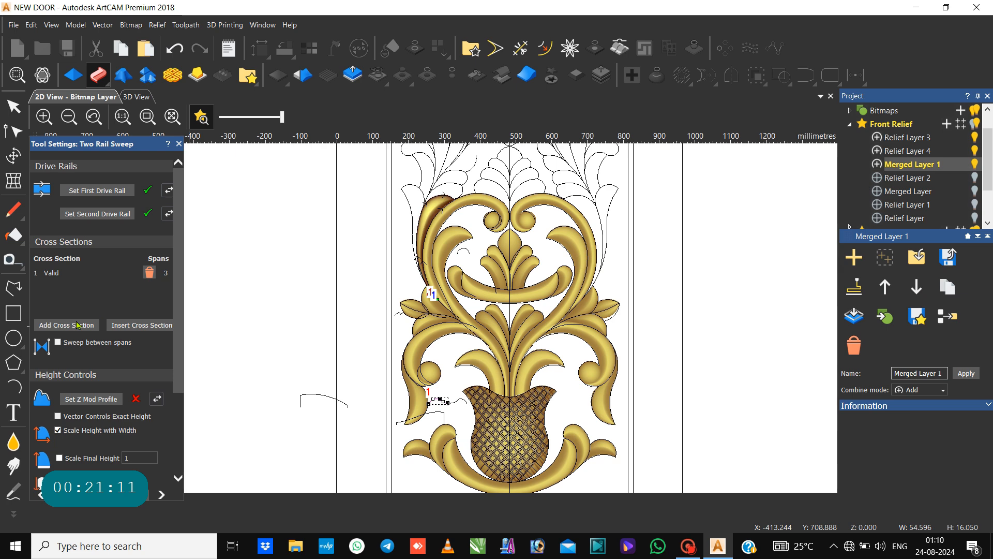
left_click(405, 418)
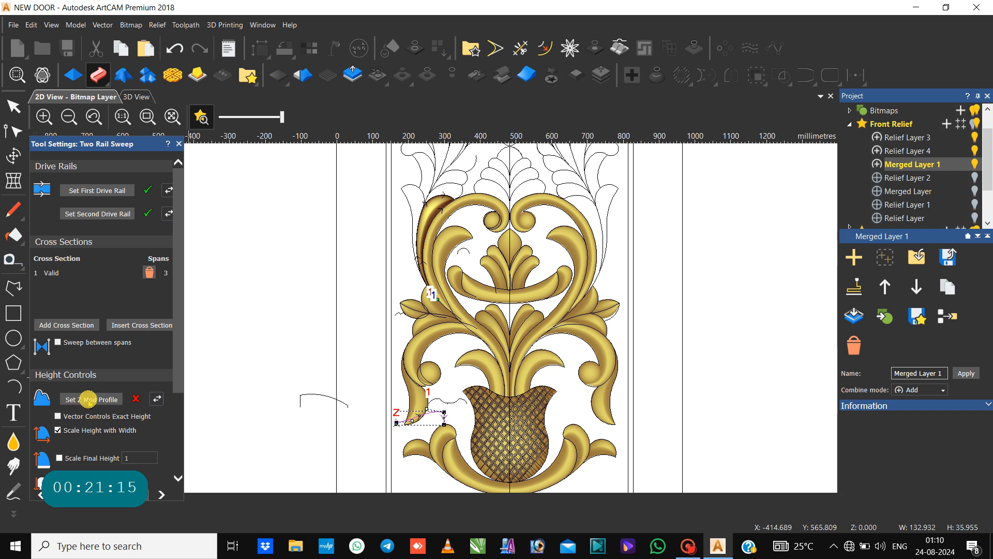
Replace scaling height with width by a scaled final height of 6, and set the sweep's start height to 6 mm.
scroll(87, 407, "down", 3)
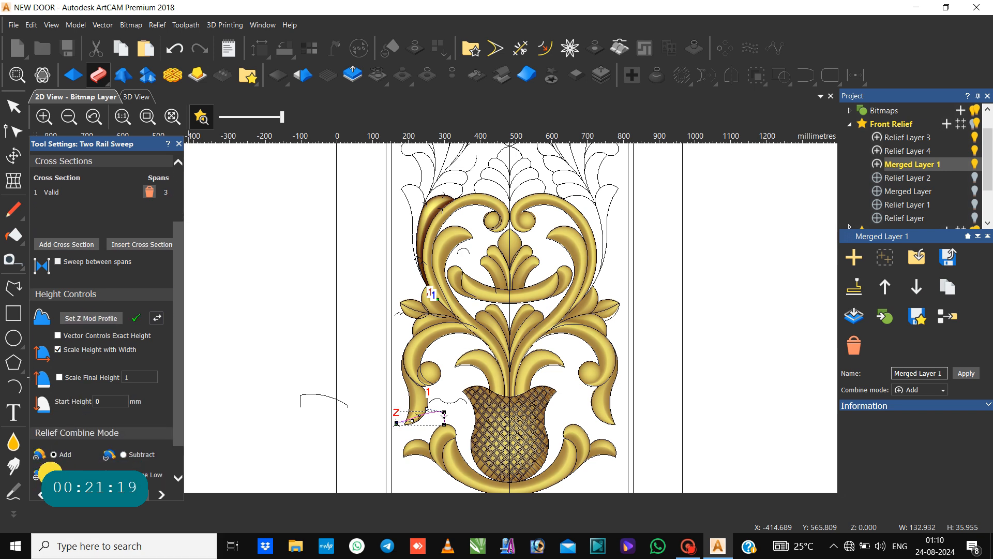
left_click(58, 377)
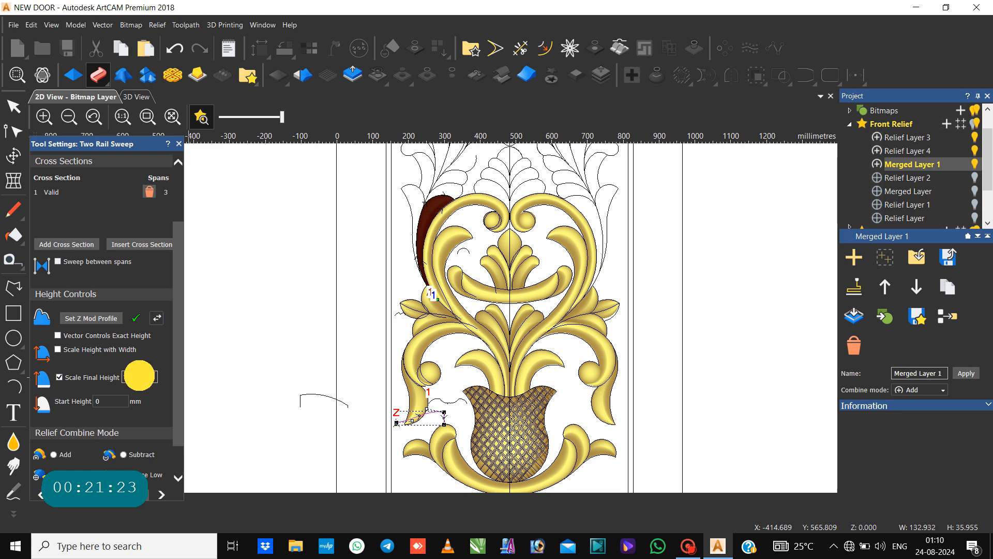
type("6")
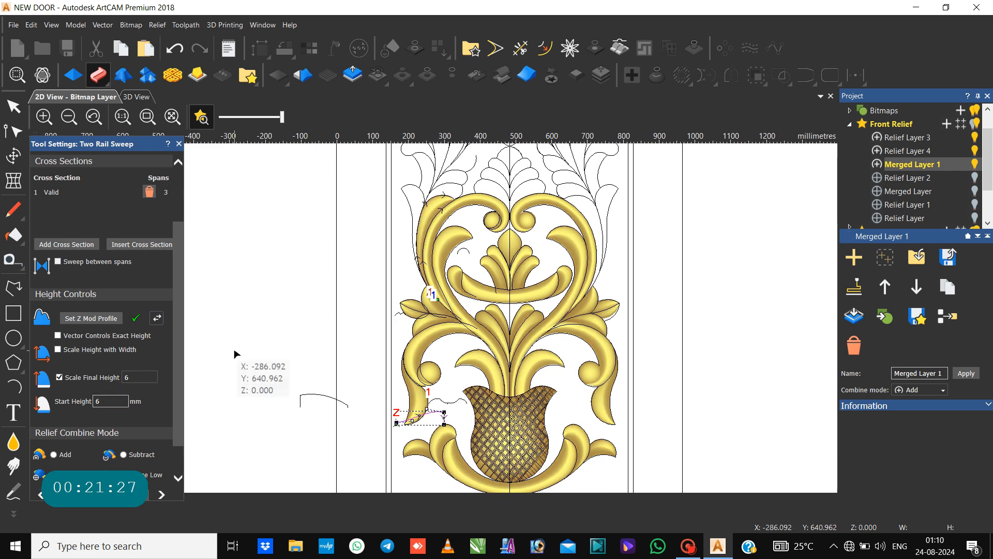
Move the lower end node of the inner drive rail slightly inward onto the scroll to widen the sweep's base.
scroll(430, 287, "up", 2)
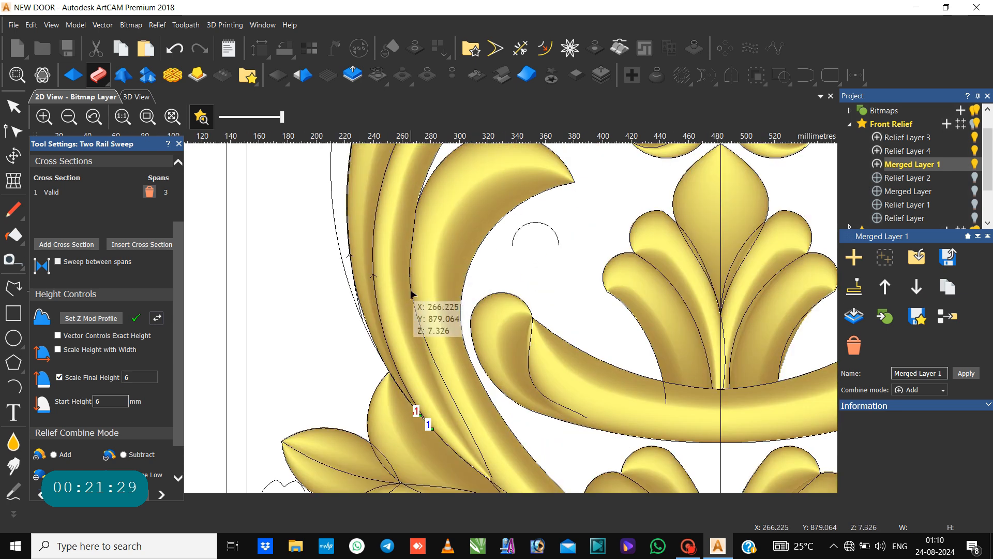
left_click(383, 339)
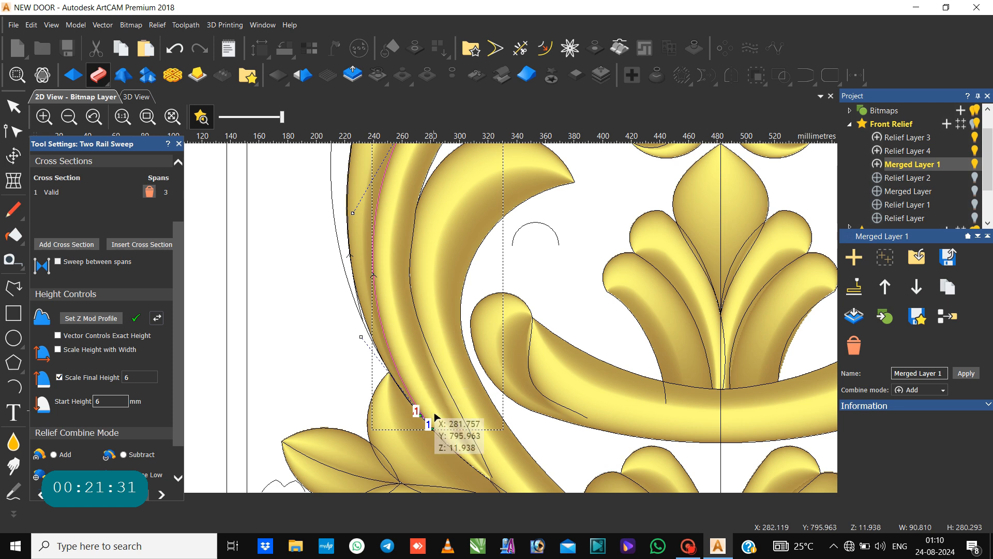
left_click_drag(432, 428, 439, 423)
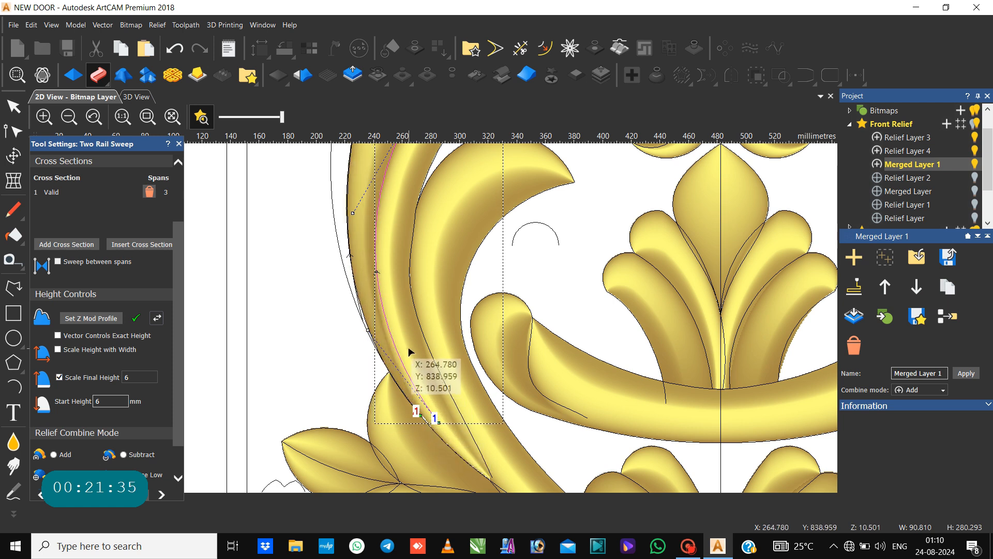
Finish the left leaf's Two Rail Sweep, keeping its relief beside the scroll.
scroll(422, 403, "down", 2)
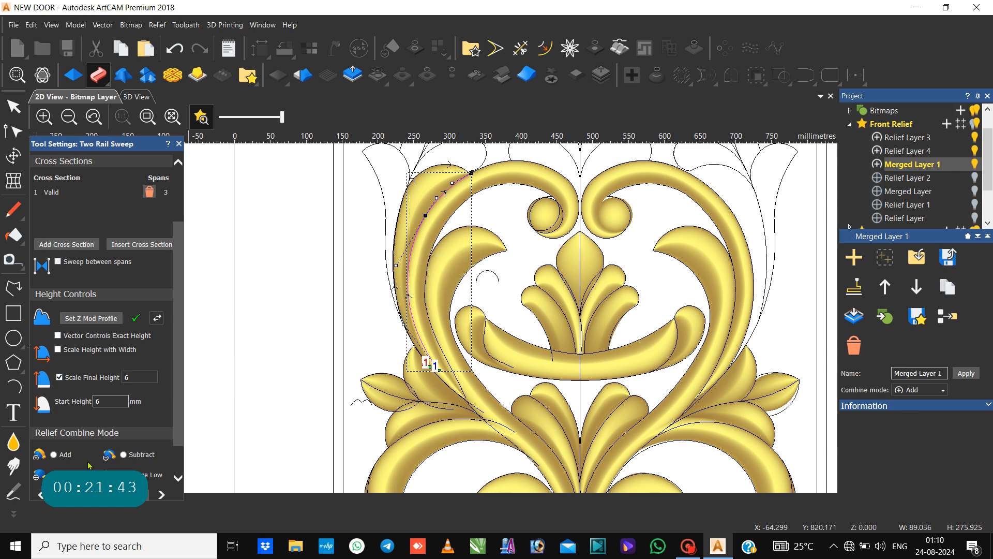
scroll(89, 465, "down", 1)
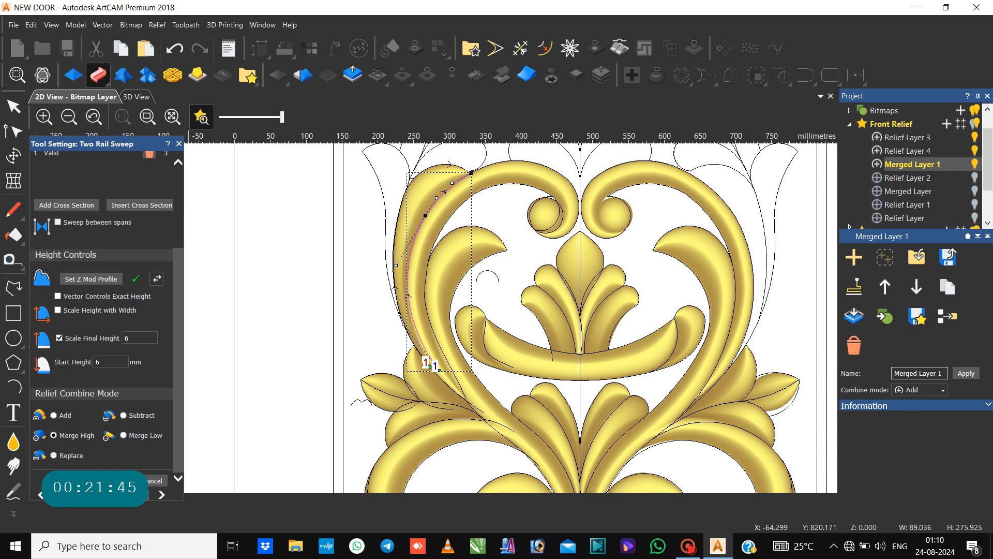
left_click(156, 476)
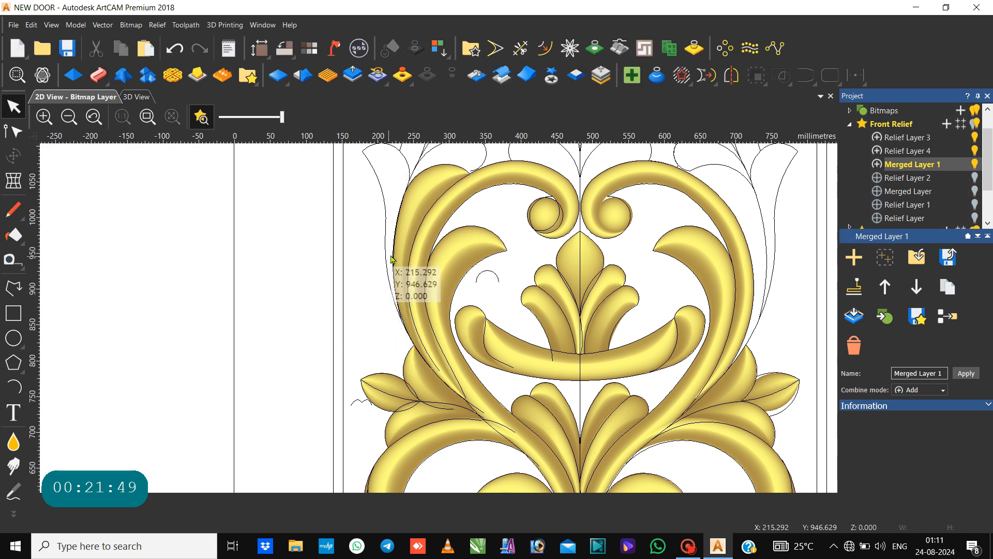
Cut the outermost left leaf's outline at its pointed upper tip, separating the top arc from the long outer side curve.
left_click(404, 155)
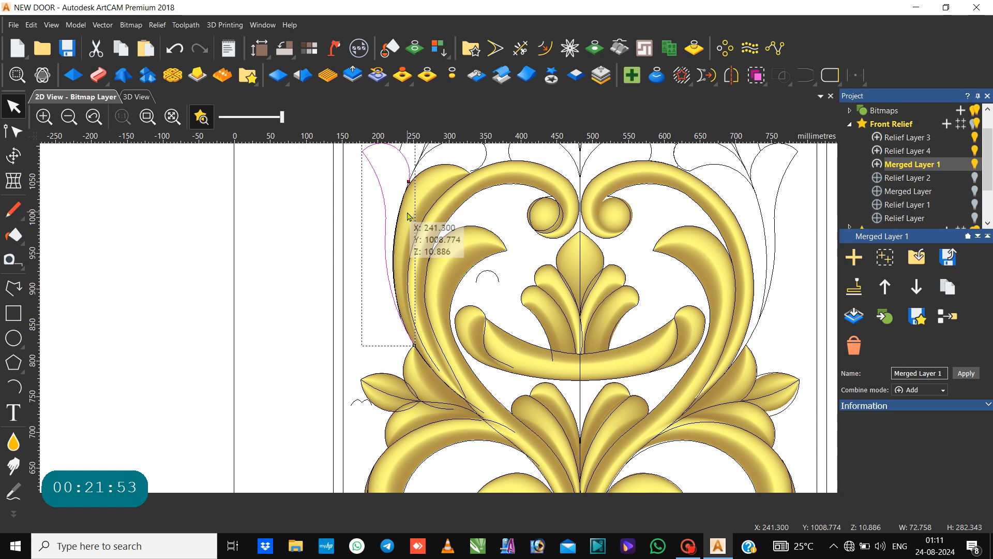
scroll(405, 203, "up", 2)
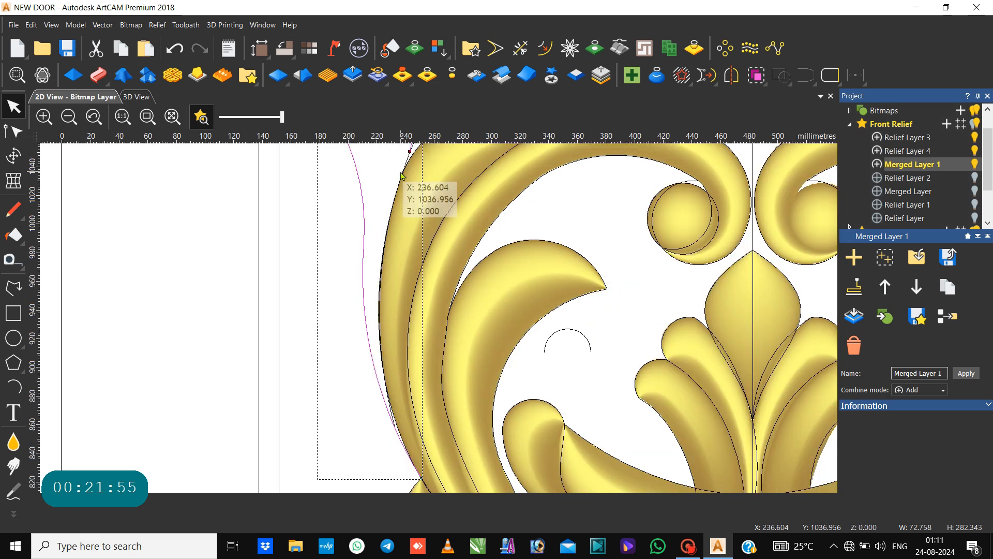
scroll(403, 181, "down", 2)
scroll(431, 264, "up", 2)
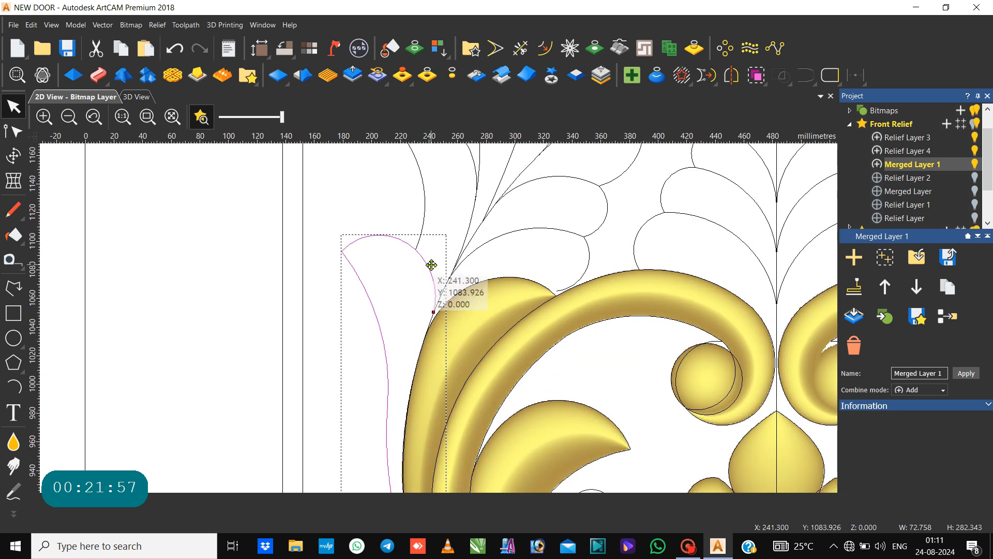
key("n")
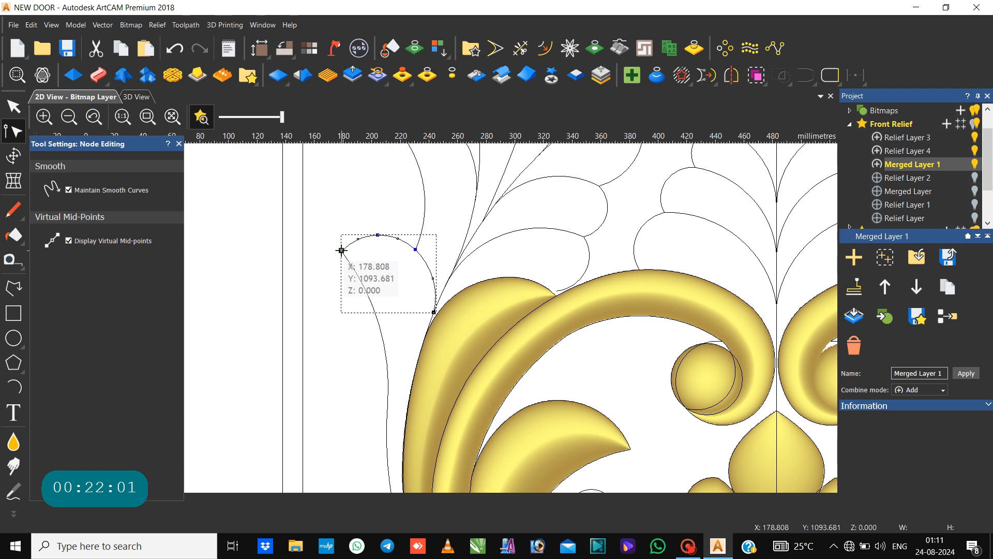
left_click(436, 276)
left_click(434, 280)
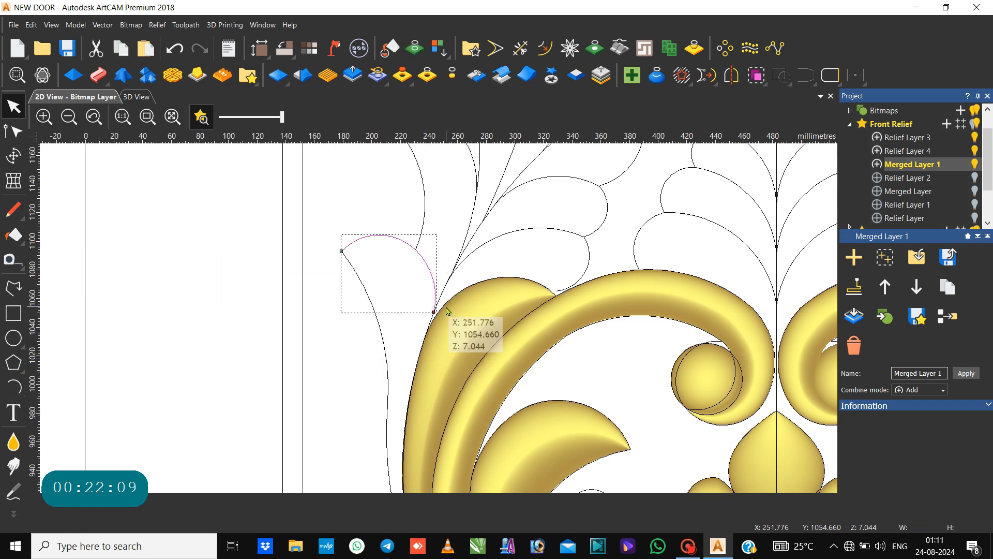
Cut the long stem curve along the swept leaf's outer edge at the point where the outermost leaf's top arc meets it.
scroll(434, 321, "up", 4)
left_click(436, 321)
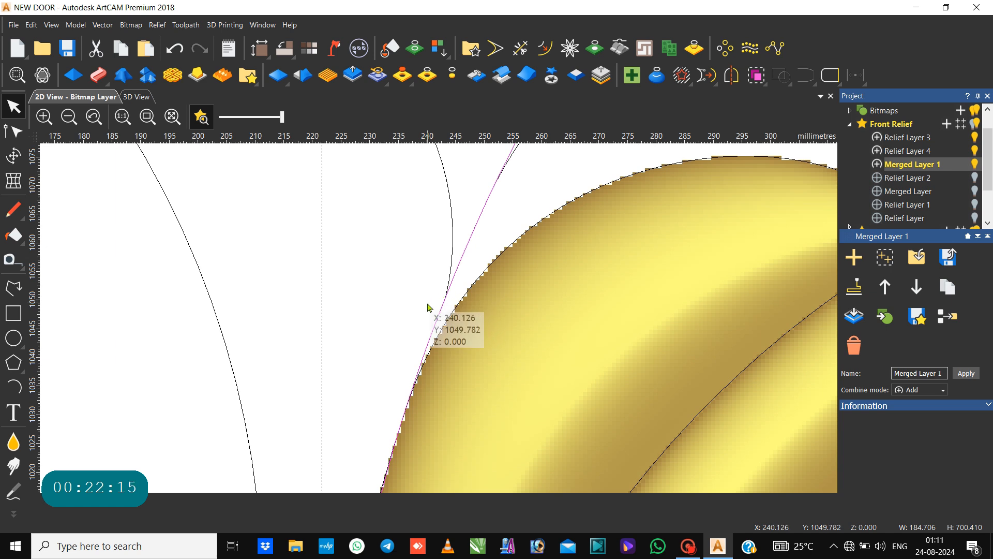
key("n")
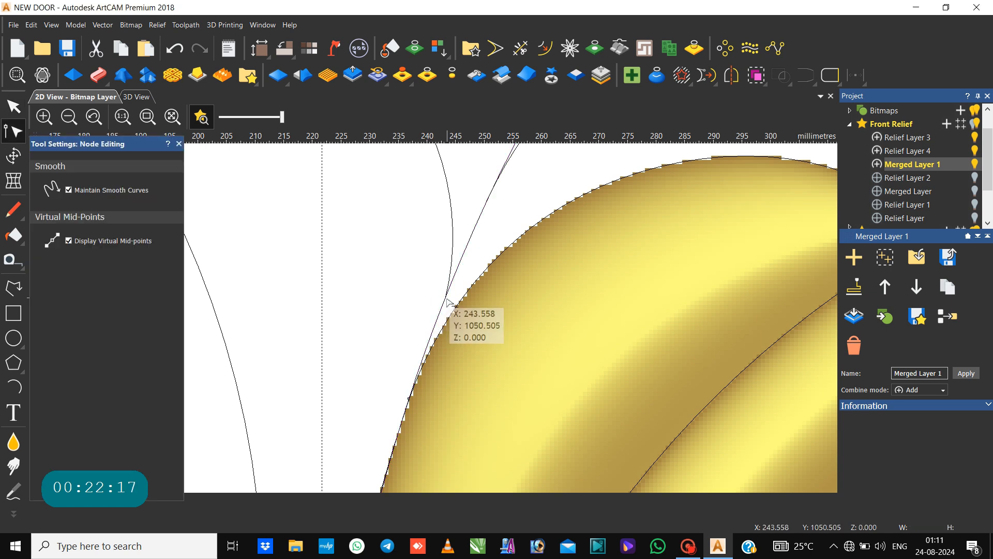
key("c")
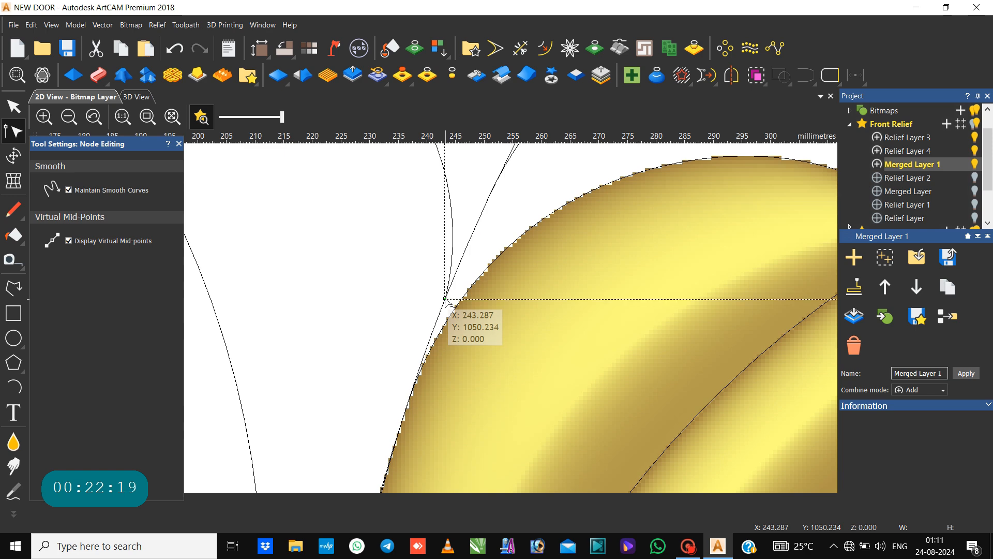
left_click(410, 289)
key("n")
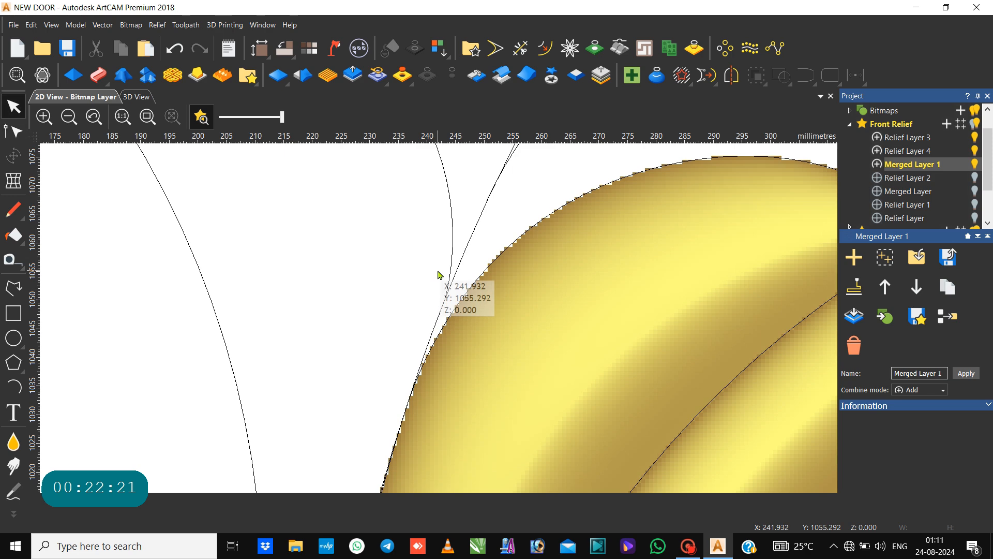
Join the lower piece of the cut stem curve to the outermost leaf's top arc with a line.
left_click(440, 312)
scroll(442, 312, "down", 3)
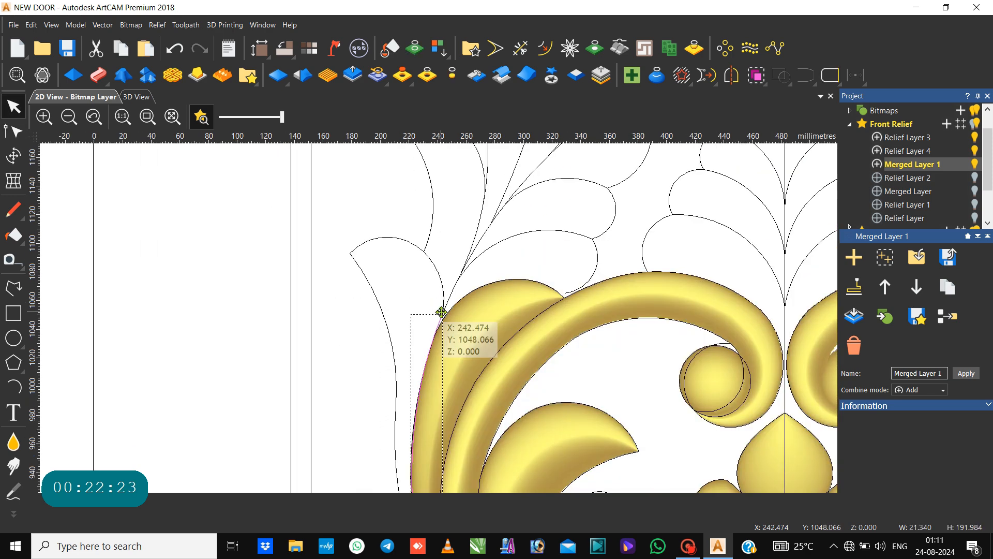
left_click(439, 289)
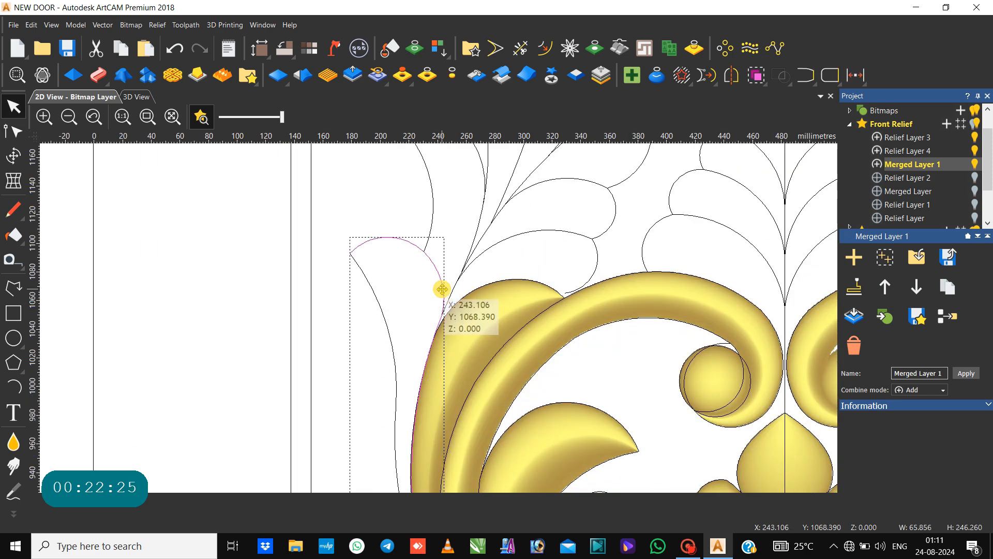
scroll(442, 284, "down", 3)
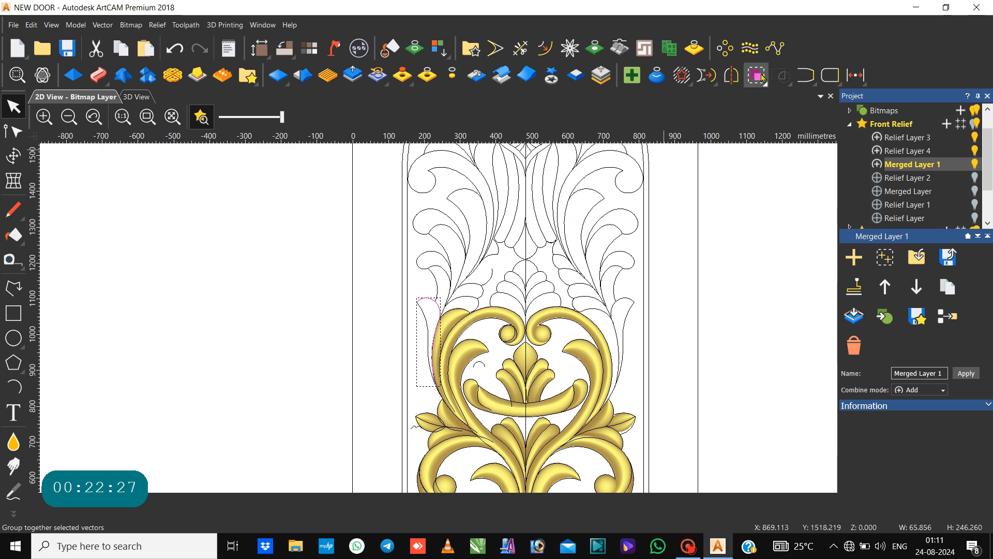
left_click(813, 78)
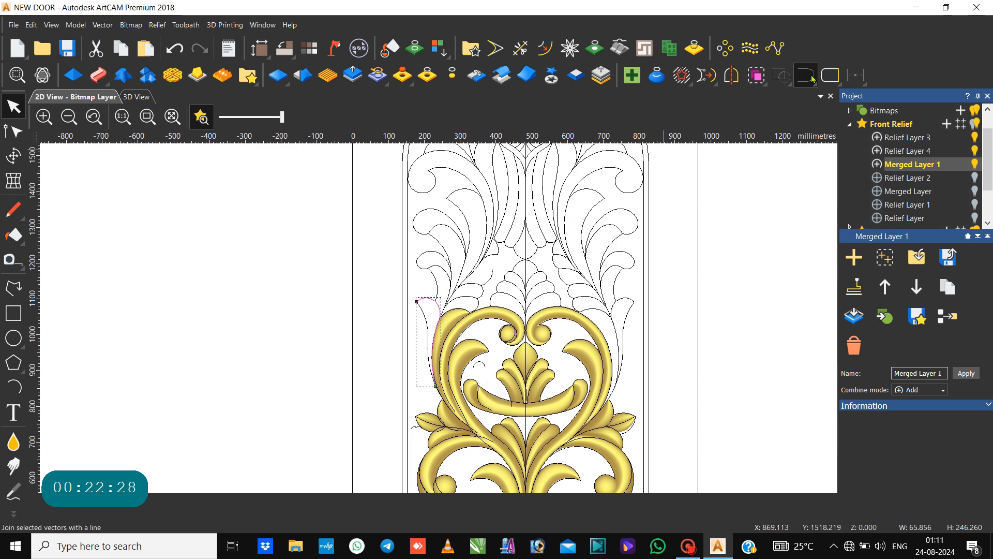
Start a Two Rail Sweep using the outermost left leaf's joined inner curve and its outer side curve as drive rails.
left_click(419, 333)
left_click(439, 306)
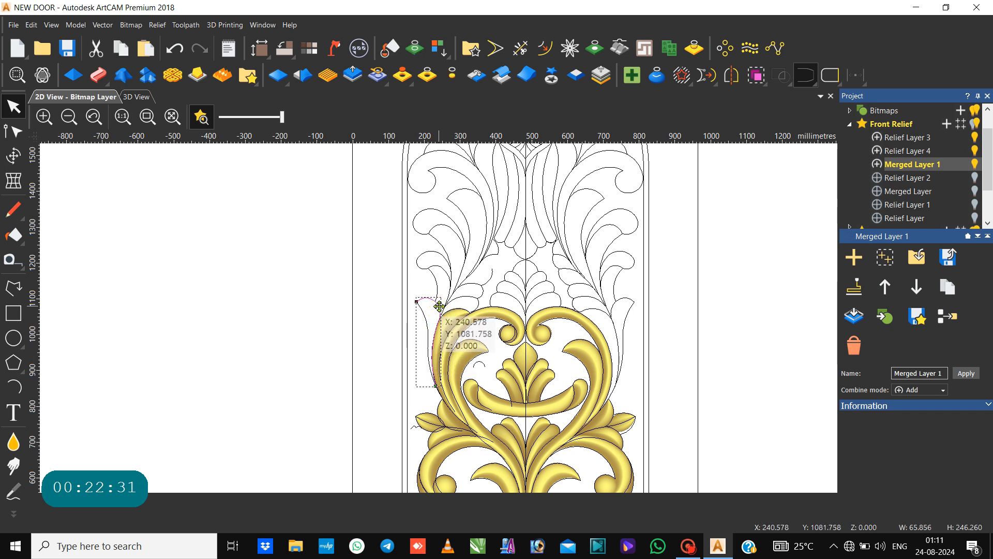
left_click(420, 320)
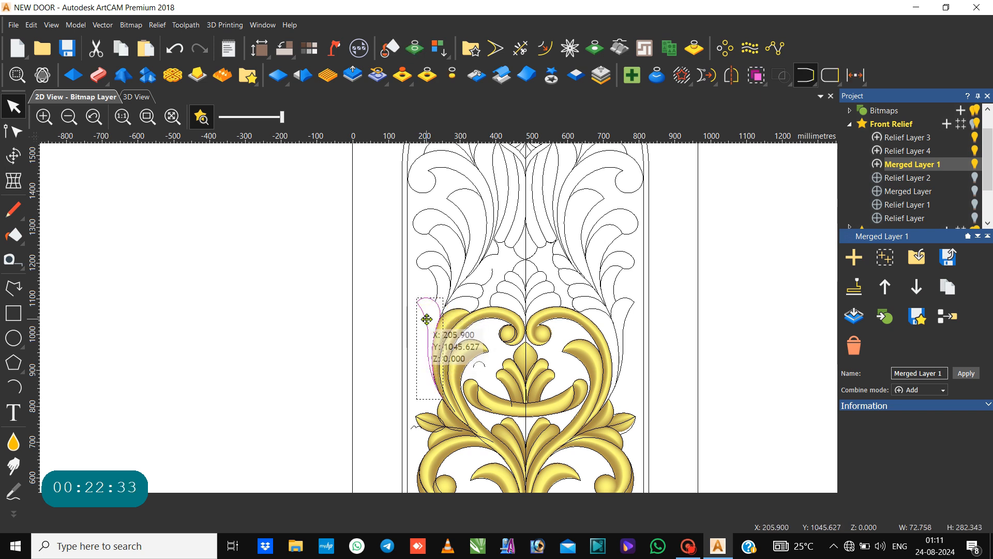
left_click(98, 75)
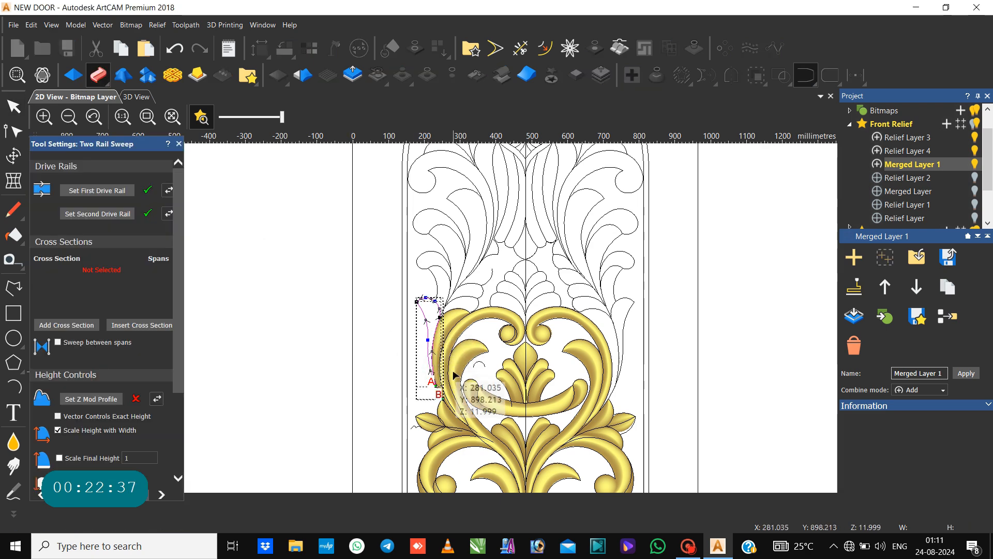
Try the right half of the wavy profile beside the vase as the sweep's cross section and remove it again.
scroll(444, 393, "down", 2)
scroll(448, 418, "up", 4)
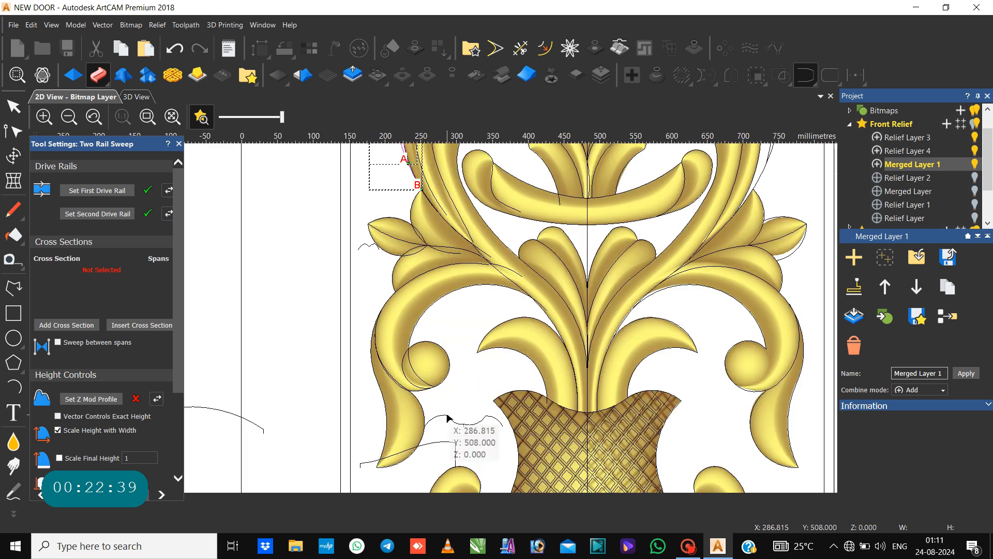
left_click(484, 418)
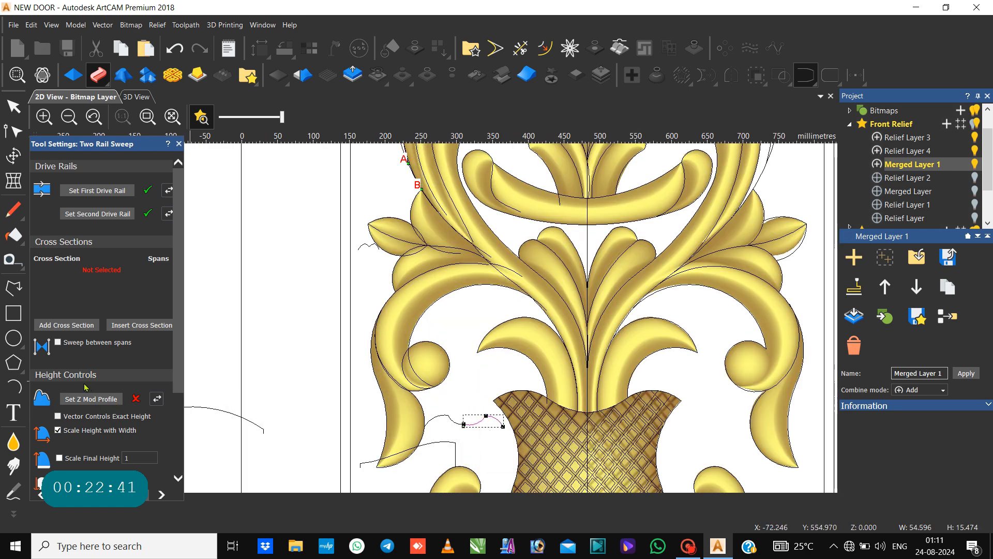
left_click(81, 324)
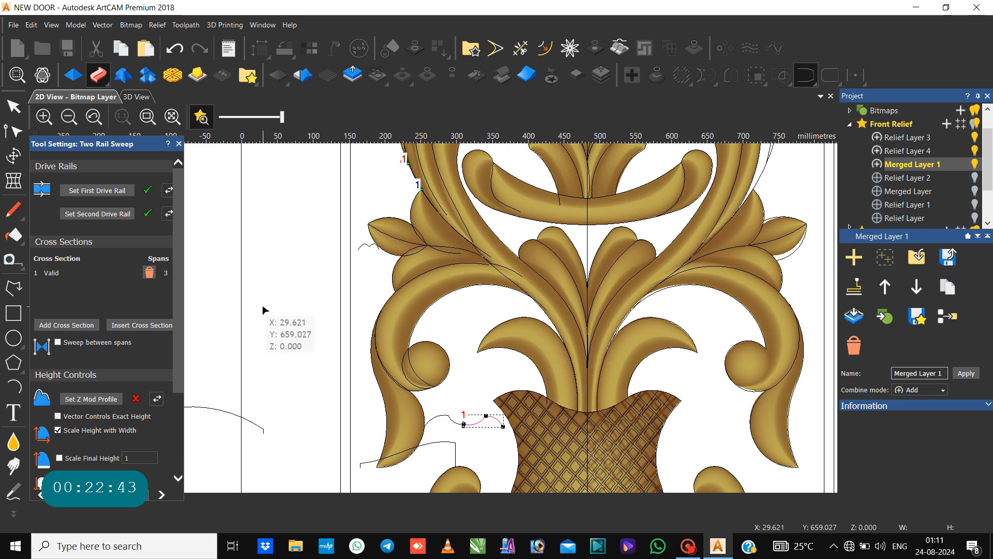
scroll(310, 289, "down", 2)
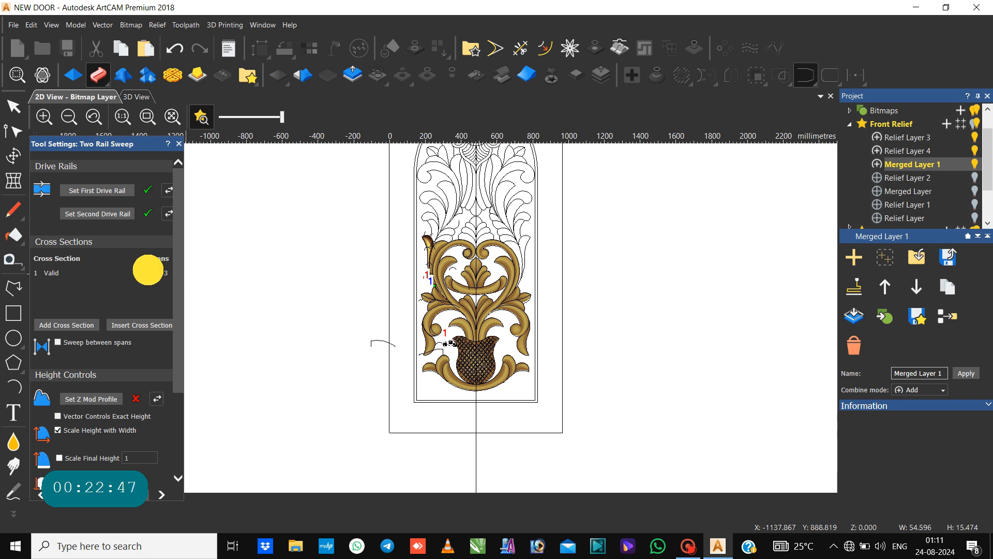
left_click(148, 269)
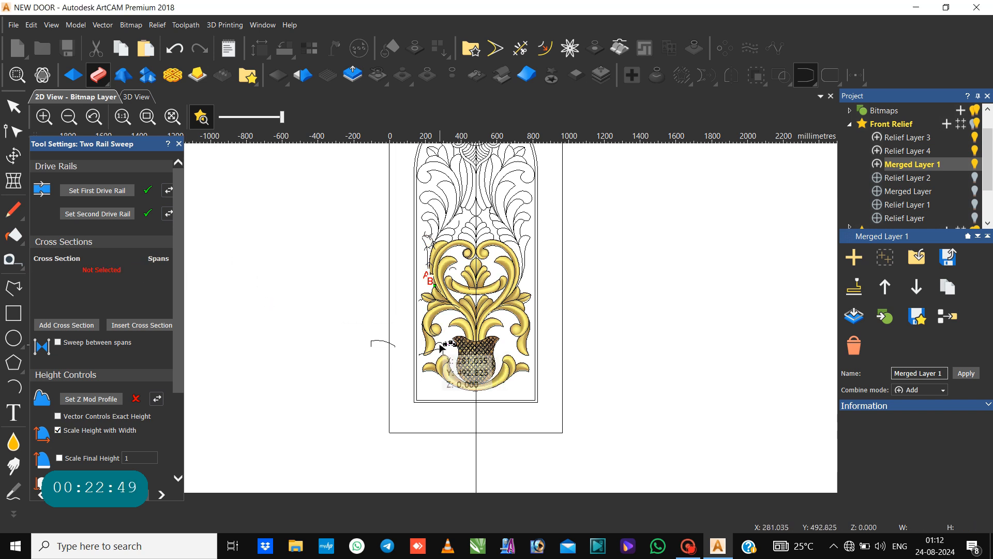
Use the wavy profile's left half as cross section and the vector below it as Z modulation profile, without scaling height with width.
left_click(86, 326)
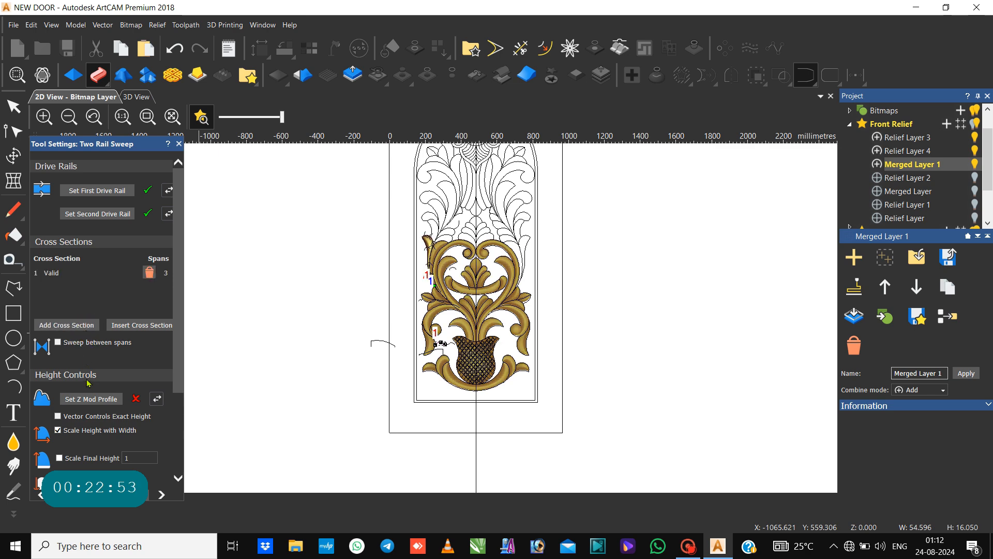
scroll(96, 381, "down", 3)
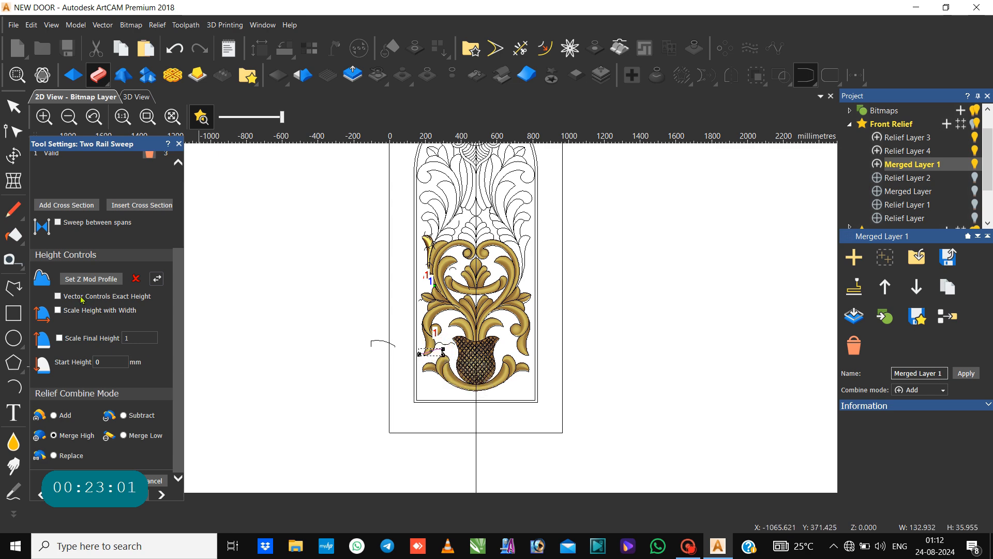
left_click(82, 279)
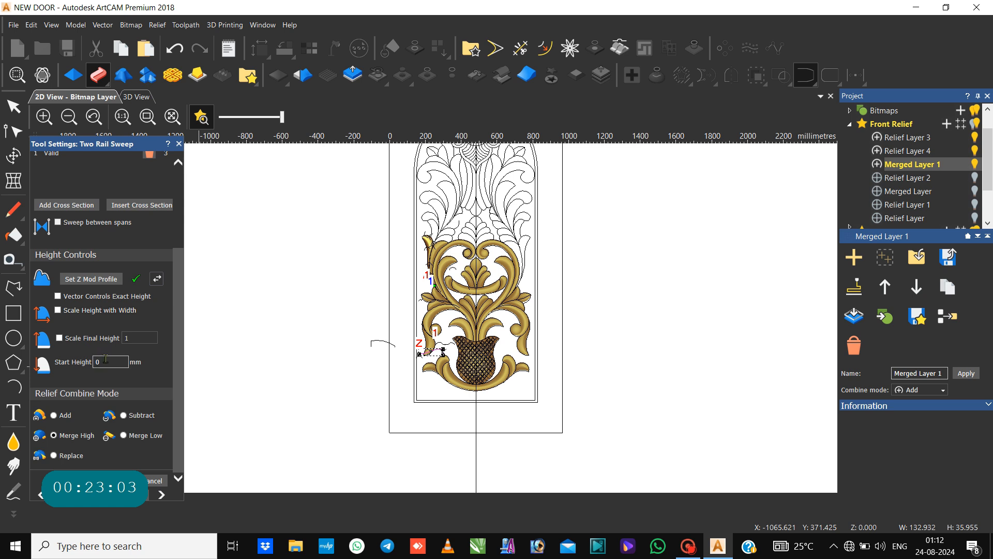
Set the outermost leaf sweep's start height to 6 mm and enable a scaled final height of 6.
type("6")
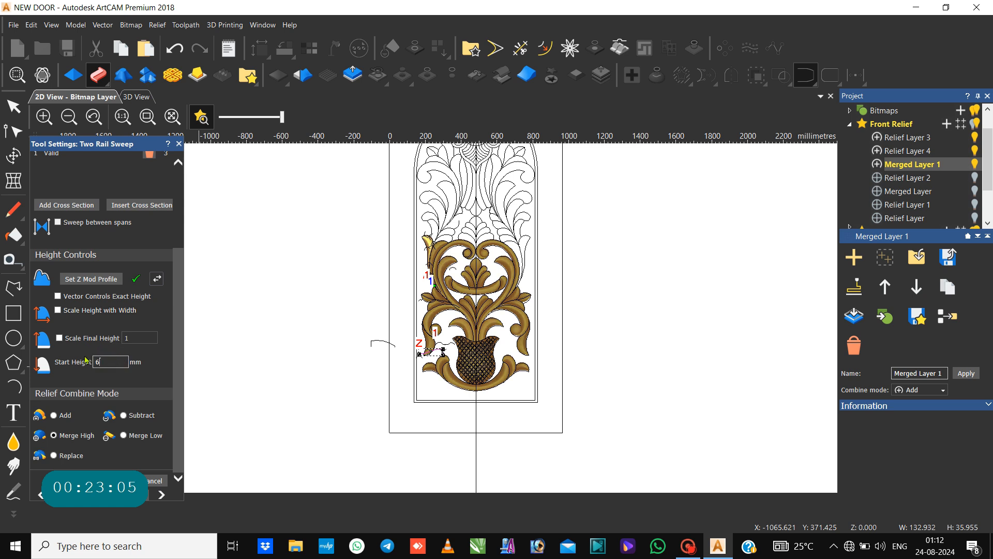
left_click(59, 339)
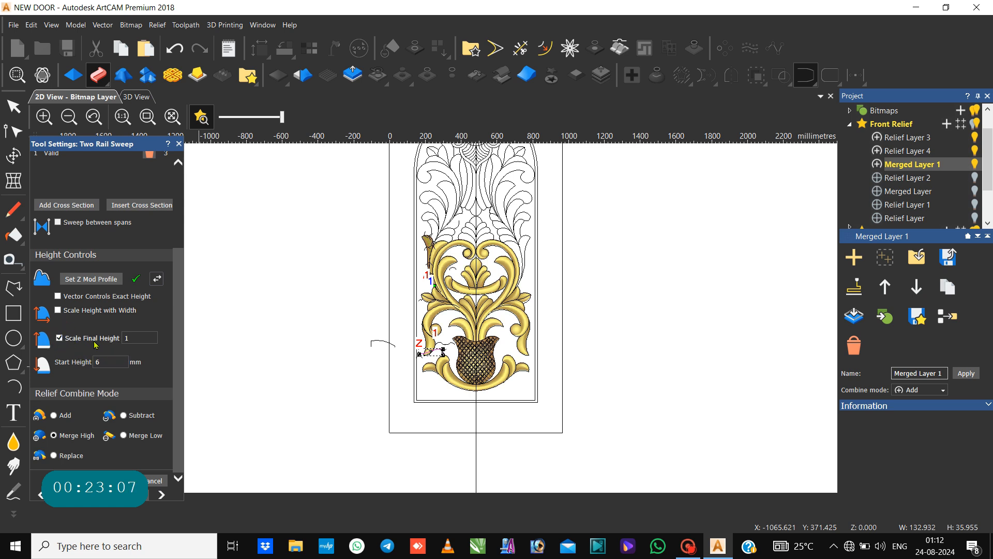
left_click(138, 338)
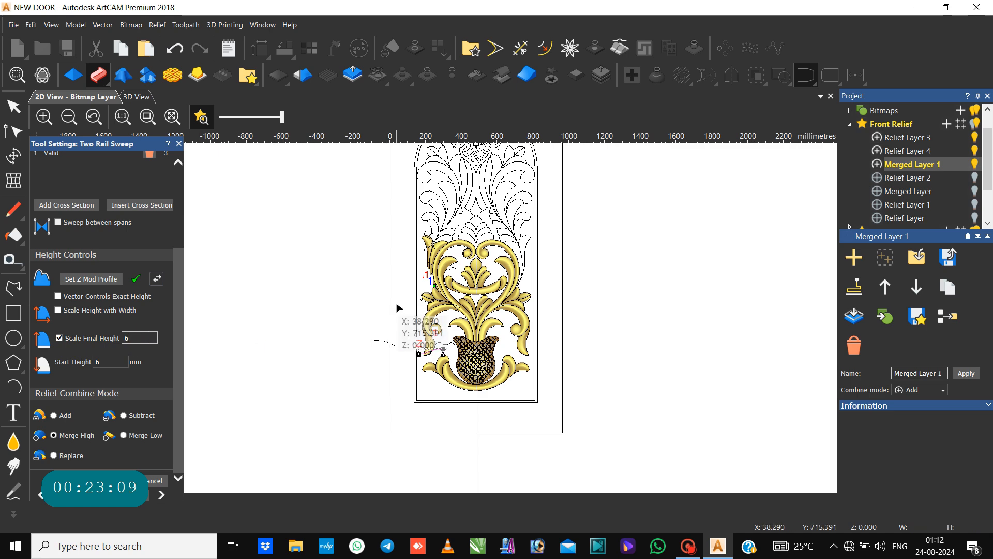
Inspect the swept outermost left leaf along the scroll and finish the Two Rail Sweep, keeping its relief.
scroll(419, 294, "up", 3)
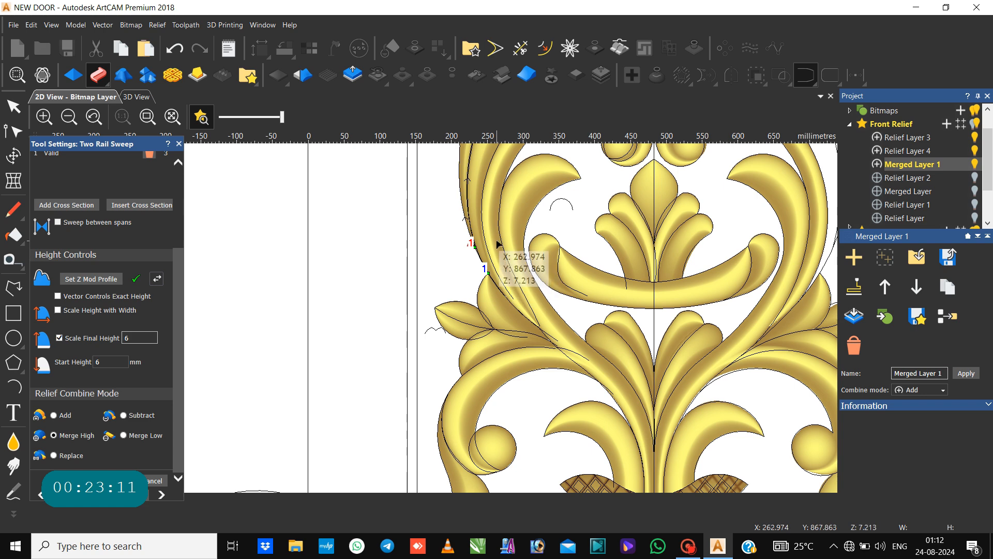
scroll(472, 226, "up", 1)
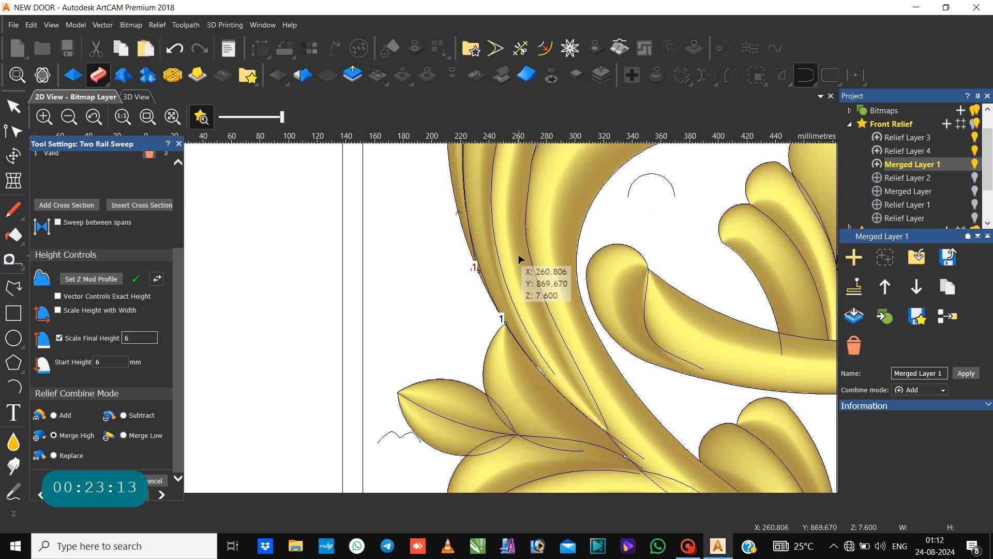
scroll(483, 233, "down", 3)
scroll(454, 284, "up", 3)
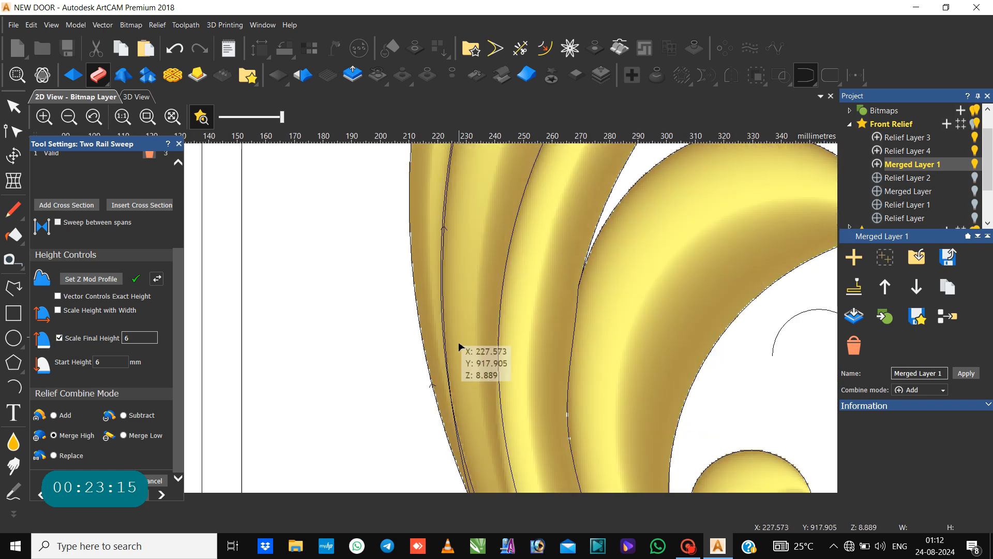
scroll(465, 344, "down", 3)
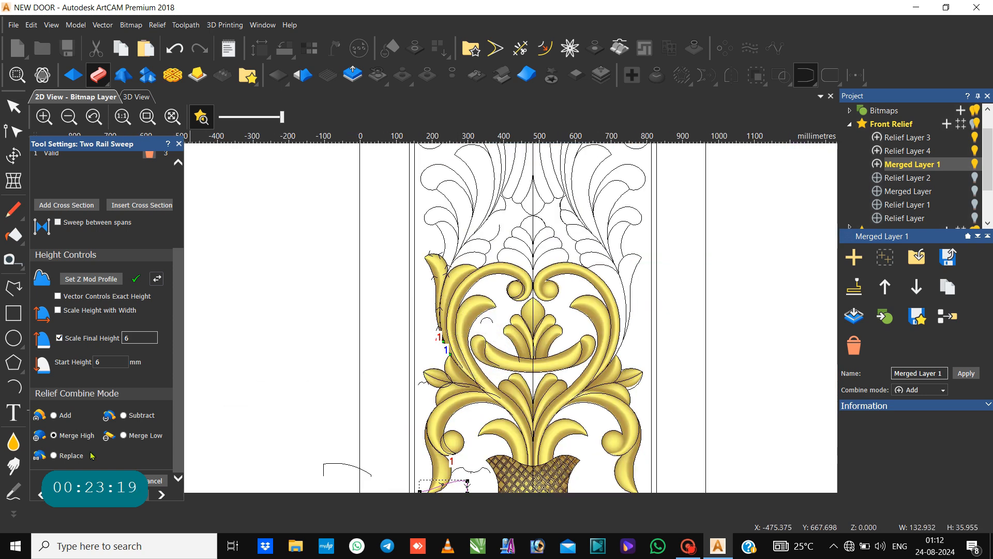
left_click(151, 481)
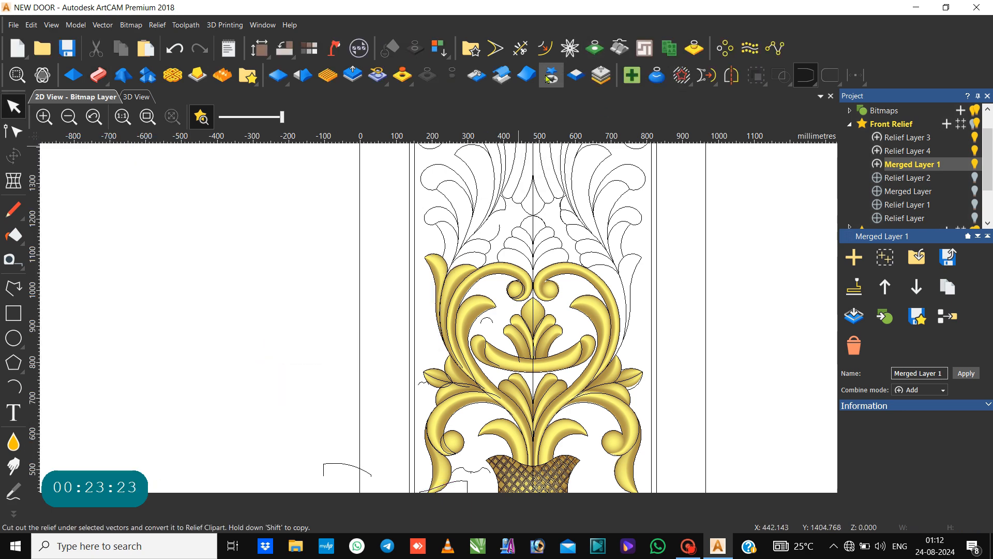
Mirror the left half of the relief over the right half using Relief Mirror Merge.
left_click(476, 76)
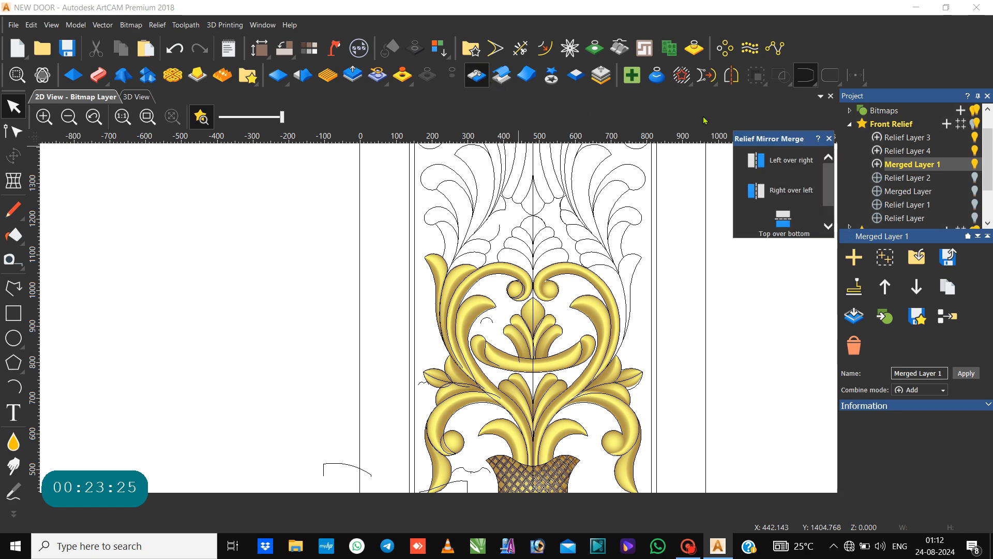
left_click(761, 163)
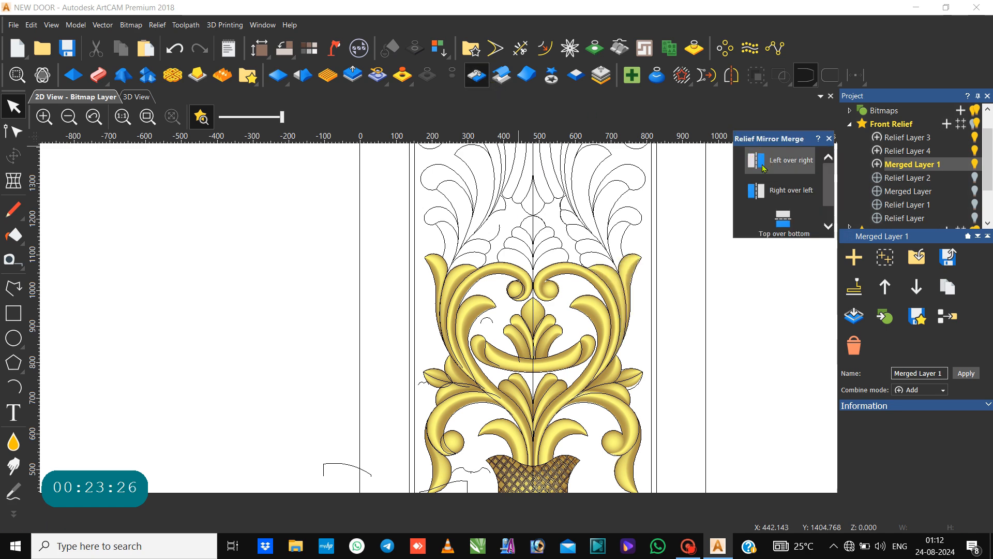
left_click(829, 138)
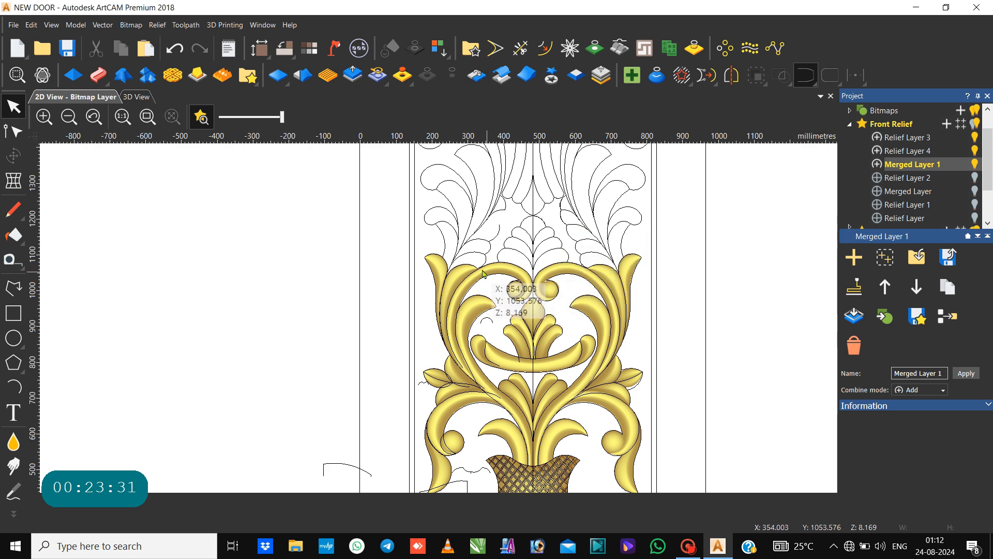
scroll(462, 261, "up", 2)
scroll(485, 268, "down", 3)
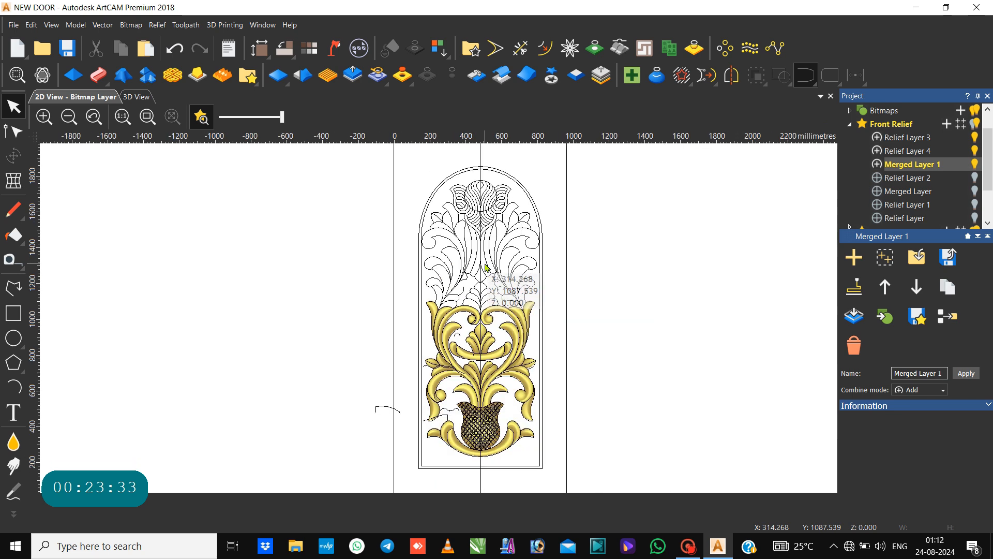
scroll(477, 271, "up", 1)
scroll(456, 311, "up", 1)
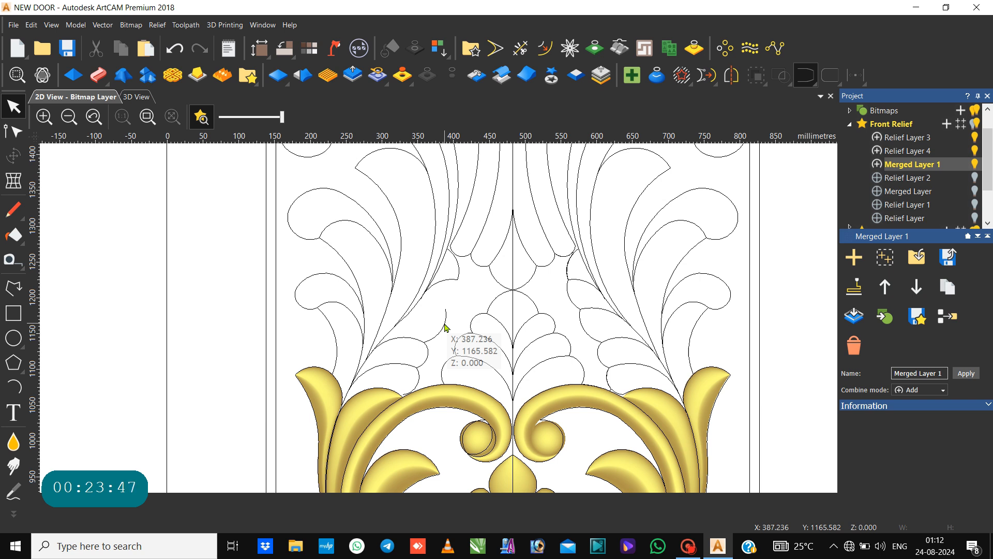
left_click(693, 548)
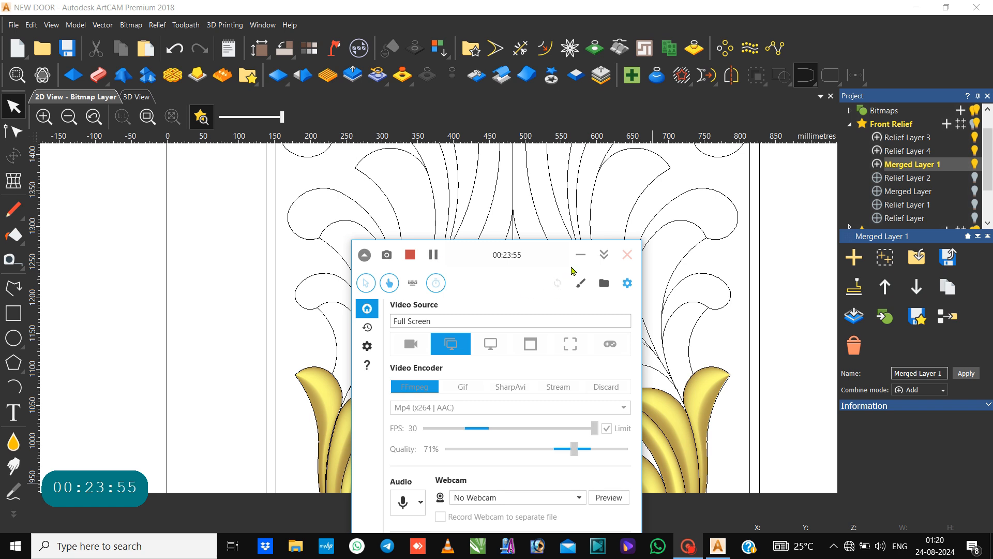
left_click(604, 254)
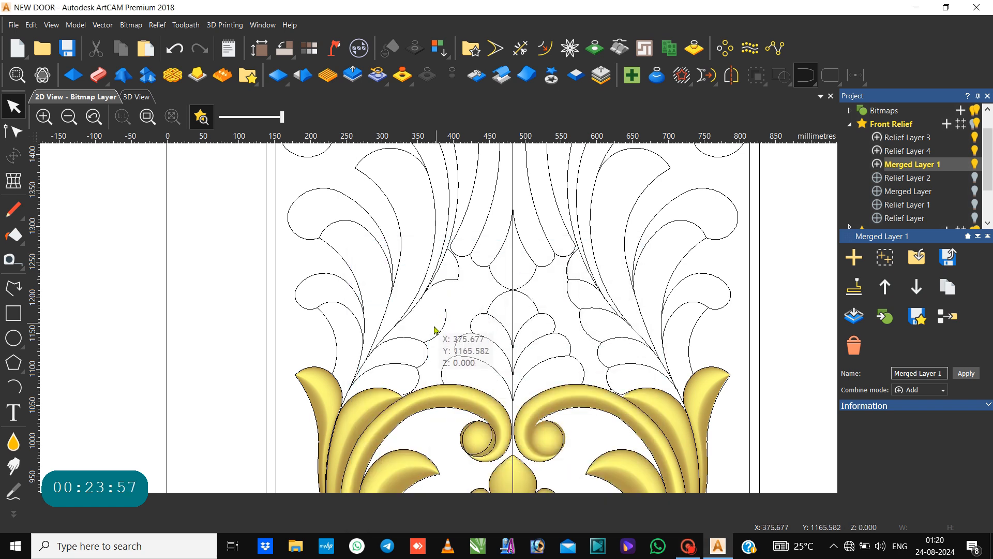
Split the upper edge vector of the left inner leaf at the point where it meets the outermost leaf.
scroll(429, 352, "down", 5)
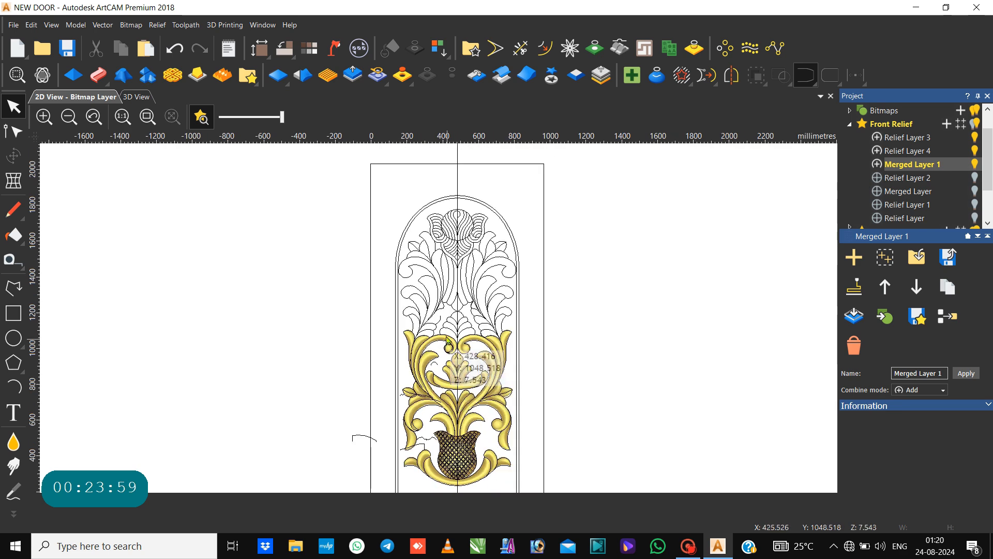
scroll(444, 333, "up", 3)
scroll(419, 342, "up", 2)
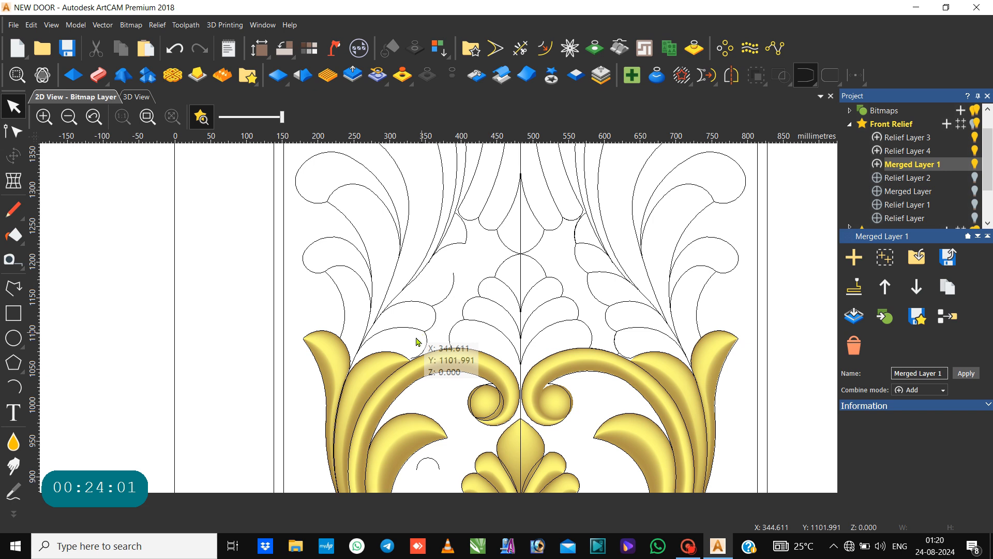
scroll(422, 346, "up", 2)
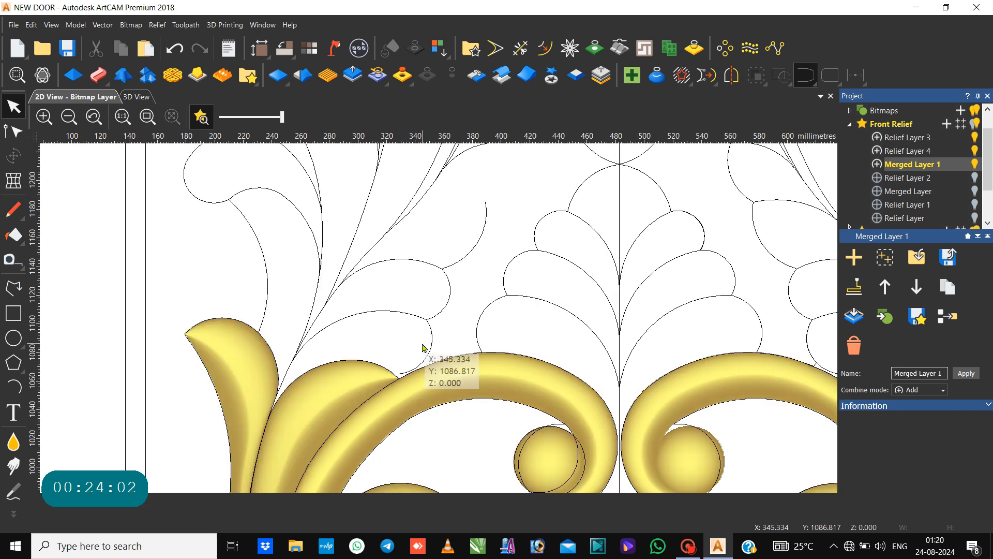
left_click(368, 363)
left_click(371, 360)
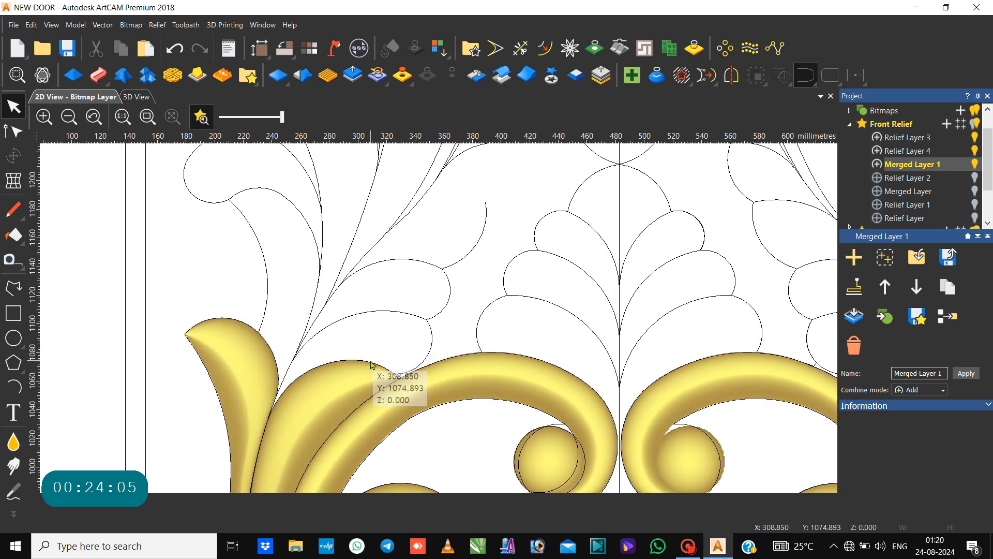
left_click(371, 362)
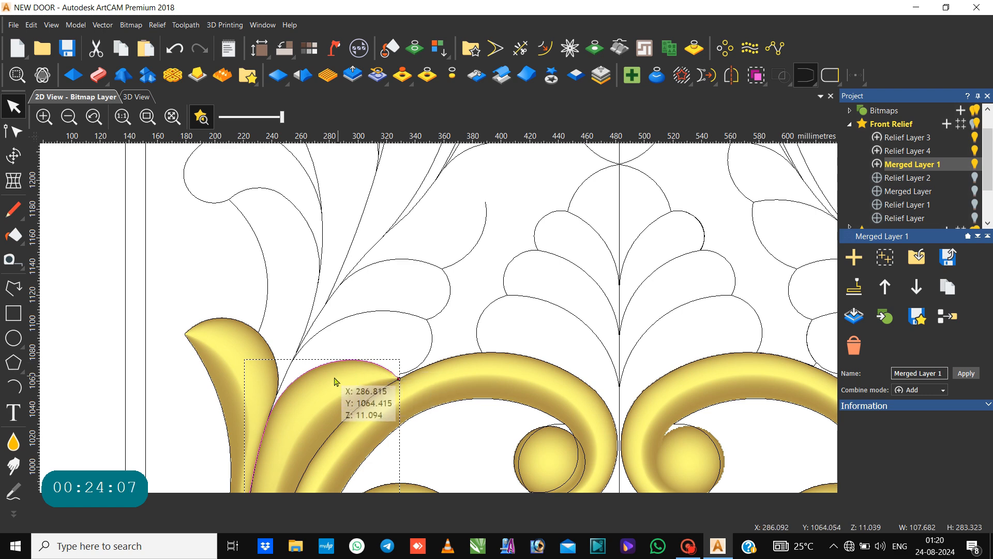
key("n")
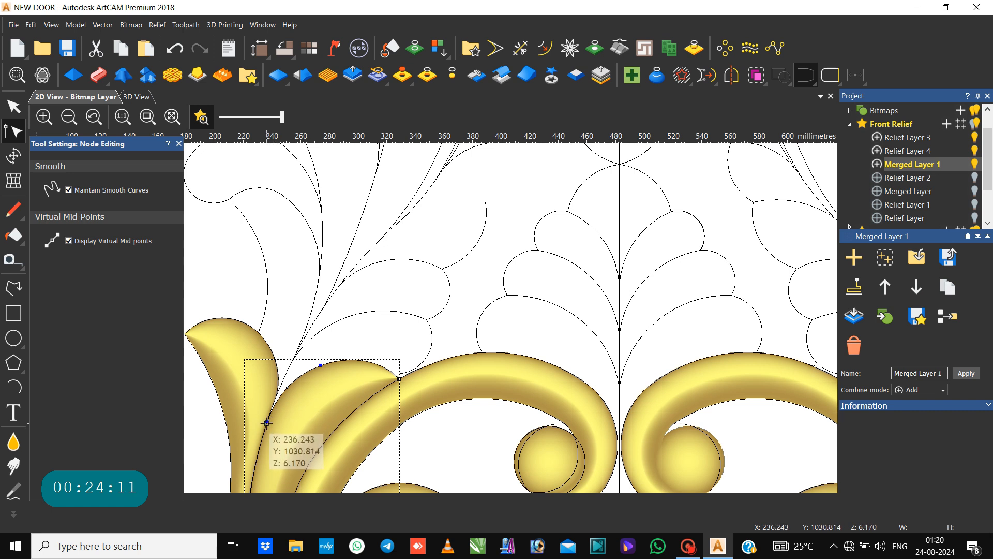
Split the outline of the second-lowest left lobe at the corner node where the lowest lobe's outer curve meets it.
left_click(321, 334)
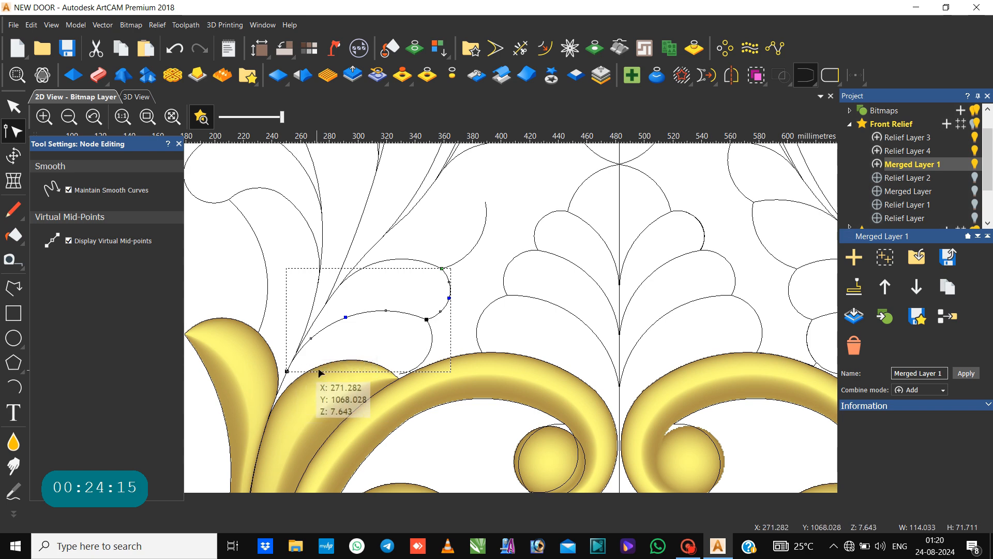
left_click(339, 351)
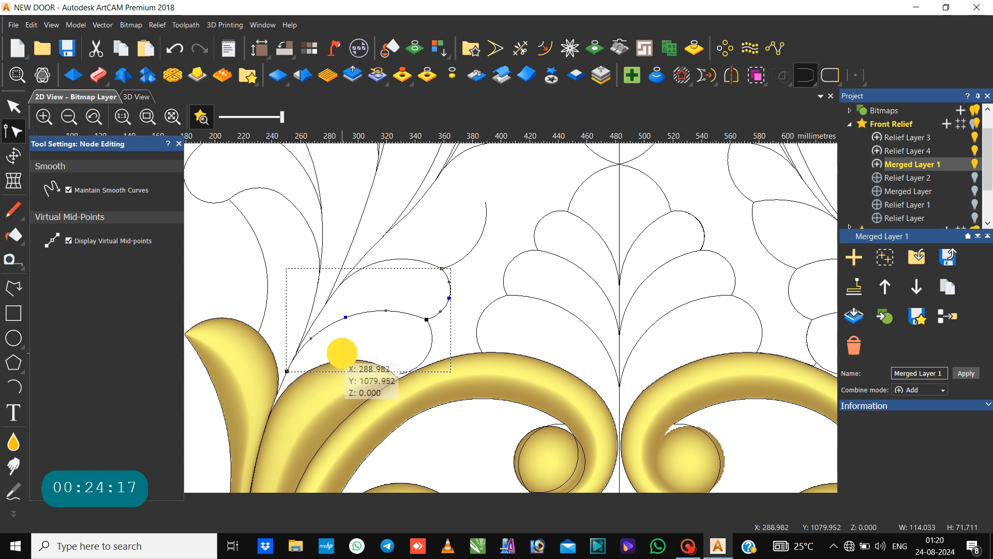
left_click(431, 352)
left_click(408, 335)
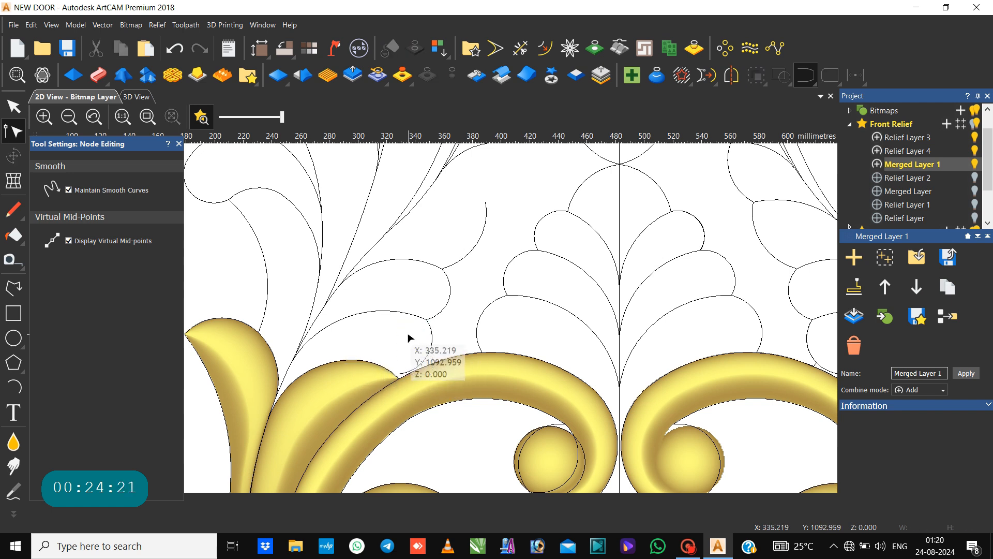
left_click(408, 335)
left_click(417, 322)
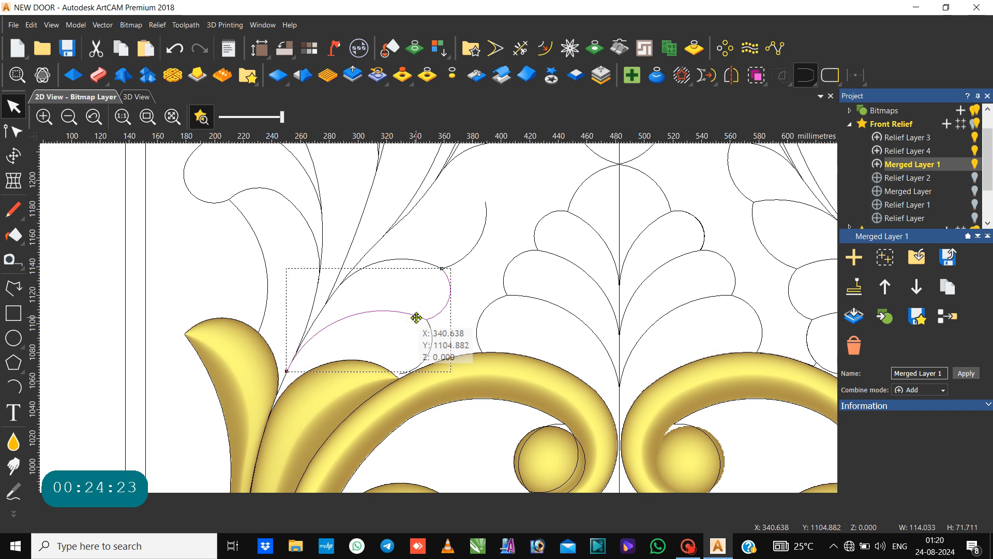
double_click(433, 331)
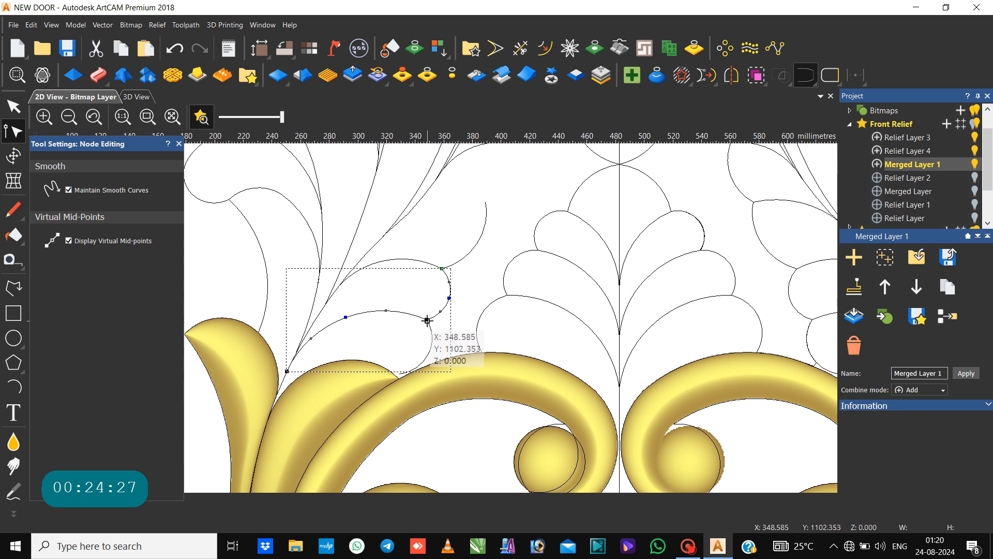
left_click(448, 330)
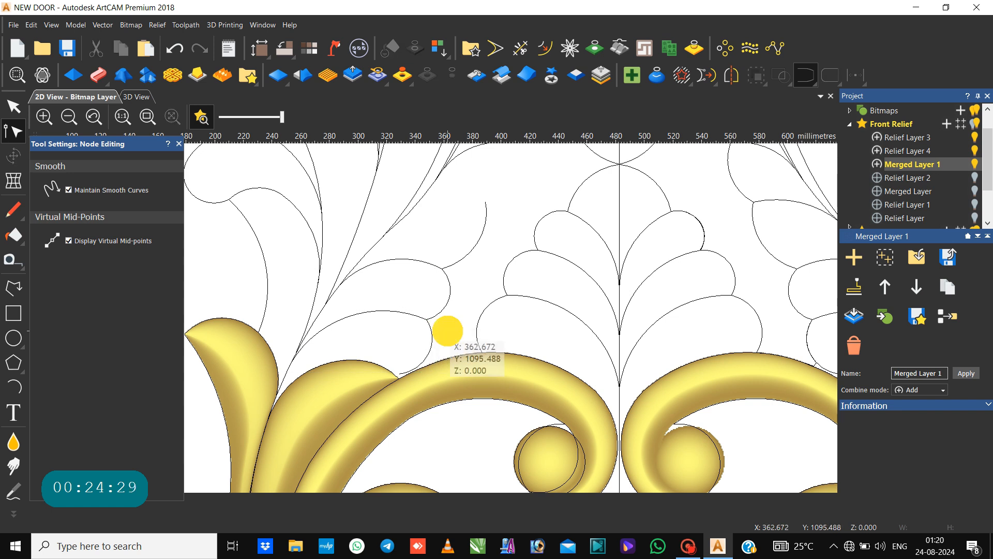
Join the lowest left lobe's outer curve and its upper edge into one vector.
left_click(428, 352)
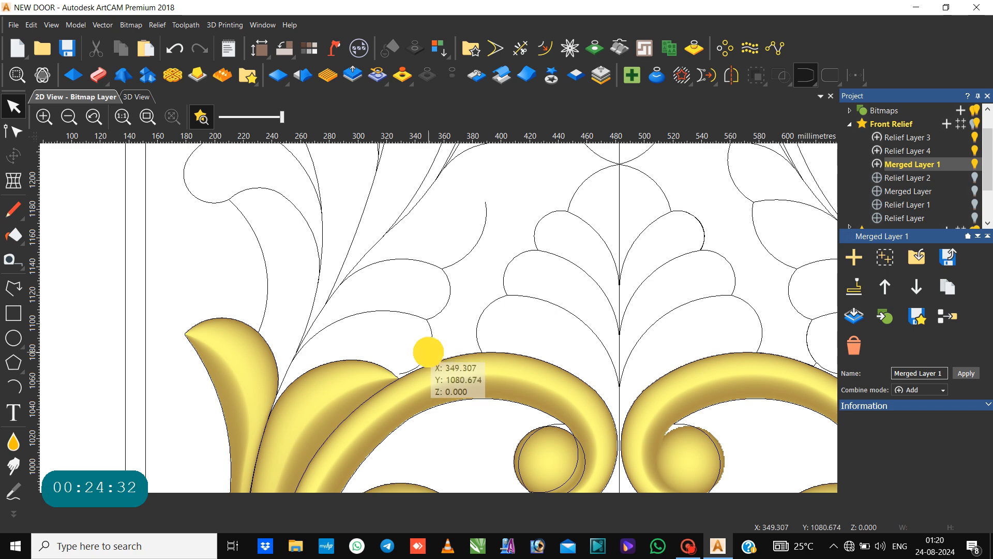
left_click(393, 312, "shift")
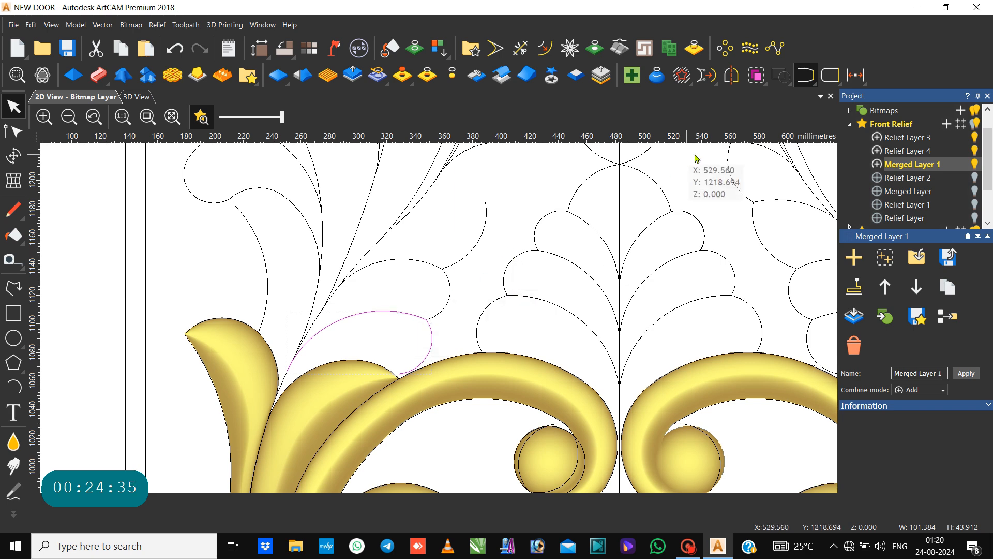
left_click(805, 75)
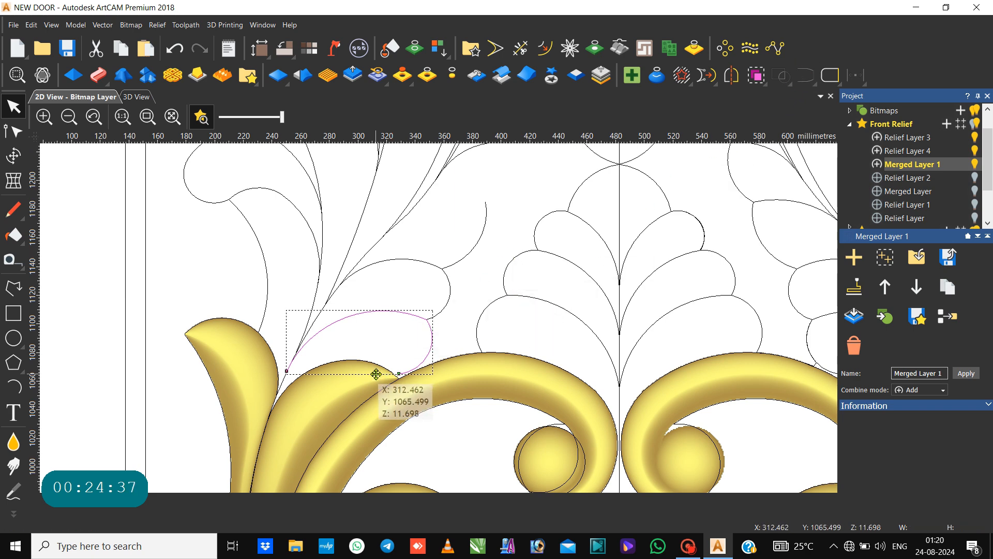
Move the joined lobe vector's lower end node to the junction of inner leaf and scroll, and reshape its end curve.
scroll(385, 377, "up", 2)
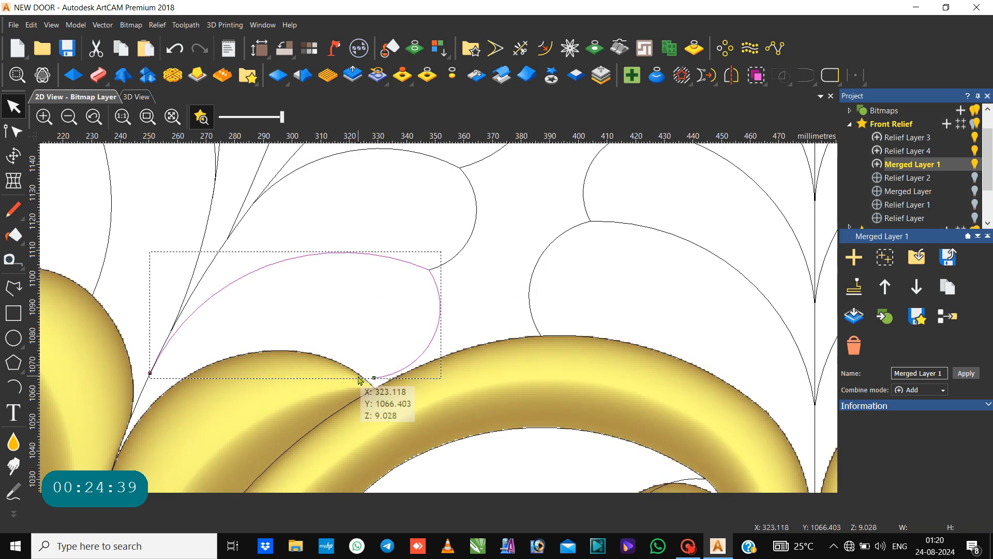
key("n")
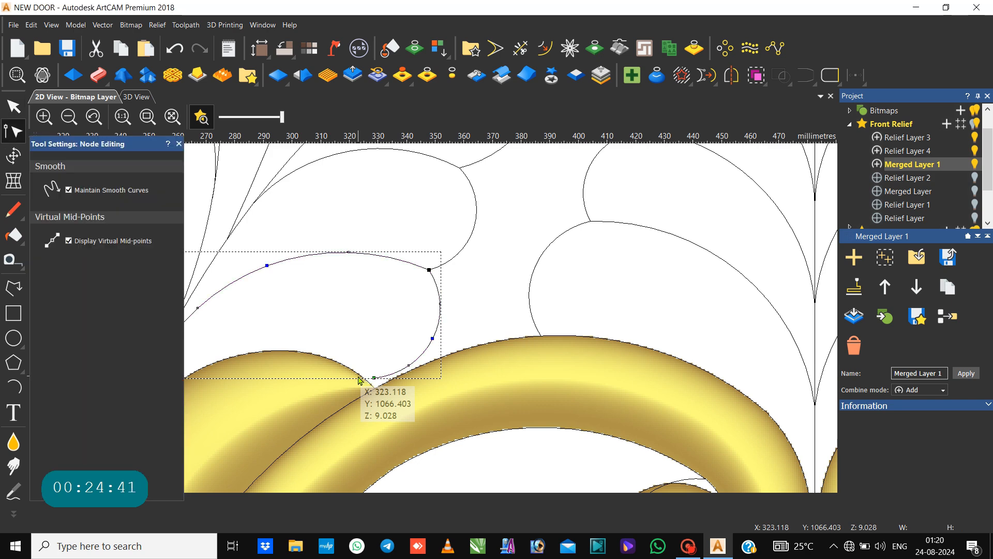
scroll(377, 382, "up", 4)
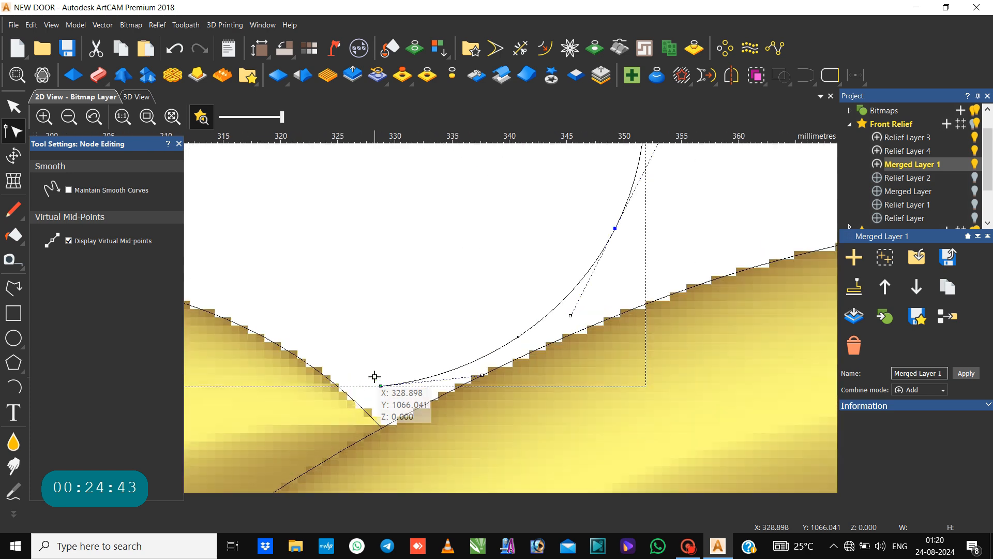
left_click_drag(381, 386, 382, 427)
left_click_drag(482, 417, 473, 392)
scroll(473, 392, "down", 4)
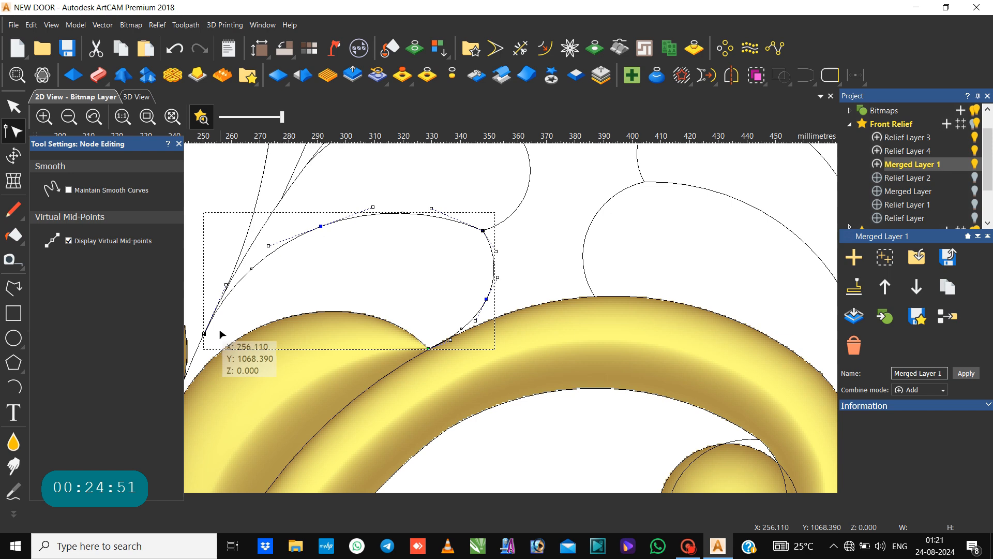
Extend the lobe vector's other end node down into the gap beside the outermost leaf and smooth the curve with its handles.
scroll(218, 331, "down", 2)
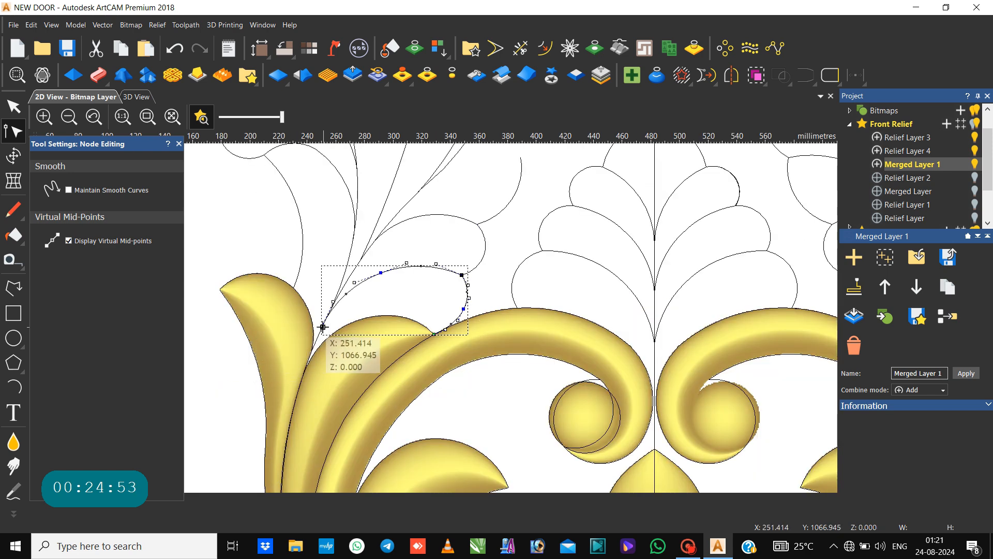
left_click_drag(323, 327, 328, 303)
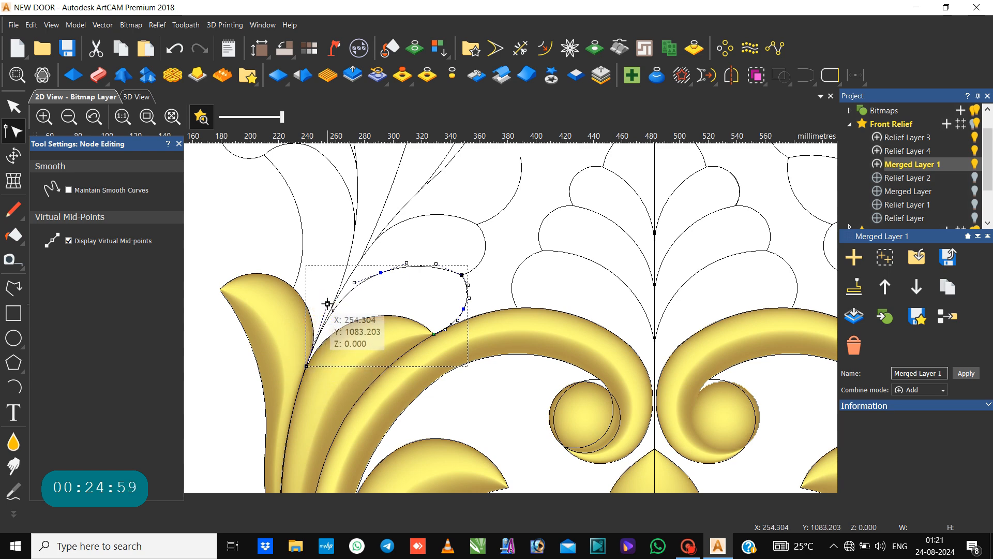
left_click(347, 284)
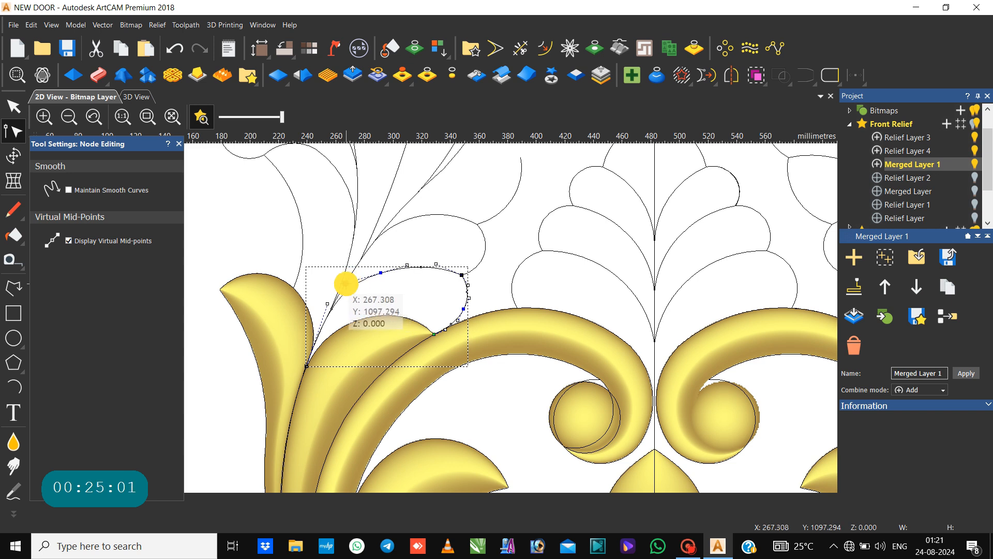
left_click(366, 287)
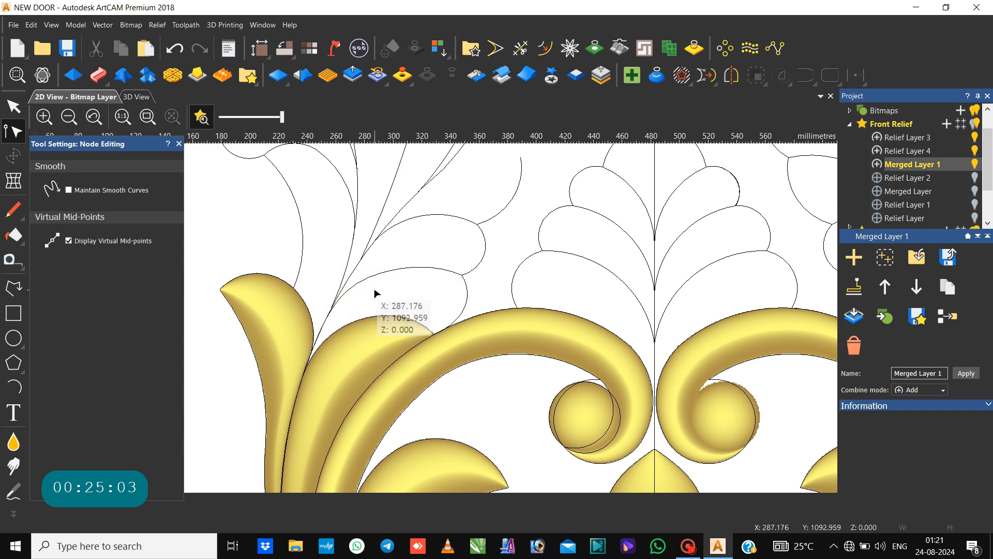
left_click(368, 317)
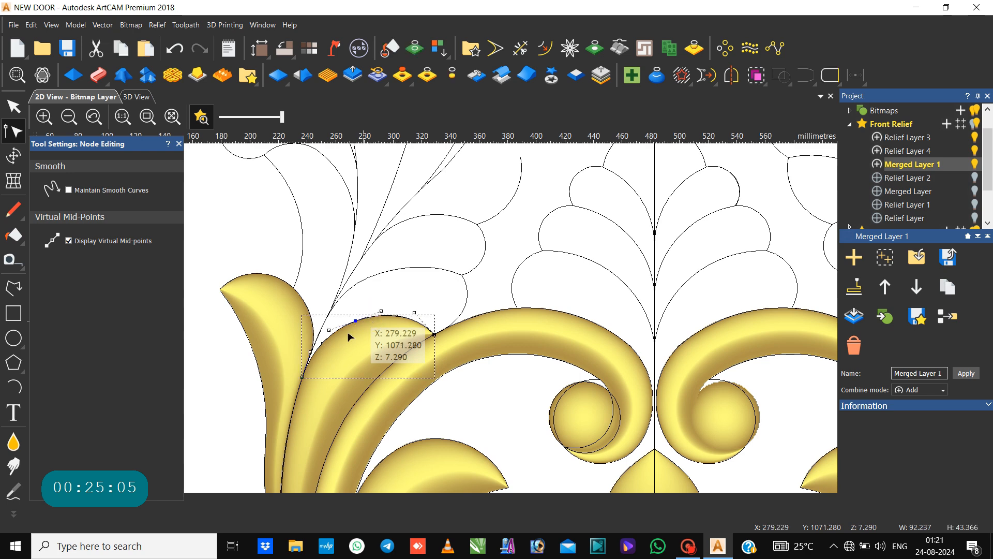
left_click(385, 290)
left_click(385, 290)
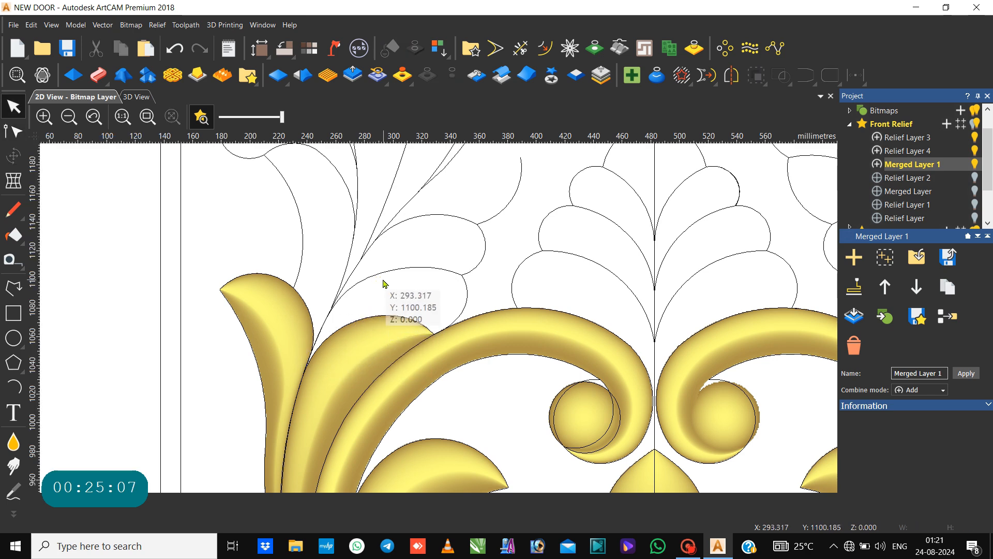
Start a Two Rail Sweep using the inner leaf's upper edge and the lowest left lobe's outline as drive rails, reversing the second rail.
left_click(381, 272)
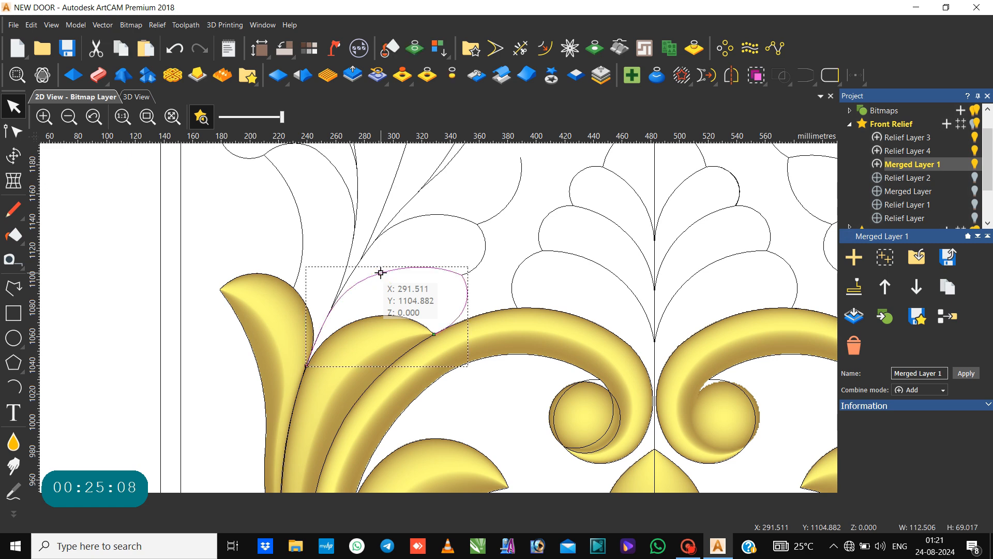
left_click(386, 314, "shift")
scroll(386, 314, "down", 6)
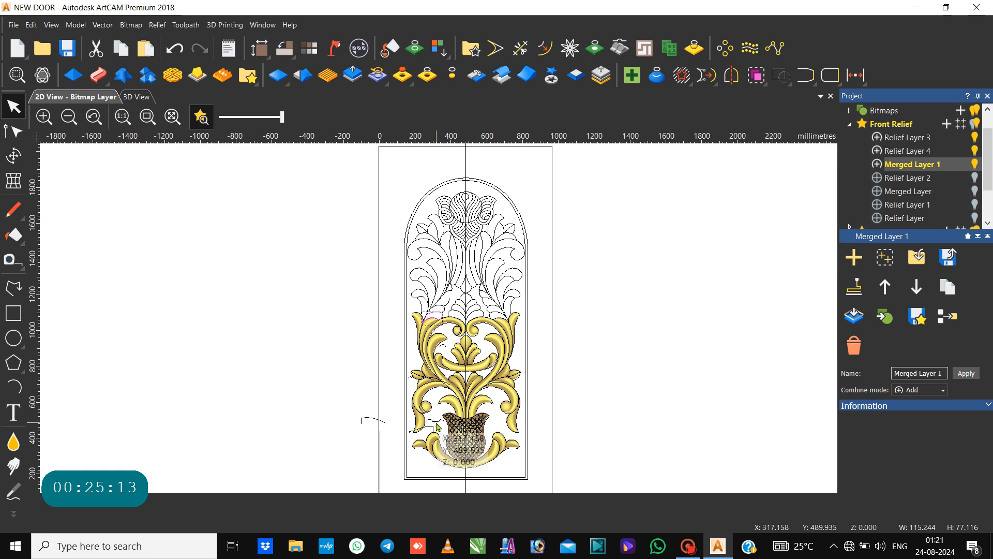
scroll(436, 421, "up", 2)
left_click(422, 419)
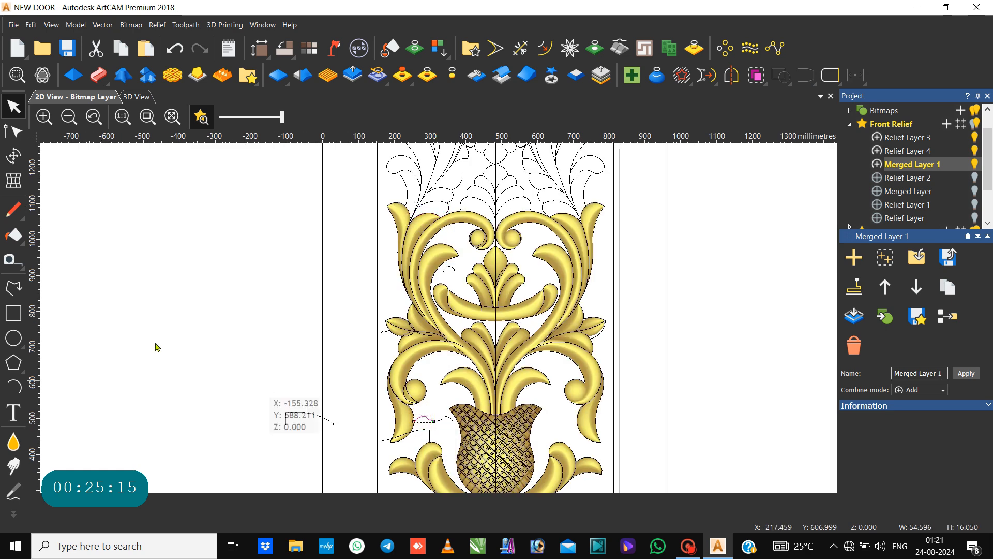
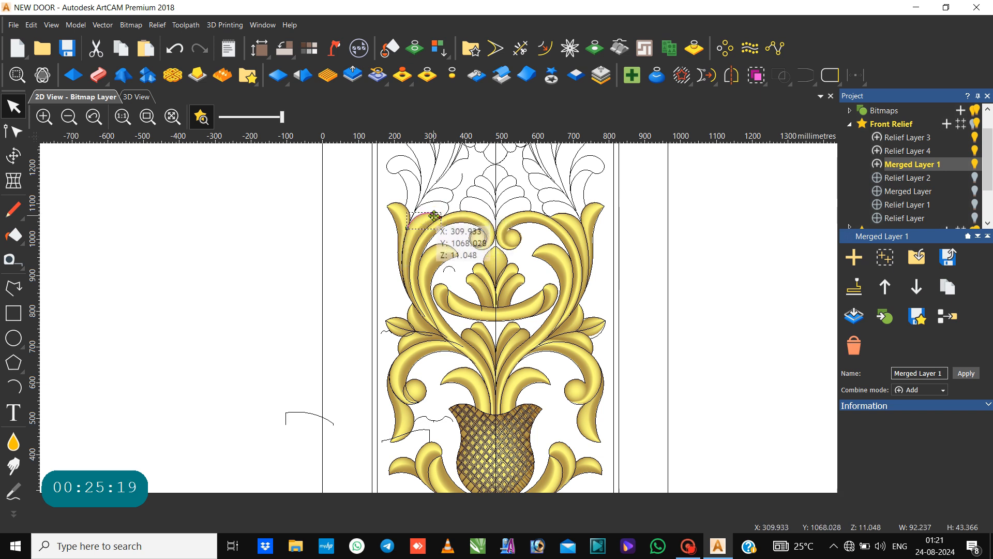
left_click(434, 202, "shift")
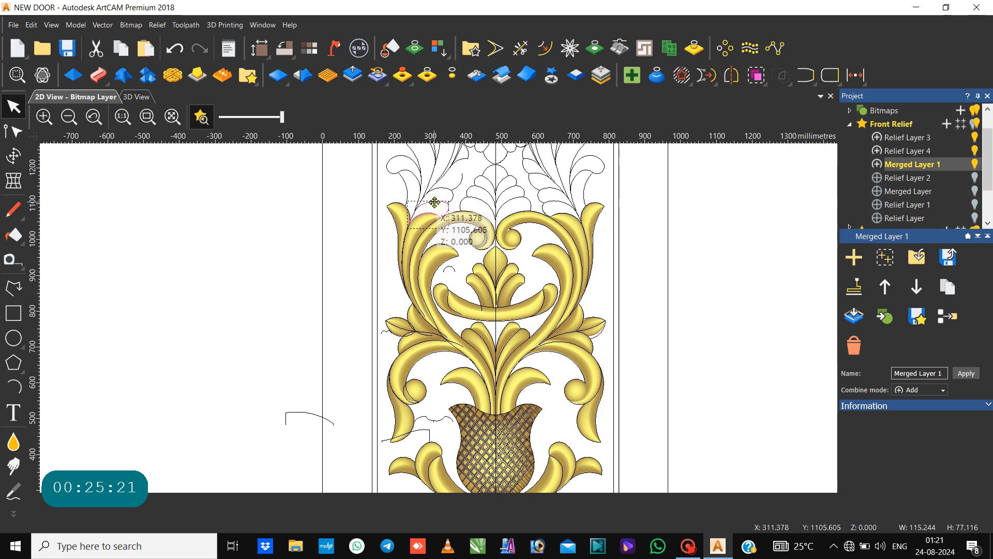
left_click(97, 77)
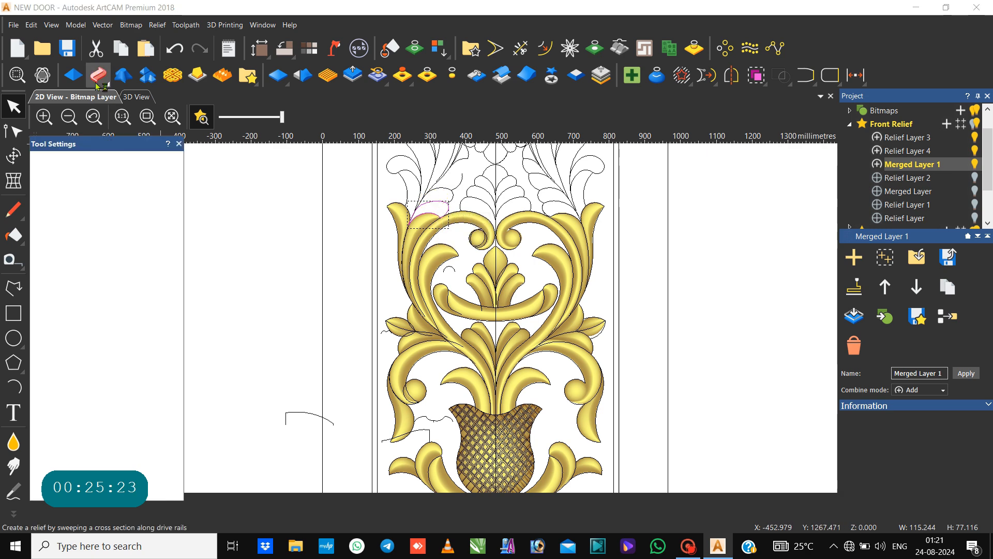
scroll(399, 197, "up", 2)
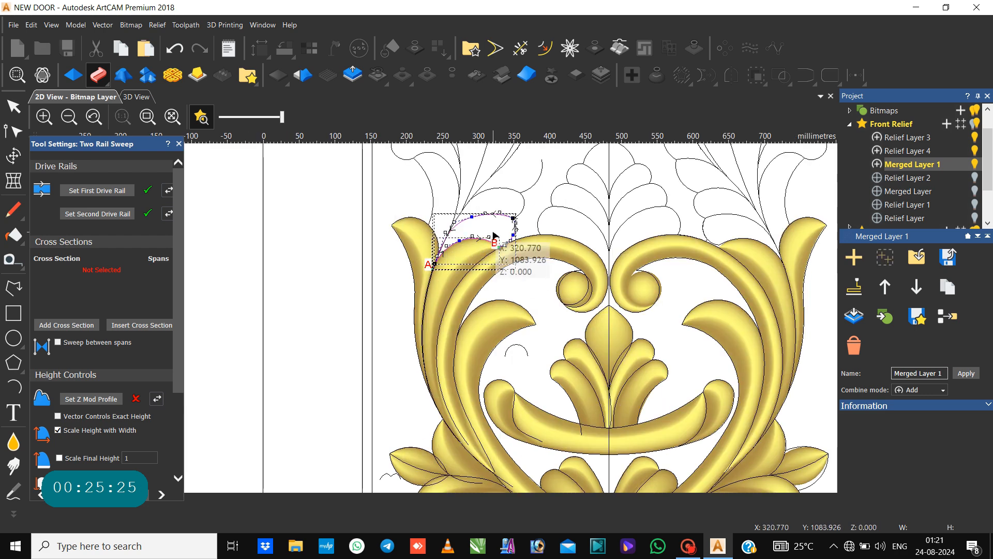
scroll(493, 234, "up", 3)
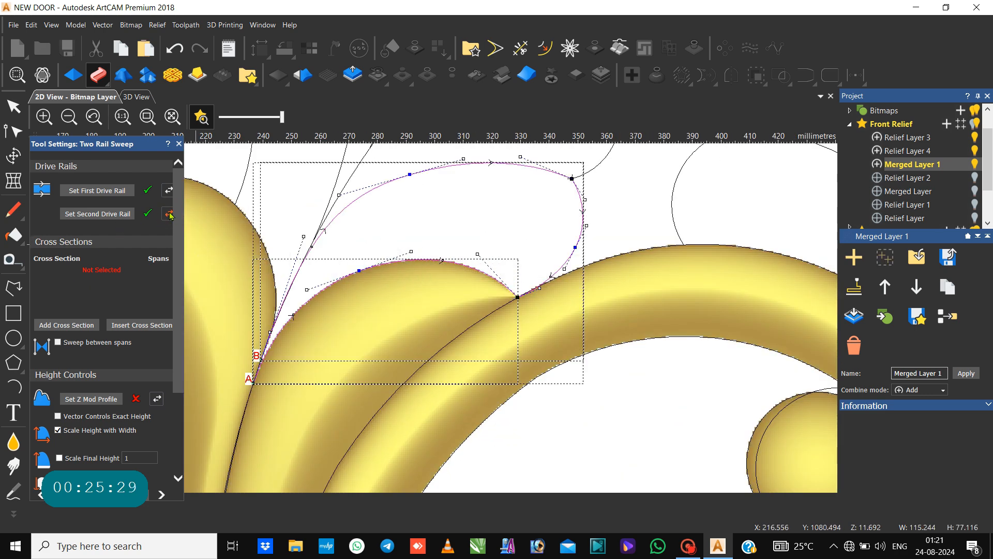
Try the small arched curve beside the vase as the sweep's cross section, and remove it from the cross section list.
scroll(414, 345, "down", 6)
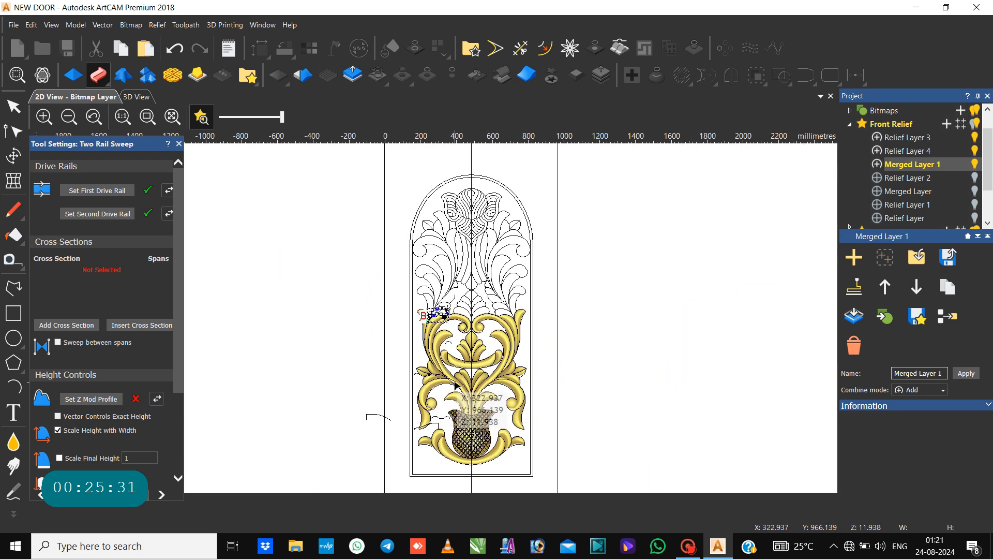
left_click(437, 419)
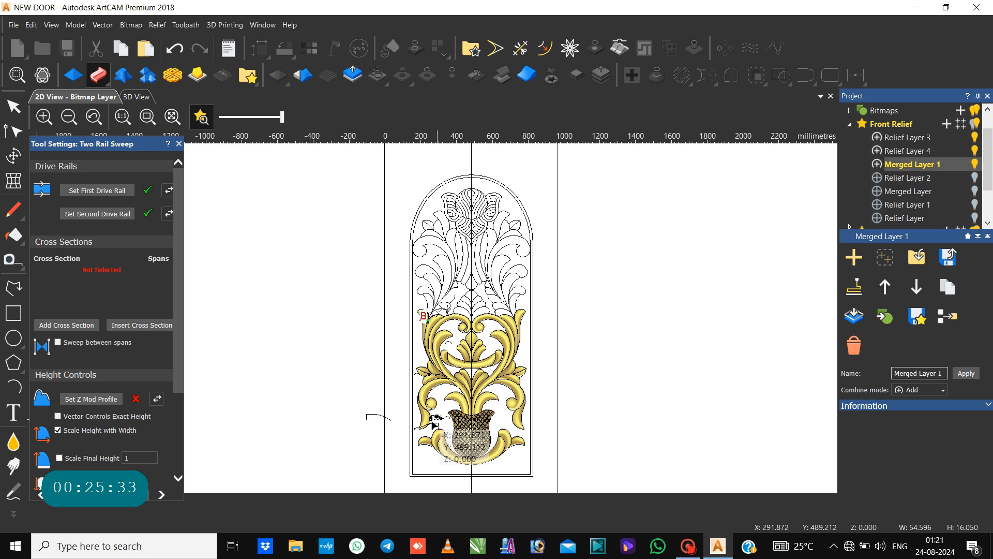
left_click(74, 326)
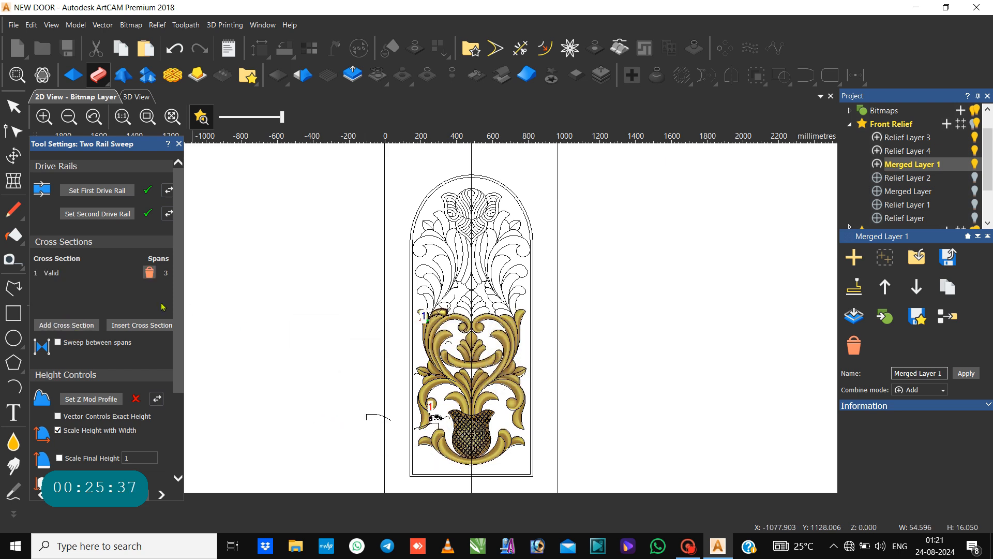
scroll(443, 312, "up", 3)
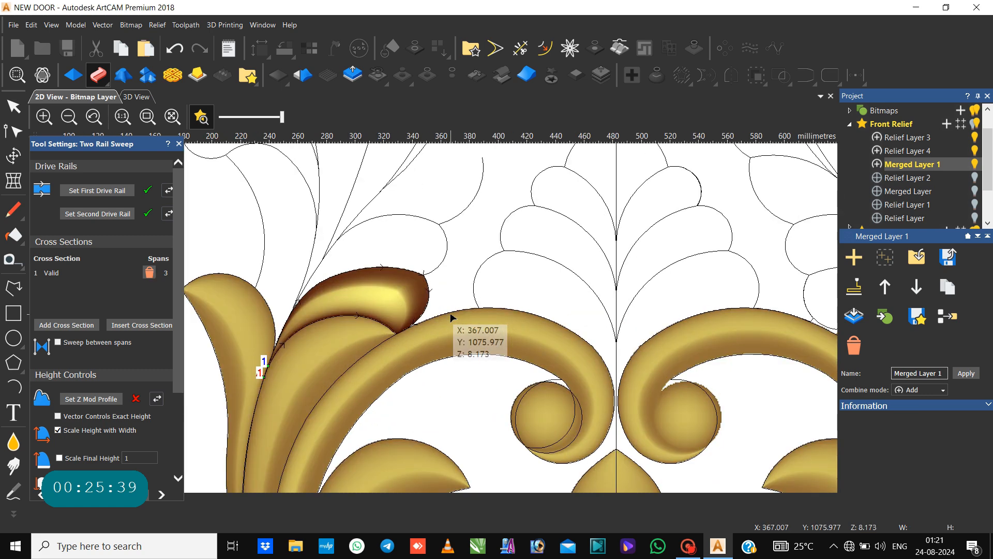
double_click(149, 271)
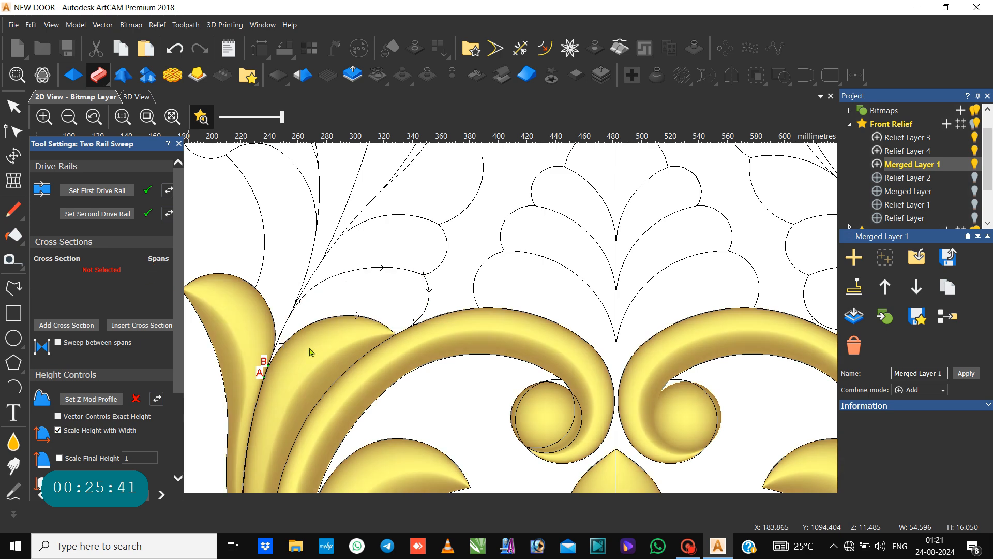
Slightly reshape the small arched curve beside the vase and add it as the sweep's cross section.
scroll(343, 361, "down", 2)
scroll(450, 424, "down", 1)
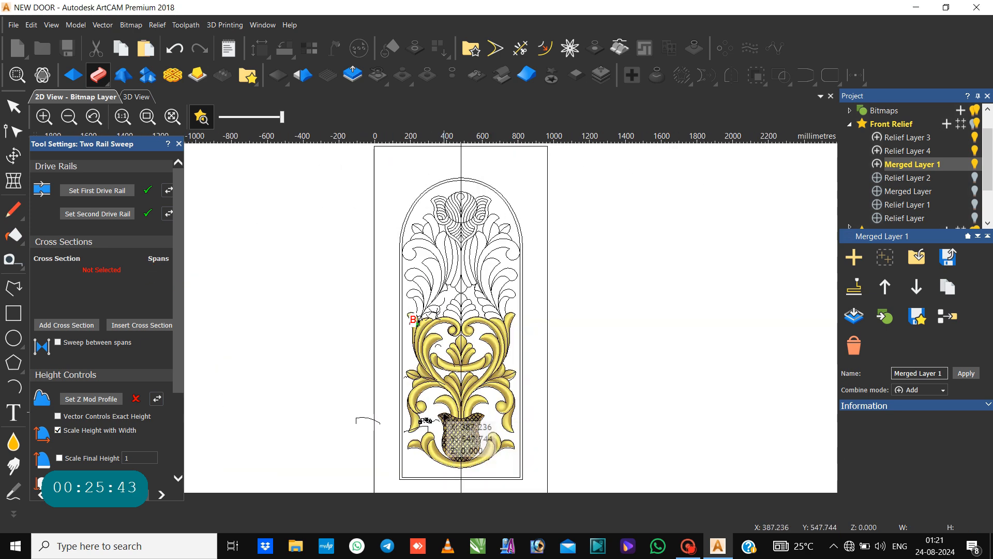
scroll(451, 427, "up", 2)
left_click(415, 435)
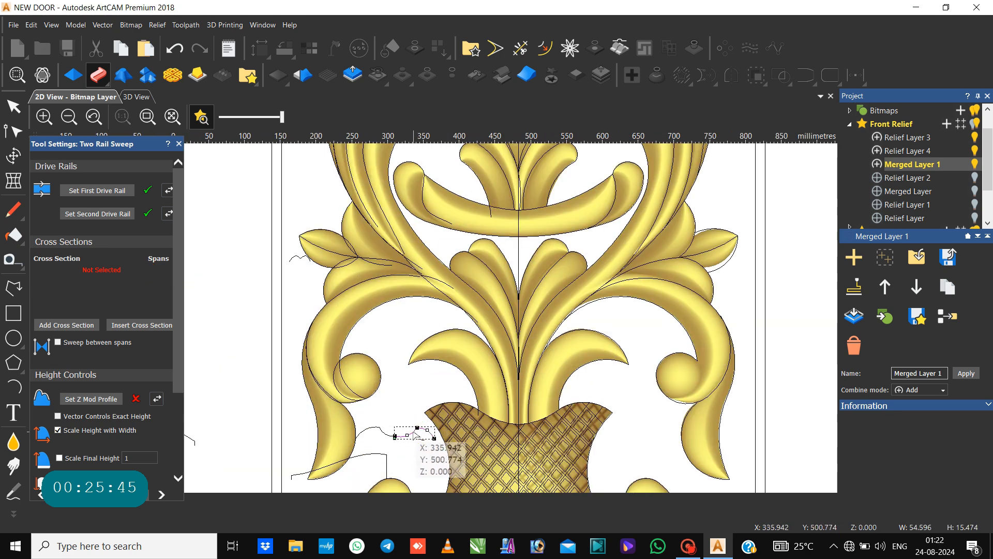
left_click(80, 323)
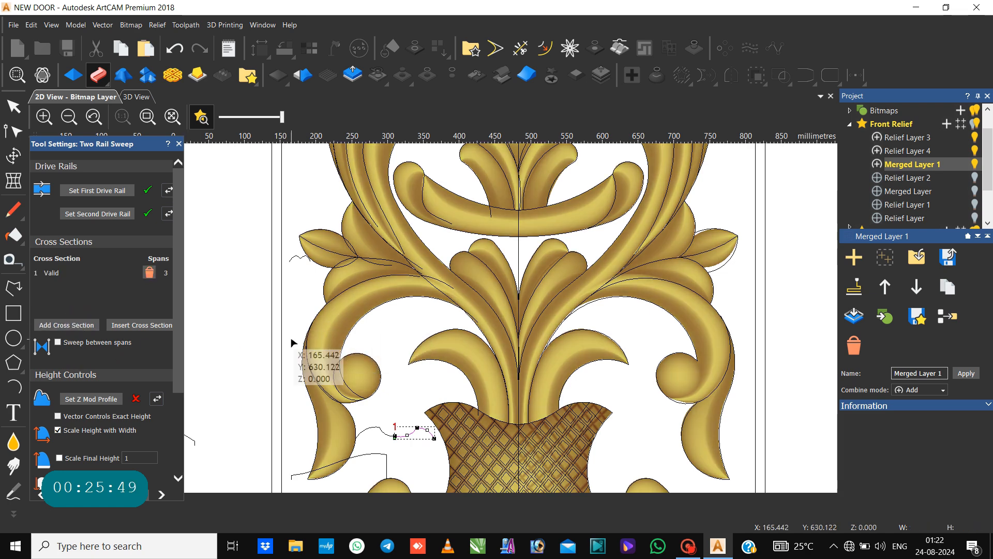
Assign the long shallow curve just below the cross section curve as the sweep's Z modulation profile.
scroll(294, 343, "down", 3)
scroll(403, 288, "up", 2)
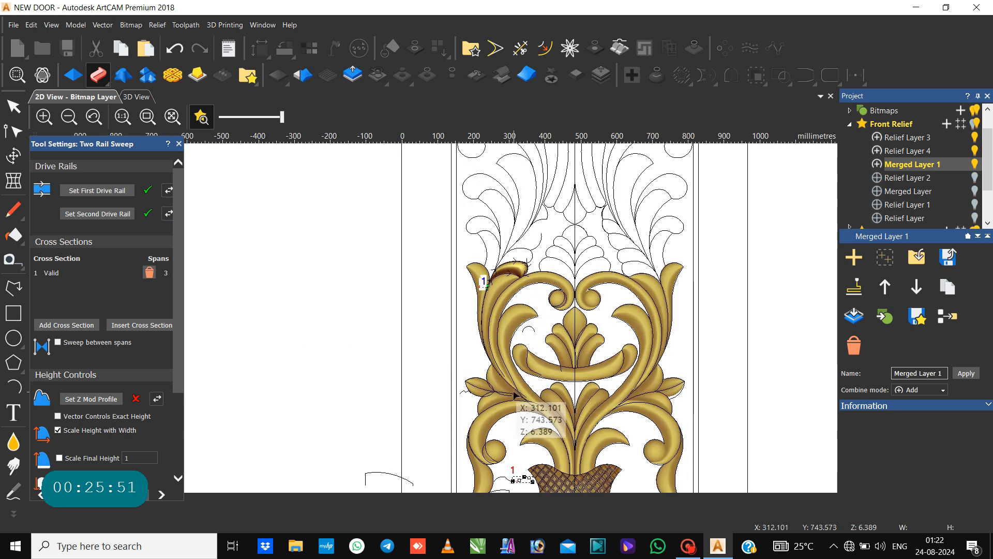
scroll(476, 409, "down", 2)
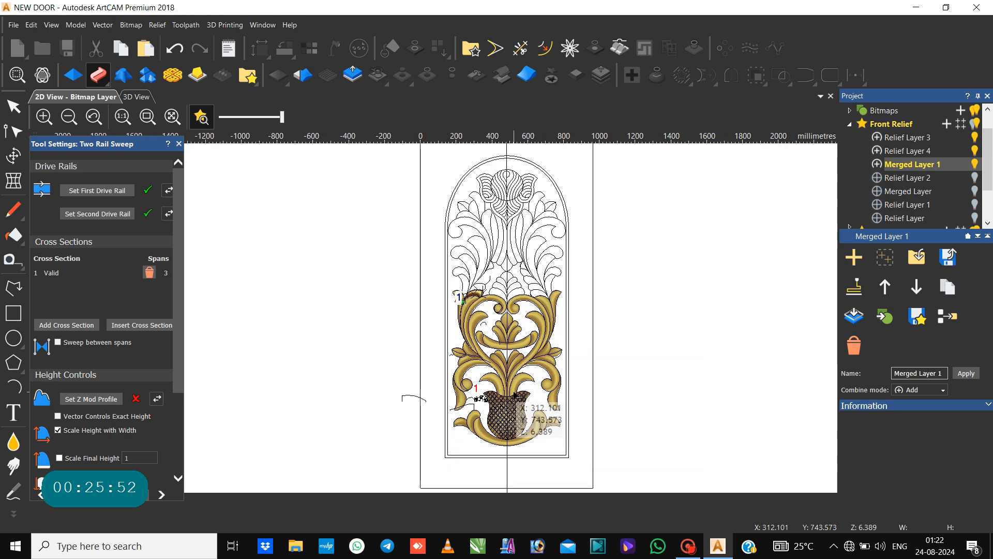
left_click(469, 405)
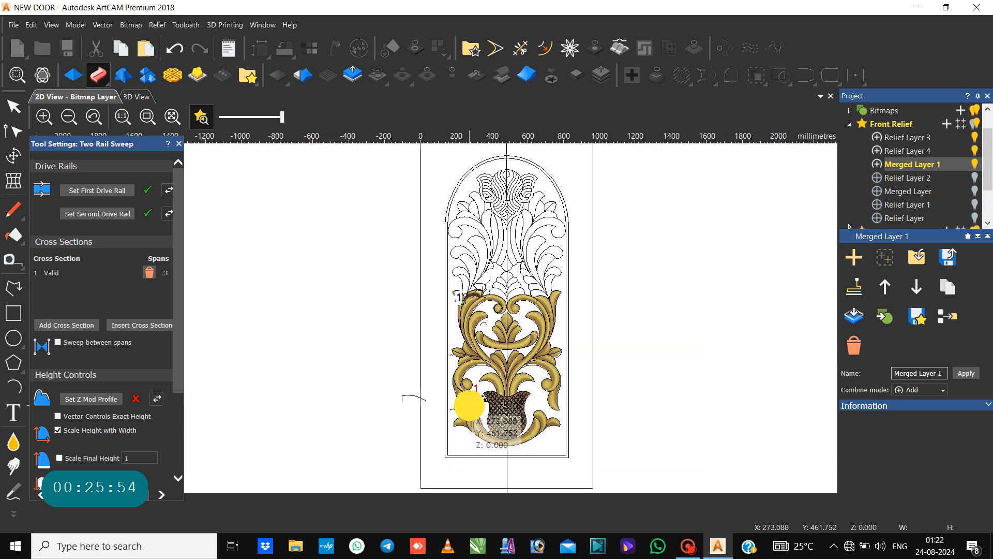
left_click(90, 403)
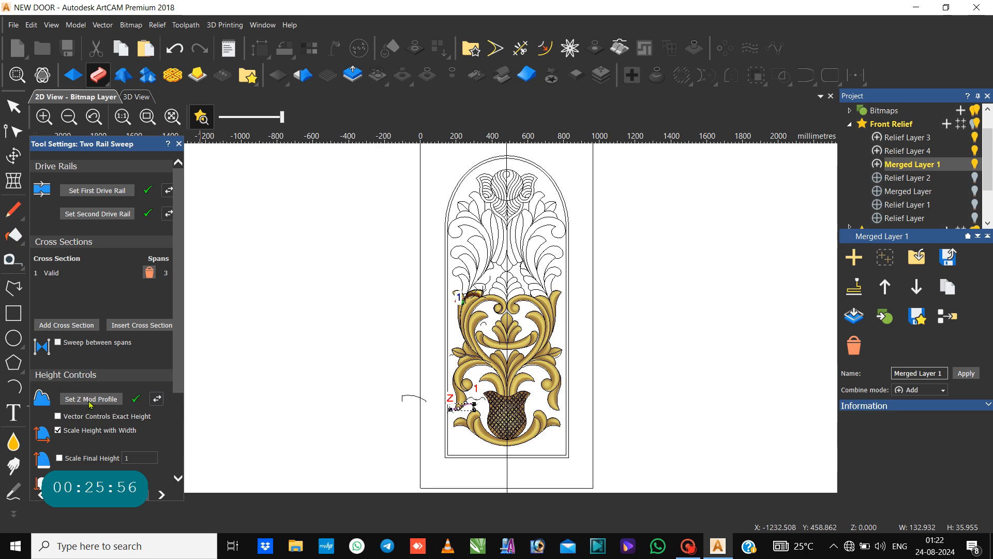
Scale the sweep's final height to 6 with a start height of 6 mm, and set the combine mode to Merge High.
left_click(60, 457)
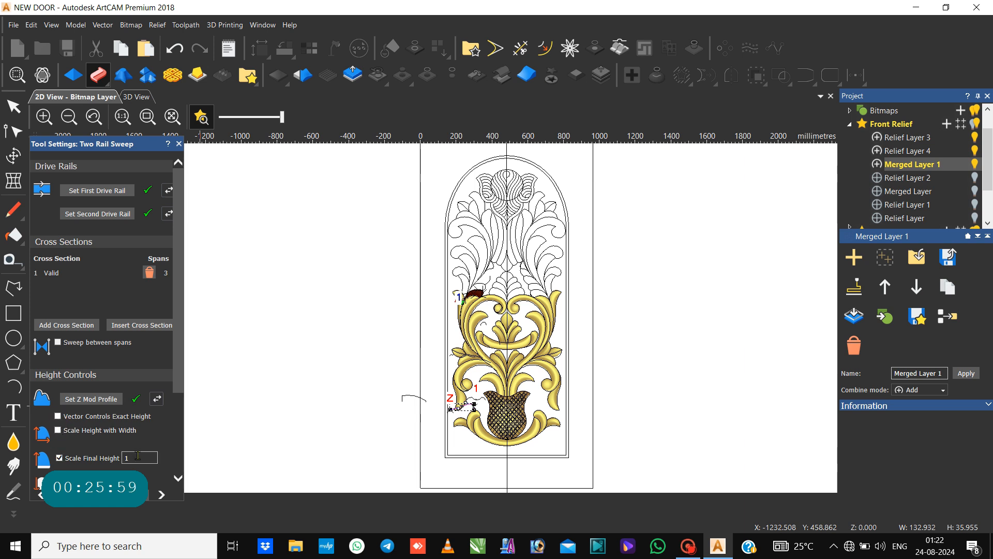
scroll(137, 455, "down", 1)
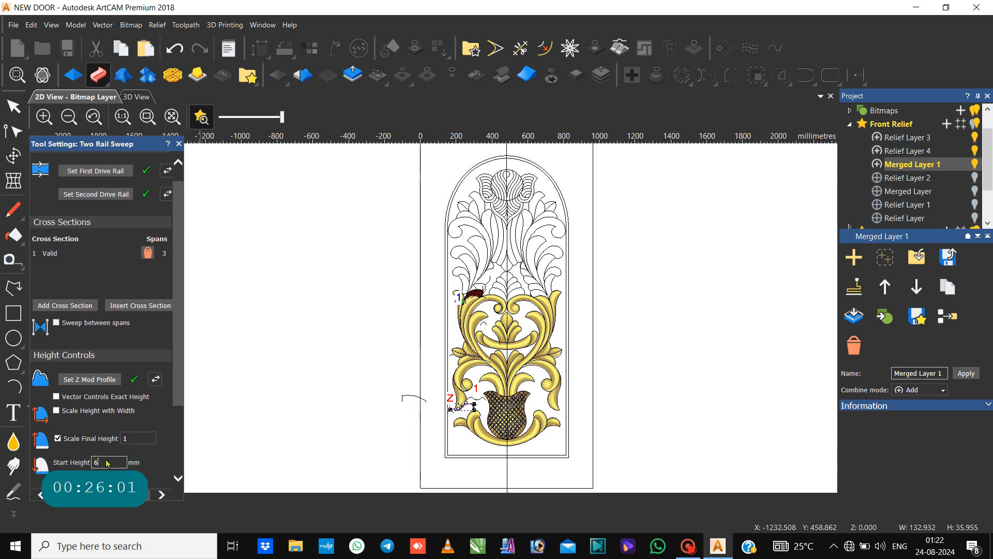
left_click(125, 439)
type("6")
scroll(128, 446, "down", 5)
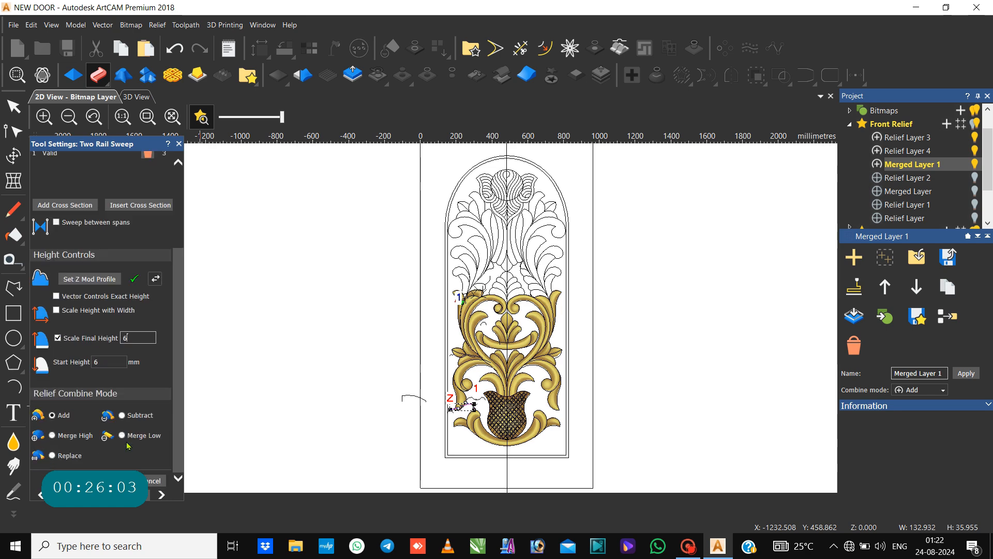
left_click(53, 436)
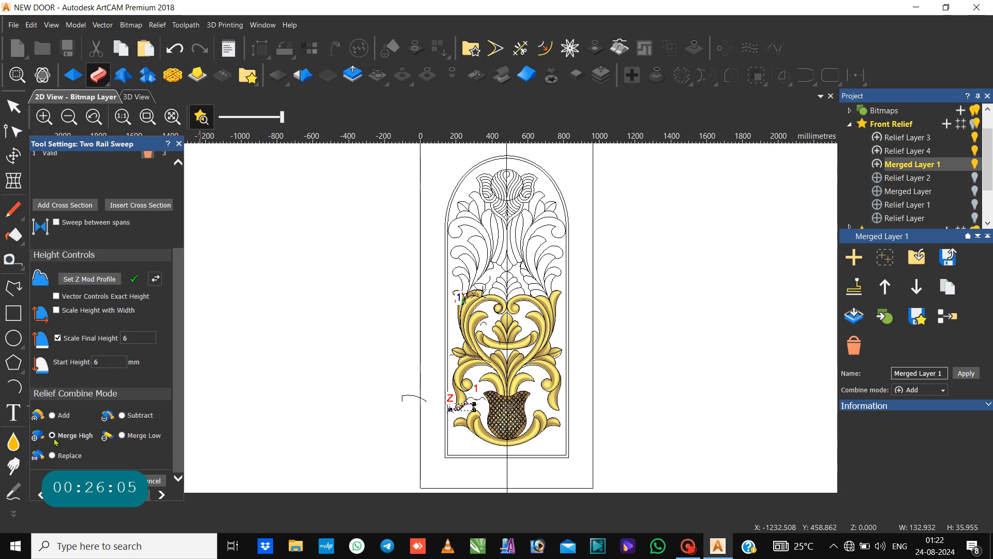
Smooth the corner node at the lobe outline's outer tip, then apply the sweep and close its settings.
scroll(456, 305, "up", 5)
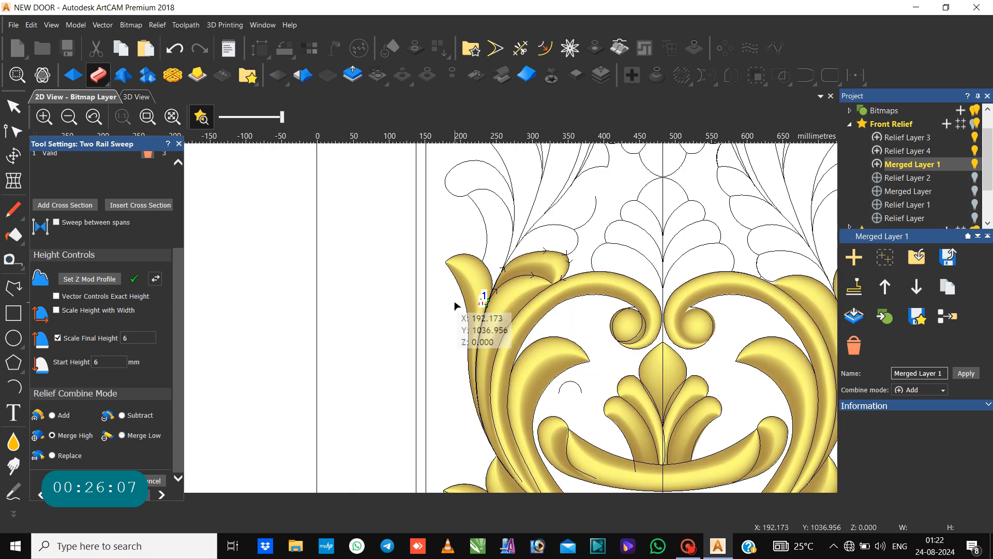
scroll(543, 281, "up", 2)
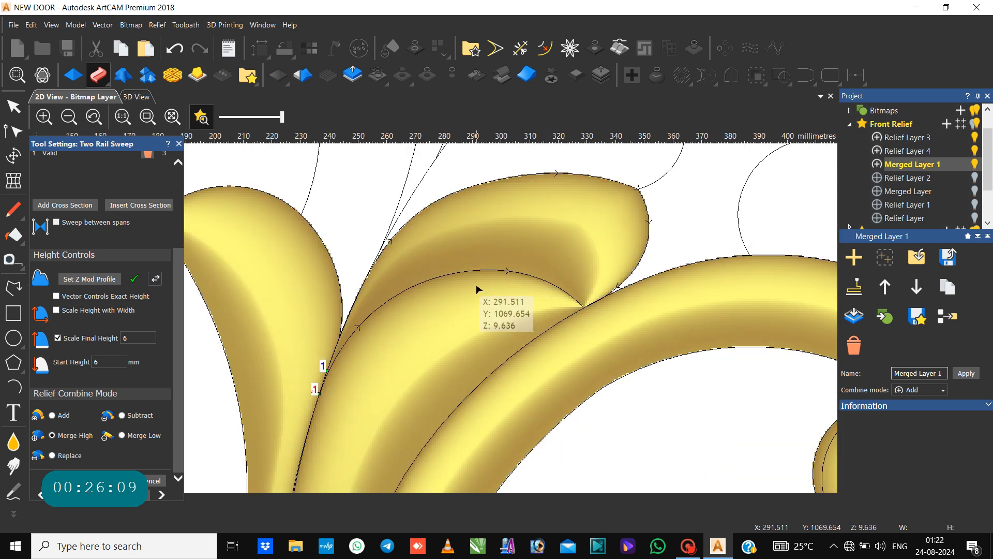
left_click(645, 209)
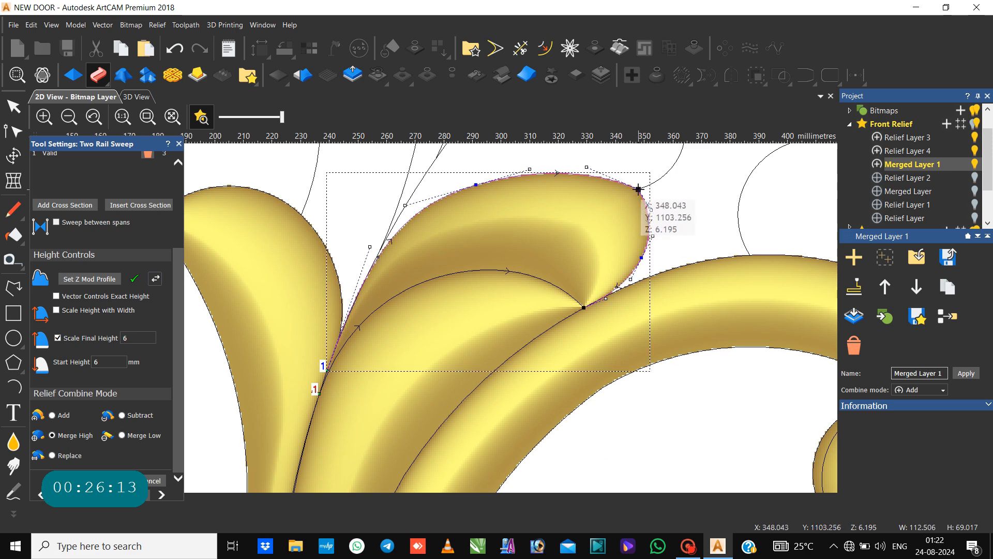
key("s")
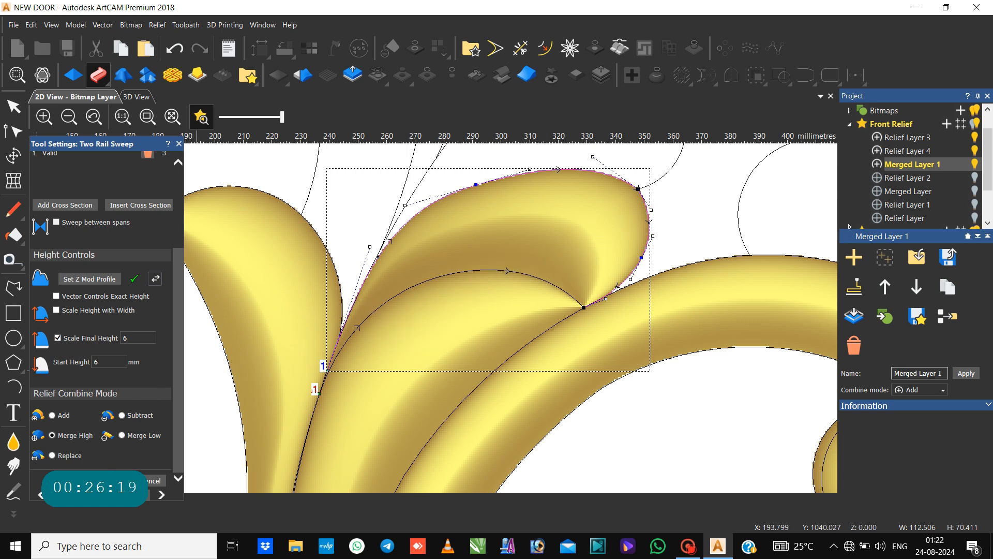
left_click(108, 481)
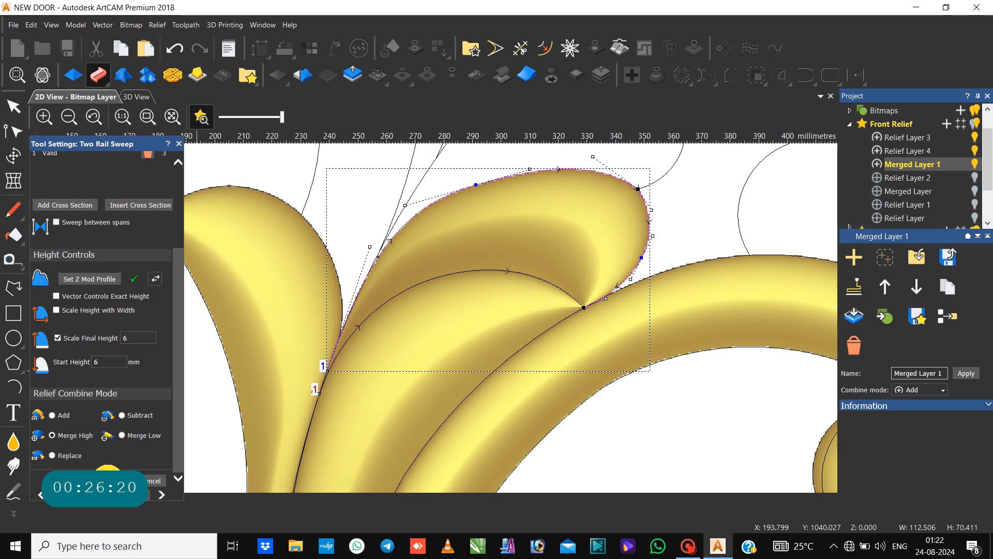
left_click(153, 481)
Mirror merge the relief left over right to copy the new lobe to the other half, and deselect the lobe outline.
scroll(349, 333, "down", 2)
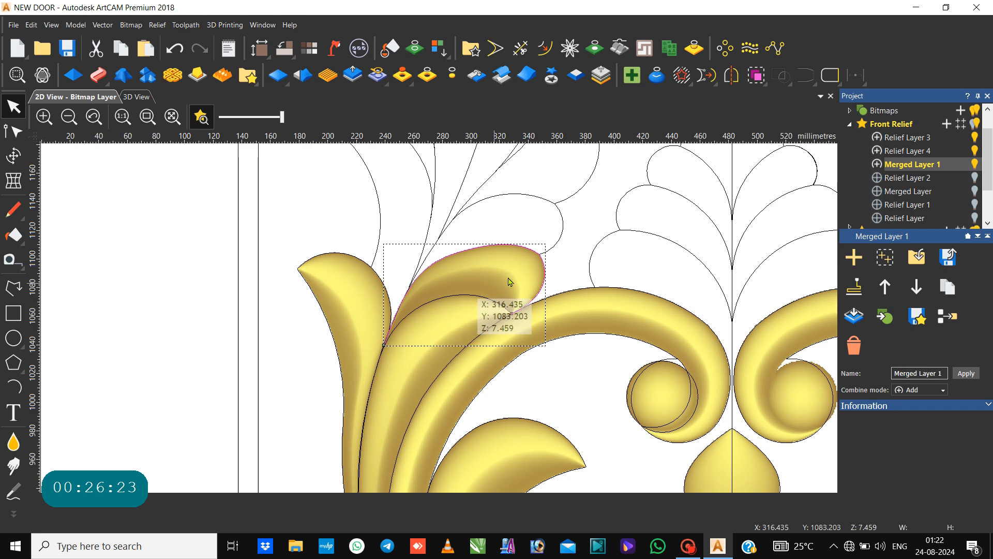
scroll(510, 282, "down", 4)
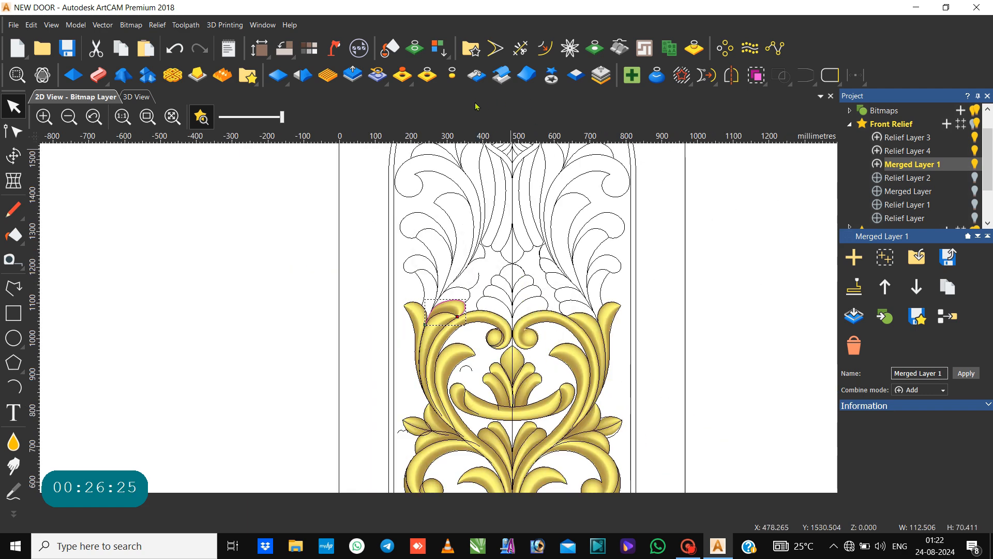
left_click(476, 75)
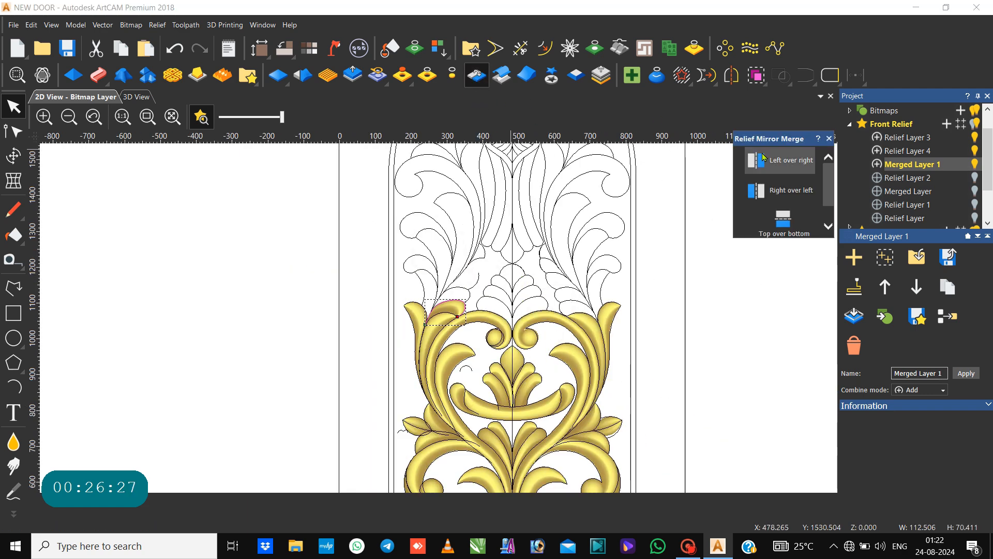
left_click(827, 141)
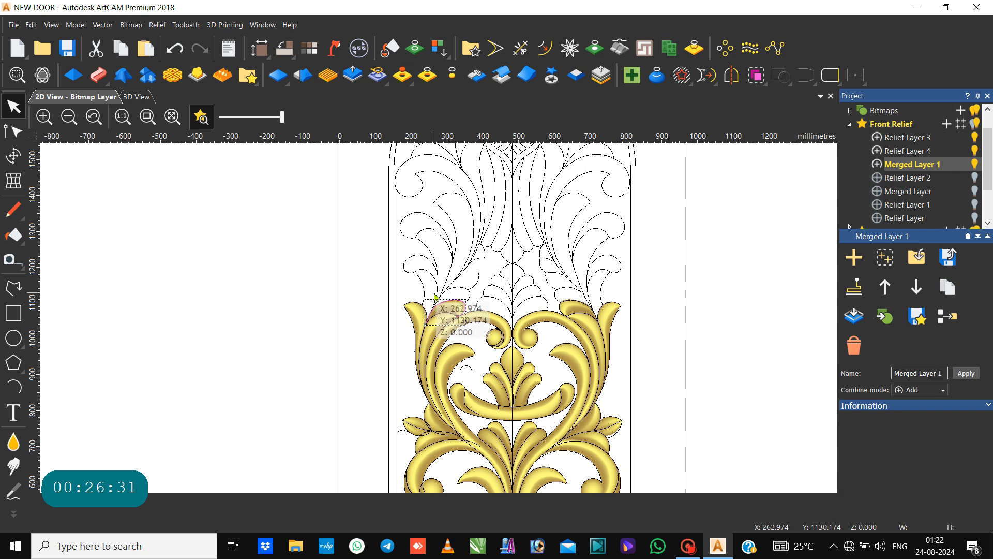
scroll(435, 296, "up", 2)
left_click_drag(471, 305, 495, 306)
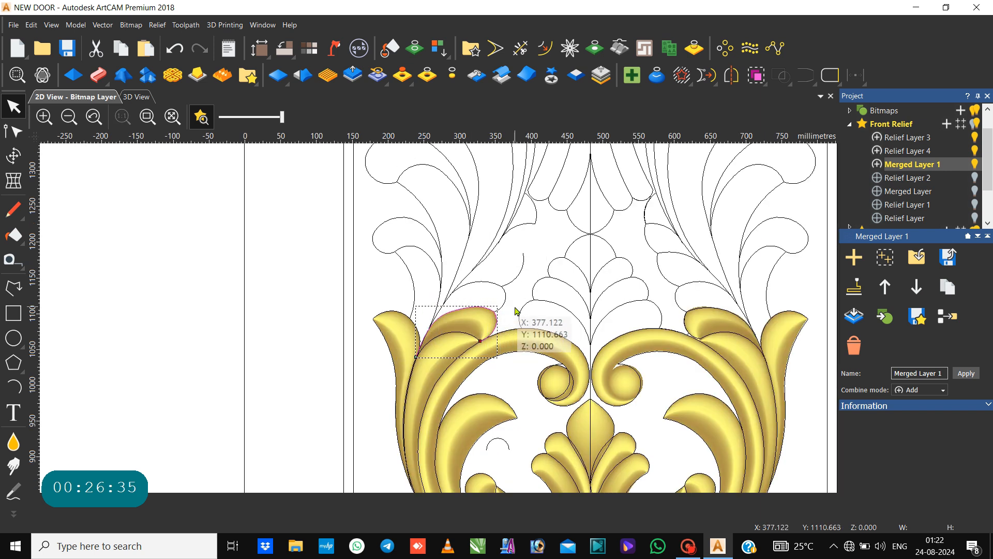
left_click(509, 299)
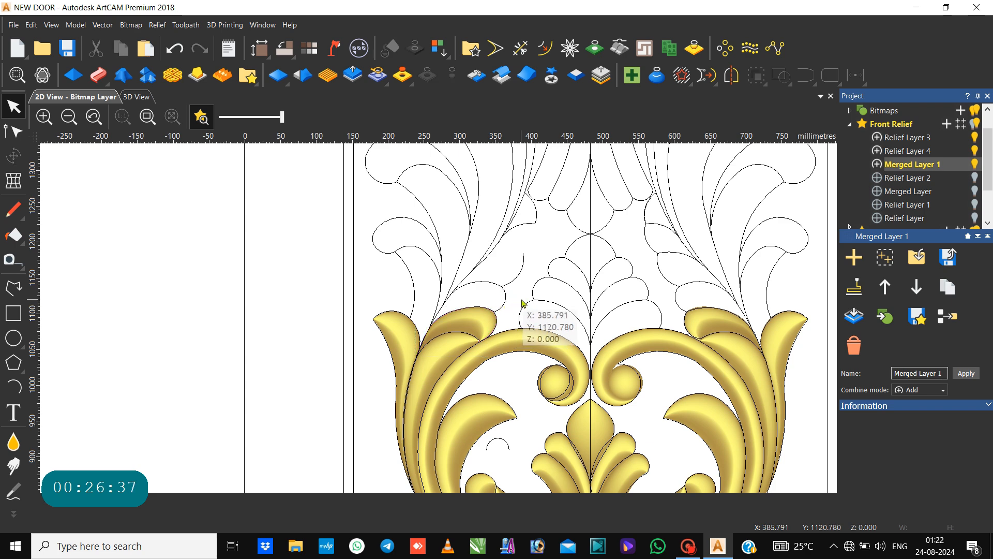
Delete the small uppermost lobe curve, about 47 by 61 mm, on the inner side of the left leaf stem.
left_click(535, 223)
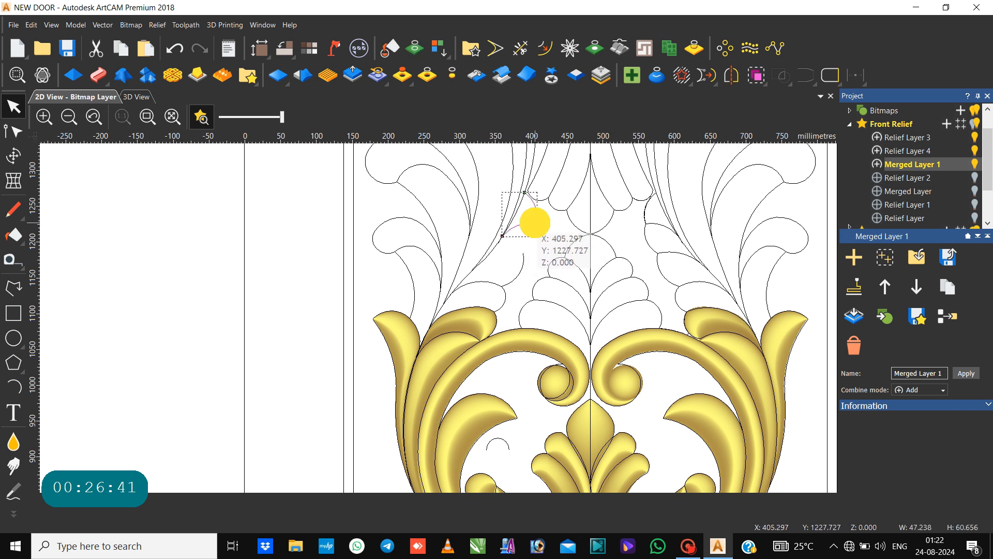
left_click(525, 229)
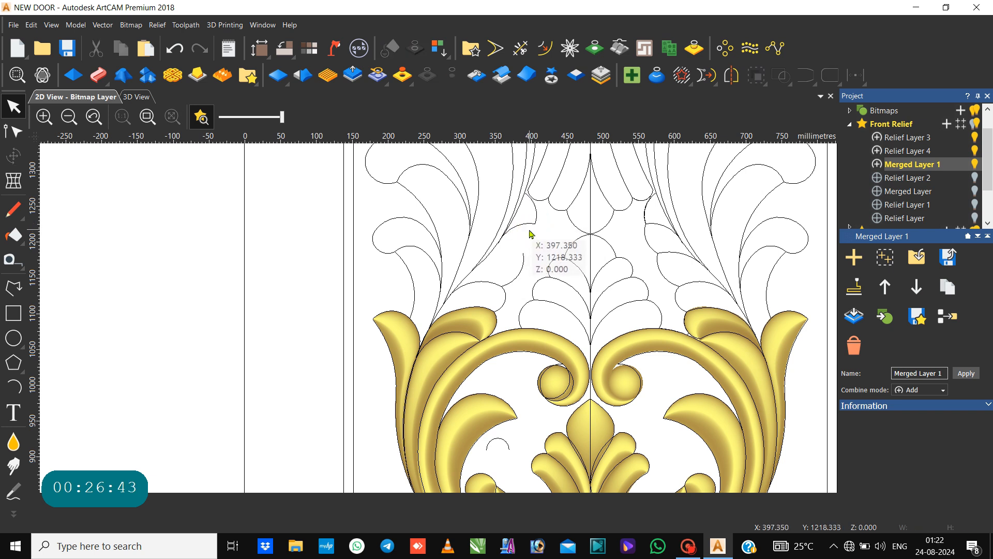
scroll(529, 234, "down", 2)
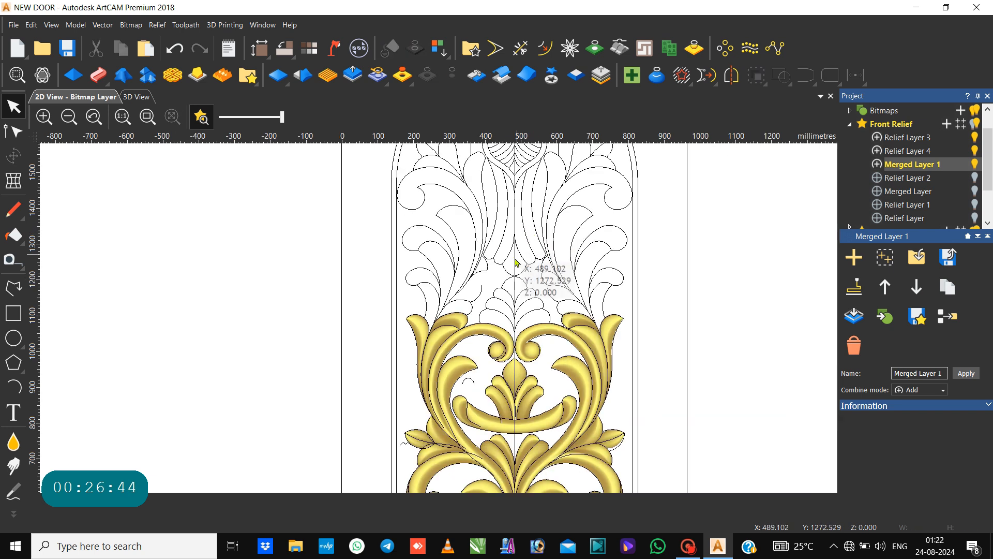
left_click(482, 271)
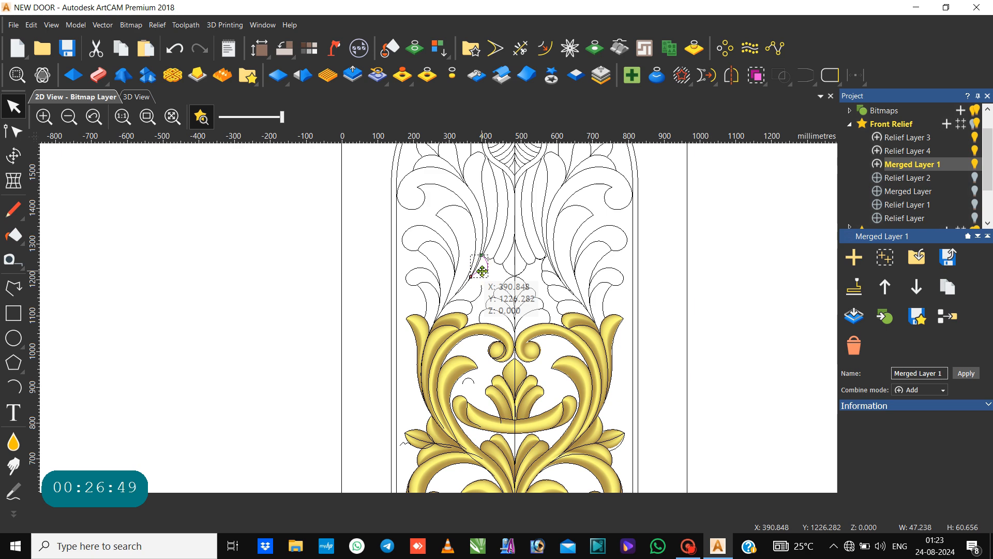
key("Delete")
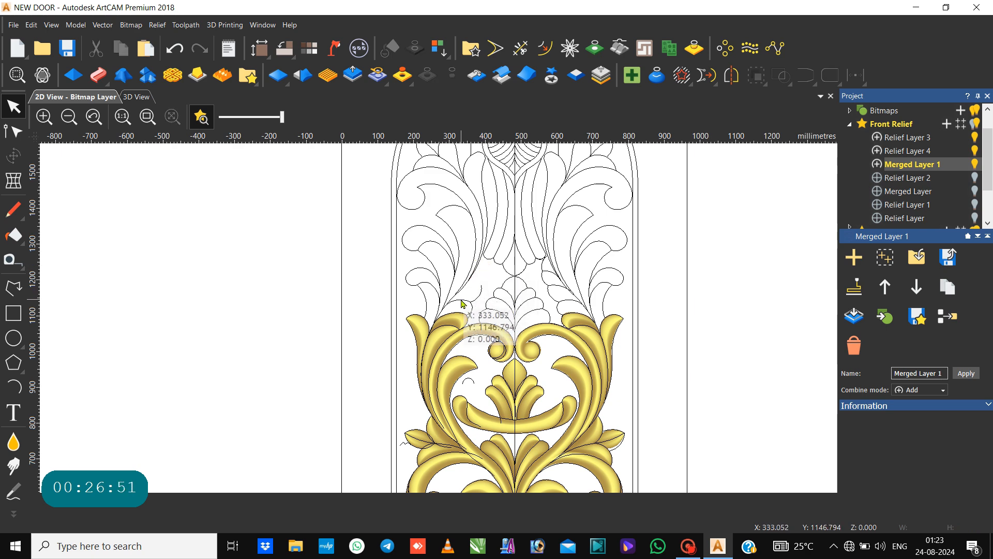
Cut the finished lobe's outline and the next lobe's upper curve at the nodes where the short rounded tip curve meets them.
scroll(462, 304, "up", 2)
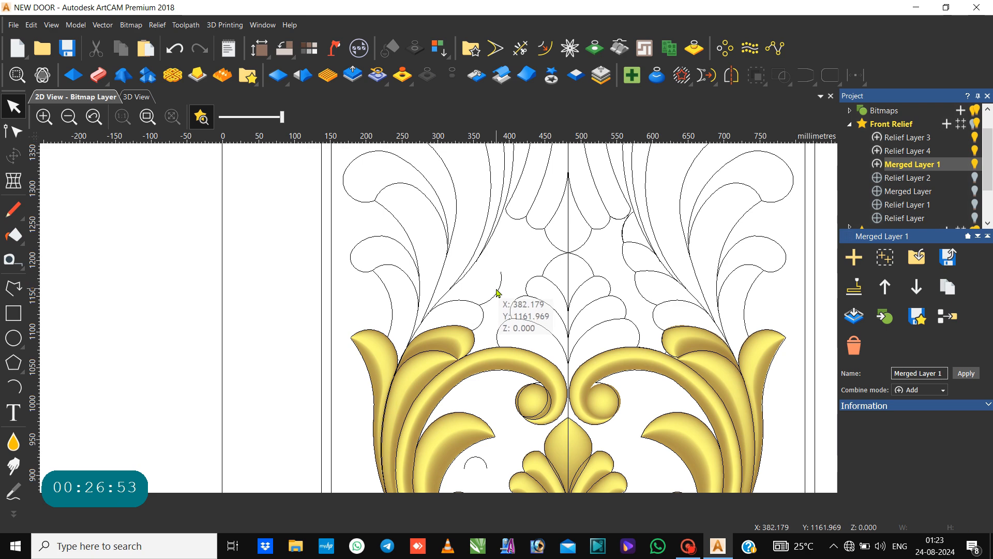
left_click(463, 327)
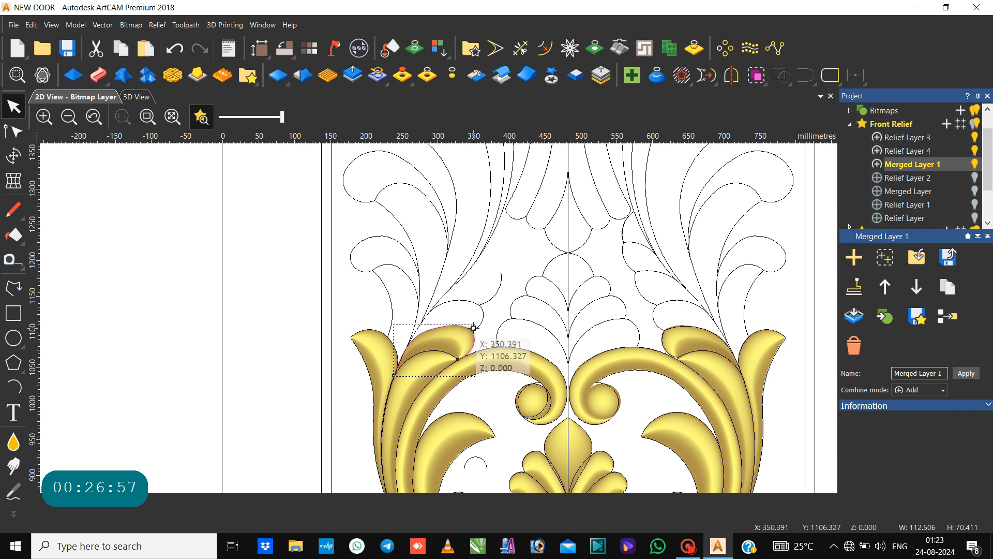
key("n")
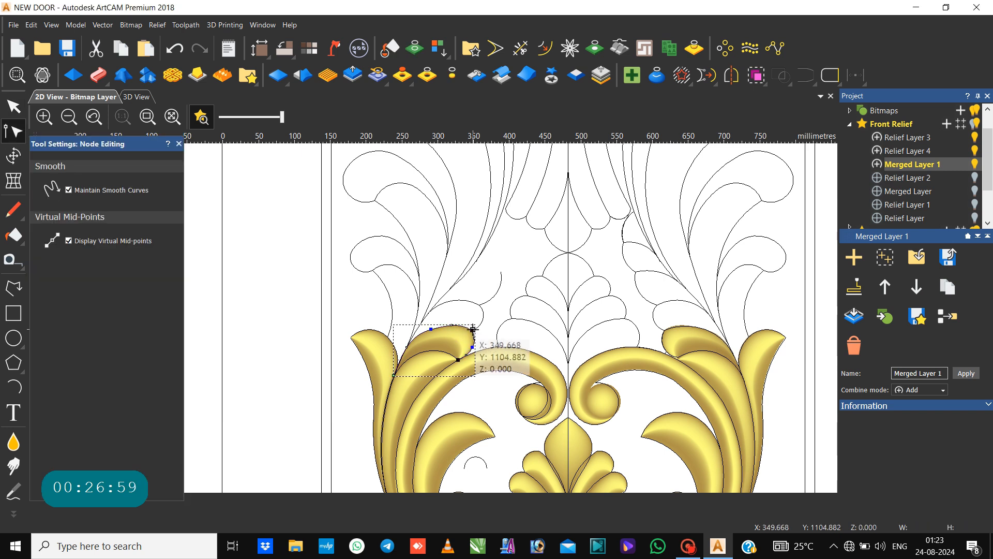
left_click(460, 301)
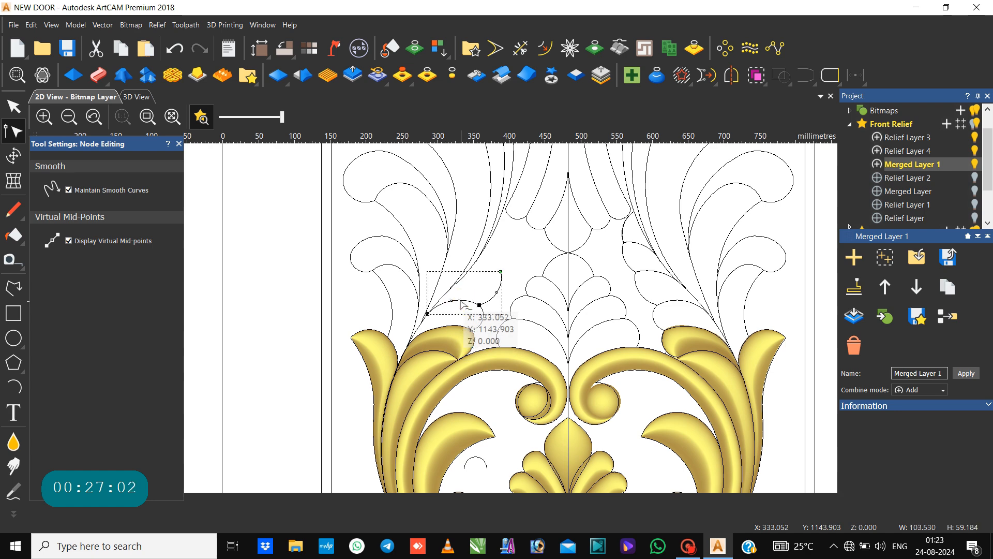
left_click(484, 318)
scroll(484, 317, "up", 3)
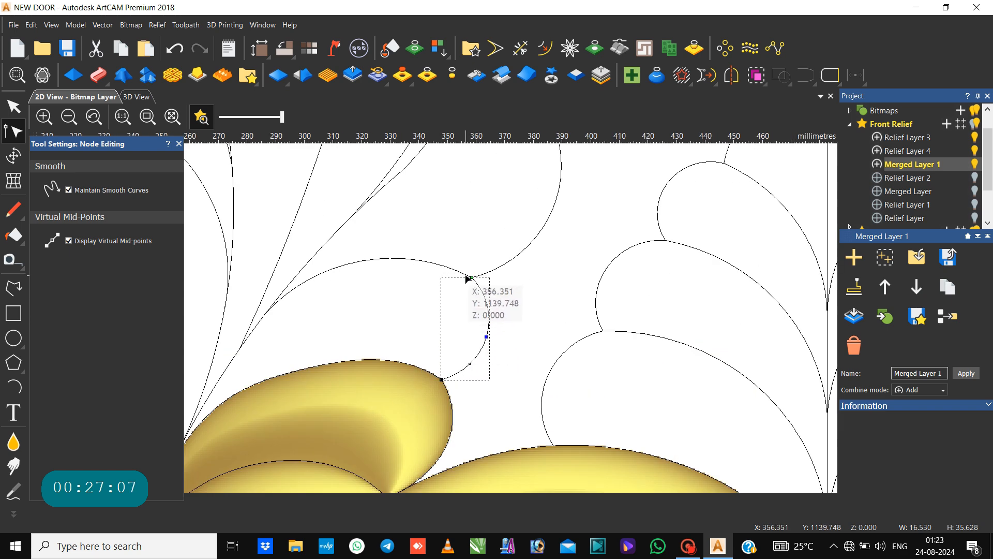
left_click(468, 277)
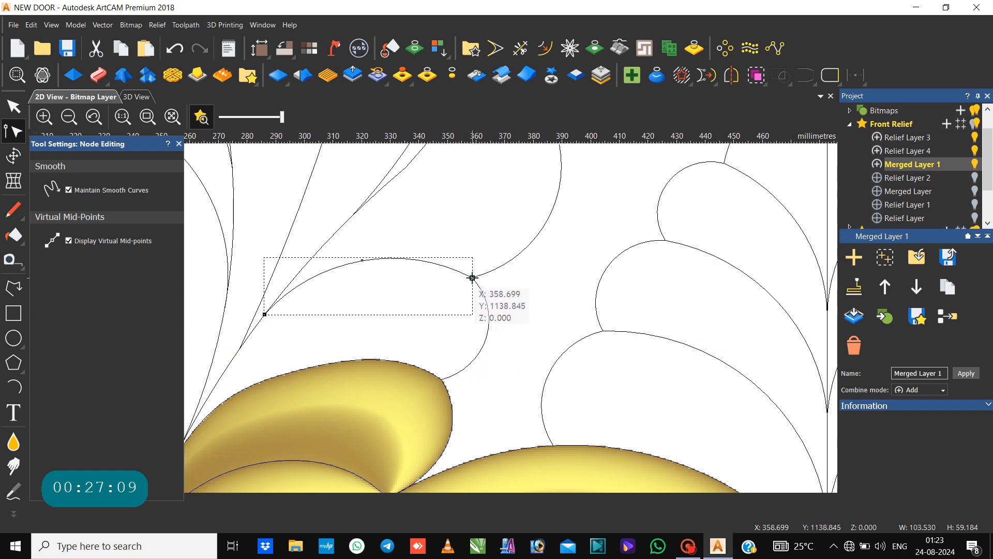
left_click(527, 293)
key("n")
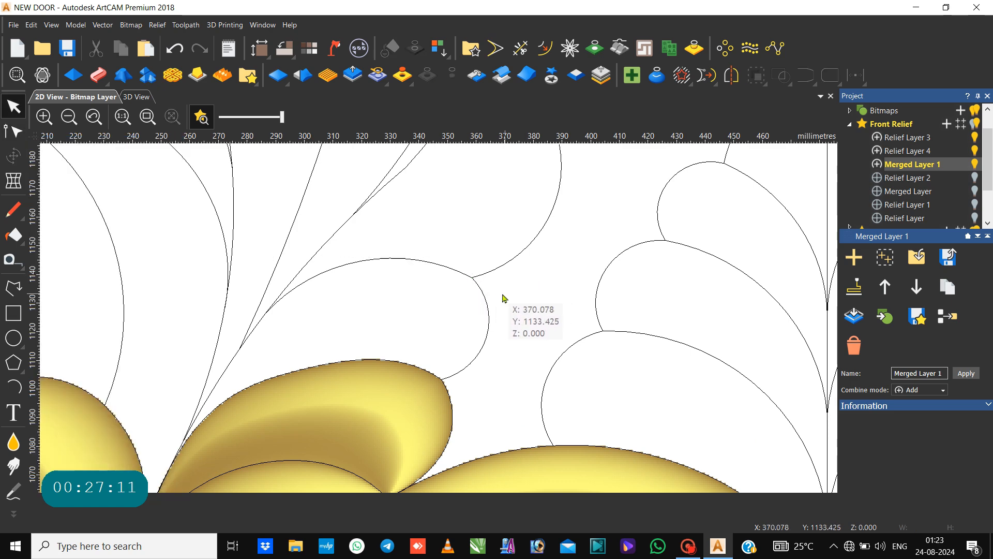
Join the short rounded tip curve with the upper curve of the next left lobe into one vector.
left_click(484, 300)
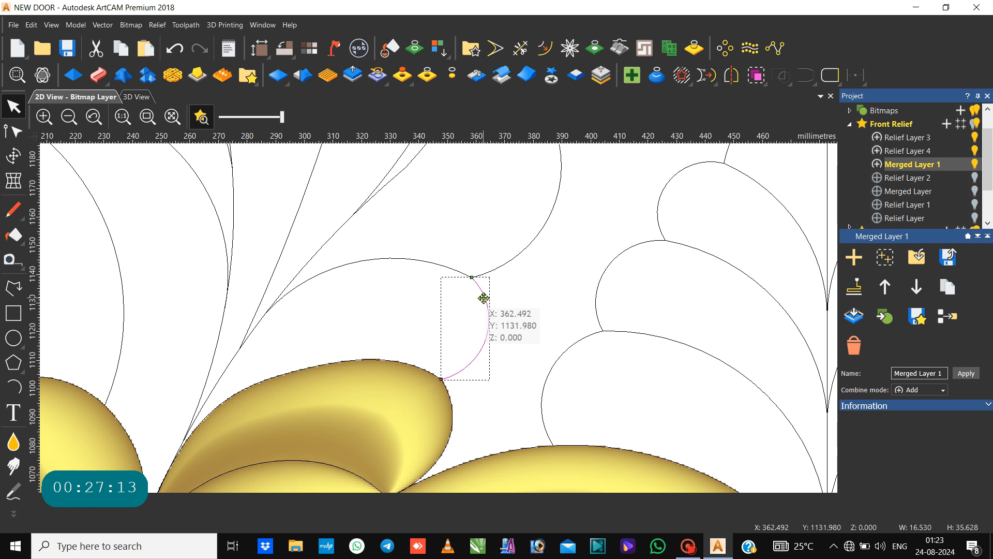
left_click(448, 264, "shift")
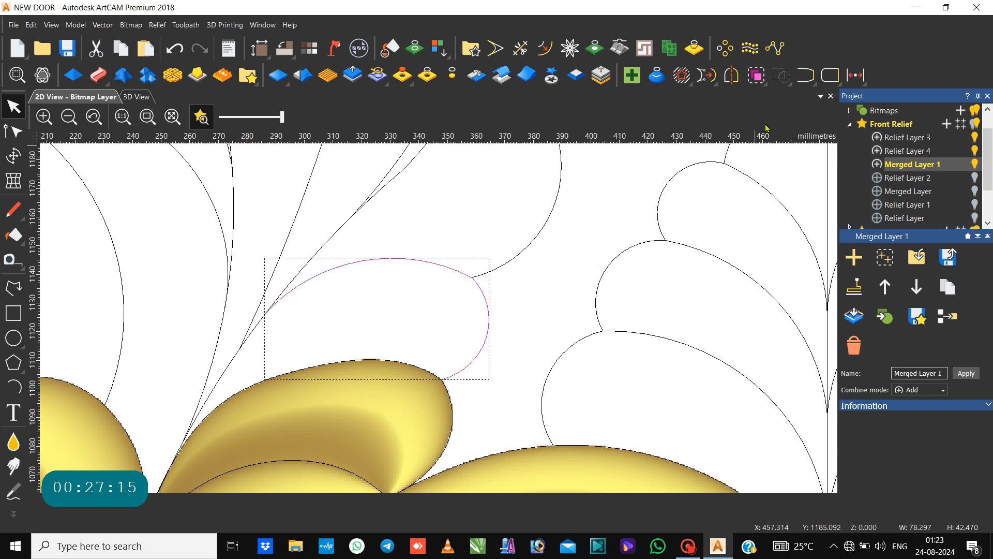
left_click(805, 75)
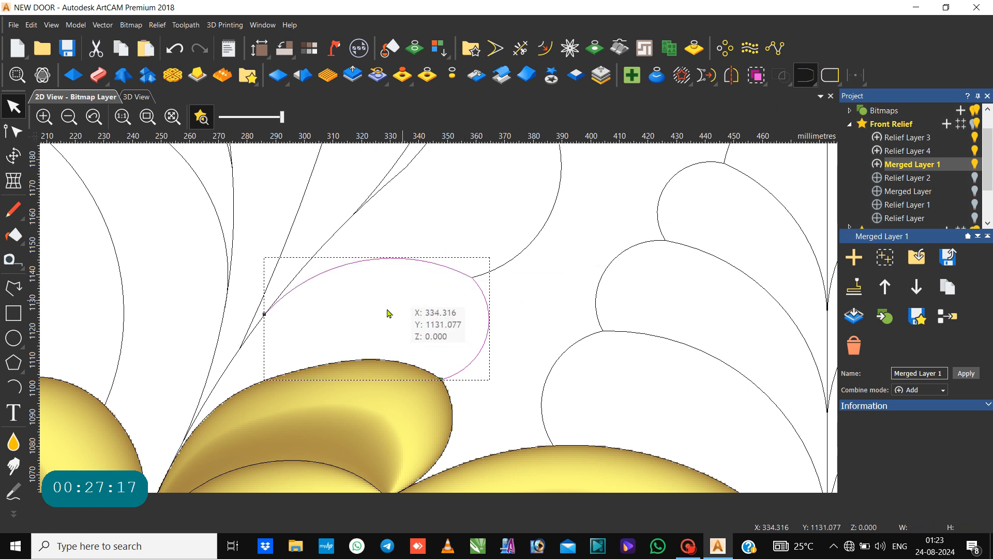
Draw an arc about 29 by 46 mm from the joined curve's lower end to the finished lobe's outline, and join the two vectors.
scroll(376, 316, "down", 2)
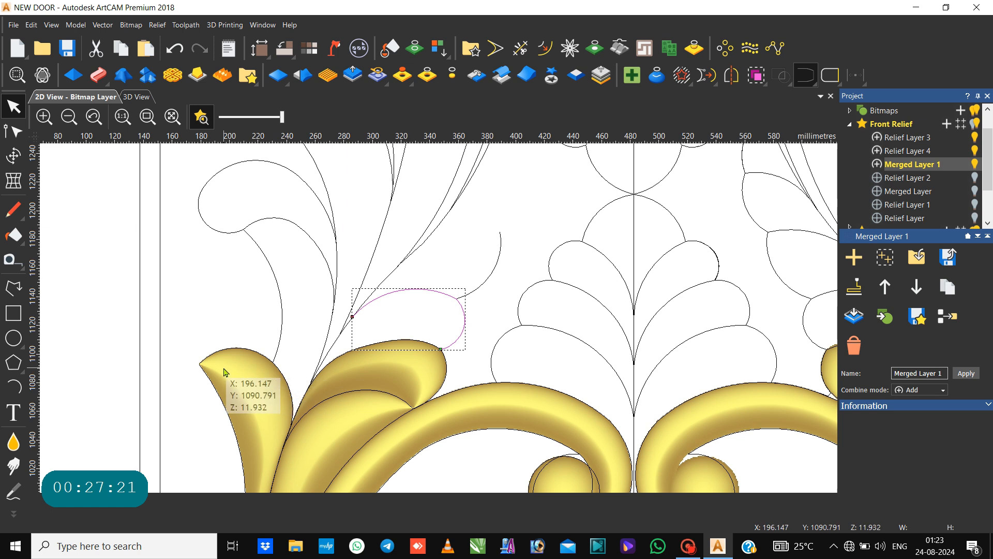
left_click(16, 384)
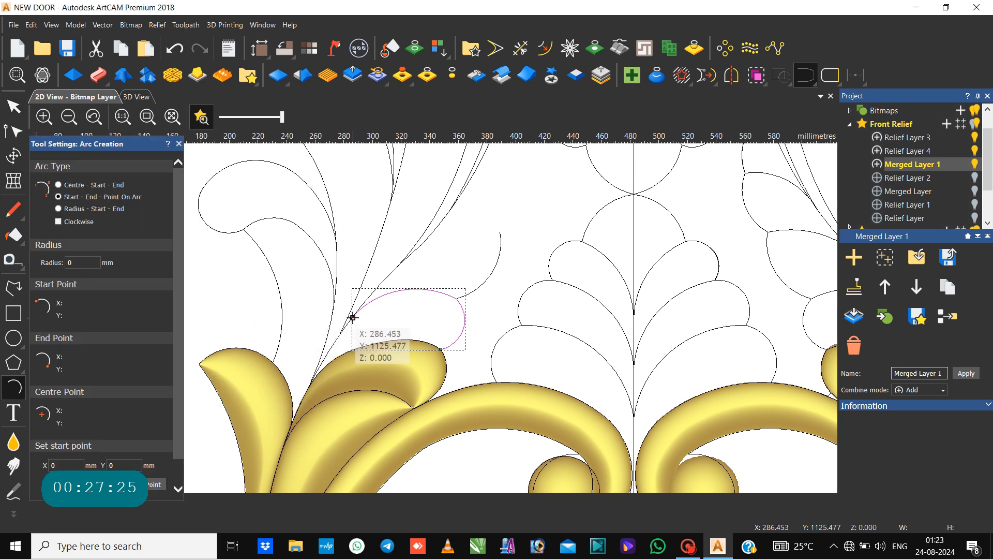
left_click_drag(352, 317, 311, 383)
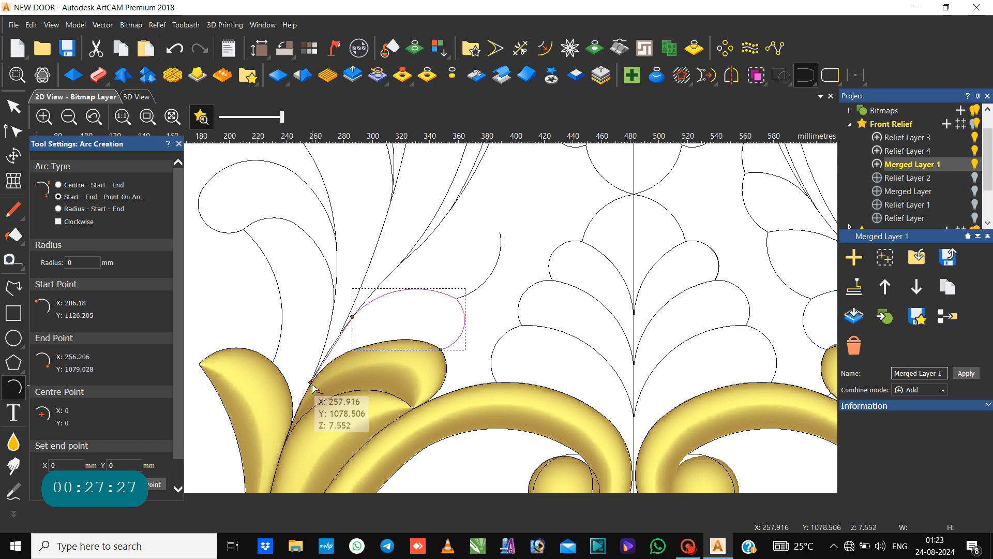
left_click(331, 350)
key("Escape")
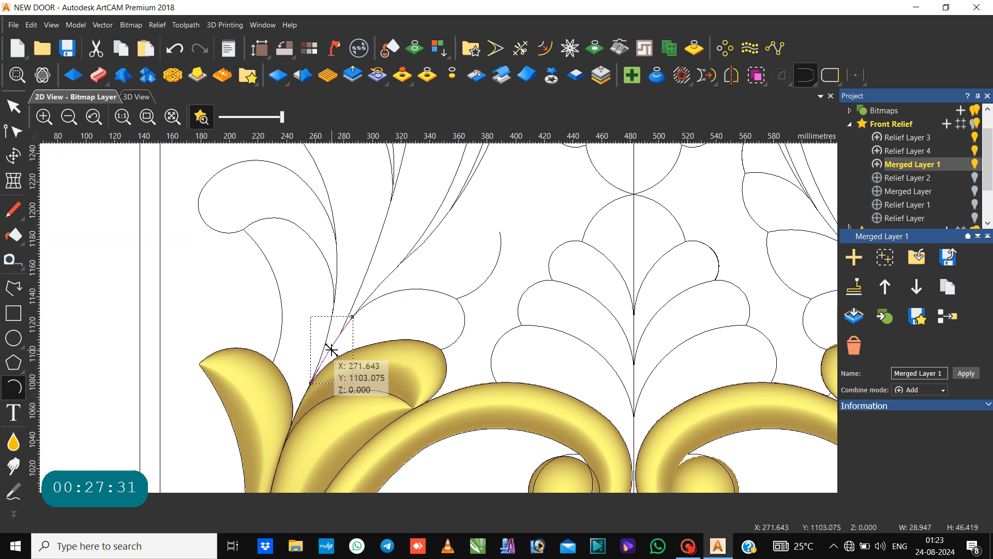
left_click(397, 291)
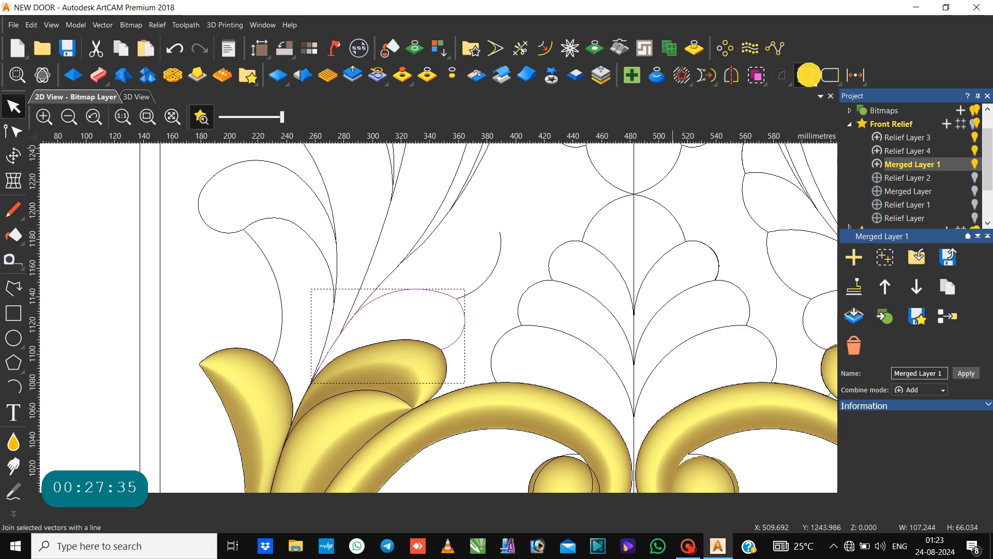
left_click(808, 75)
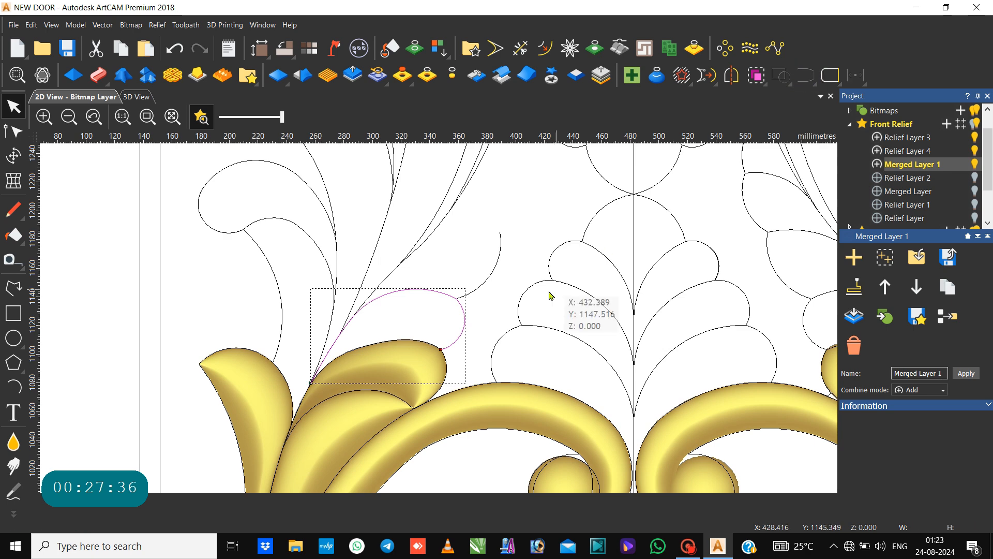
Cut the finished lobe's upper outline at the new arc's lower end so that it spans the same length as the new lobe.
left_click(410, 342)
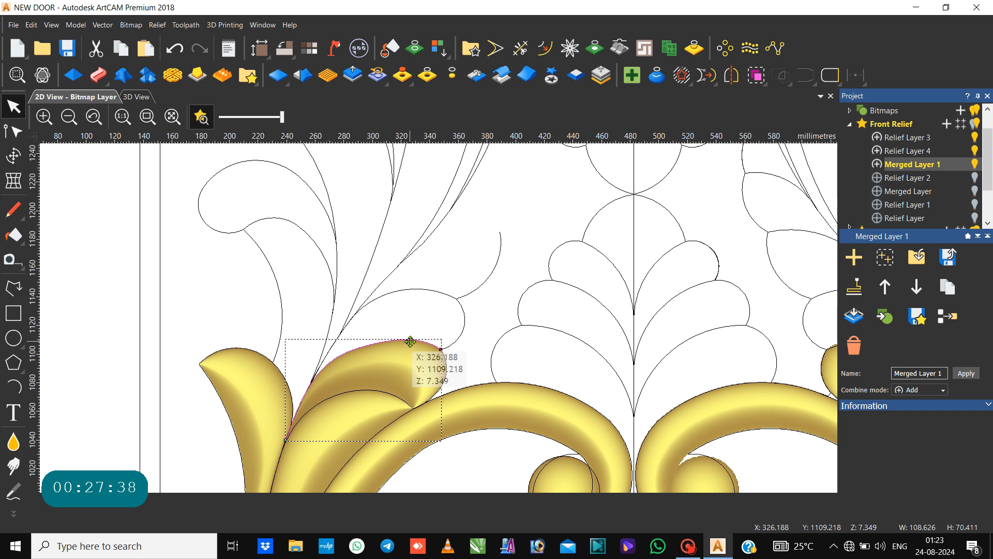
left_click(313, 381)
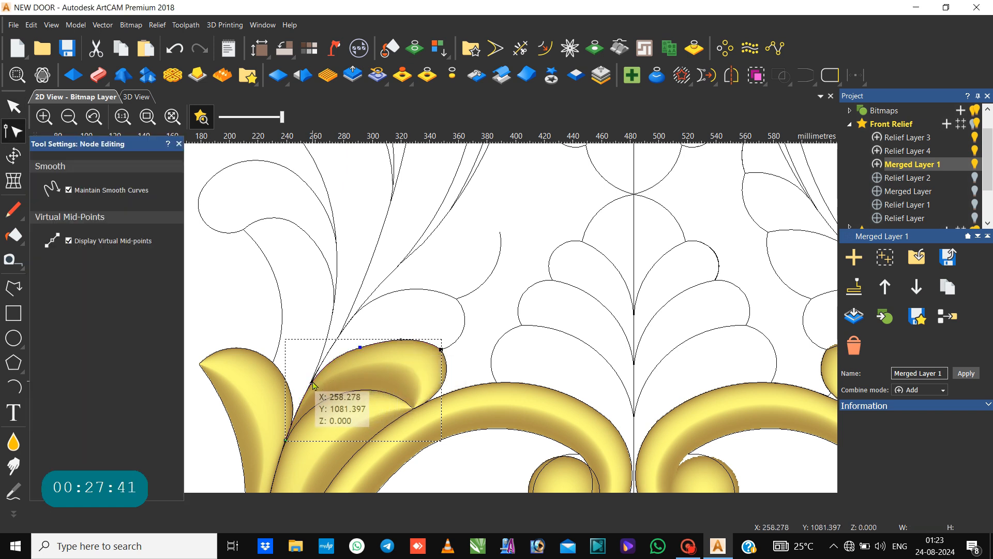
left_click(311, 383)
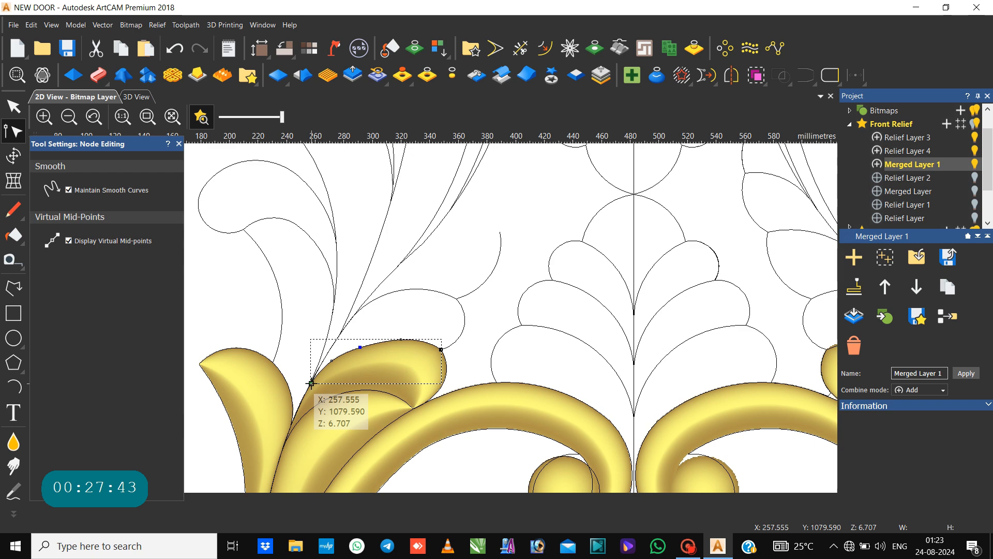
left_click(362, 355)
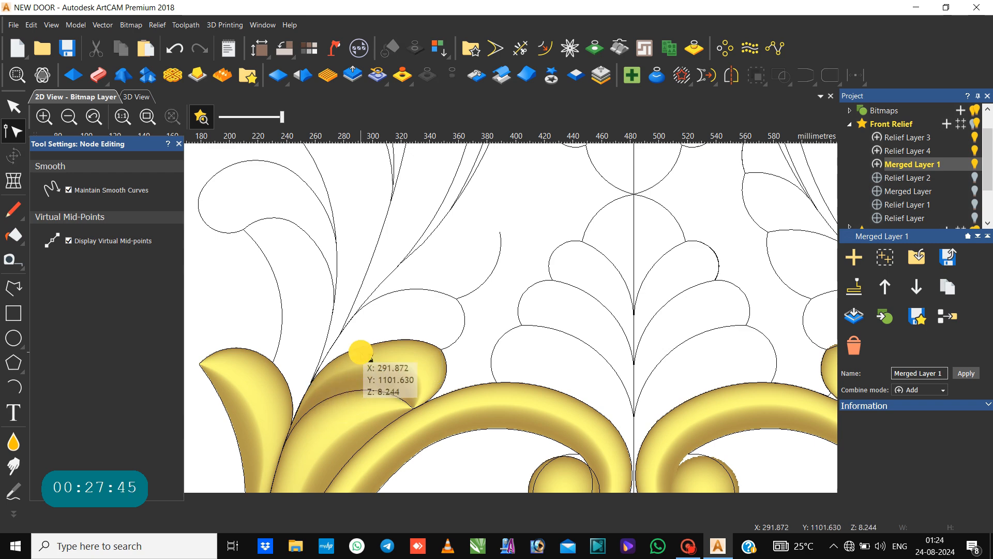
key("n")
Start a two rail sweep using the new lobe's lower and upper curves as the drive rails.
left_click(360, 347)
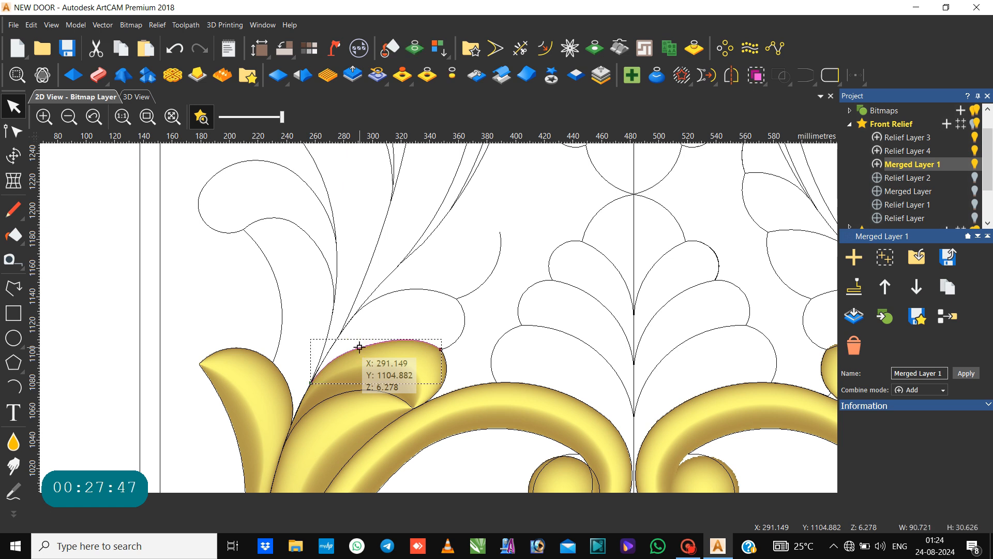
left_click(368, 301)
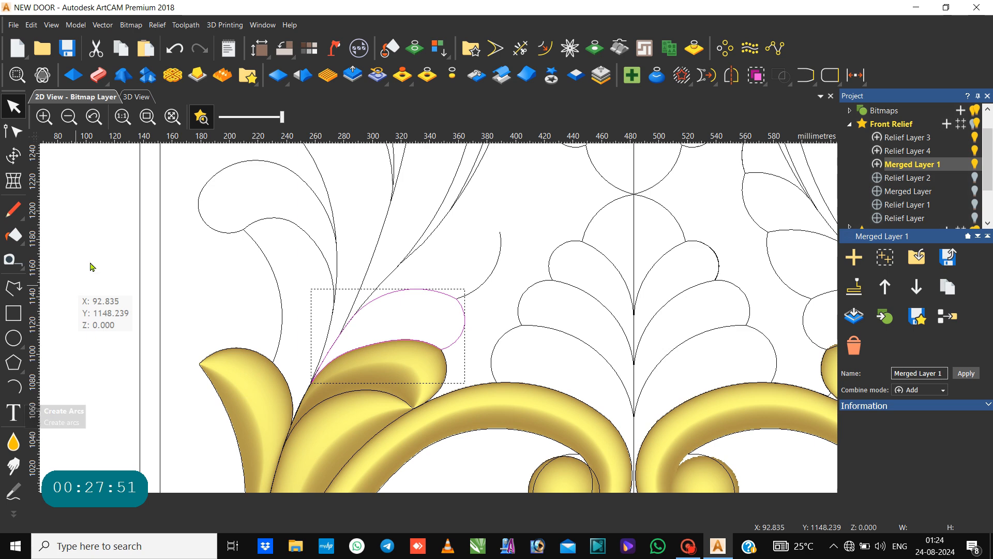
left_click(98, 75)
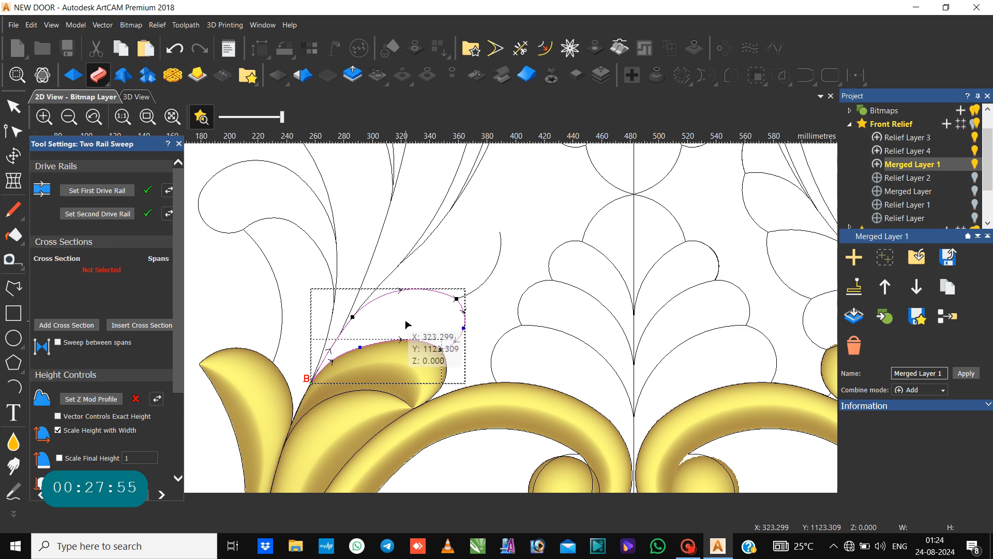
Add the small open curve beside the basket's upper left edge as the sweep's cross section.
scroll(420, 357, "down", 3)
scroll(419, 370, "down", 3)
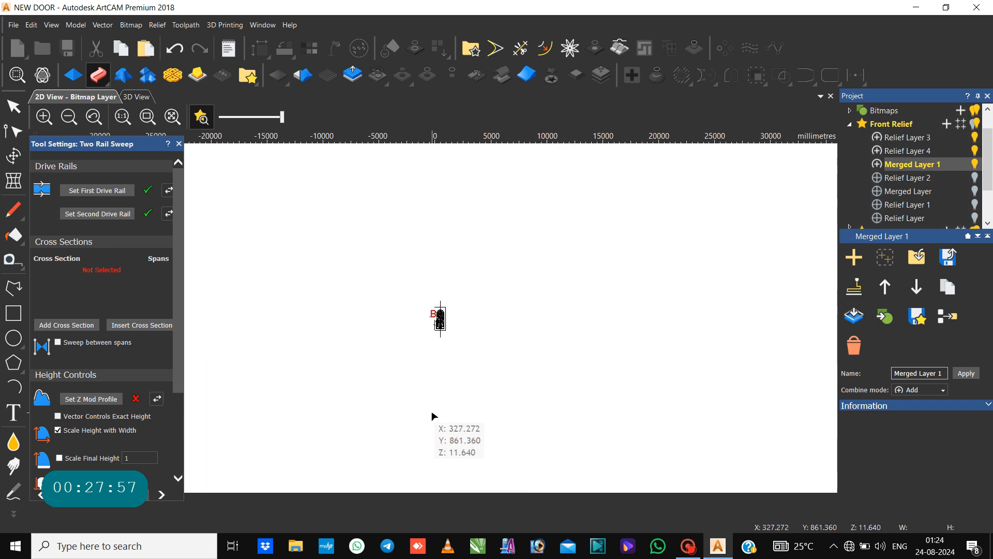
scroll(332, 265, "up", 3)
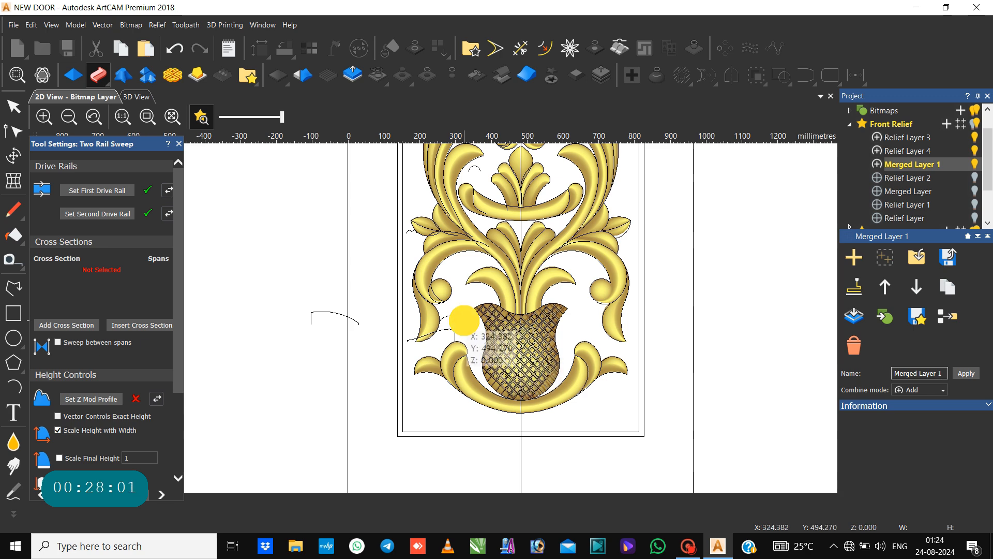
left_click(67, 325)
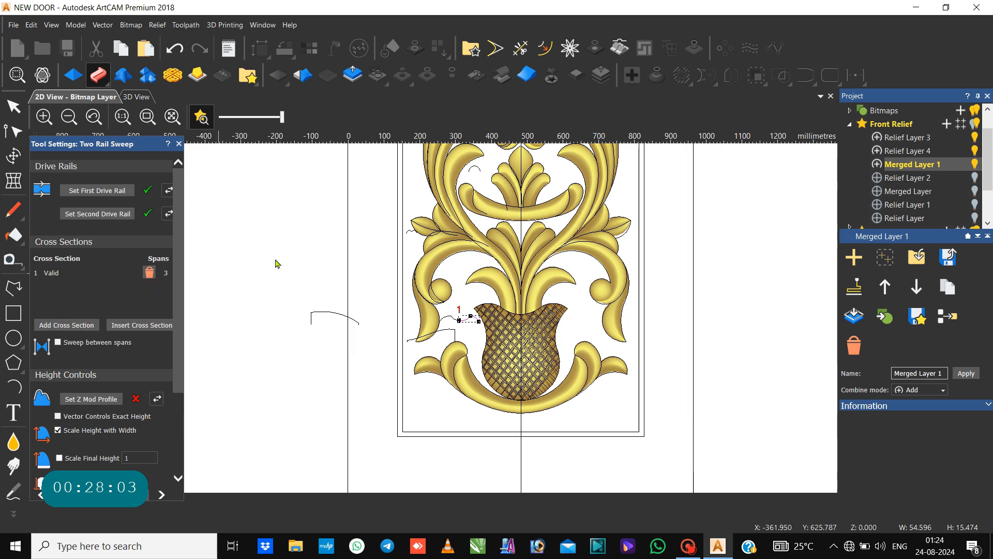
Assign the long shallow curve below the cross section curve as the Z modulation profile, and turn off Scale Height with Width.
scroll(338, 248, "down", 3)
scroll(423, 255, "up", 2)
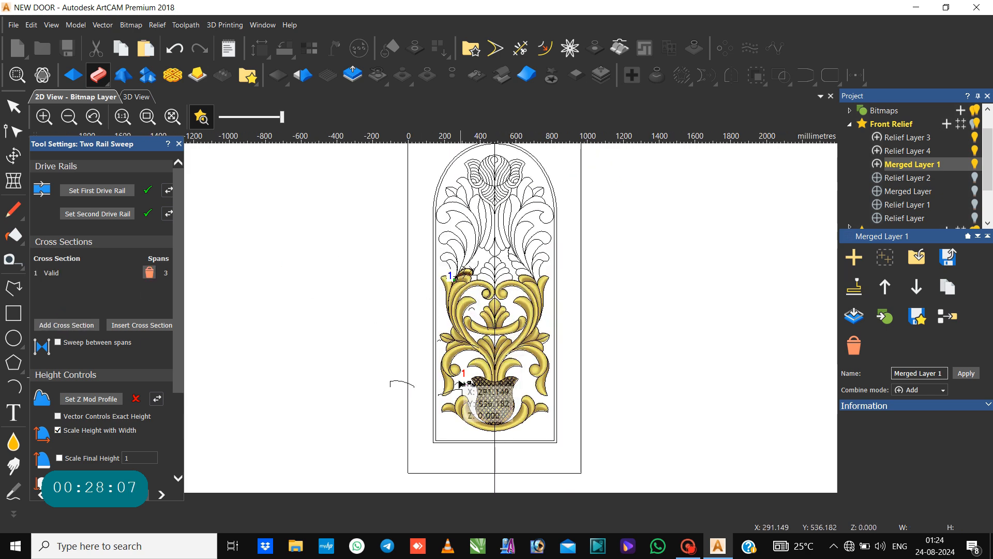
left_click(458, 389)
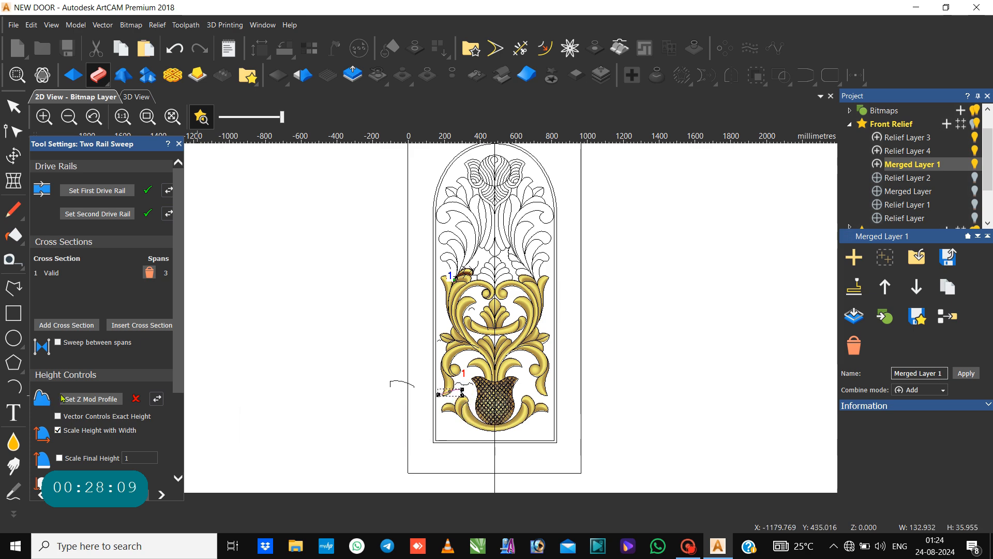
left_click(84, 399)
left_click(58, 430)
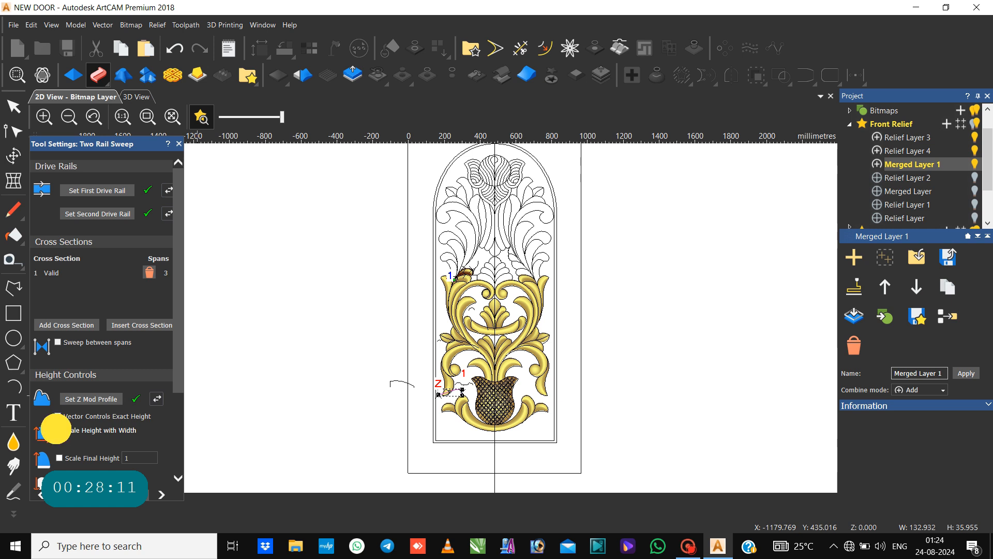
Set the sweep's start height to 6 mm, enable Scale Final Height at 6, and calculate the lobe's relief.
scroll(131, 454, "down", 2)
scroll(131, 453, "down", 1)
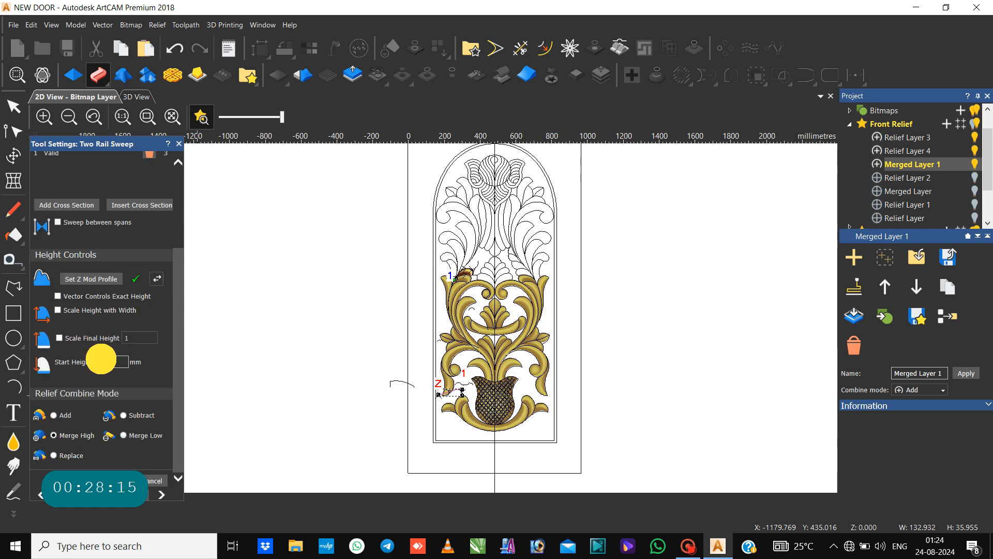
type("6")
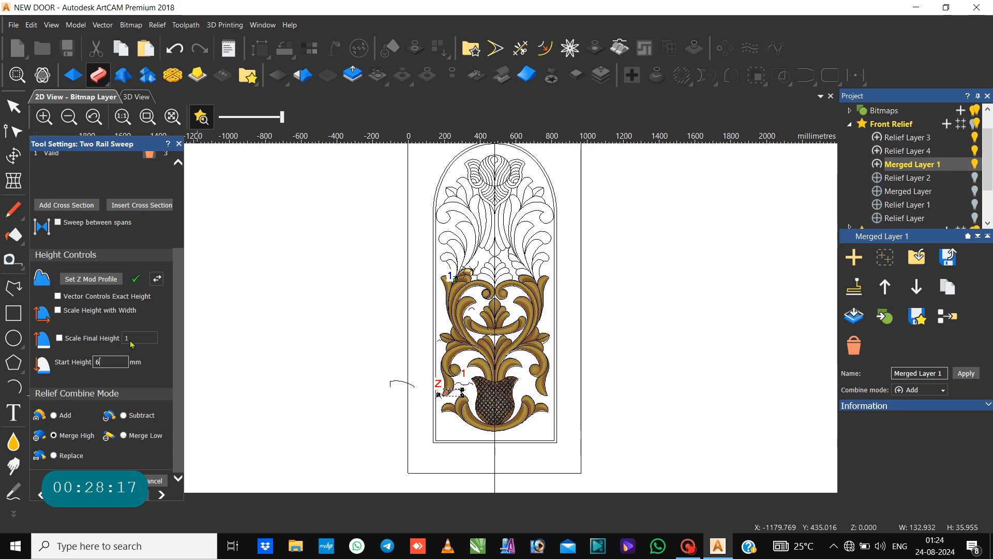
left_click(59, 337)
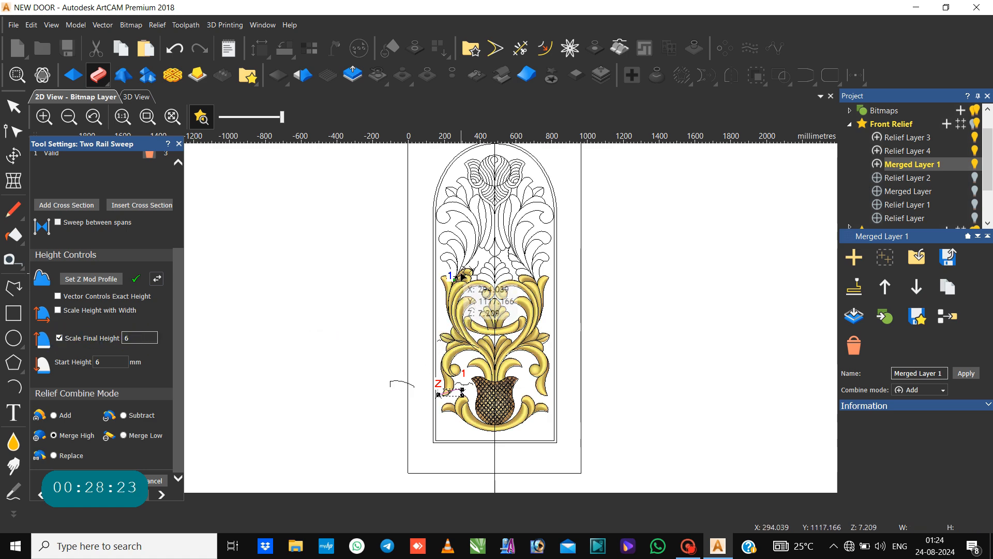
Reshape the swept lobe's upper outline by raising its crown and rounding the curve just past the tip node, and close the sweep settings.
scroll(467, 277, "up", 2)
scroll(467, 277, "up", 3)
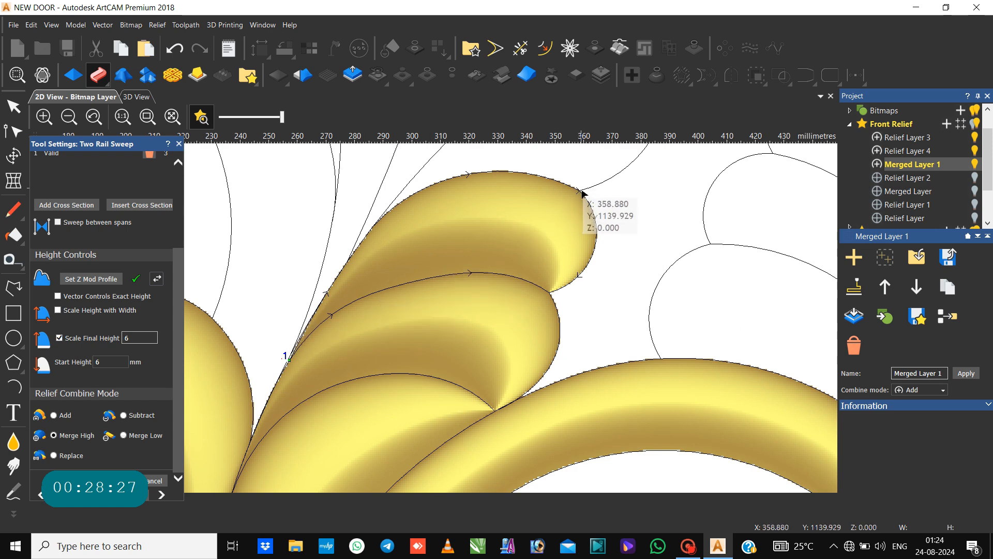
left_click(591, 205)
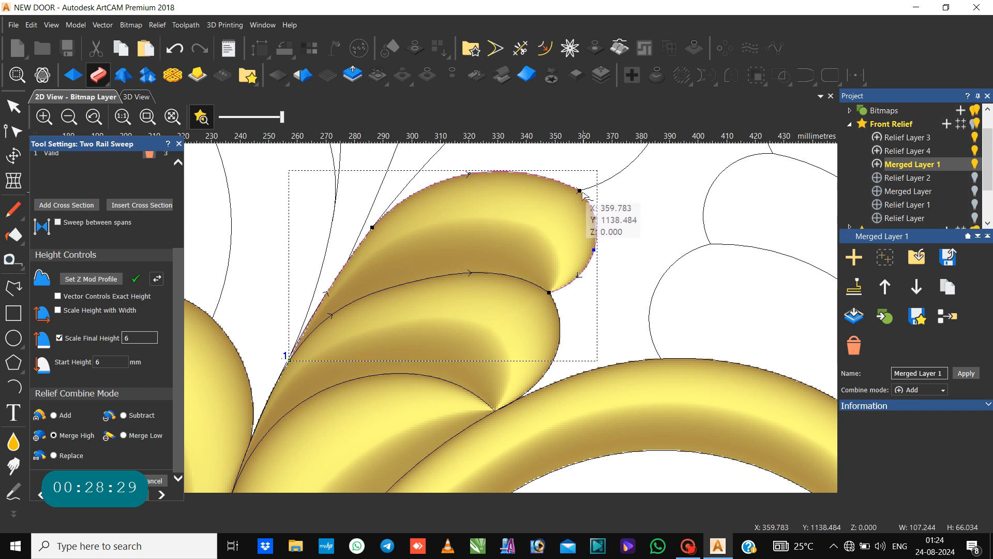
key("s")
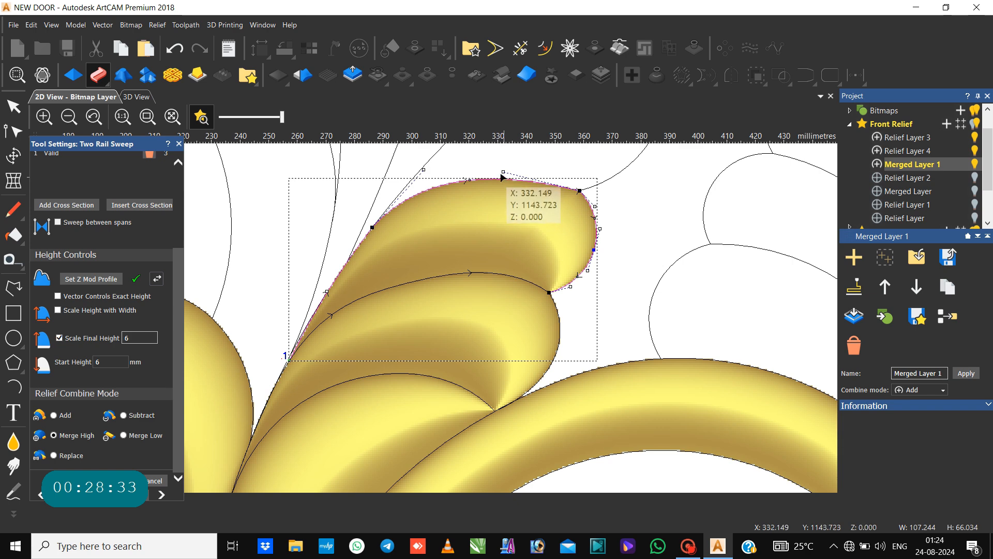
left_click(505, 166)
left_click_drag(504, 167, 505, 159)
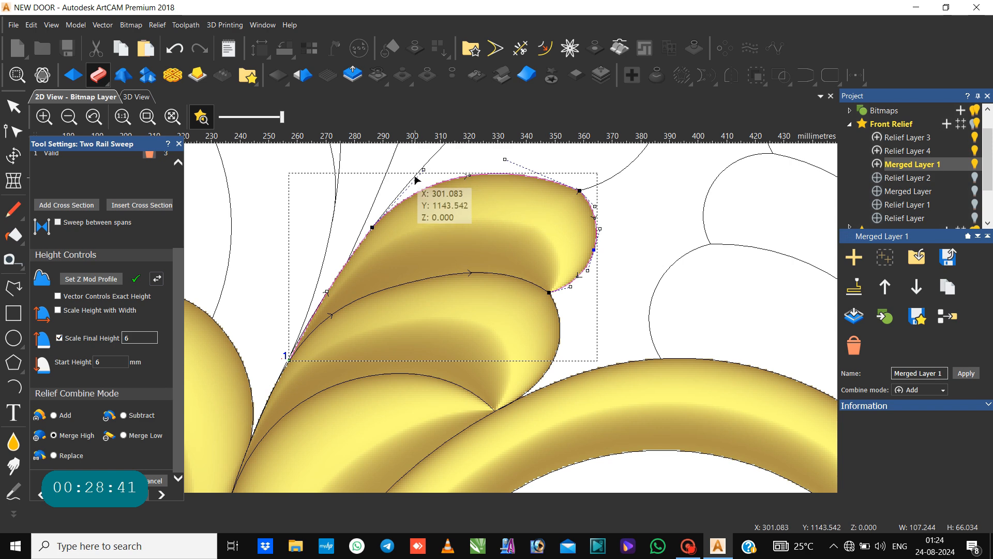
left_click_drag(424, 171, 423, 164)
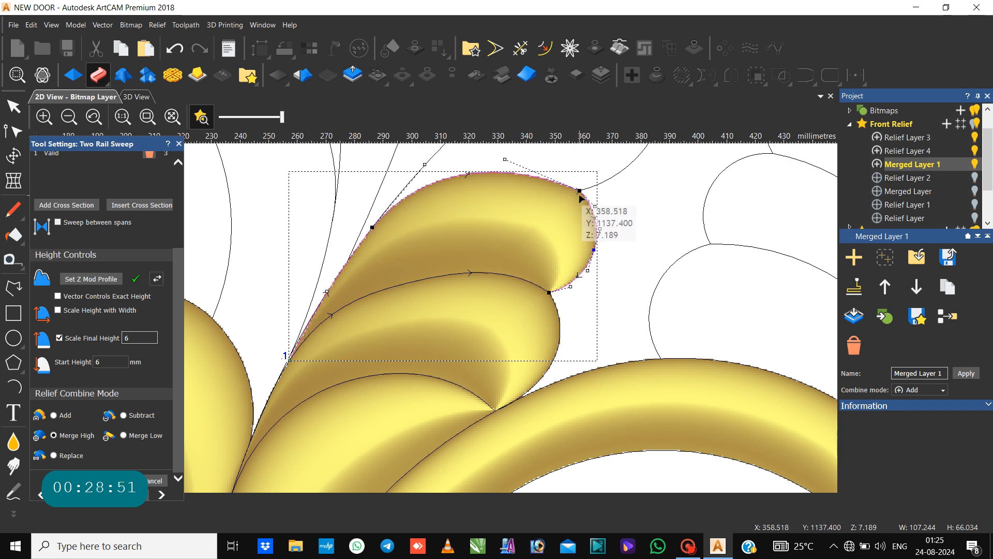
scroll(580, 190, "up", 2)
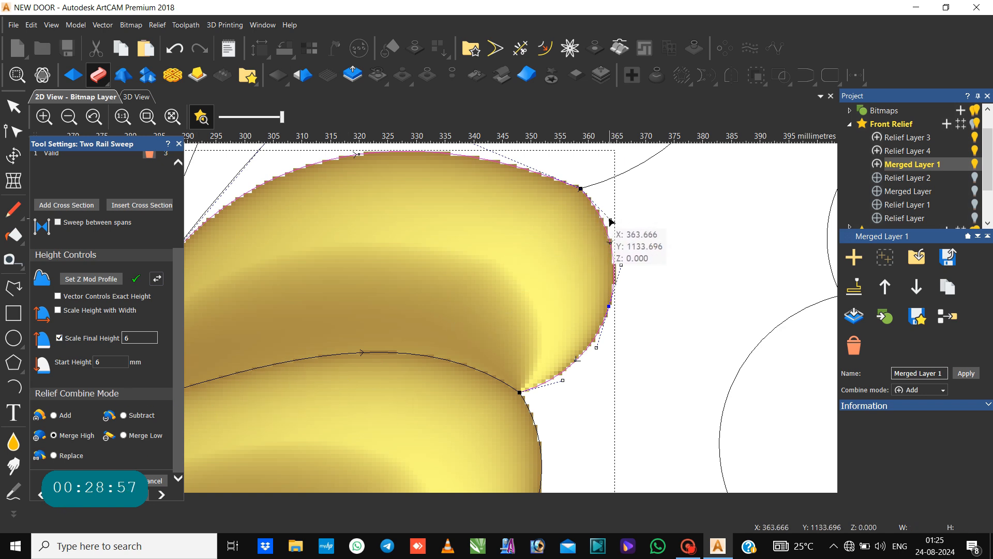
left_click_drag(610, 220, 616, 206)
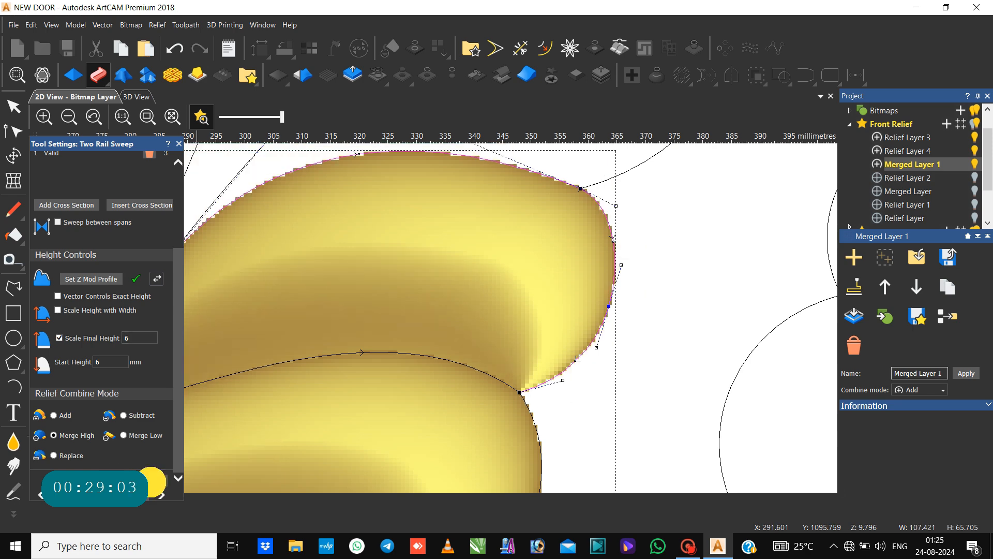
left_click(151, 482)
Mirror the left half of the relief over the right with Relief Mirror Merge.
scroll(332, 388, "down", 3)
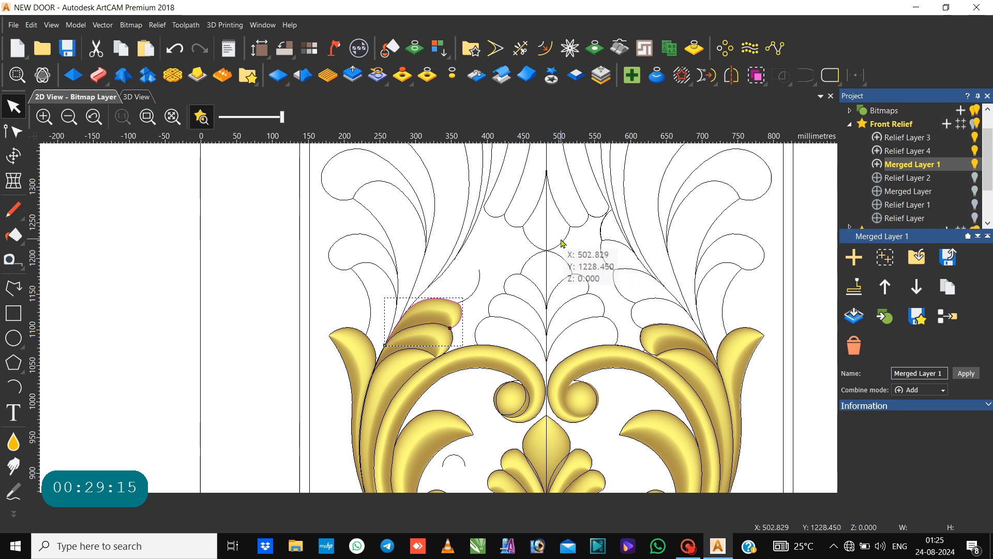
left_click(476, 75)
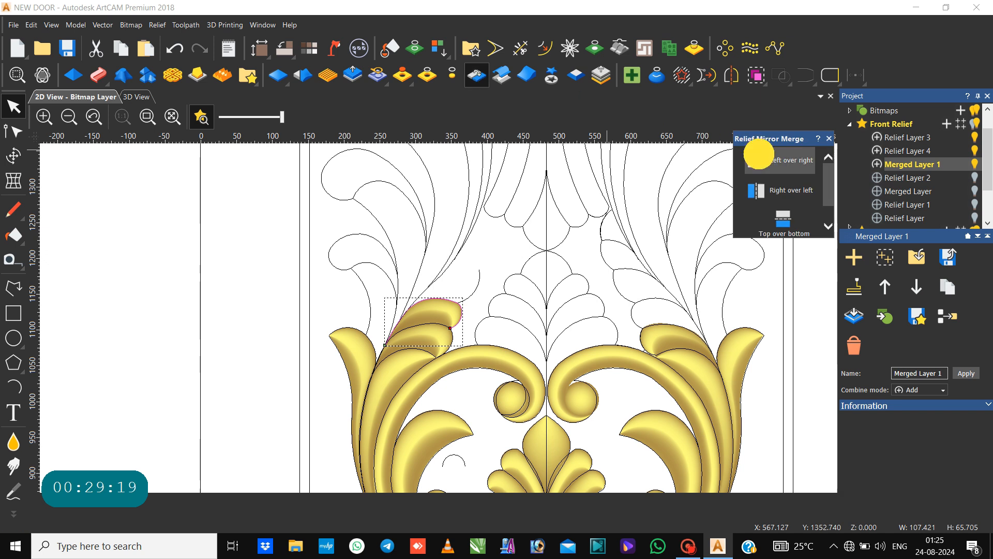
left_click(757, 157)
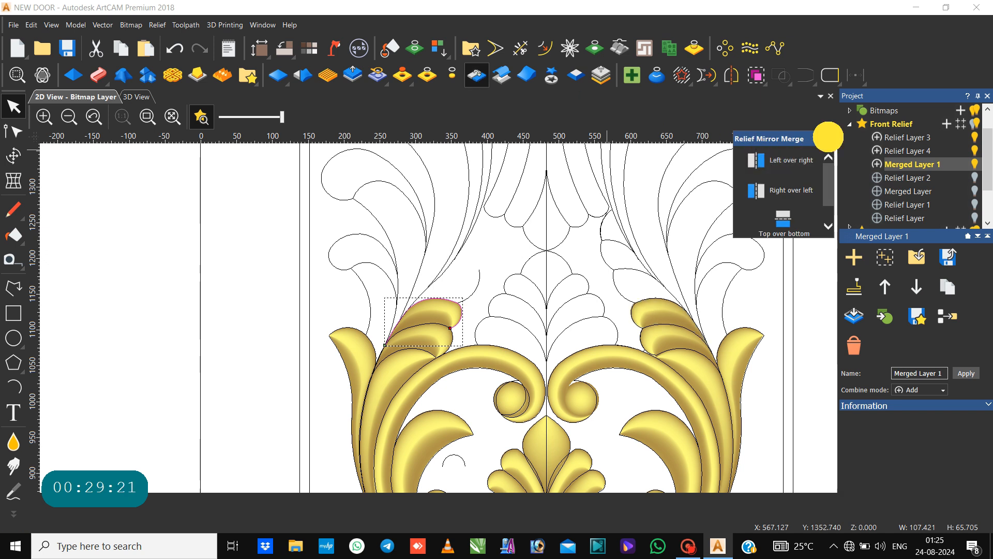
left_click(829, 138)
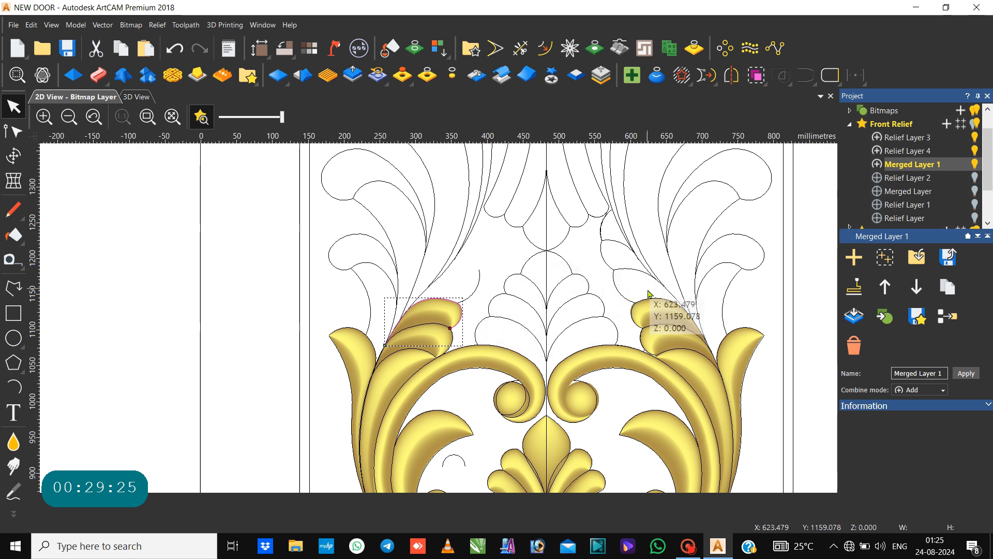
Delete the long connected outline that follows the right-hand scallops and forms the upper edge of the lobe above the mirrored relief.
scroll(646, 300, "up", 2)
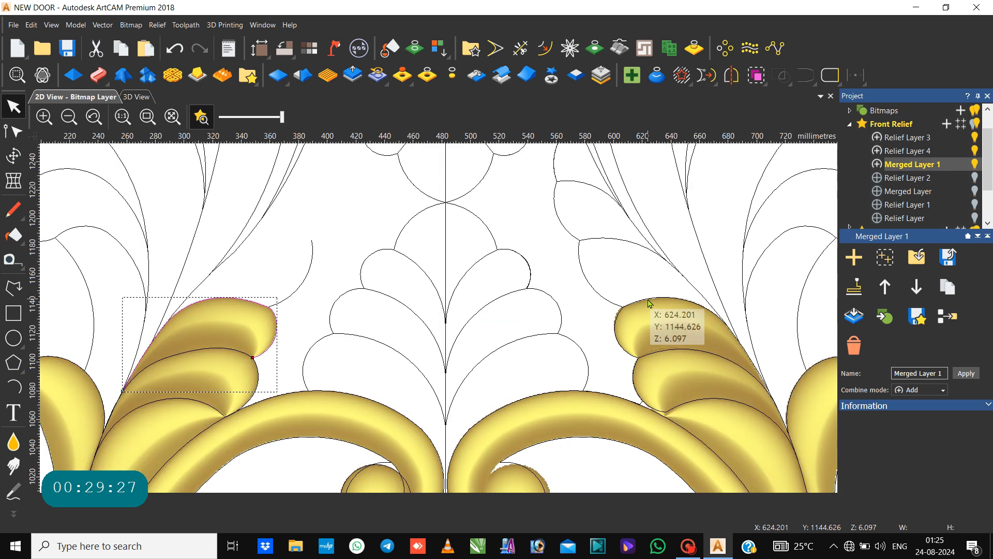
left_click(614, 303)
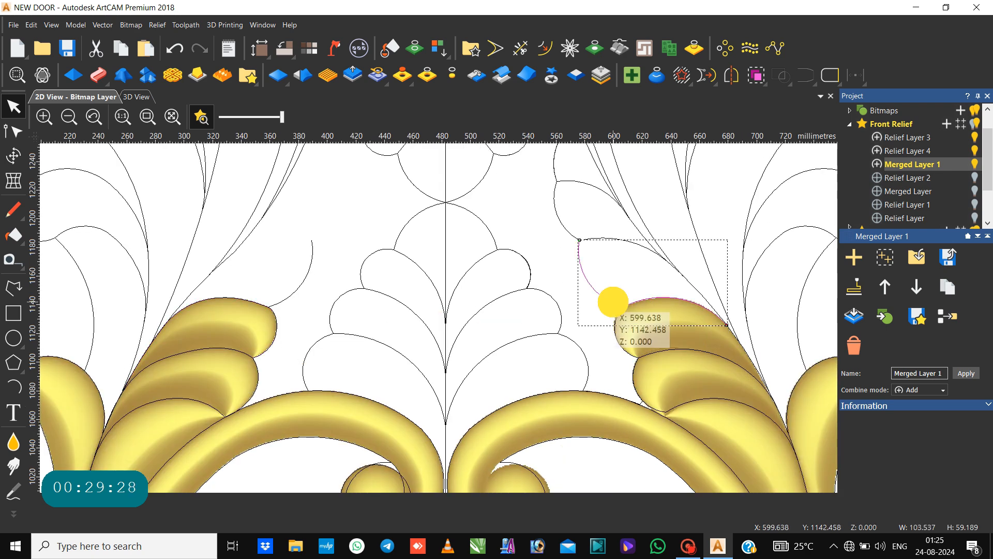
left_click(607, 240)
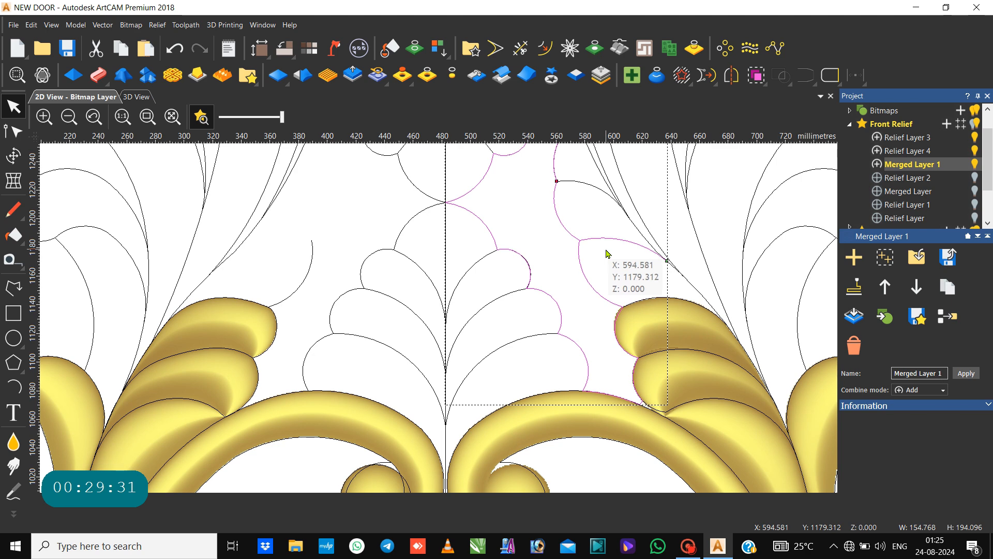
scroll(607, 252, "down", 2)
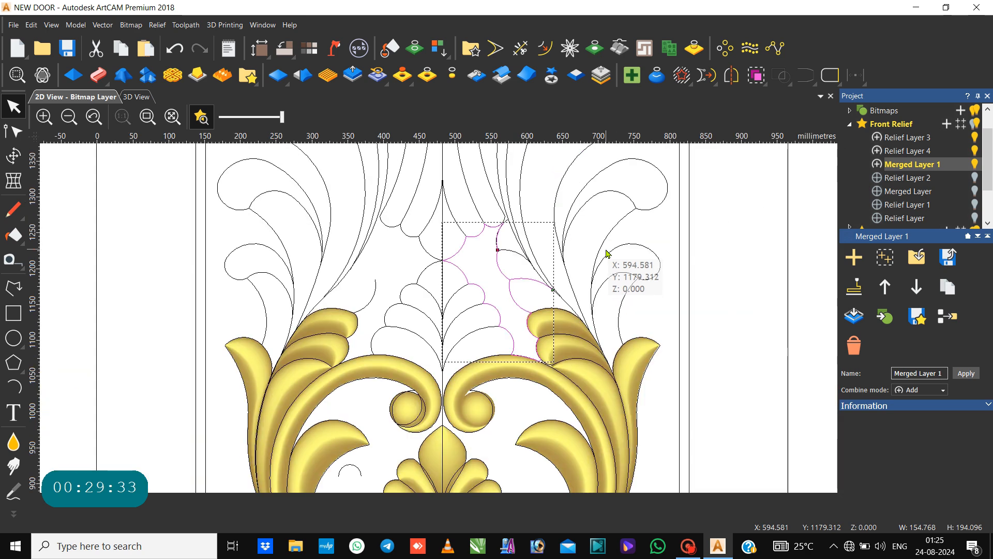
key("Delete")
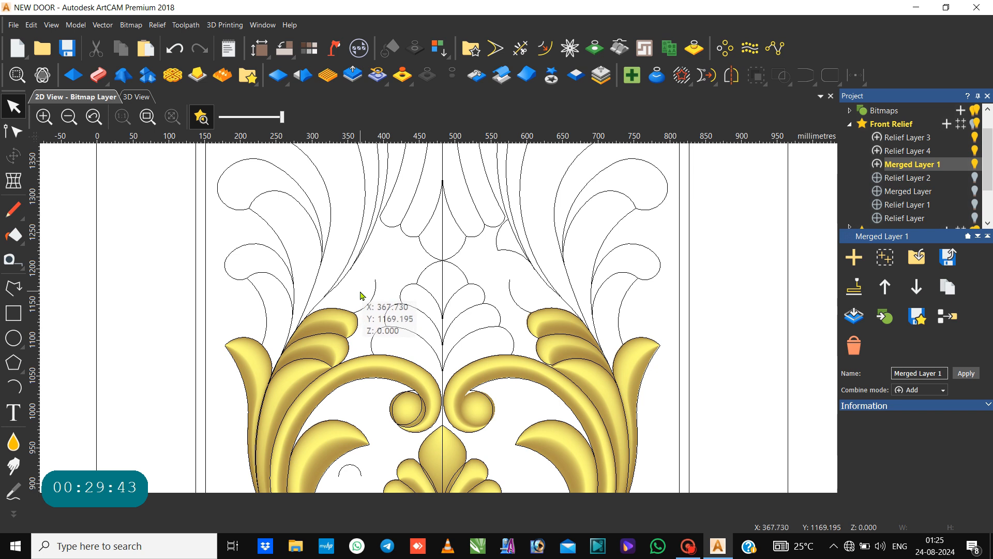
Draw a three-point arc about 97 mm wide from the upper end of the left short open curve to the finished lobe's upper outline.
left_click(497, 247)
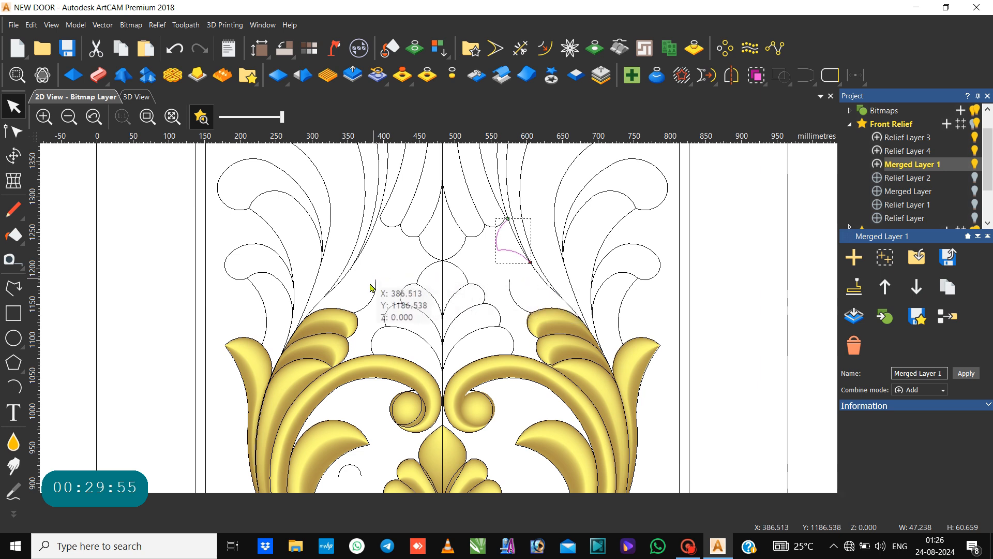
left_click(365, 309)
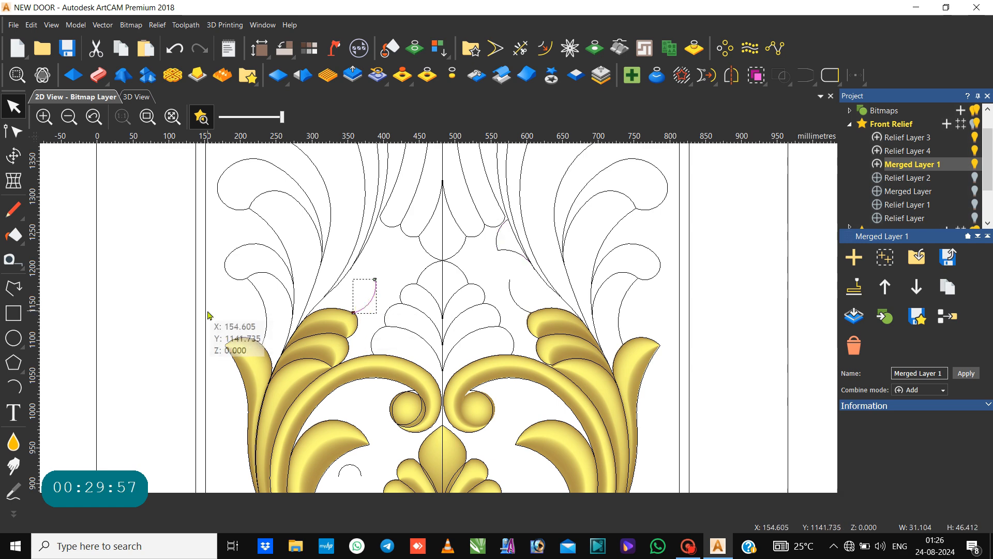
left_click(16, 384)
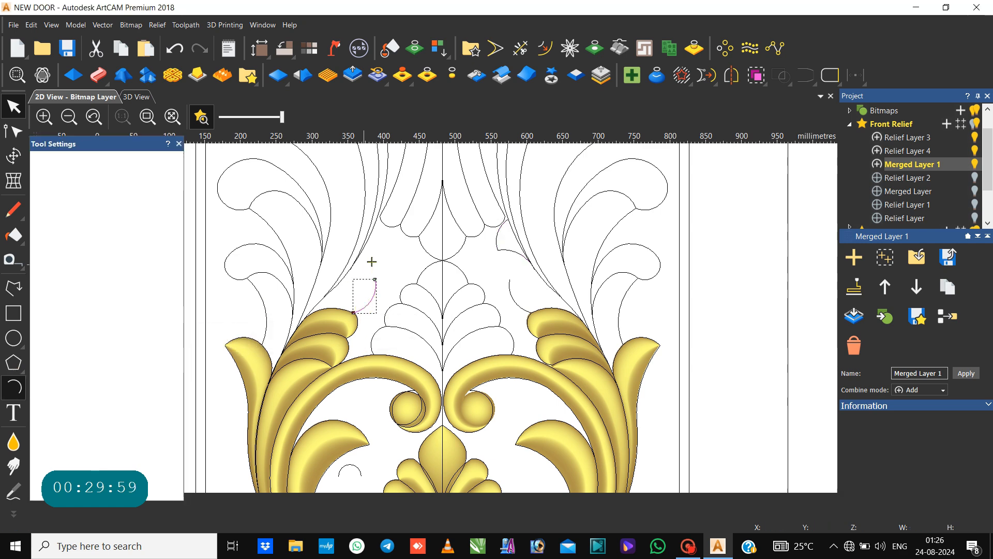
left_click_drag(375, 278, 307, 319)
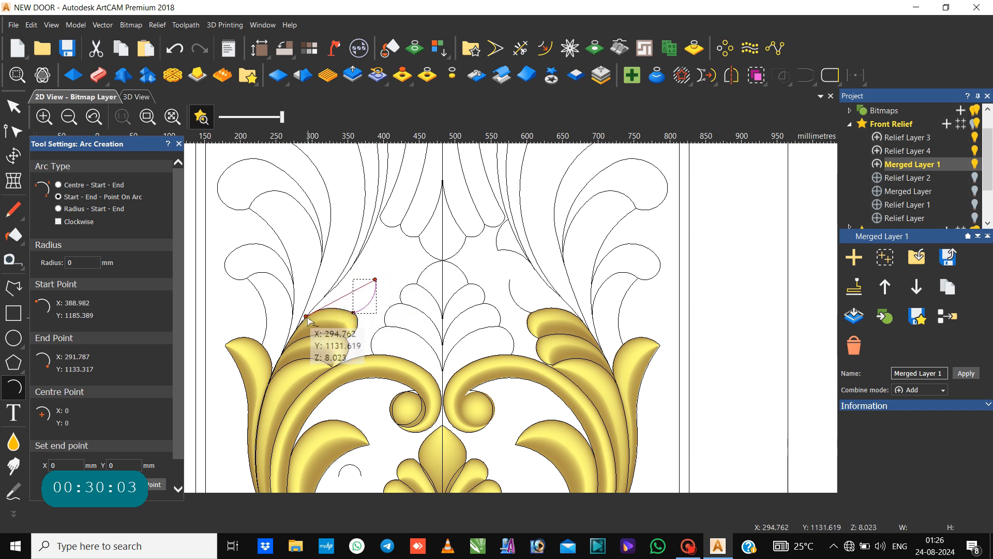
left_click(306, 317)
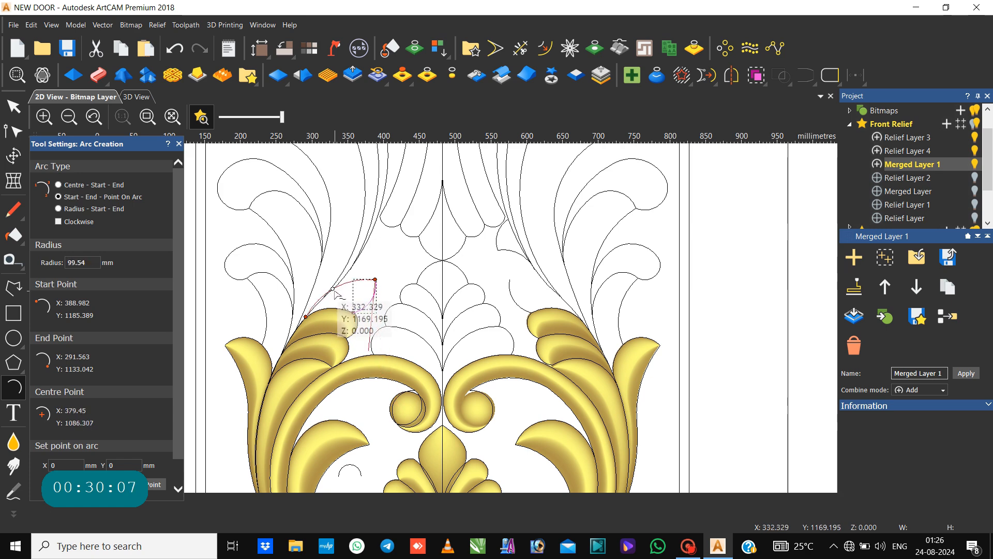
left_click(337, 293)
Flatten the new arc by moving its mid-point slightly down and inward, clear of the neighbouring stem curves.
scroll(362, 292, "up", 2)
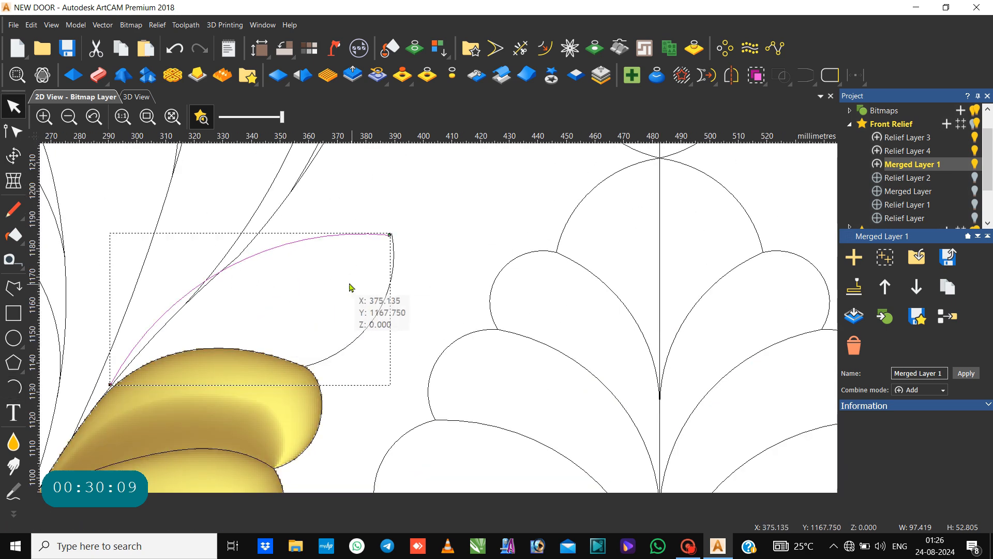
key("n")
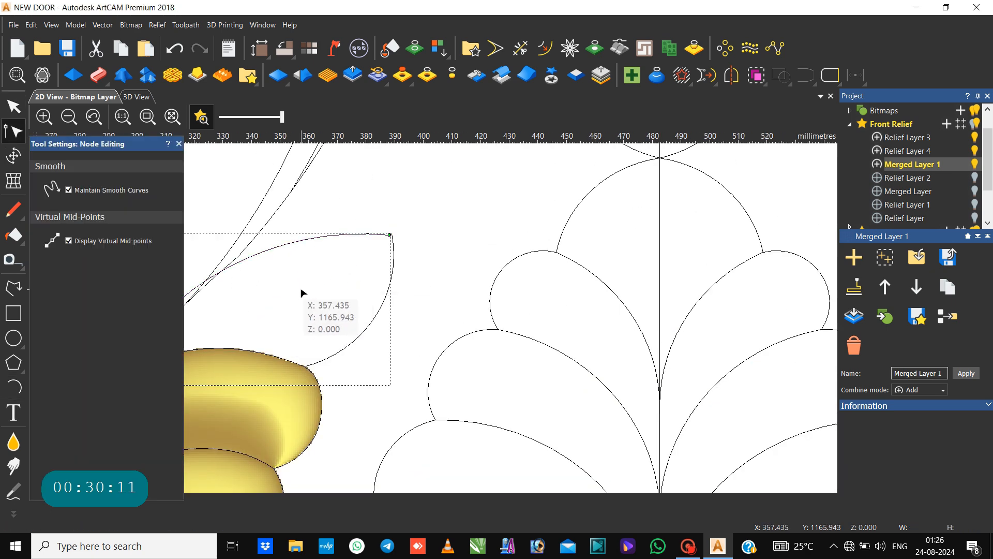
scroll(304, 285, "down", 1)
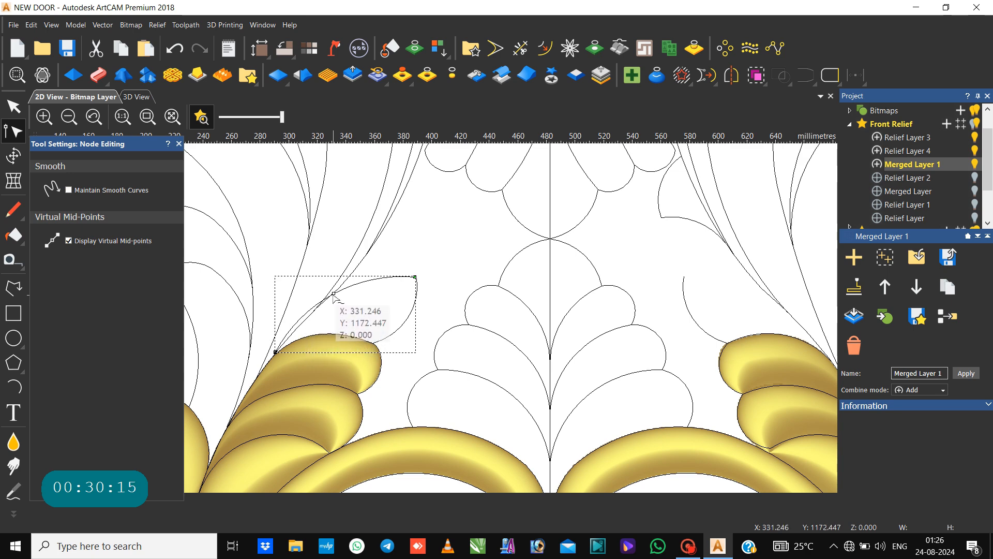
left_click_drag(333, 294, 337, 301)
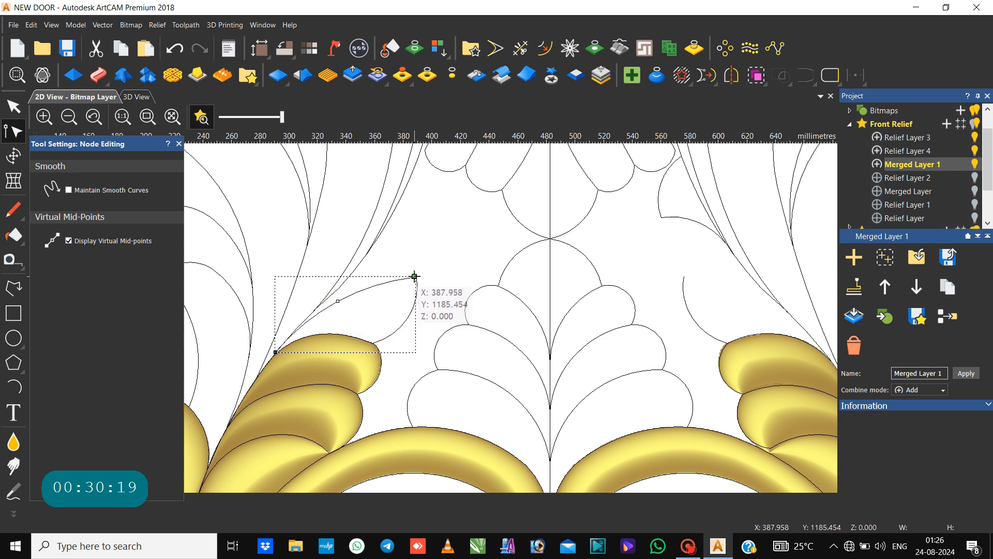
left_click(420, 257)
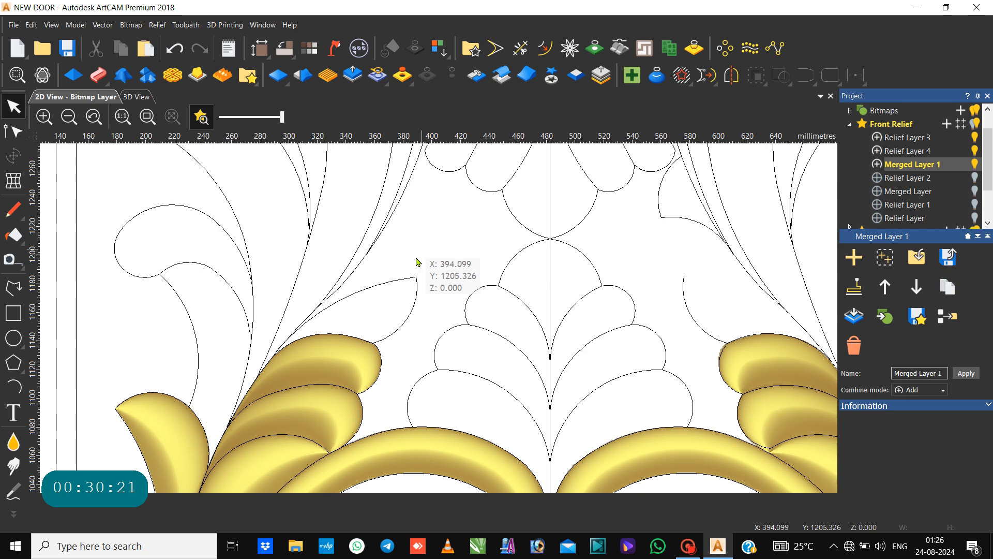
Start a two rail sweep using the new arc and the short curve below its tip as the drive rails.
left_click(388, 283)
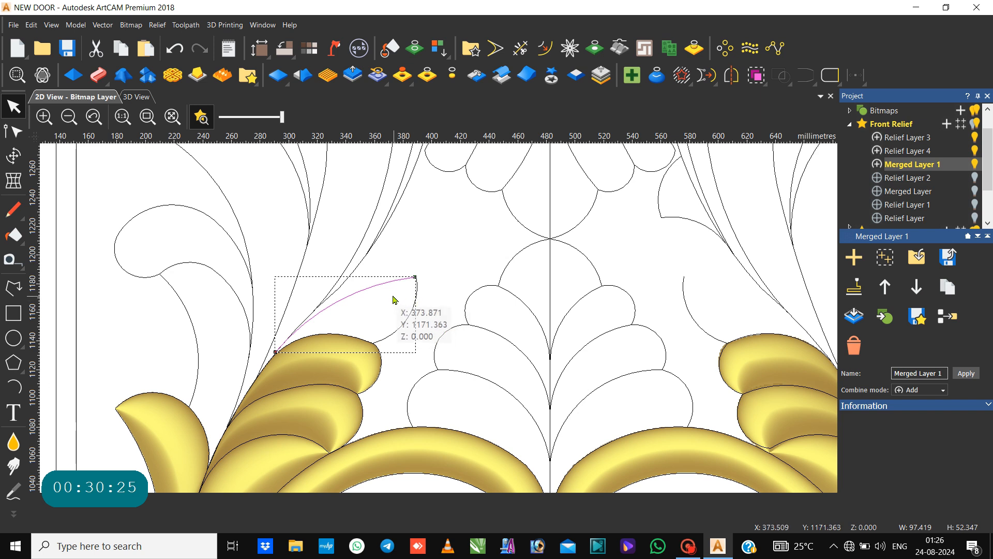
left_click(364, 295)
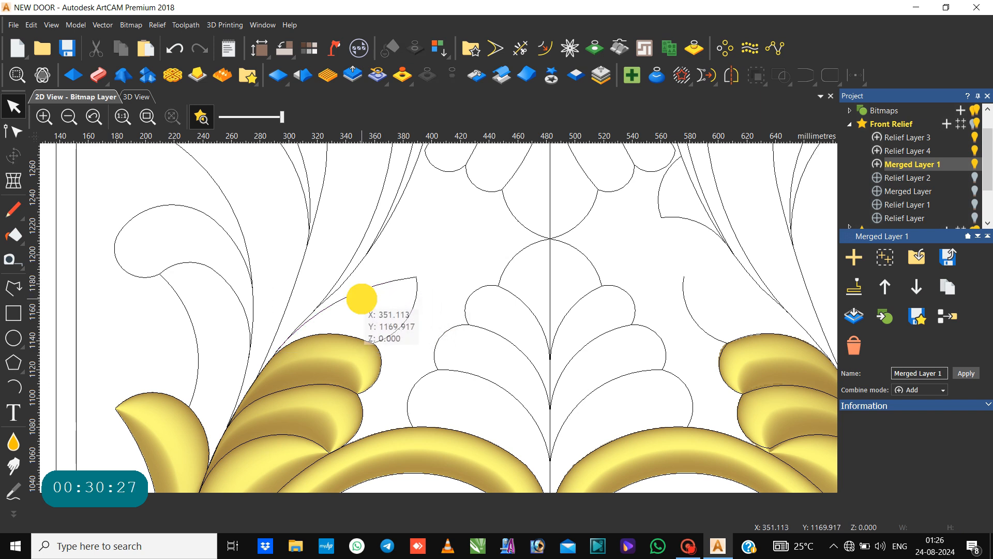
left_click(373, 296)
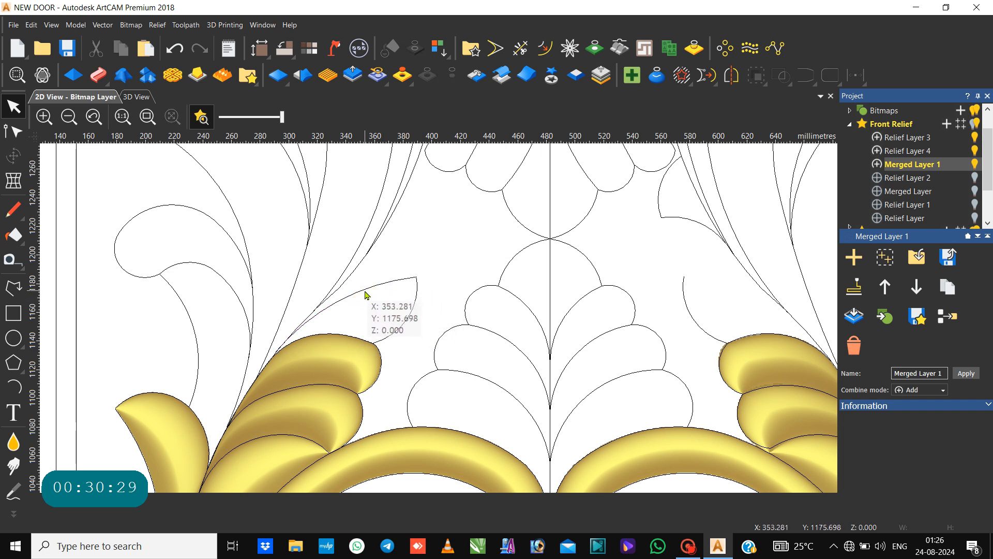
left_click(365, 290)
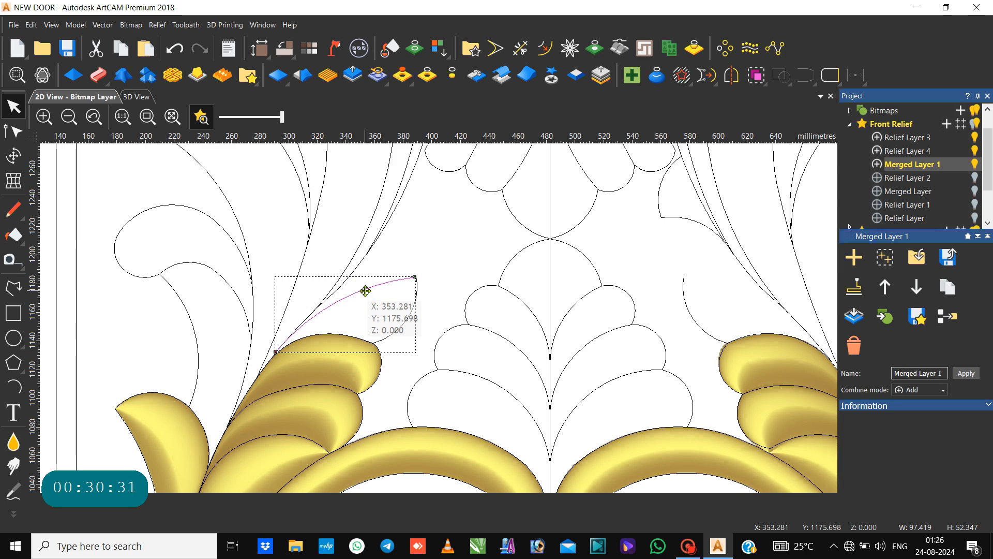
left_click(396, 329, "shift")
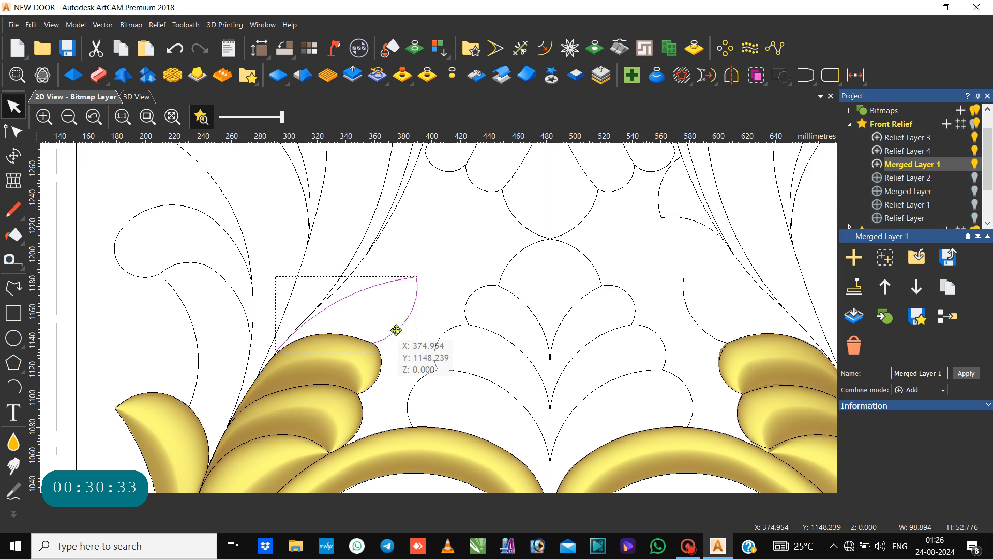
left_click(107, 86)
scroll(395, 312, "down", 5)
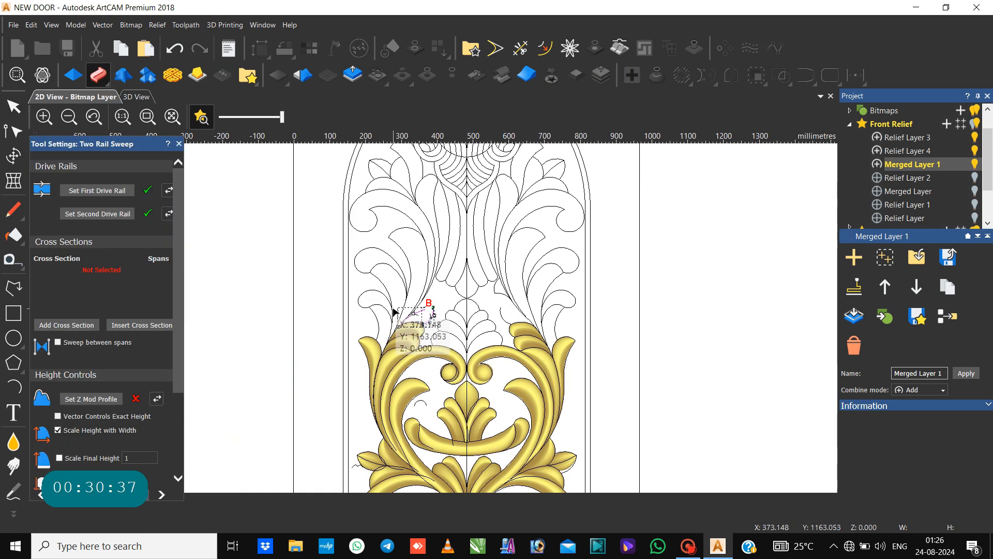
Use the right-hand small curve beside the vase as the sweep's cross-section instead of the left-hand one.
scroll(437, 314, "down", 2)
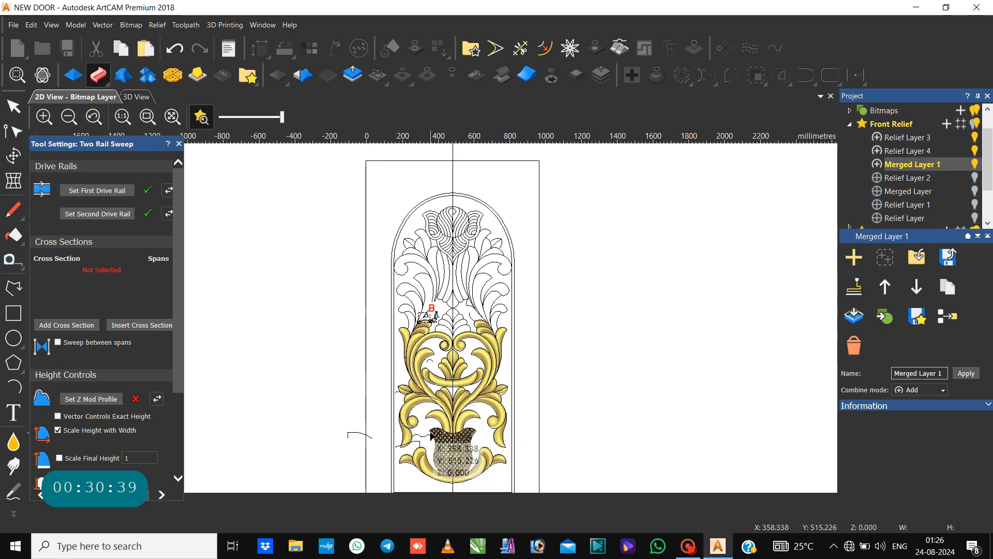
scroll(432, 436, "up", 2)
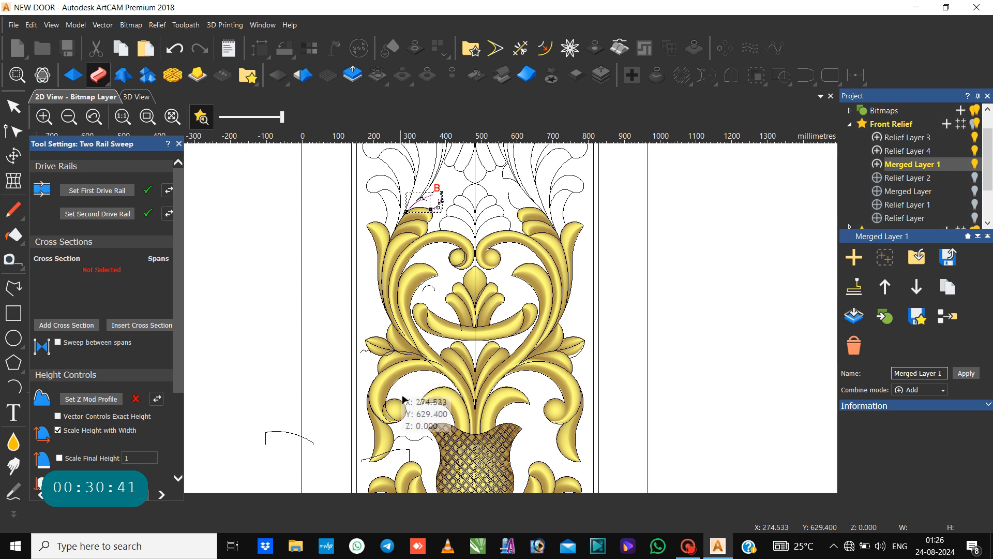
left_click(403, 438)
left_click(404, 438)
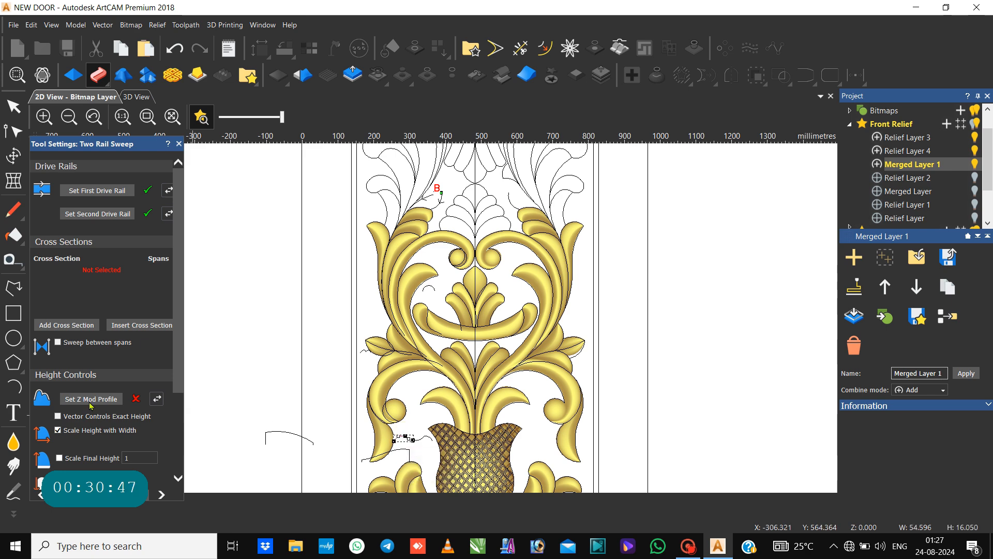
left_click(68, 326)
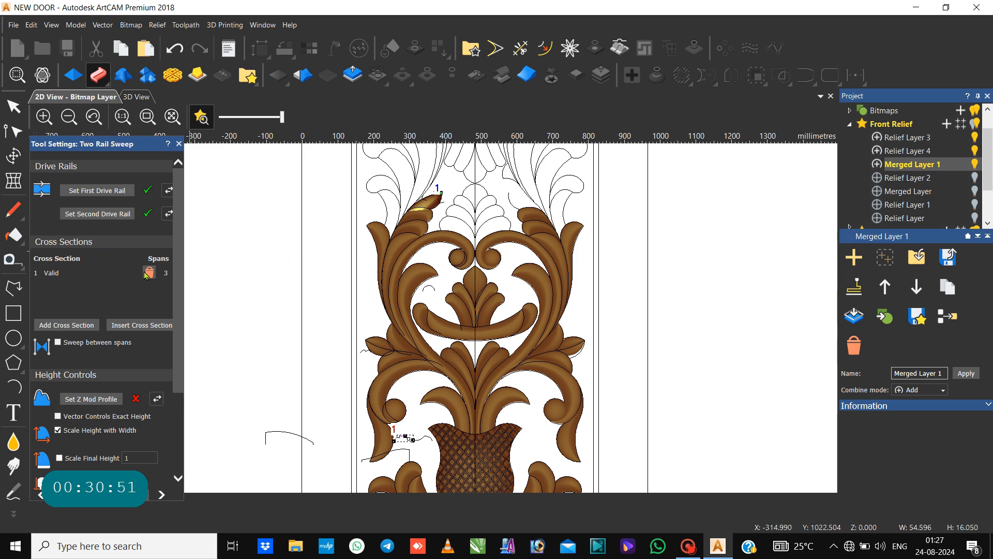
left_click(146, 271)
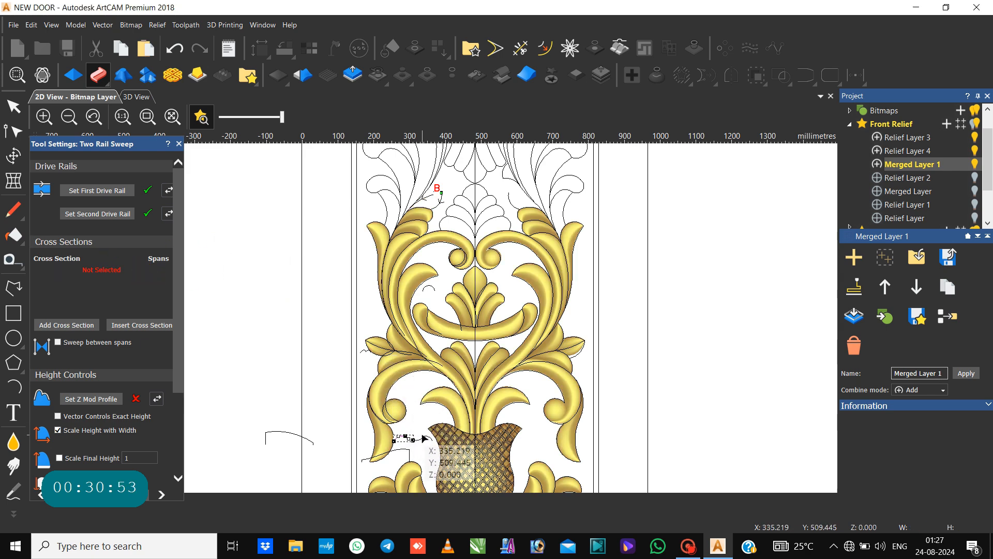
left_click(69, 324)
Set the sweep to Merge High without scaling height by width, with a final height scale of 6 and a start height of 6 mm.
scroll(69, 321, "down", 3)
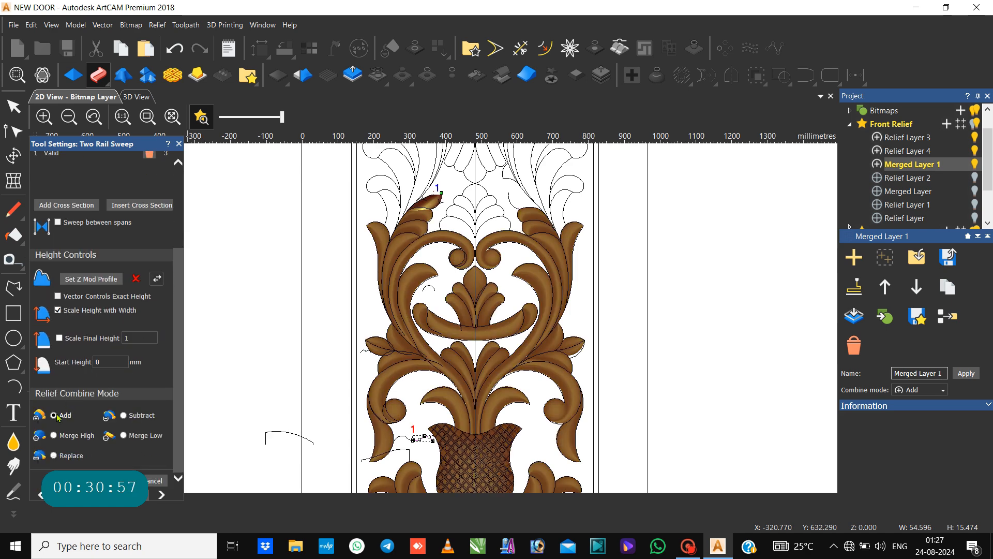
left_click(54, 435)
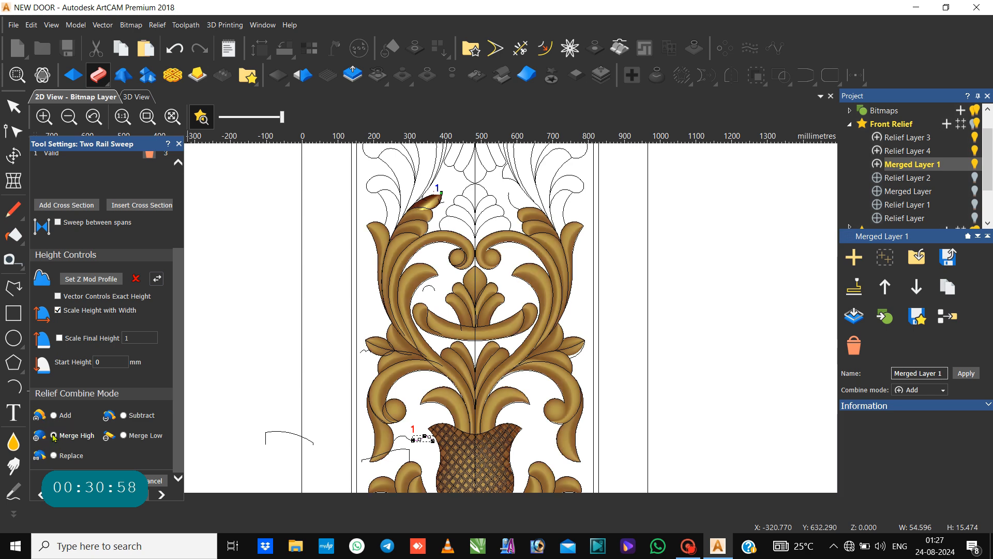
left_click(58, 311)
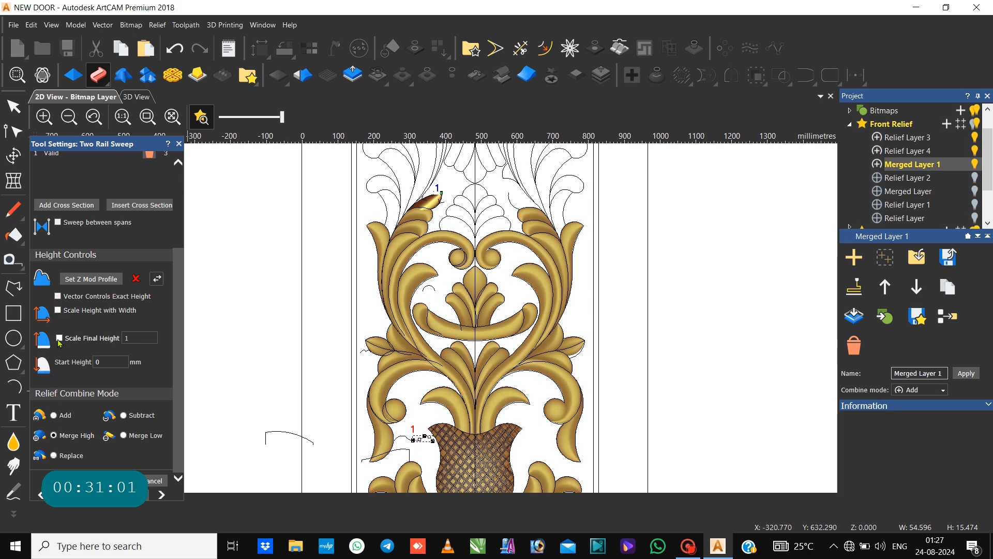
left_click(59, 339)
double_click(145, 338)
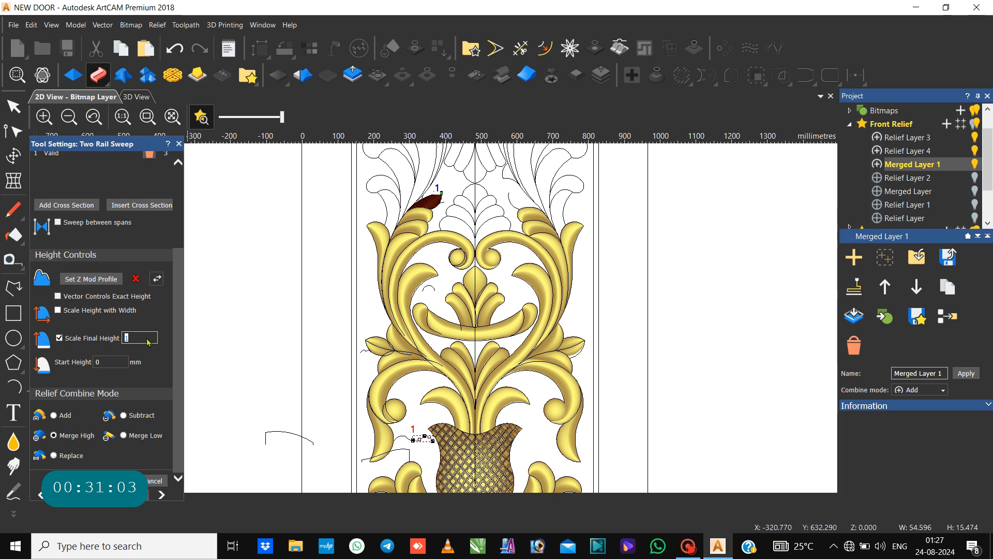
left_click(105, 359)
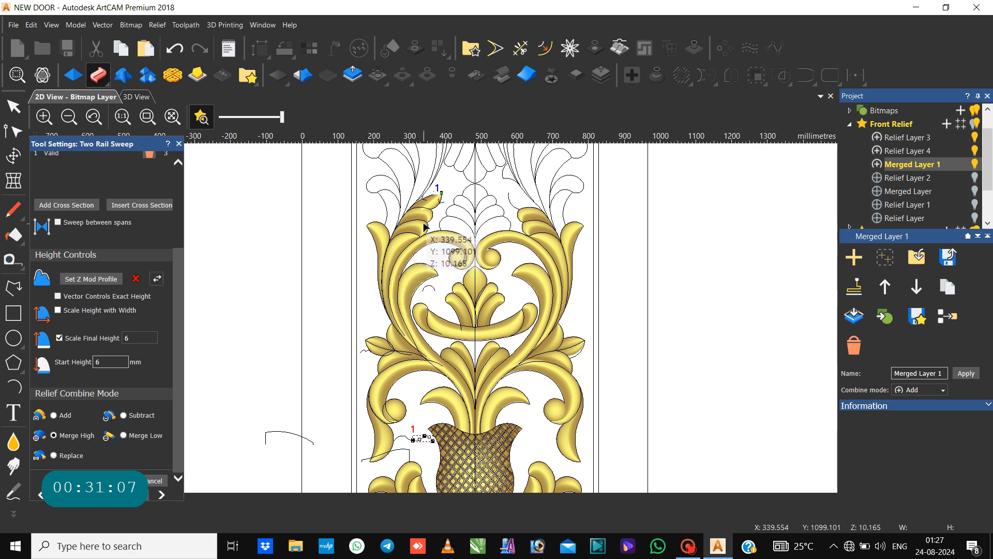
Move the lower end of the new lobe's short drive rail inward along the finished lobe, close to the upper arc's base.
scroll(424, 226, "up", 3)
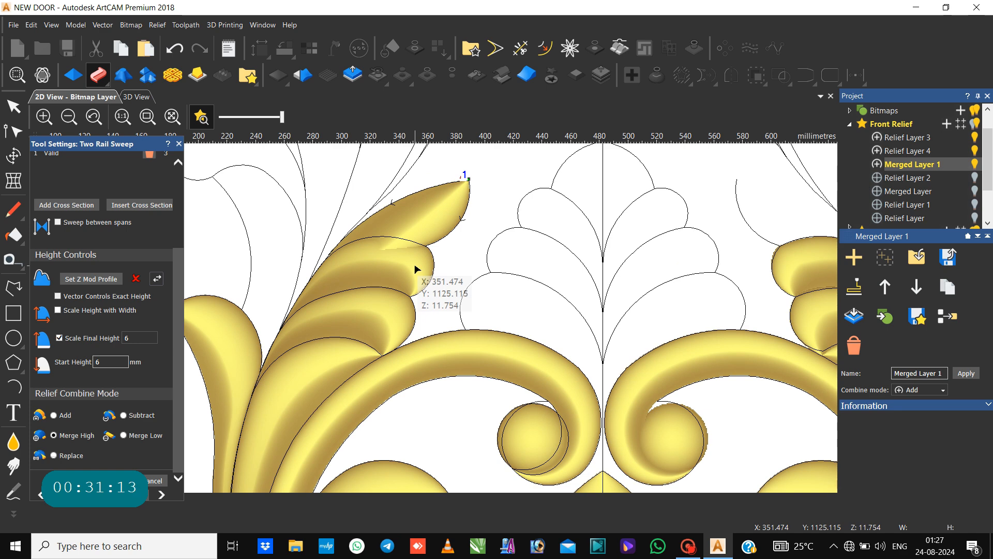
left_click(397, 201)
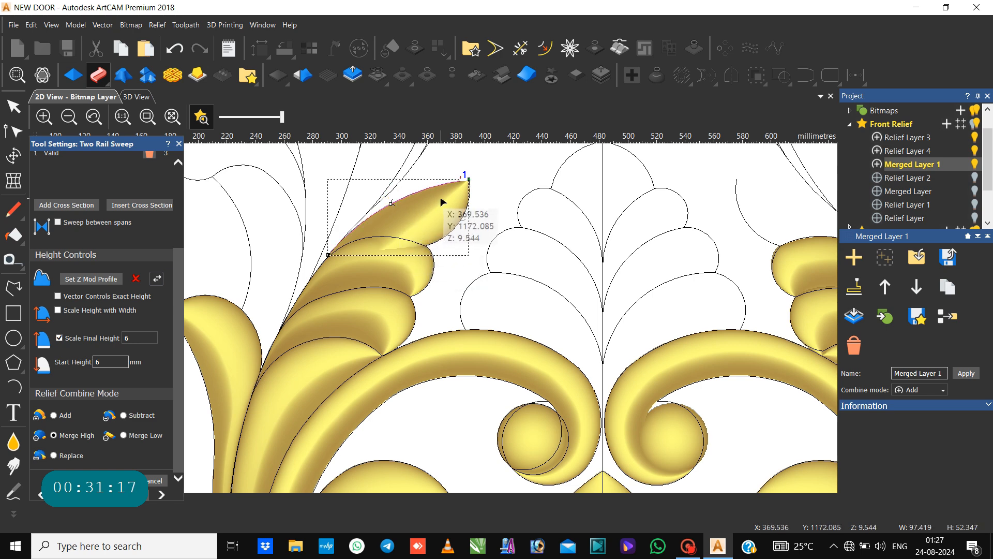
scroll(446, 194, "up", 2)
scroll(445, 197, "down", 2)
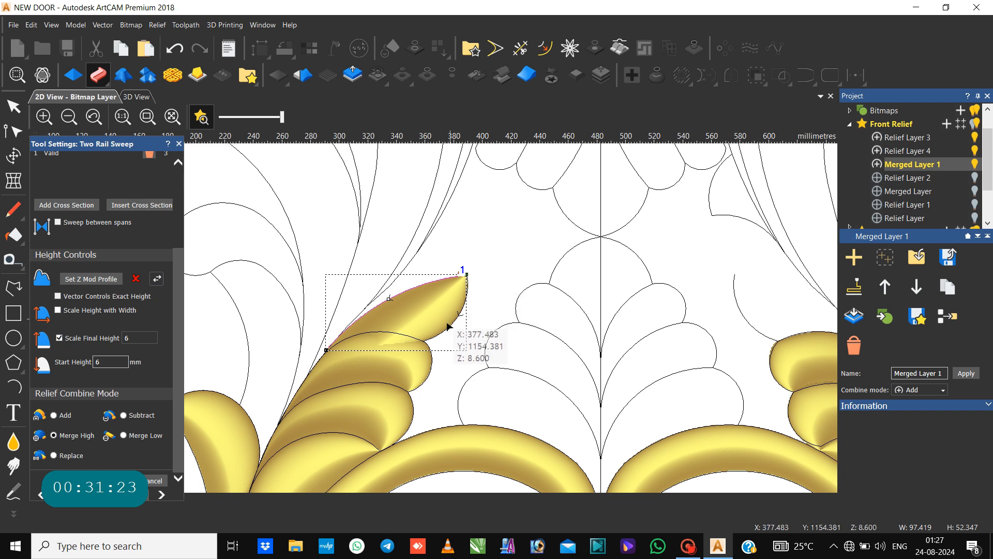
left_click(427, 337)
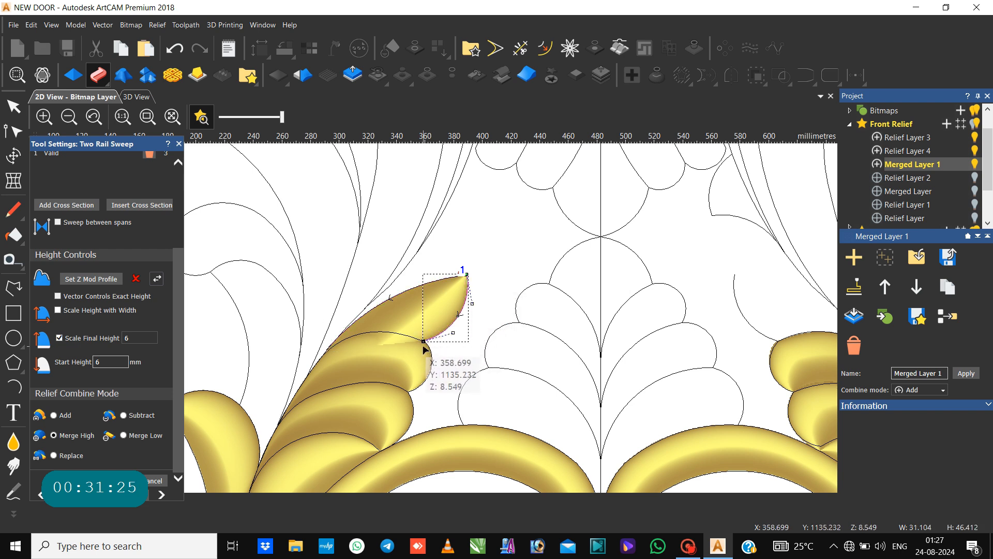
left_click_drag(423, 341, 353, 335)
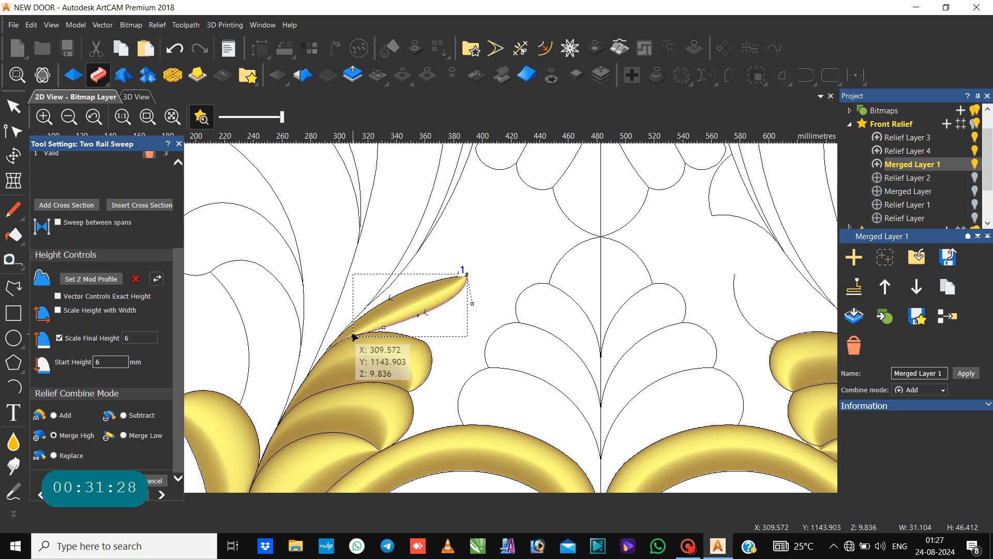
Reshape the lower drive rail with an extra point and its handles so it rounds the tip and follows the finished lobe's upper edge.
left_click(416, 316)
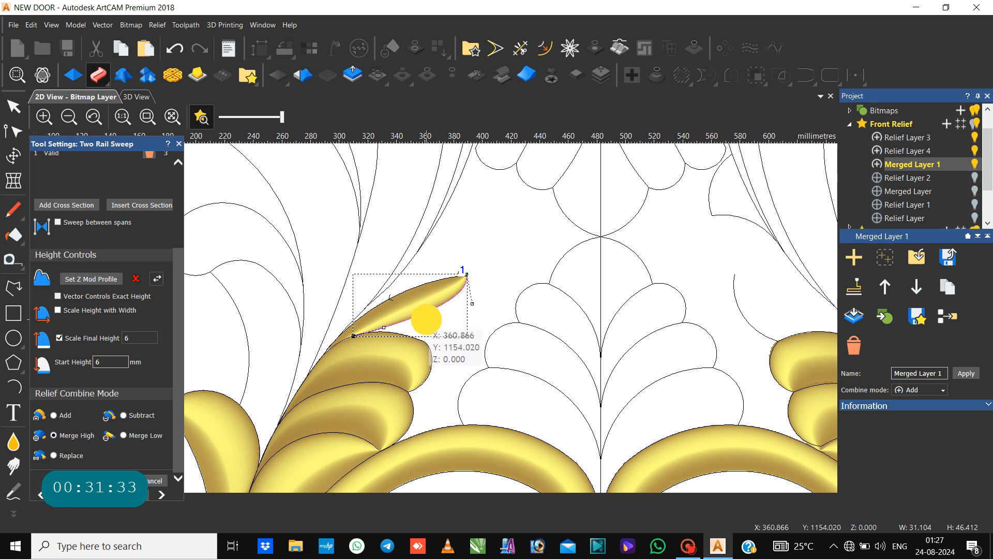
left_click(419, 316)
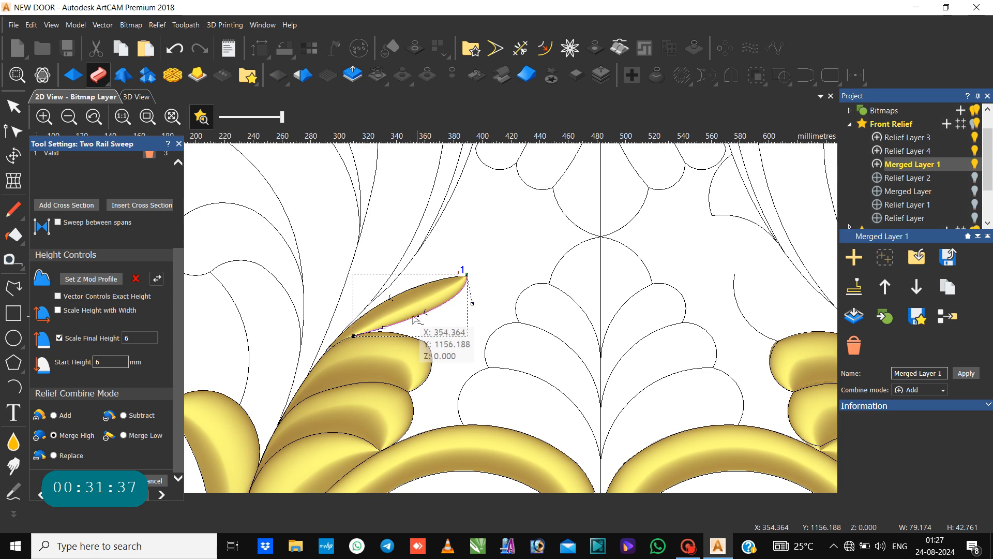
left_click_drag(384, 328, 394, 333)
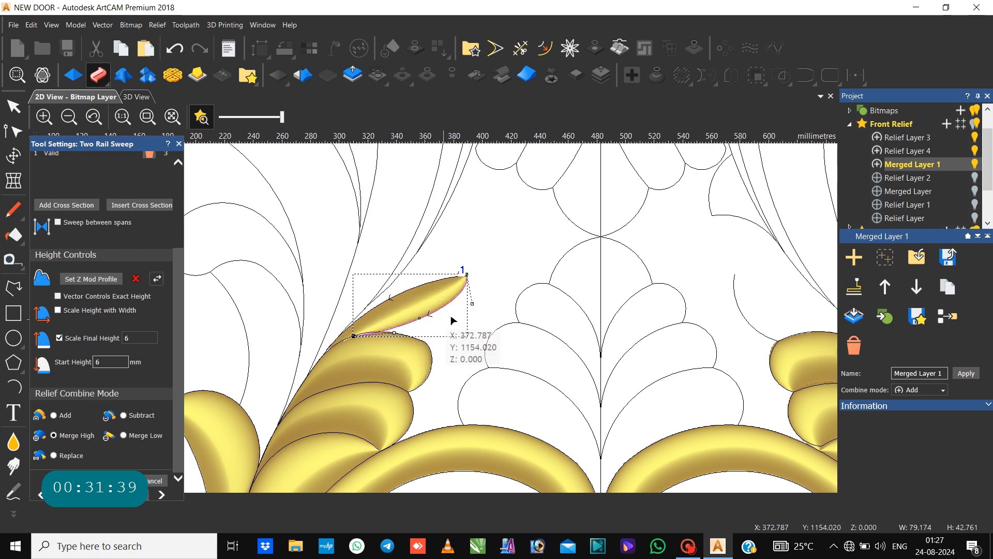
left_click_drag(472, 304, 495, 342)
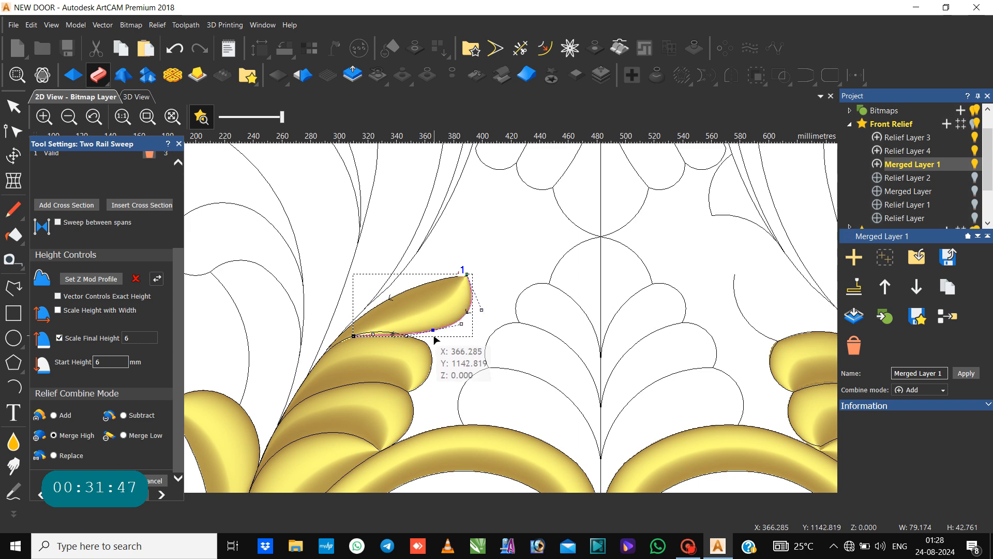
left_click_drag(433, 329, 435, 334)
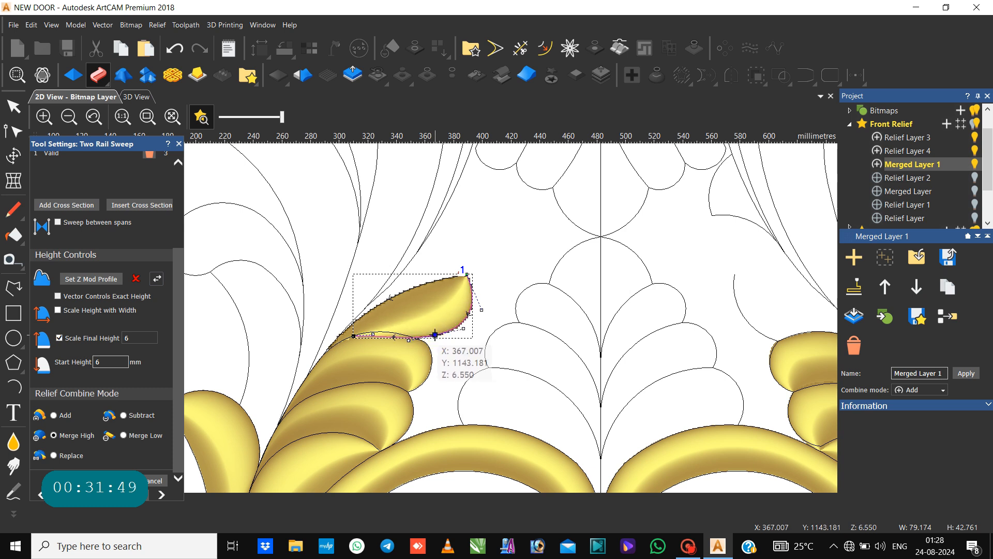
left_click_drag(372, 334, 381, 325)
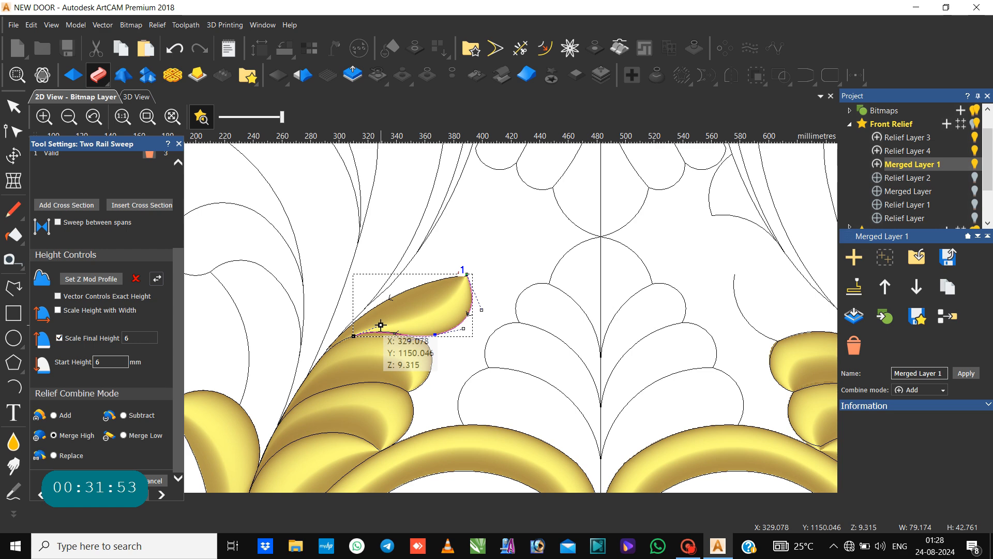
Bow the lobe's upper arc slightly outward and extend its lower end a little further down along the stem.
left_click(366, 312)
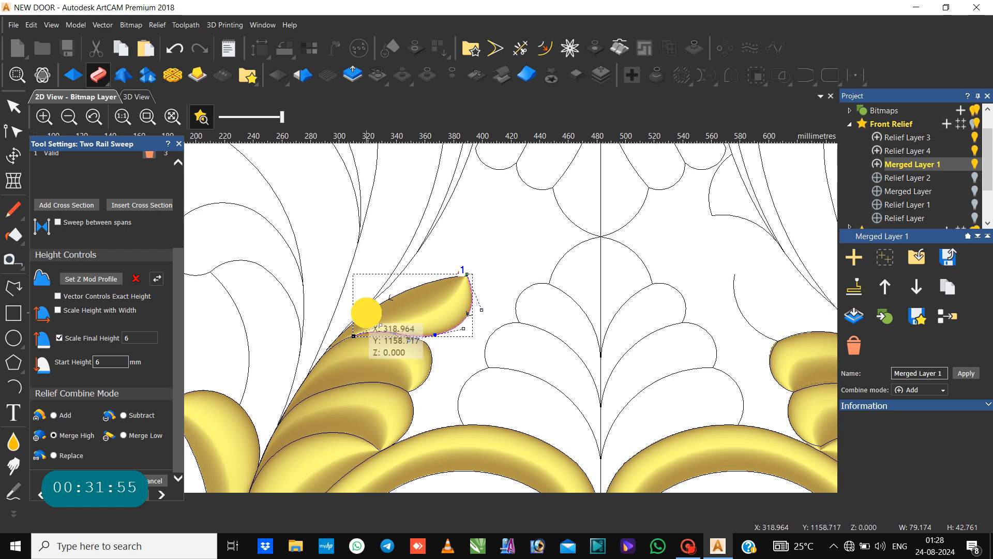
left_click_drag(390, 299, 386, 292)
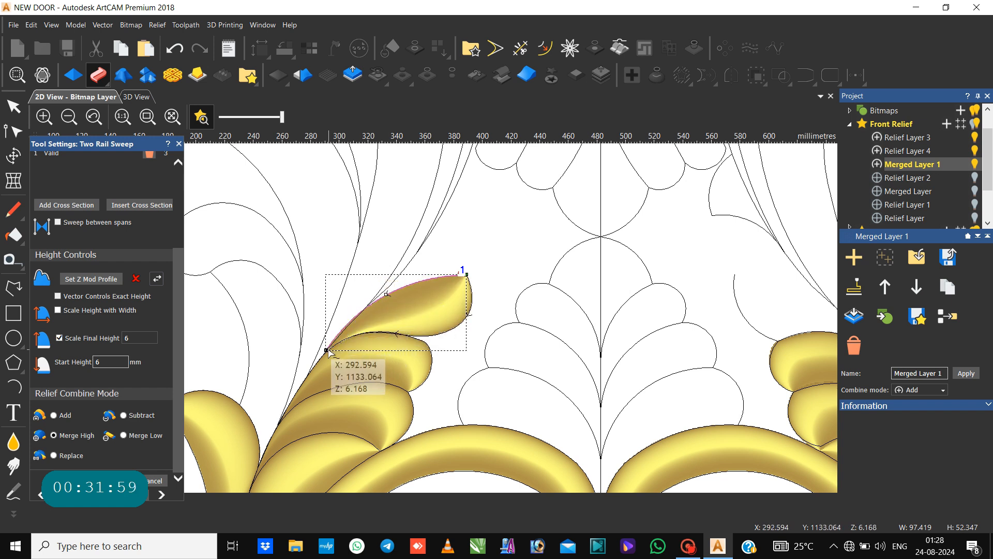
left_click_drag(325, 351, 323, 355)
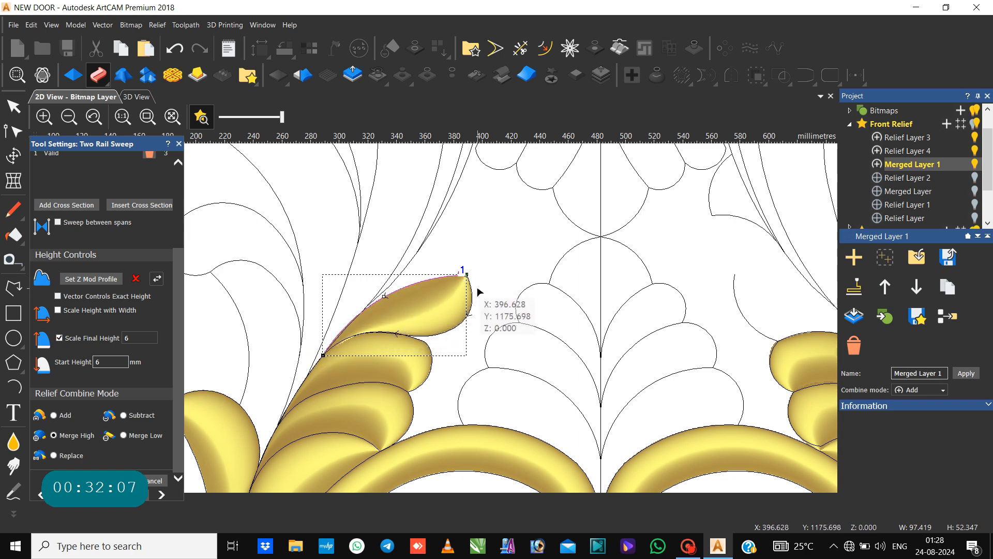
Close the two rail sweep and mirror the relief left over right, then clear the selection.
scroll(468, 308, "down", 3)
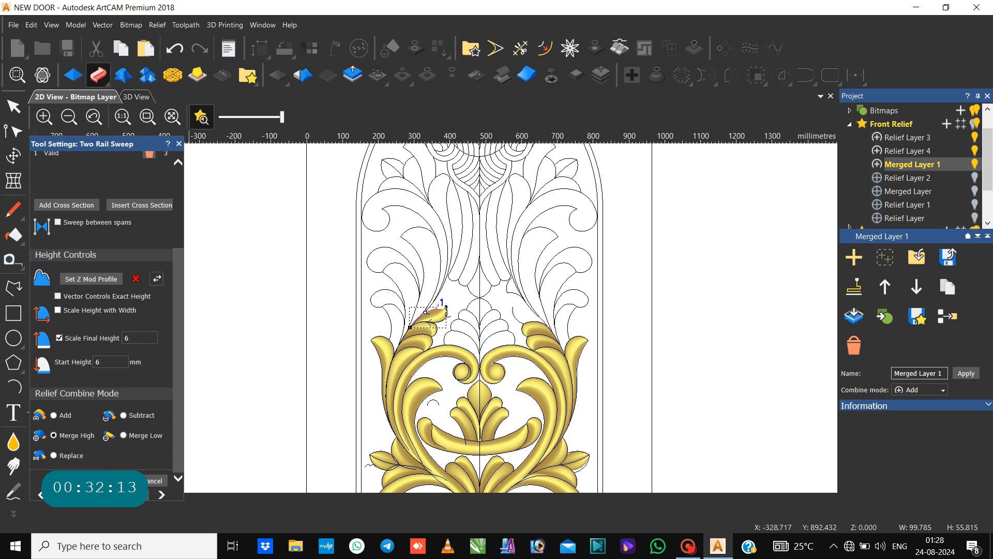
left_click(154, 480)
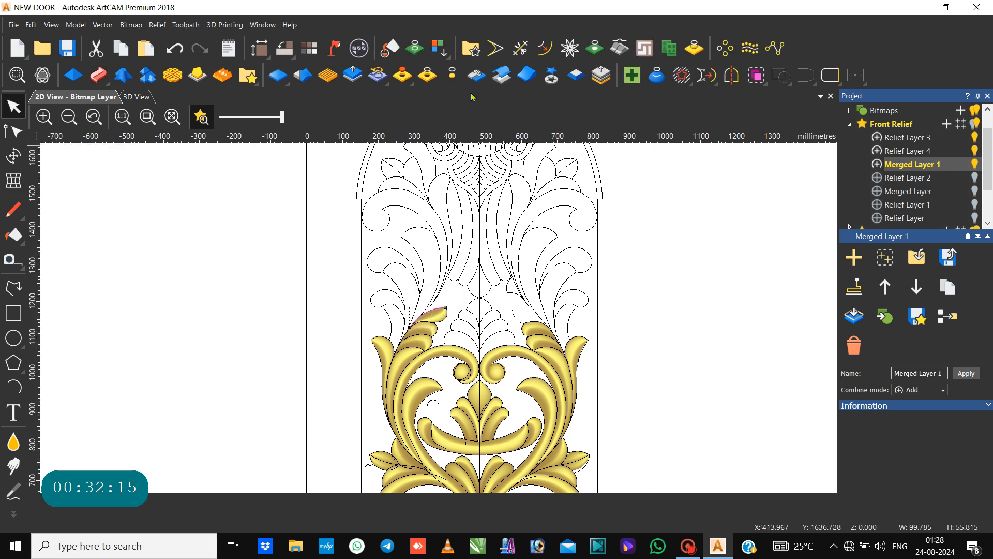
left_click(477, 78)
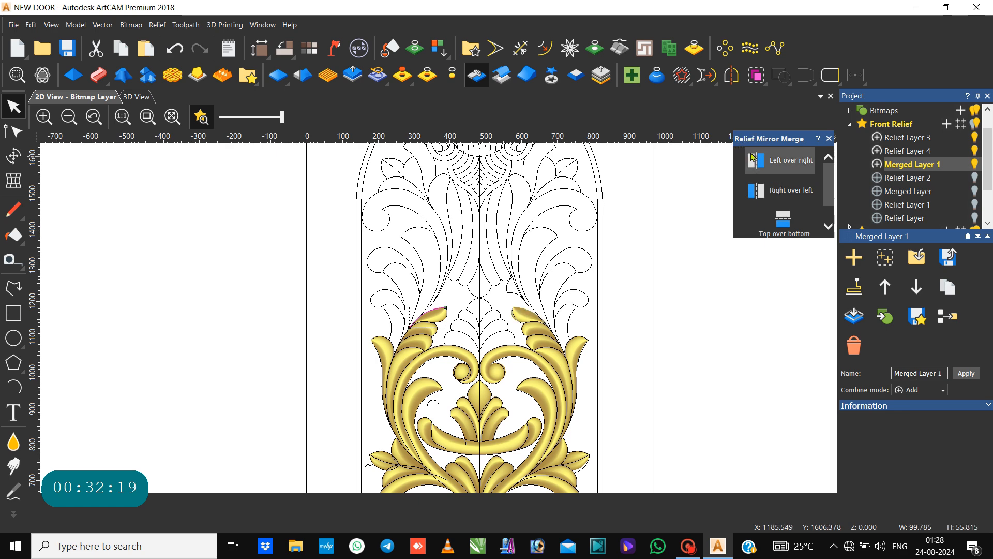
left_click(829, 138)
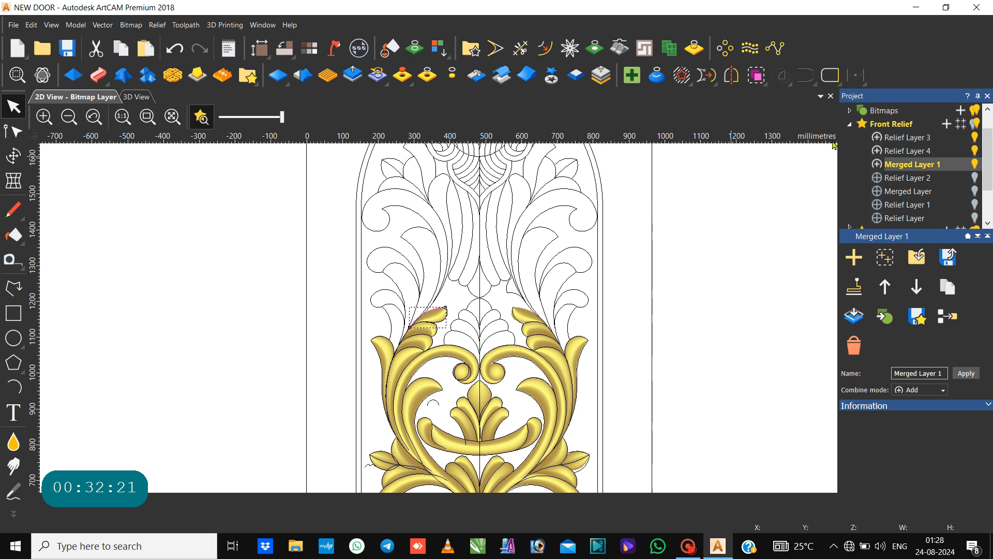
left_click(458, 294)
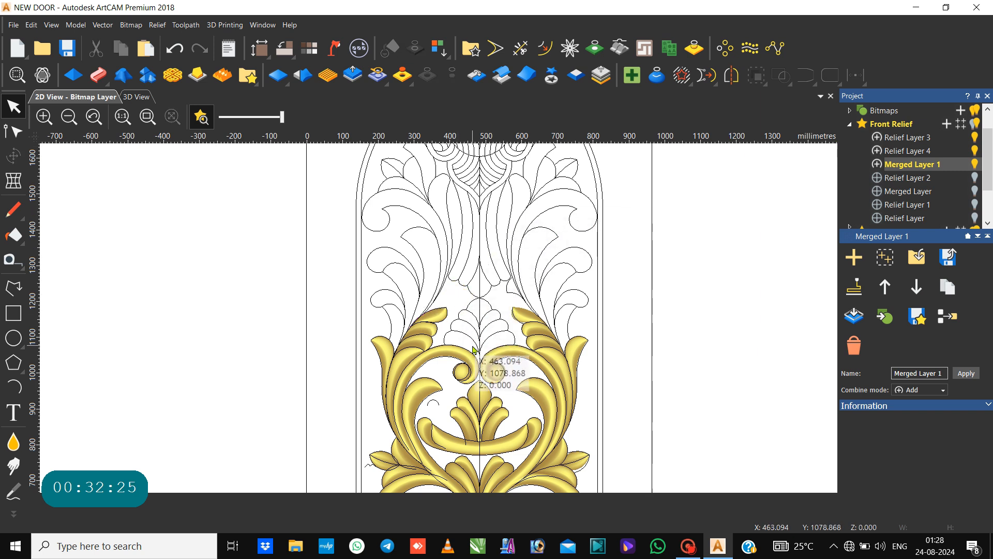
Move the grouped profile curves from beside the vase up to the door's left edge, level with the new lobe.
scroll(471, 352, "up", 3)
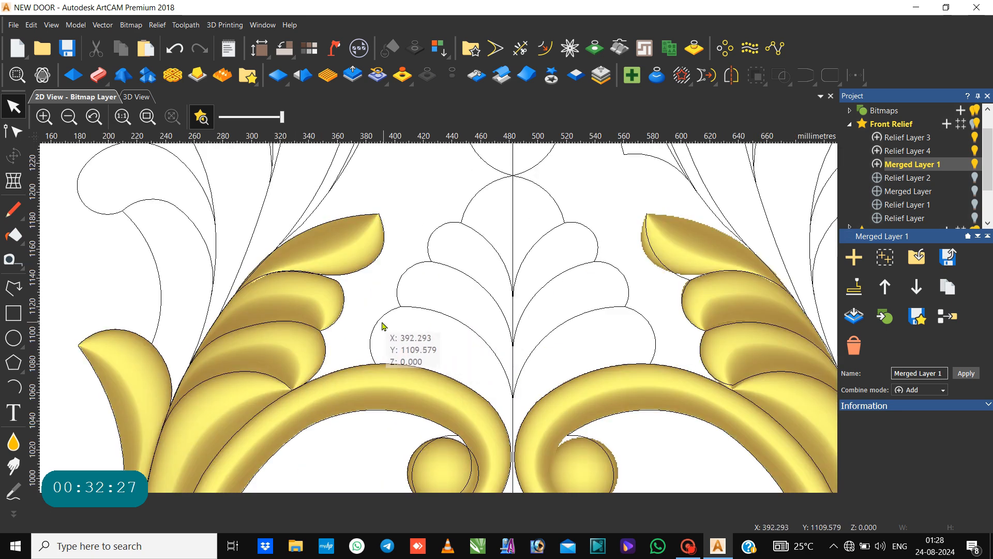
scroll(380, 325, "down", 4)
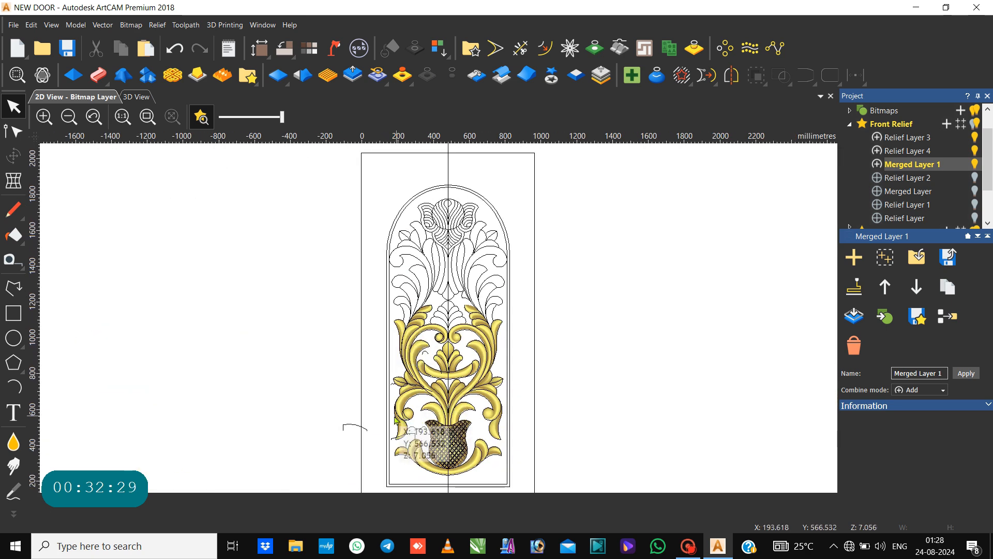
left_click(409, 434)
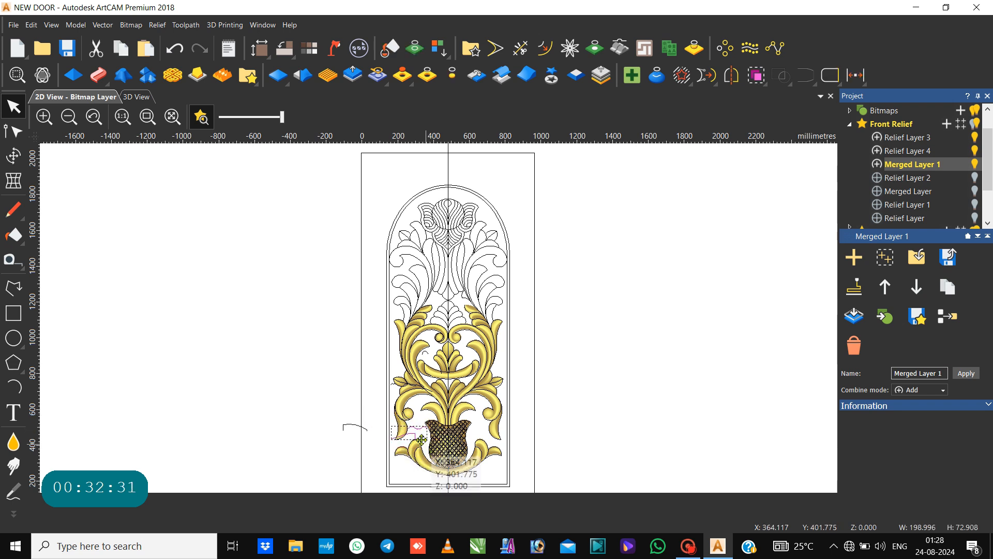
left_click_drag(415, 428, 381, 303)
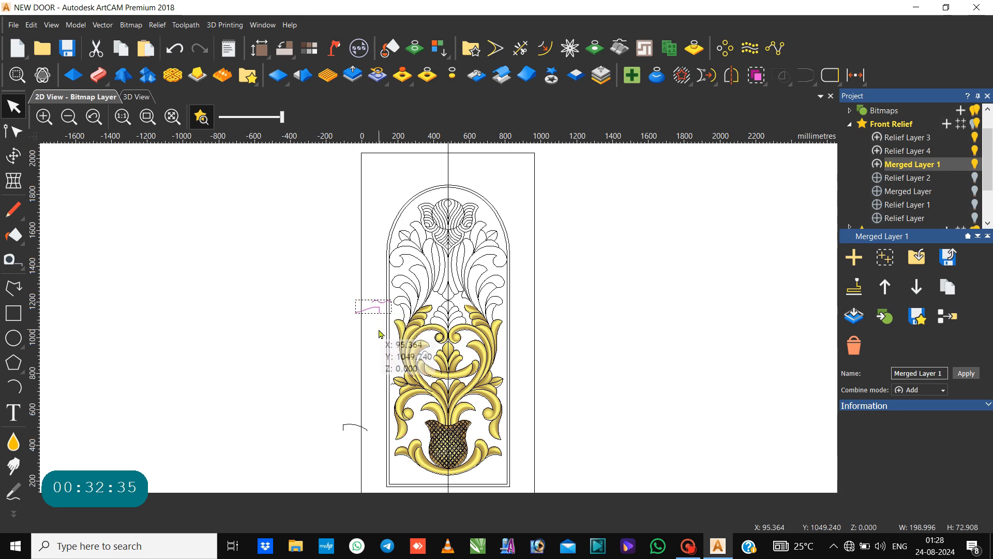
left_click(381, 327)
Cut the left scroll's upper curve at the scalloped leaf's outer corner and near the centre line to isolate a drive rail.
scroll(456, 324, "up", 3)
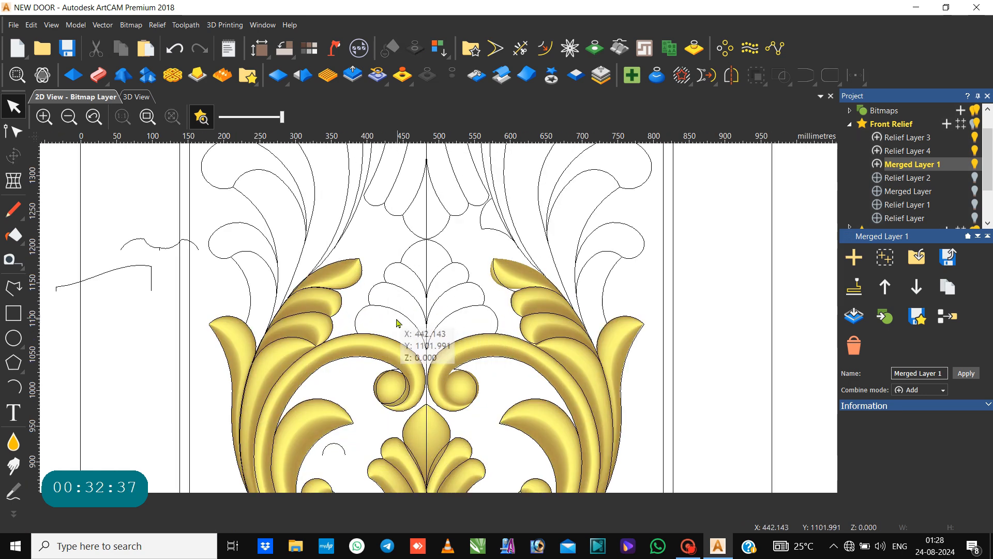
left_click(394, 344)
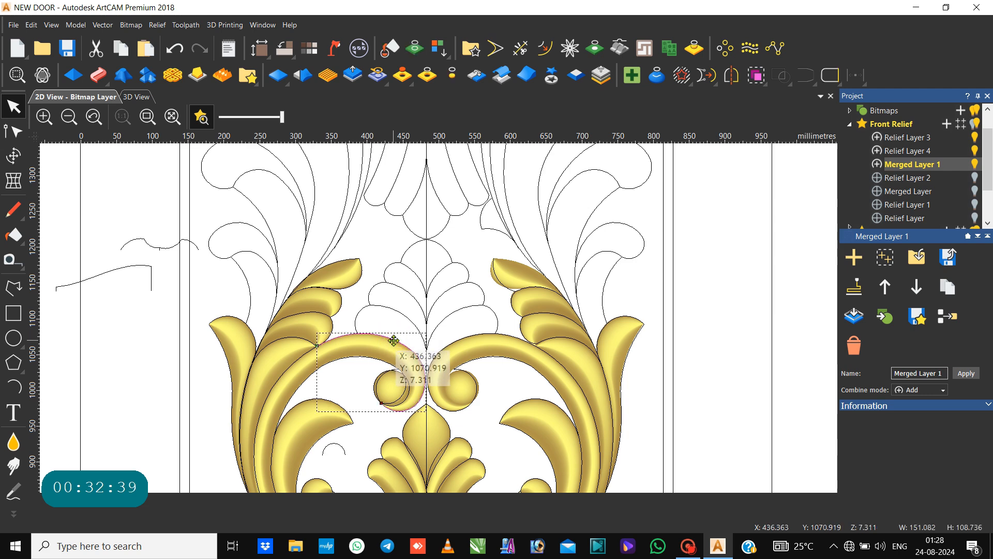
scroll(391, 349, "up", 2)
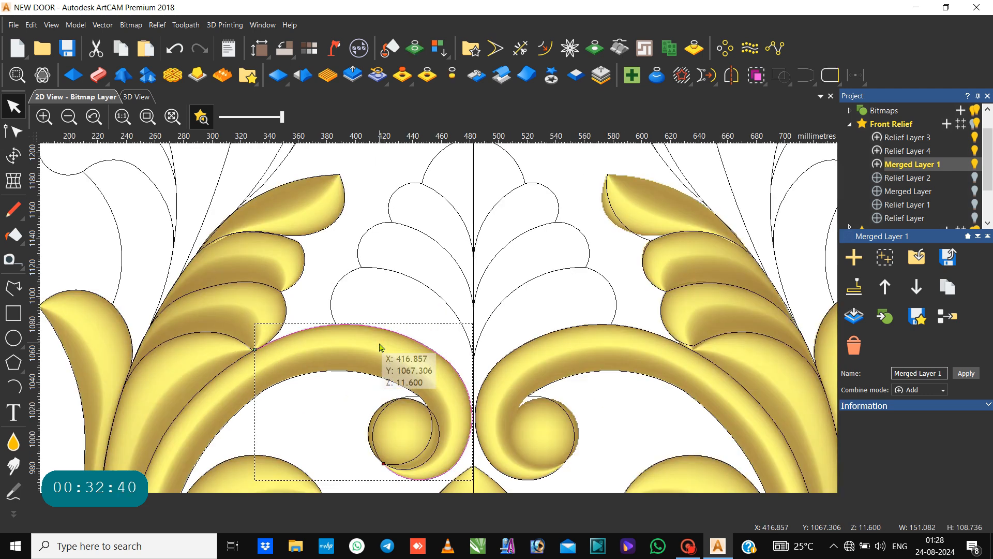
double_click(343, 330)
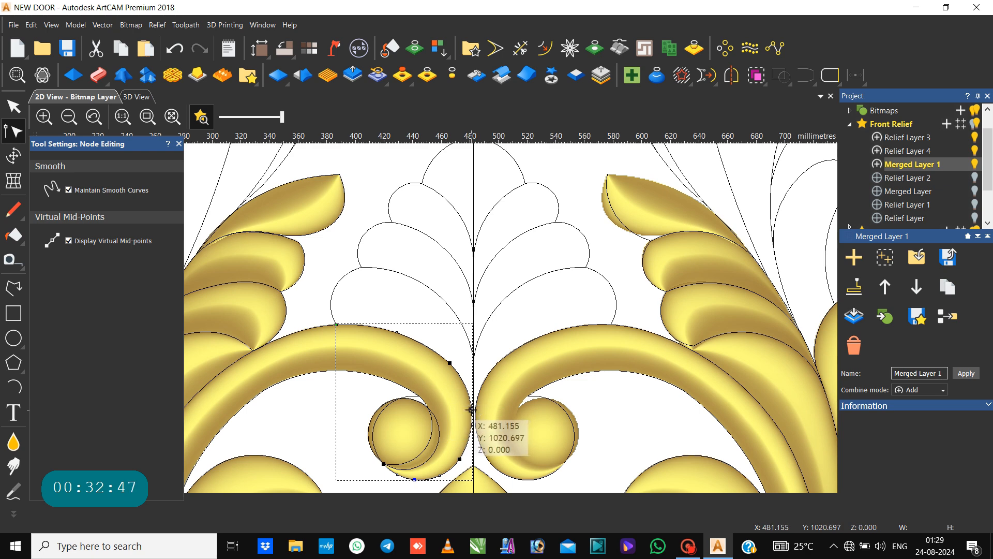
left_click(442, 323)
left_click(442, 320)
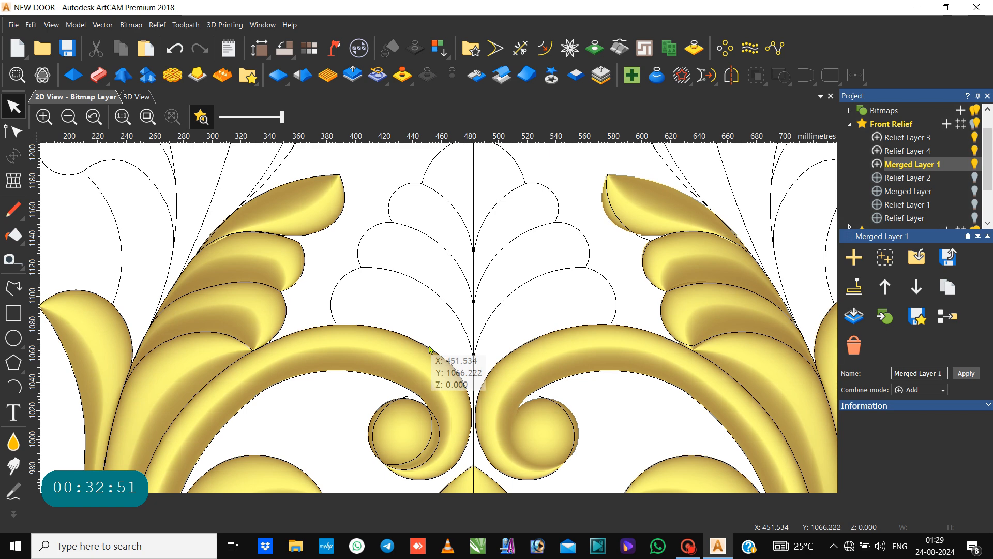
Cut the central leaf's lowest scallop outline at the centre line and select its left half.
left_click(396, 271)
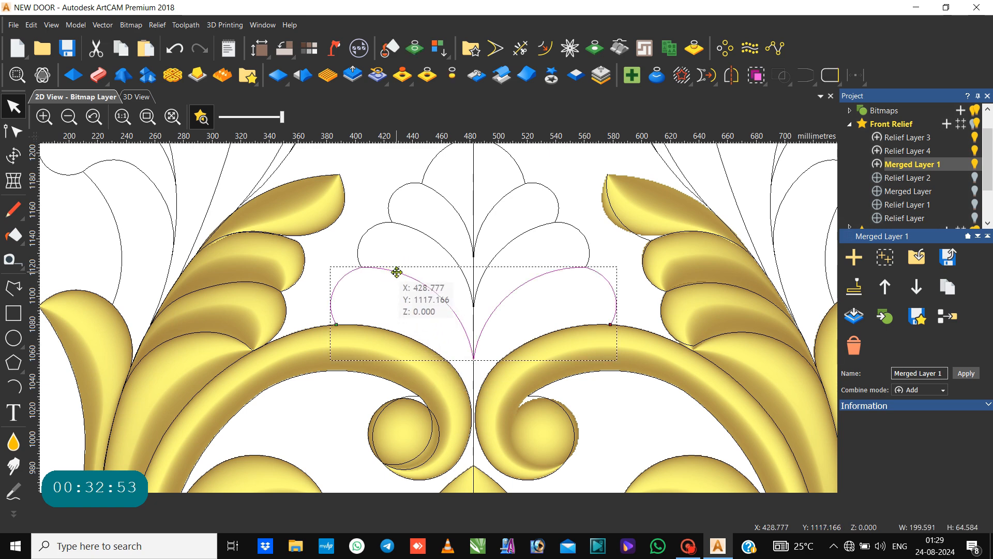
left_click(475, 358)
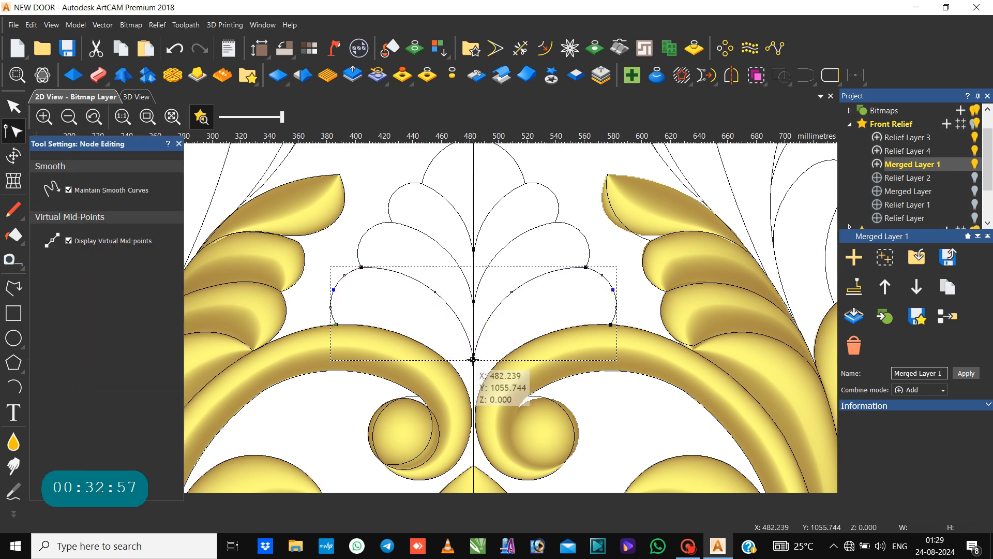
left_click(453, 344)
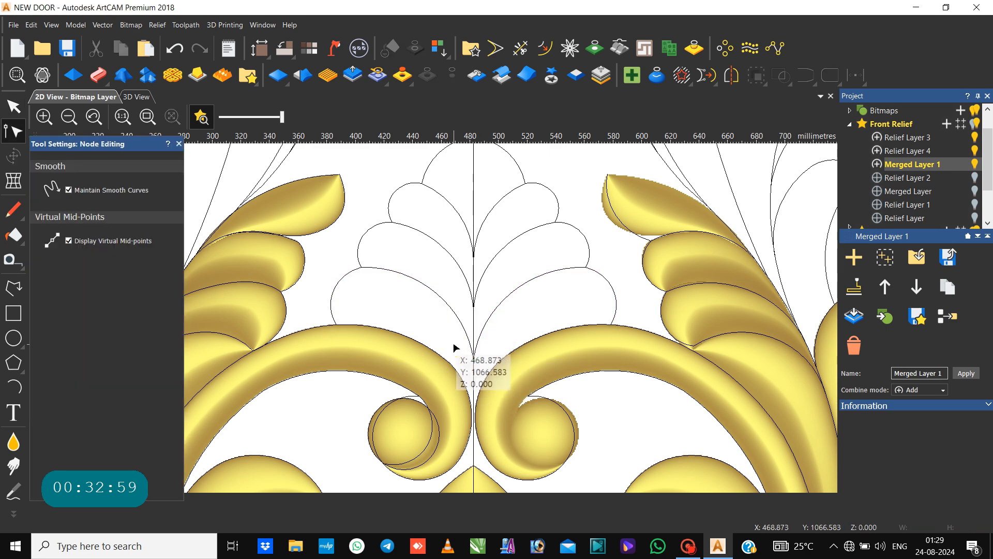
left_click(454, 347)
left_click(452, 311)
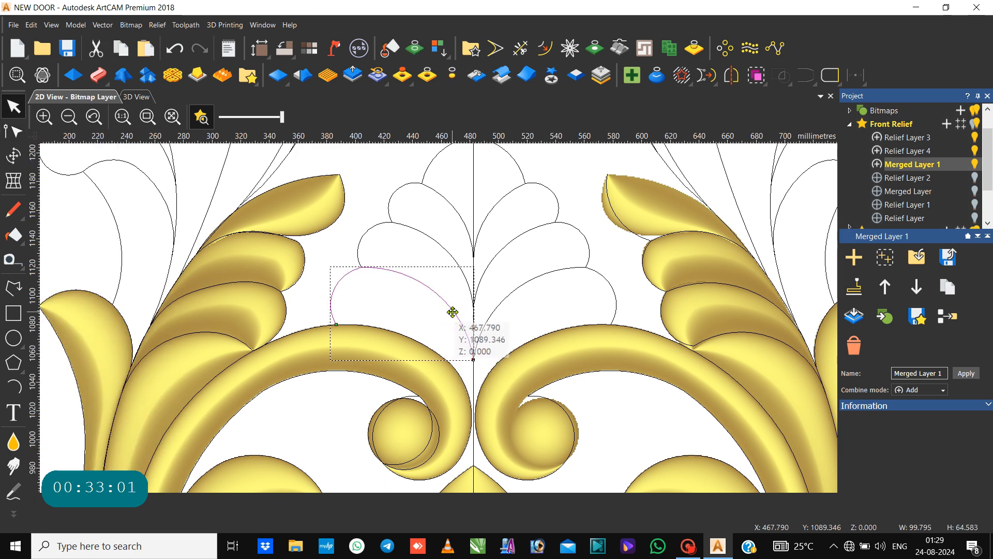
Start a Two Rail Sweep using the left scallop outline and the trimmed scroll edge as drive rails.
left_click(422, 343, "shift")
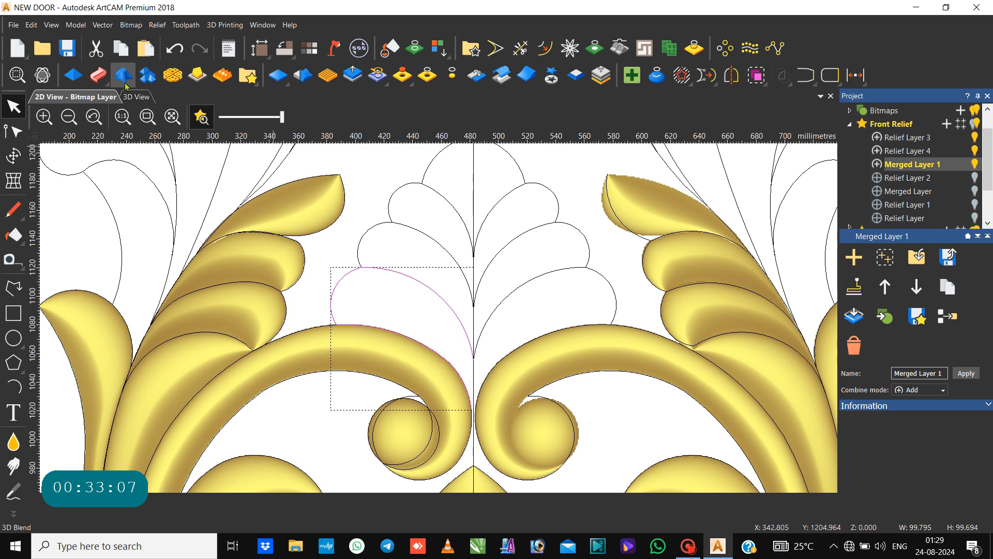
left_click(98, 77)
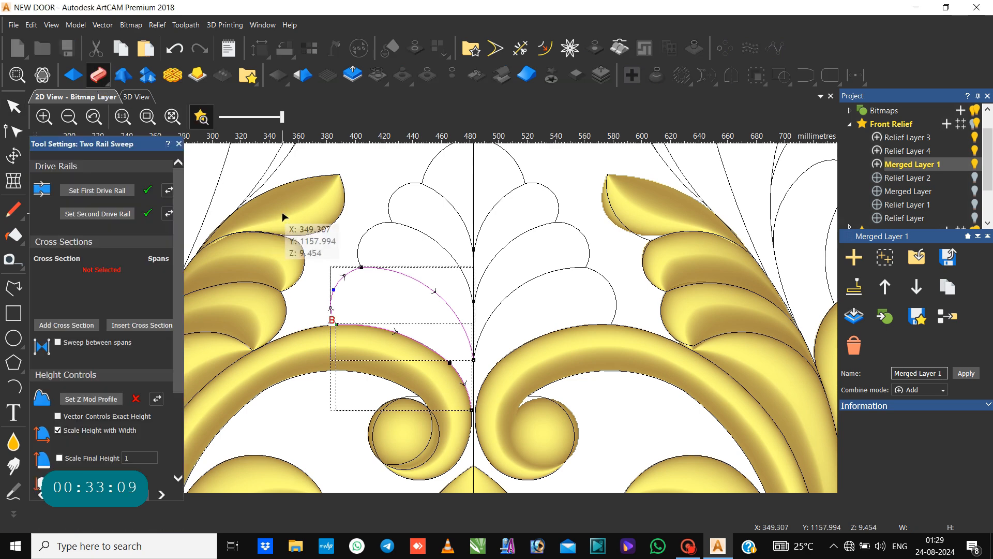
scroll(282, 215, "down", 2)
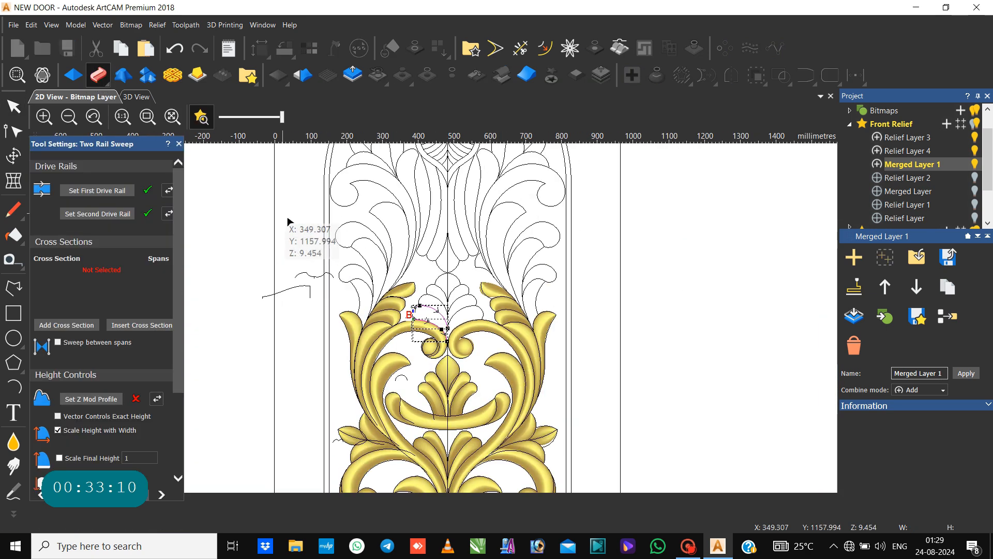
left_click(319, 276)
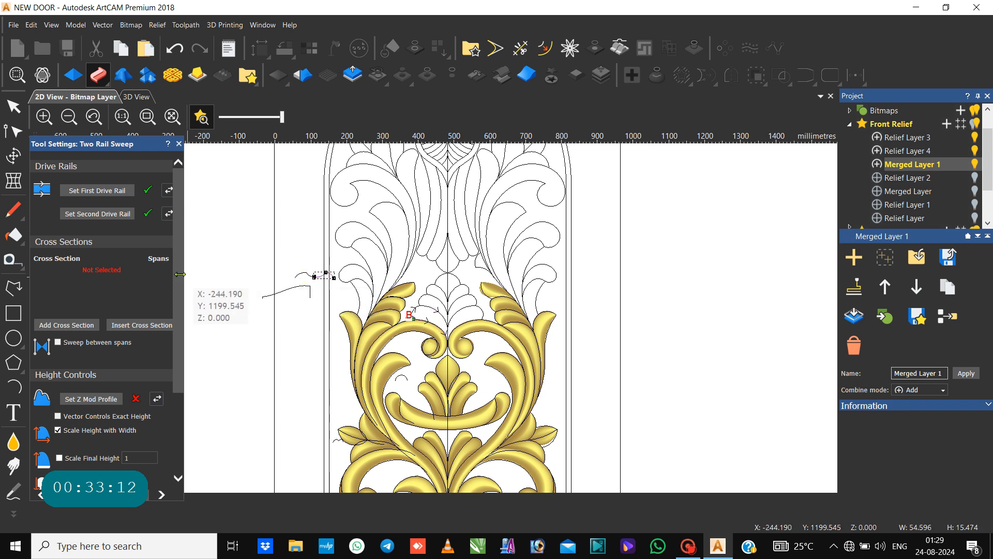
left_click(75, 325)
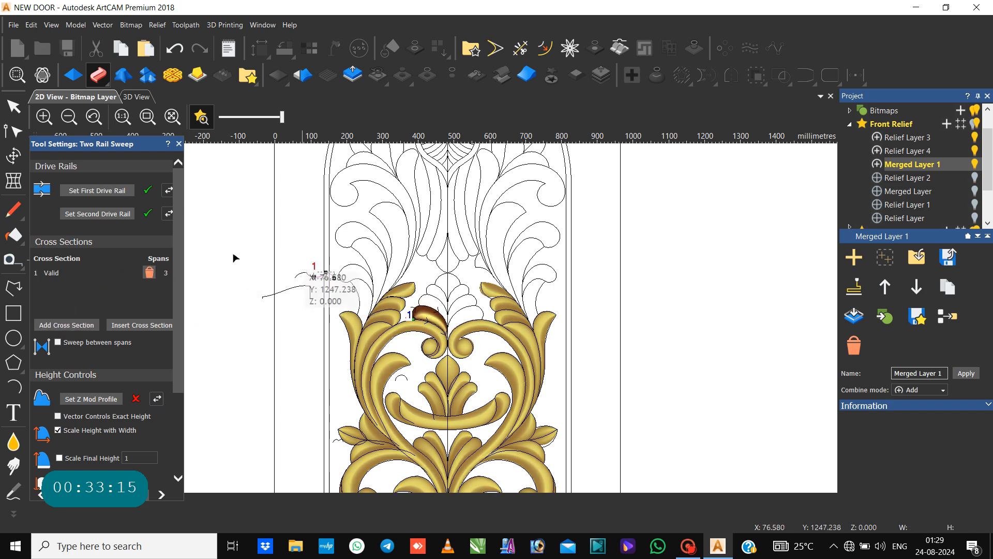
left_click(149, 273)
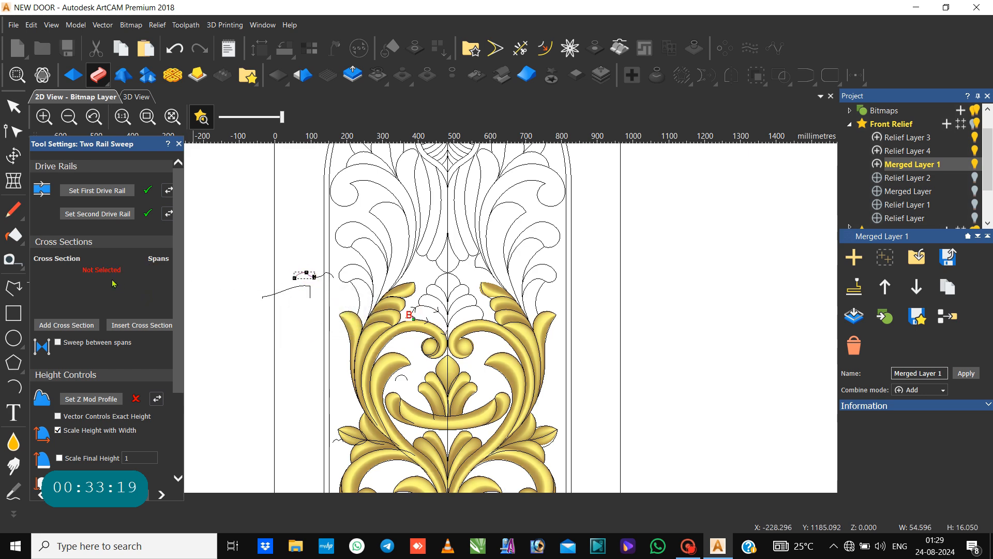
Sweep the left arched profile as cross section with Merge High, Scale Height with Width off, Scale Final Height 6 and Start Height 6 mm.
left_click(76, 326)
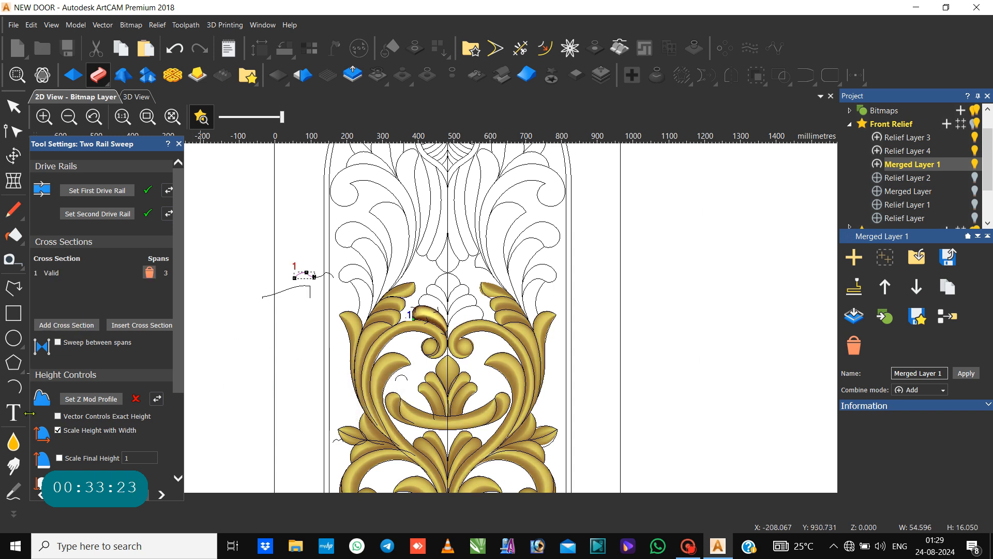
scroll(84, 417, "down", 3)
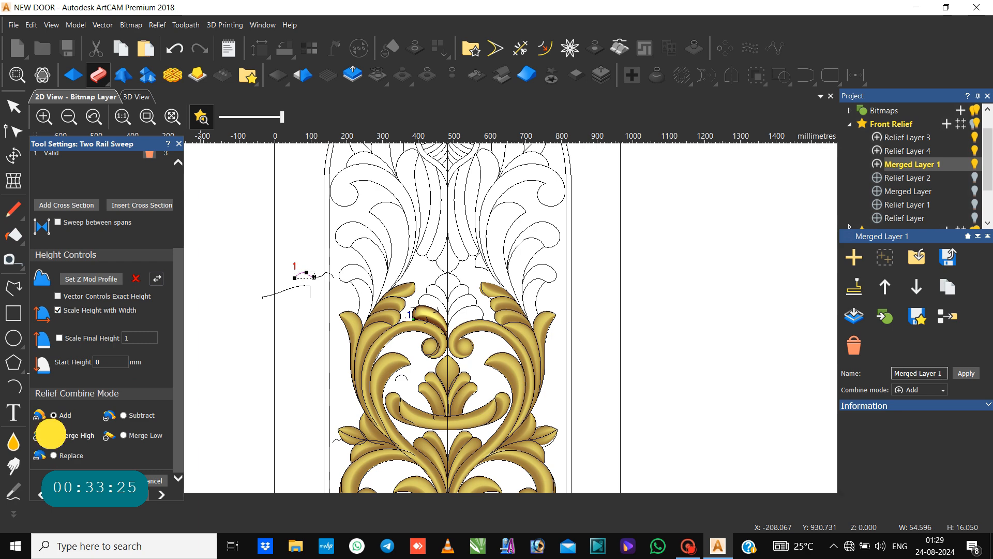
left_click(51, 434)
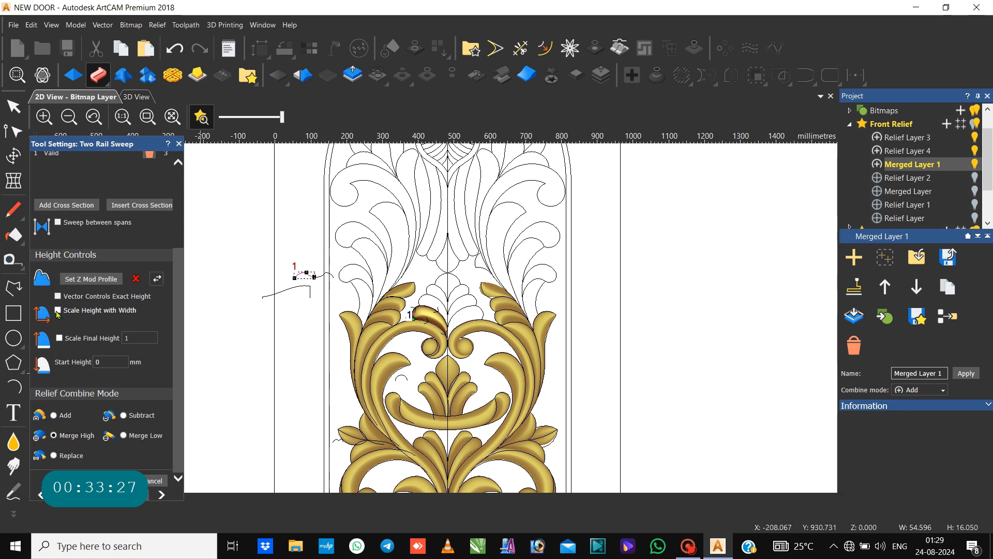
left_click(59, 338)
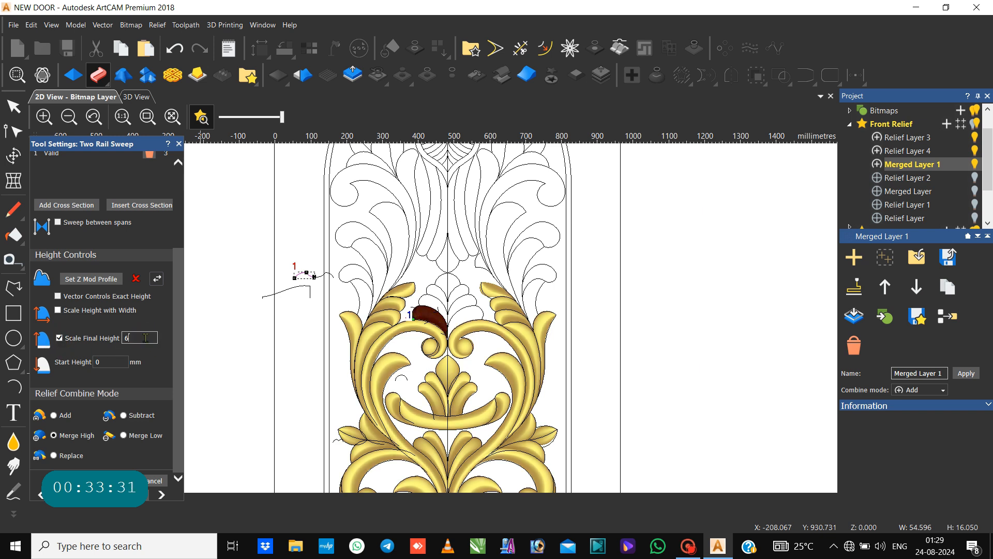
left_click(107, 363)
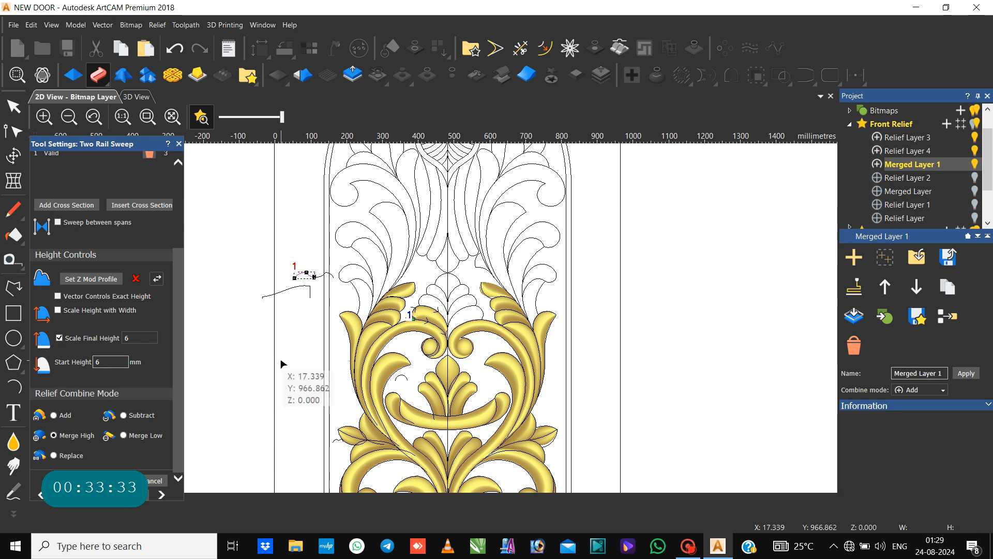
Extend the lower drive rail's end slightly further down along the scroll beside the centre line.
scroll(425, 327, "up", 4)
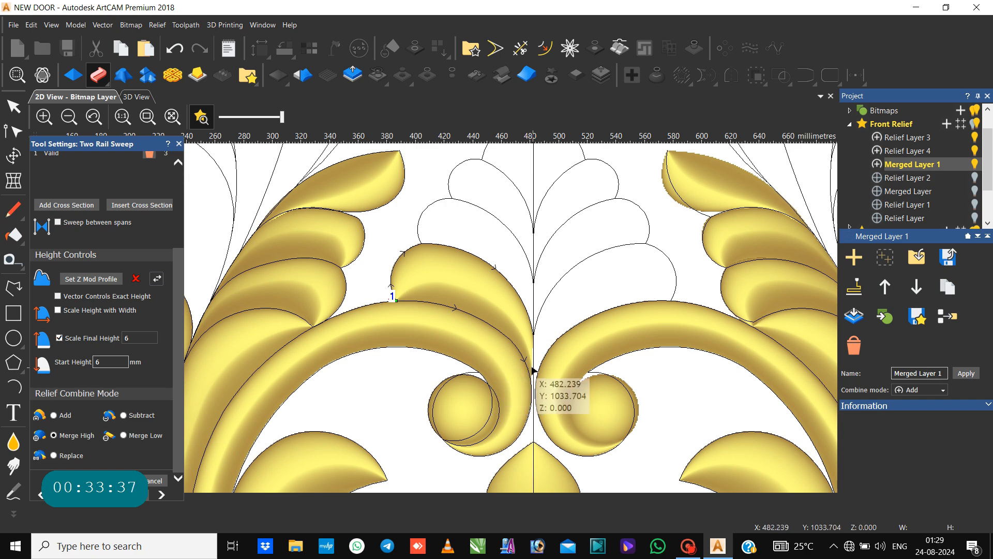
left_click(525, 363)
scroll(546, 385, "up", 2)
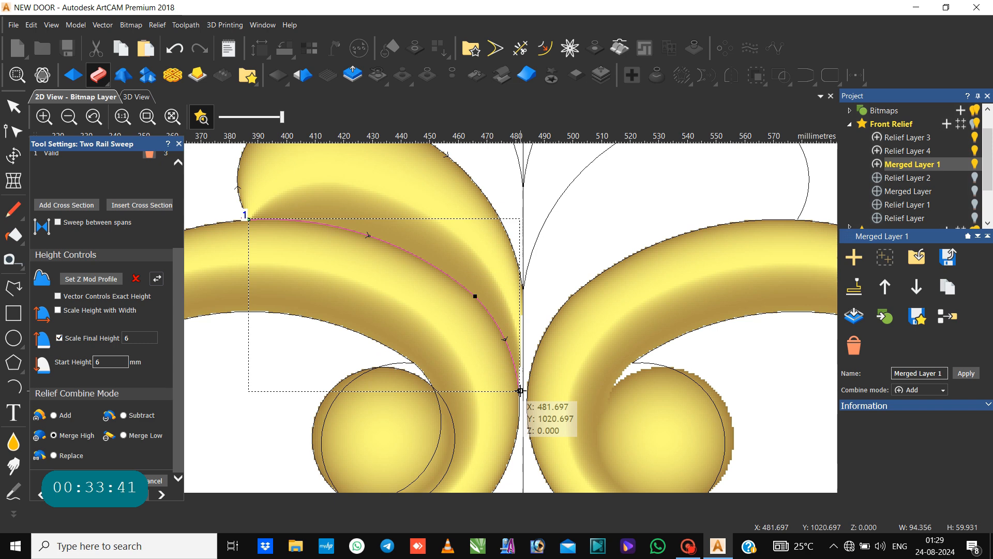
left_click_drag(521, 392, 520, 406)
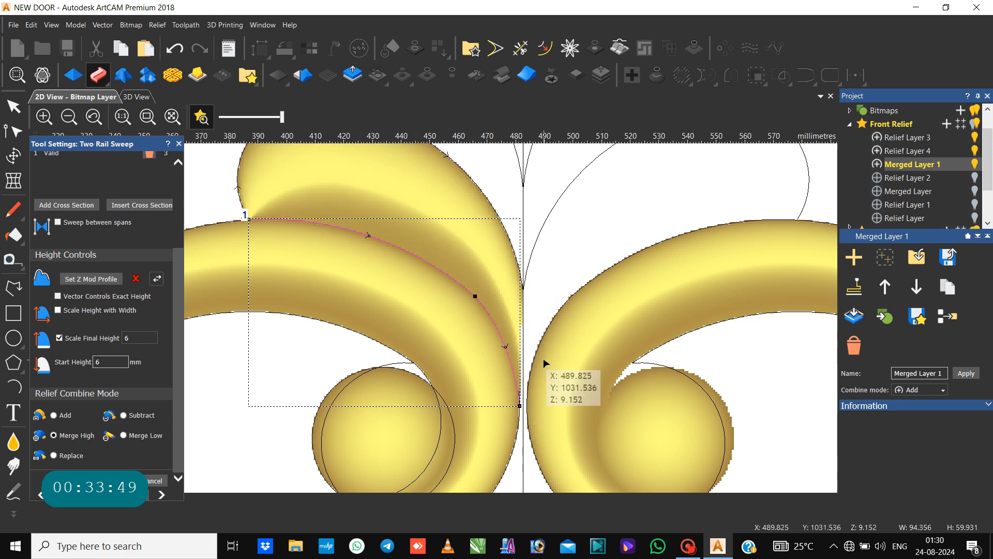
Move the lower drive rail's end node onto the vertical centre line and close the Two Rail Sweep.
left_click_drag(520, 406, 523, 422)
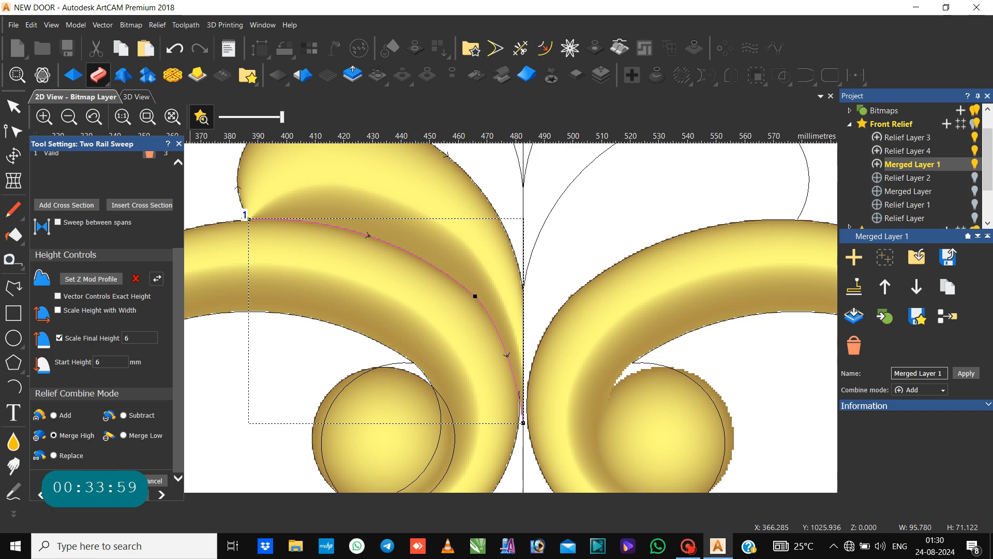
scroll(292, 374, "down", 1)
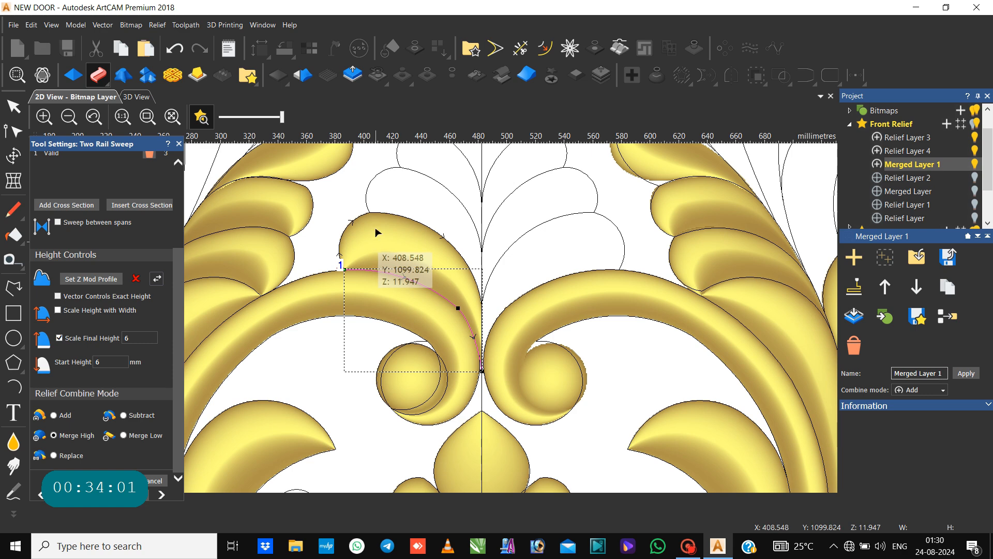
left_click(365, 199)
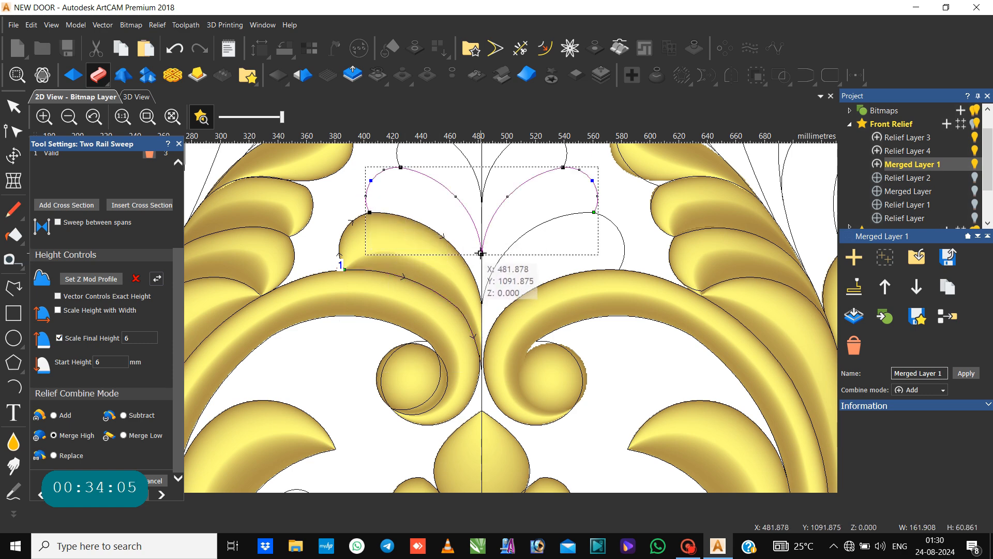
left_click(150, 481)
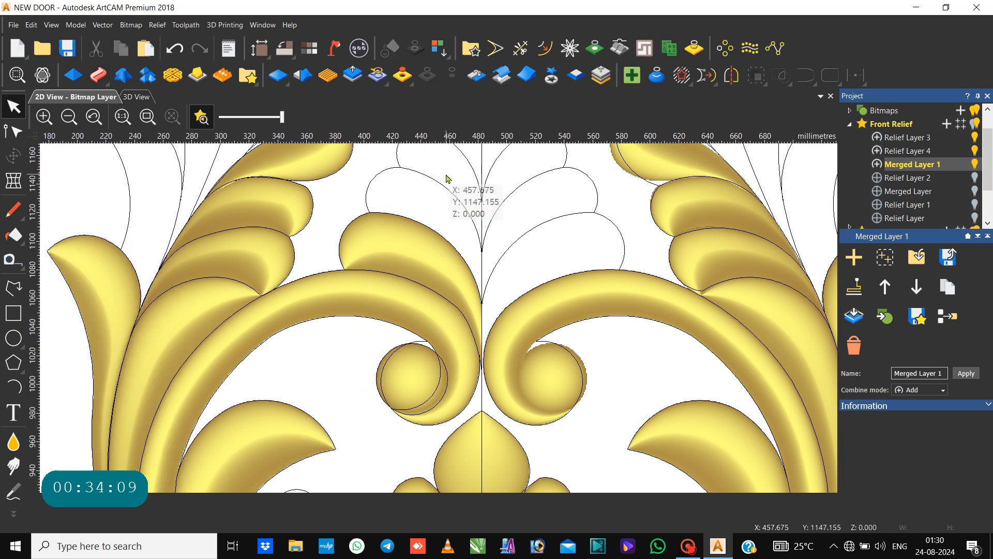
Mirror the petal relief onto the other half of the door with Relief Mirror Merge, Left over right.
left_click(477, 75)
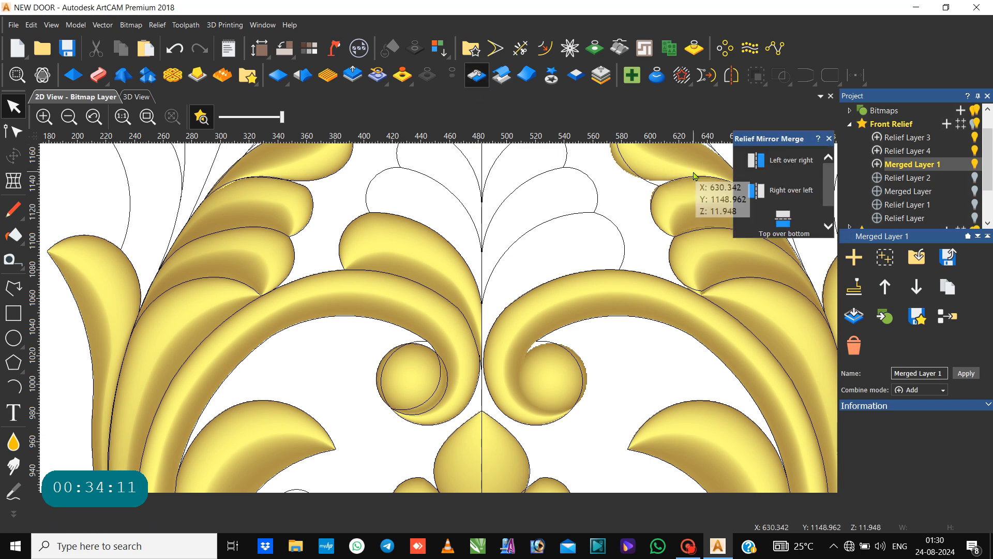
left_click(760, 160)
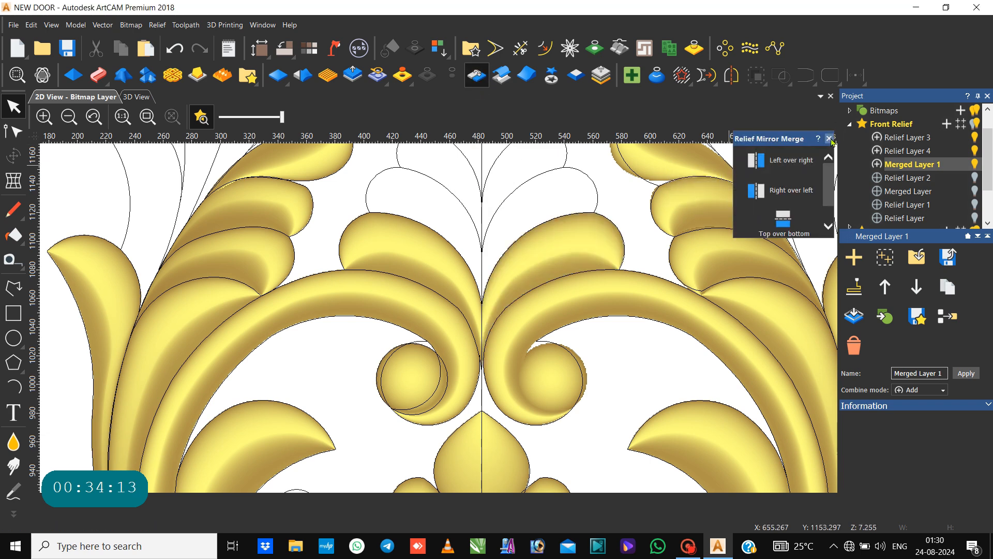
left_click(828, 139)
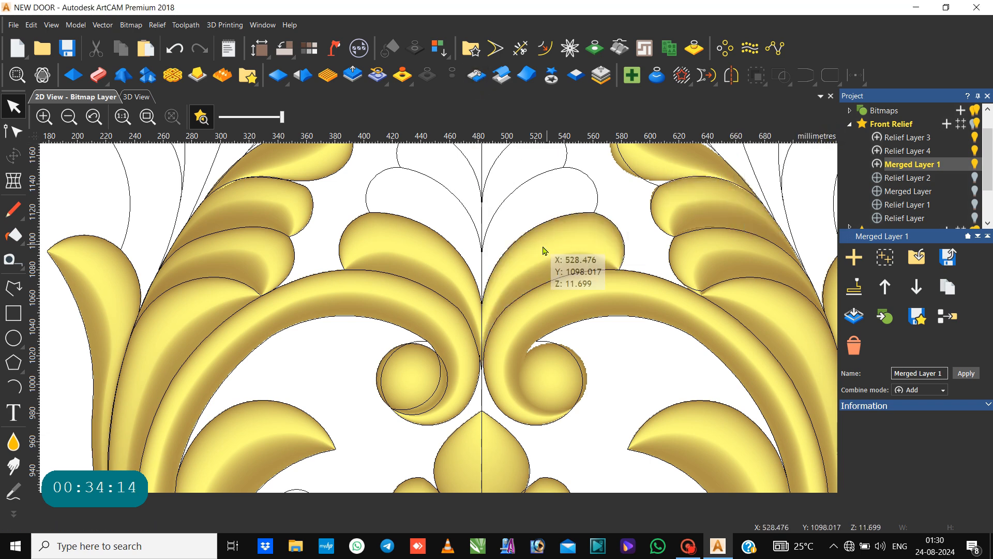
Split the joined outline of the next petal pair above at its centre line node, and save the model.
left_click(409, 221)
key("n")
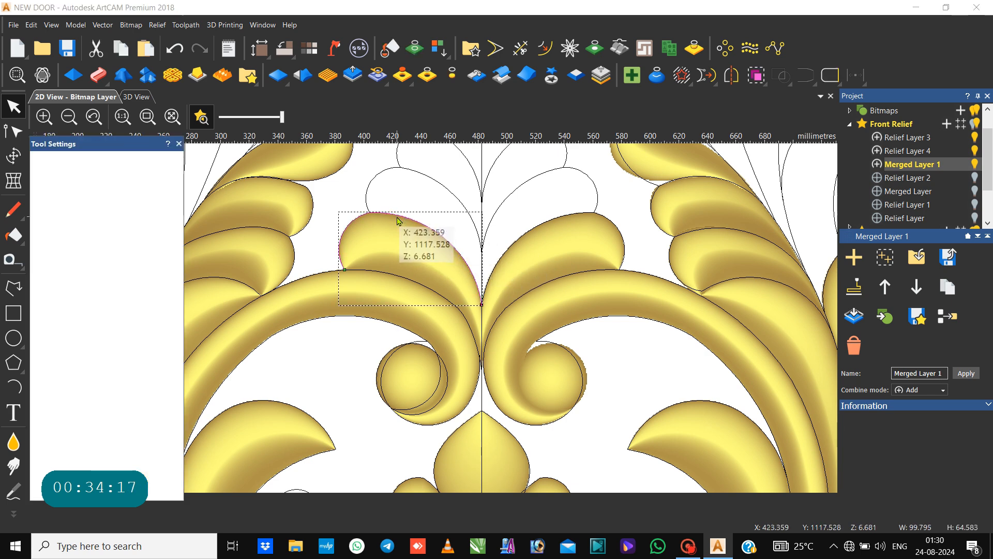
left_click(364, 199)
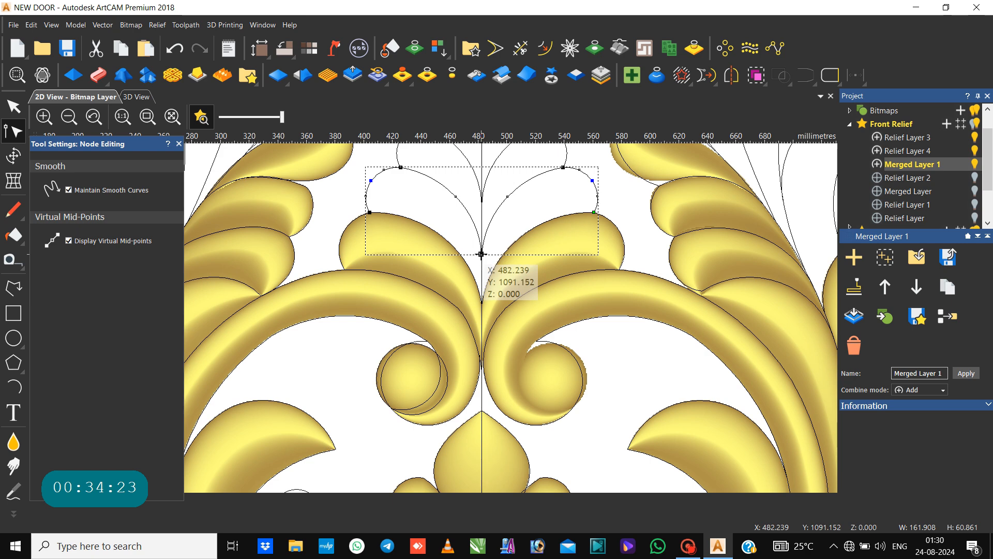
left_click(420, 224)
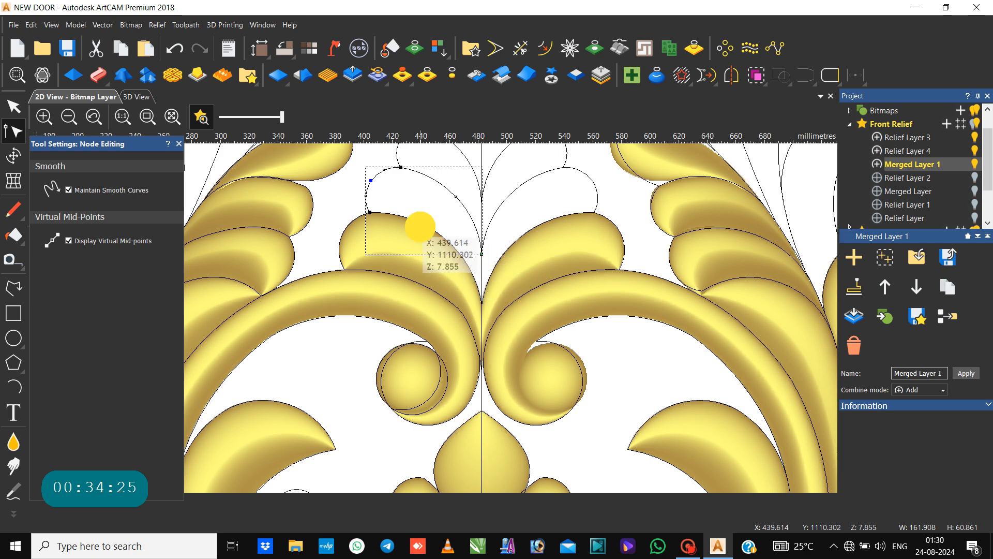
left_click(421, 231)
key("ctrl+s")
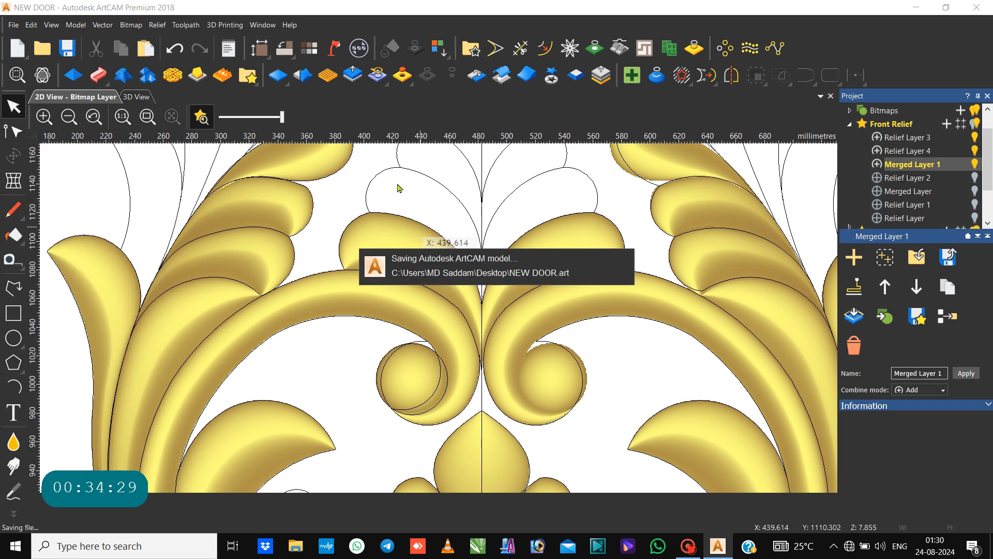
Start a Two Rail Sweep using the split left petal outline and the finished petal's outline below it as drive rails.
left_click(380, 175)
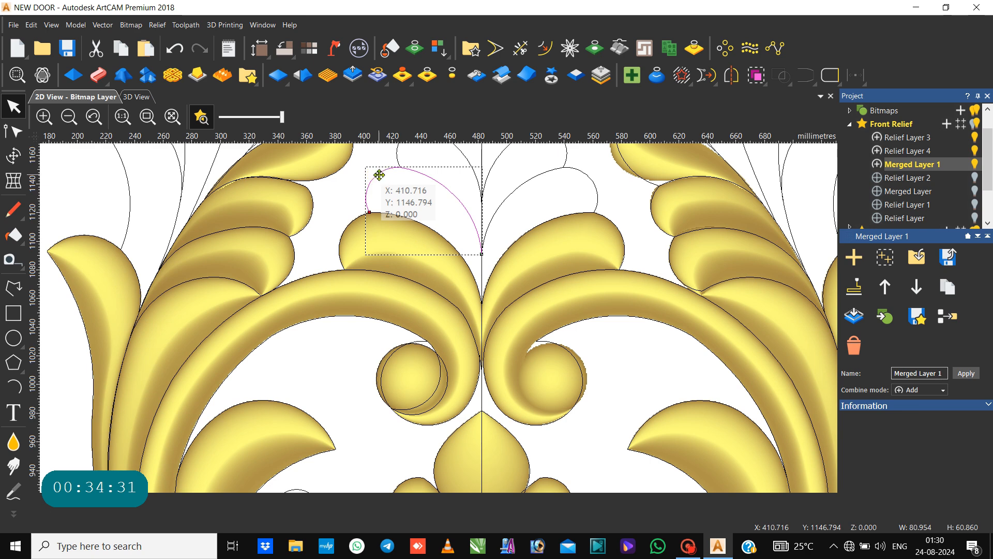
left_click(394, 216, "shift")
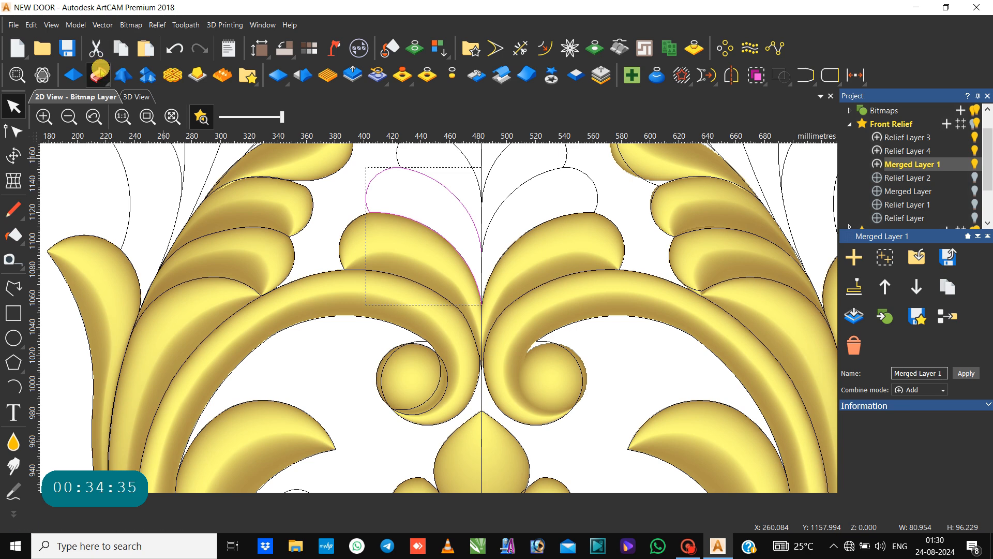
left_click(98, 75)
scroll(336, 237, "down", 1)
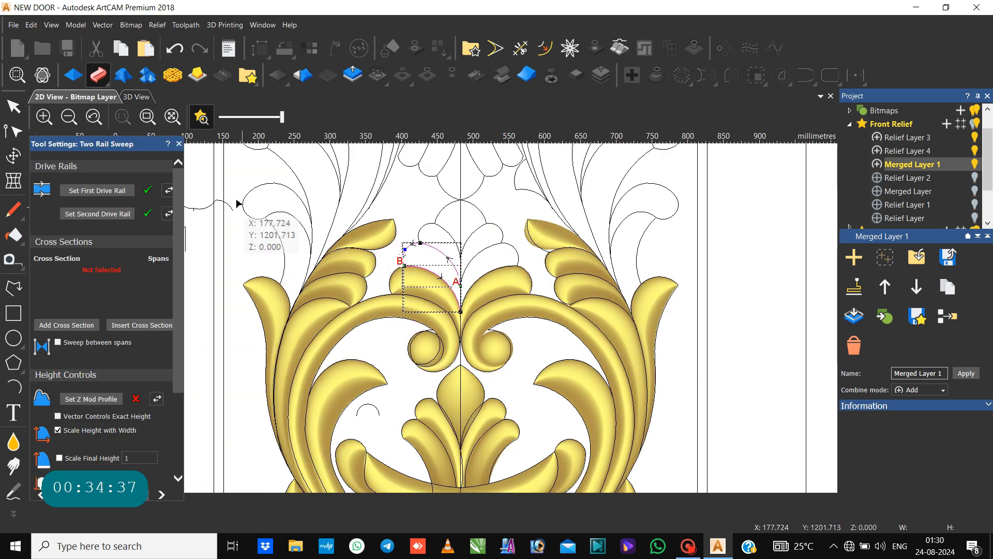
Add the right-hand part of the wavy profile beside the door as the sweep's cross section.
left_click(212, 206)
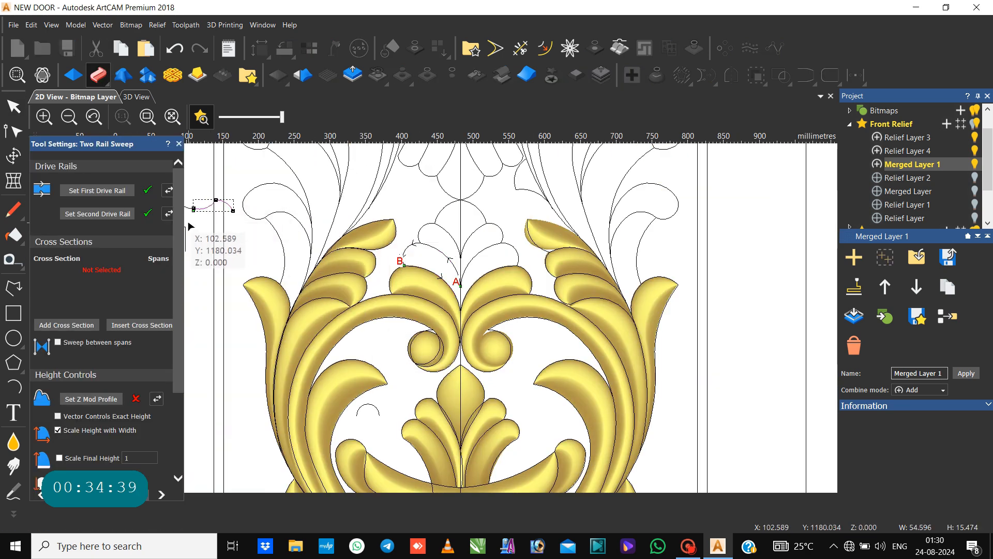
scroll(293, 286, "down", 1)
scroll(294, 286, "down", 1)
scroll(355, 276, "up", 1)
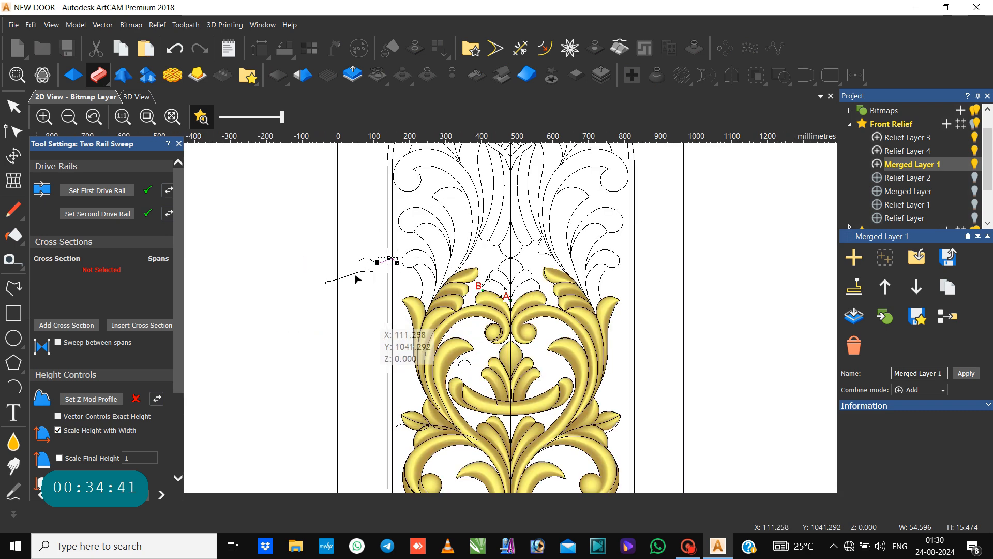
left_click(74, 325)
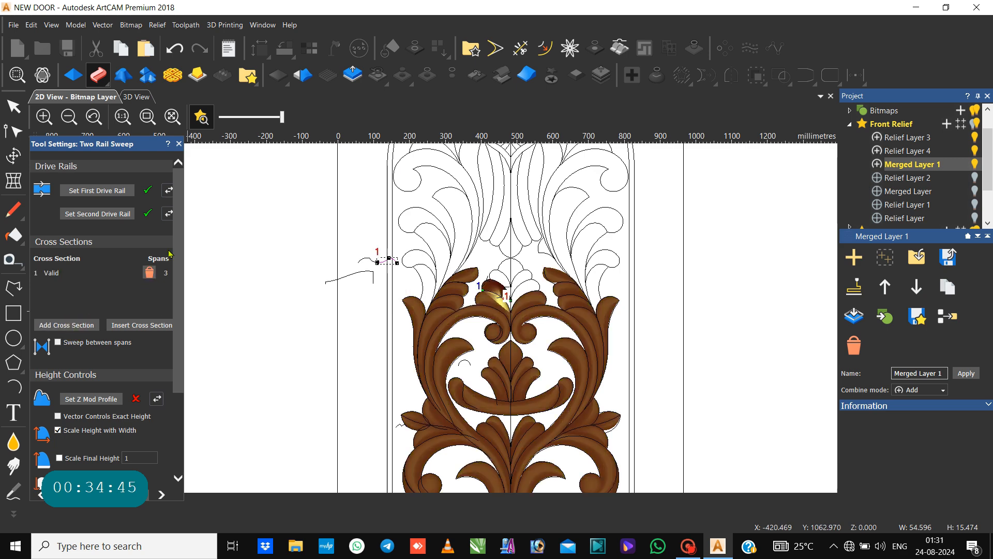
Reverse the second drive rail and replace the cross section with the left-hand arched part of the wavy profile.
left_click(167, 212)
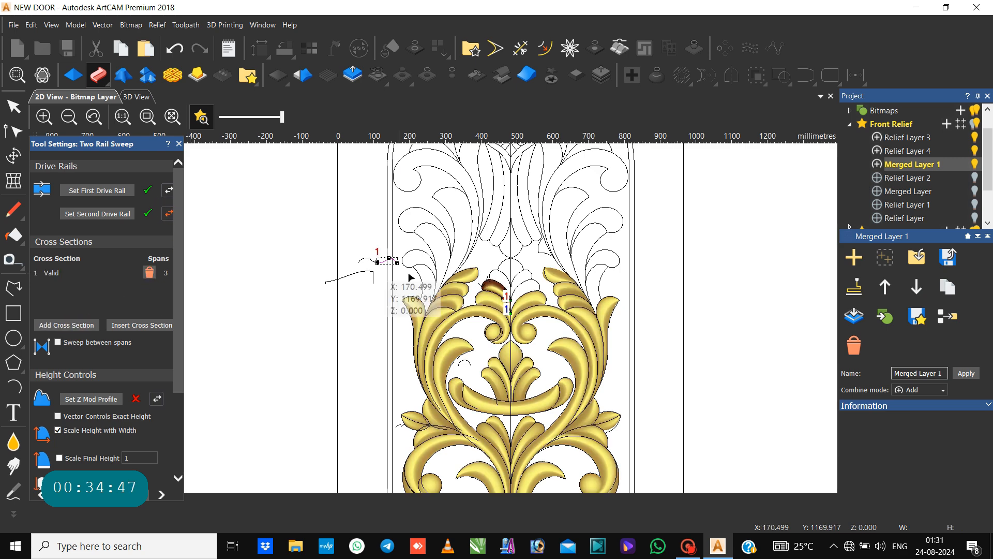
left_click(149, 274)
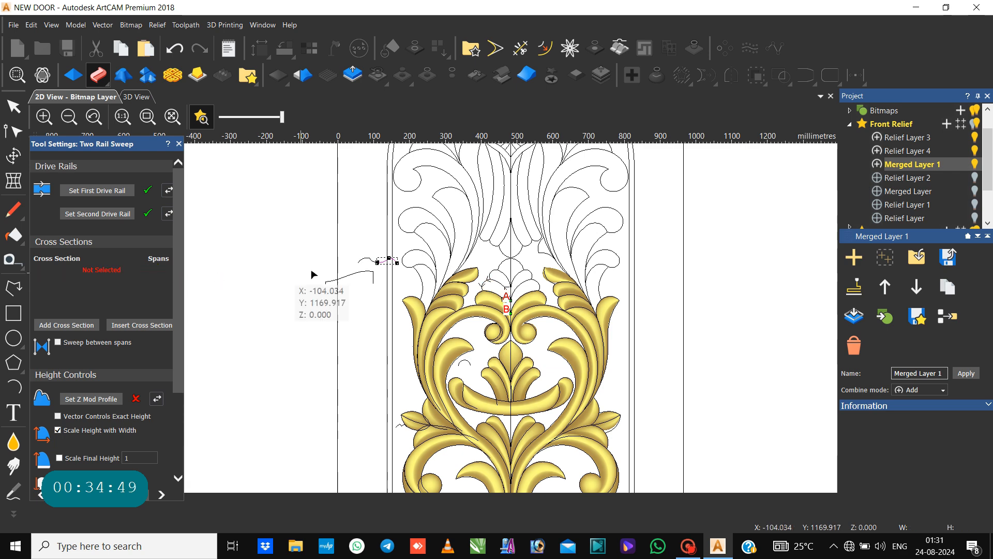
left_click(364, 259)
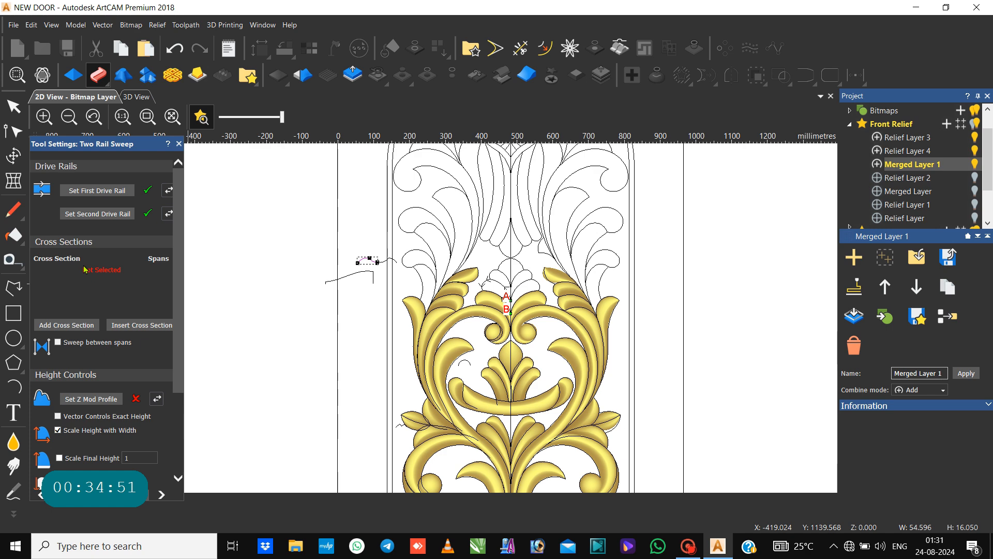
left_click(74, 323)
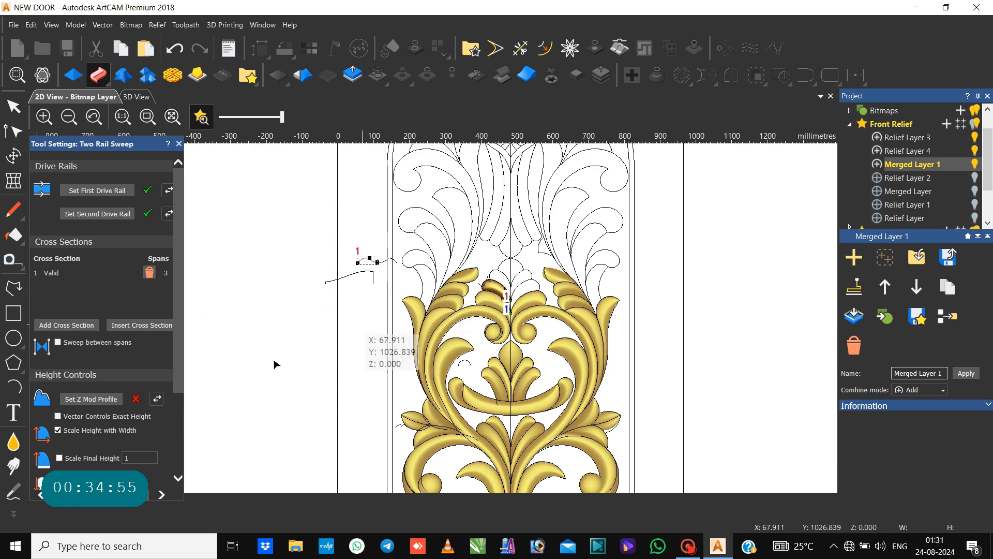
Generate the petal sweep with Scale Height with Width off, Scale Final Height 6, Start Height 6 mm and Merge High, and close the tool.
scroll(121, 424, "down", 3)
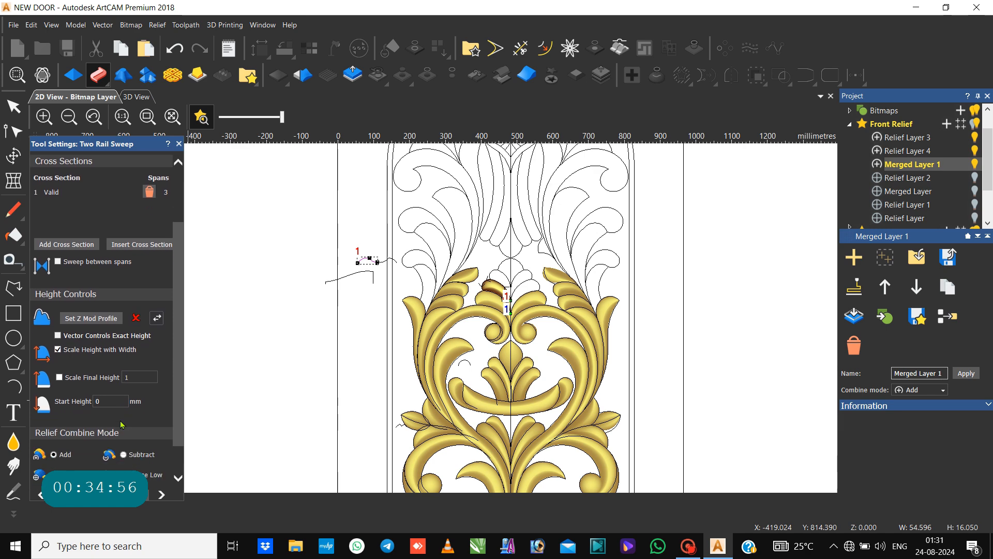
left_click(59, 377)
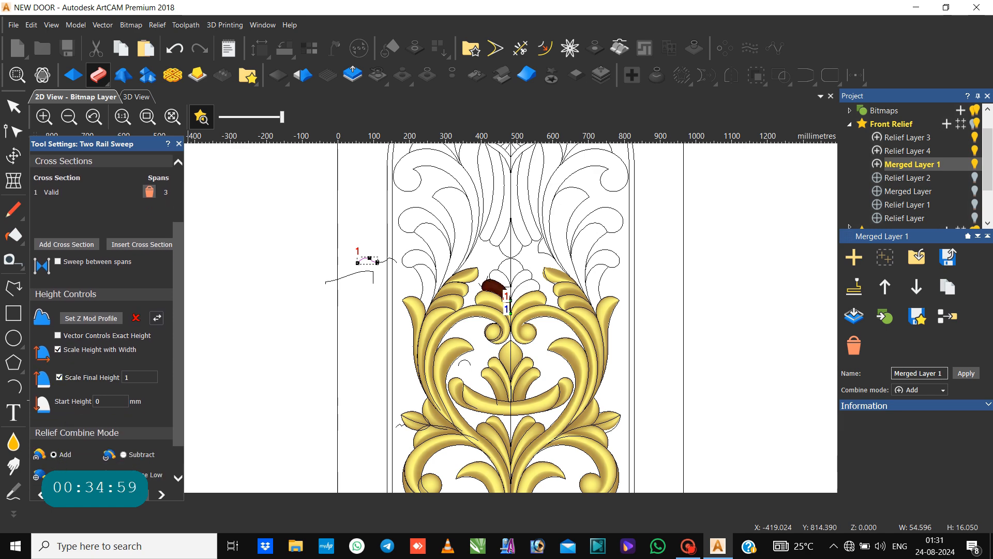
left_click(55, 473)
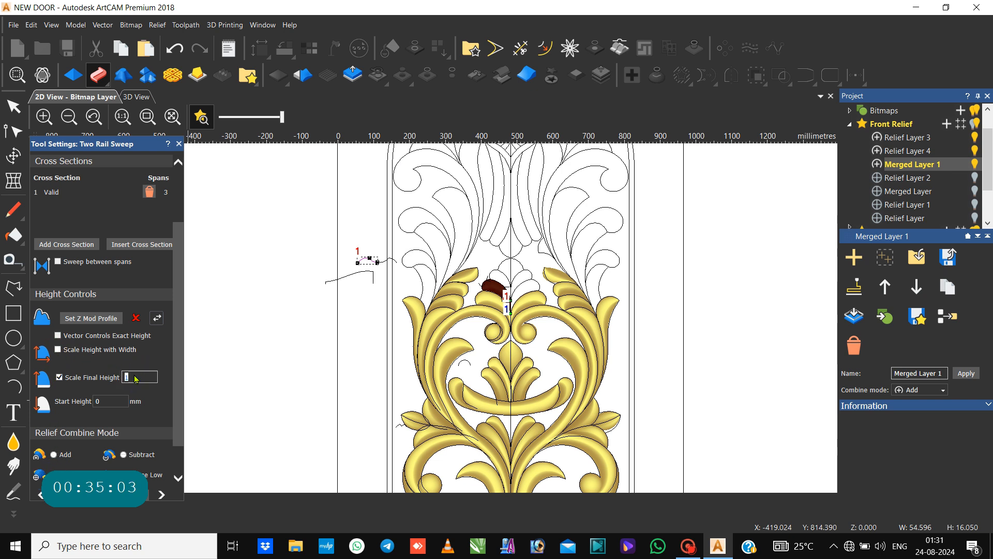
left_click(109, 403)
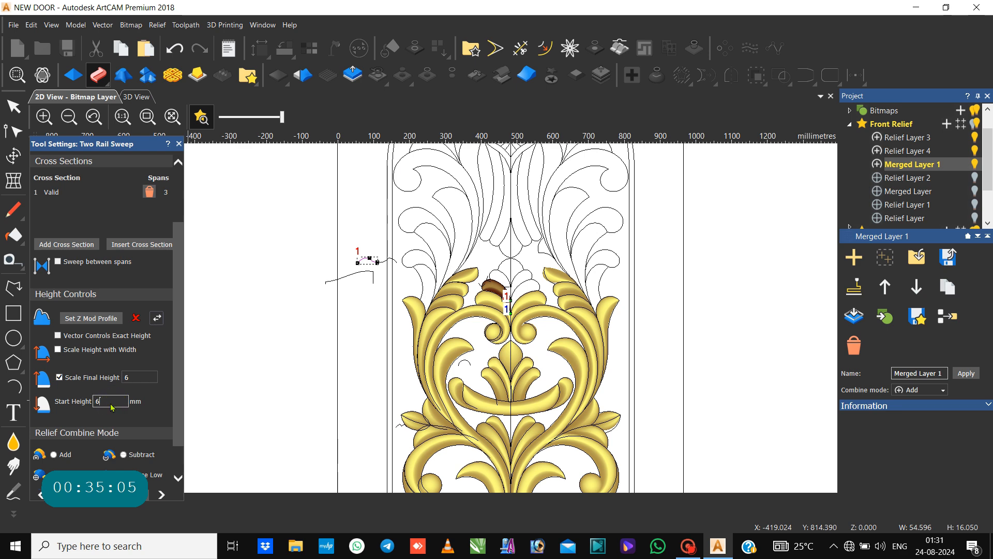
scroll(504, 316, "up", 3)
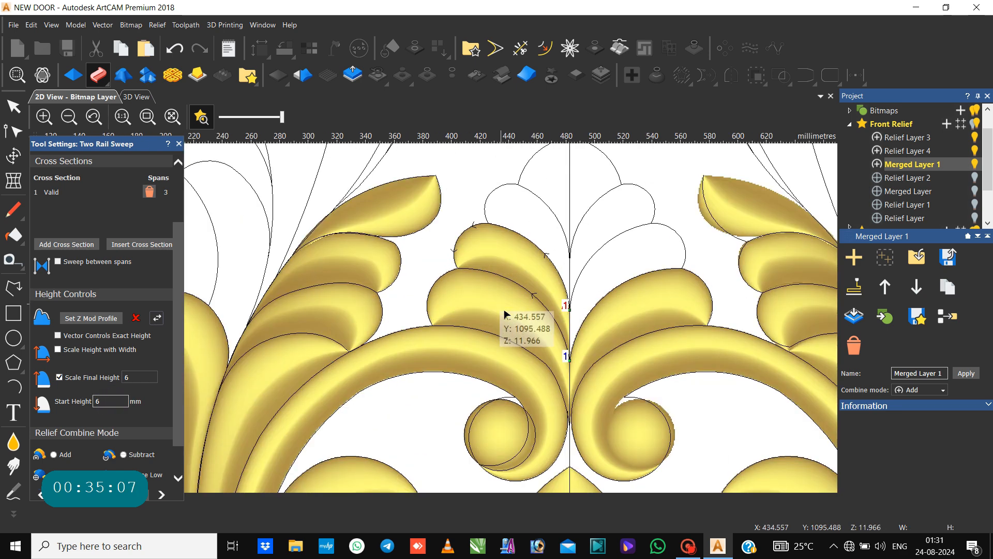
scroll(82, 443, "down", 1)
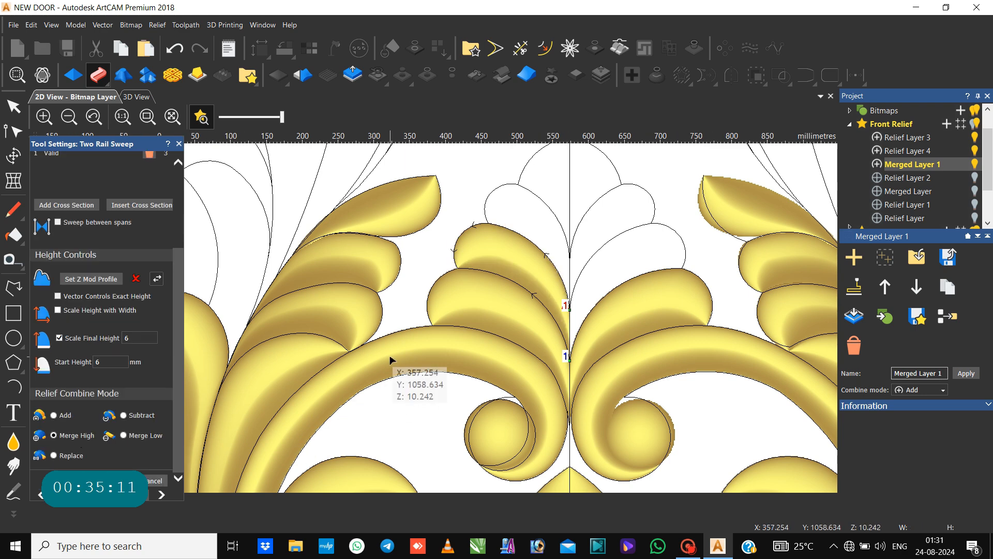
scroll(372, 341, "down", 2)
left_click(469, 253)
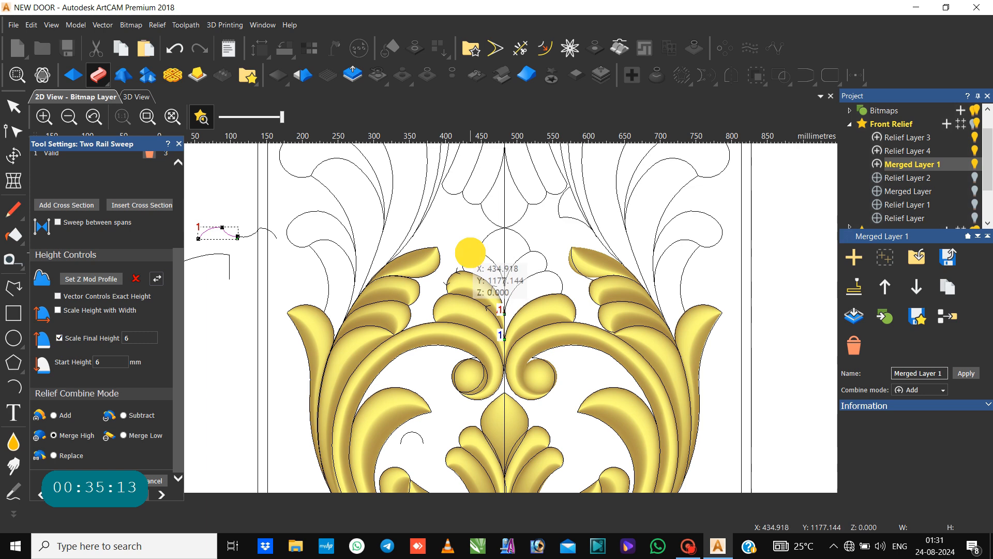
left_click(157, 478)
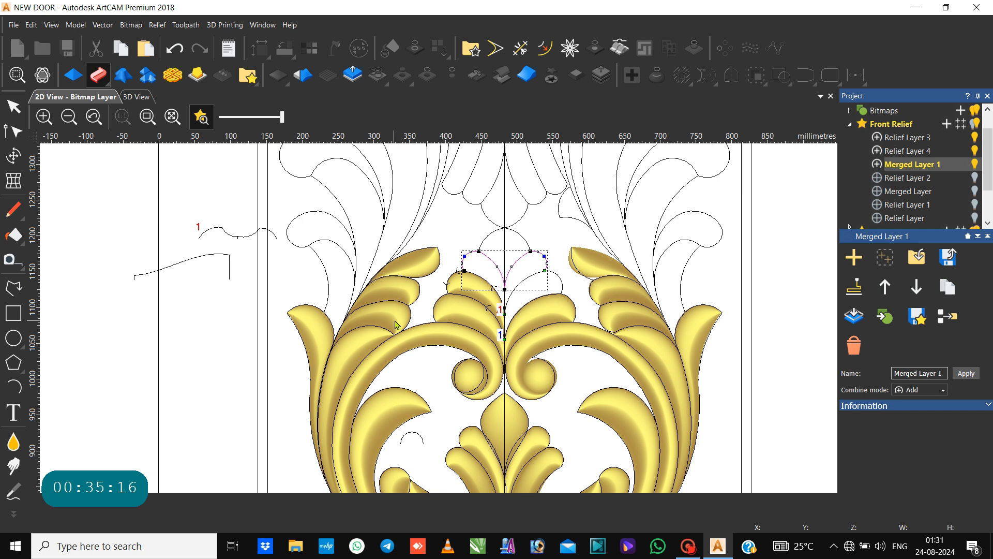
Split the joined outline of the uppermost petal pair below the central arch at its centre line node.
left_click(519, 264)
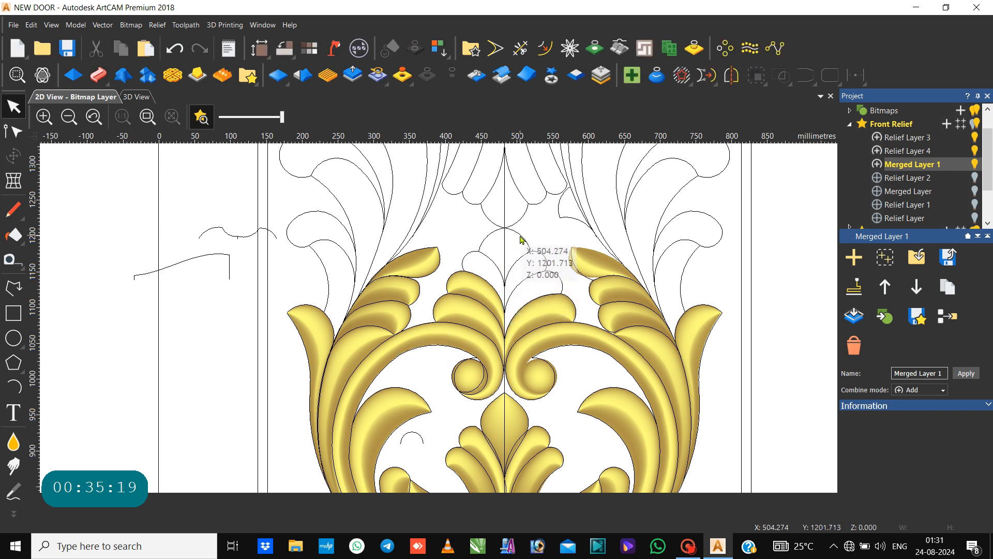
left_click(524, 239)
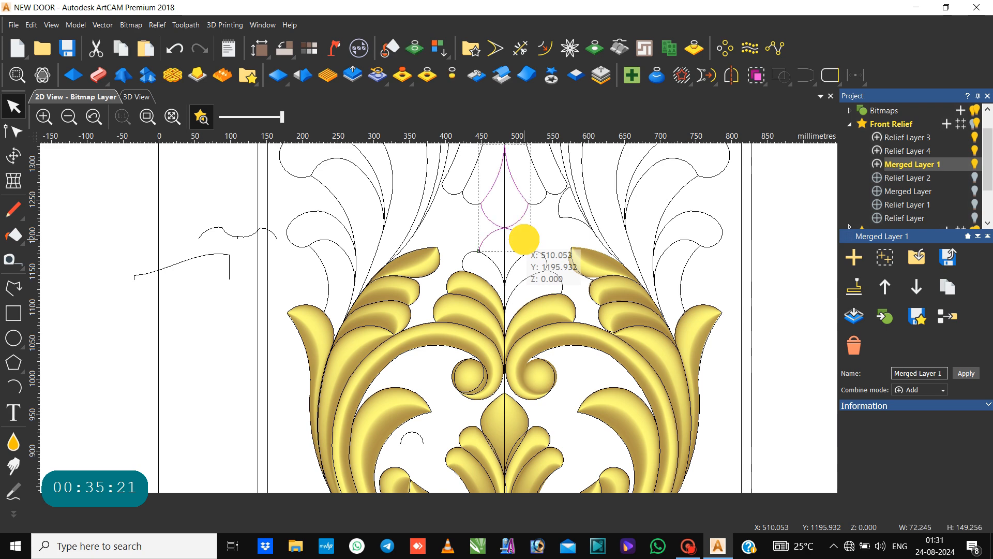
left_click(514, 246)
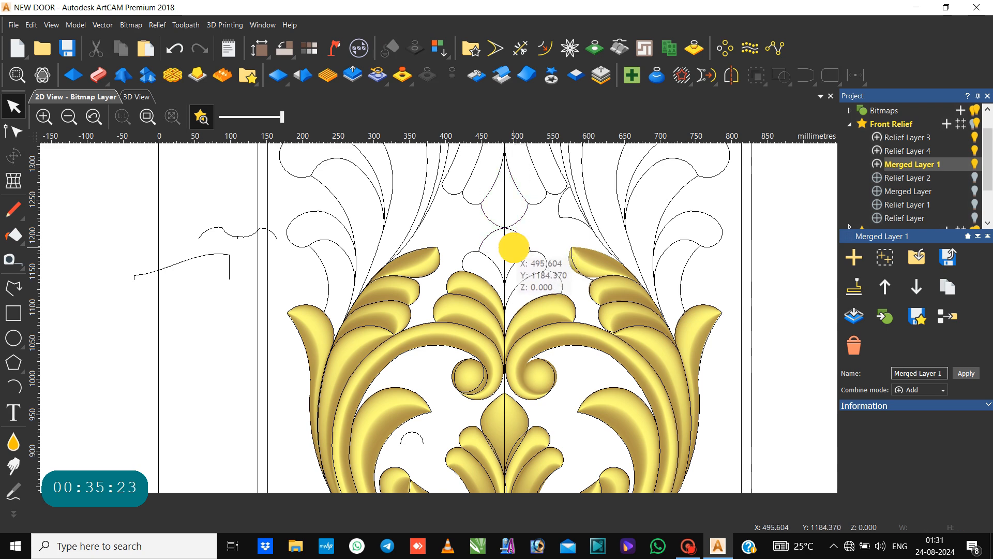
left_click(504, 284)
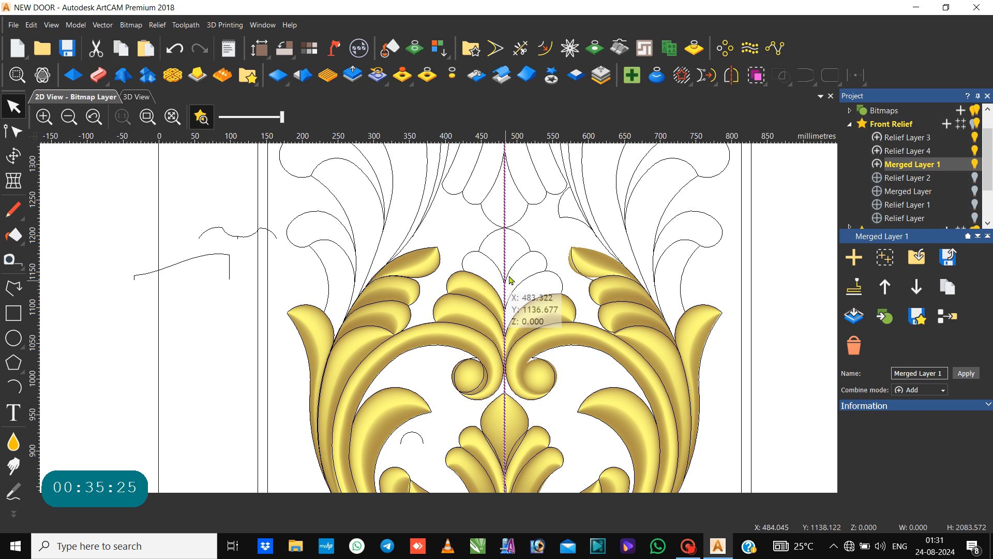
left_click(507, 284)
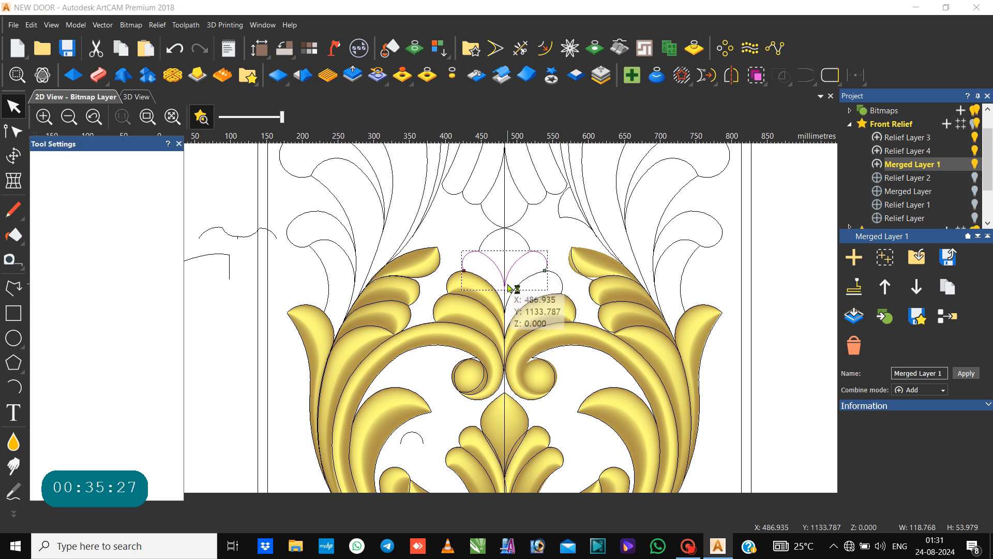
left_click(508, 286)
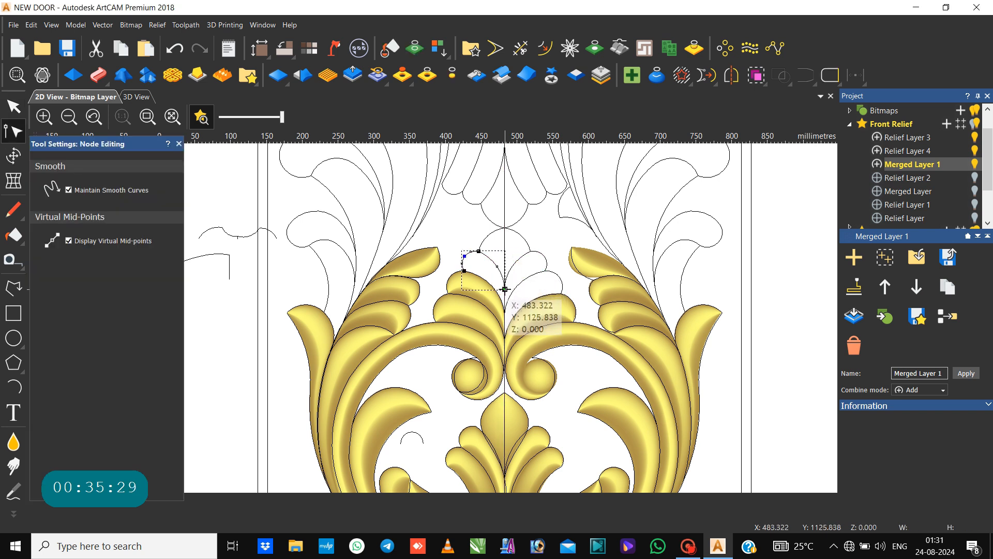
Split the outline of the second-highest left petal at the node where the uppermost left petal meets it.
left_click(514, 283)
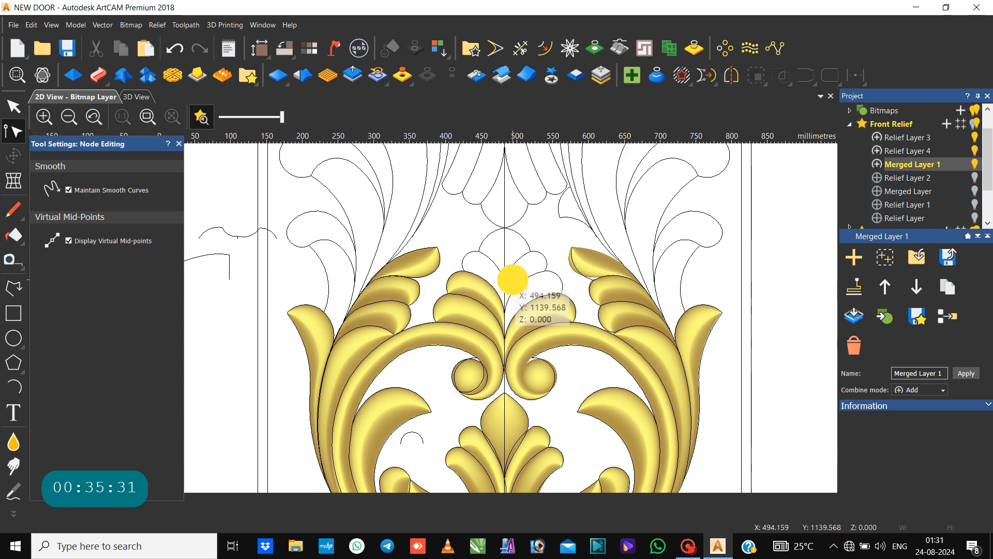
left_click(495, 266)
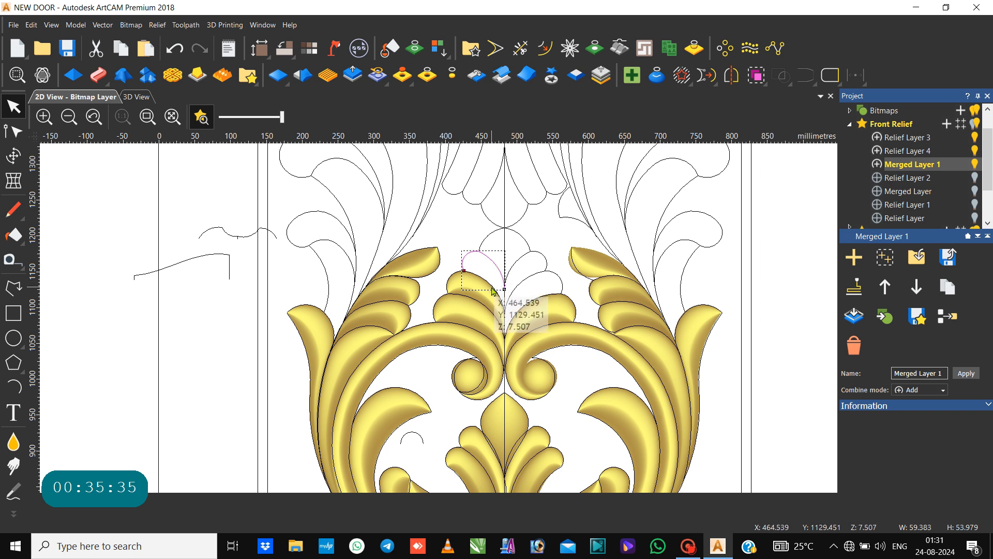
left_click(466, 276, "shift")
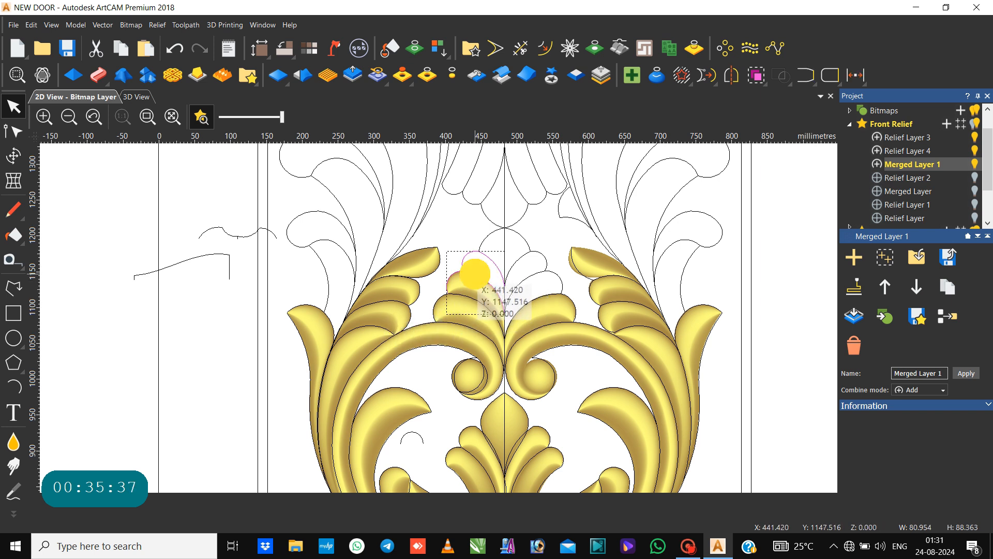
left_click(483, 267)
left_click(478, 277)
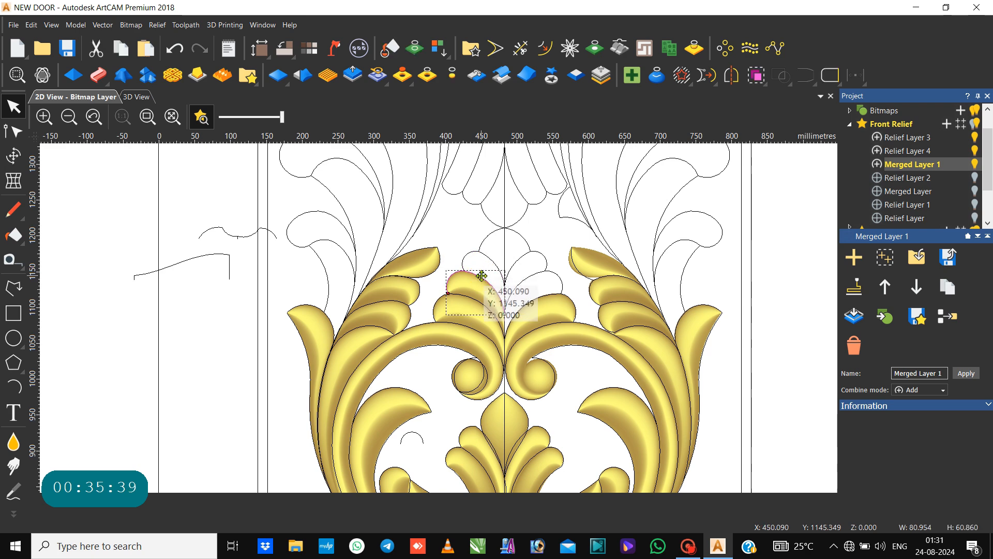
left_click(468, 276)
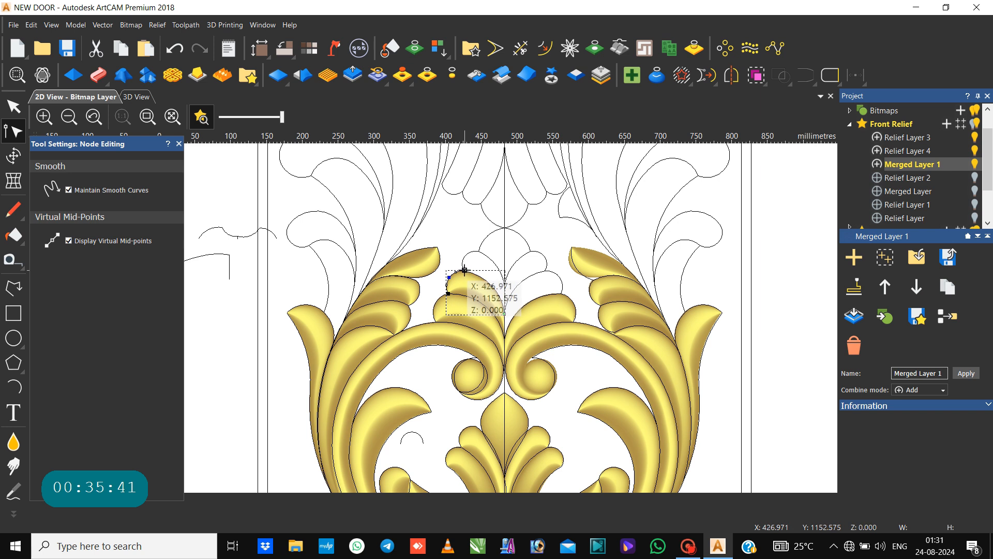
left_click(454, 238)
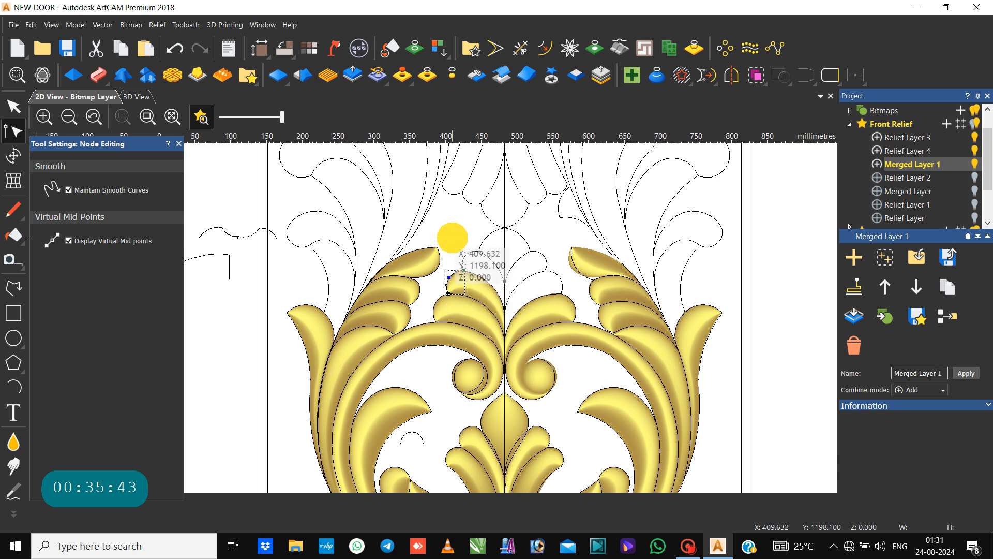
left_click(453, 242)
Start a Two Rail Sweep using the trimmed upper edge of the second-highest left petal and the uppermost left petal's outline as drive rails.
left_click(476, 274)
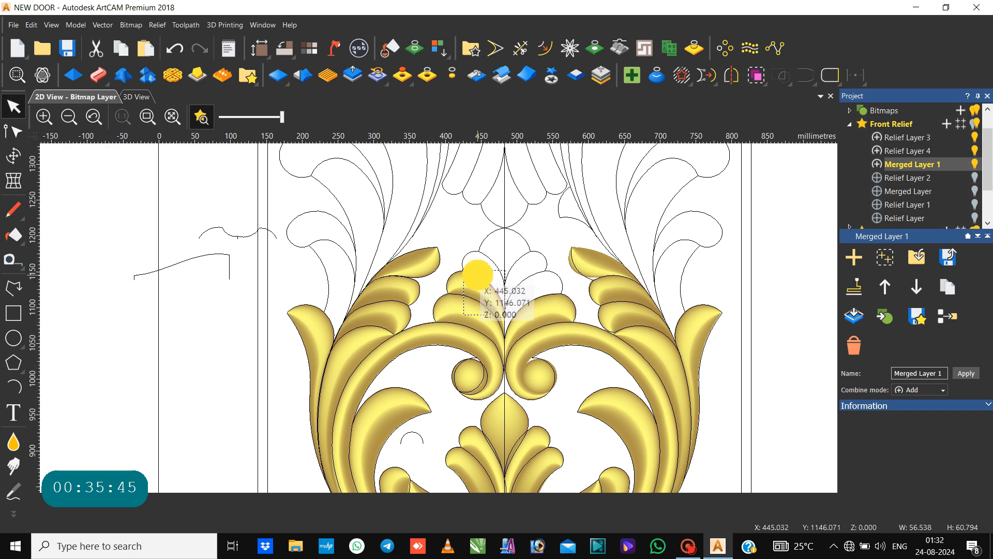
left_click(466, 255)
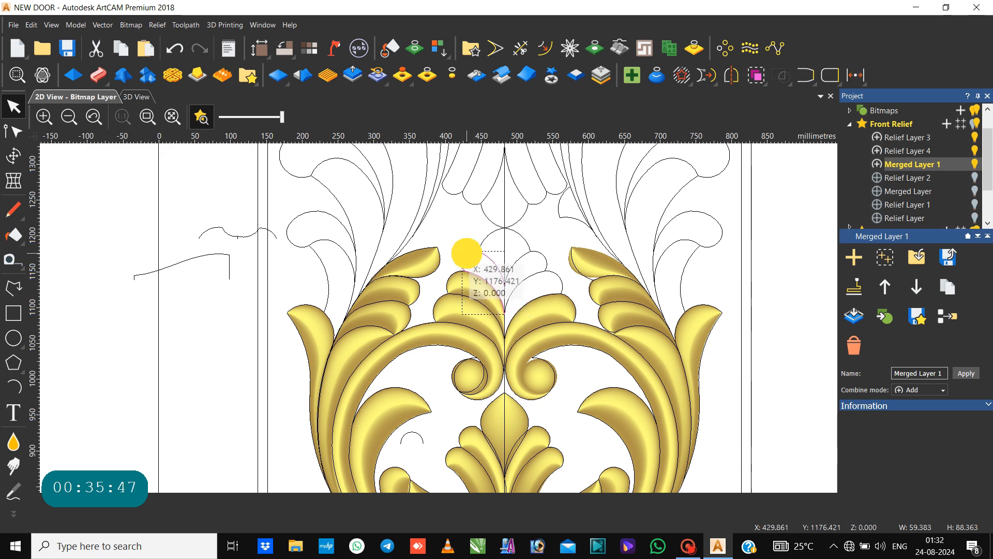
left_click(97, 75)
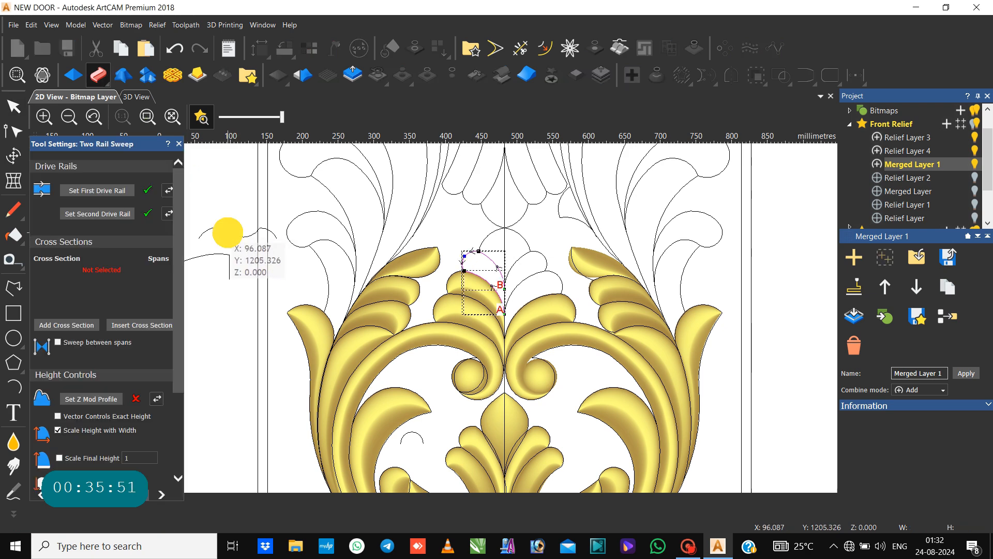
left_click(222, 228)
left_click(81, 325)
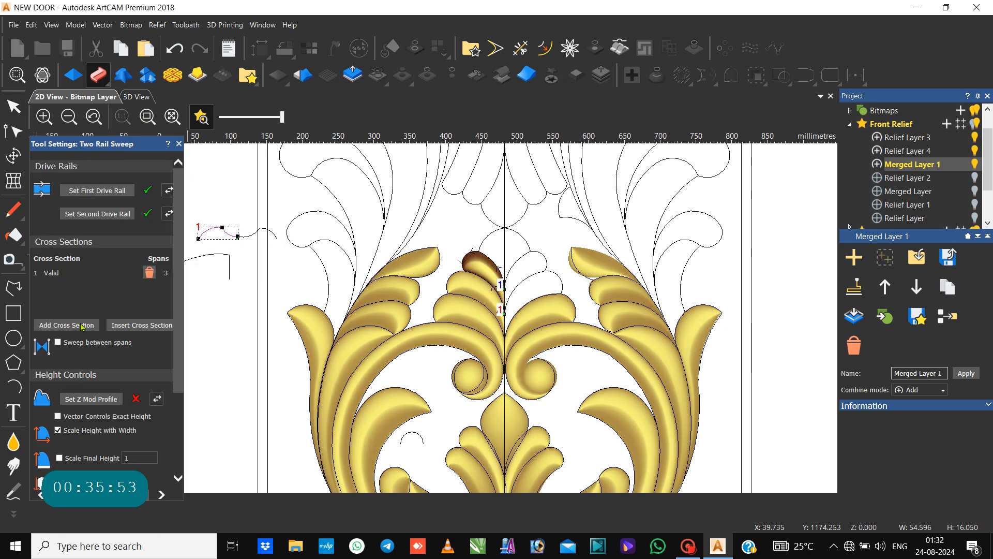
left_click(149, 273)
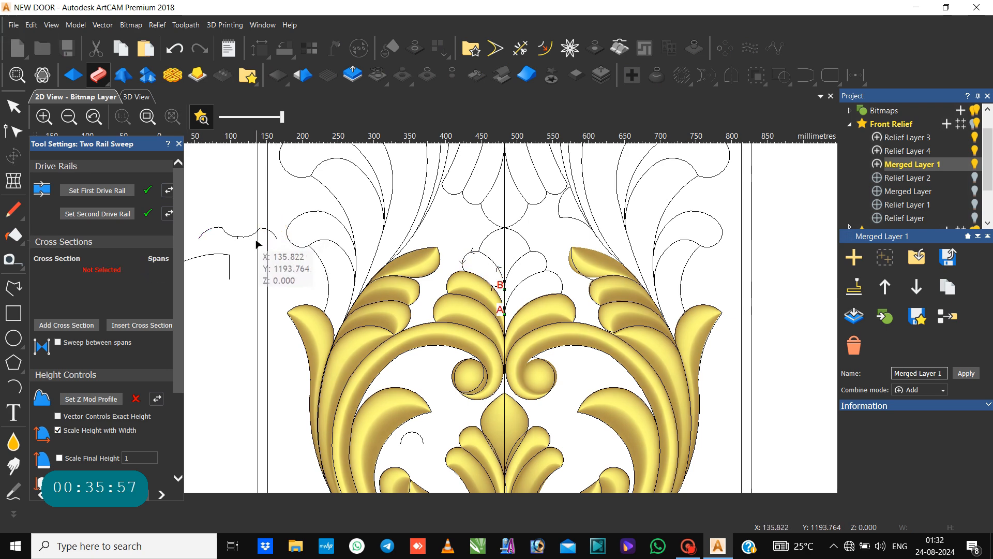
Sweep the petal with the wavy profile's right-hand part as cross section, Scale Height with Width off, Scale Final Height 6, Start Height 6 mm and Merge High.
left_click(251, 234)
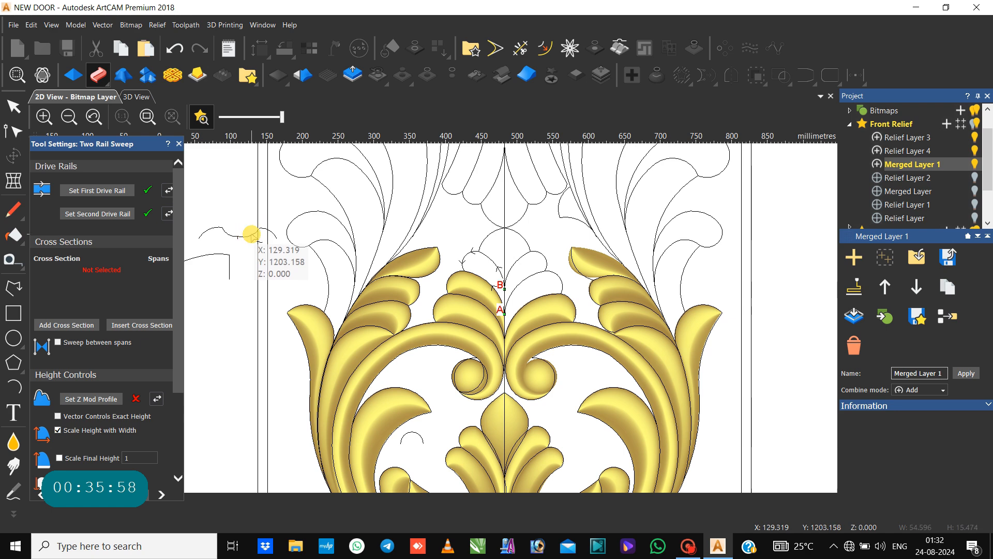
left_click(85, 325)
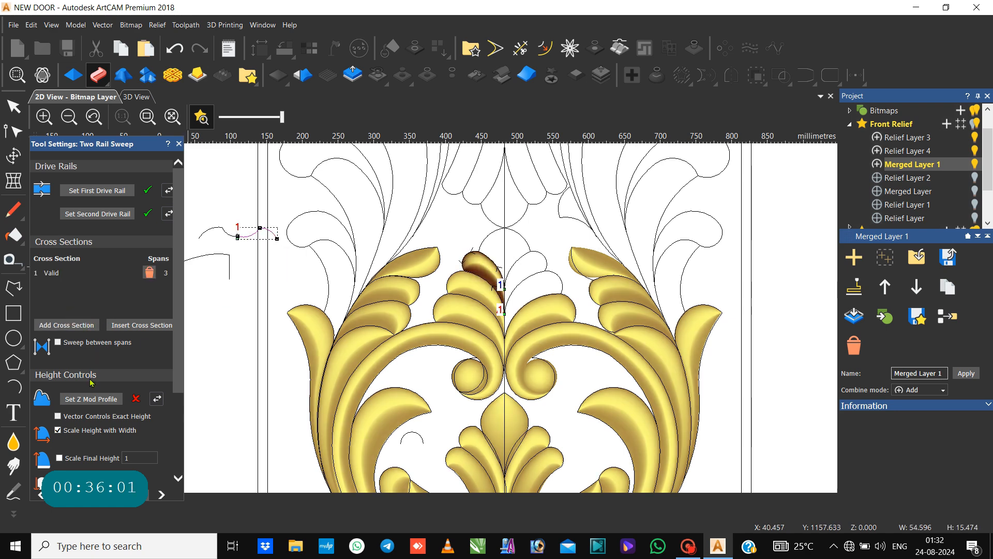
scroll(90, 382, "down", 3)
left_click(55, 435)
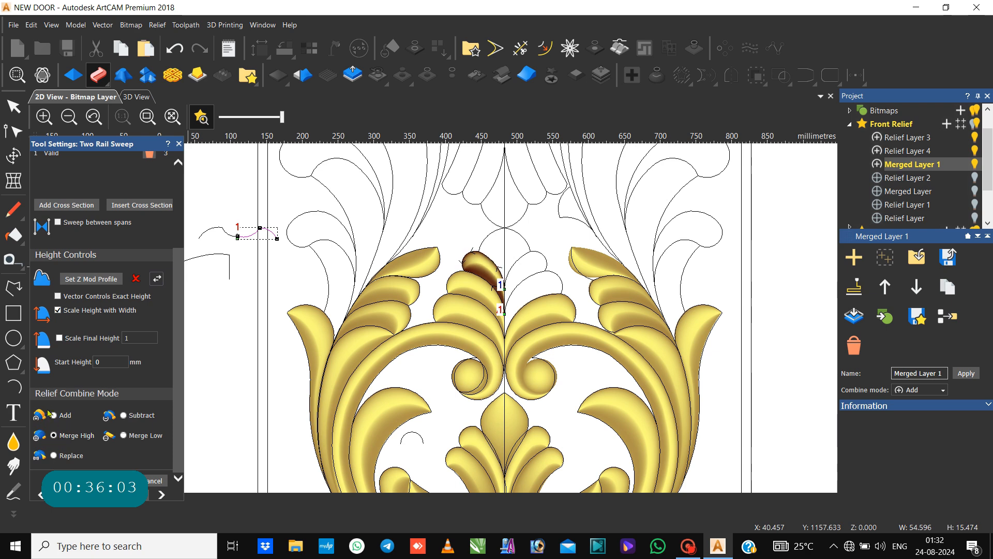
left_click(59, 338)
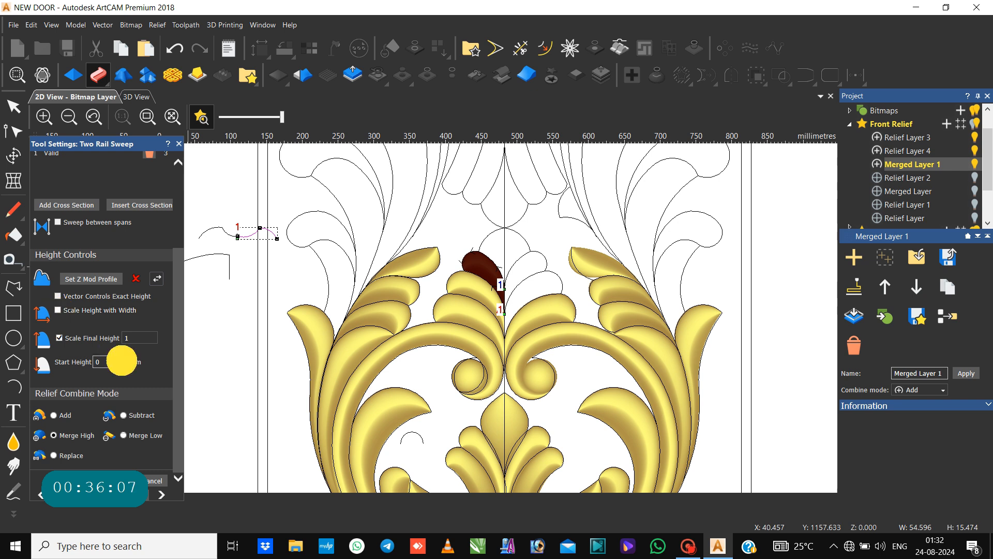
type("6")
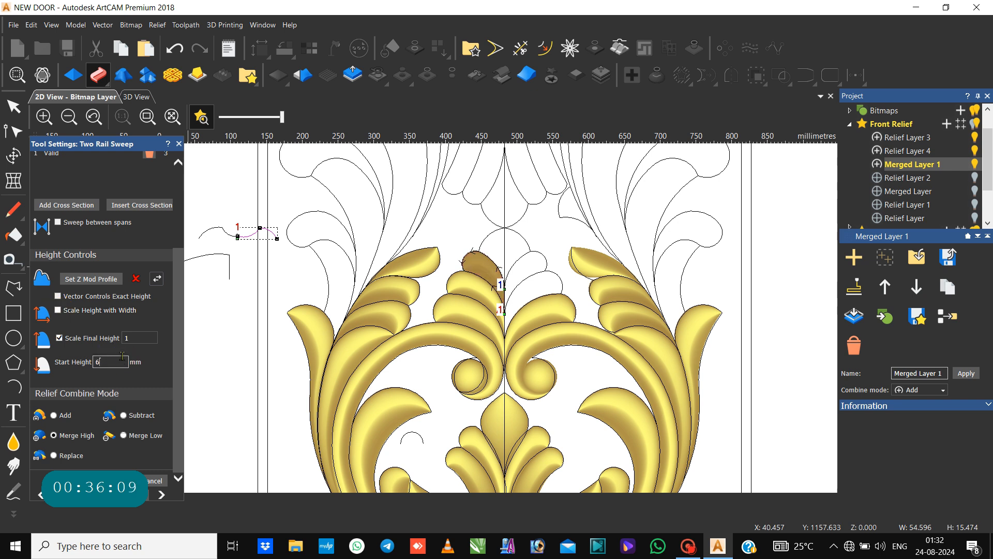
double_click(135, 339)
type("6")
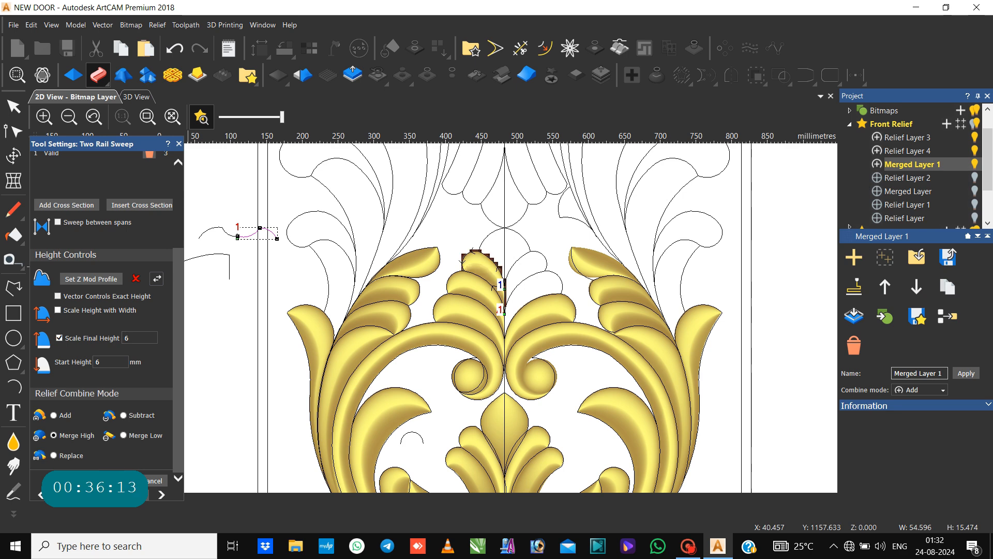
left_click(150, 481)
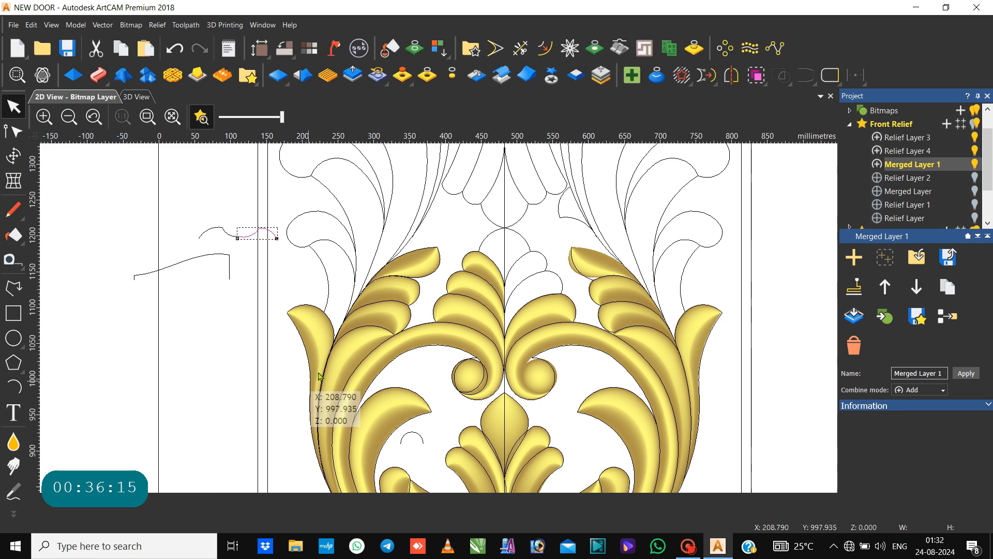
Mirror the relief left over right and save the model.
left_click(474, 76)
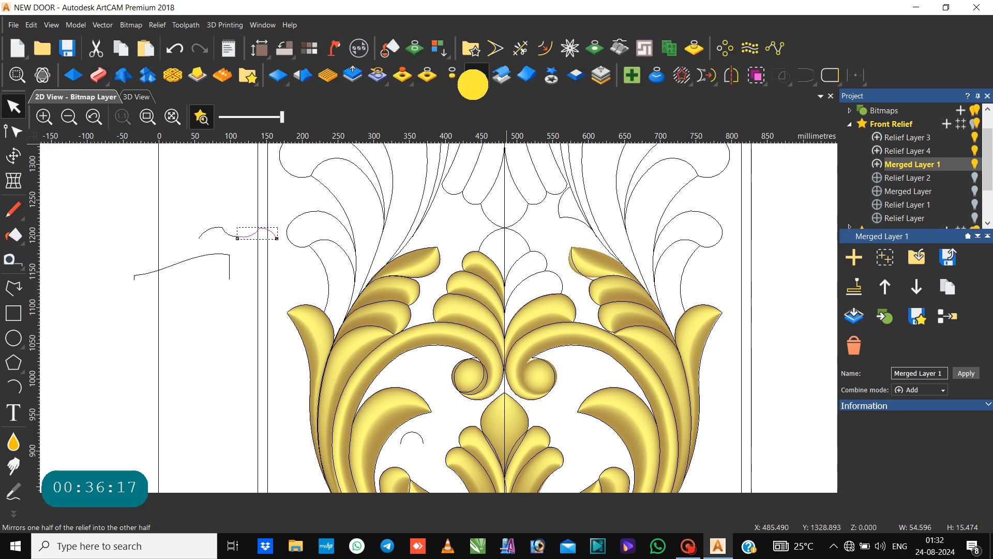
left_click(754, 161)
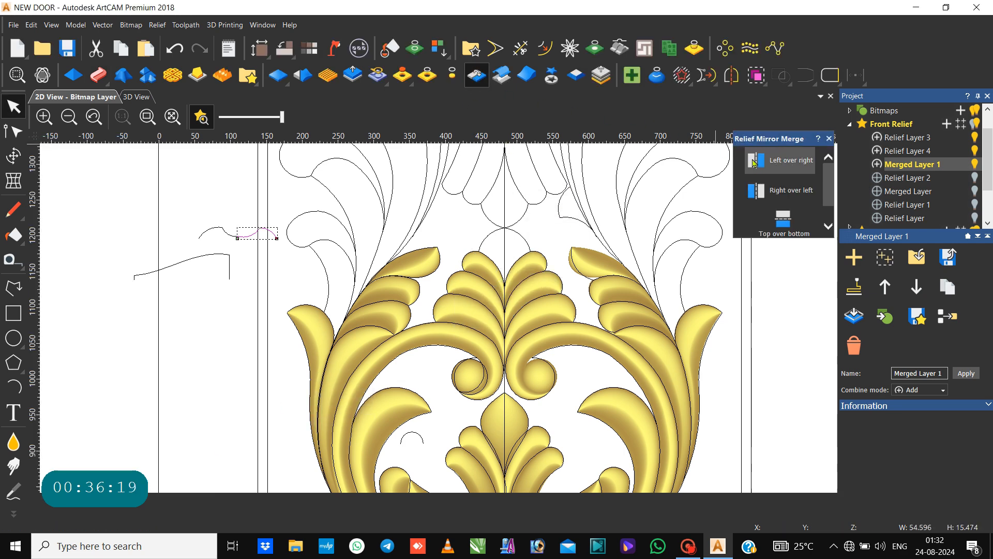
key("ctrl+s")
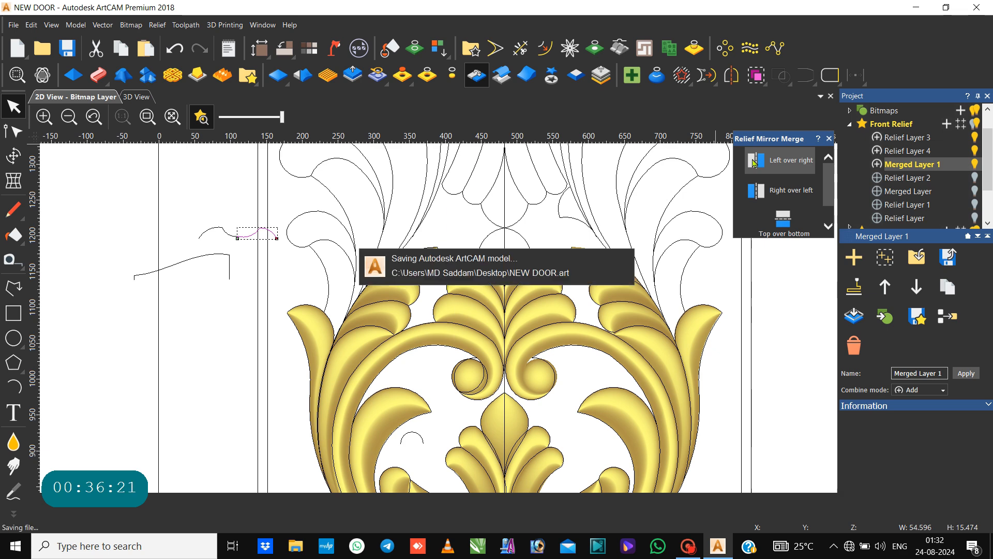
left_click(829, 140)
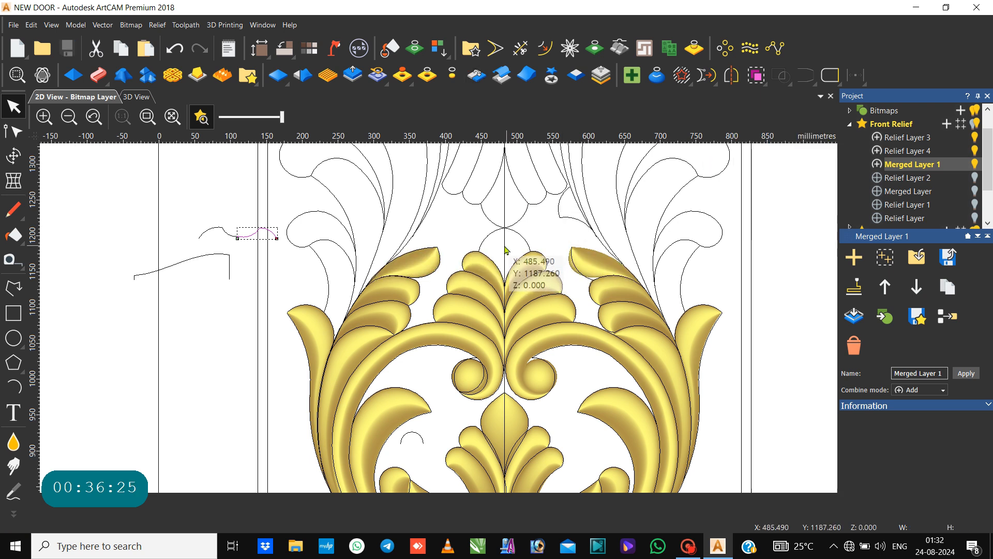
Split the left half of the small arch above the uppermost petals from the joined bud outline at the centre line node.
left_click(481, 248)
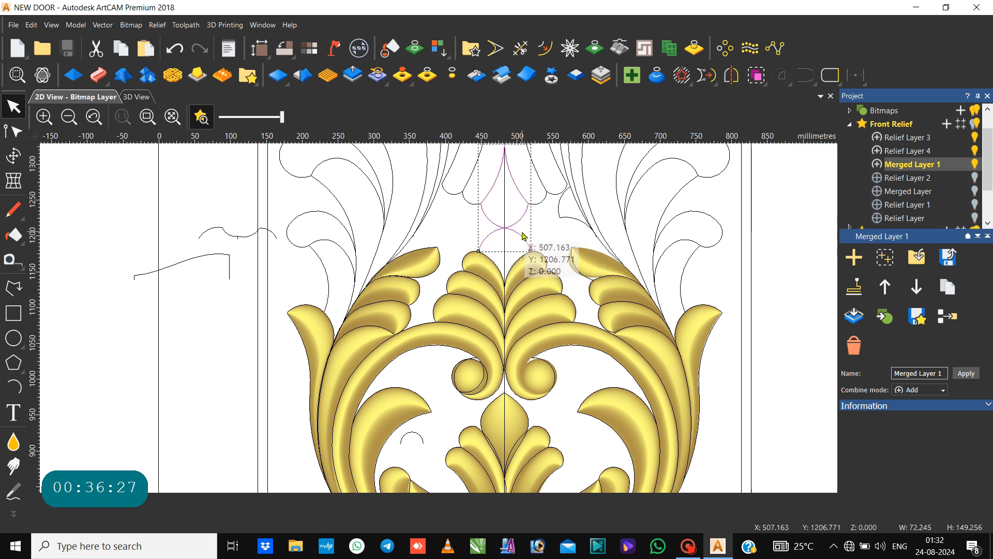
scroll(522, 236, "up", 2)
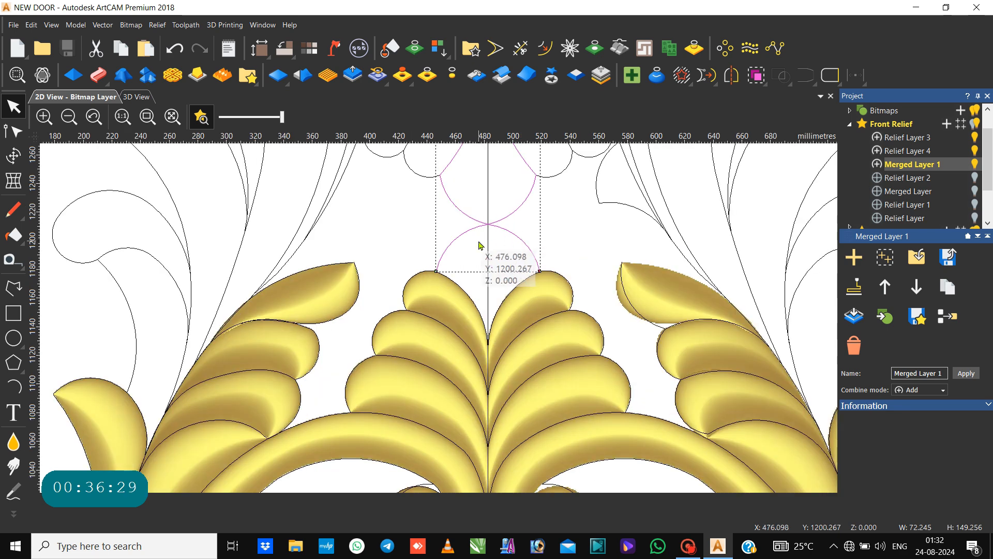
key("n")
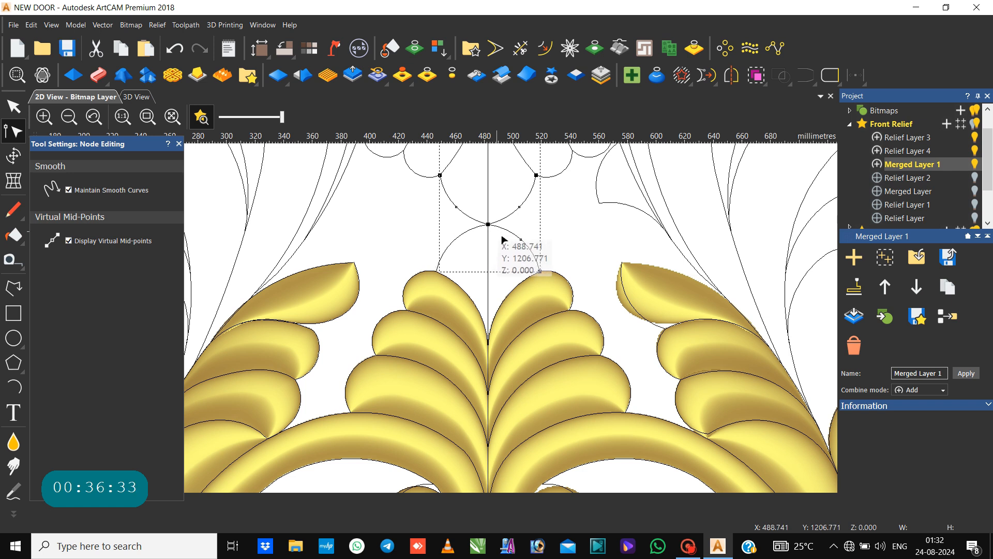
left_click(508, 243)
left_click(507, 229)
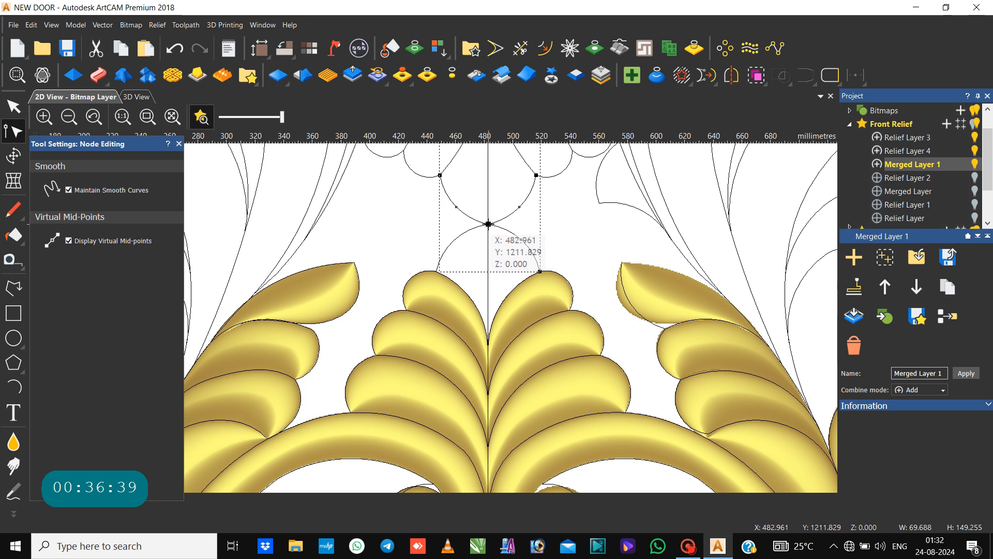
left_click(531, 211)
scroll(541, 207, "down", 2)
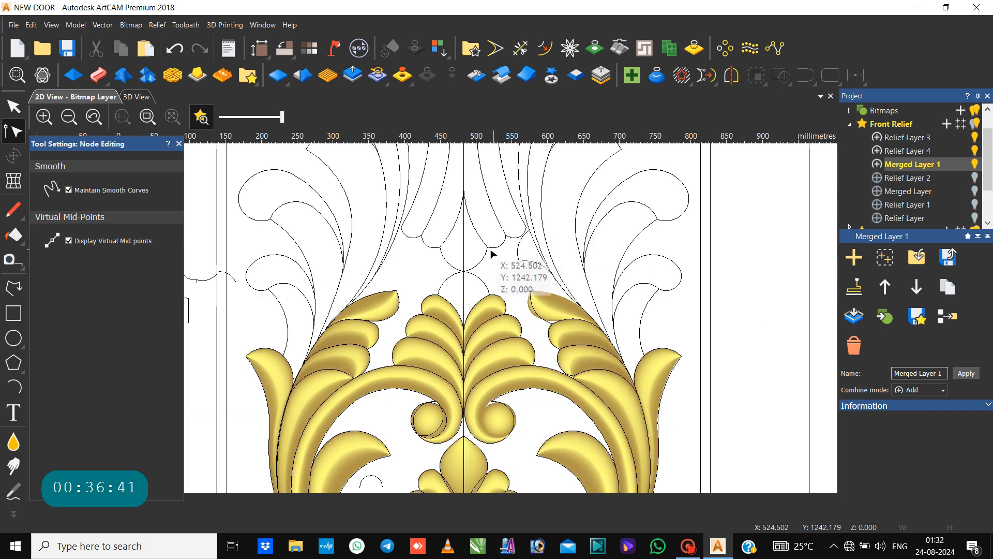
left_click(479, 268)
left_click(449, 280)
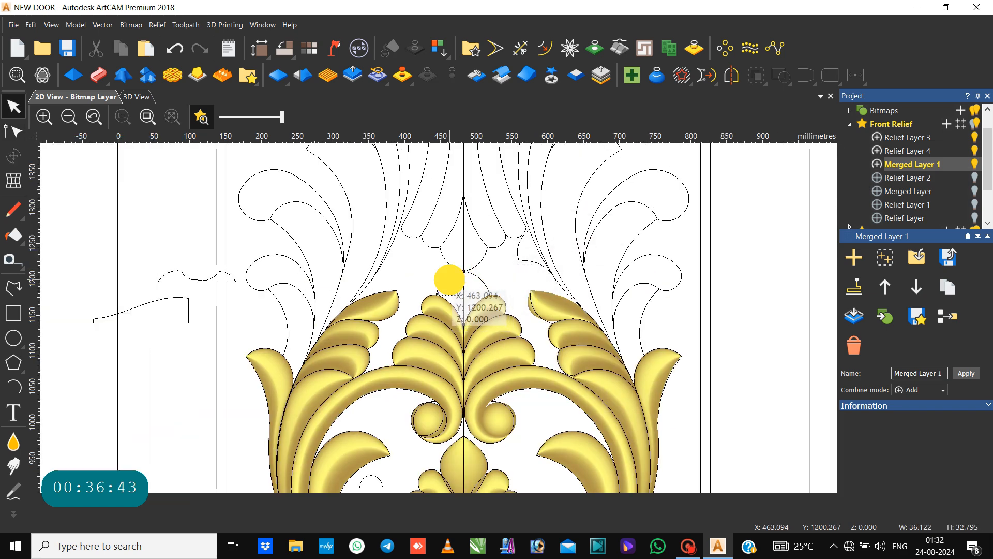
Try to split the remaining bud and right arch outline at the centre line node.
left_click(477, 279)
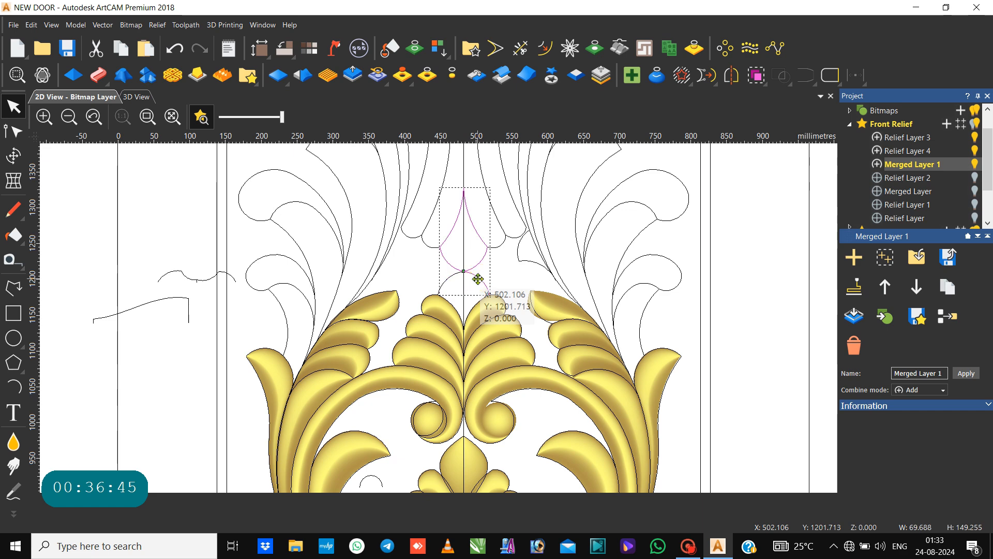
left_click(478, 280)
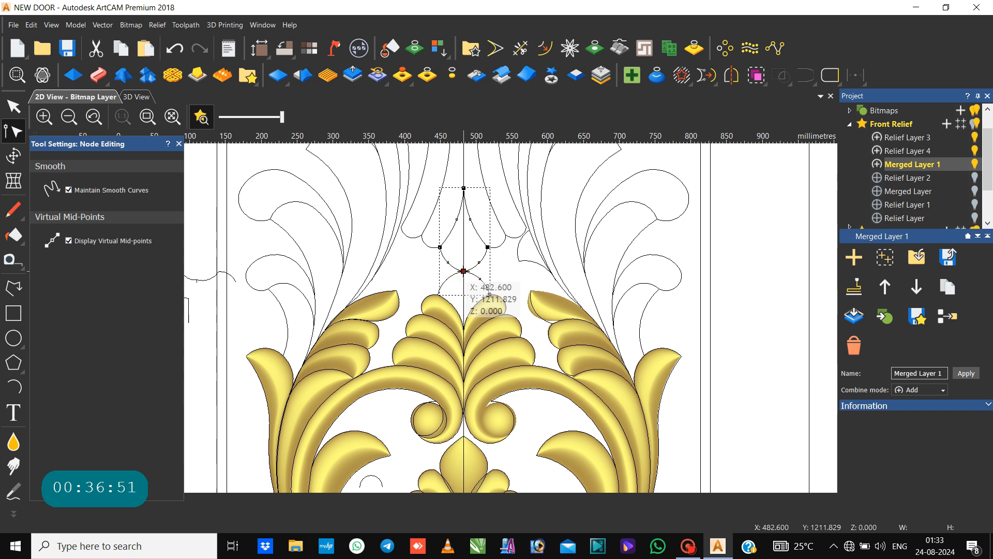
left_click(486, 266)
key("n")
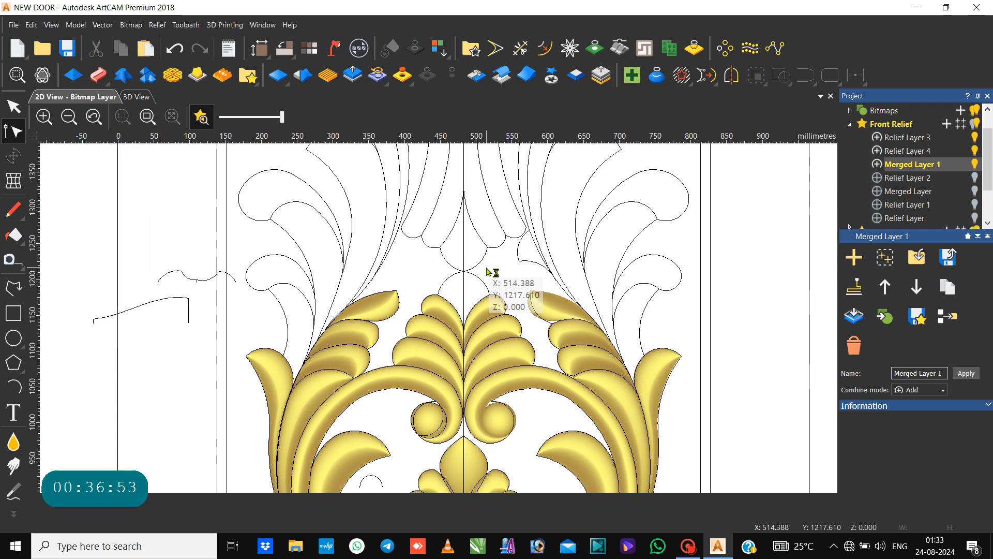
Split the right half of the small arch from the bud outline at their shared centre line node.
left_click(482, 282)
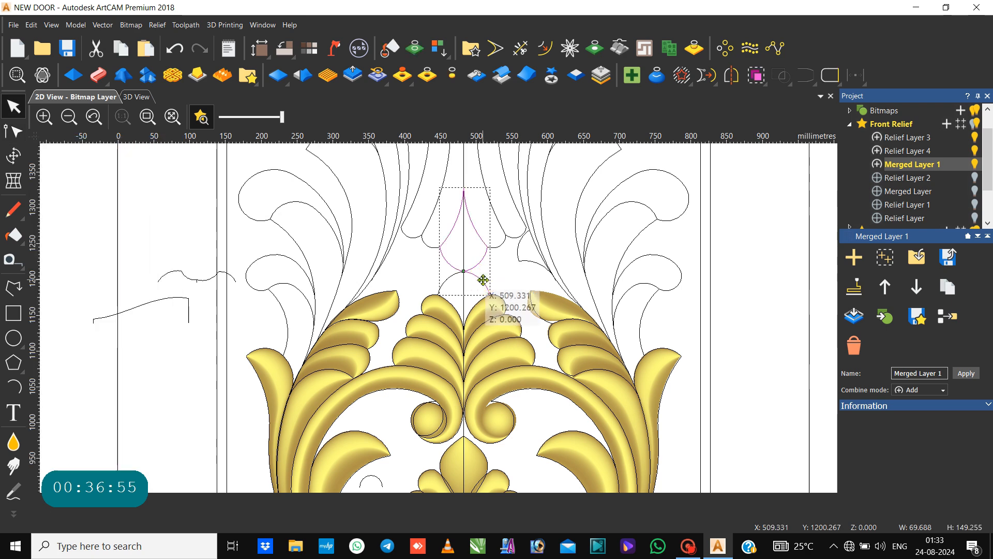
scroll(473, 281, "up", 3)
scroll(456, 254, "up", 2)
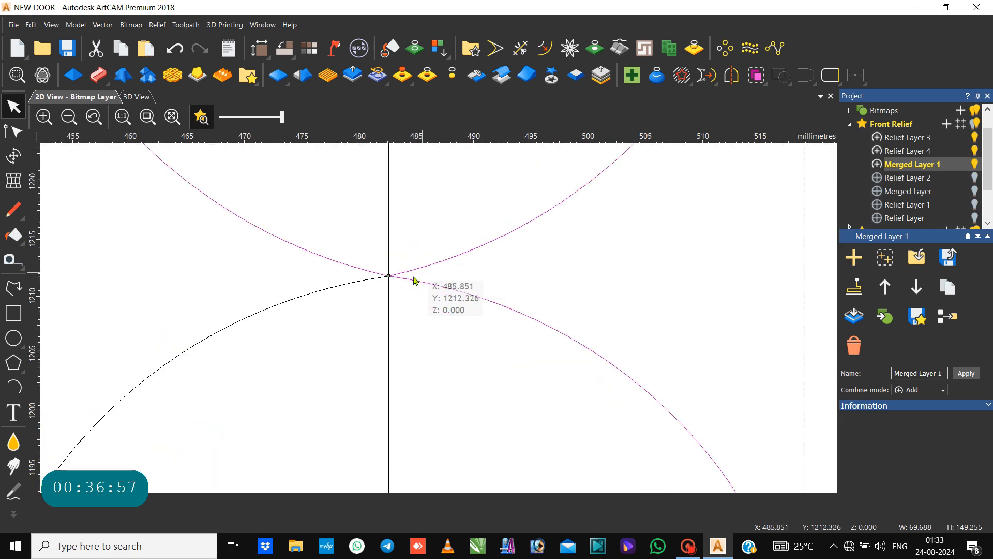
key("n")
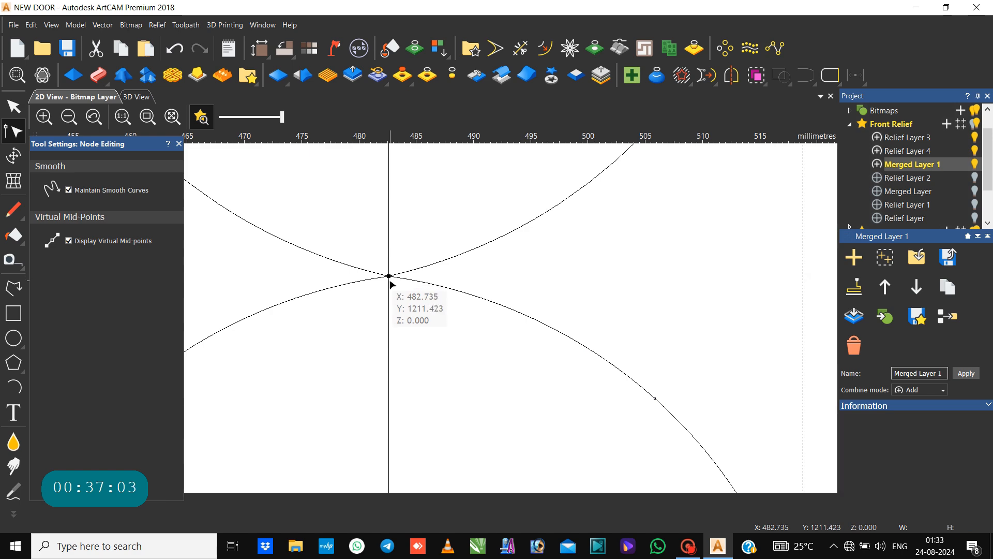
left_click(415, 298)
key("Escape")
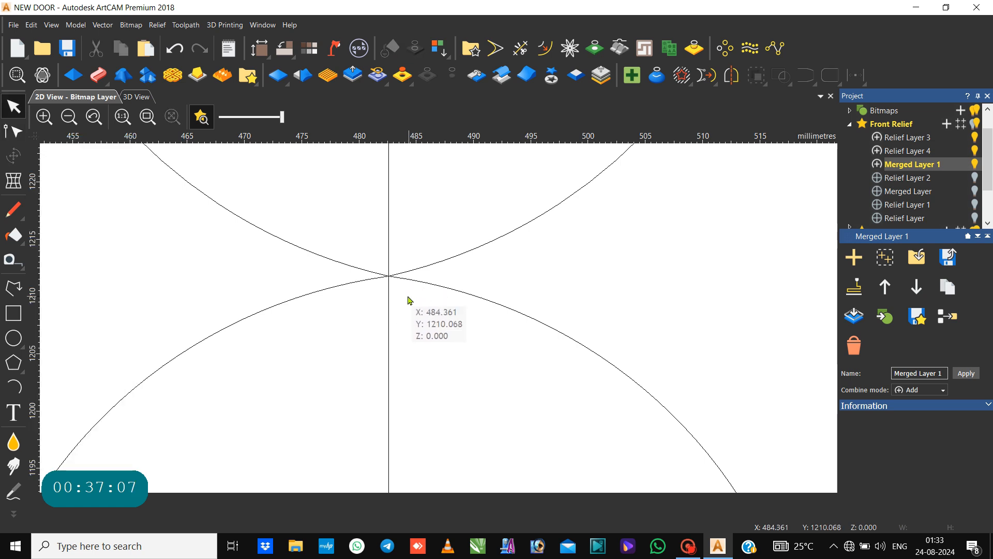
Remove the right half of the small arch from the joined bud outline, leaving the closed bud shape and the left half arch.
left_click(374, 278)
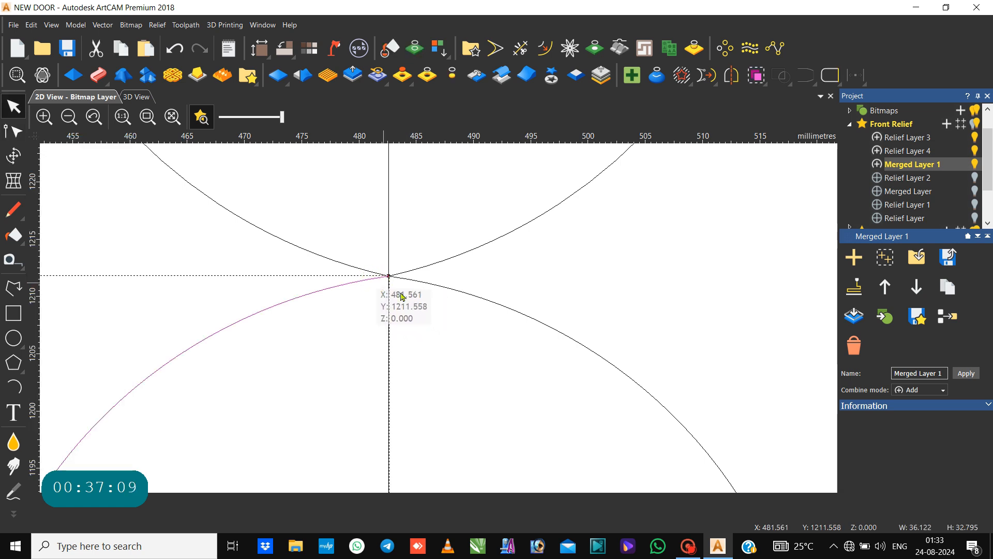
left_click(427, 282)
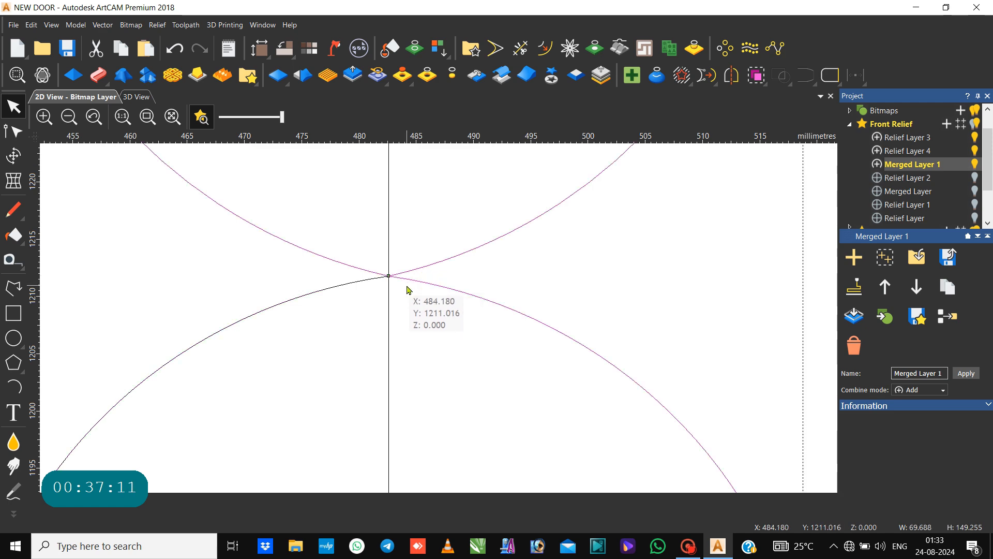
scroll(408, 290, "down", 3)
scroll(409, 289, "down", 2)
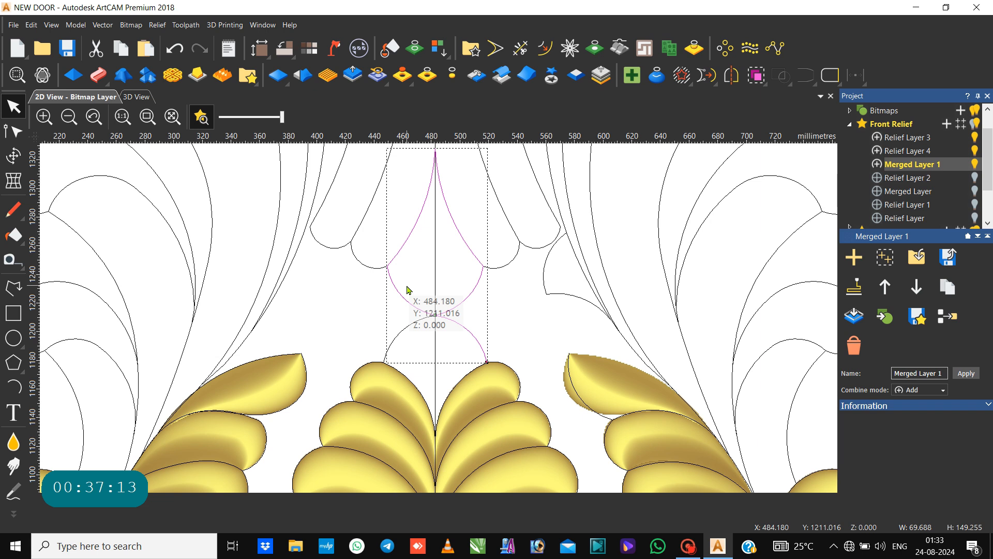
key("n")
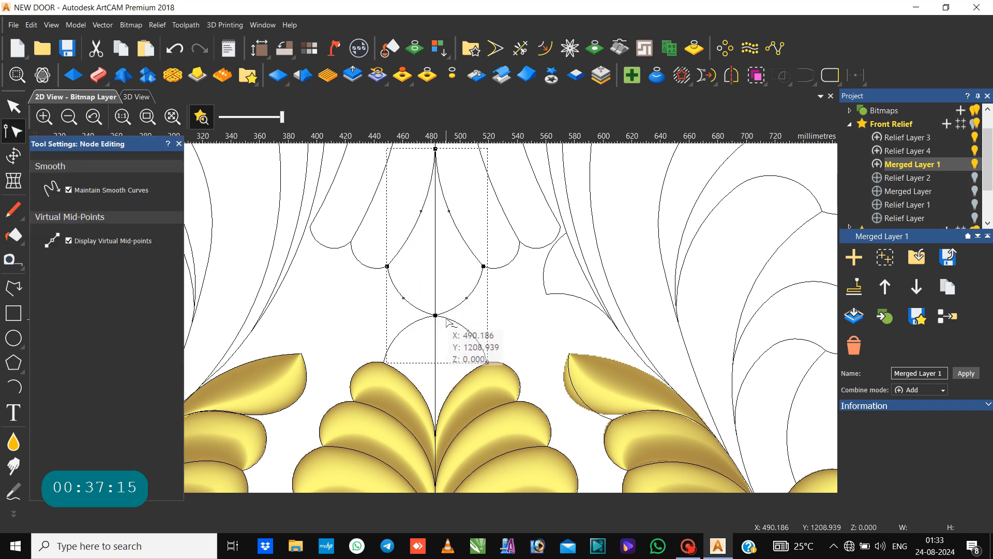
key("r")
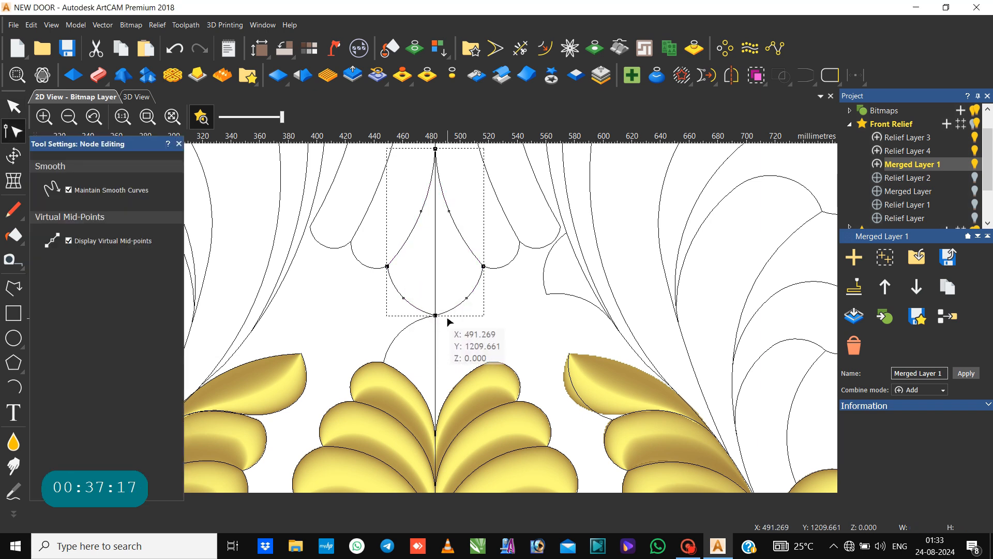
left_click(466, 300)
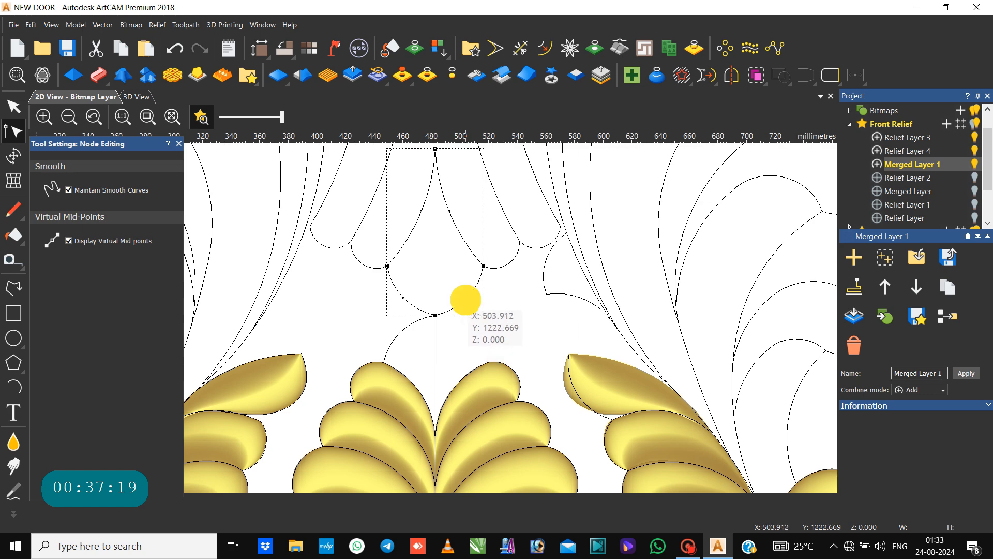
left_click(468, 340)
left_click(468, 338)
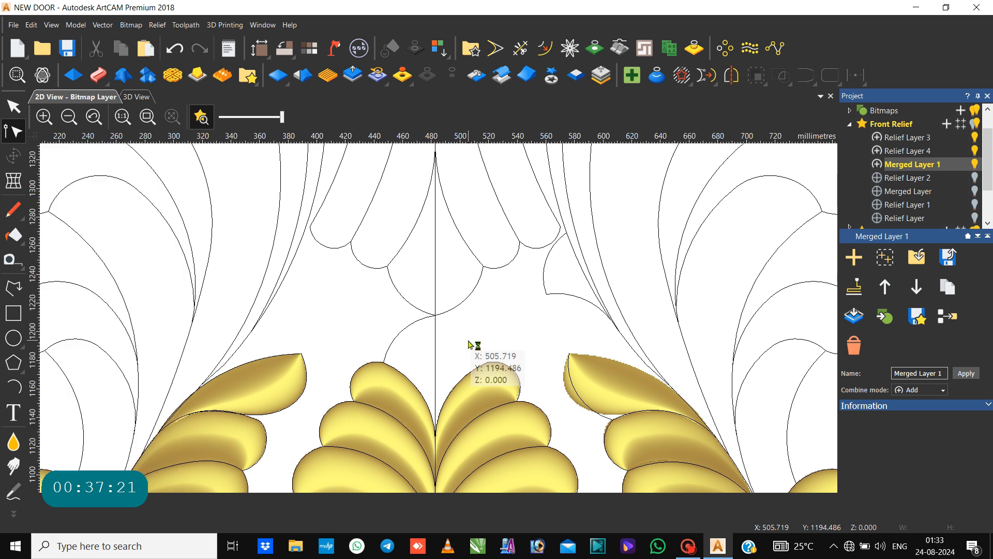
Mirror the left half of the small arch horizontally across the model to form its right half.
left_click(396, 334)
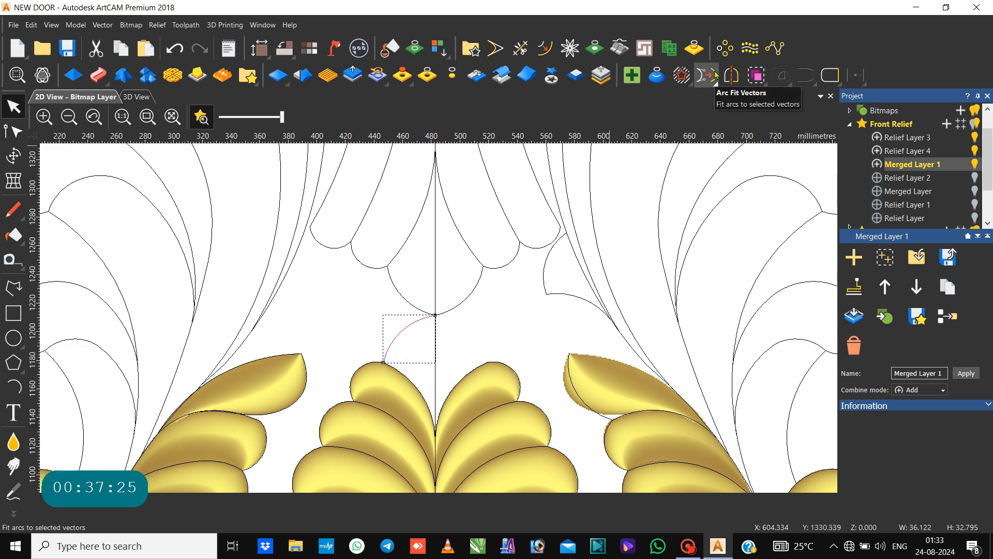
left_click(731, 75)
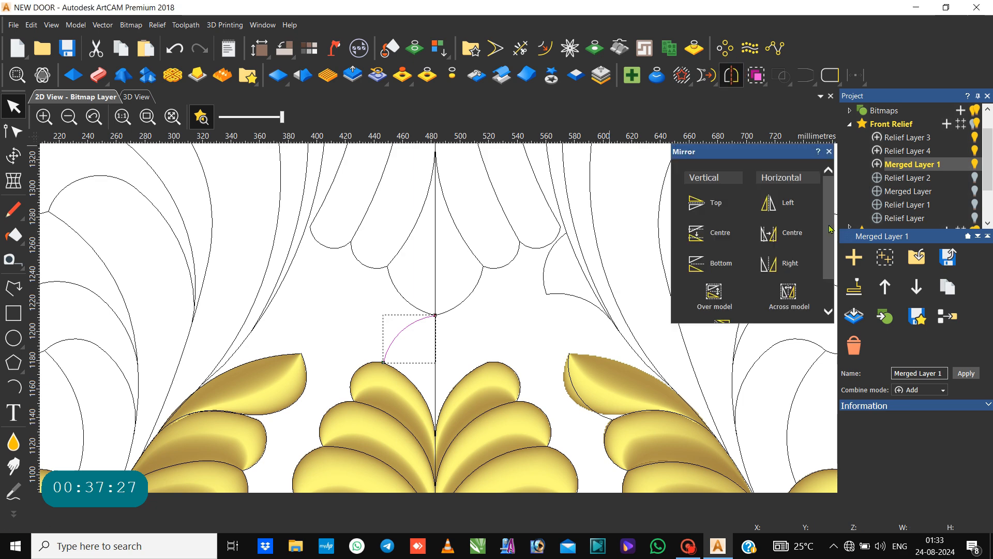
left_click(788, 292)
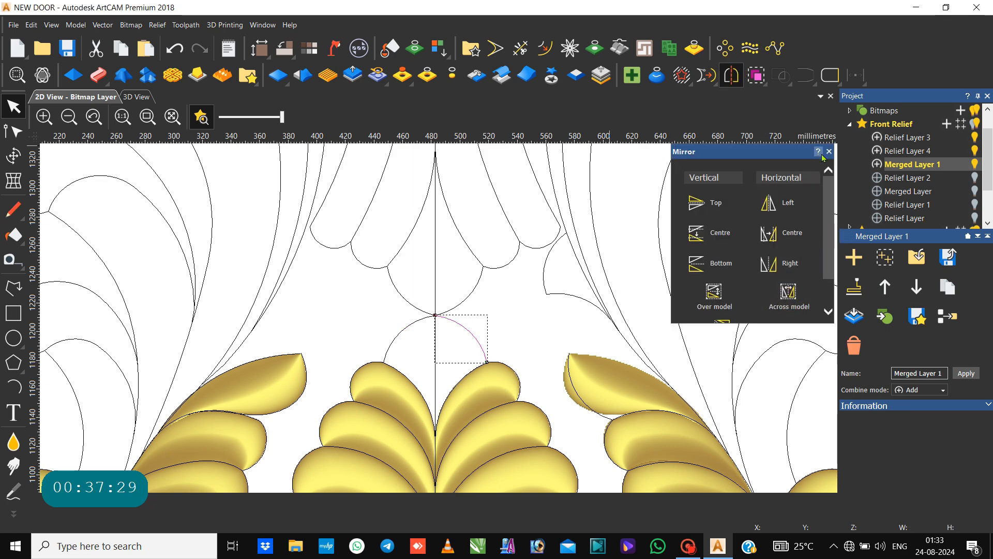
left_click(829, 151)
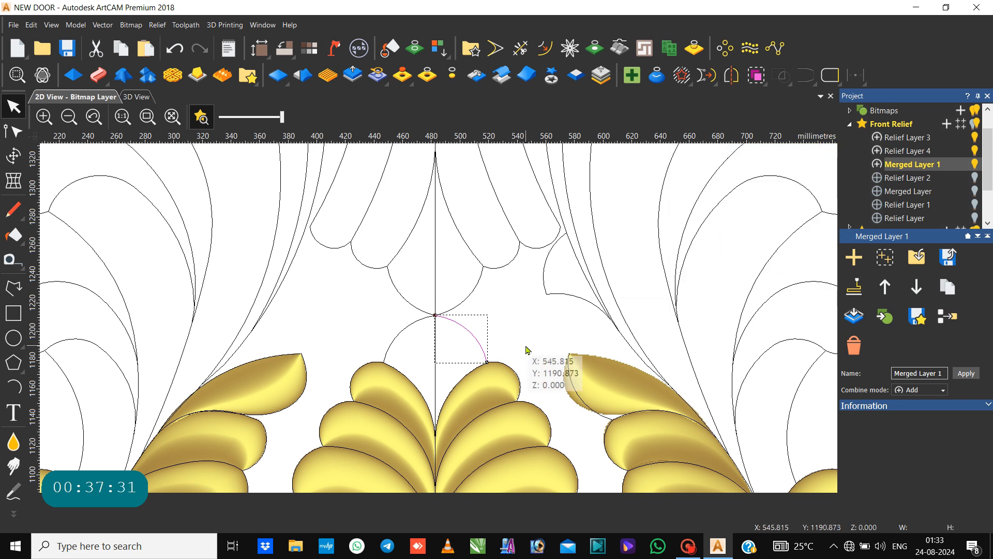
Set up a two rail sweep between the right and left arch halves, using the small arc profile inside the left scroll as cross section.
left_click(408, 325, "shift")
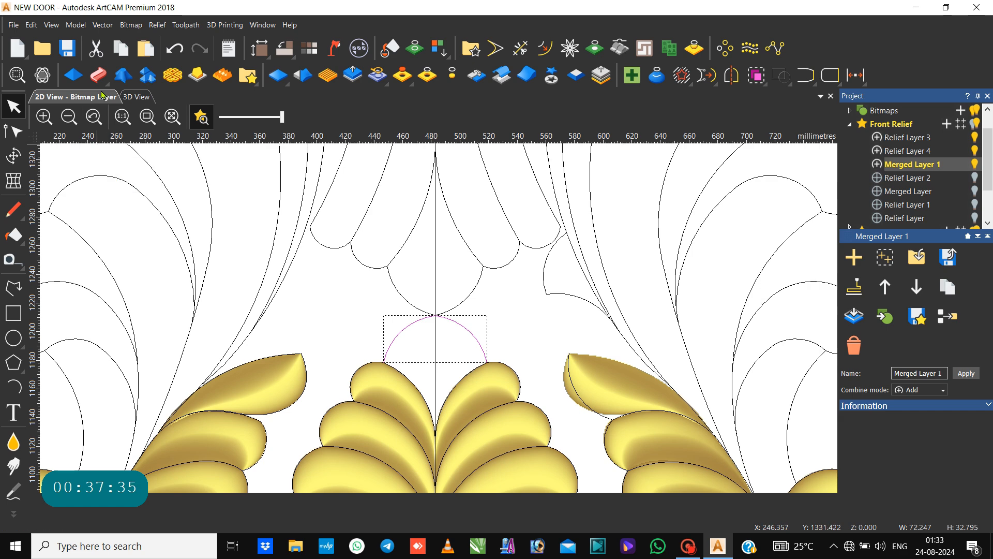
left_click(98, 74)
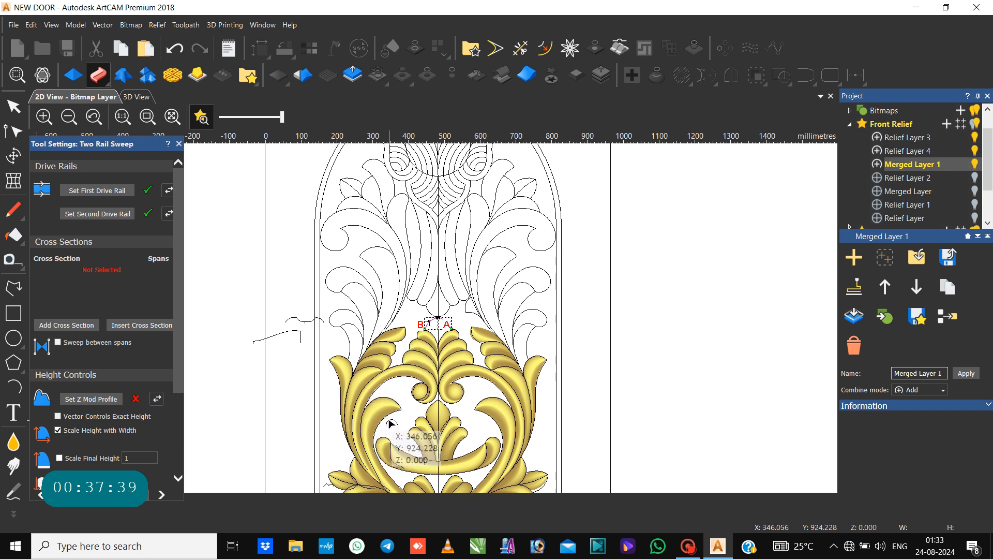
left_click(391, 422)
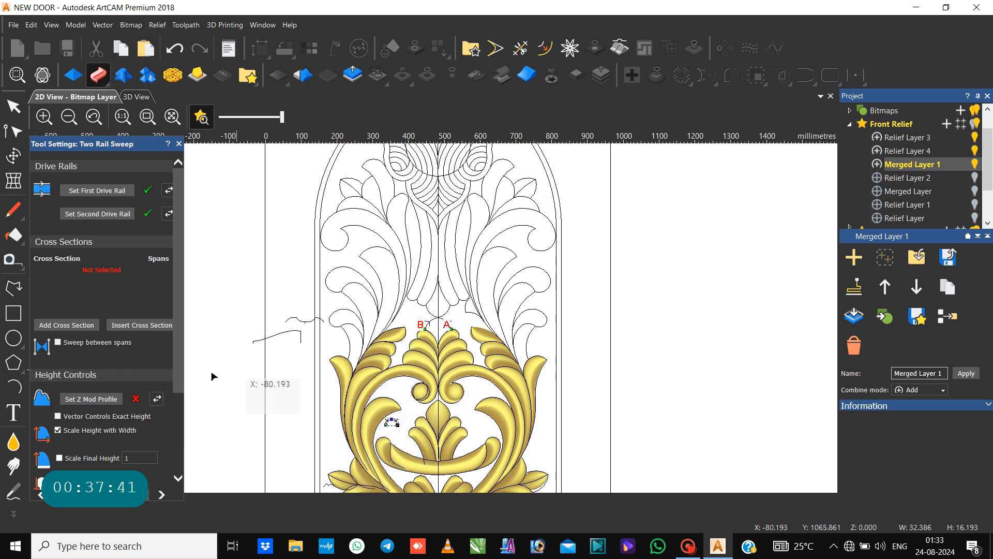
left_click(70, 325)
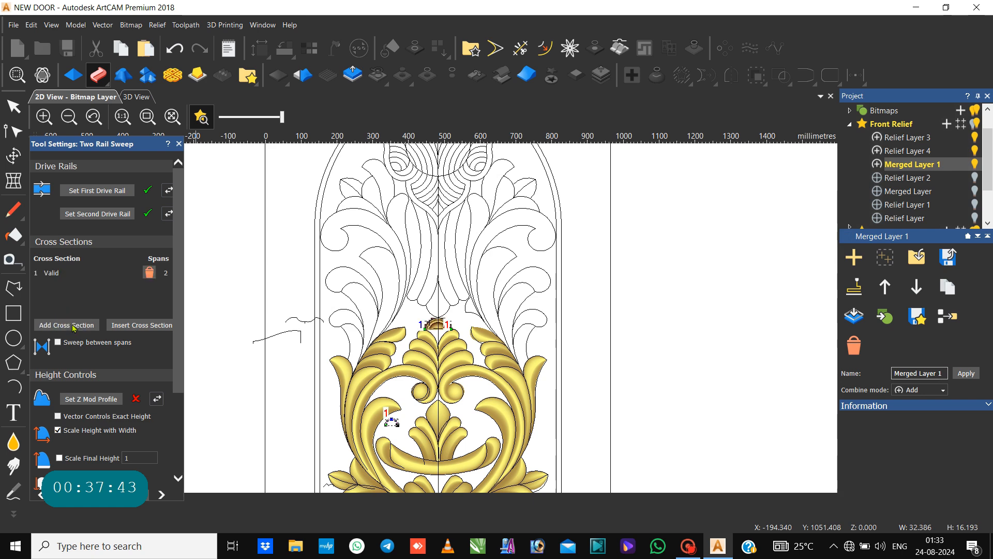
Set the sweep to Merge High without scaling height with width, with a scaled final height of 6 and a start height of 6 mm.
scroll(107, 387, "down", 3)
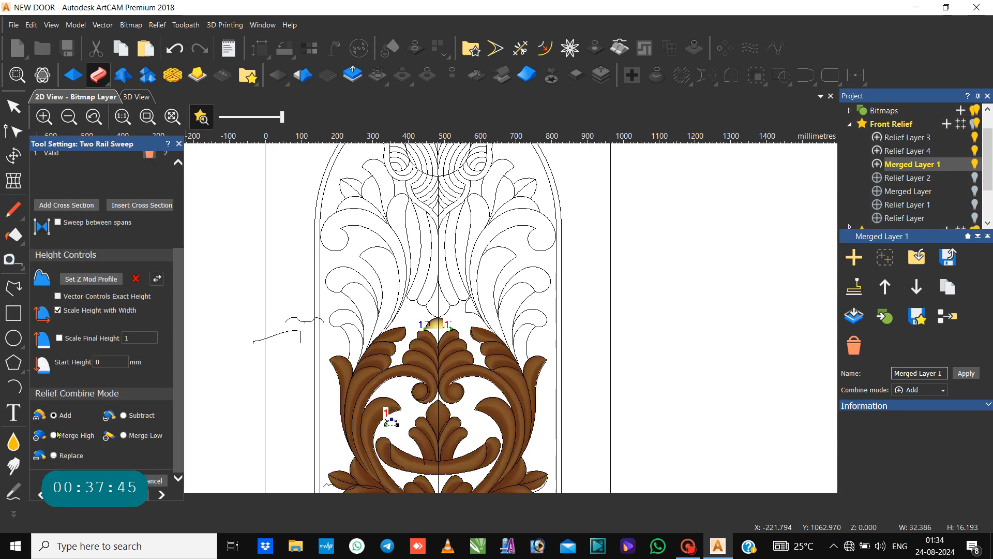
left_click(53, 435)
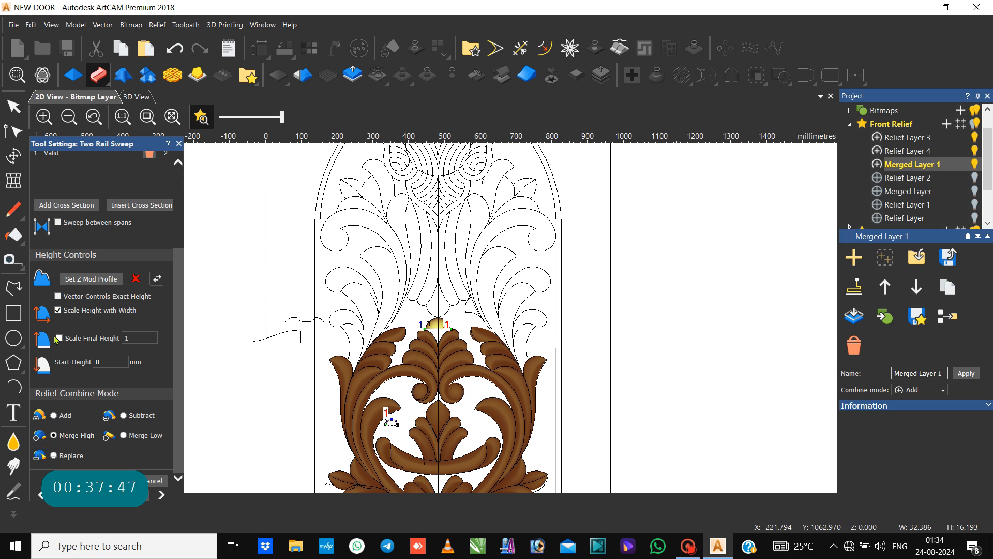
left_click(58, 310)
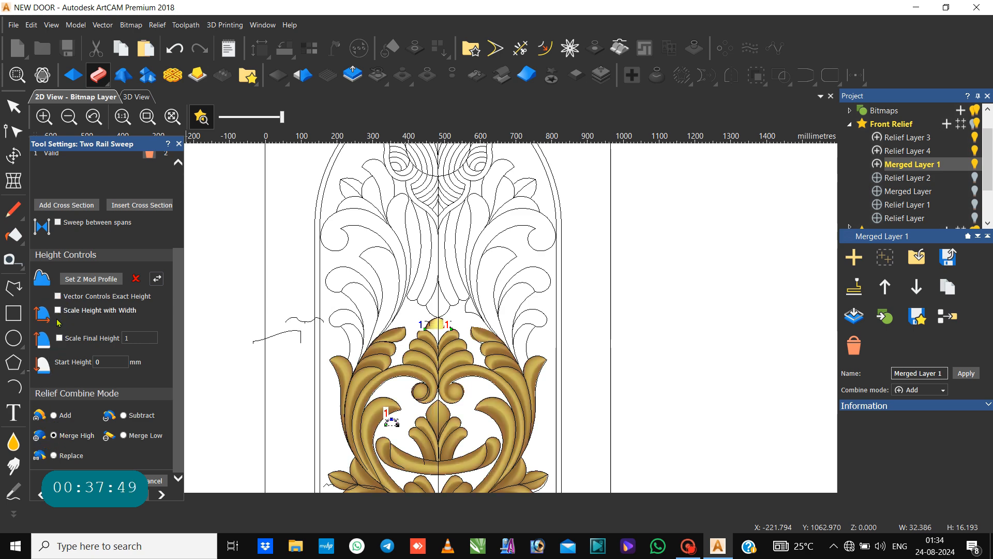
left_click(60, 339)
left_click(131, 338)
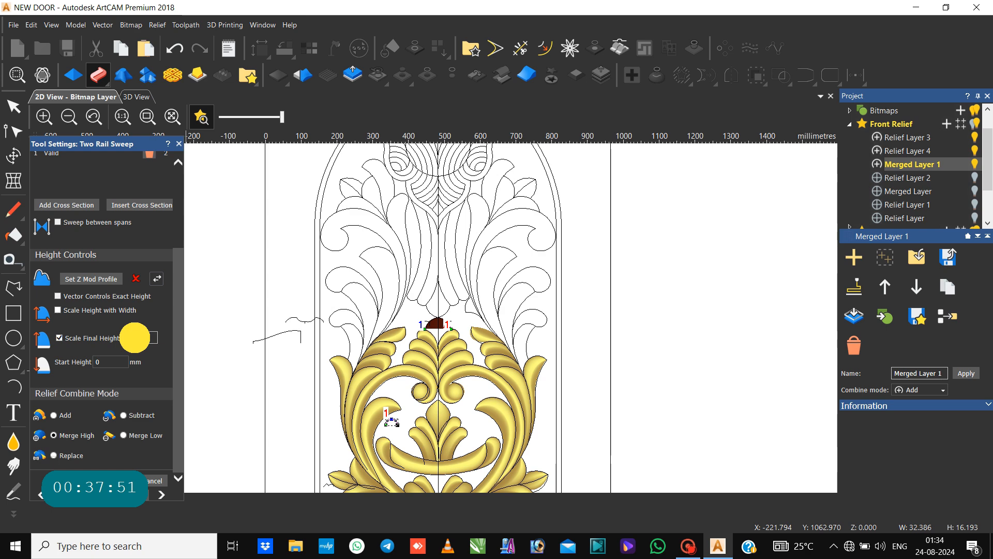
left_click(106, 363)
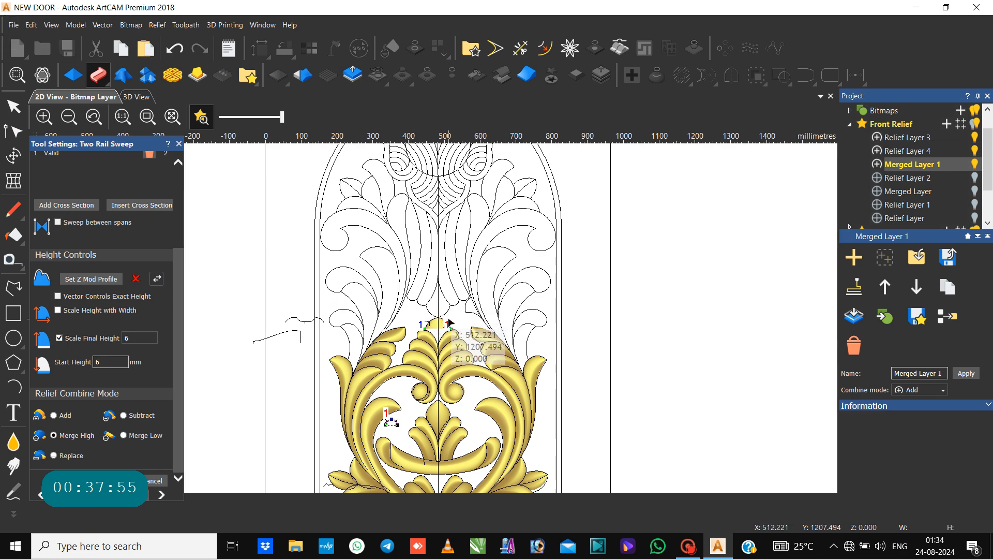
Stretch the left arch rail's lower end node down to the centre line where the two uppermost petals meet.
scroll(446, 338, "up", 4)
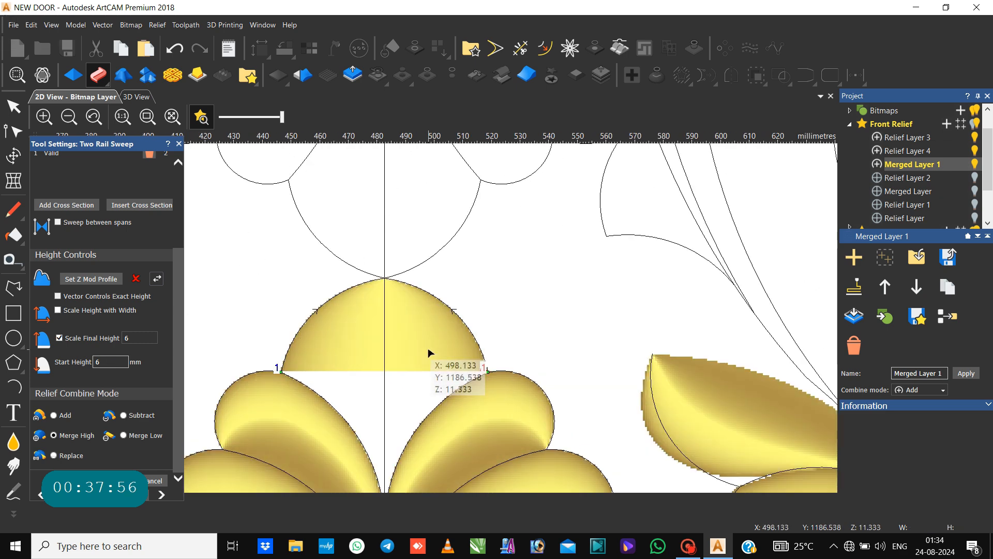
left_click(300, 332)
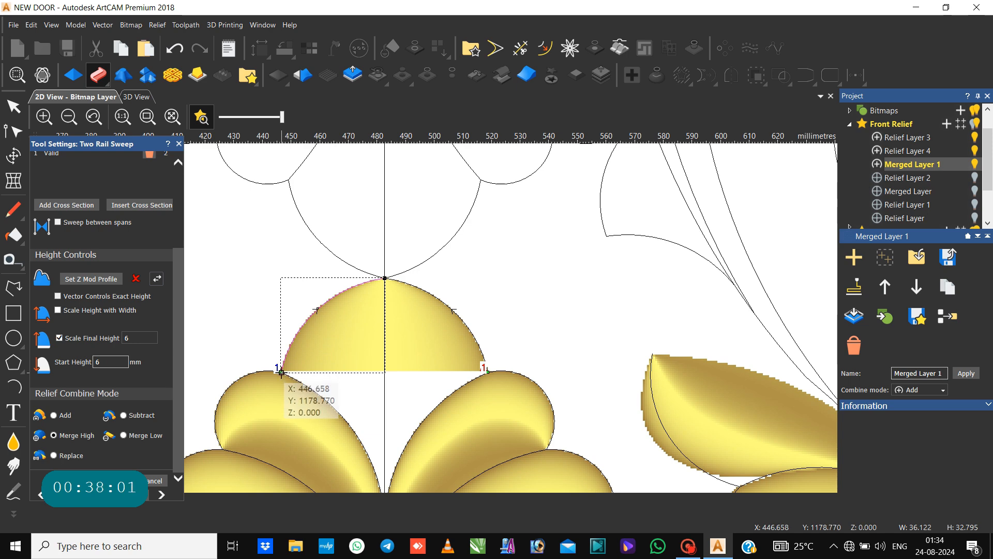
mouse_move(282, 372)
left_mouse_down()
mouse_move(381, 457)
mouse_move(379, 491)
left_mouse_up()
scroll(378, 490, "down", 2)
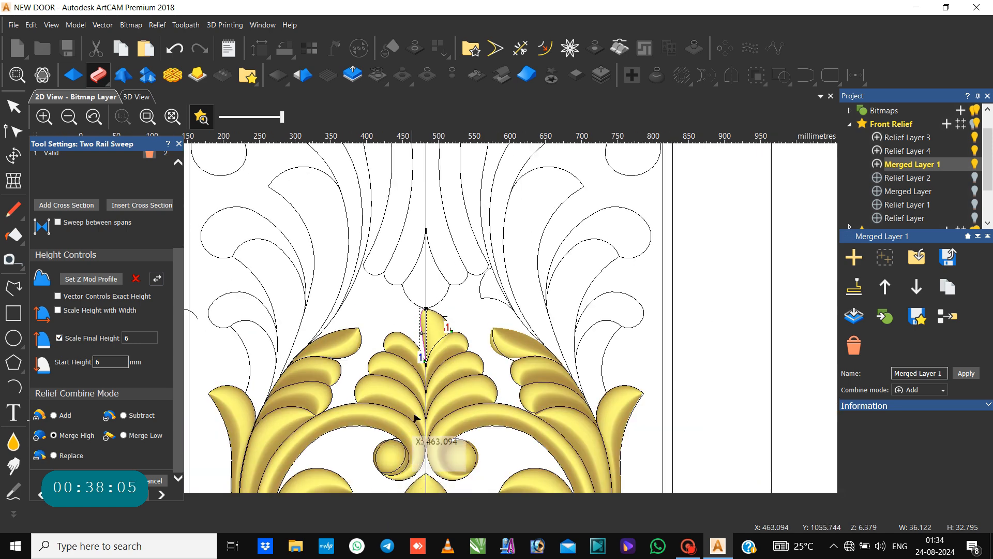
scroll(421, 369, "up", 2)
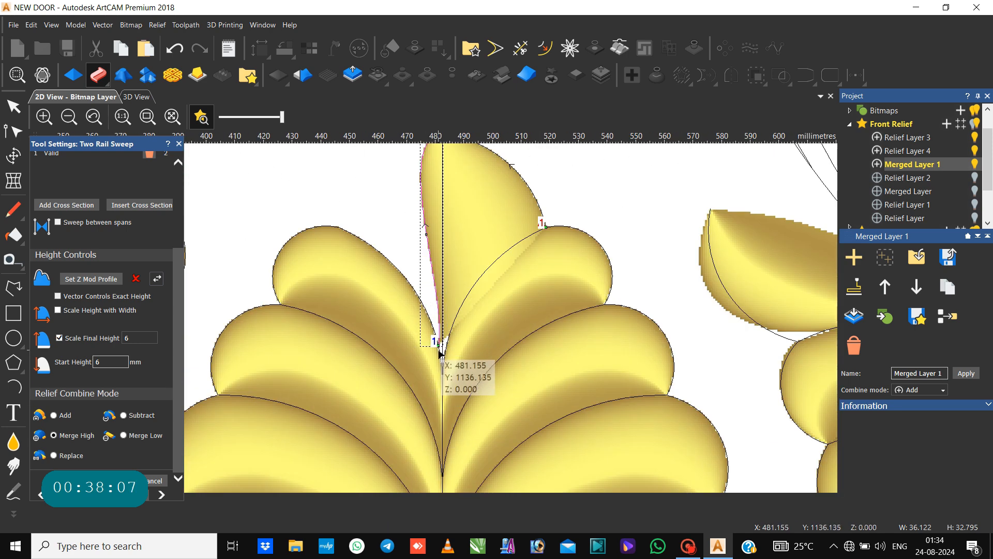
left_click_drag(439, 344, 441, 356)
Bend the stretched left rail outward over the upper left petal using its lower curve handle.
left_click(427, 233)
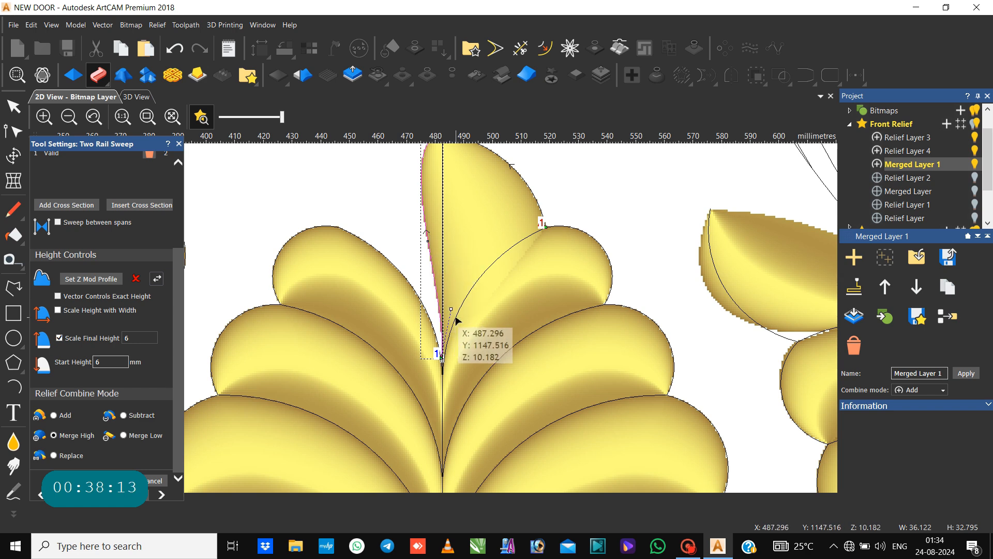
left_click_drag(451, 310, 323, 232)
scroll(442, 326, "down", 5)
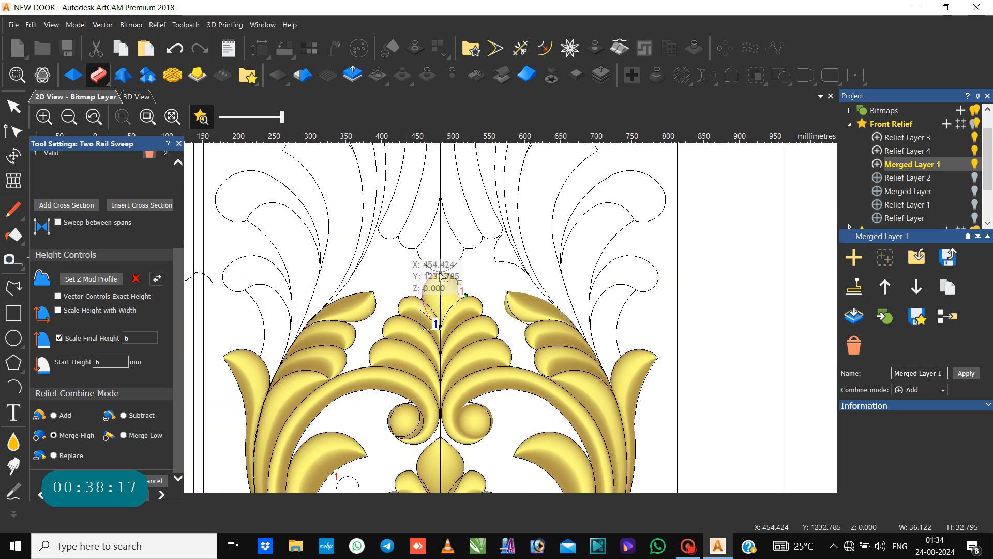
scroll(448, 299, "up", 5)
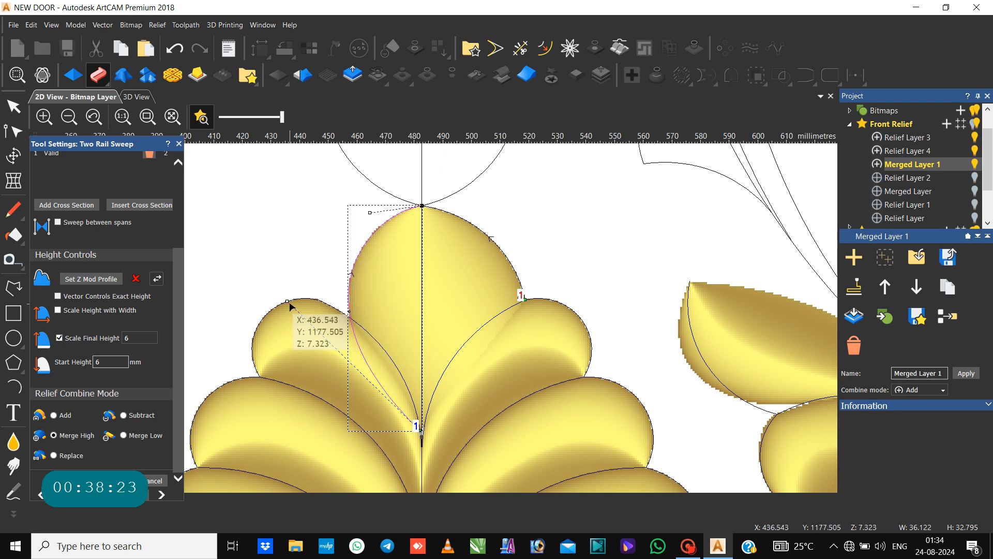
Add a node at the left rail's widest point and shape both spans to follow the original arch and the upper left petal's inner edge.
left_click(349, 312)
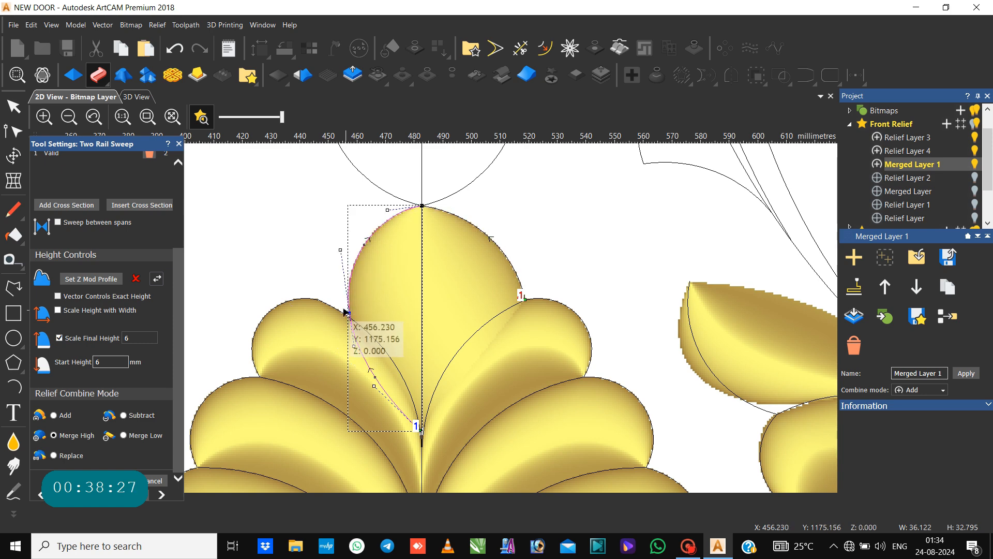
left_click_drag(351, 313, 317, 306)
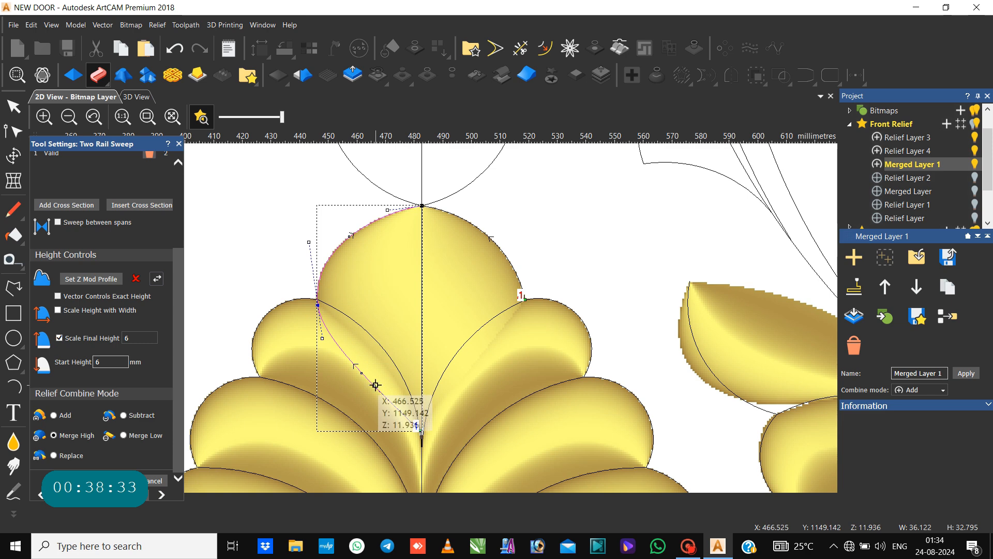
left_click_drag(375, 385, 391, 341)
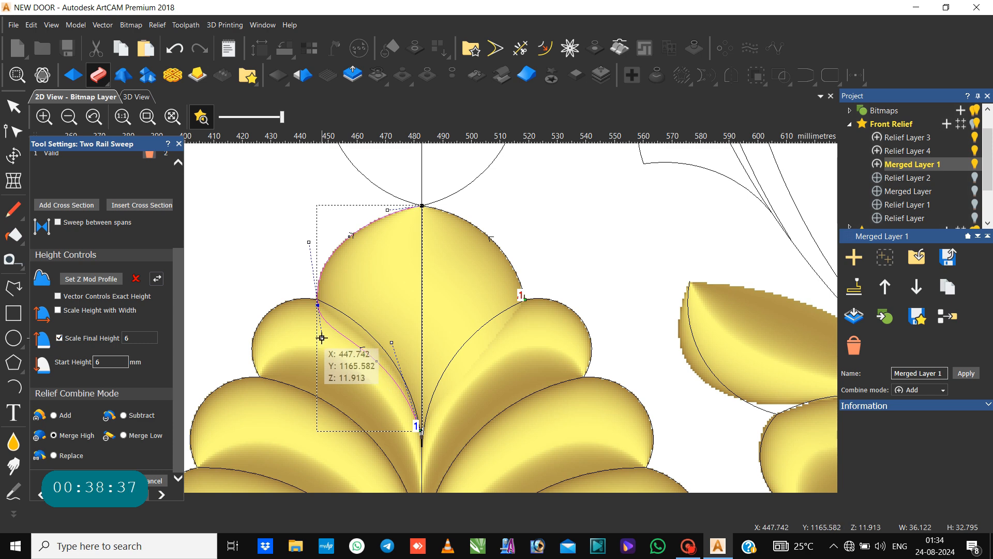
left_click_drag(322, 338, 319, 317)
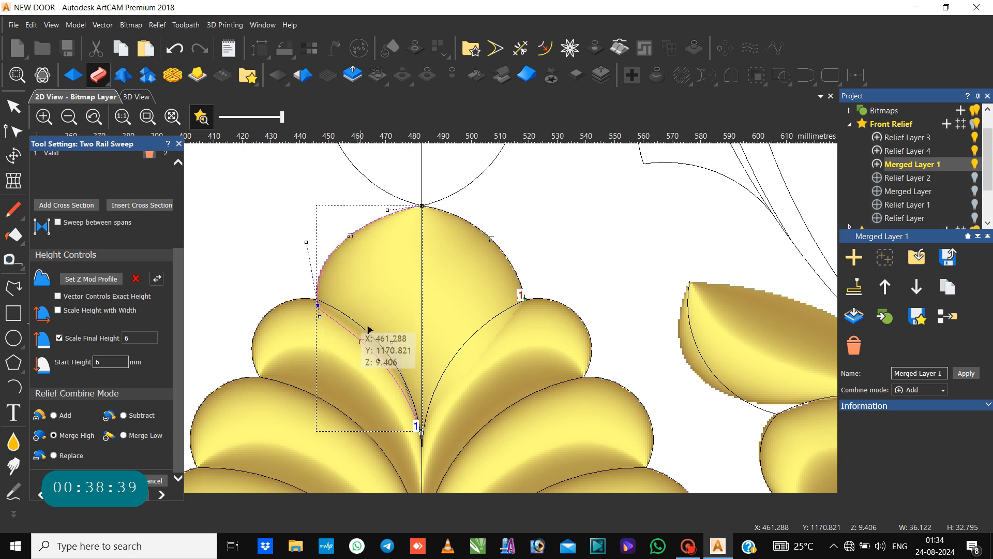
left_click_drag(392, 342, 403, 328)
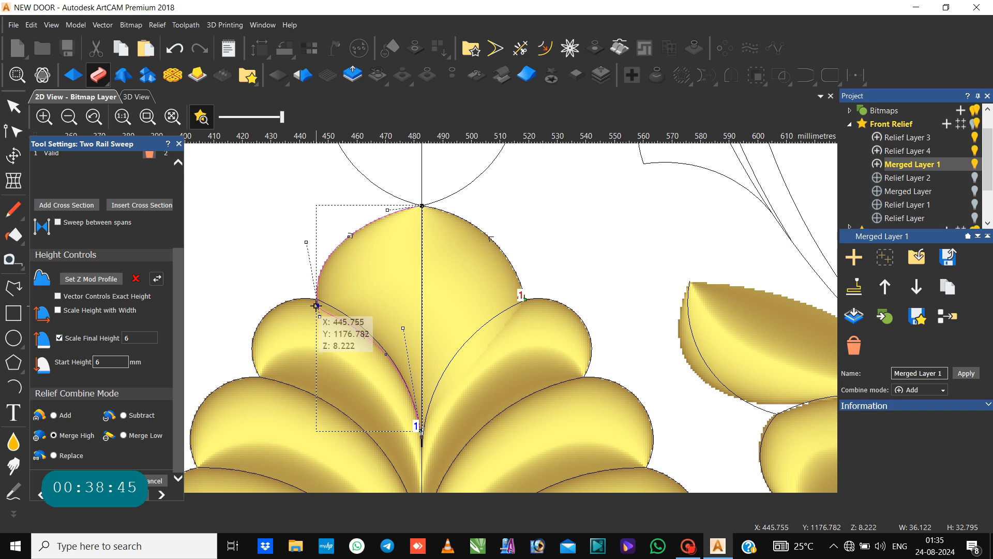
left_click_drag(316, 306, 323, 305)
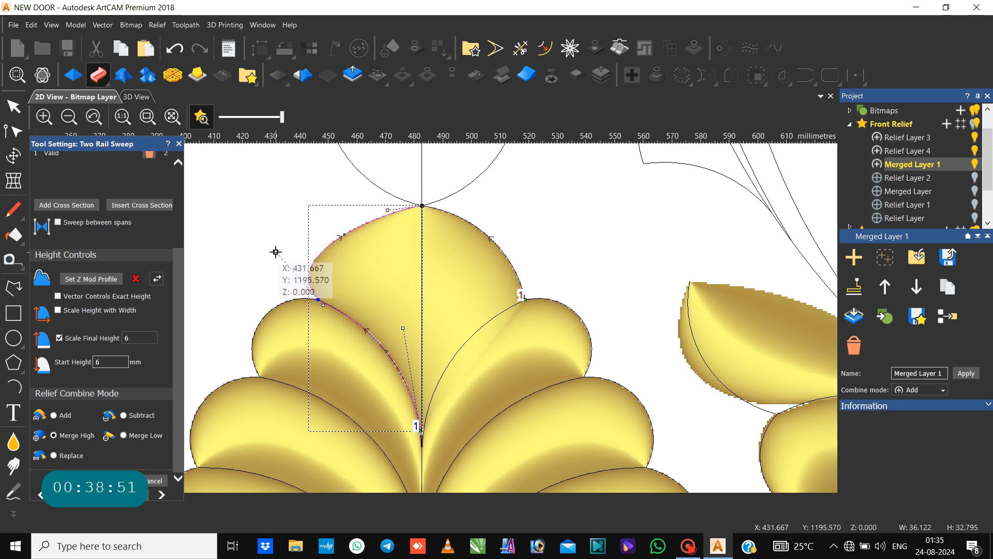
left_click_drag(276, 251, 311, 251)
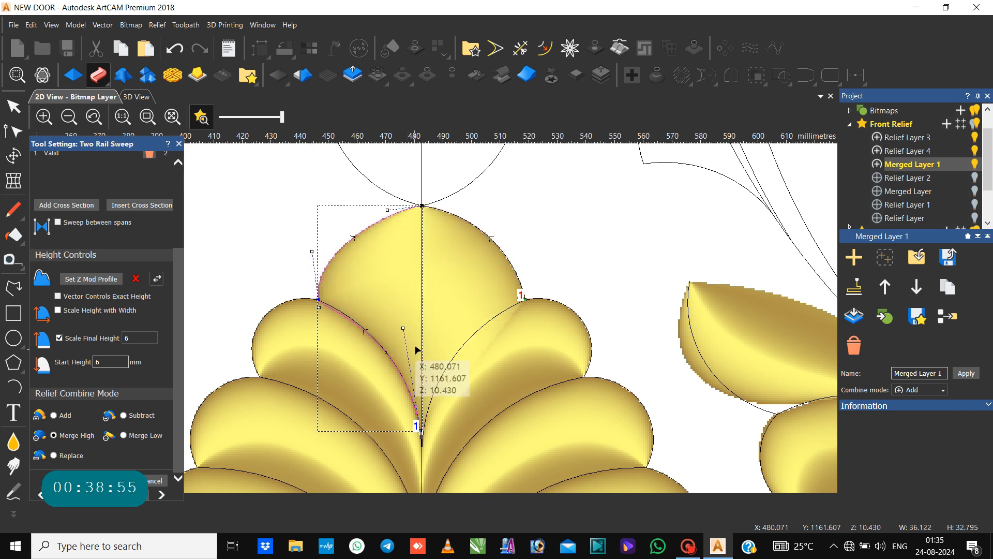
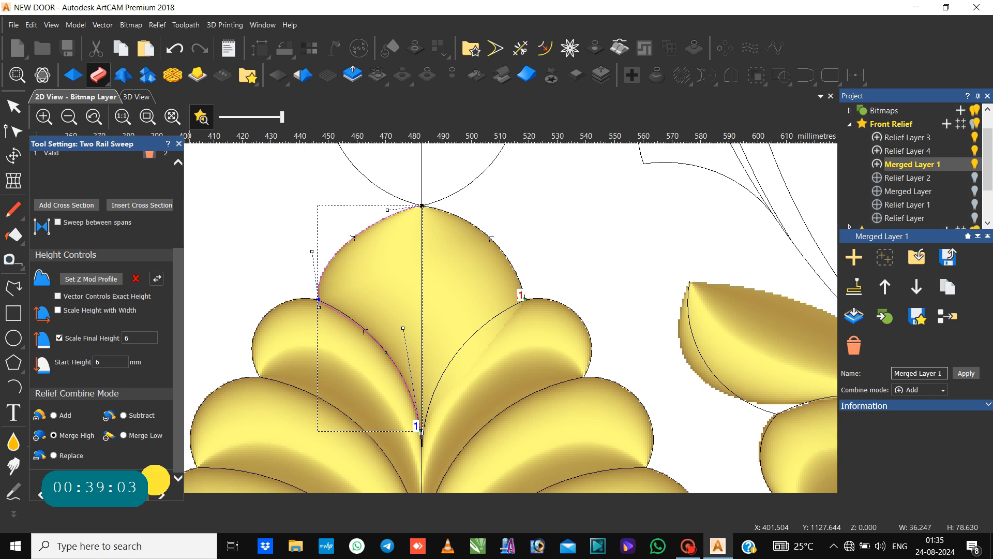
Finish the sweep and mirror the relief's left half over its right half.
left_click(155, 480)
left_click(493, 79)
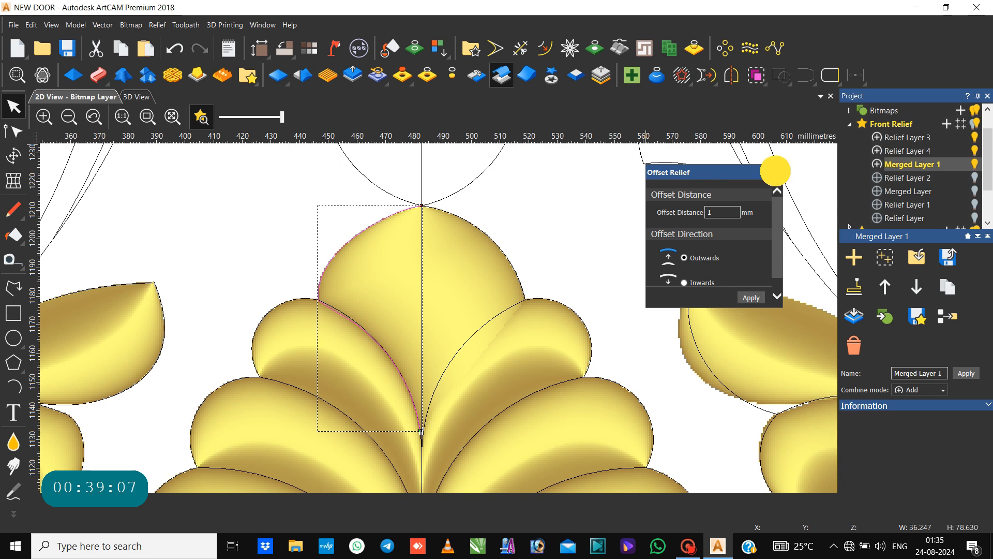
left_click(774, 171)
left_click(482, 78)
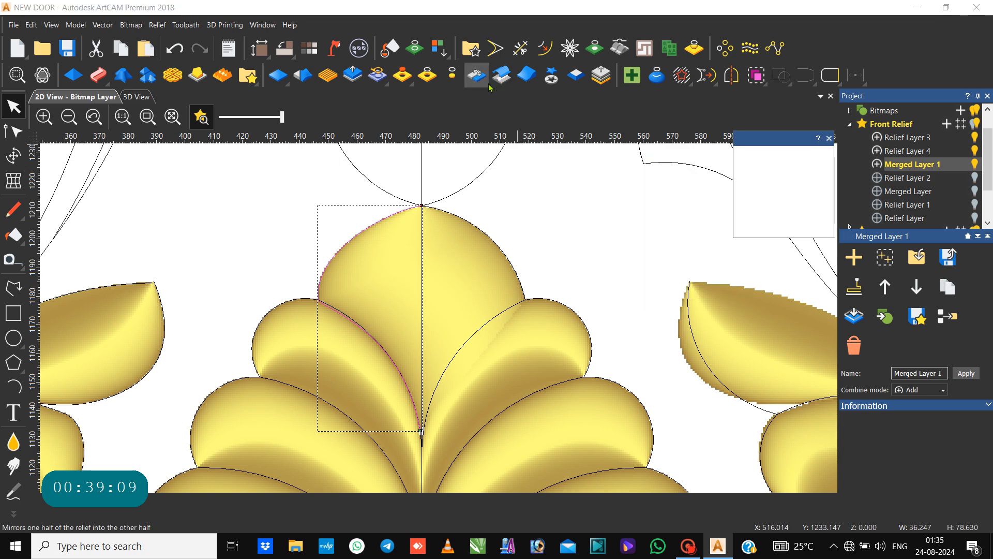
left_click(759, 160)
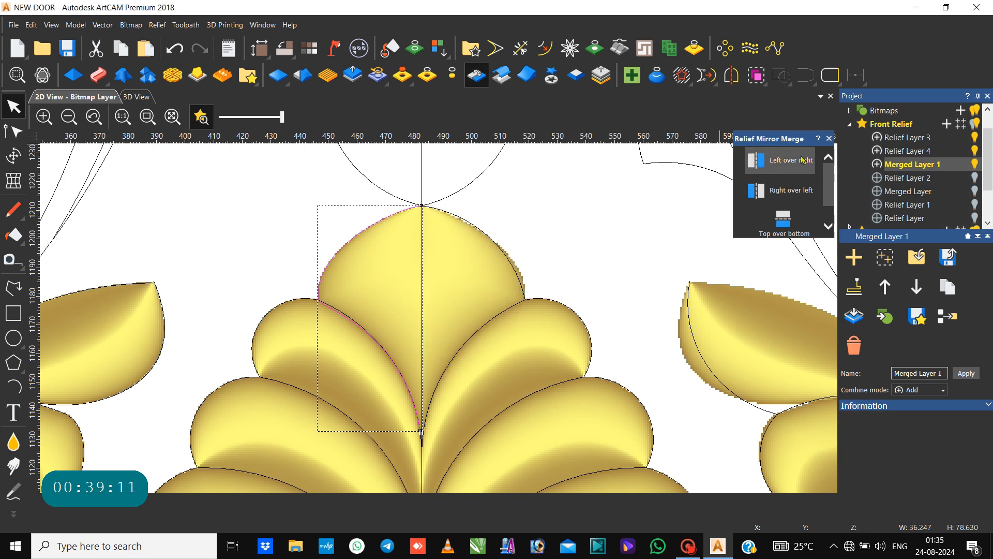
left_click(829, 140)
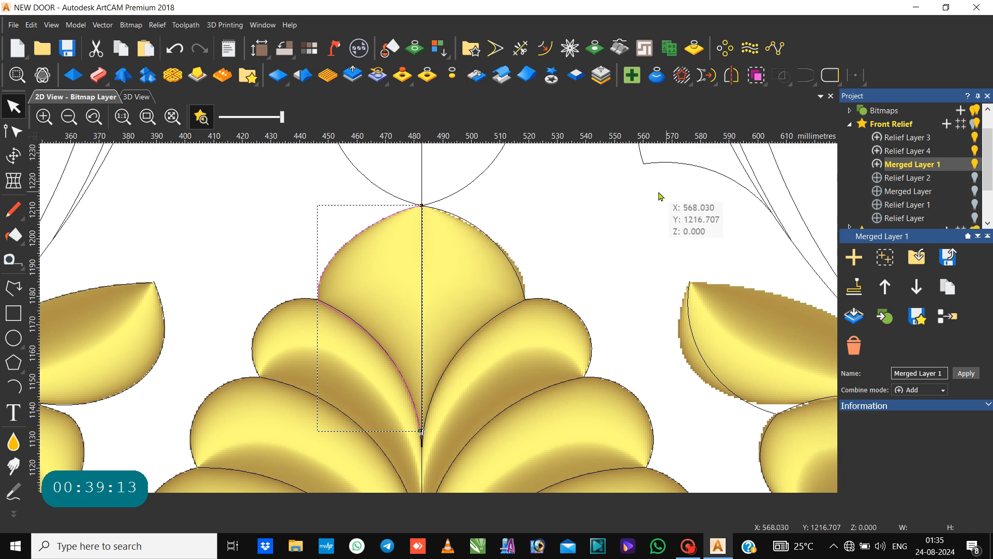
Open the teardrop outline on the centre line in the Shape Editor and give it a square profile.
left_click(597, 203)
scroll(597, 207, "down", 4)
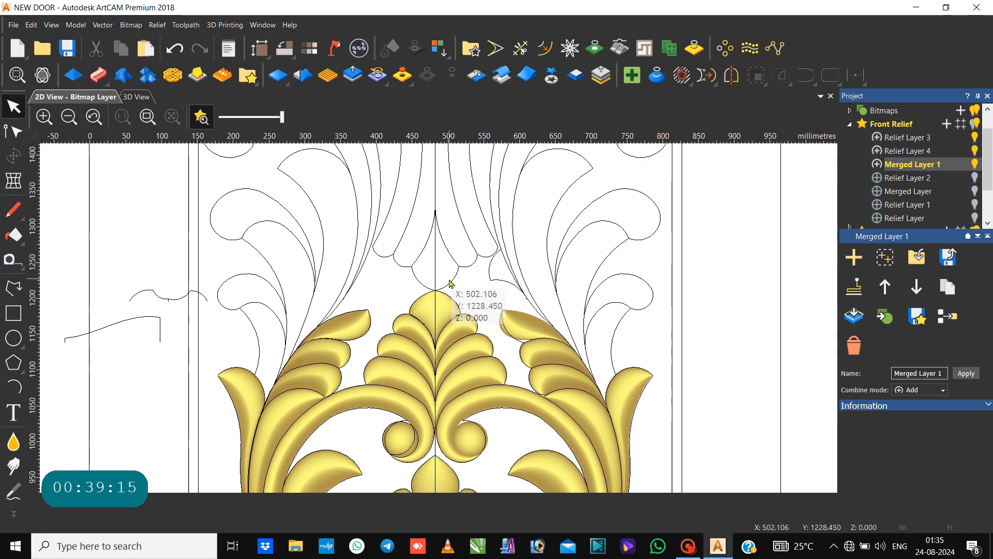
left_click(449, 284)
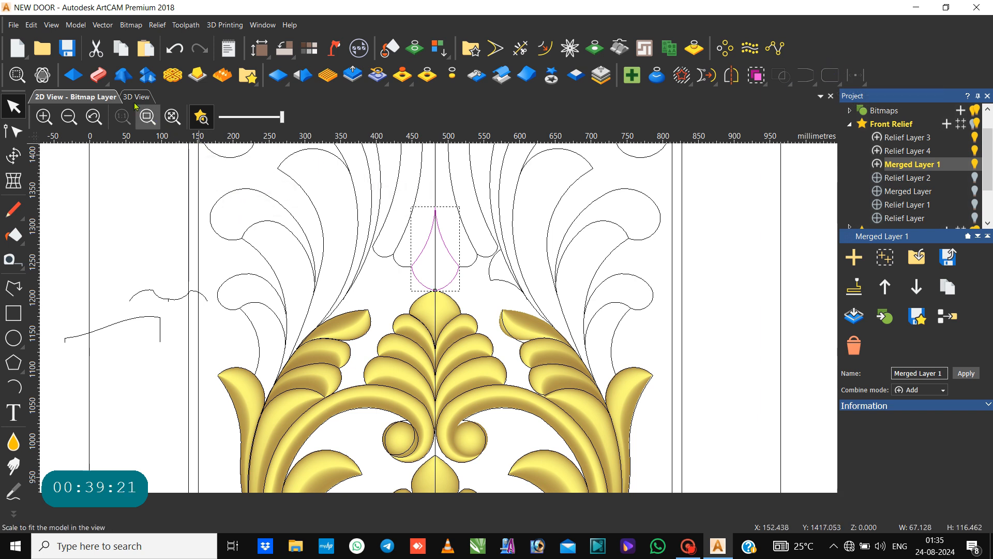
left_click(77, 78)
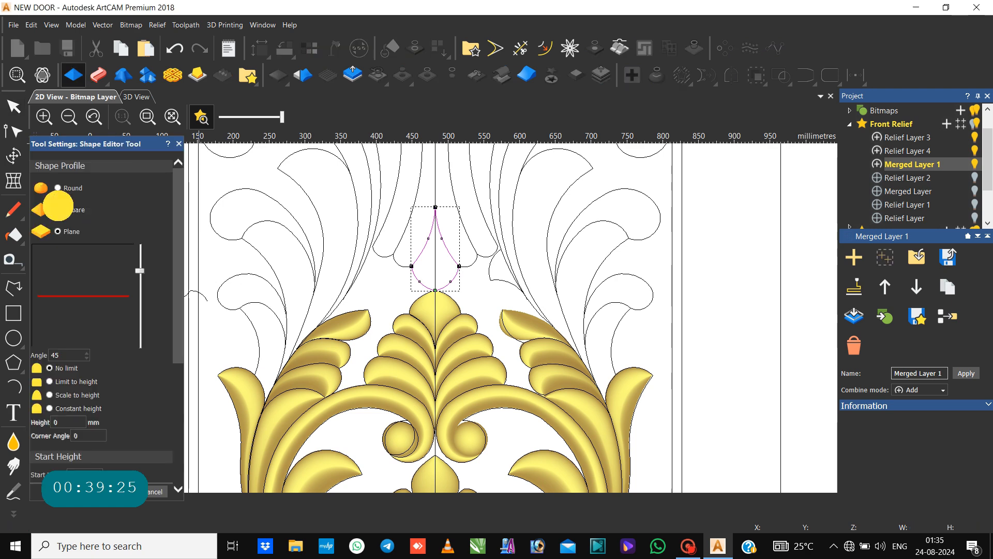
left_click(58, 209)
scroll(52, 317, "down", 5)
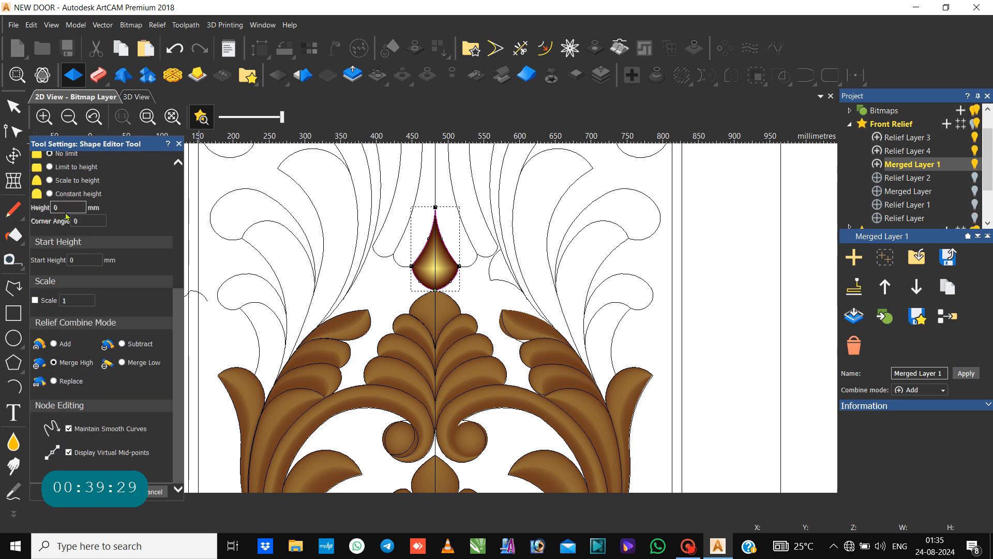
Scale the teardrop's shape to a height of 6 mm with a start height of 6 mm, and finish the shape.
left_click(50, 194)
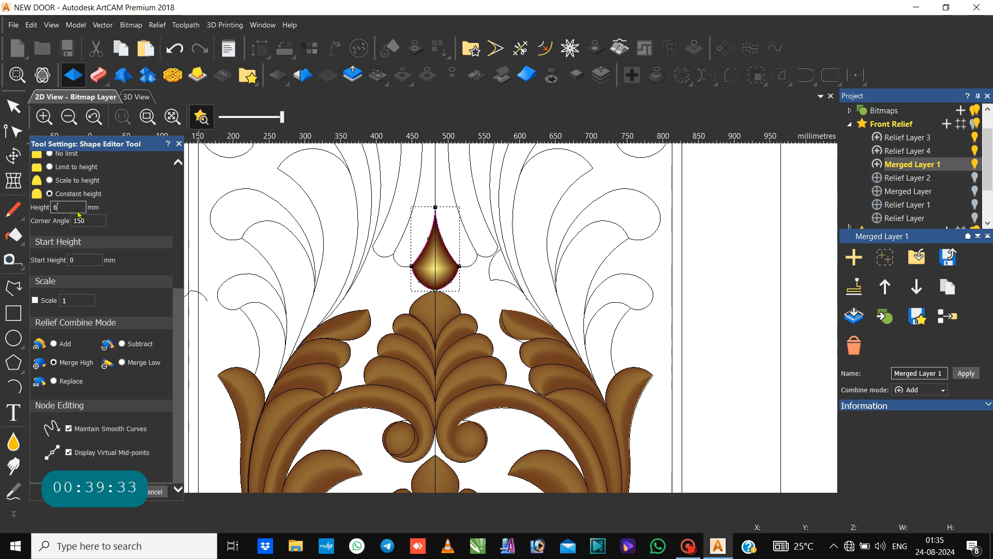
left_click(86, 219)
left_click(87, 259)
type("6")
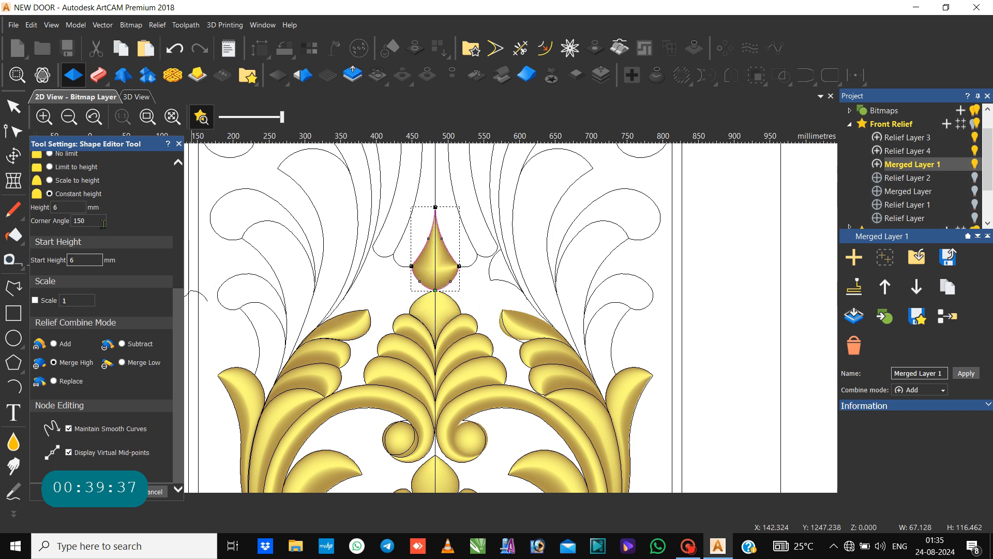
left_click(52, 181)
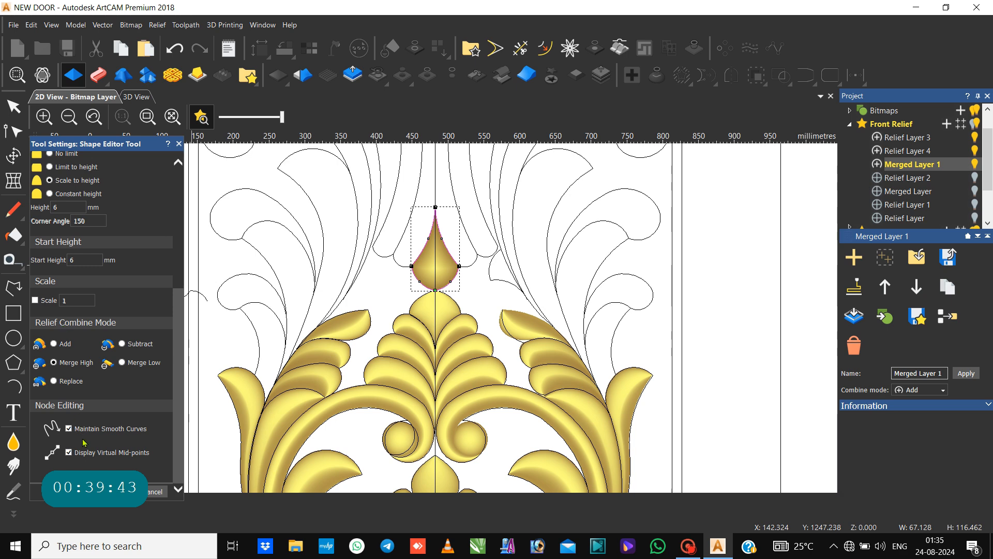
left_click(156, 493)
Examine how the outline curves of the unmodelled leaves left of the centre line are divided and where their end nodes meet.
left_click(354, 311)
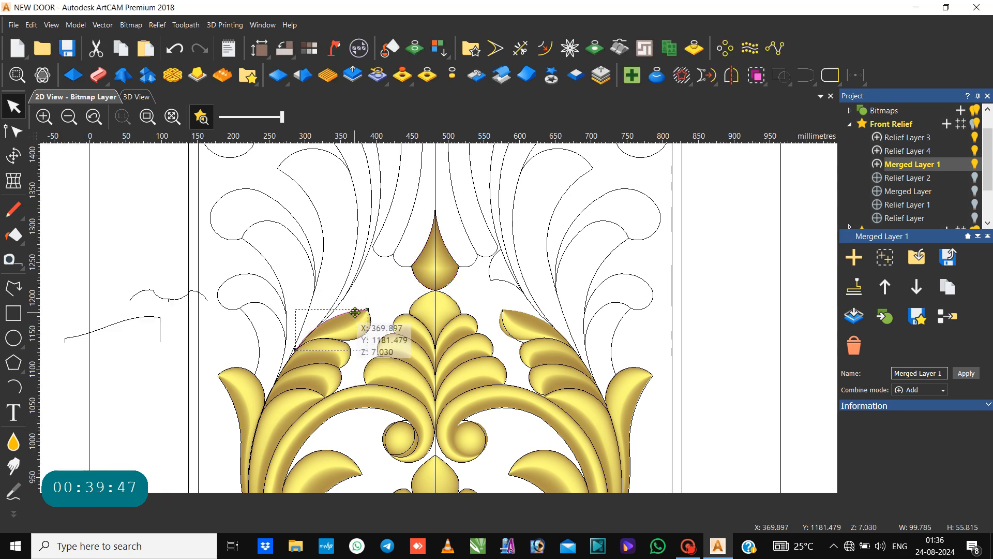
left_click(362, 305)
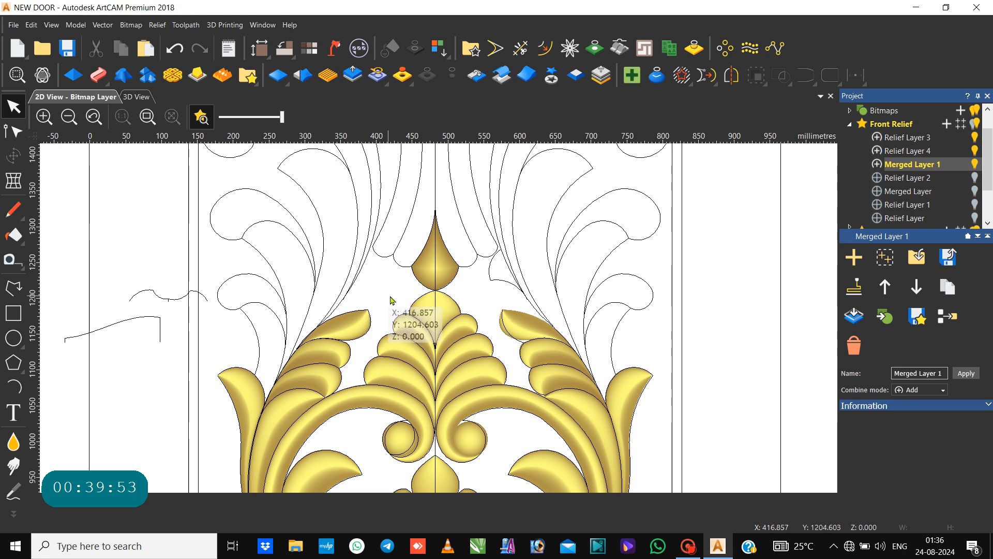
scroll(393, 305, "down", 3)
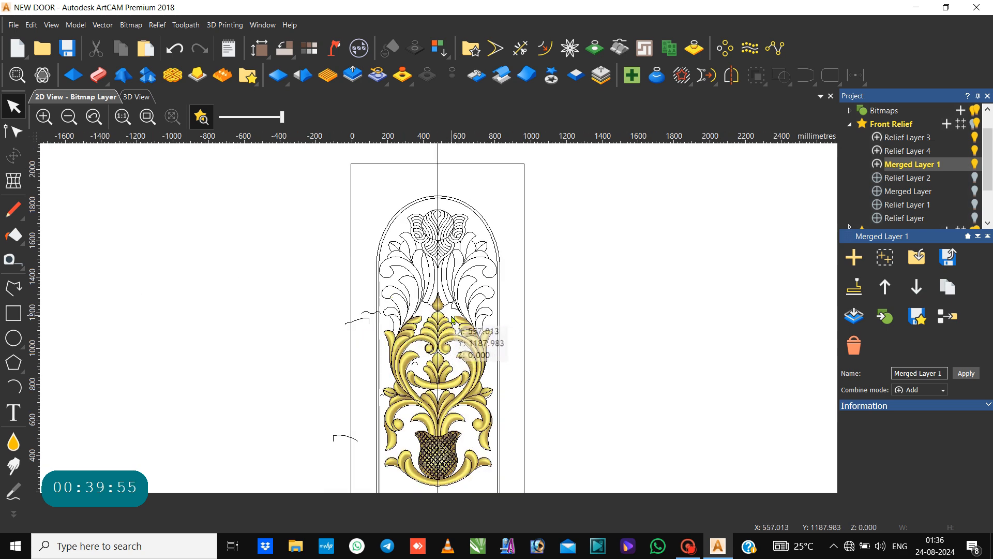
scroll(415, 315, "up", 2)
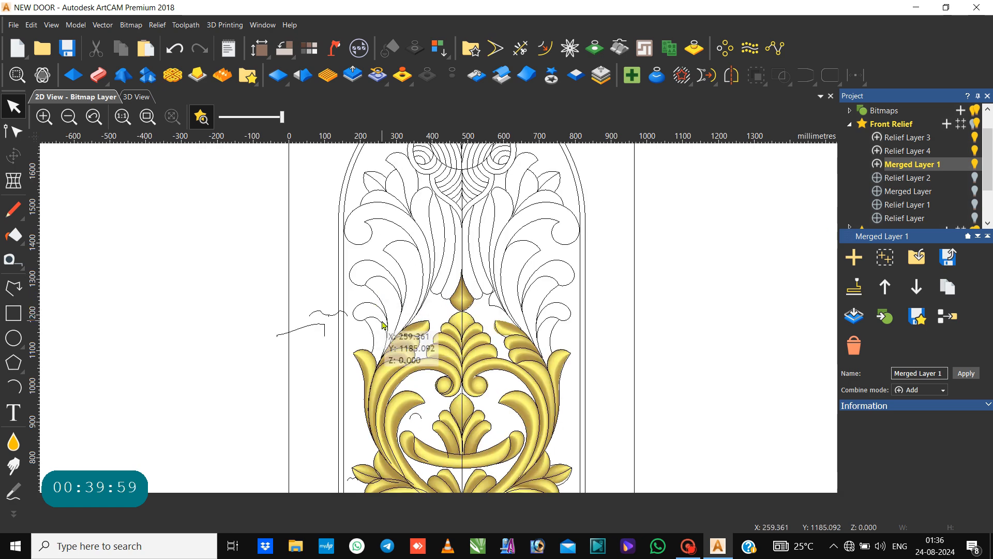
scroll(382, 325, "up", 2)
left_click(357, 334)
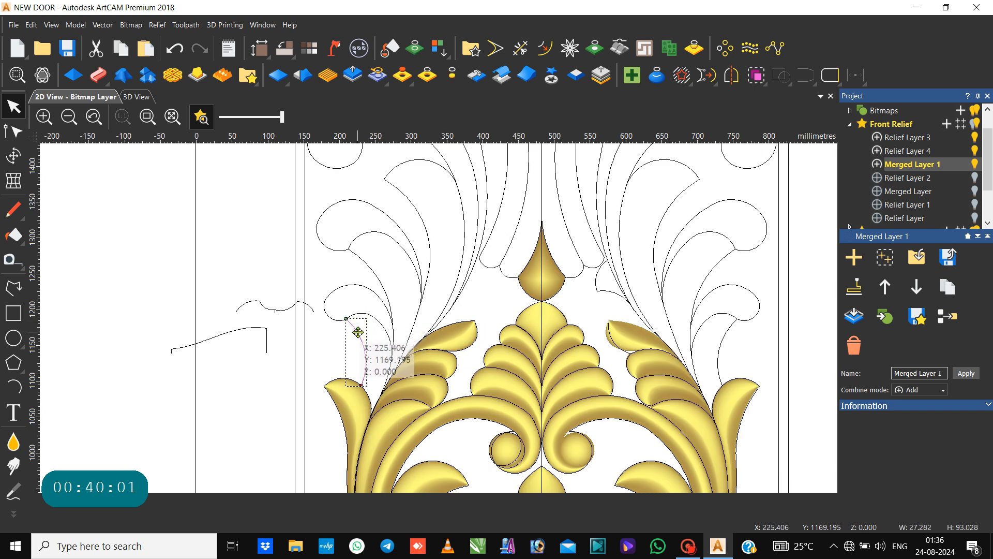
left_click(378, 324)
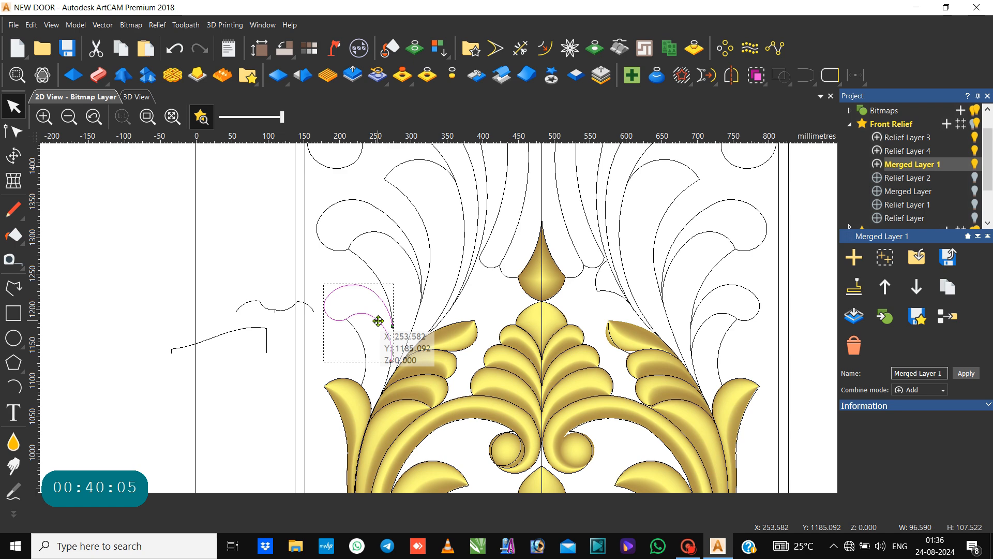
left_click(387, 372)
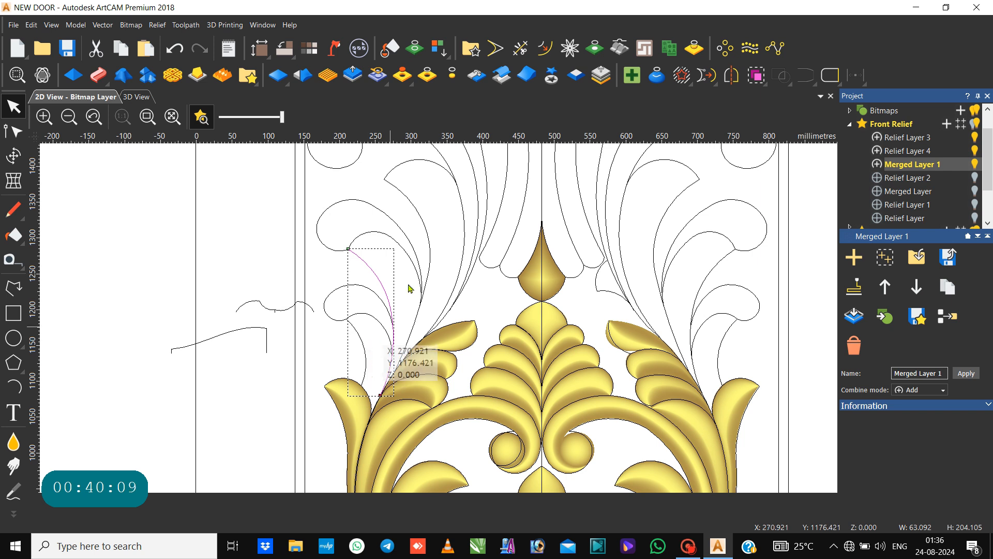
left_click(413, 262)
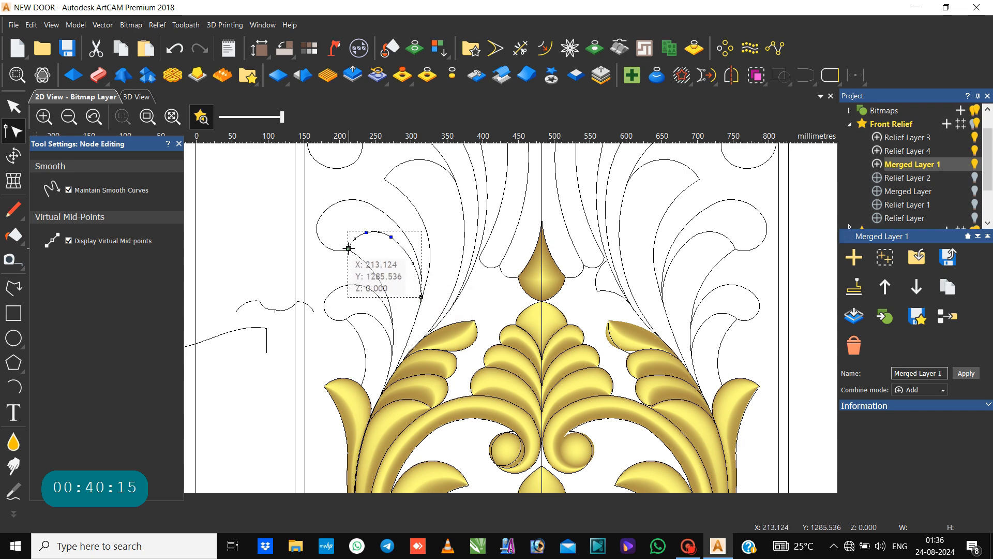
left_click(376, 251)
key("n")
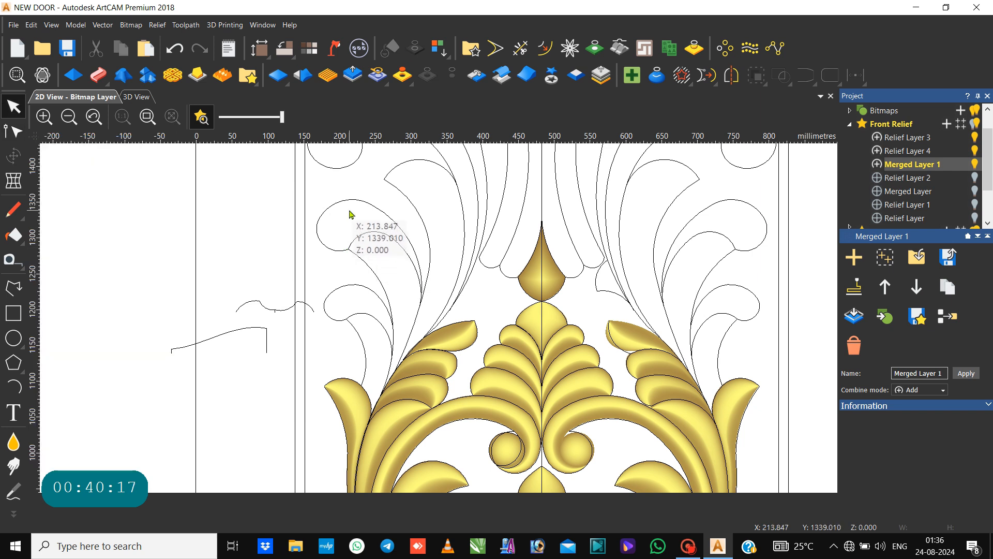
Set up a two-rail sweep between the left curled leaf's outer and inner edges, reverse the first rail and add the wave profile's right half as cross section.
left_click(351, 200)
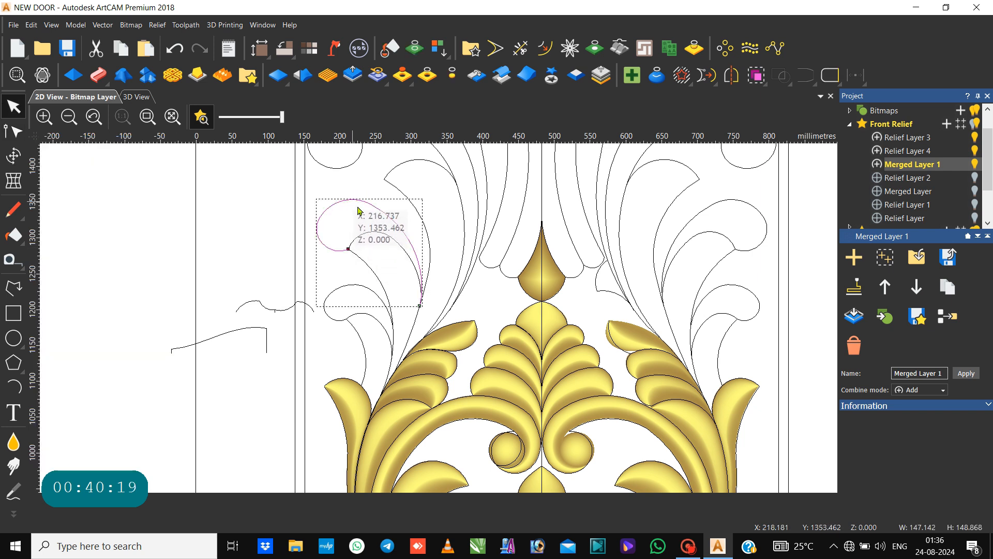
left_click(372, 232)
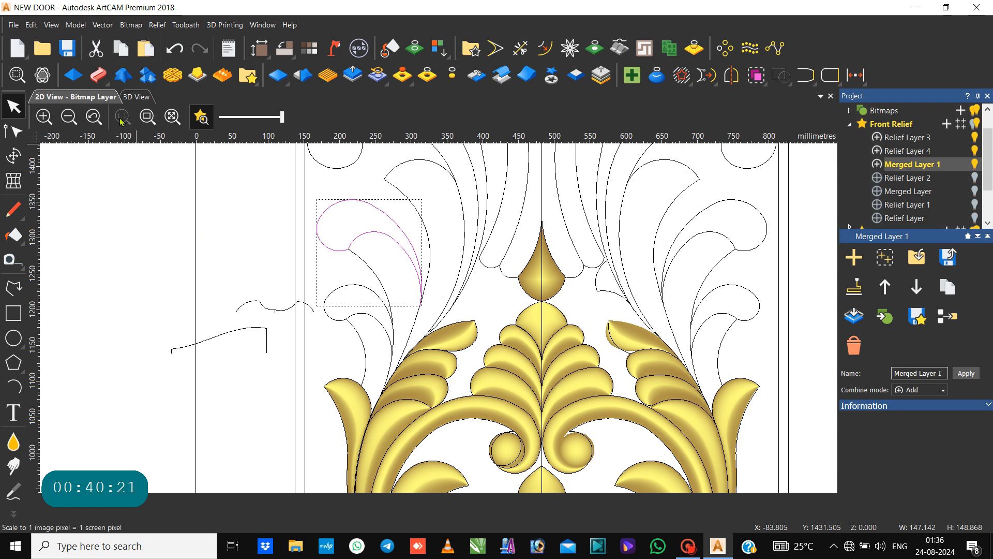
left_click(99, 75)
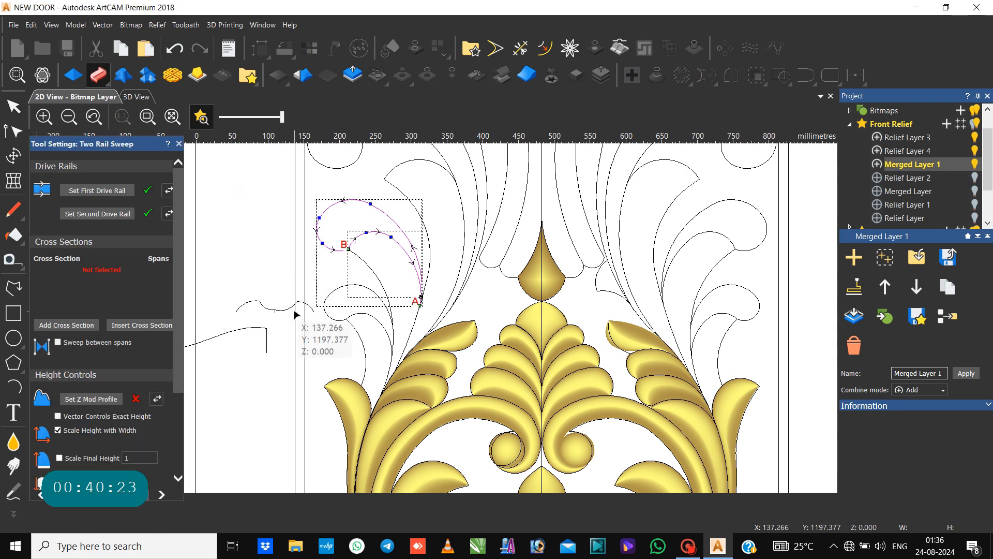
left_click(294, 309)
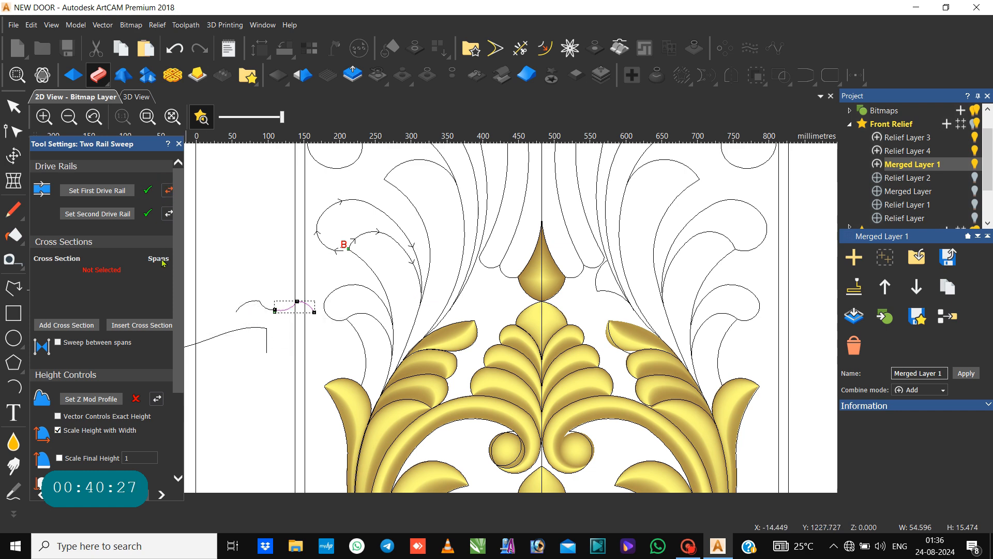
left_click(83, 325)
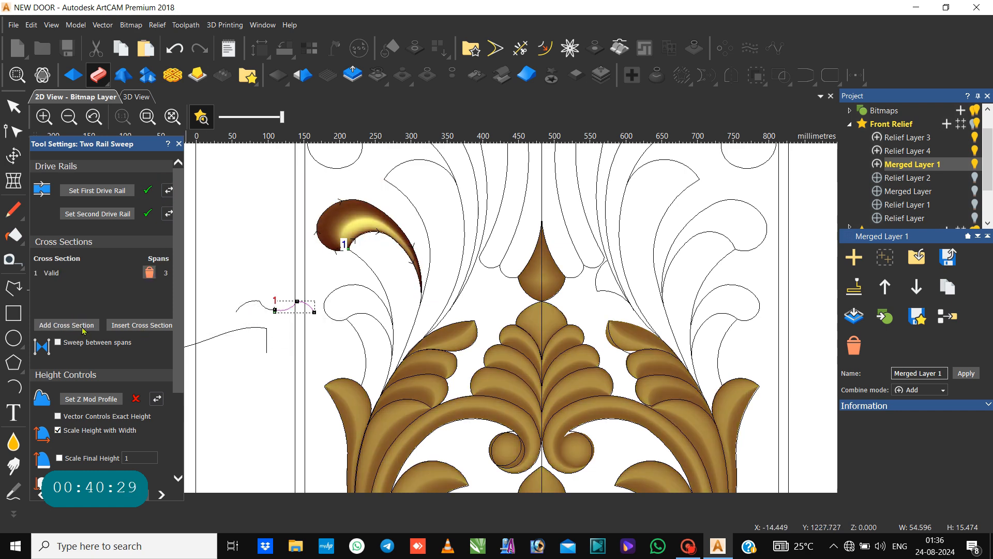
Replace the sweep's cross section with the left half of the wave profile.
left_click(147, 268)
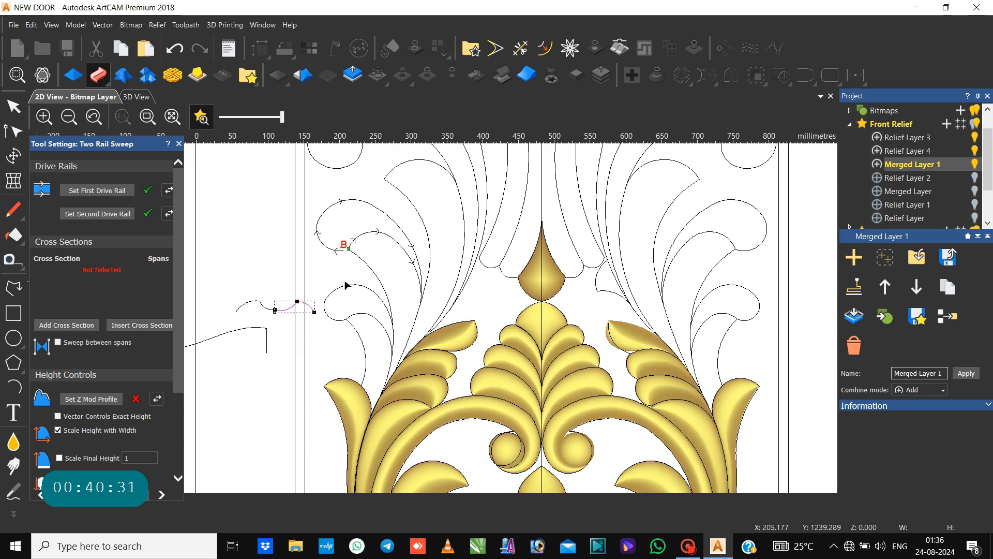
left_click(264, 308)
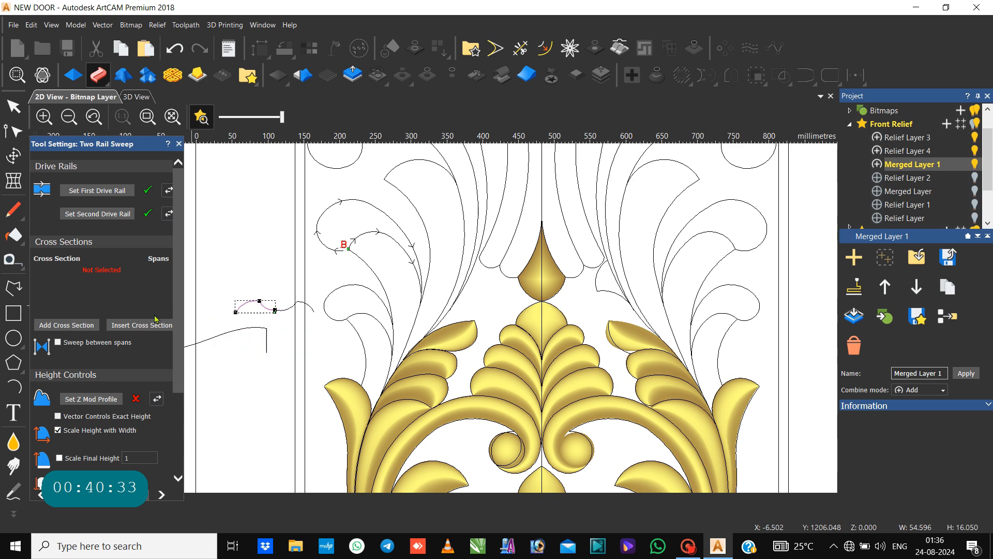
left_click(82, 325)
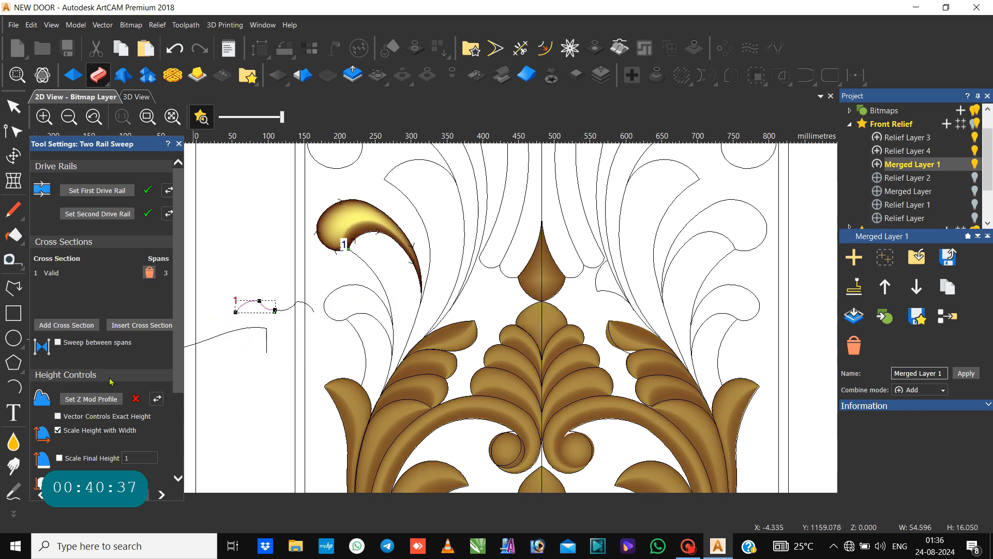
Sweep the curled leaf with Merge High, a start height of 6 mm and a scaled final height of 6.
scroll(97, 383, "down", 3)
left_click(53, 435)
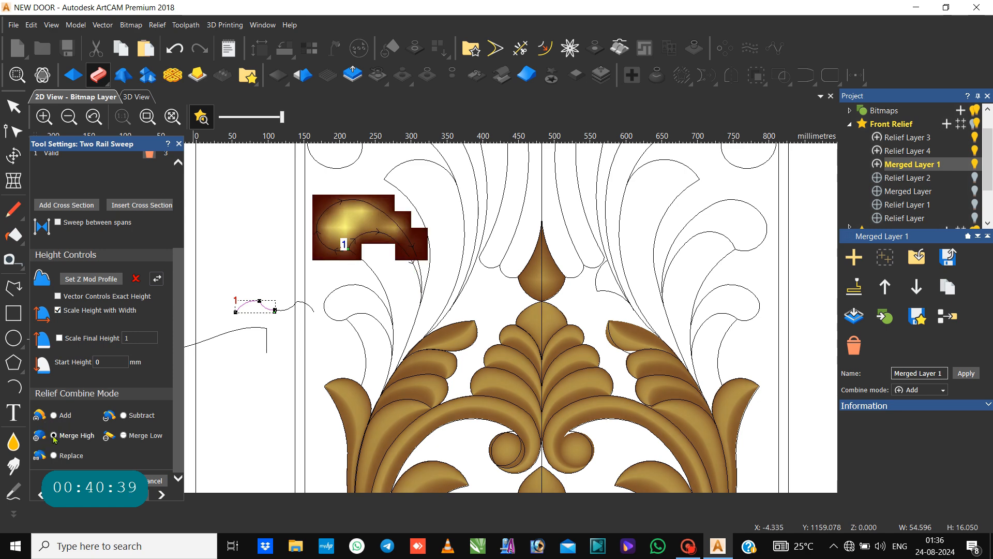
type("6")
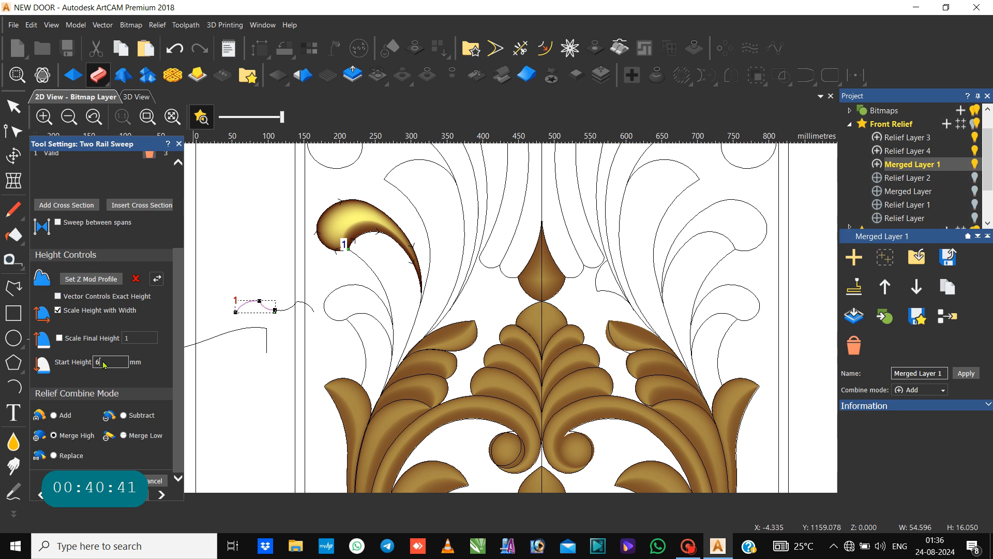
left_click(134, 336)
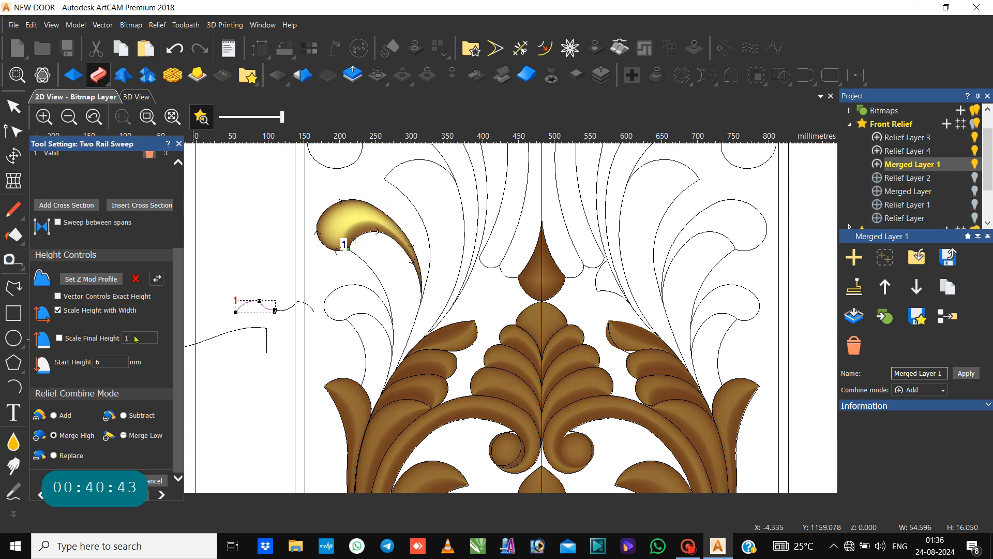
left_click(59, 339)
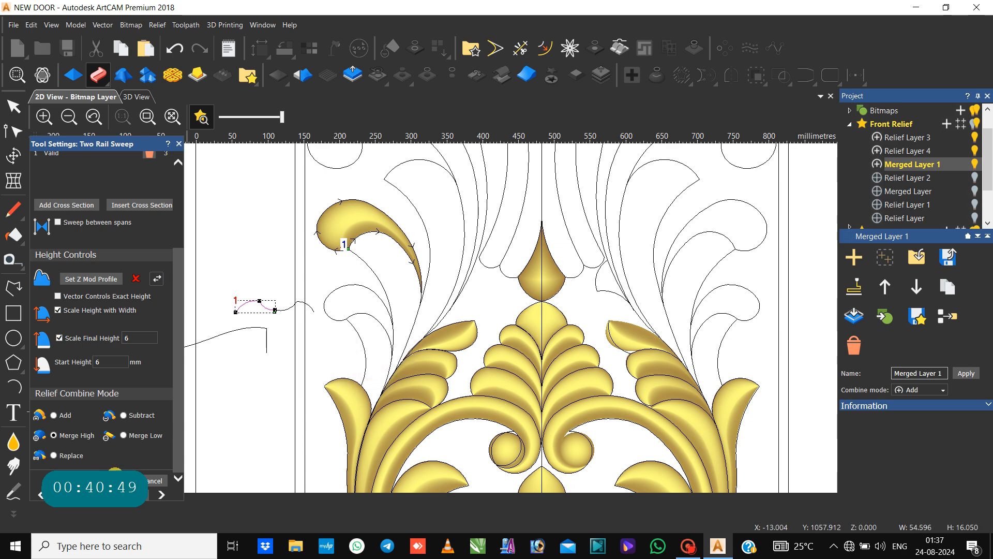
left_click(150, 478)
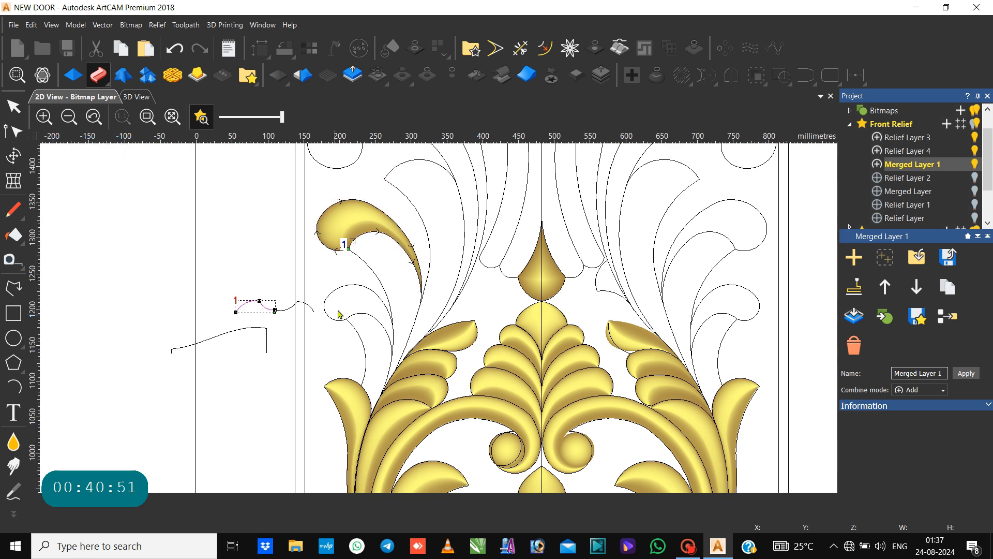
Draw a three-point arc of about 388 mm radius from the curled leaf's inner-edge tip down to the stem base and join it to that edge.
left_click(384, 234)
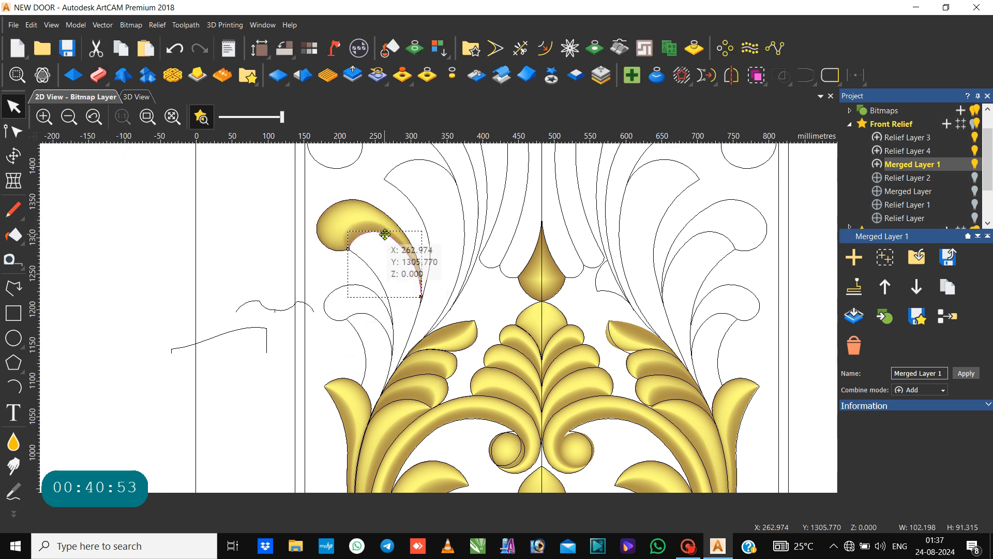
left_click(379, 284)
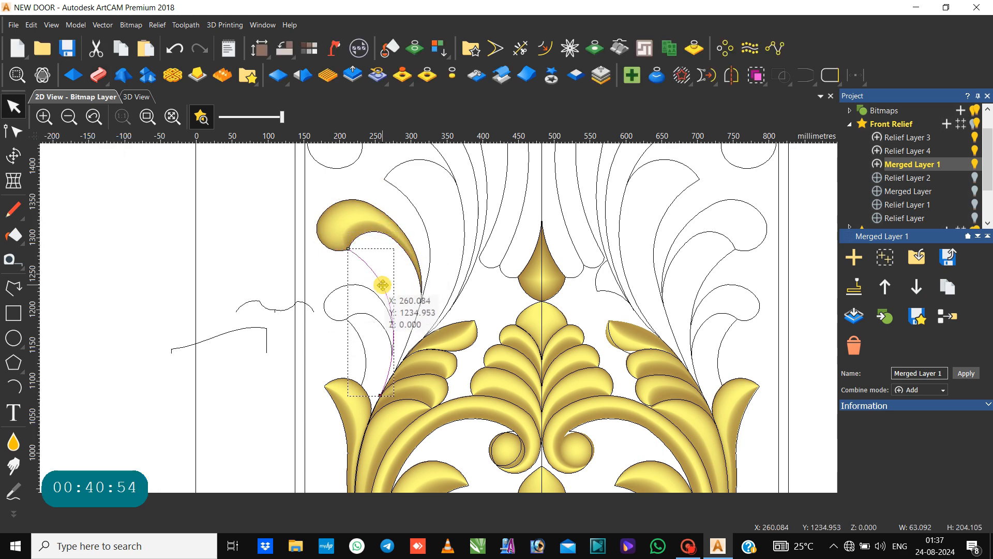
left_click(418, 279)
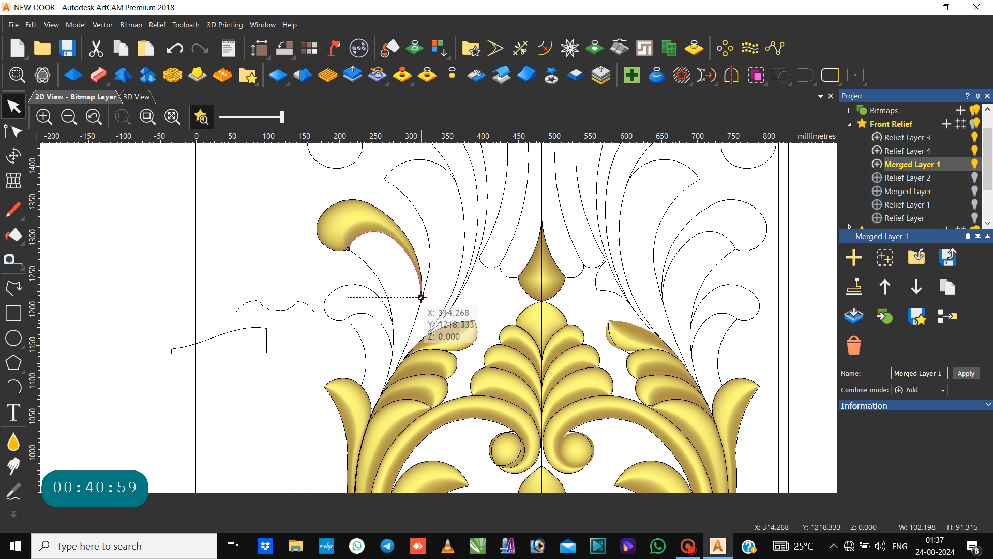
left_click(430, 261)
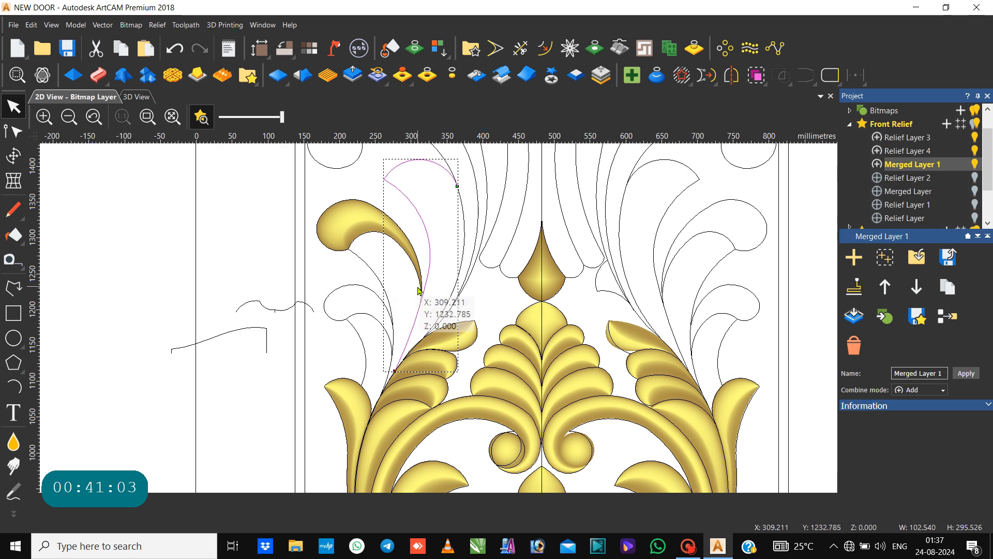
left_click(418, 282)
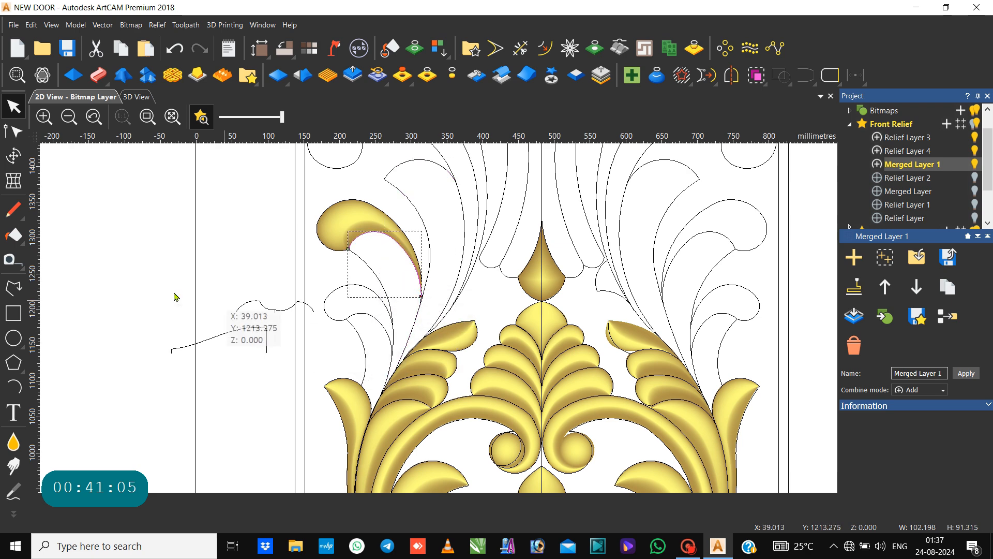
left_click(16, 387)
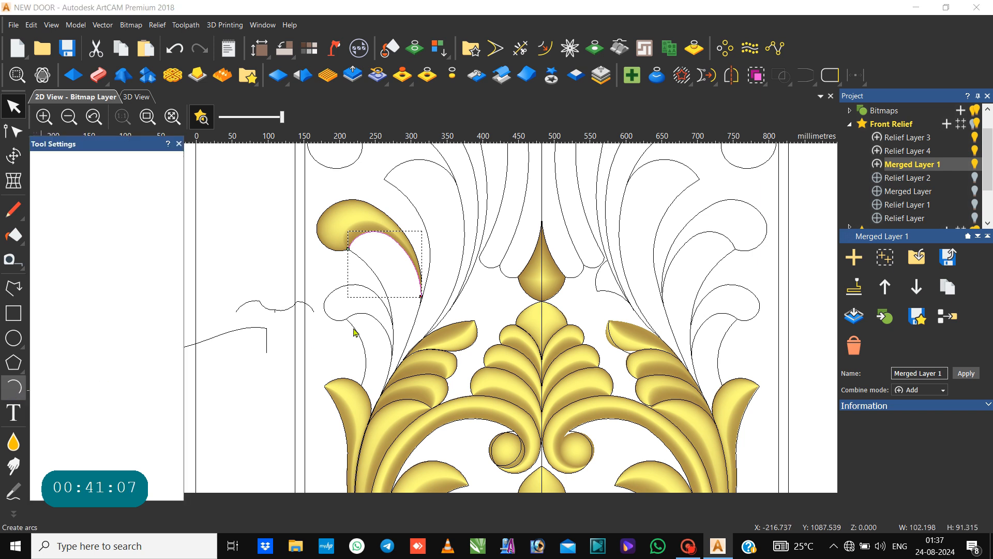
left_click(421, 296)
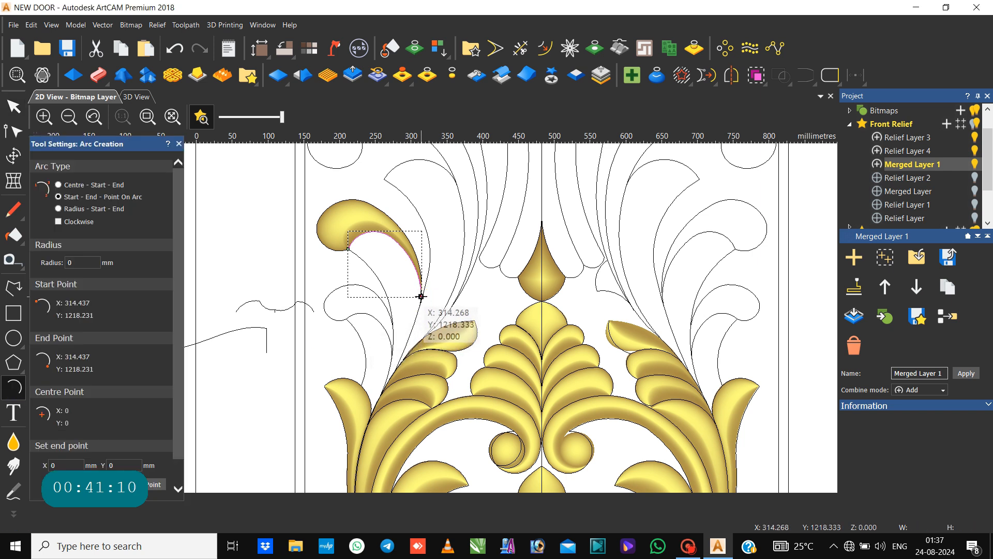
left_click(382, 391)
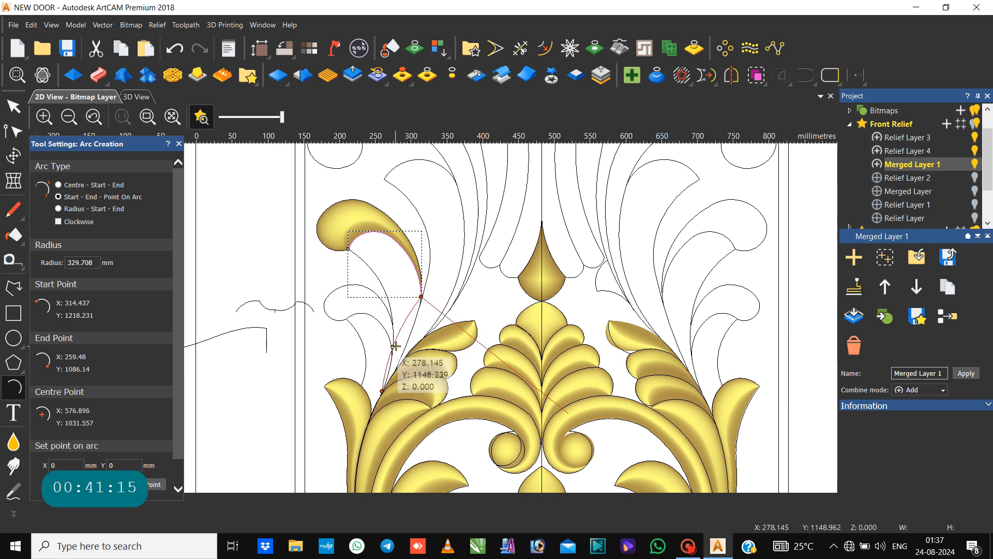
left_click(403, 354)
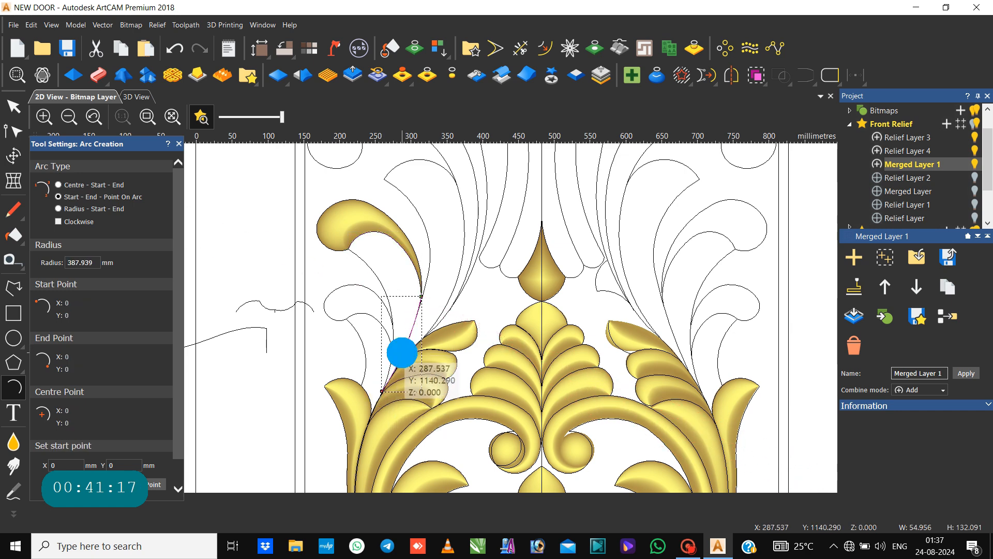
key("Escape")
left_click_drag(403, 354, 413, 262)
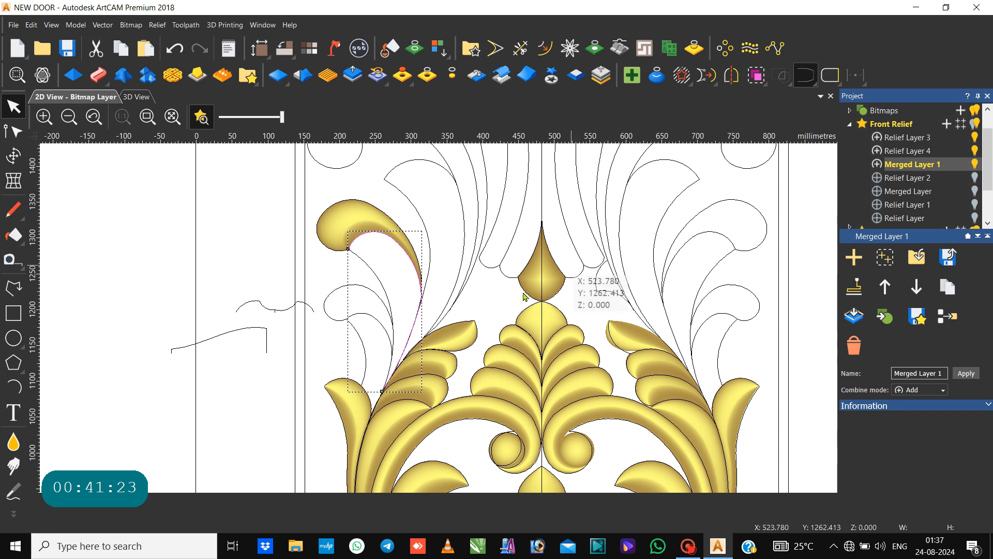
Set up a two-rail sweep between the joined edge and the lower leaf curve, reverse the second rail and add the wave profile's right half as cross section.
left_click(384, 288)
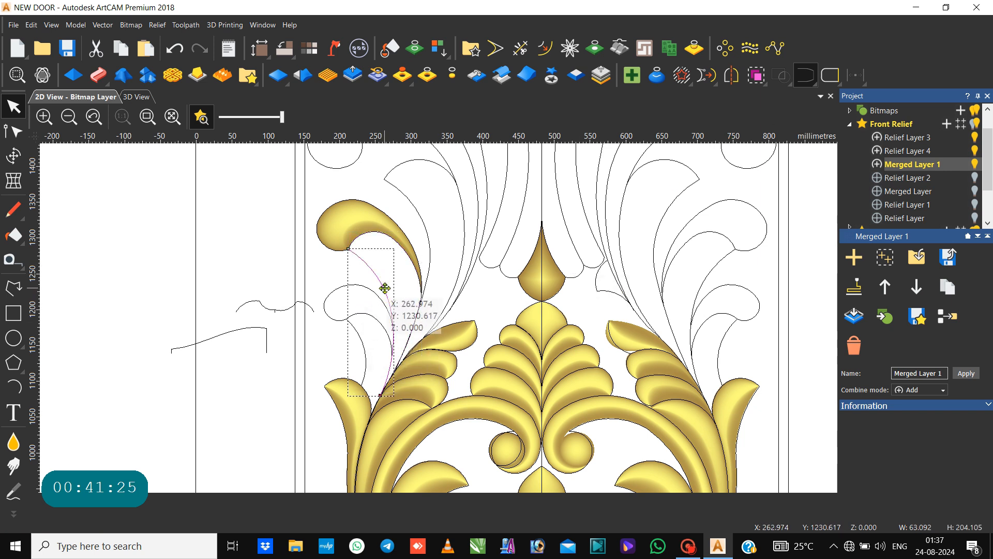
left_click_drag(385, 288, 409, 259)
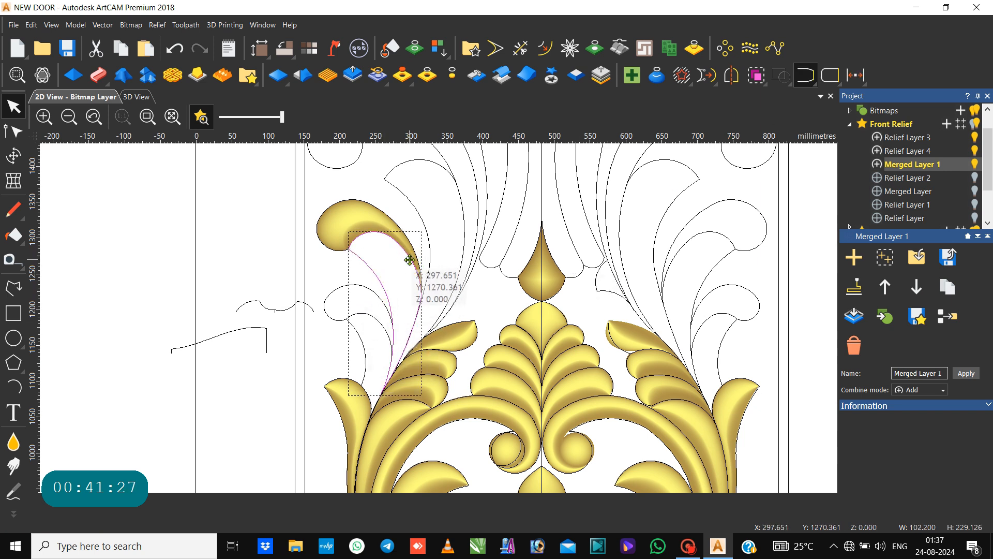
left_click(96, 76)
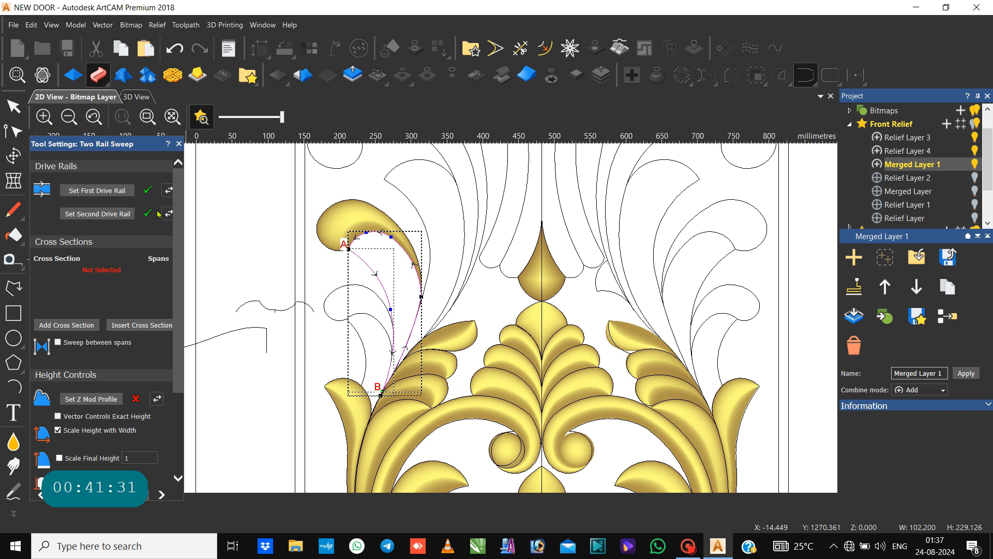
left_click(170, 212)
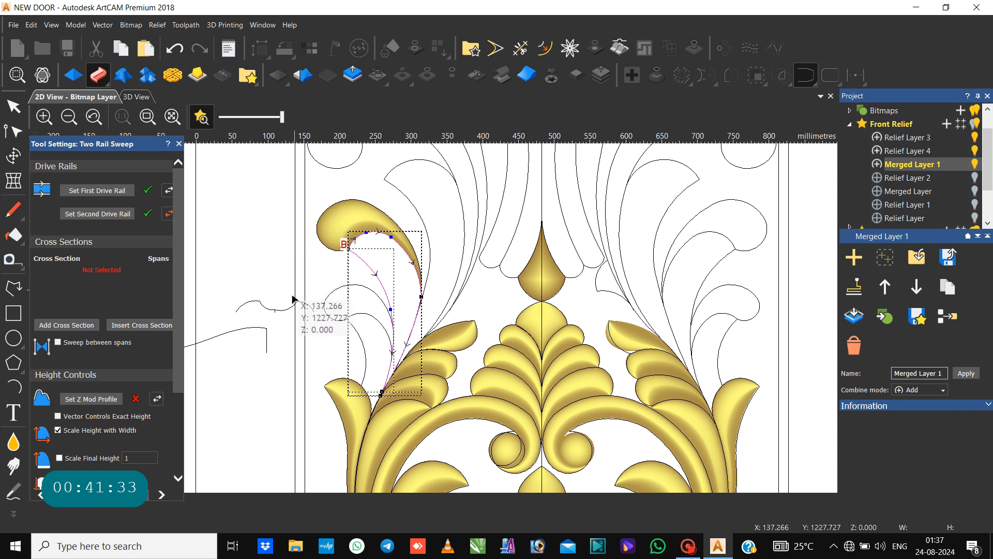
left_click(288, 316)
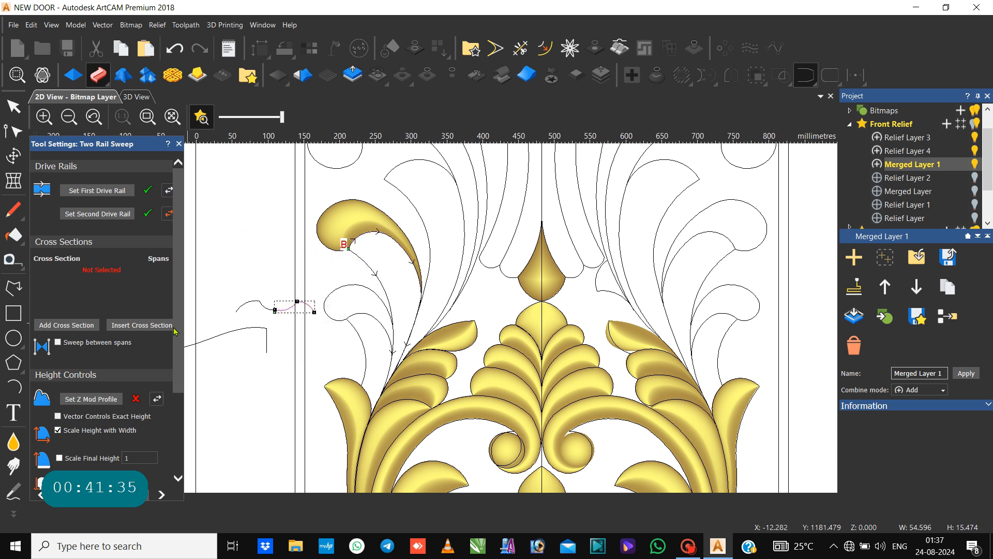
left_click(81, 327)
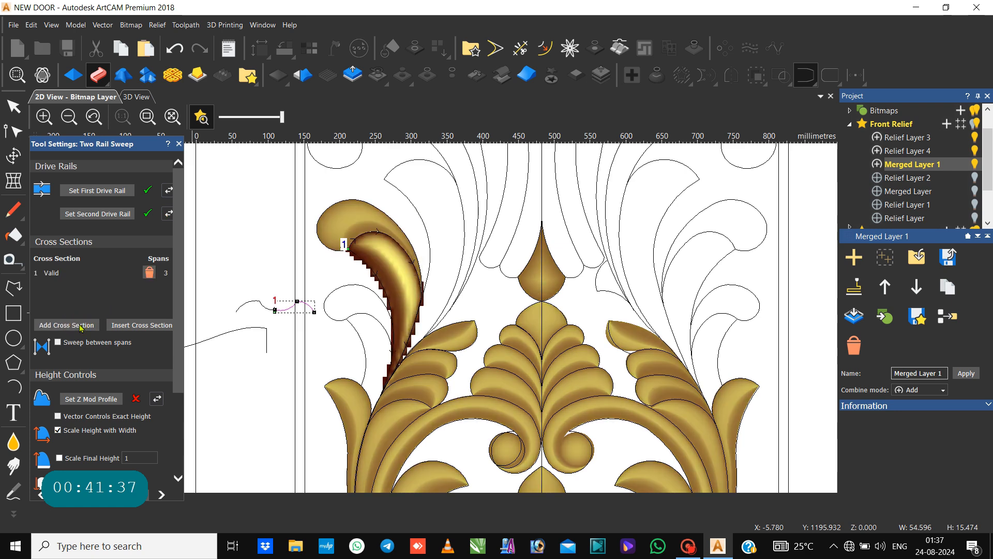
Sweep the lower leaf with Merge High, a start height of 6 mm and a scaled final height of 6, without scaling height with width.
scroll(162, 337, "down", 3)
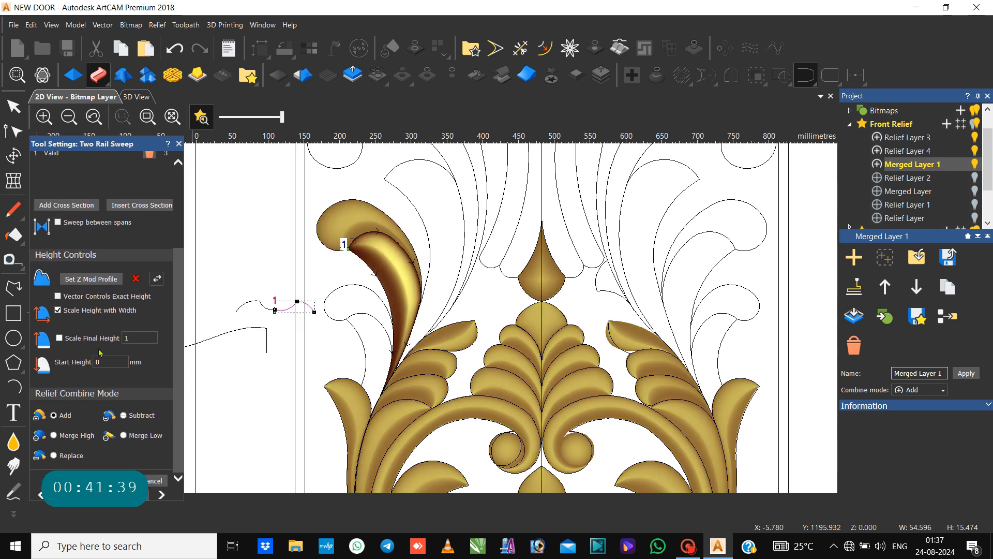
left_click(59, 337)
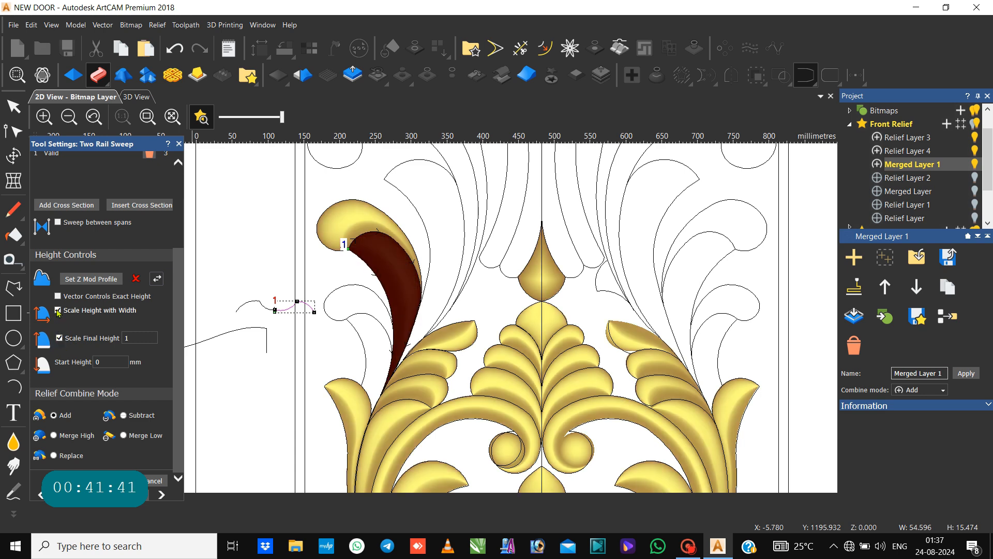
left_click(58, 310)
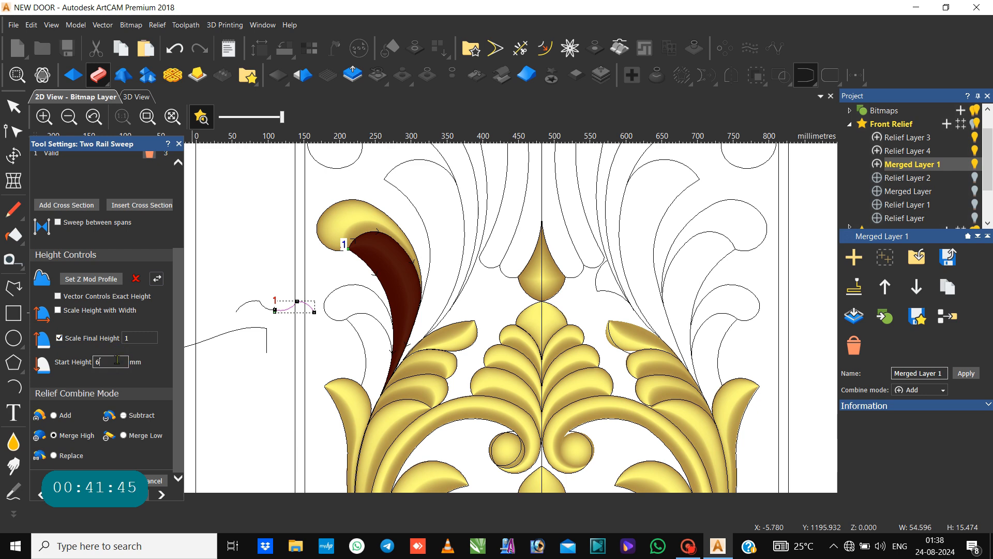
left_click(136, 337)
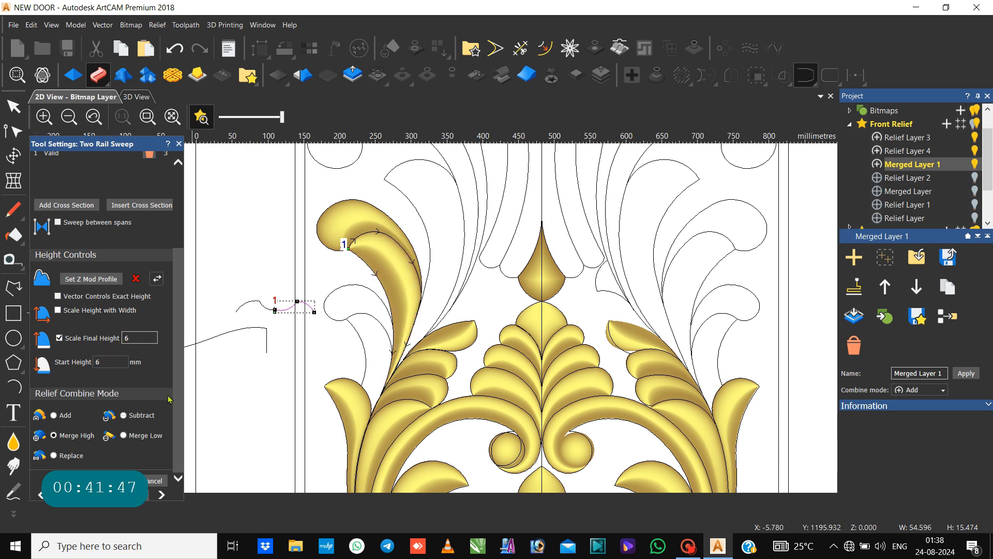
scroll(191, 359, "down", 6)
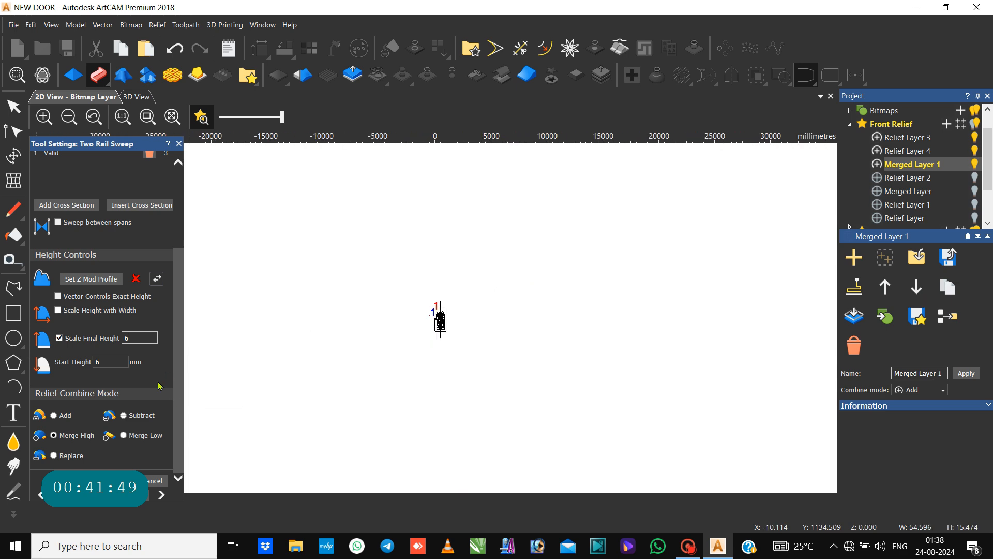
scroll(421, 325, "up", 5)
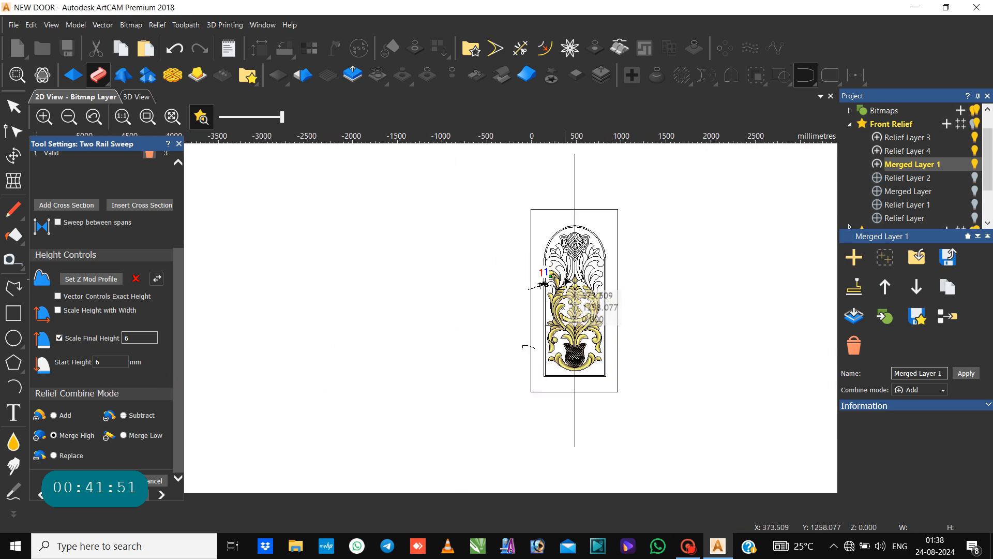
scroll(550, 281, "up", 2)
scroll(566, 280, "up", 1)
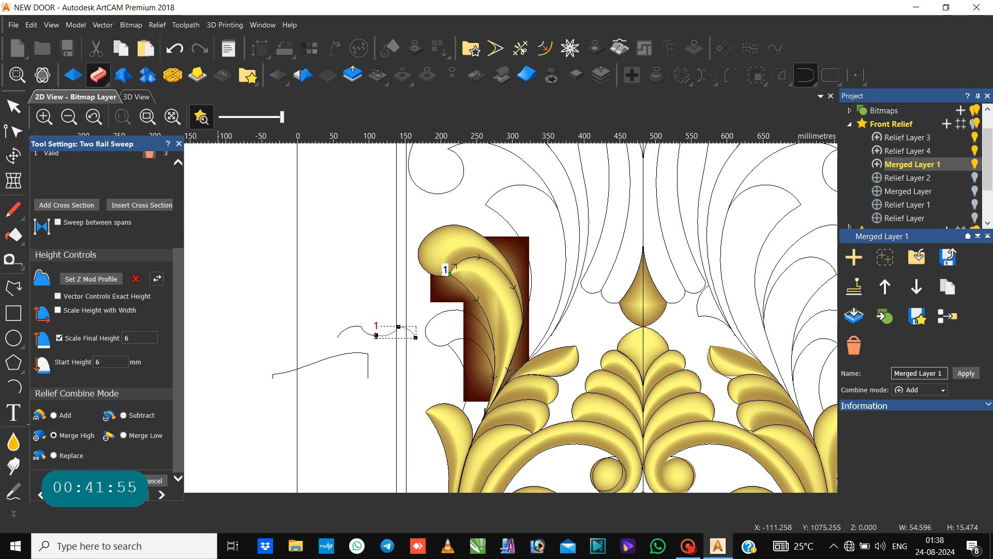
left_click(159, 479)
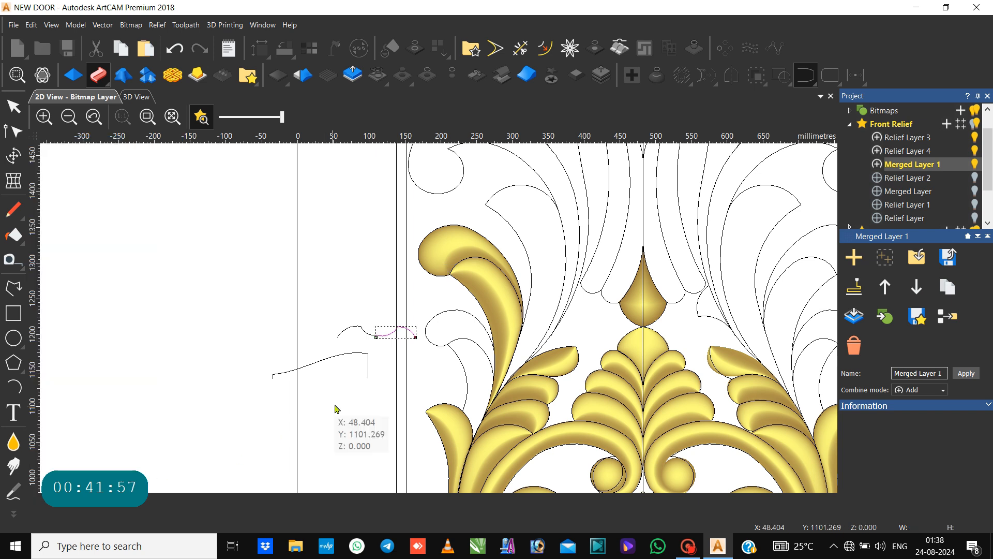
Save the model and mirror the relief on Merged Layer 1 left over right.
key("ctrl+s")
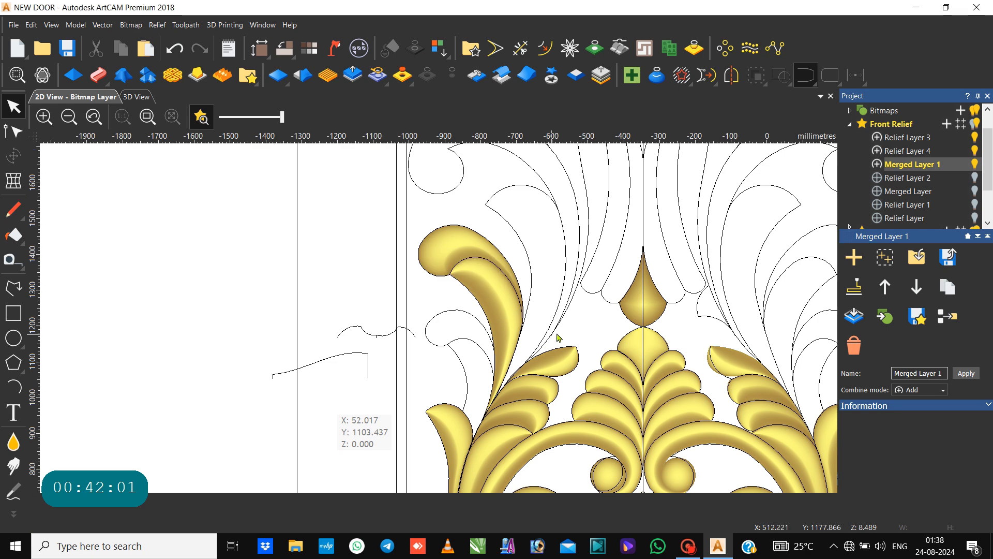
scroll(558, 337, "down", 2)
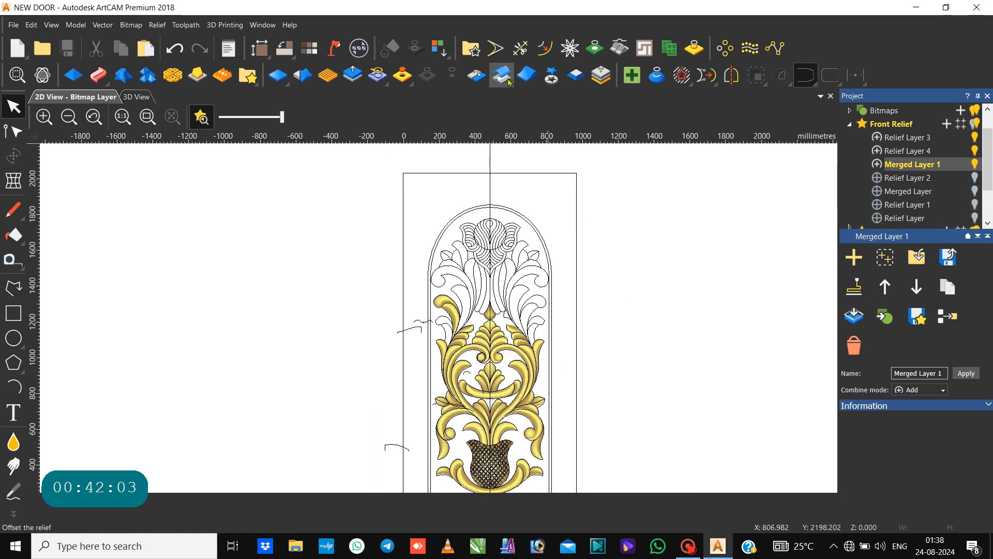
left_click(476, 77)
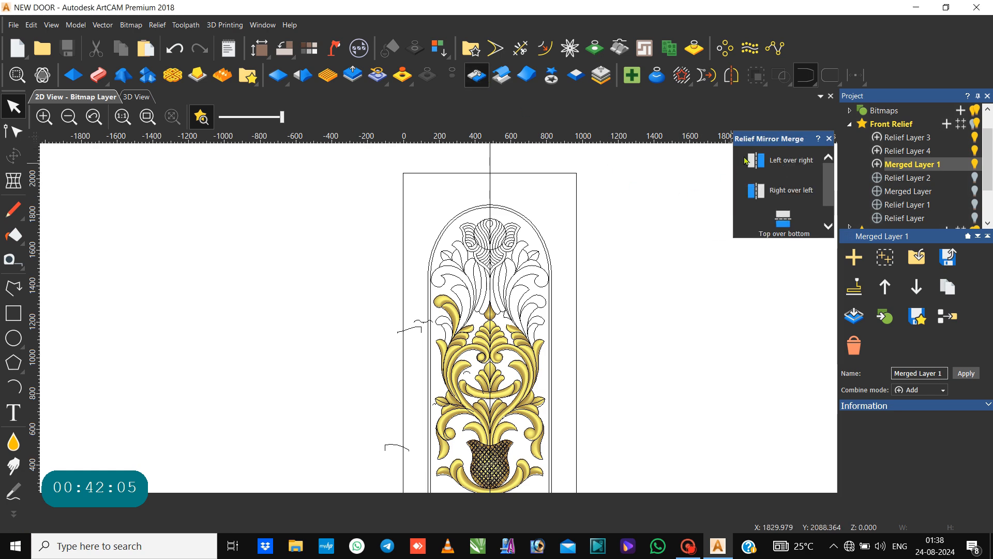
left_click(828, 139)
scroll(450, 331, "up", 3)
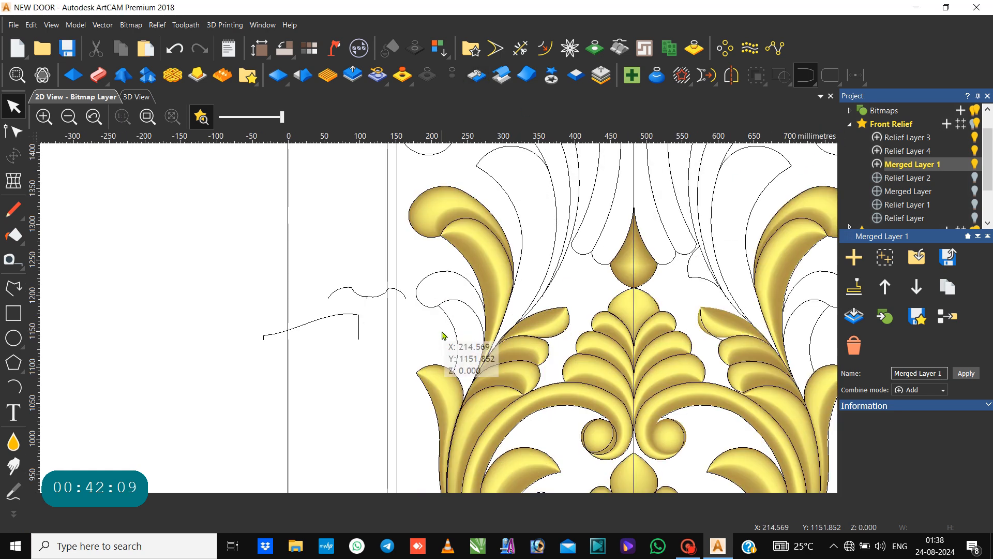
Split the small curled leaf's outline left of the centre line into separate inner and outer edges at its nodes.
left_click(459, 300)
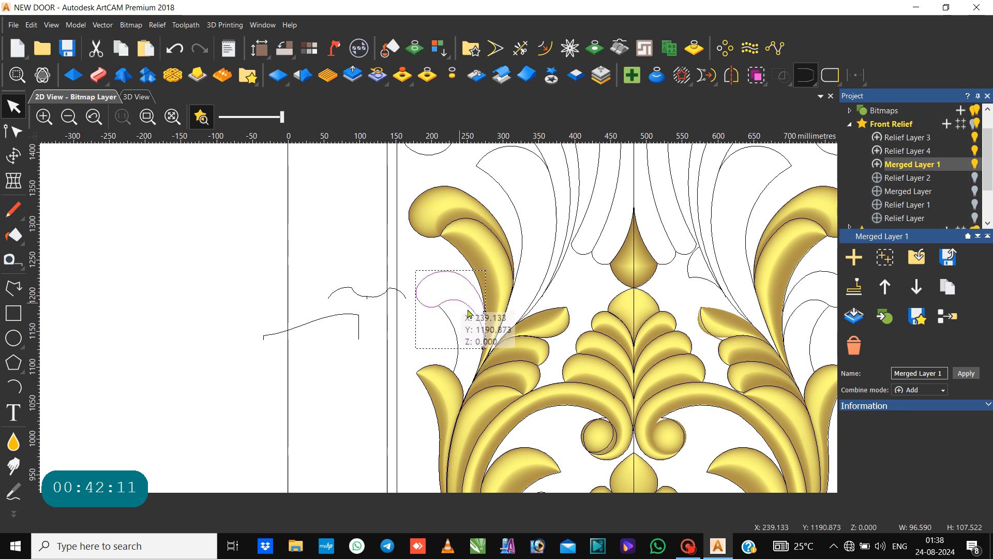
key("n")
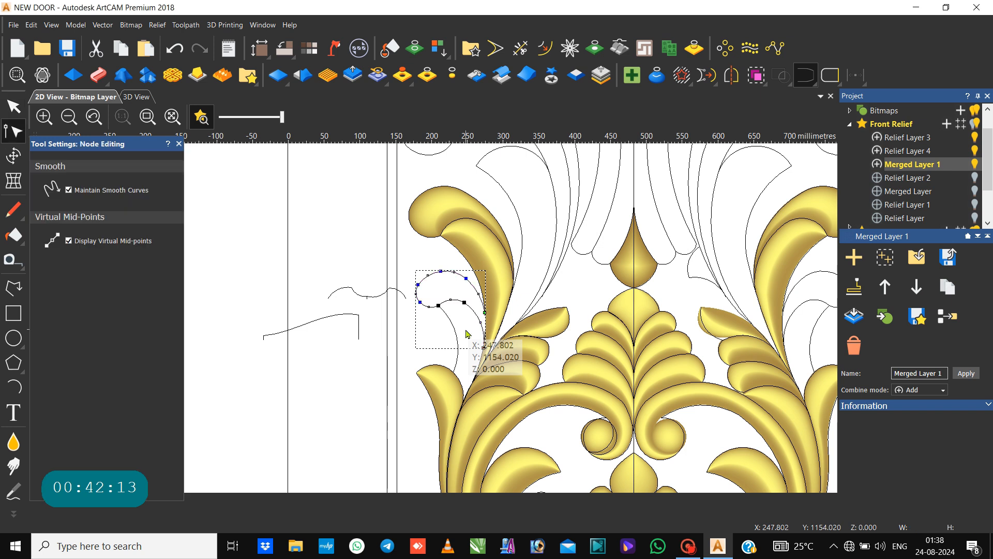
left_click(438, 295)
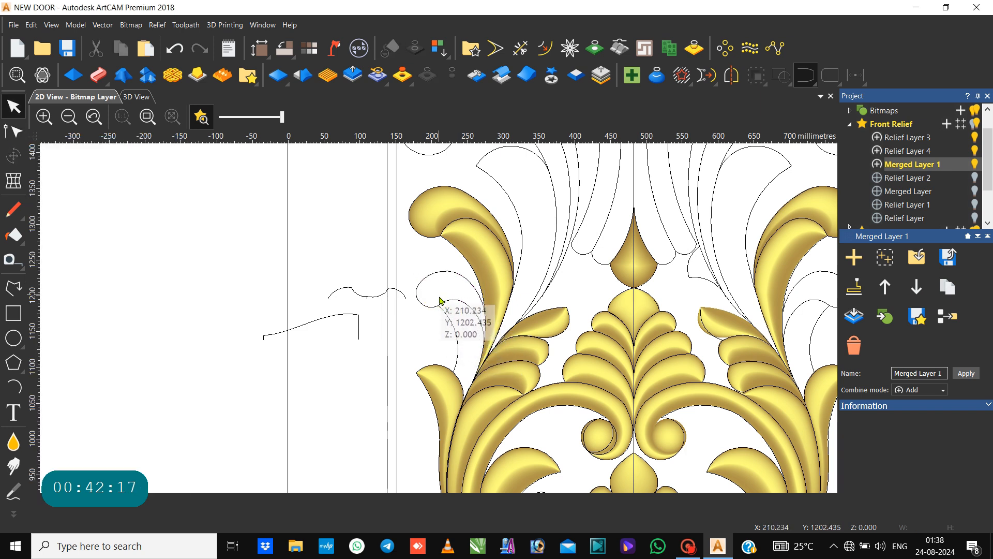
Set up a two-rail sweep between the curled leaf's inner and outer edges with the wave profile's left half as cross section, reversing the second rail.
left_click(443, 302)
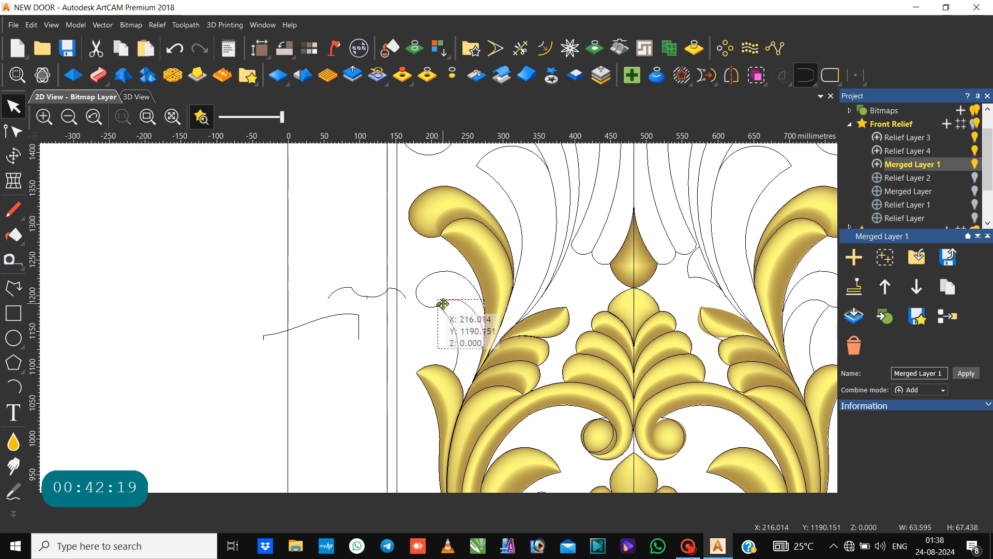
left_click(444, 272, "shift")
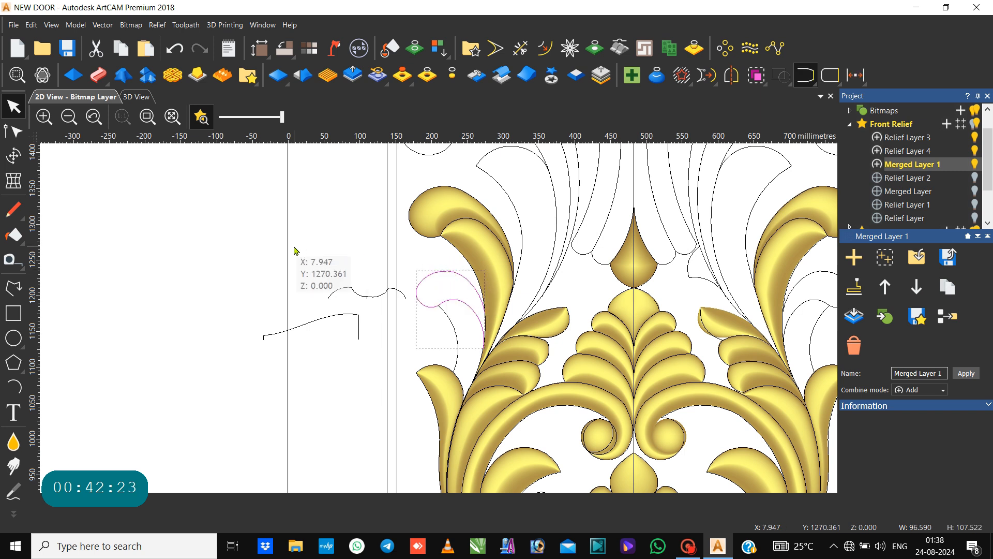
left_click(97, 75)
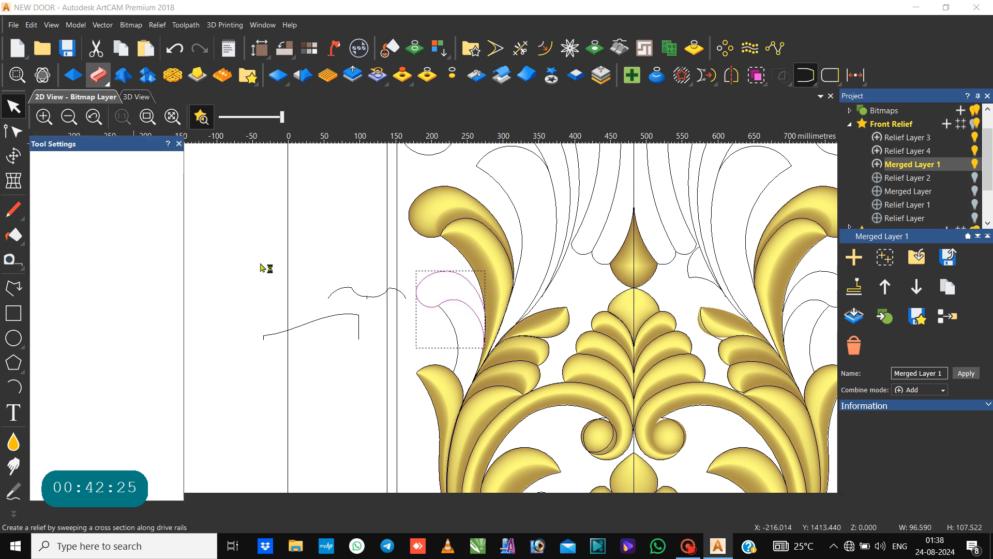
left_click(333, 290)
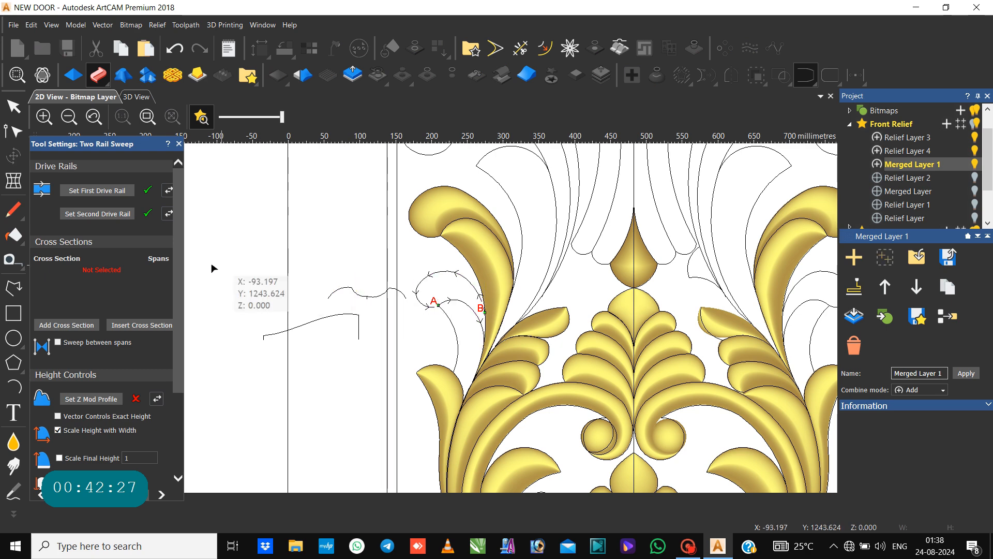
left_click(337, 289)
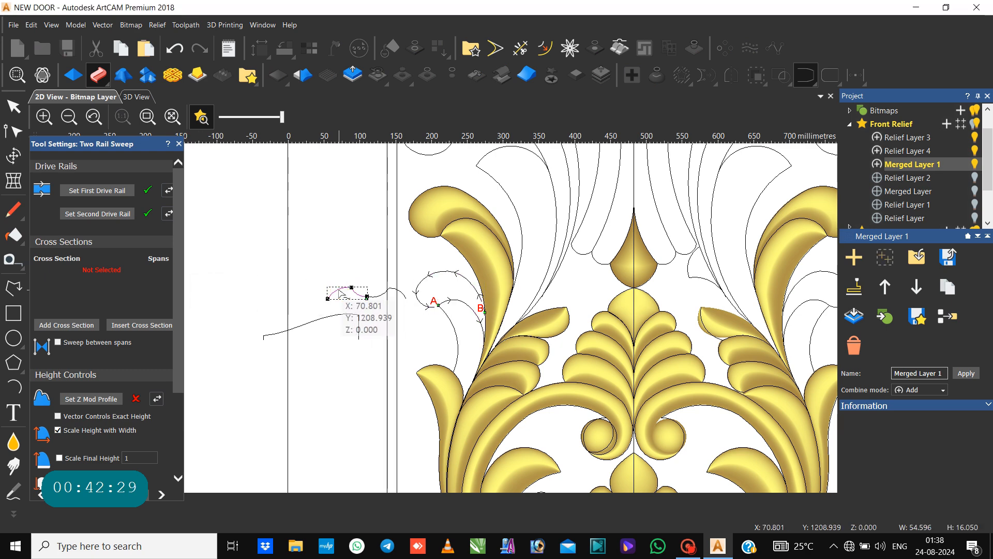
left_click(73, 325)
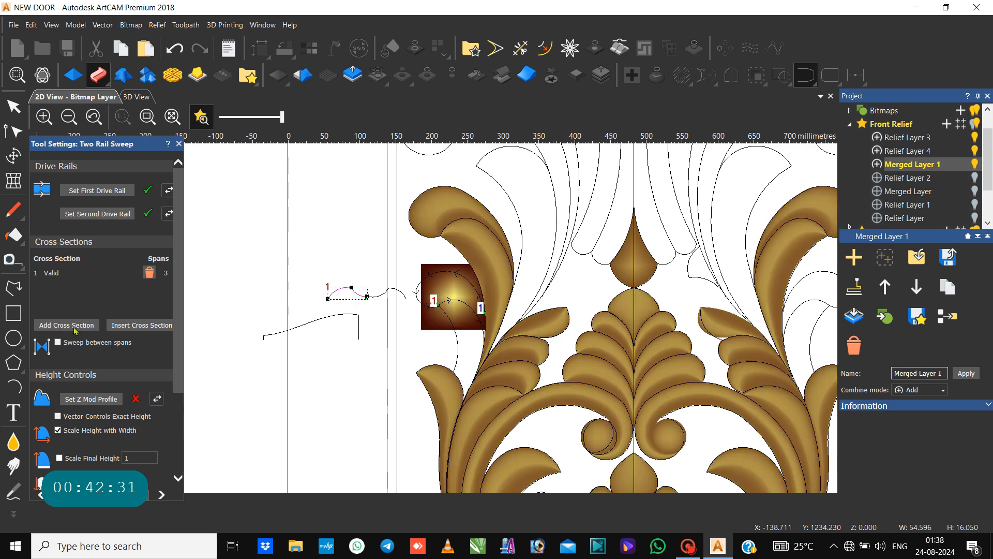
left_click(169, 213)
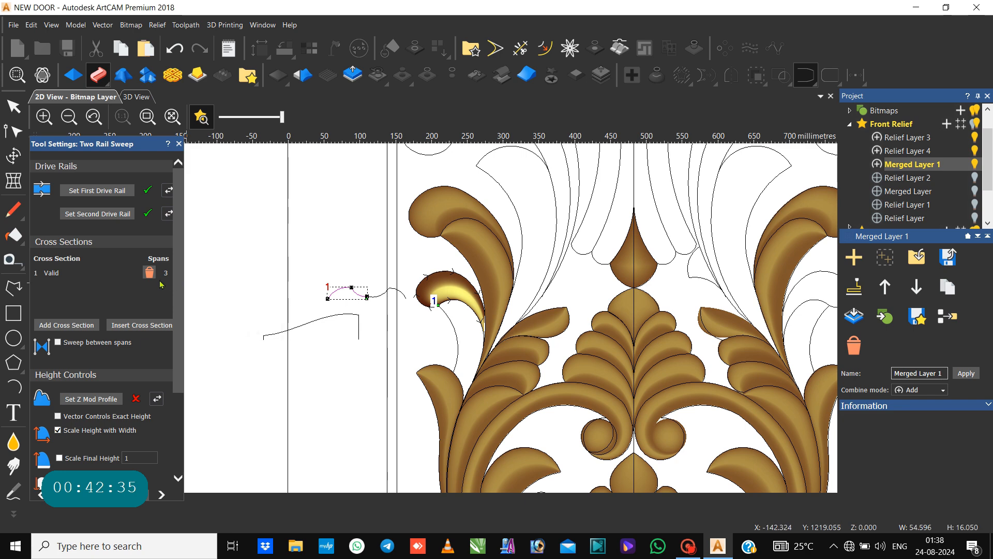
Replace the sweep's cross section with the right half of the wave profile.
left_click(149, 272)
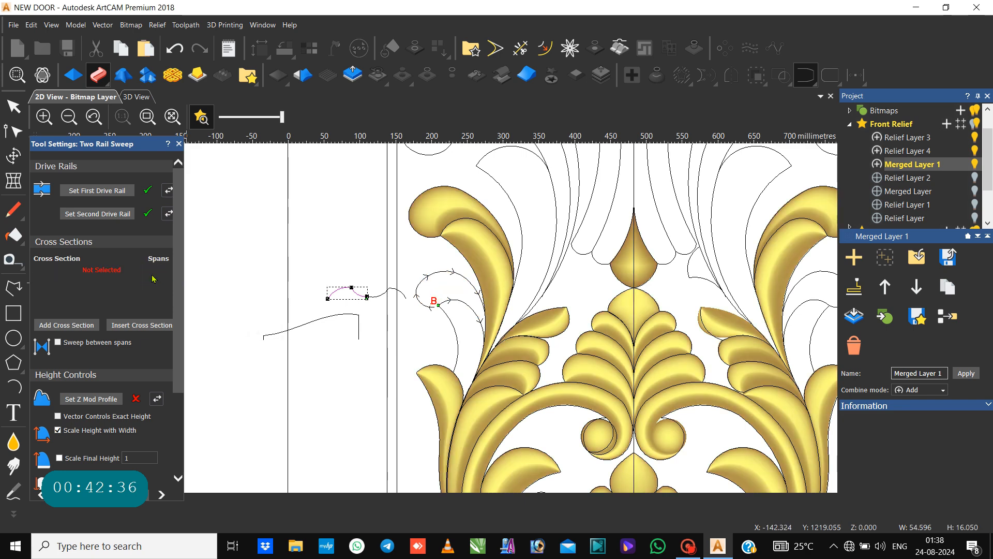
left_click(404, 294)
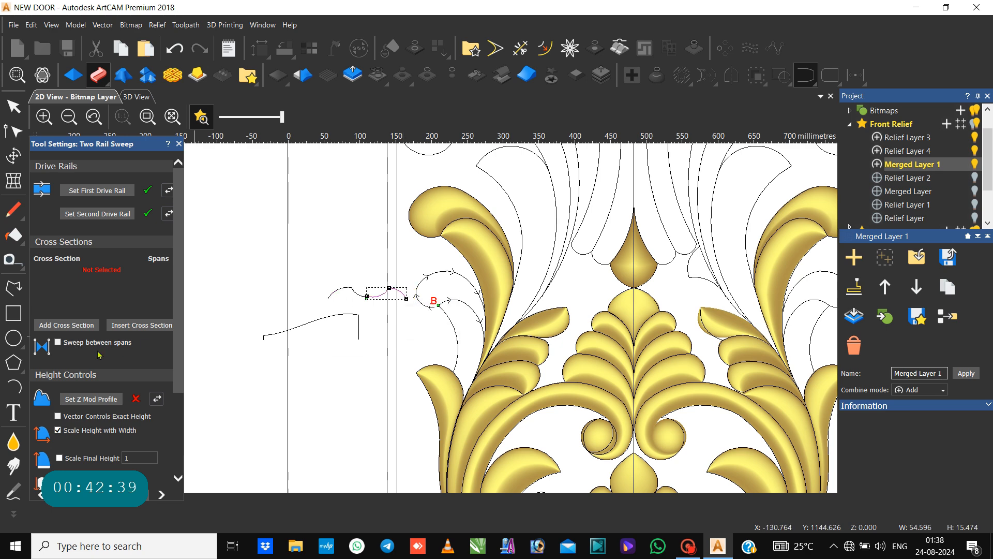
left_click(75, 324)
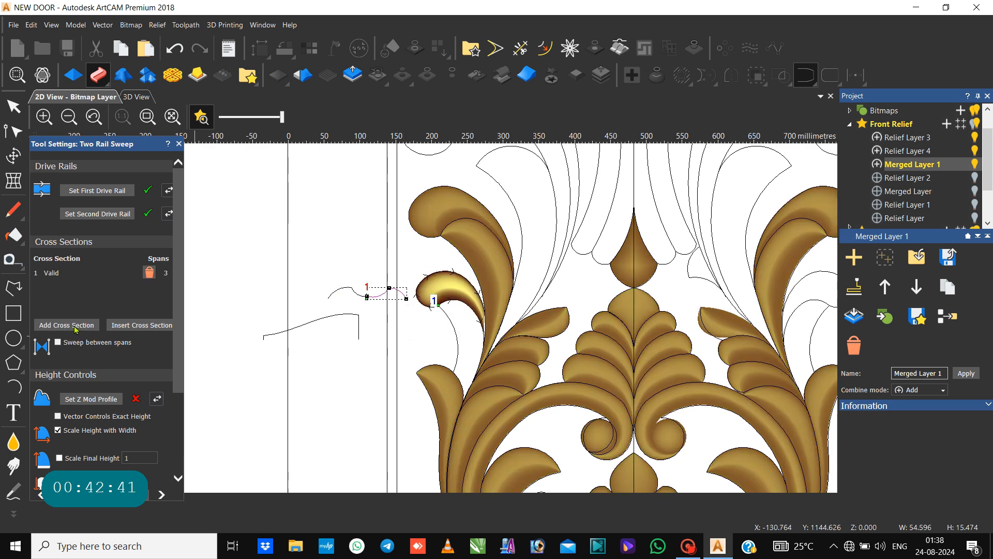
Configure the sweep with Merge High, a scaled final height of 6 and a start height of 6 mm, without scaling height with width.
scroll(74, 409, "down", 3)
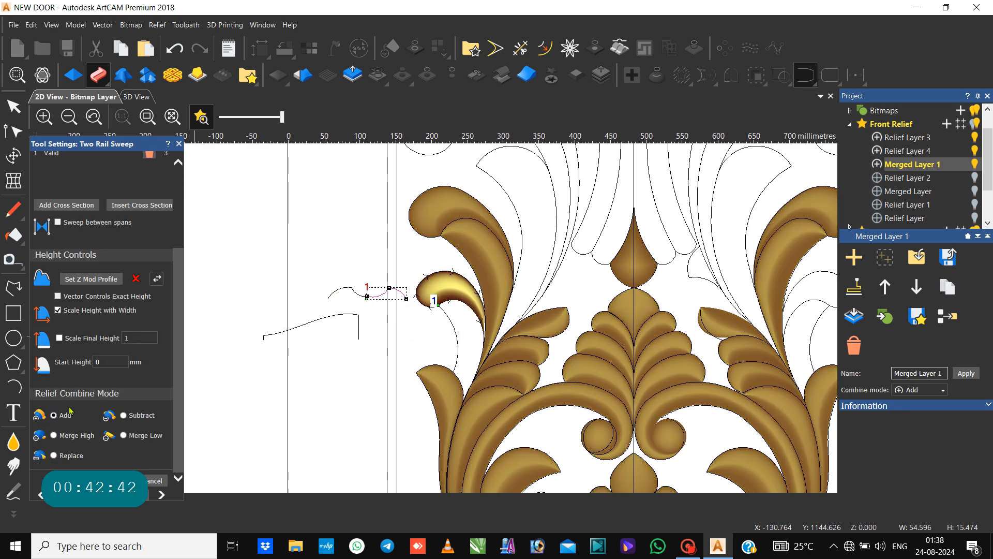
left_click(54, 435)
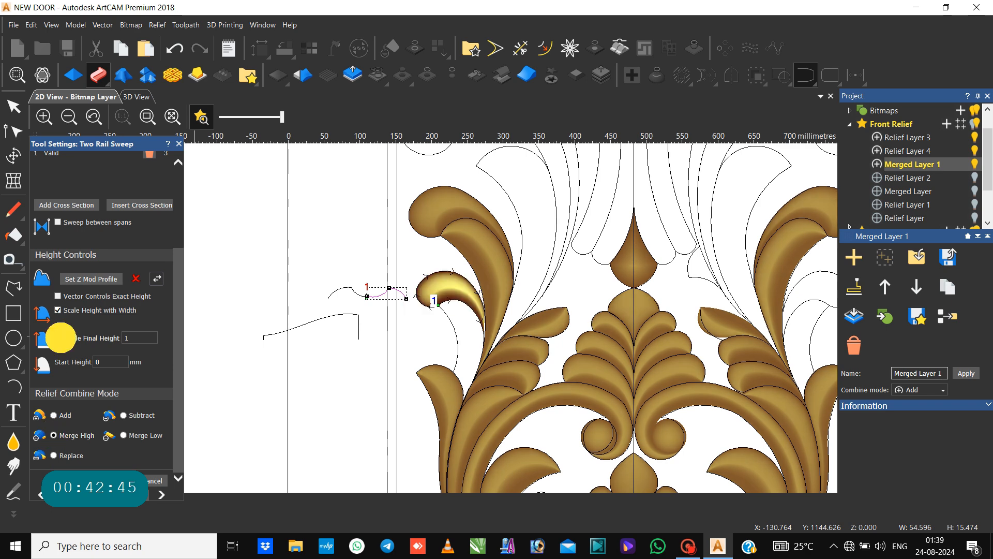
left_click(59, 337)
left_click(58, 310)
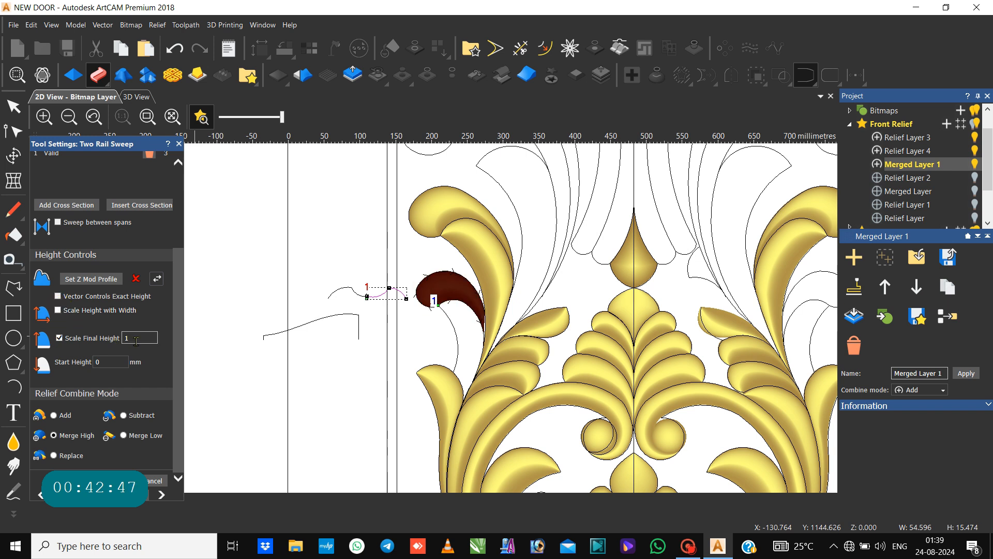
type("6")
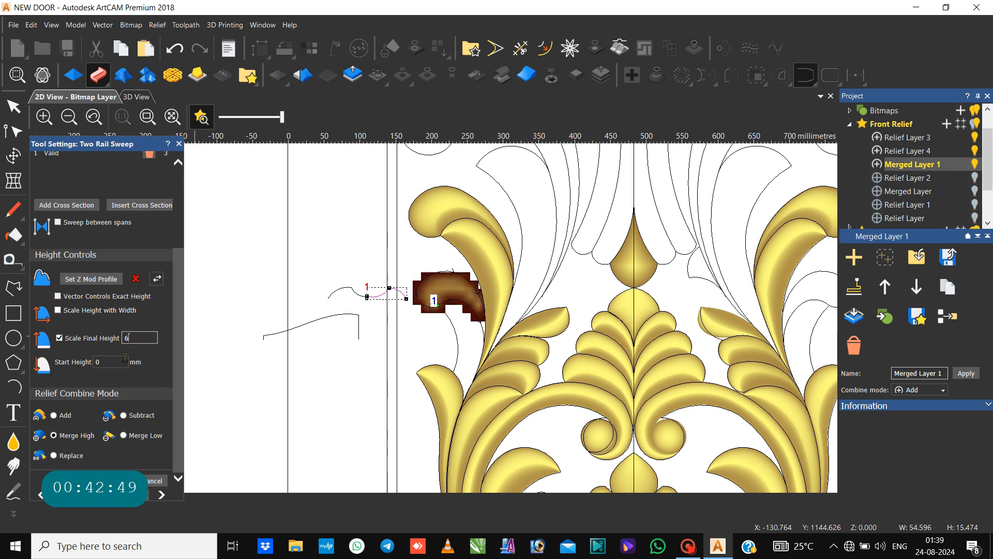
left_click(120, 360)
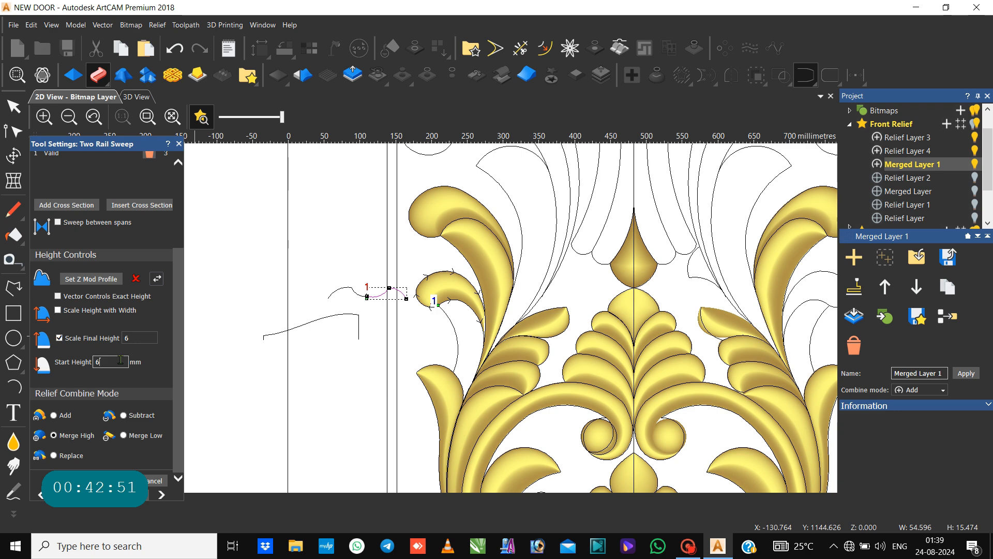
scroll(471, 339, "up", 2)
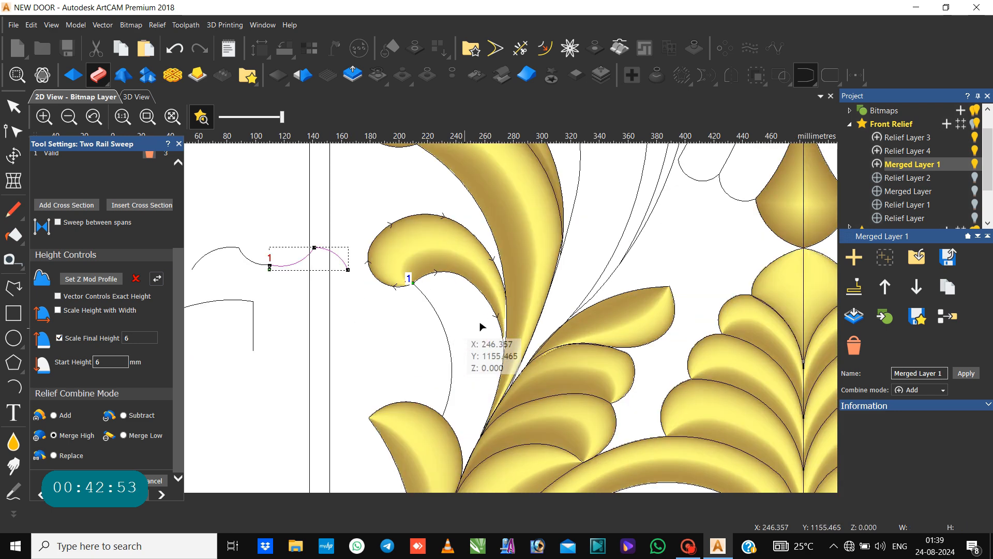
left_click(505, 299)
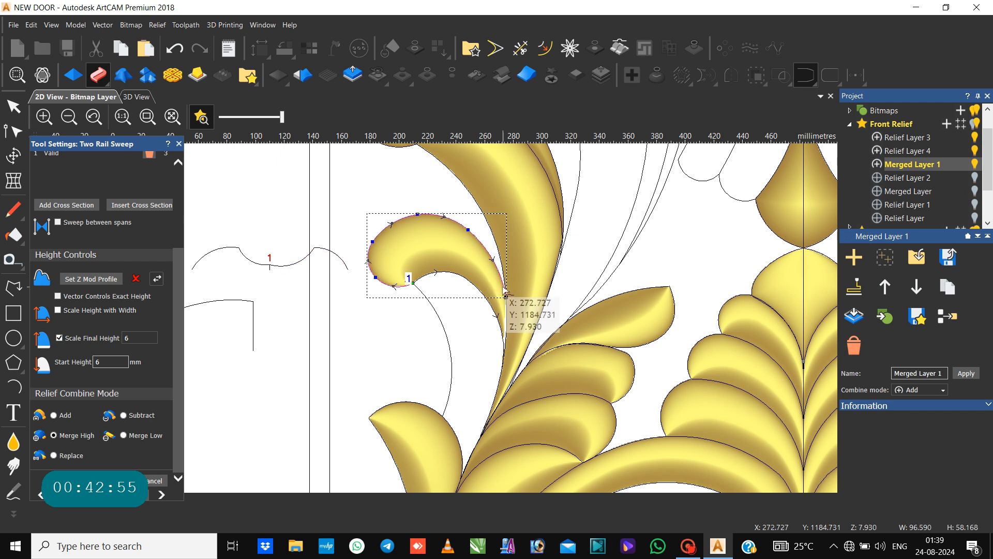
left_click_drag(506, 298, 509, 298)
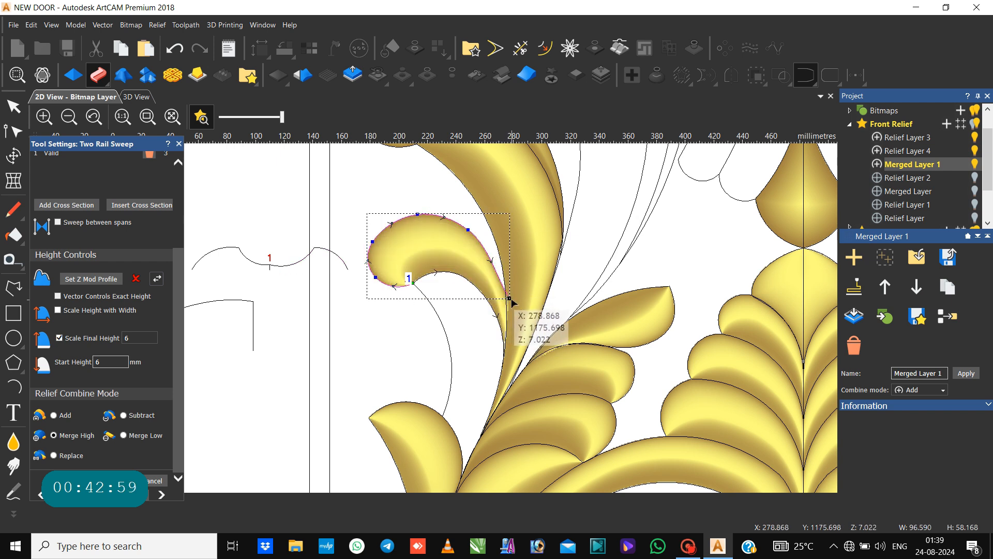
left_click(513, 303)
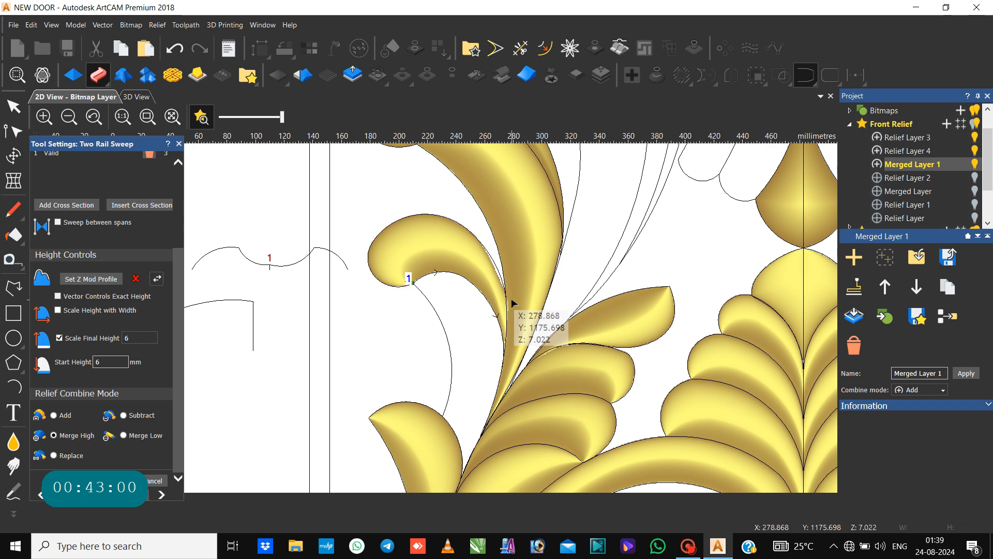
Convert the last span of the curled leaf's outer edge to a Bezier curve and extend its end node into the larger leaf beside it.
left_click(499, 267)
key("b")
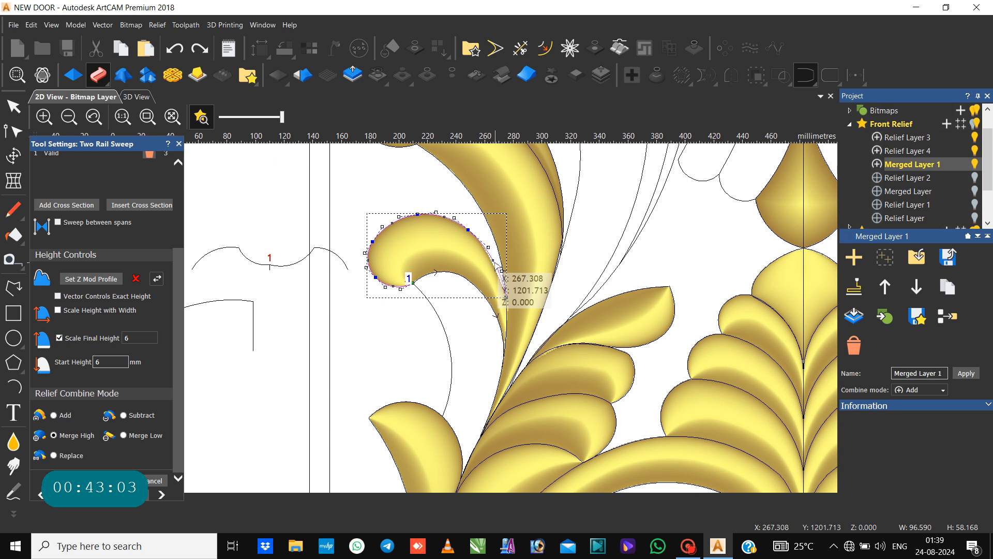
left_click(509, 298)
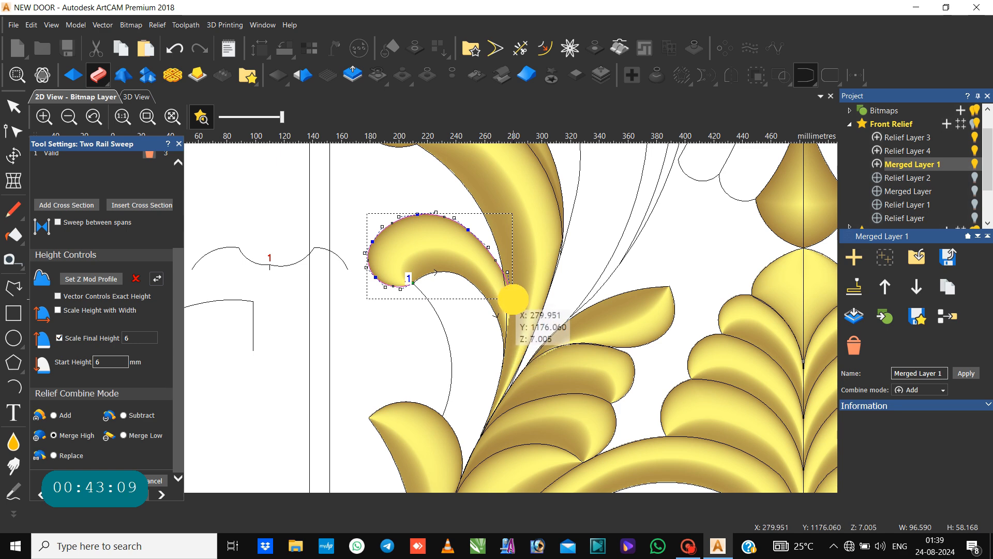
left_click_drag(513, 299, 519, 306)
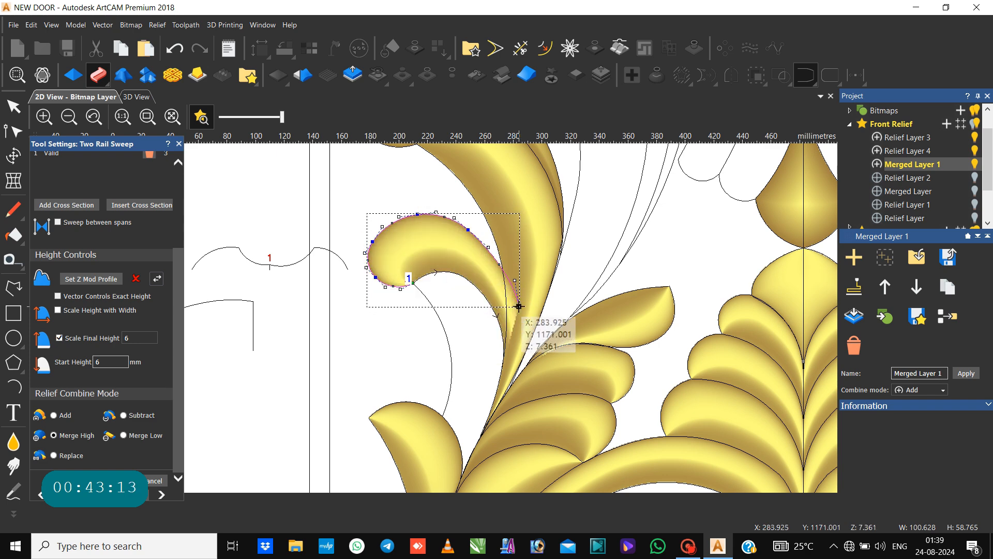
left_click(514, 273)
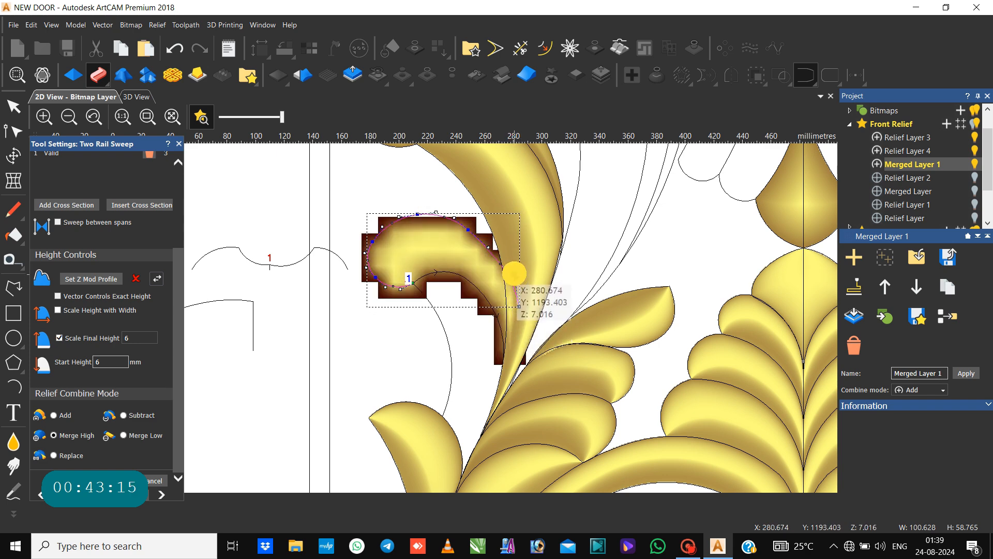
left_click(470, 229)
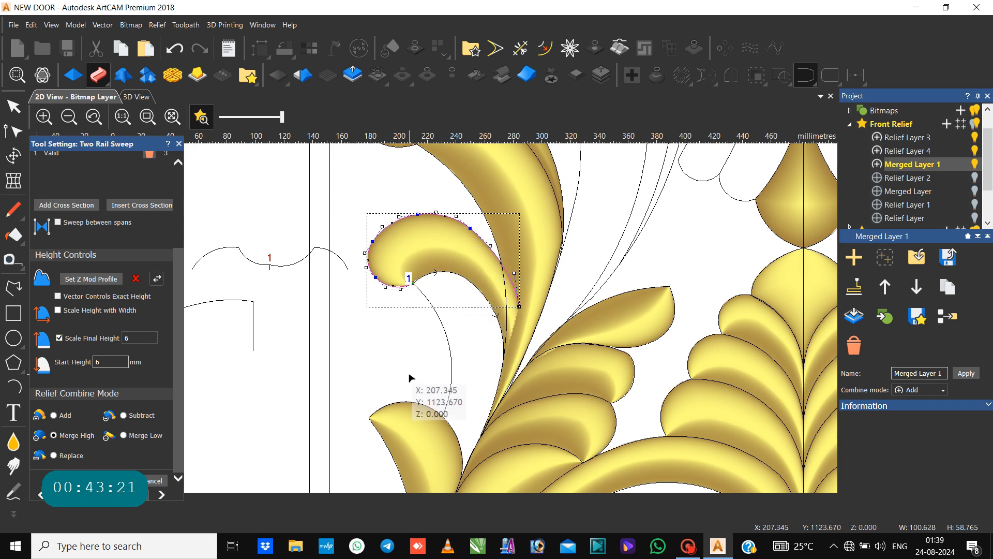
Set the sloped profile with the vertical end as the sweep's Z modulation profile and reverse its direction.
scroll(410, 377, "down", 7)
scroll(428, 331, "up", 4)
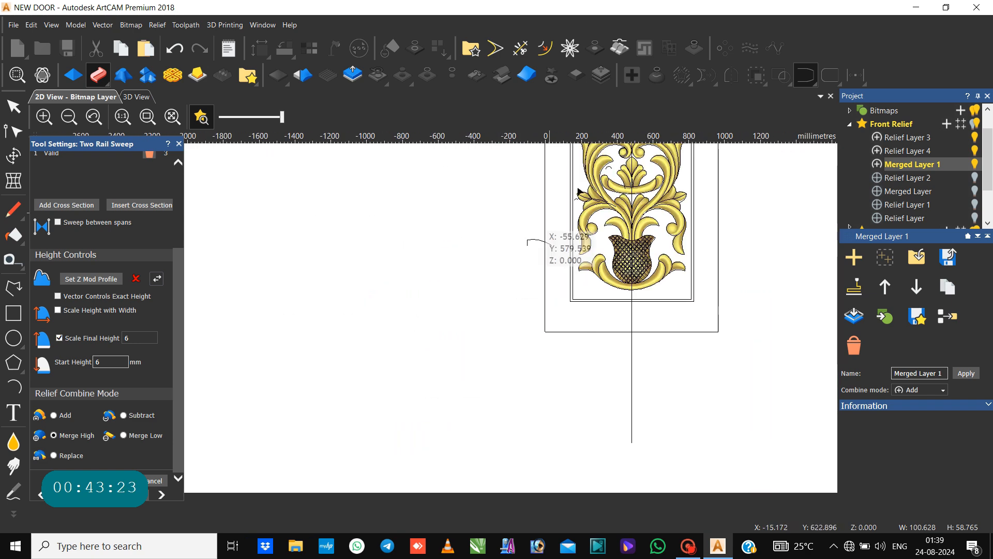
scroll(595, 202, "up", 5)
scroll(455, 152, "down", 2)
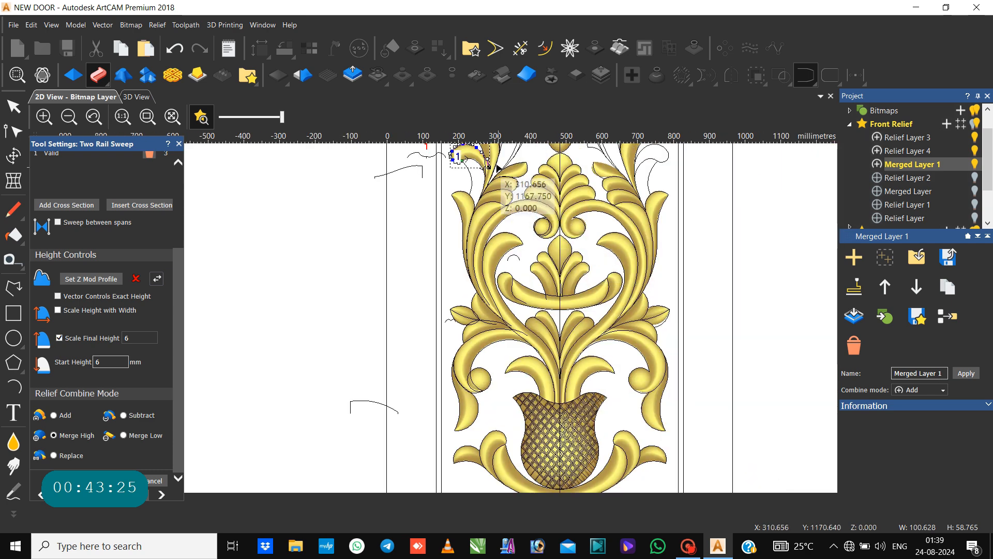
scroll(494, 163, "up", 3)
scroll(494, 163, "down", 3)
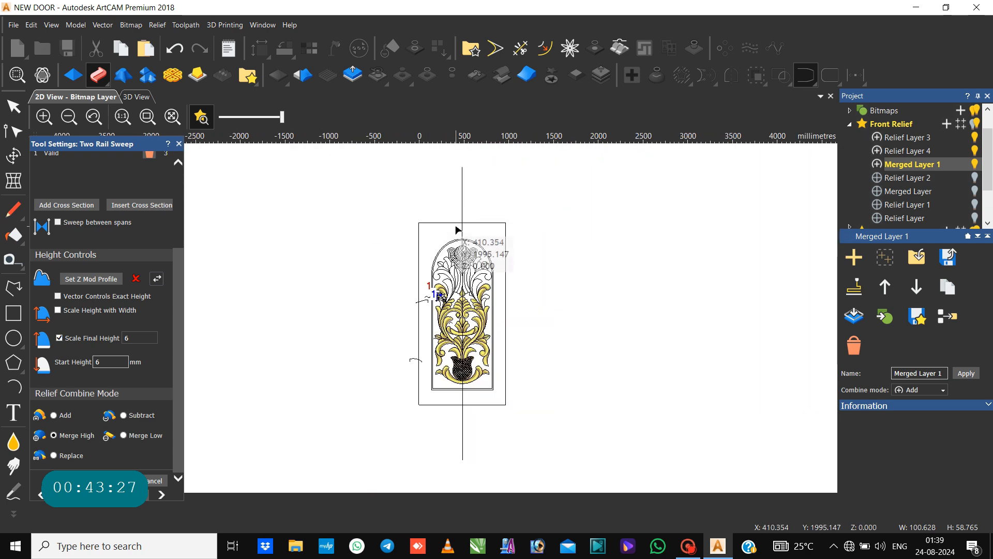
scroll(435, 316, "up", 1)
scroll(434, 317, "up", 2)
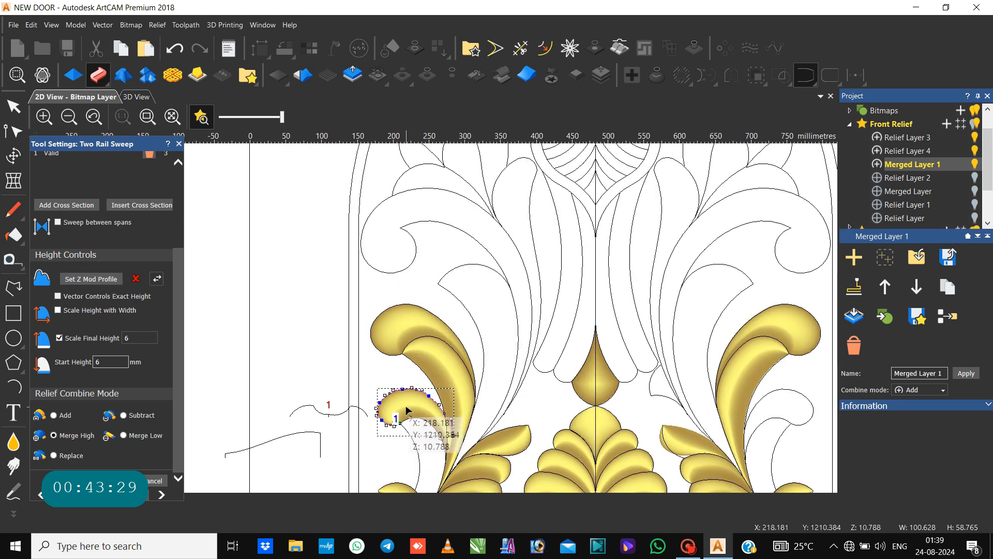
left_click(273, 439)
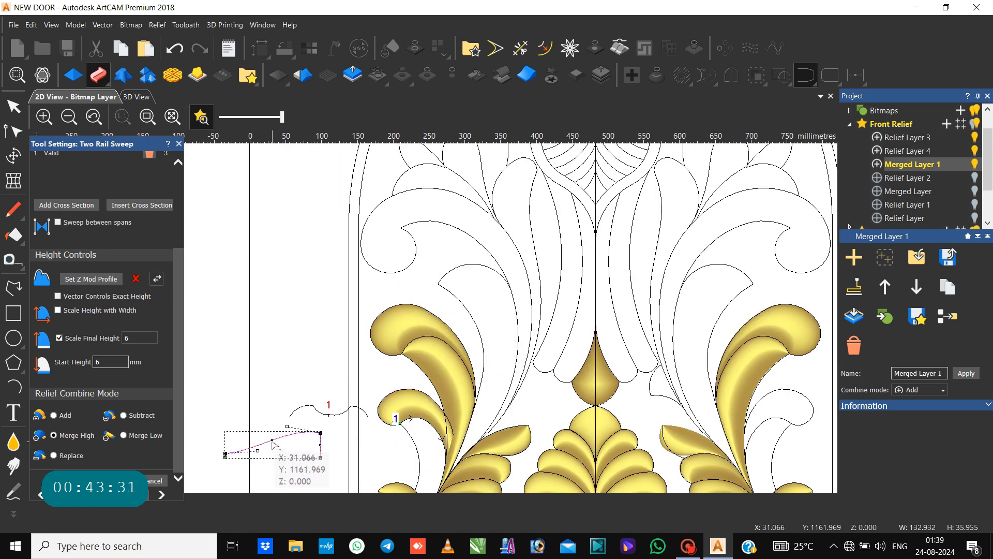
left_click(82, 279)
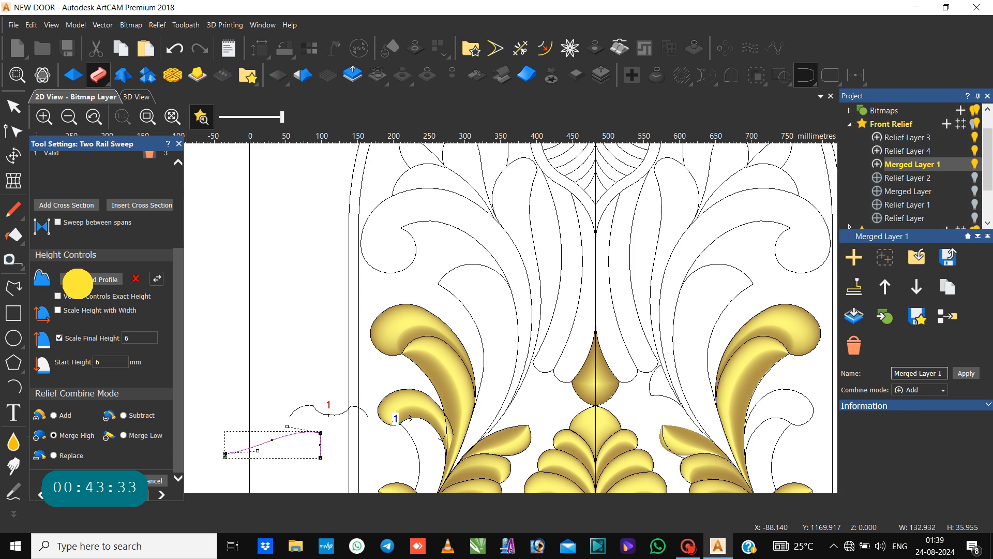
left_click(155, 278)
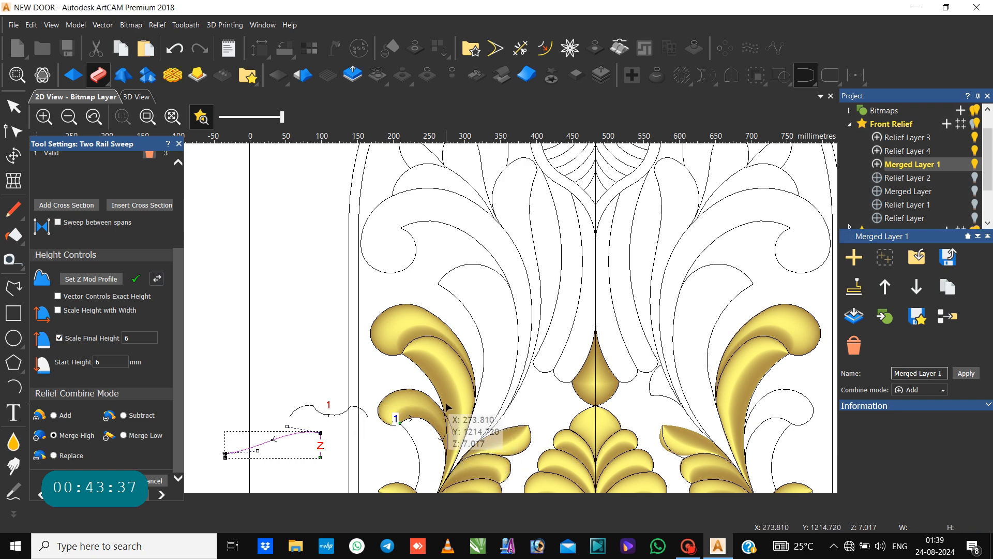
Fine-tune the curvature of the outer edge's last span and generate the curled leaf's relief.
scroll(442, 410, "up", 2)
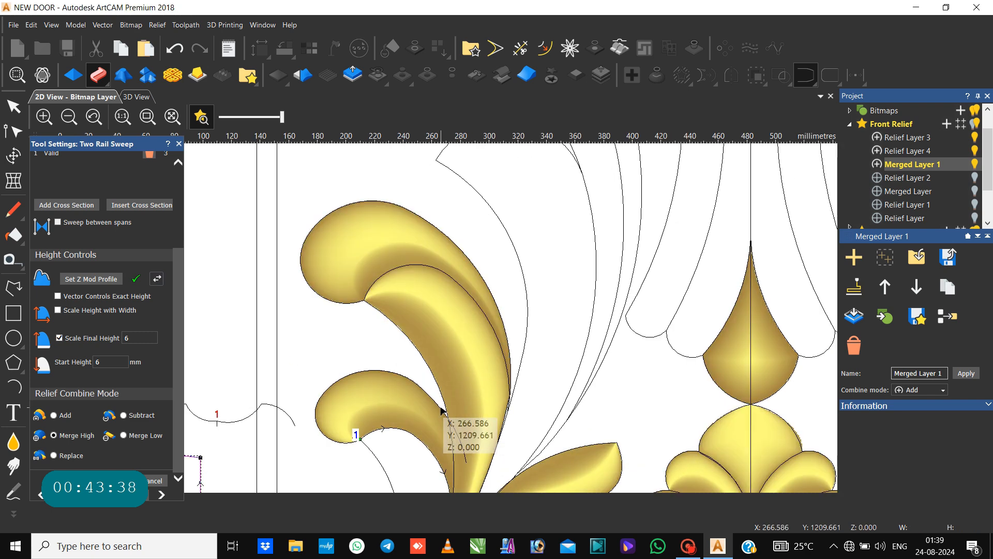
left_click(454, 437)
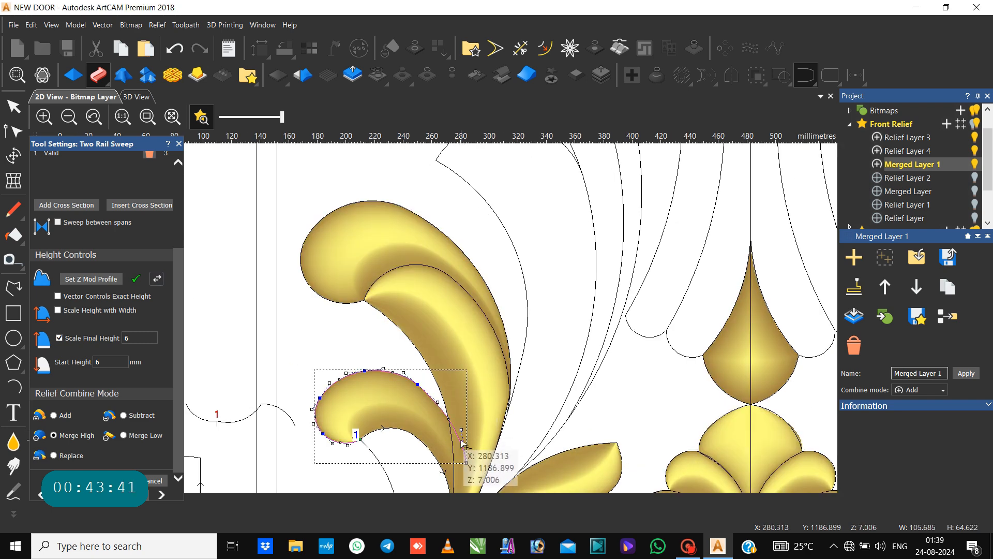
left_click(437, 400)
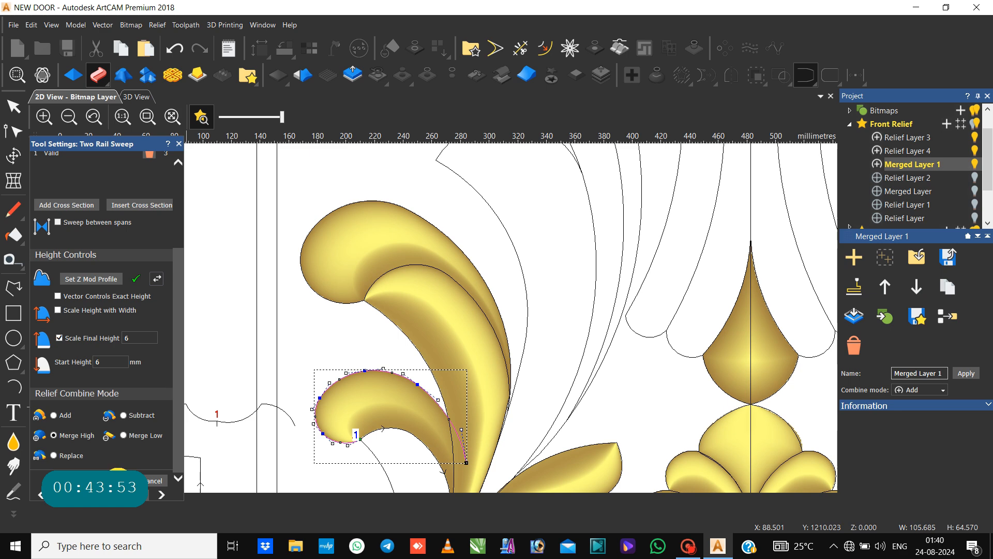
left_click(150, 481)
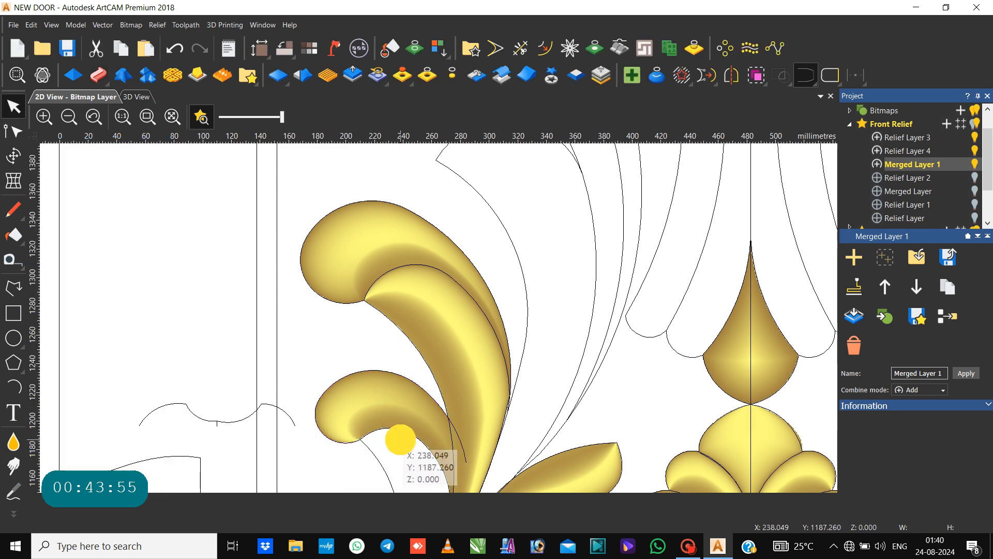
Draw a start-end-point arc of about 310 mm radius from the curled leaf's inner edge down to the lower leaf's junction with the stem.
left_click(377, 458)
scroll(378, 459, "down", 3)
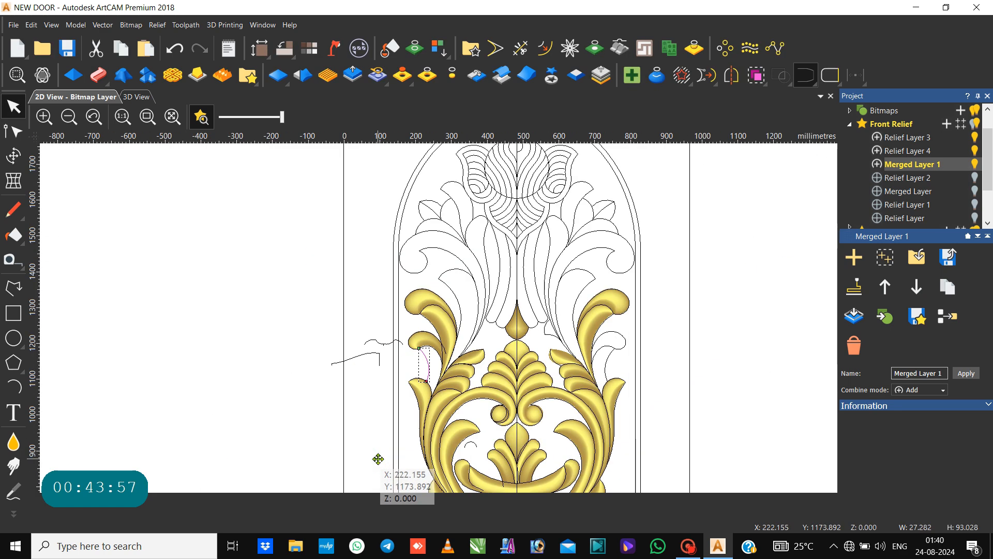
scroll(432, 359, "up", 3)
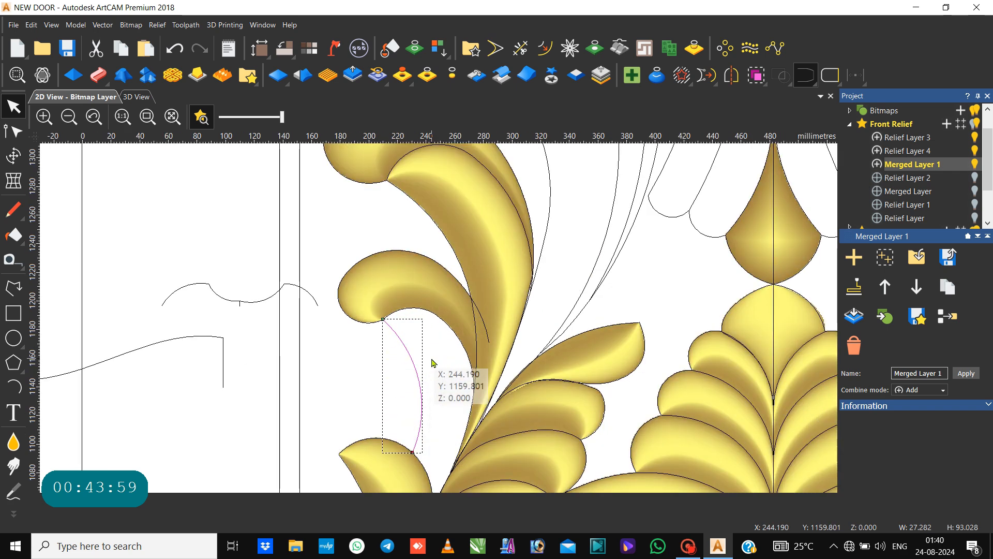
left_click(444, 327)
left_click(444, 325)
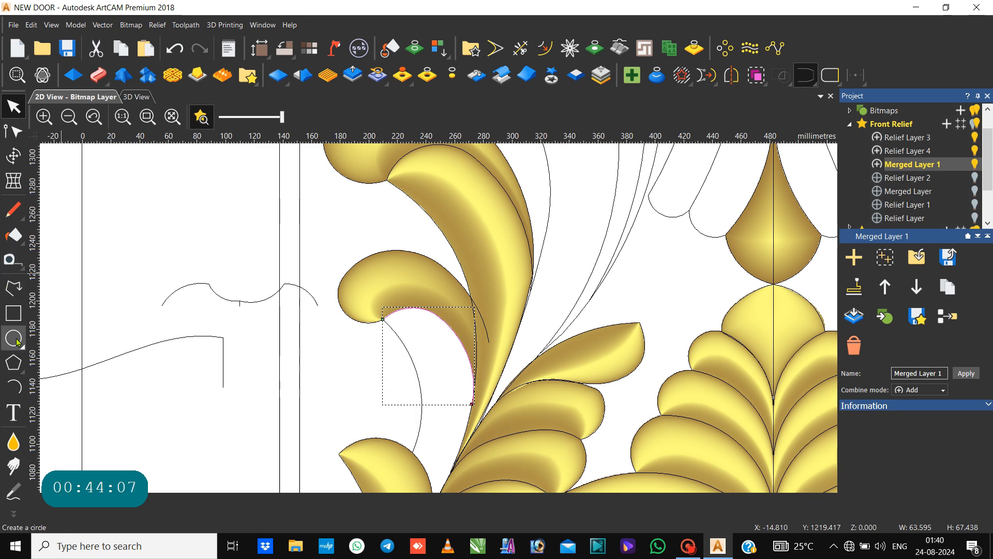
left_click(17, 384)
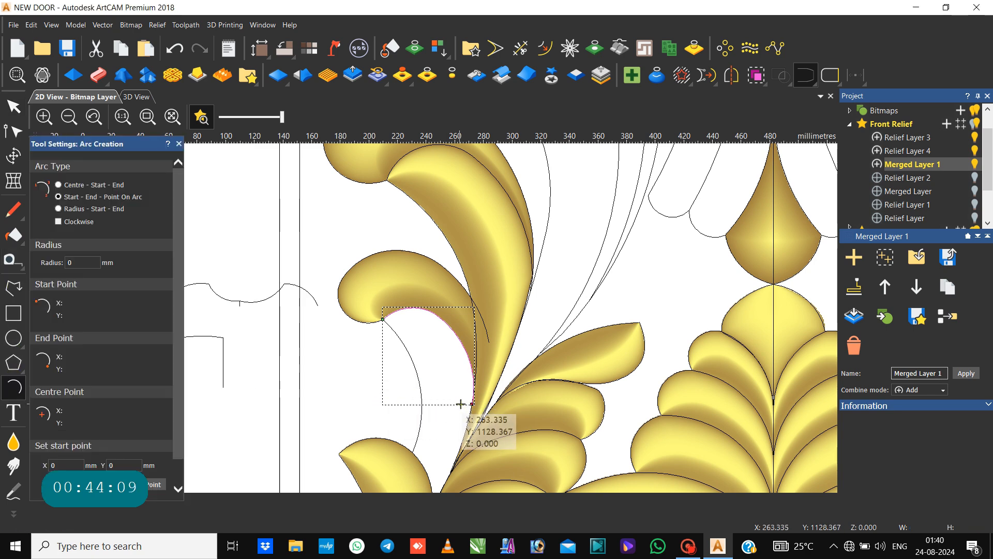
left_click(470, 403)
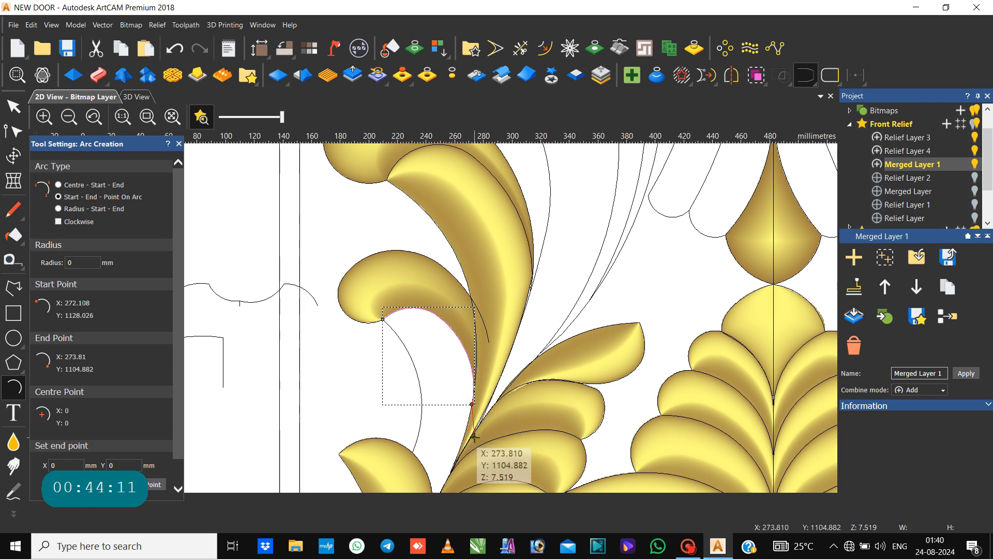
scroll(468, 424, "down", 1)
scroll(440, 426, "up", 1)
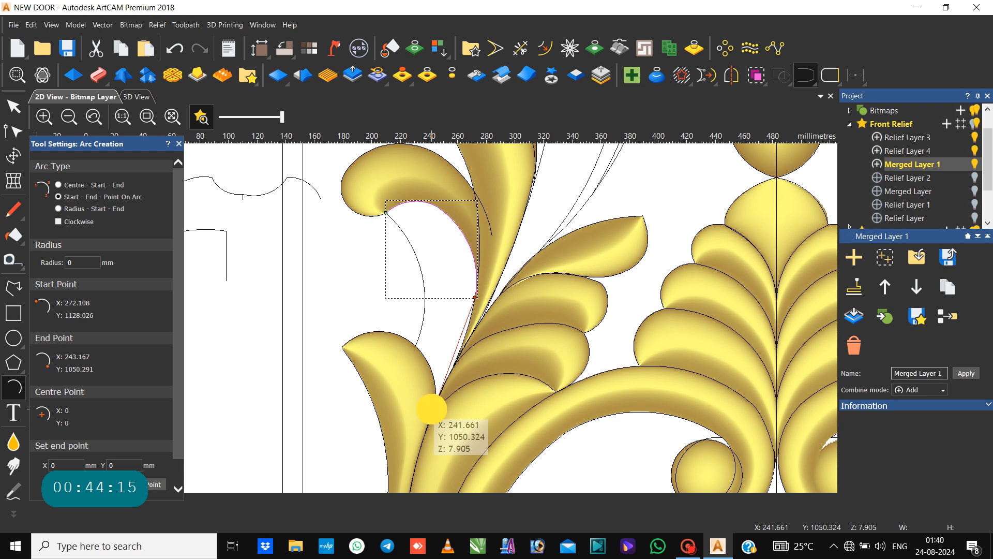
left_click(432, 408)
left_click(456, 360)
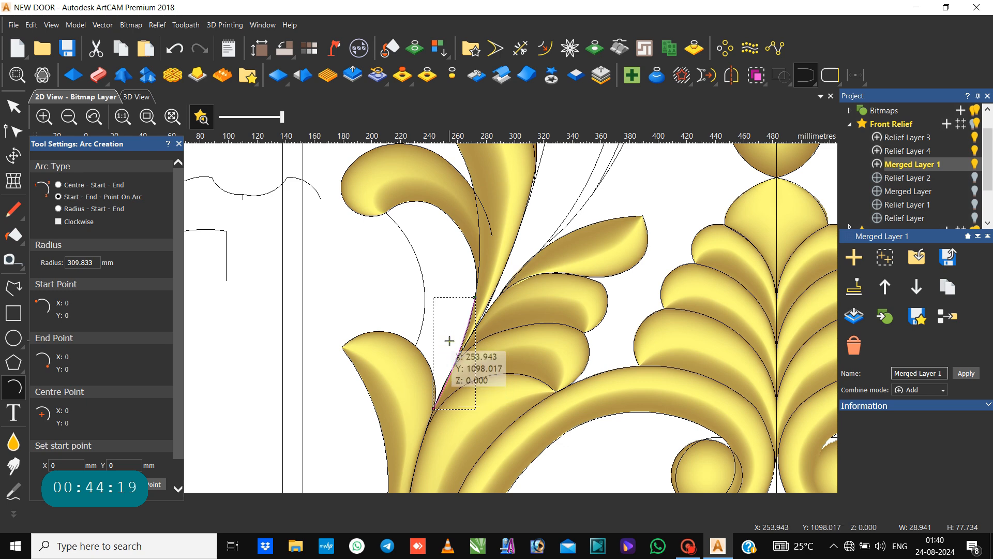
key("Escape")
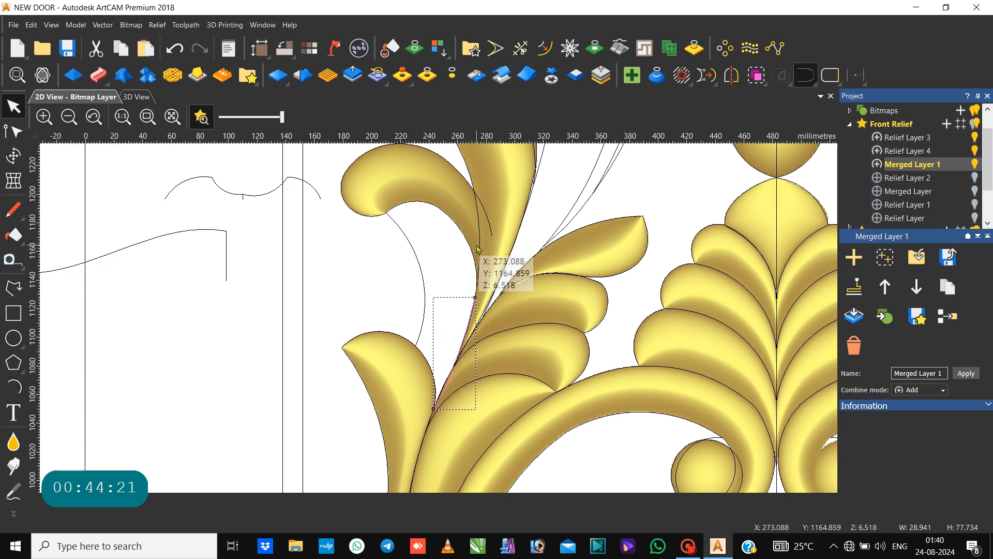
Join the new arc to the curled leaf's inner edge as one continuous rail, and clear the selection.
left_click(474, 261, "shift")
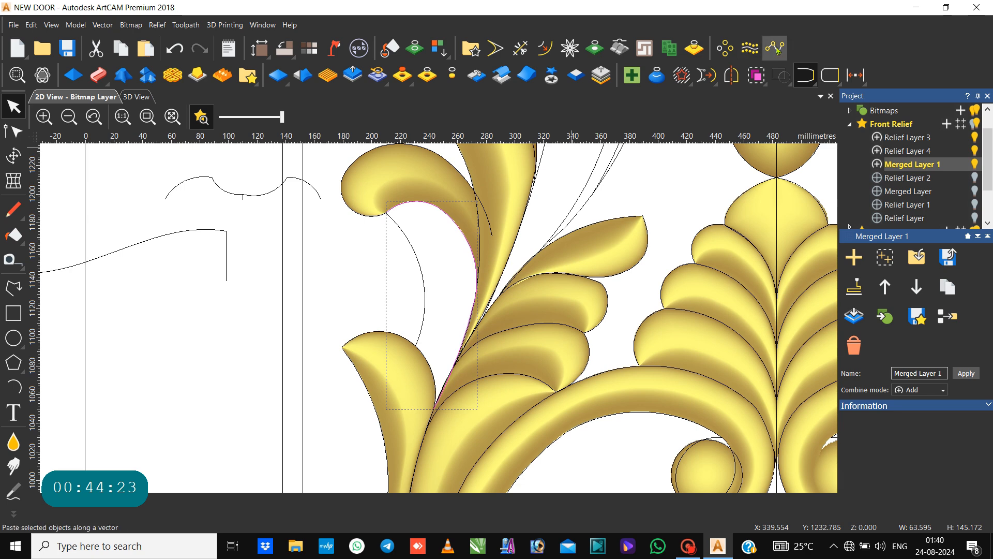
left_click(805, 75)
left_click(432, 231)
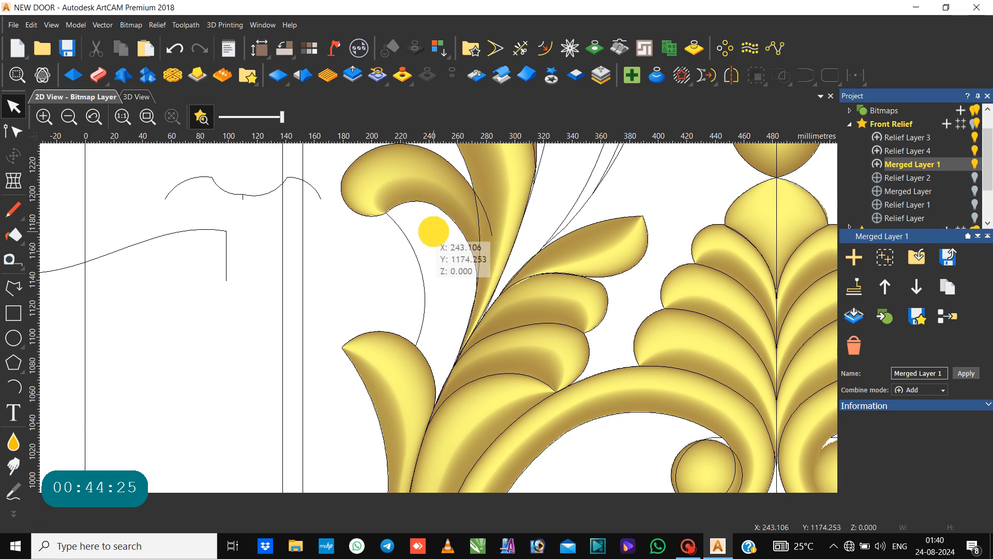
Set up a Two Rail Sweep between the short curve and the joined rail, reversing the first rail and adding the S-shaped cross section.
left_click(420, 264)
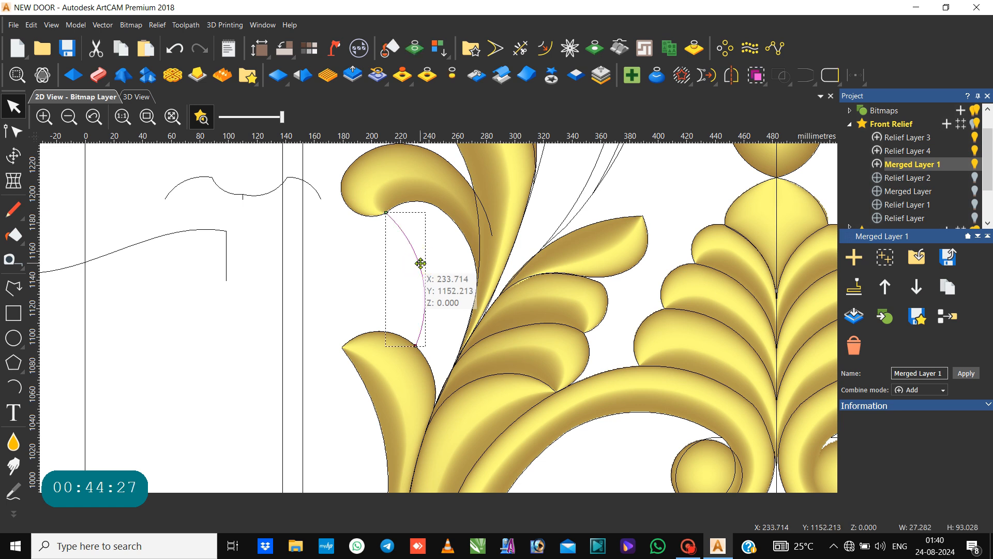
left_click(462, 236, "shift")
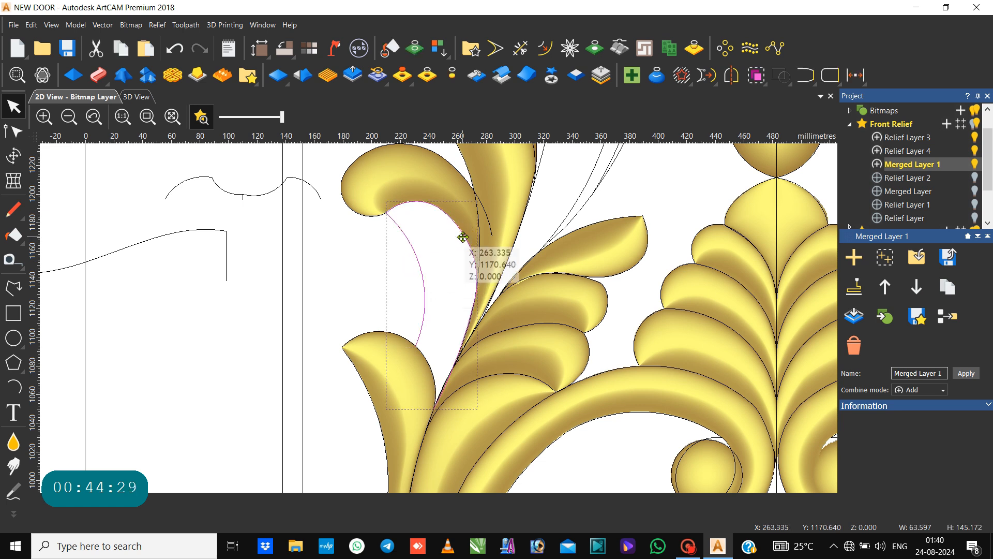
left_click(105, 73)
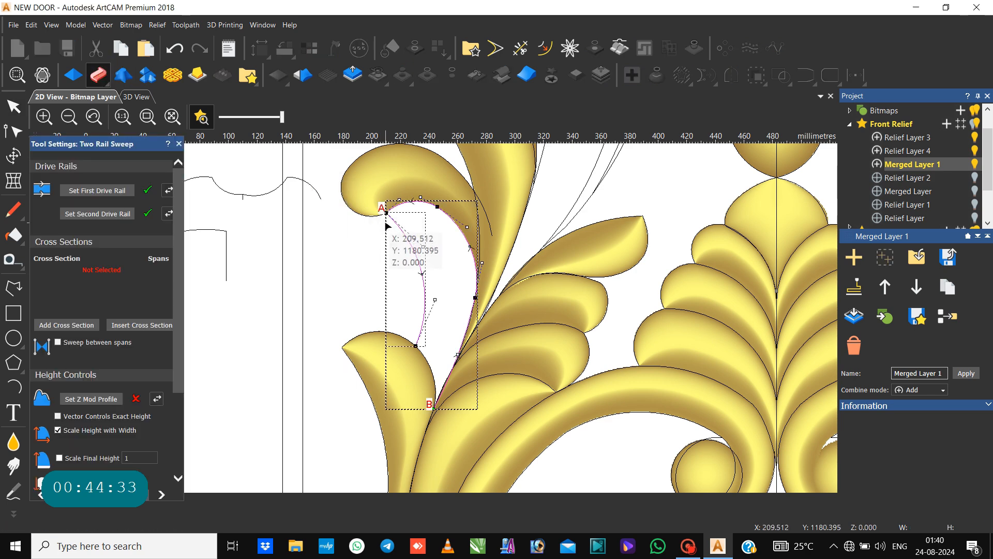
left_click(169, 190)
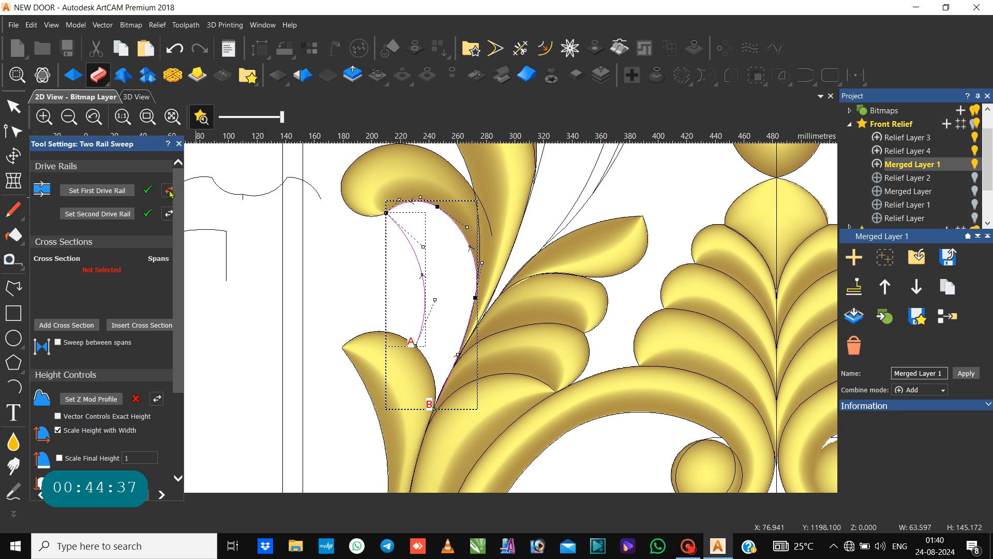
left_click(315, 189)
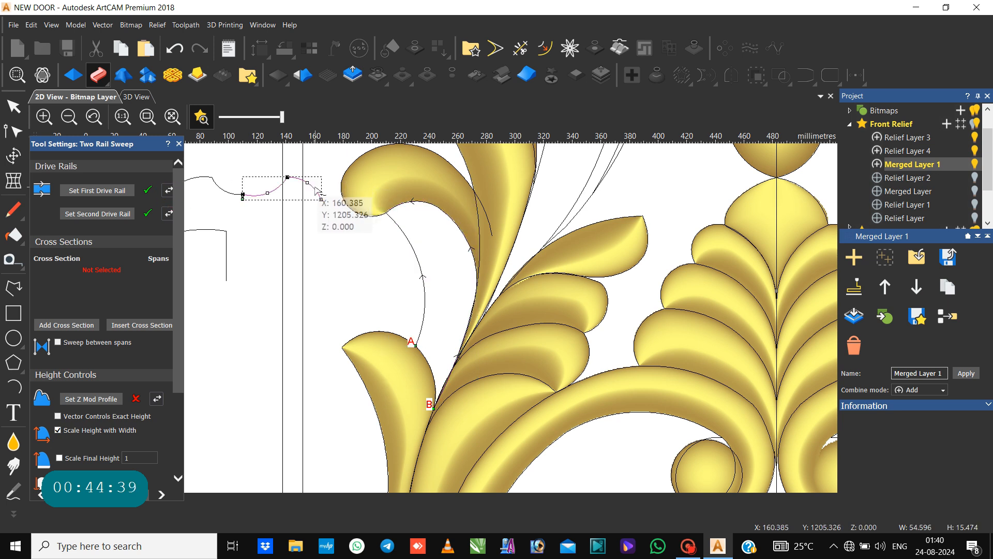
left_click(76, 326)
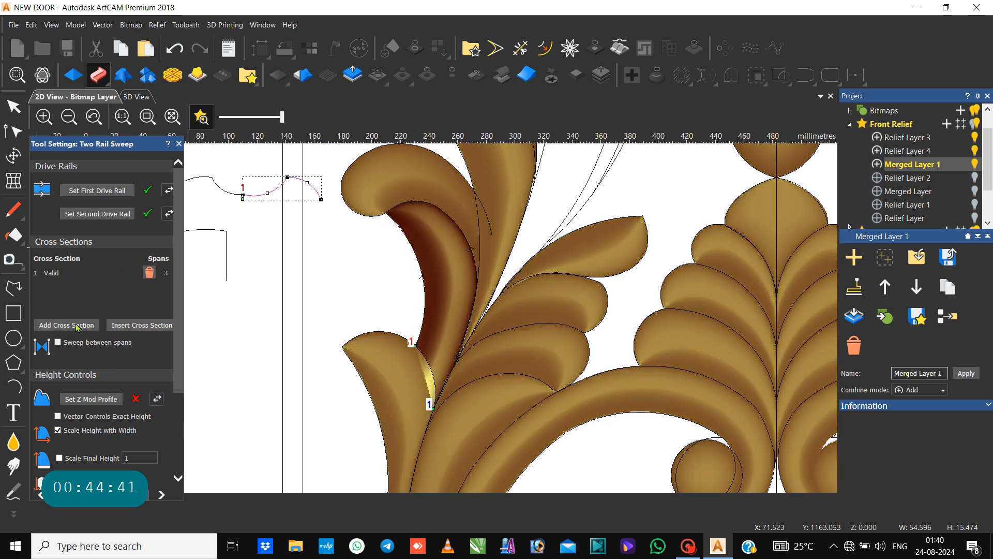
Configure the sweep with Merge High, a scaled final height of 6 and a 6 mm start height, without scaling height with width.
scroll(45, 431, "down", 3)
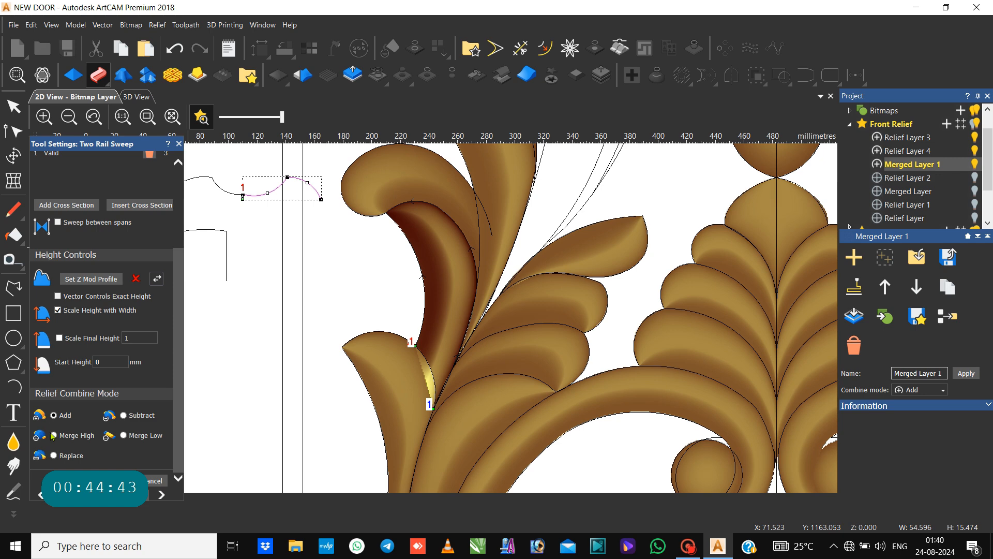
left_click(53, 435)
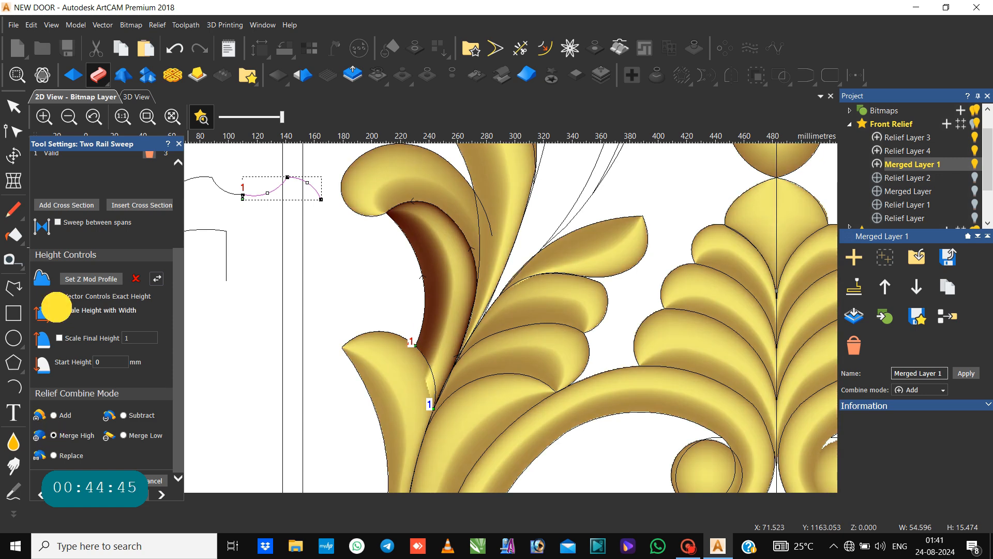
left_click(57, 309)
left_click(59, 337)
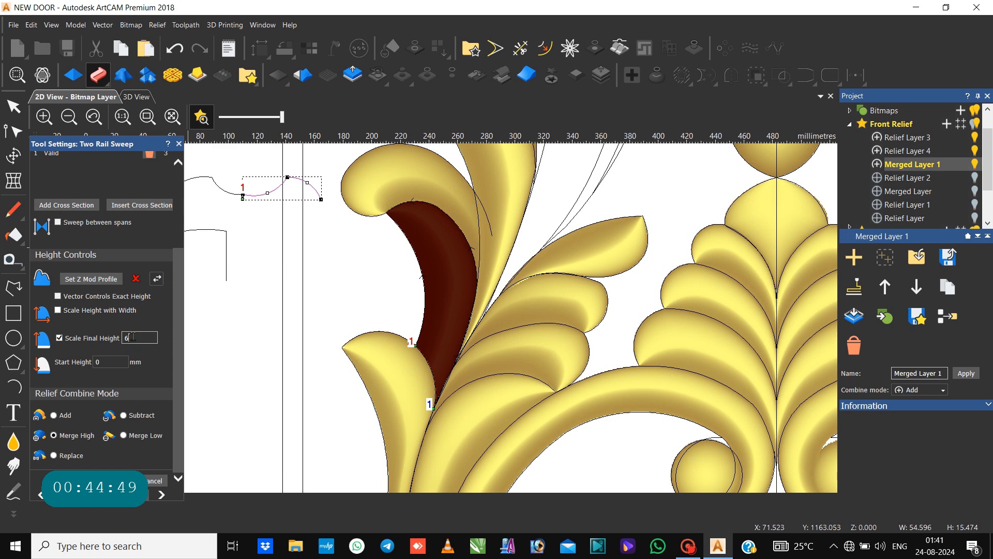
double_click(108, 362)
type("6")
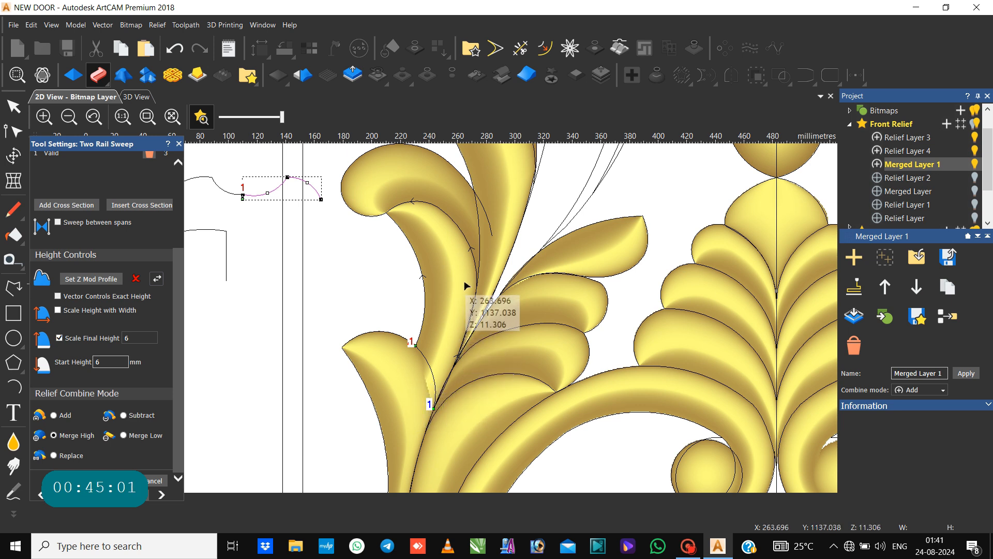
Assign the sloped profile as the sweep's Z modulation profile, reverse its direction and finish the inner leaf's relief.
left_click(207, 234)
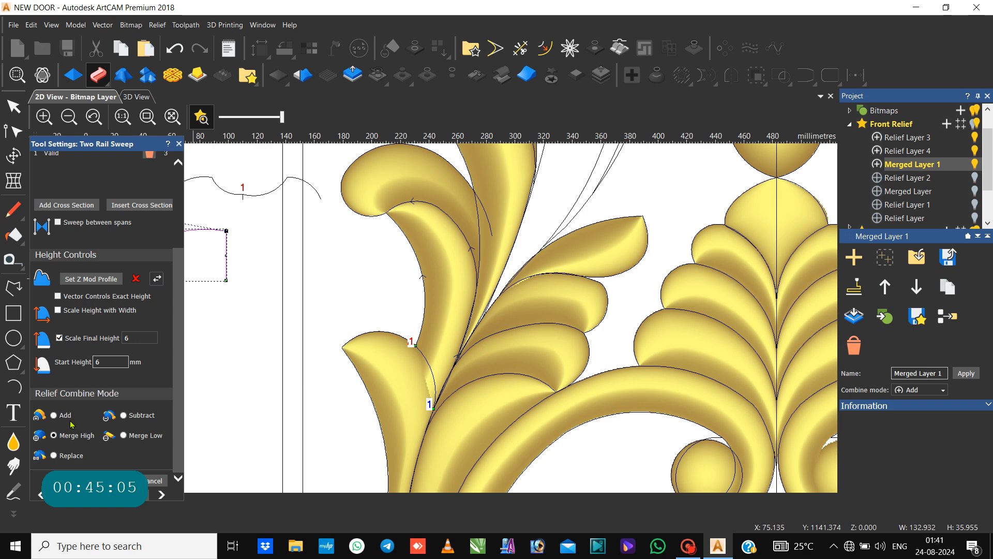
left_click(82, 280)
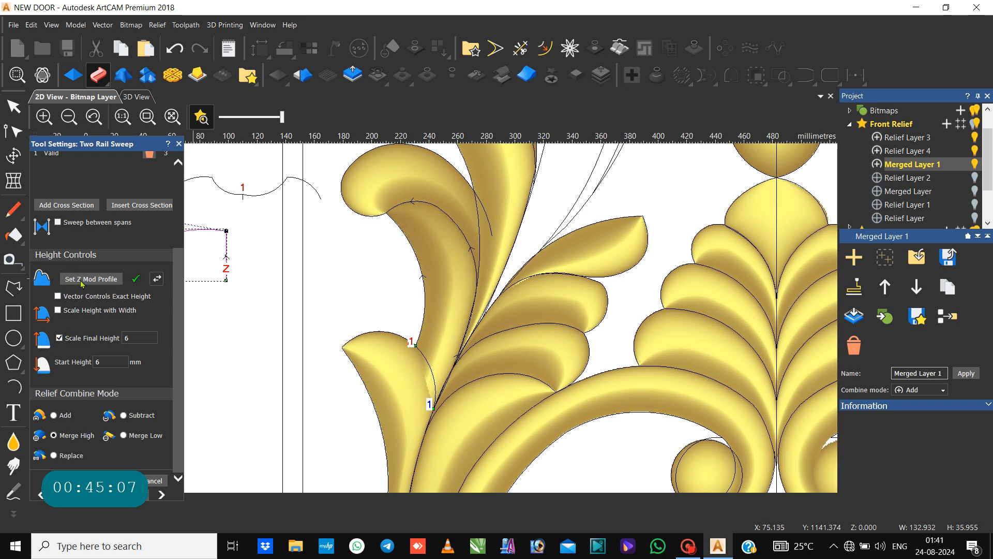
left_click(158, 279)
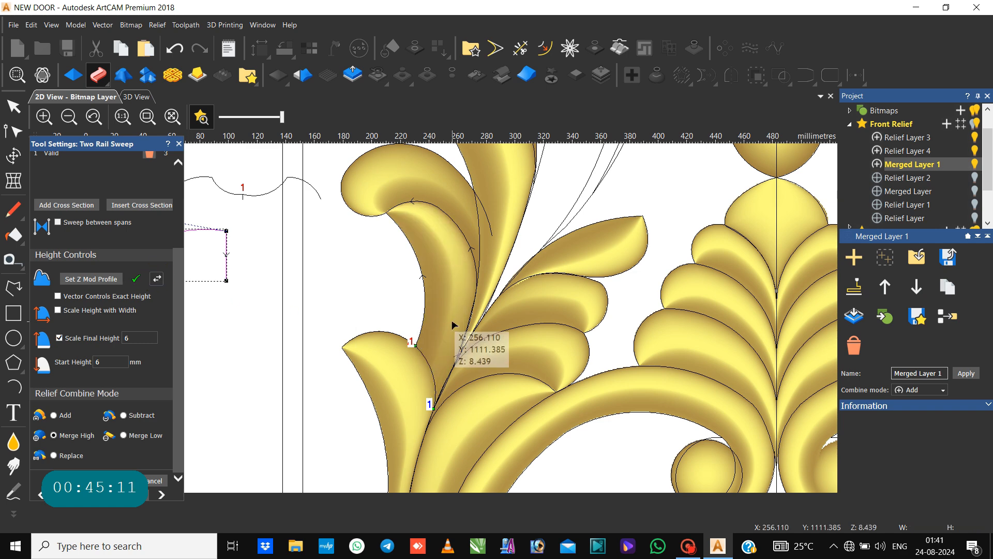
scroll(440, 329, "down", 2)
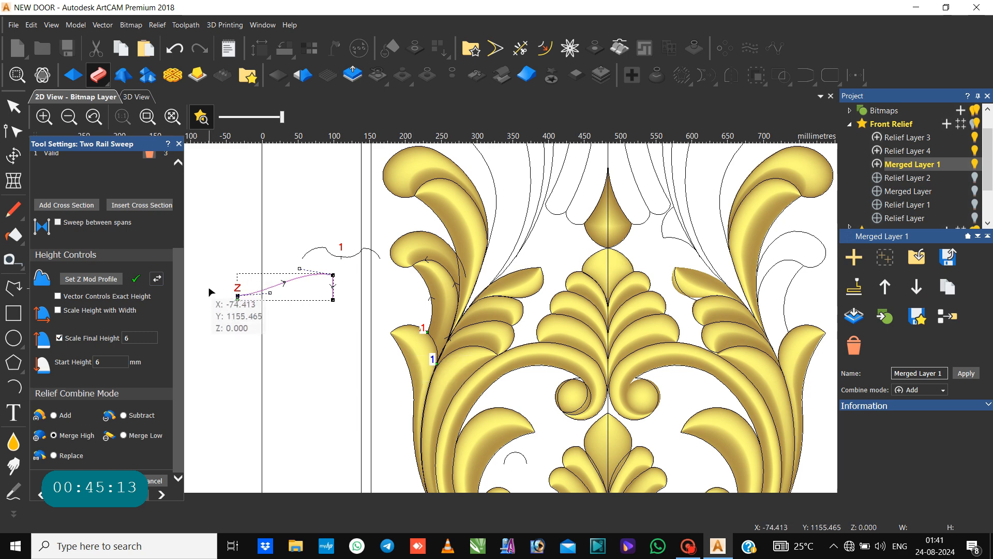
left_click(154, 481)
Mirror-merge the relief left over right across the door's centre line.
scroll(450, 316, "down", 2)
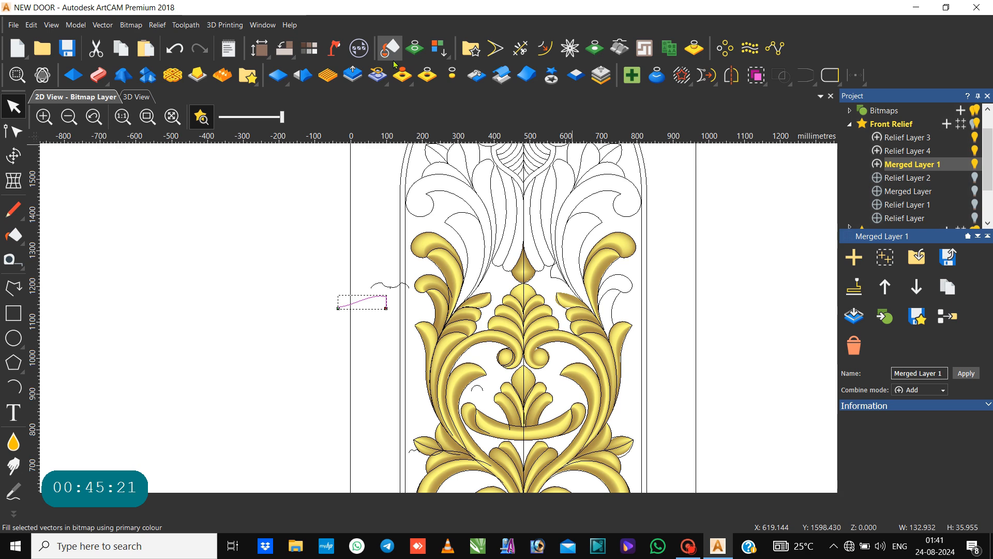
left_click(482, 78)
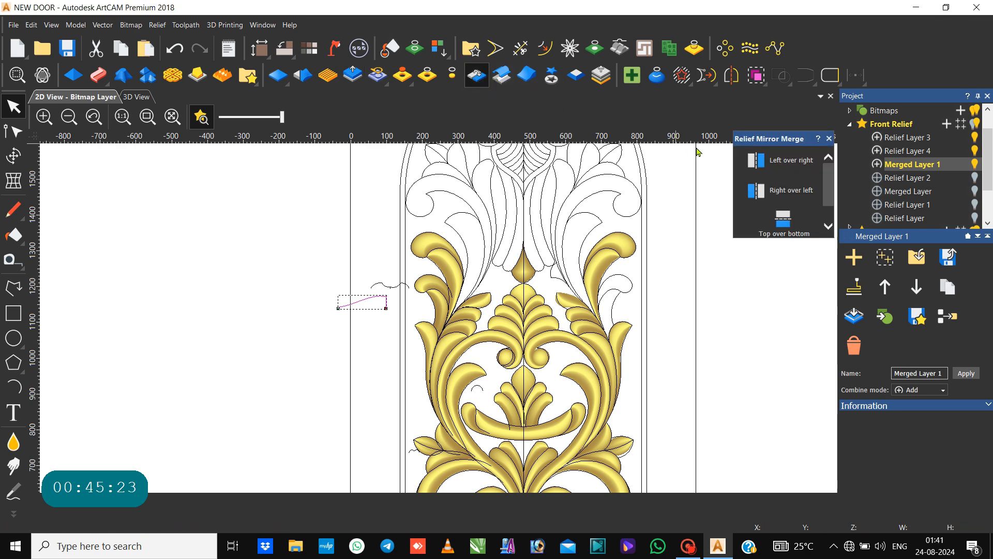
left_click(760, 161)
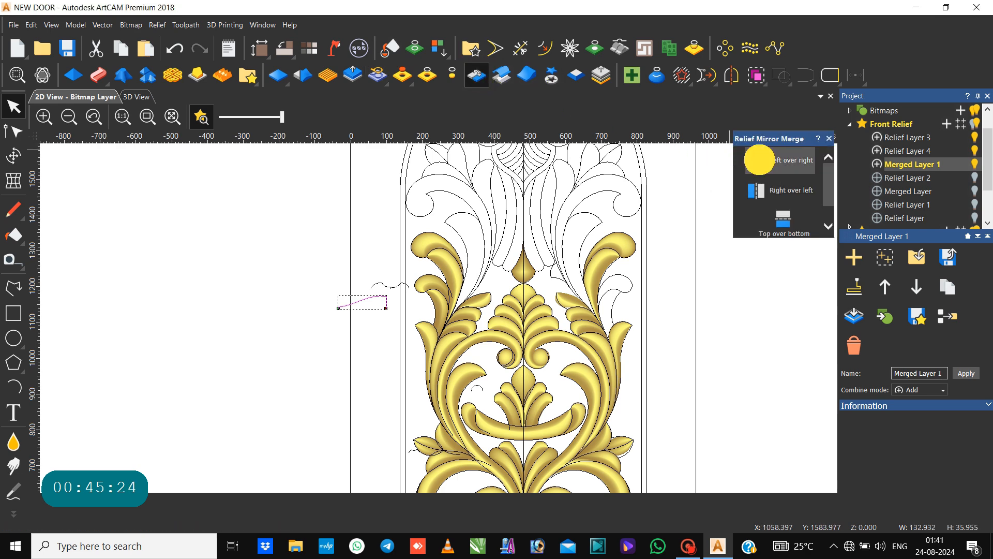
left_click(829, 140)
Check the outlines of the unmodelled leaf and large scroll above the finished relief, and save the model.
scroll(512, 251, "down", 3)
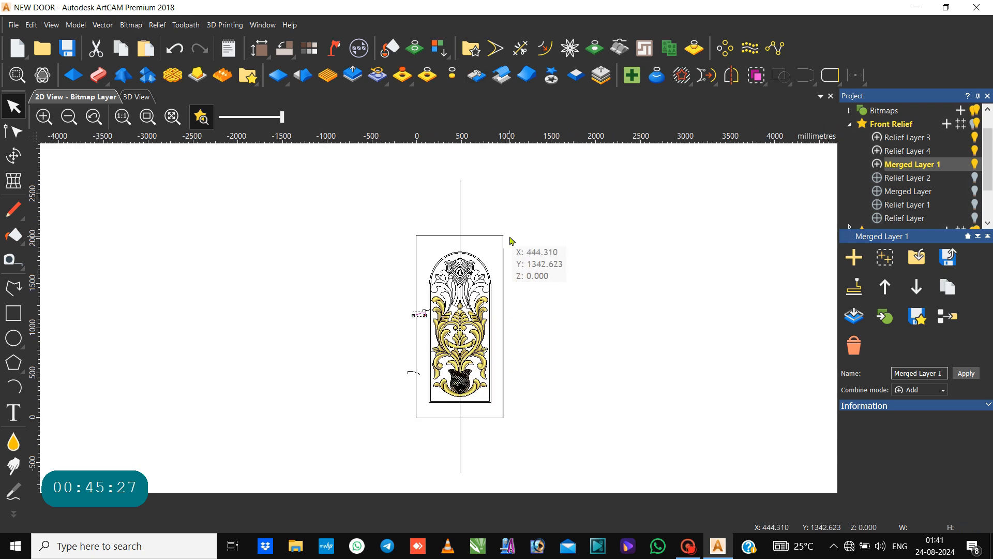
scroll(443, 296, "up", 2)
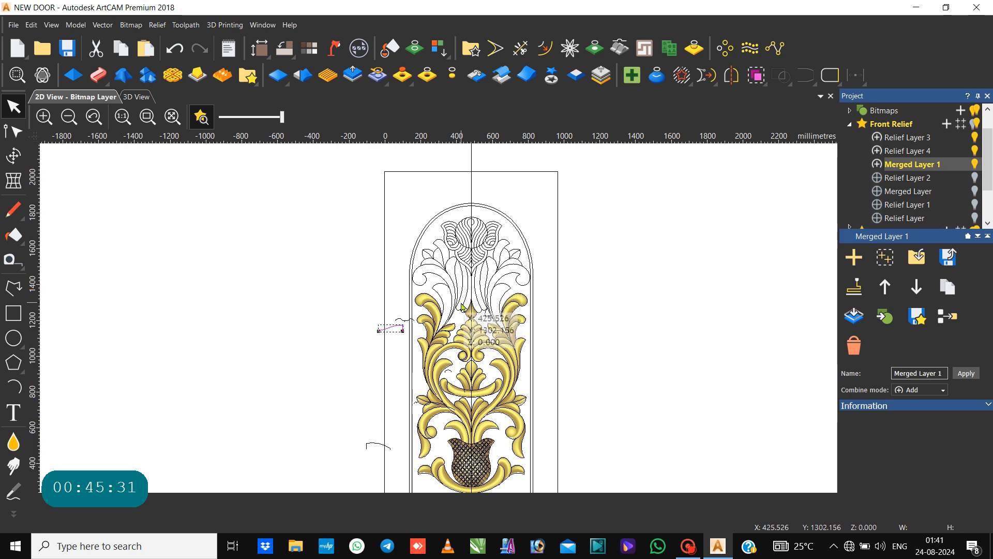
scroll(461, 306, "up", 2)
scroll(462, 306, "up", 2)
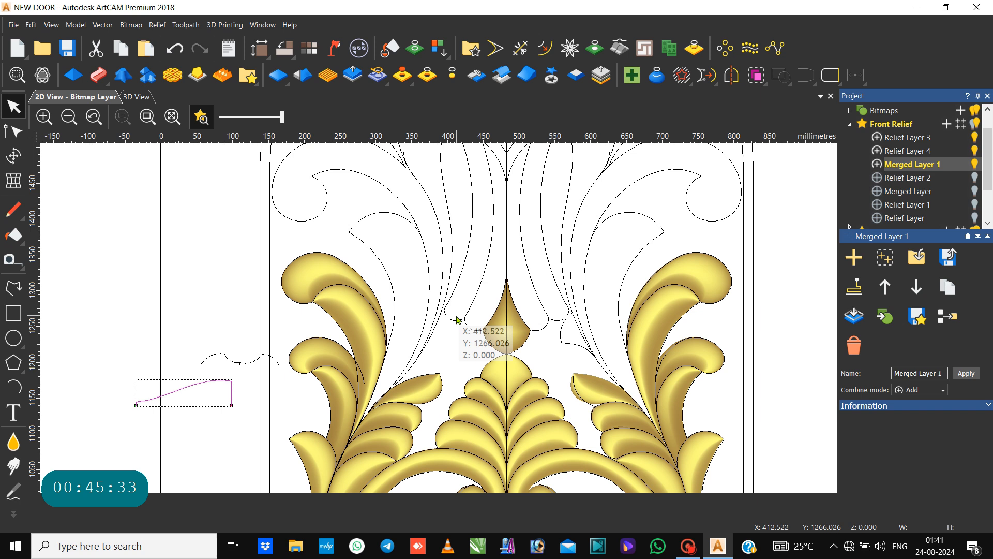
left_click(401, 218)
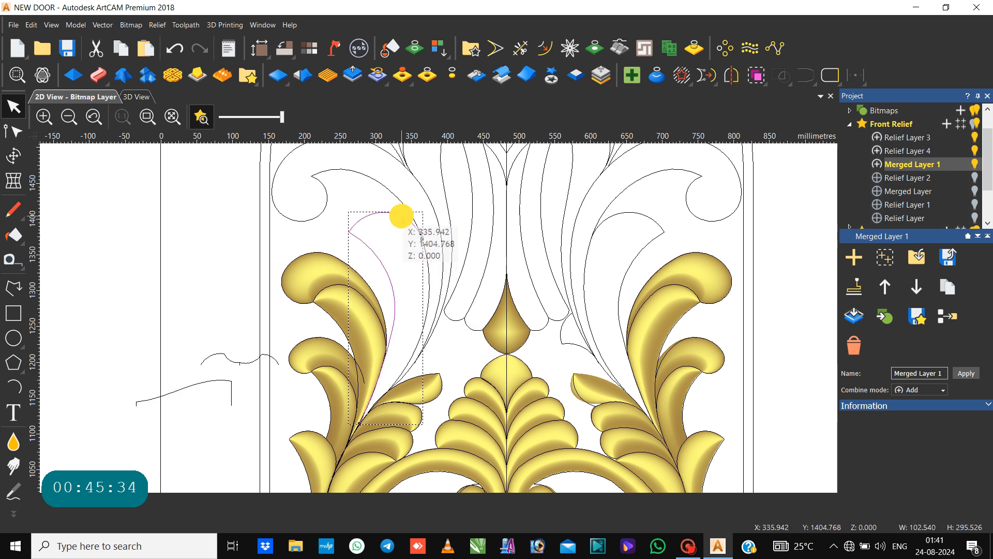
left_click(428, 266)
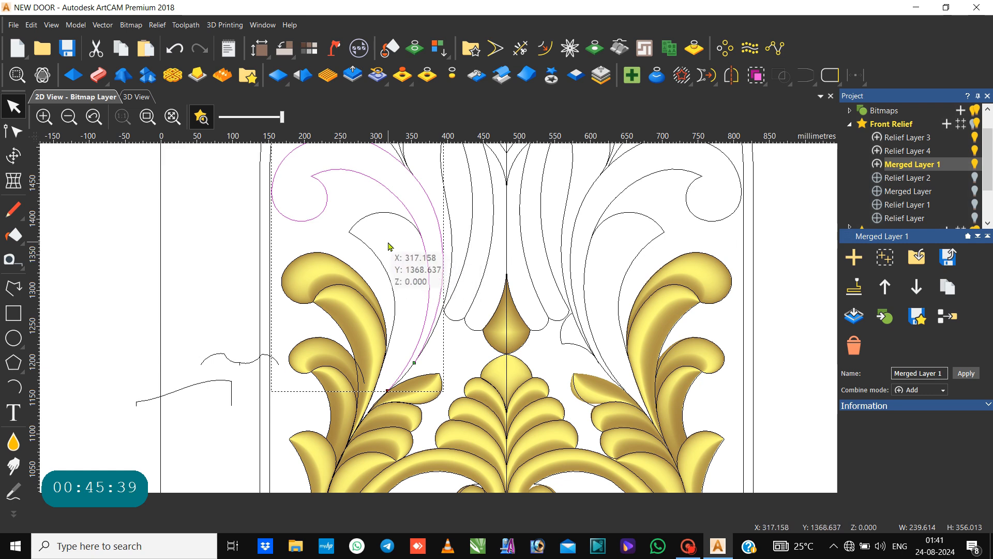
left_click(365, 218)
key("ctrl+s")
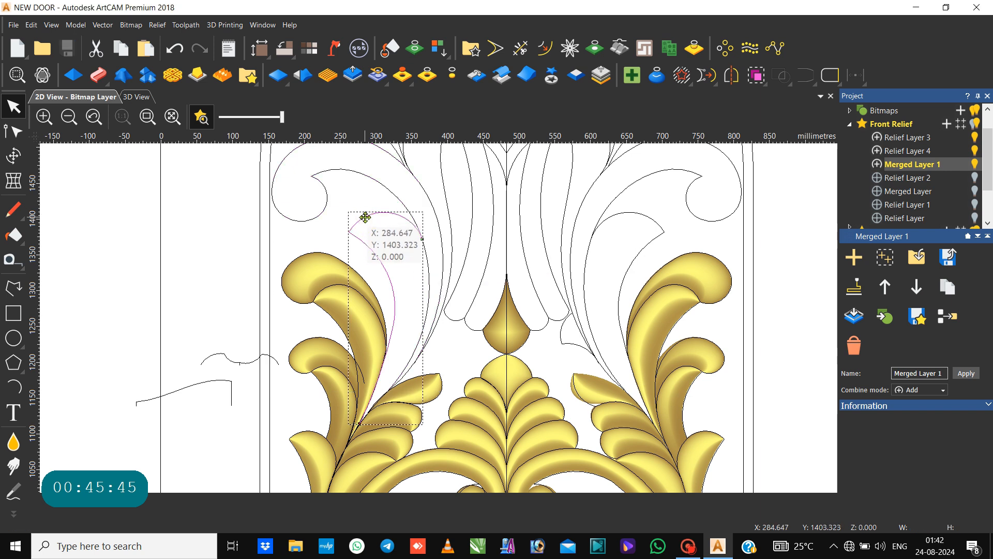
Split the large left scroll outline at the node where it meets the neighbouring leaf's upper curve.
left_click(425, 244)
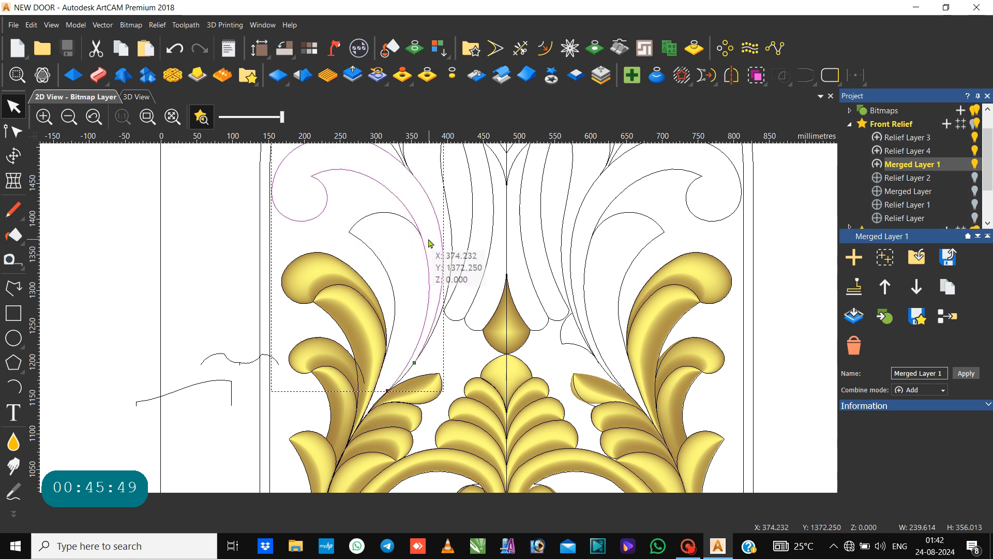
double_click(428, 242)
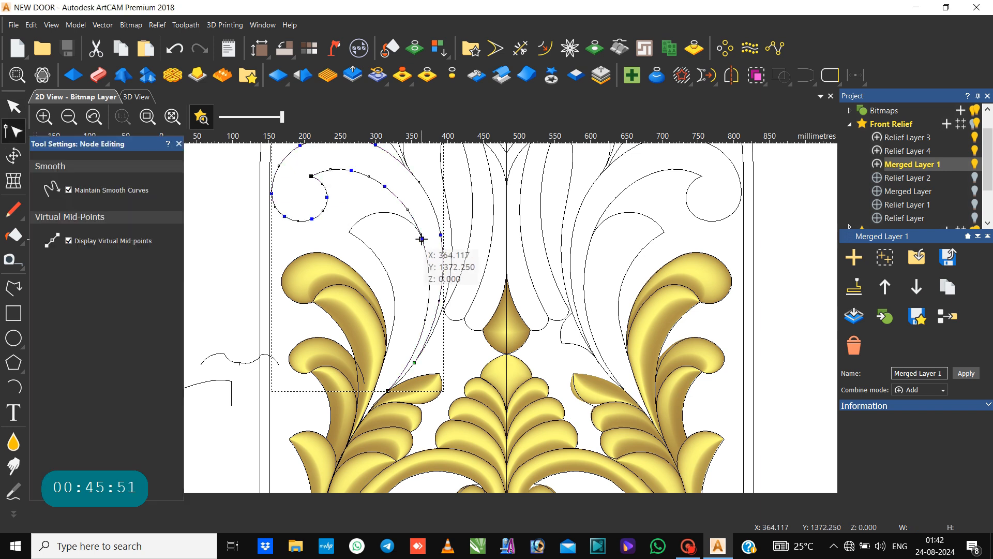
key("Escape")
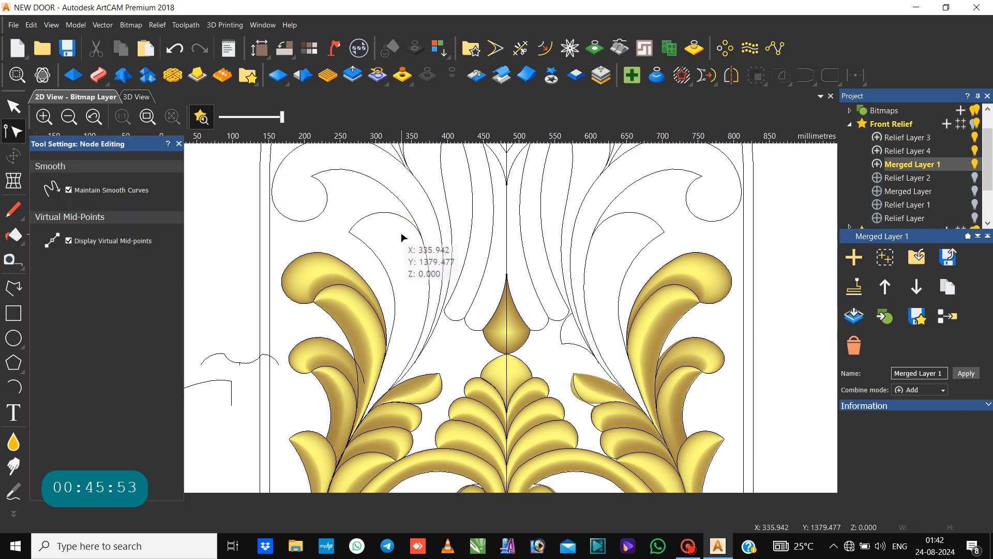
Join the split-off lower segment of the scroll with the adjacent leaf outline into one vector.
left_click(423, 245)
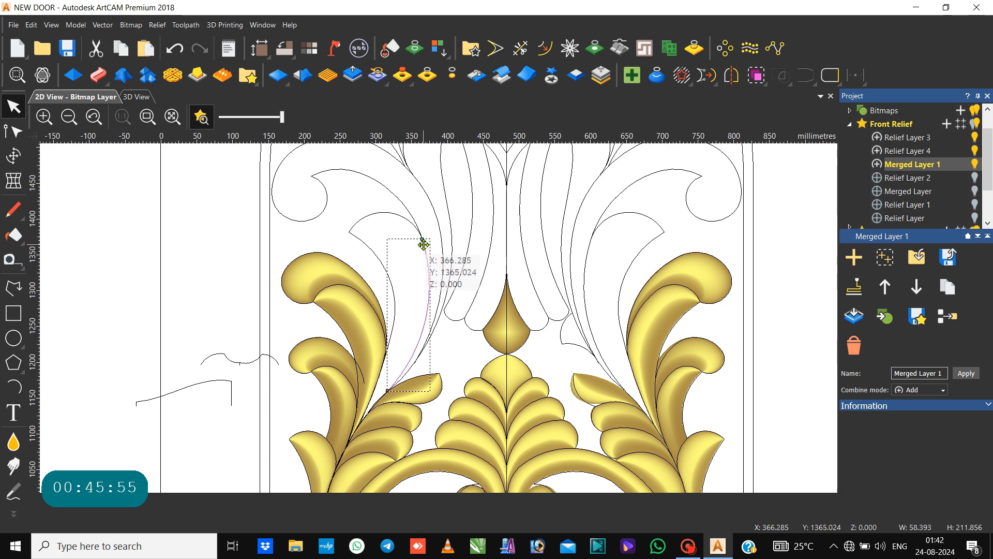
left_click(394, 212, "shift")
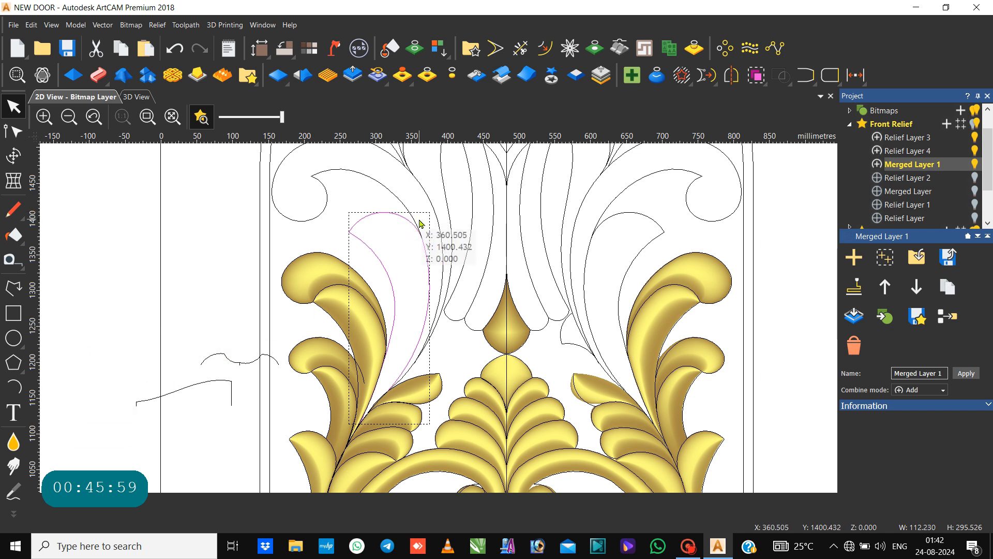
left_click(806, 75)
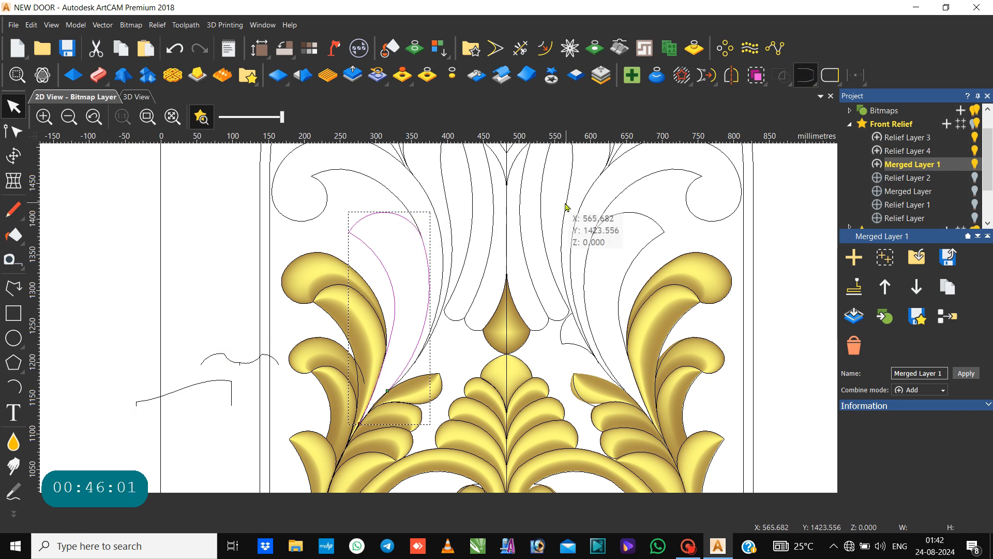
Split the joined leaf outline at its pointed tip so the inner and outer edges form separate rails.
left_click(394, 288)
left_click(394, 289)
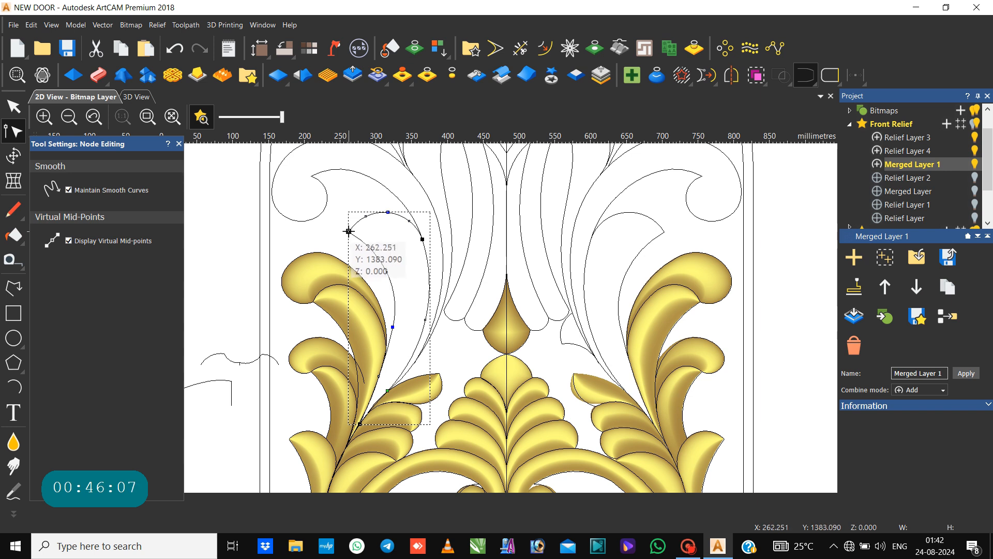
left_click(373, 222)
left_click(374, 213)
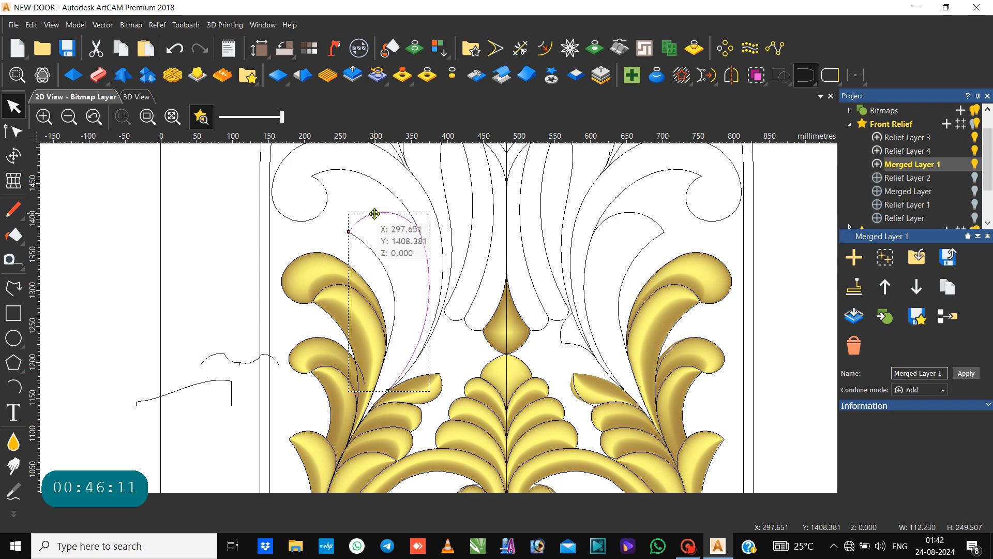
Set up a Two Rail Sweep between the leaf's two edges, adding the small arched cross section and reversing the second rail.
left_click_drag(375, 213, 361, 250)
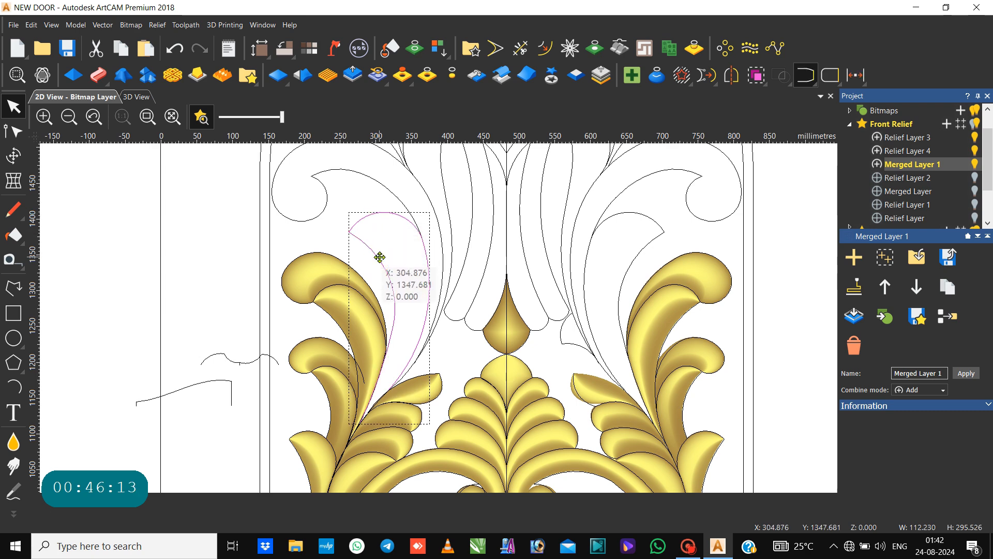
left_click(103, 76)
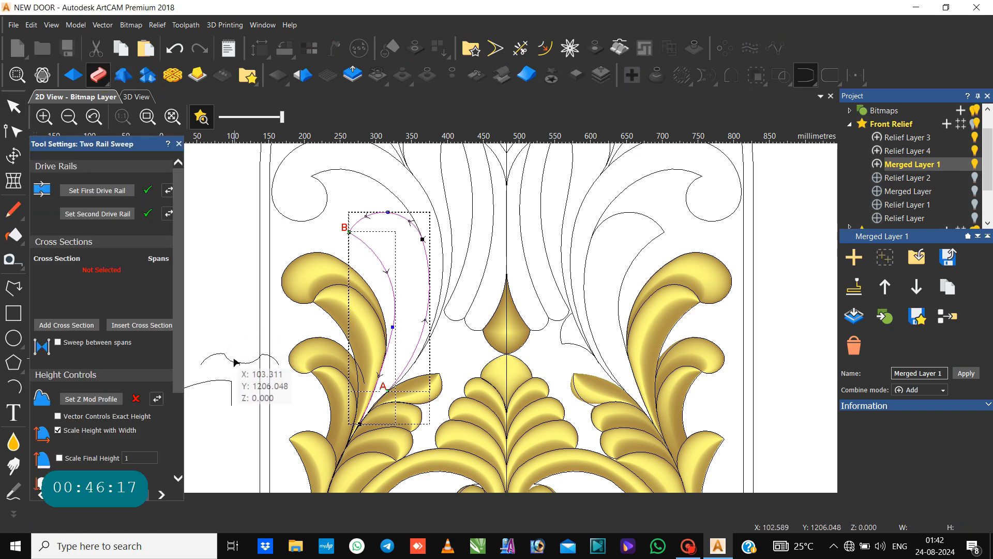
left_click(234, 359)
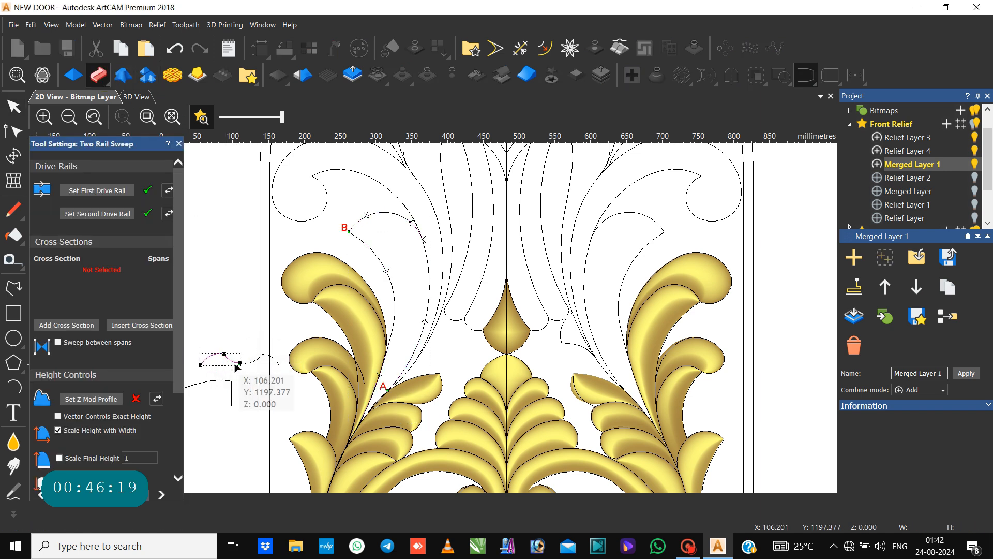
left_click(82, 325)
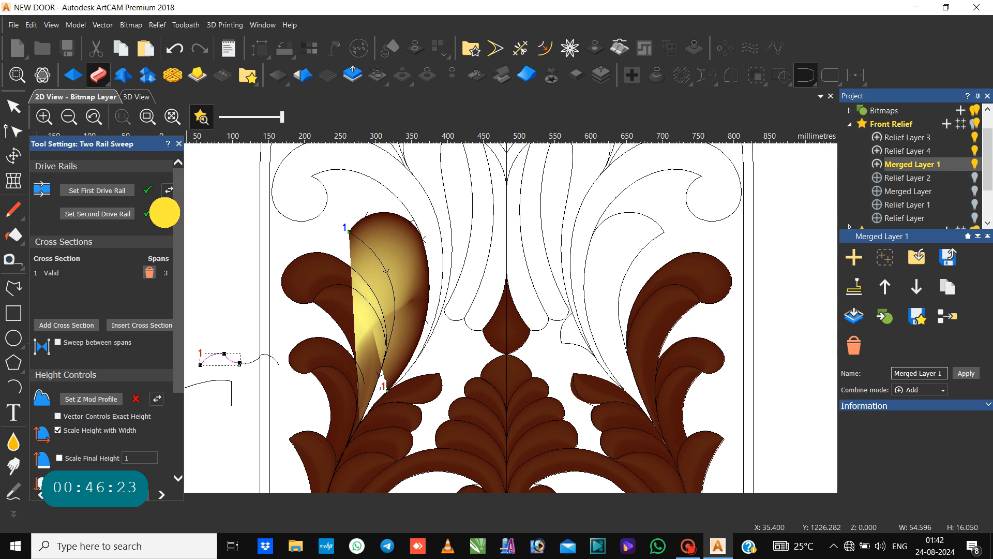
left_click(166, 214)
Apply the leaf's sweep with Merge High, a scaled final height of 6 and a start height of 6 mm.
scroll(110, 430, "down", 5)
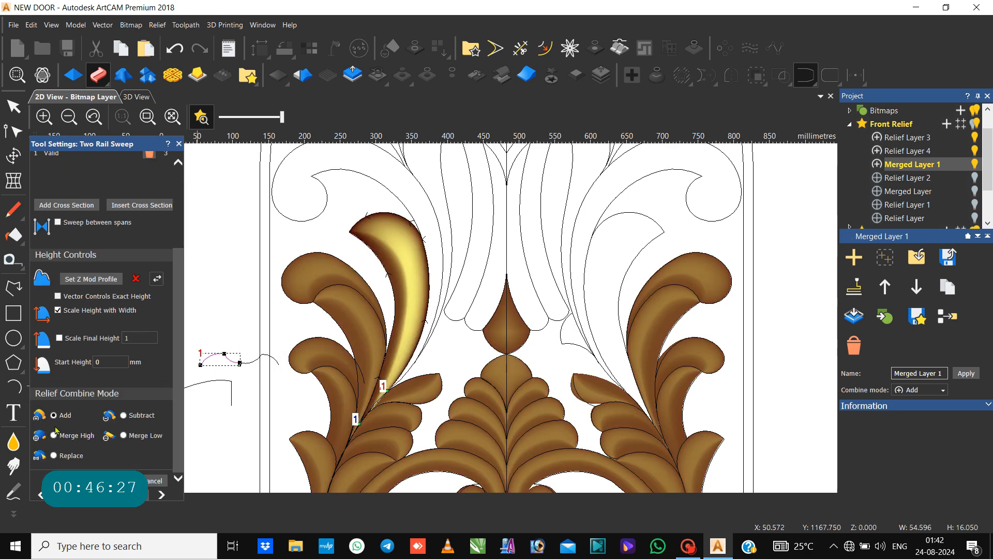
left_click(54, 434)
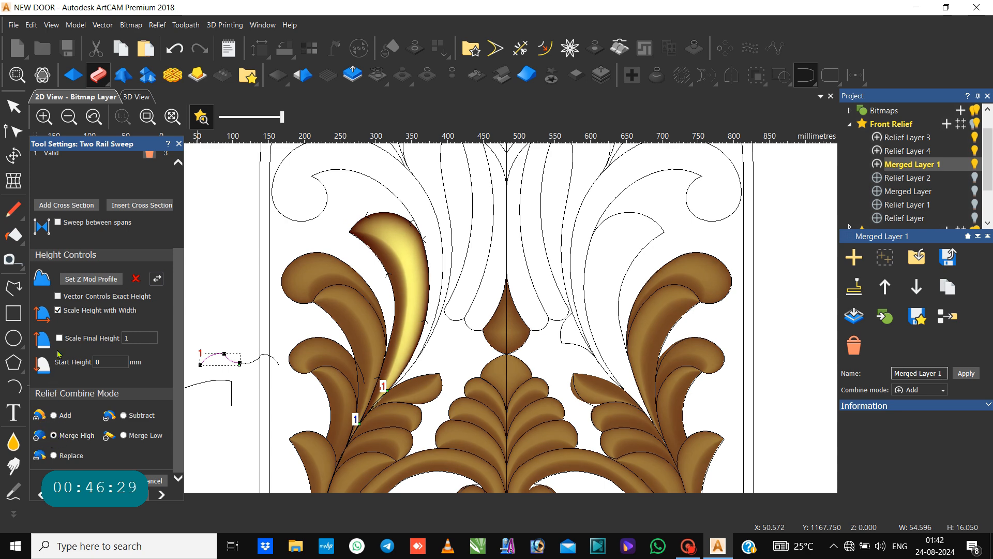
left_click(139, 337)
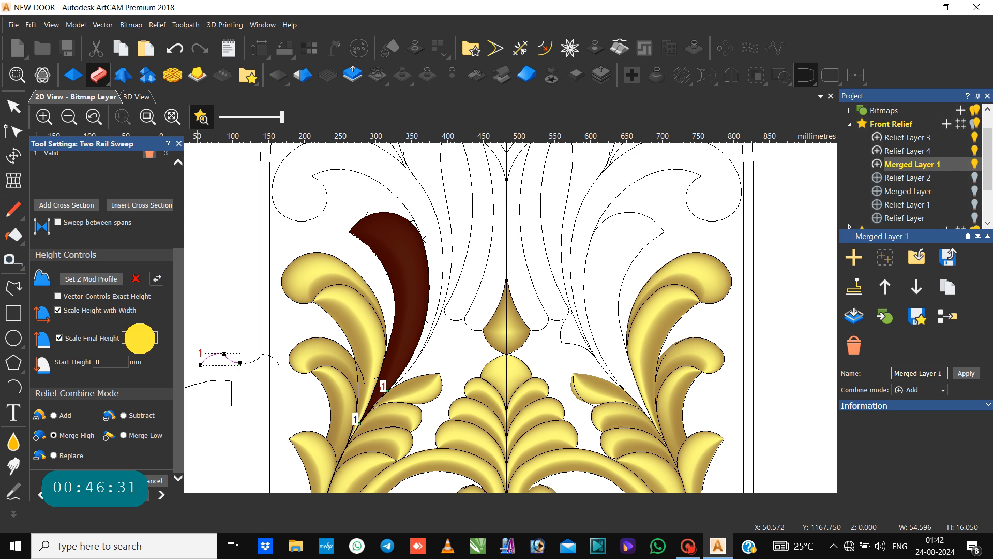
type("6")
left_click(124, 361)
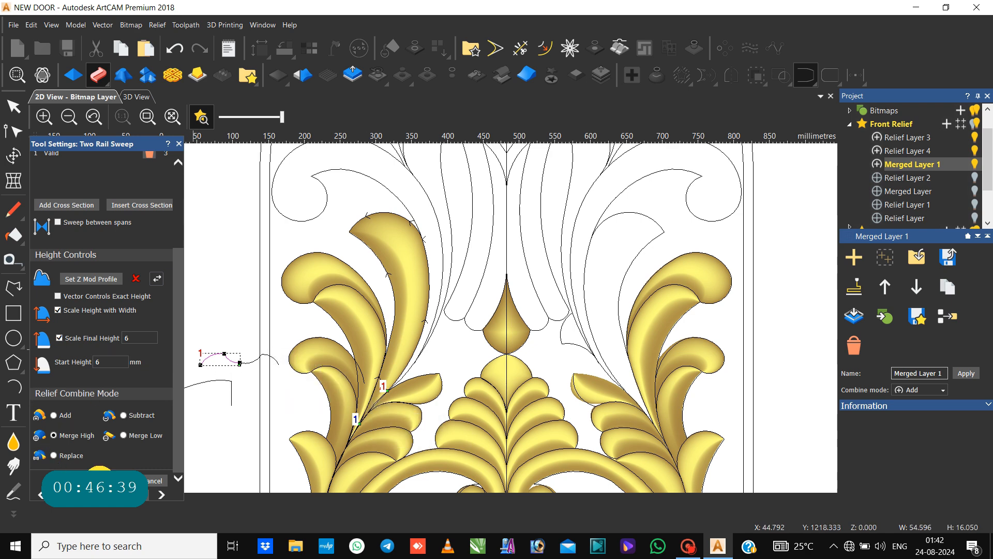
left_click(100, 481)
left_click(149, 479)
Split the swept leaf's outer edge at the node where it meets the large scroll outline.
left_click(399, 201)
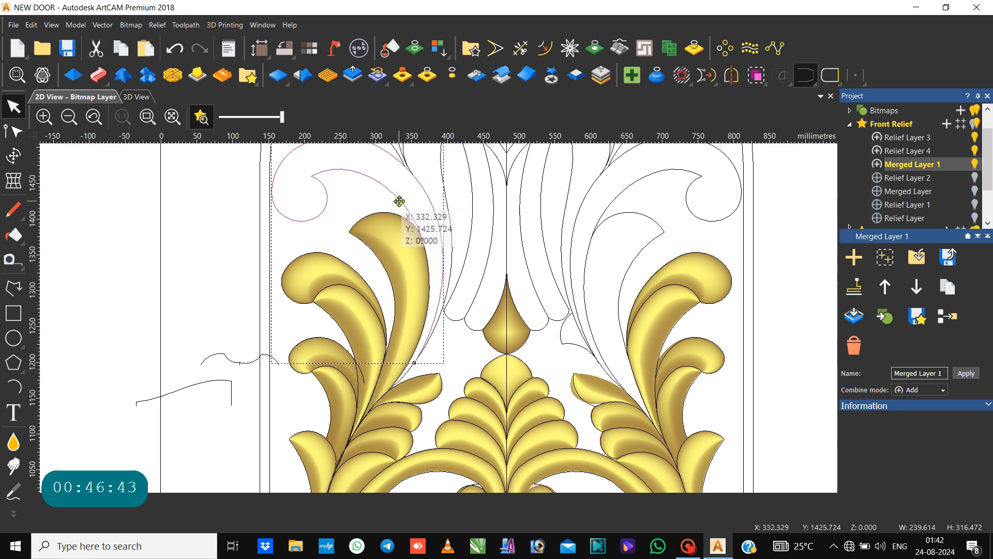
left_click(429, 262)
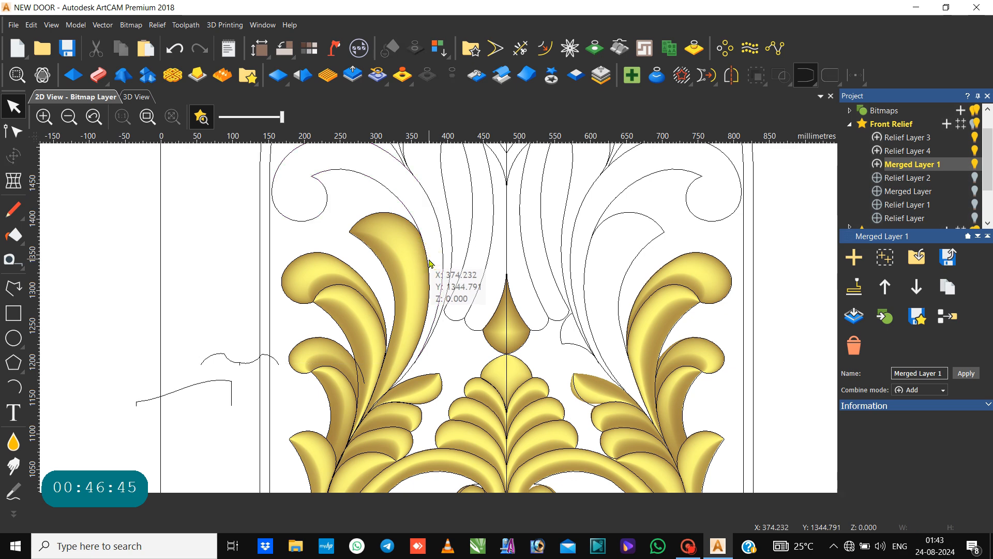
left_click(428, 256)
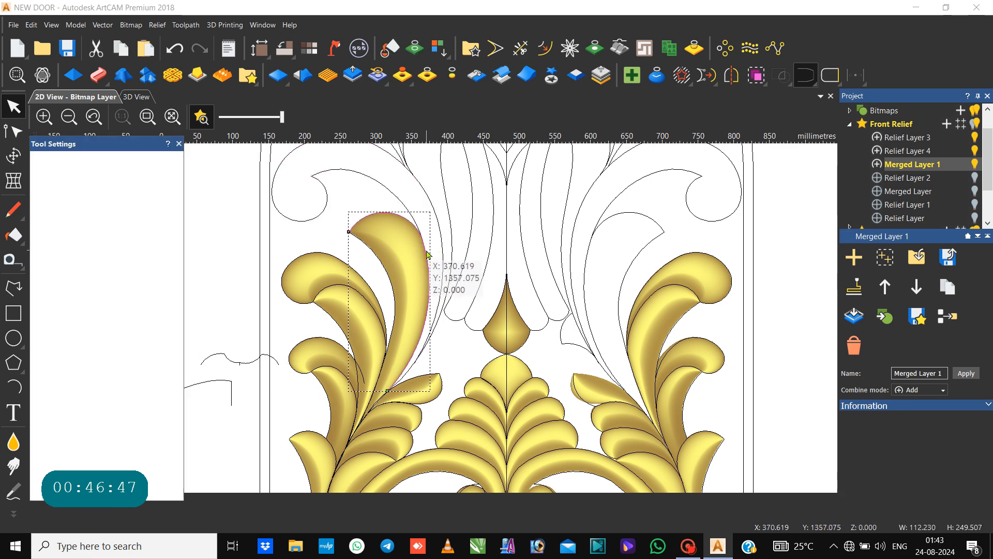
left_click(428, 254)
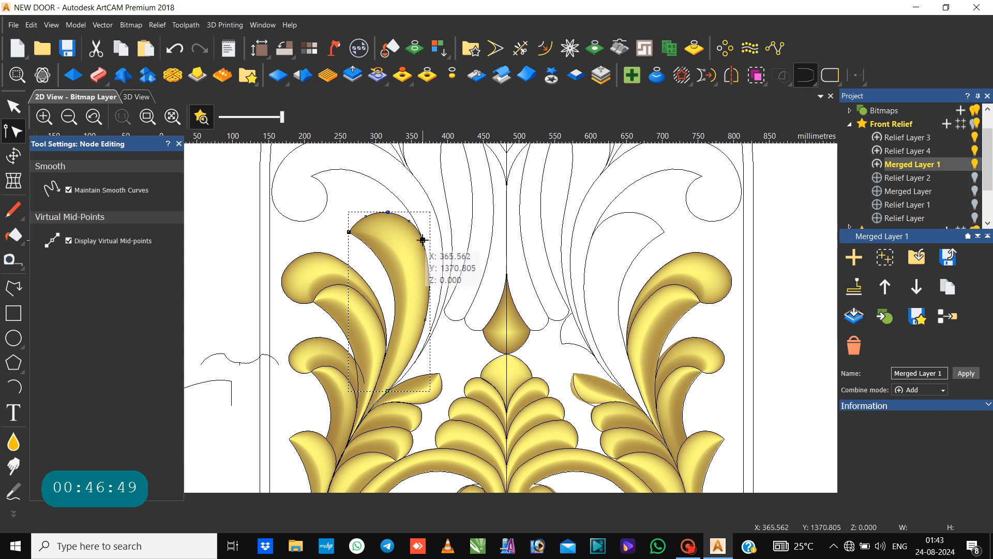
left_click(428, 251)
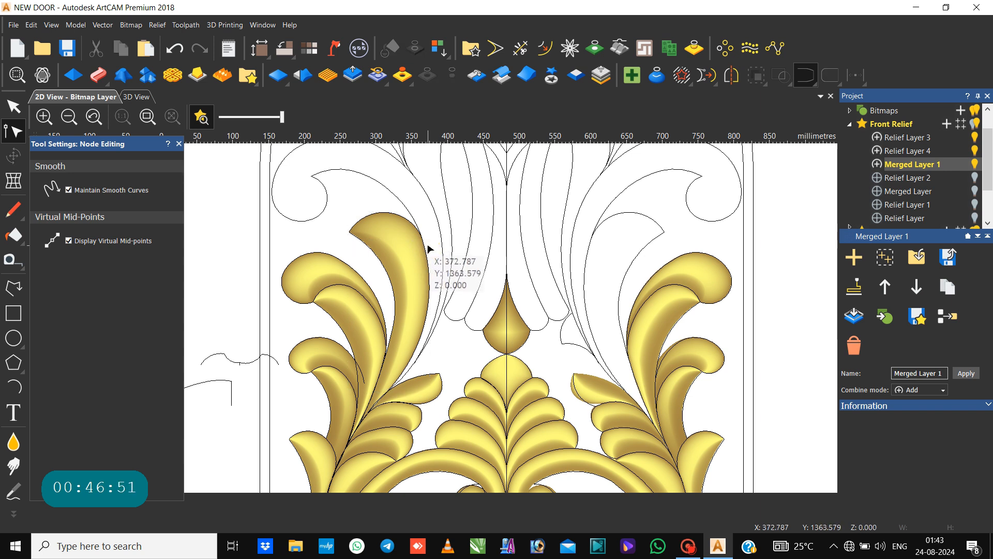
Join the leaf's split-off outer segment back to the large scroll outline.
key("n")
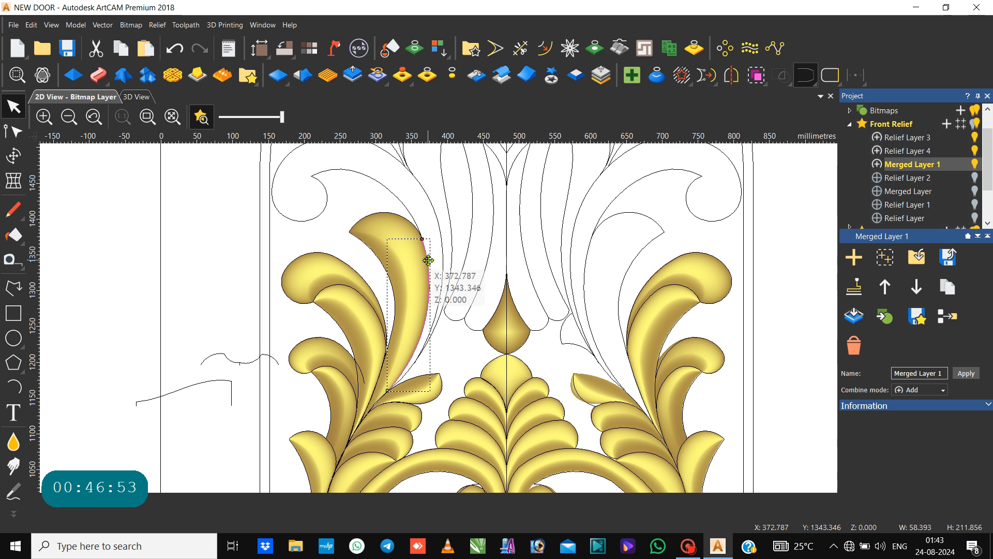
left_click(408, 213)
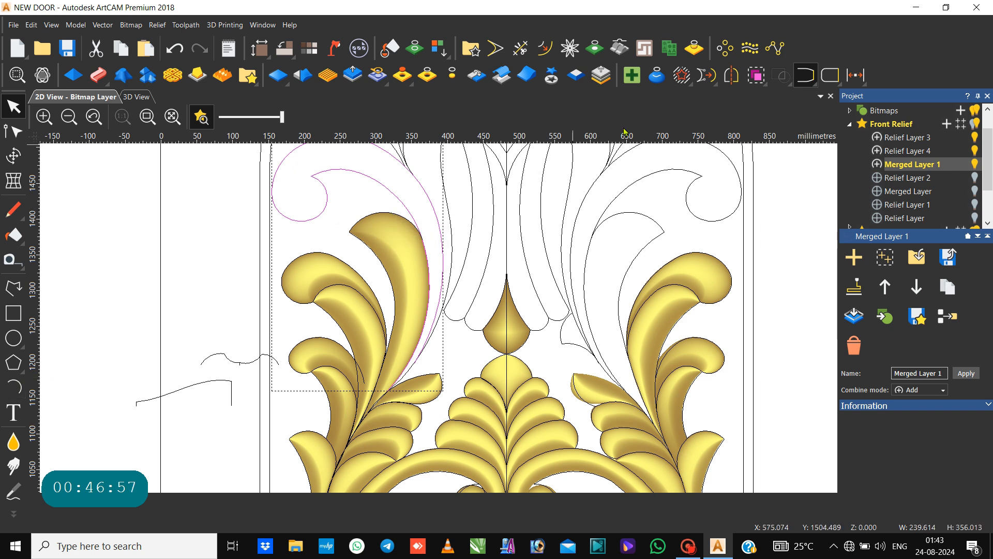
left_click(802, 69)
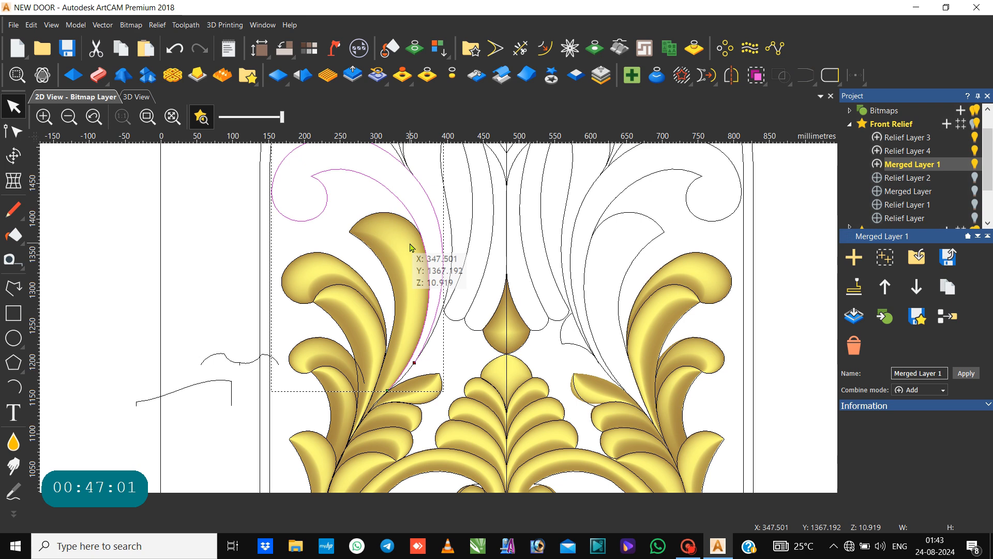
Split the large scroll outline at its inner curled tip to separate its inner edge.
scroll(411, 268, "down", 2)
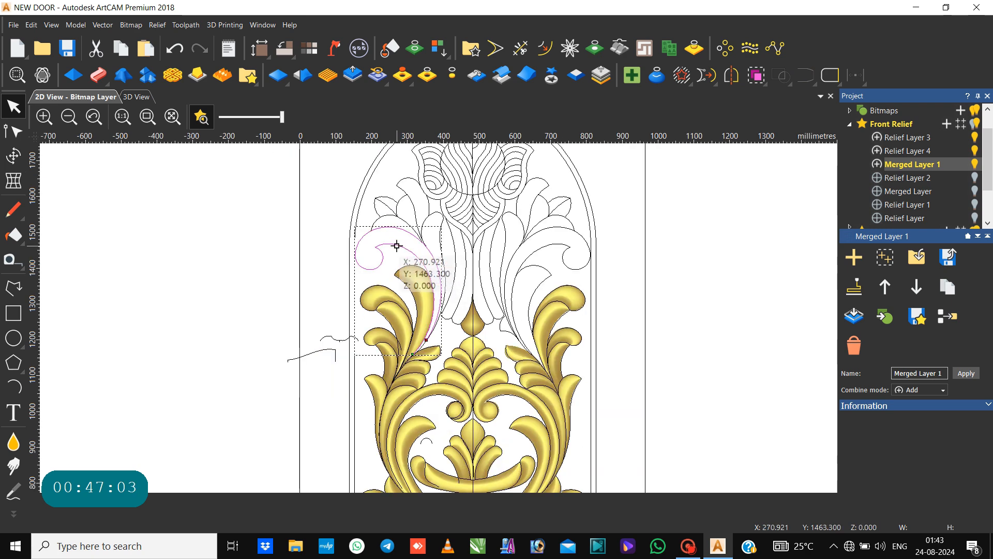
left_click(396, 245)
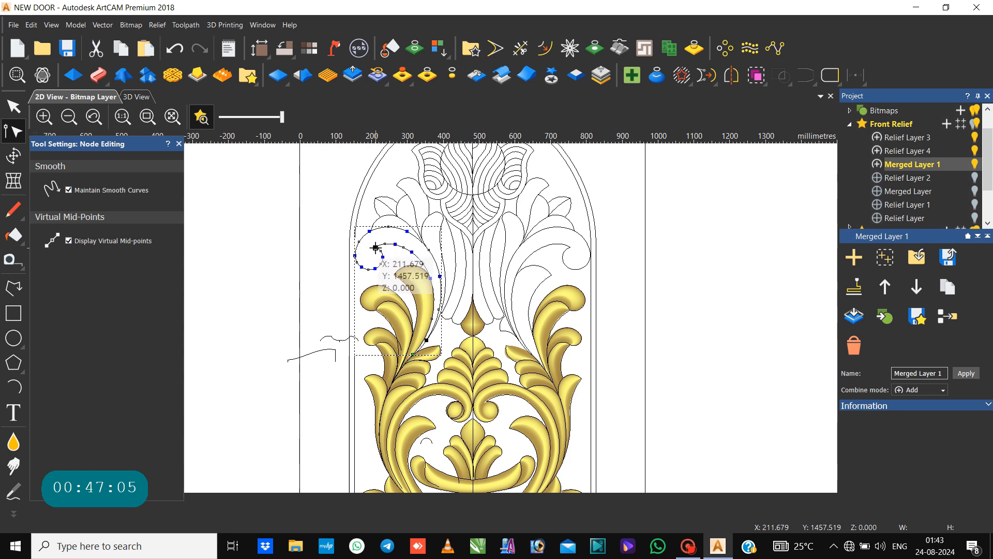
left_click(389, 251)
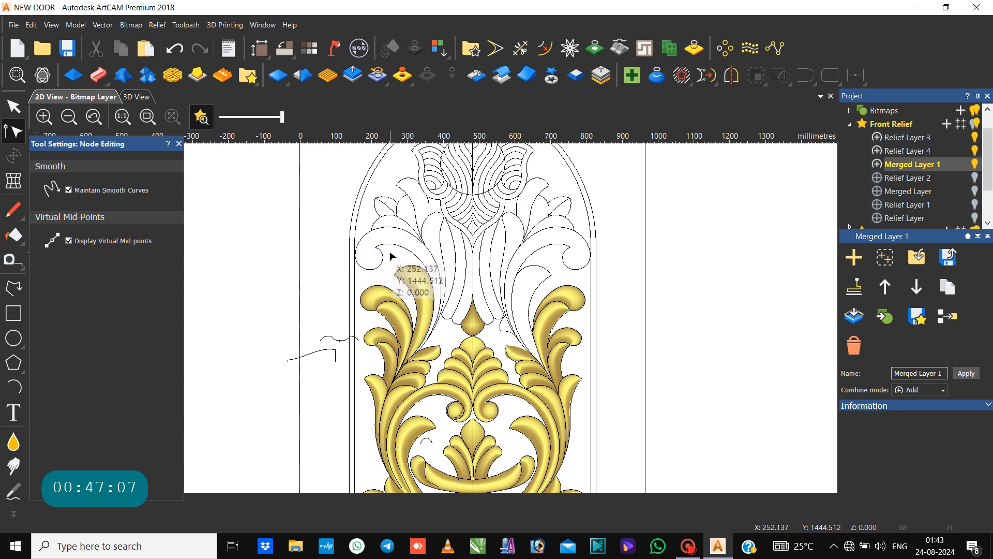
scroll(366, 253, "up", 2)
scroll(382, 259, "up", 2)
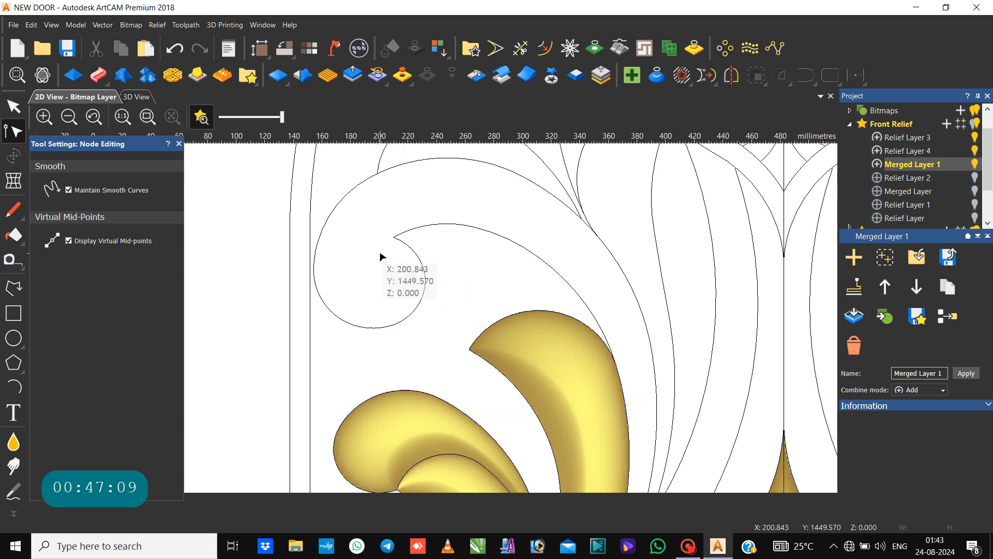
left_click(397, 236)
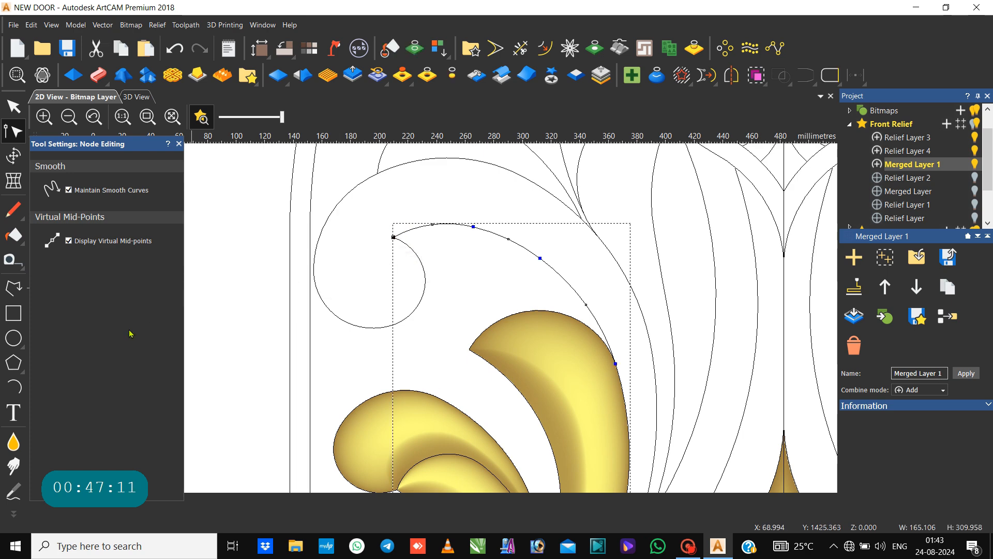
Draw a start-end-point arc about 19 by 63 mm from the scroll's inner tip to the curl's lower edge and join it to the inner edge.
left_click(14, 387)
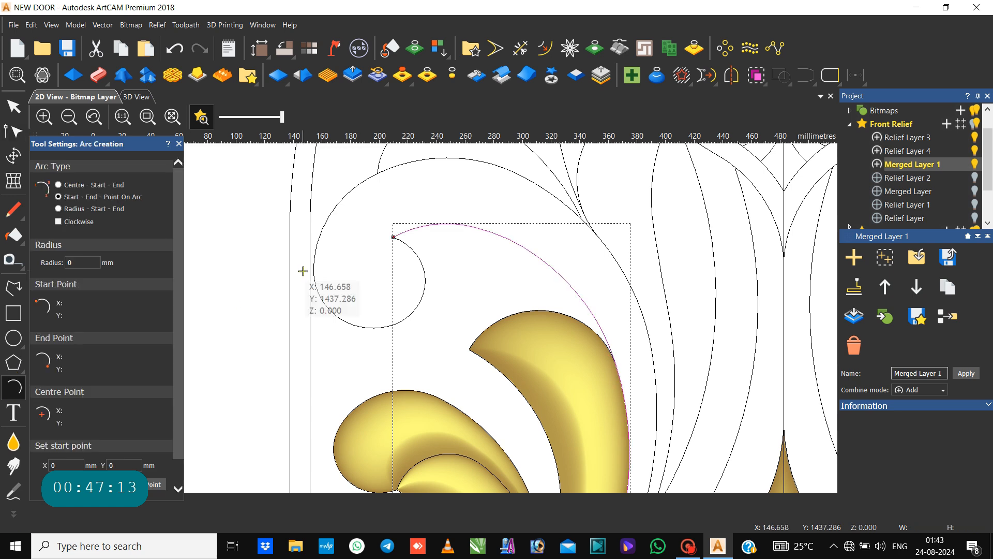
left_click(393, 237)
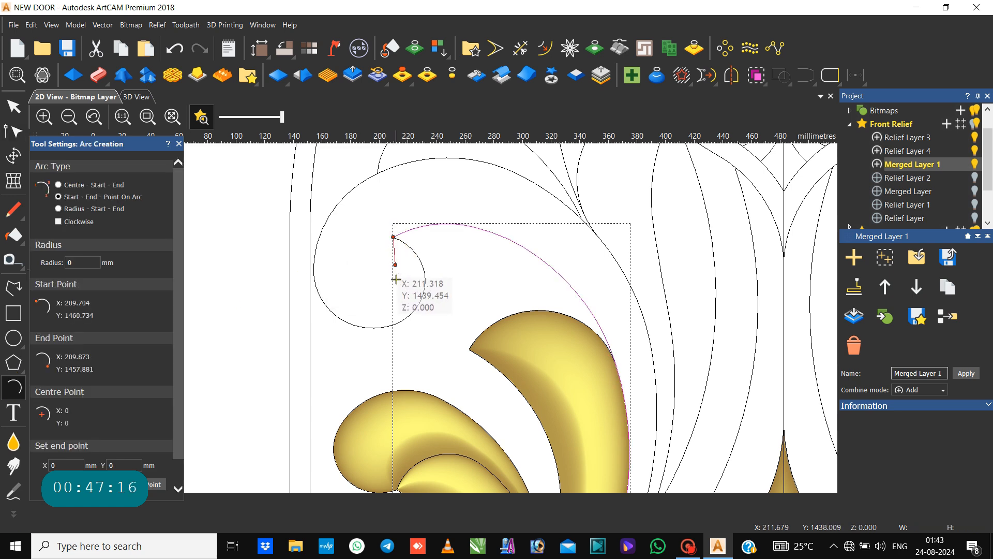
left_click(379, 327)
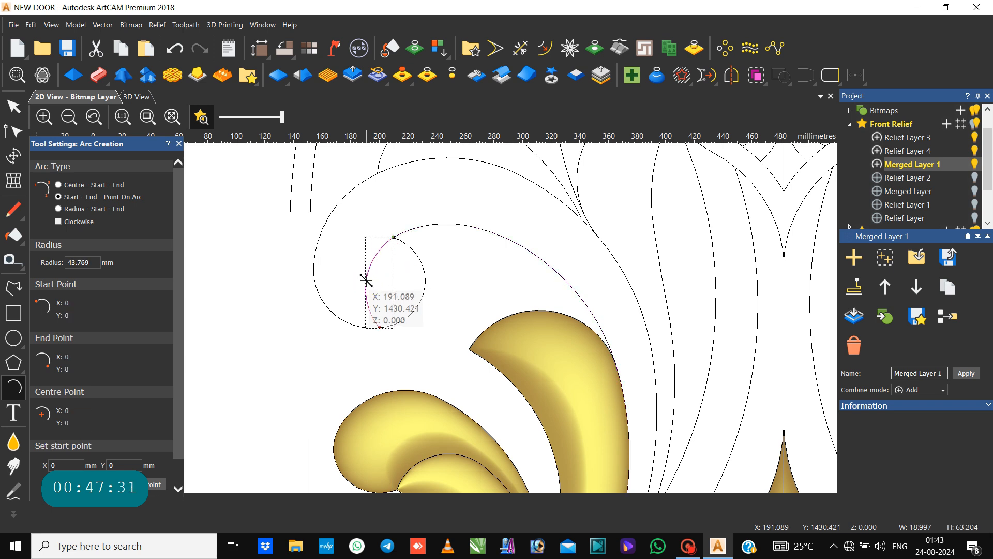
left_click(366, 281)
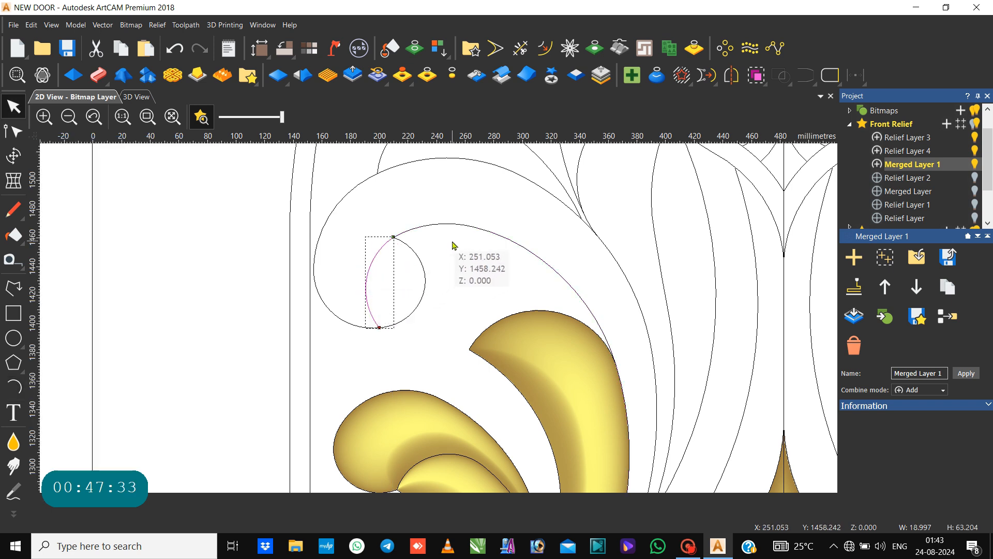
left_click(449, 224)
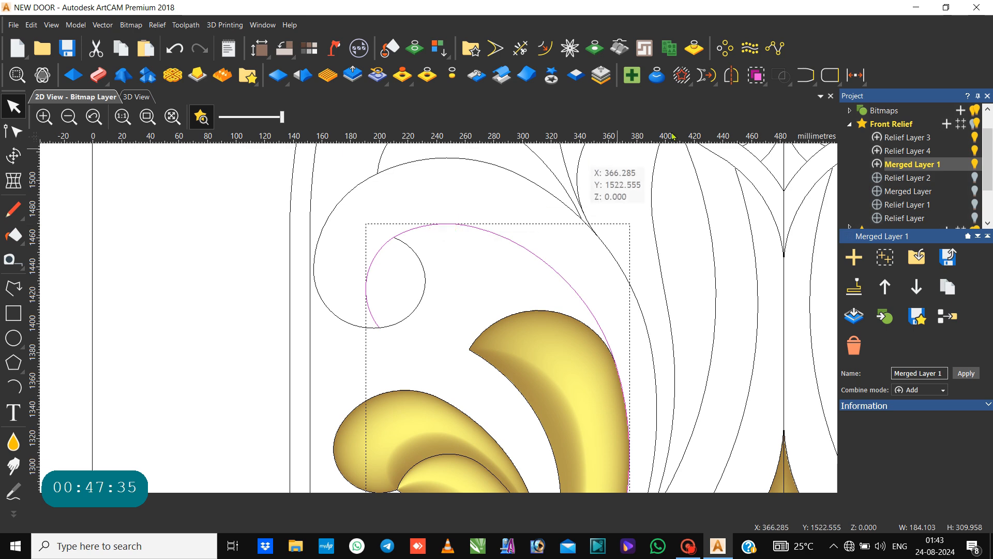
left_click(805, 75)
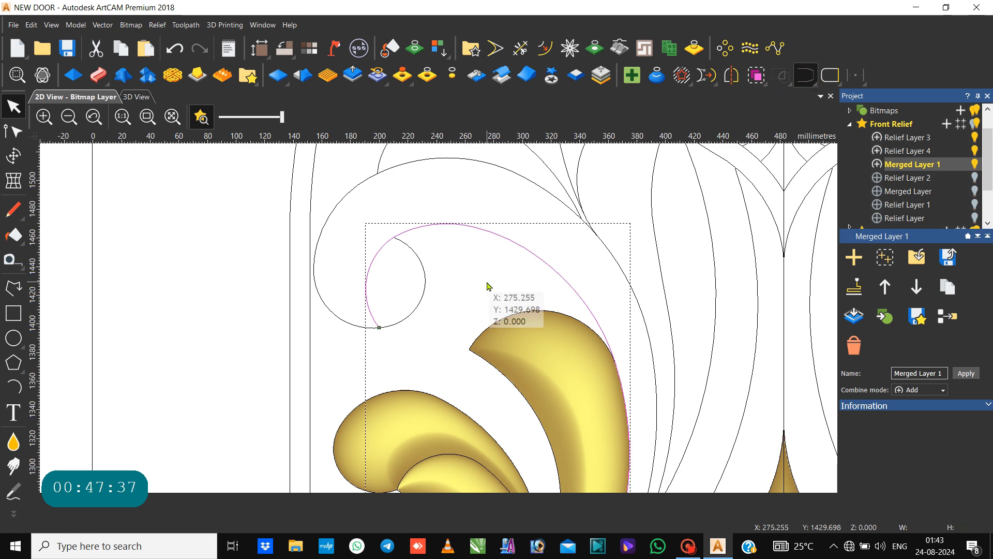
Split the large scroll's outer outline where the new arc meets the curl, separating the small inner curl segment.
left_click(421, 300)
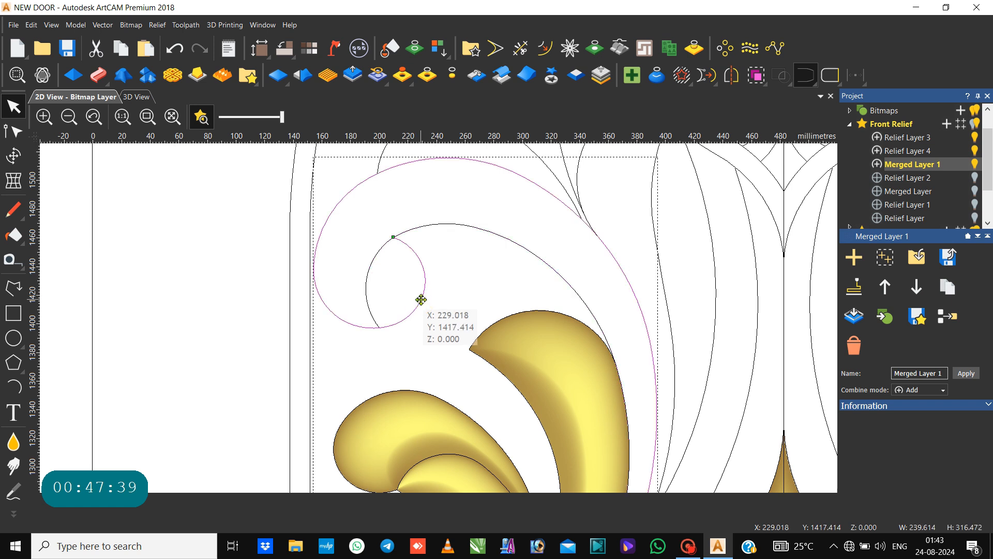
key("n")
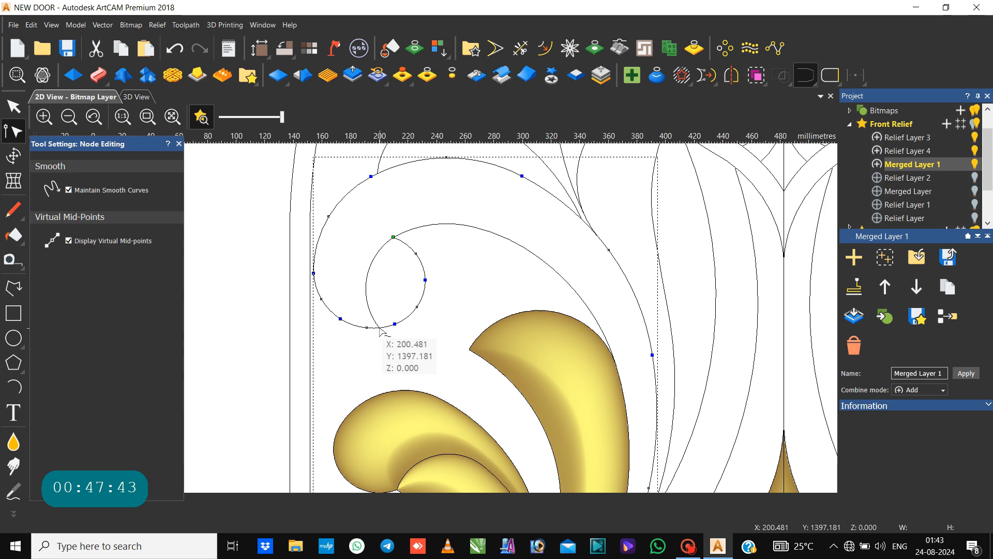
left_click(333, 247)
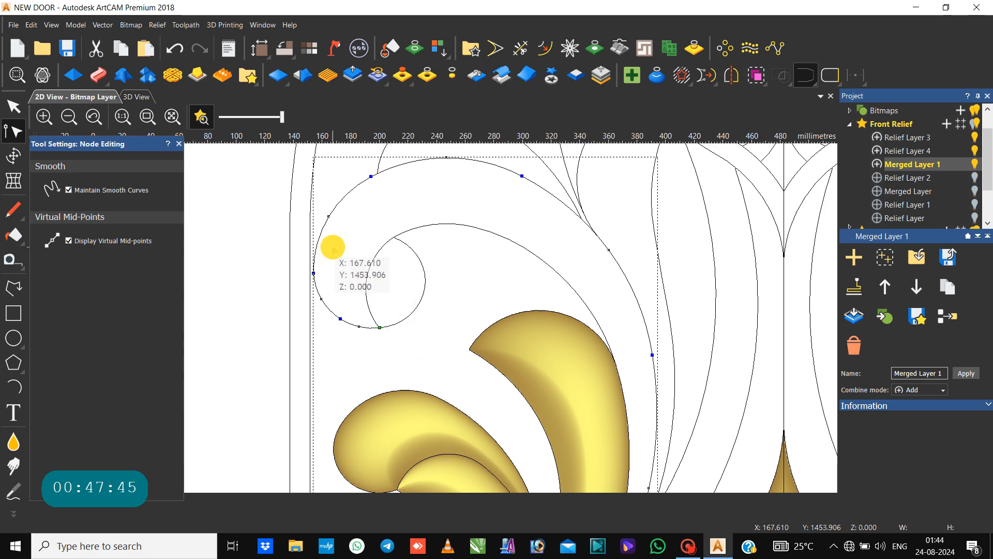
left_click(329, 229)
key("n")
Start a Two Rail Sweep with the large scroll's outer outline and inner edge as the drive rails.
left_click(325, 224)
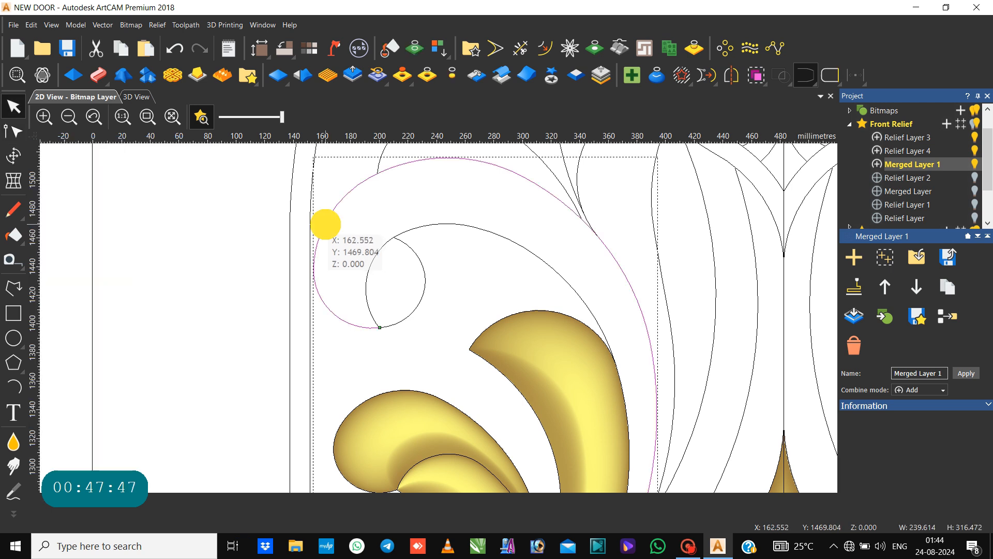
left_click(370, 262, "shift")
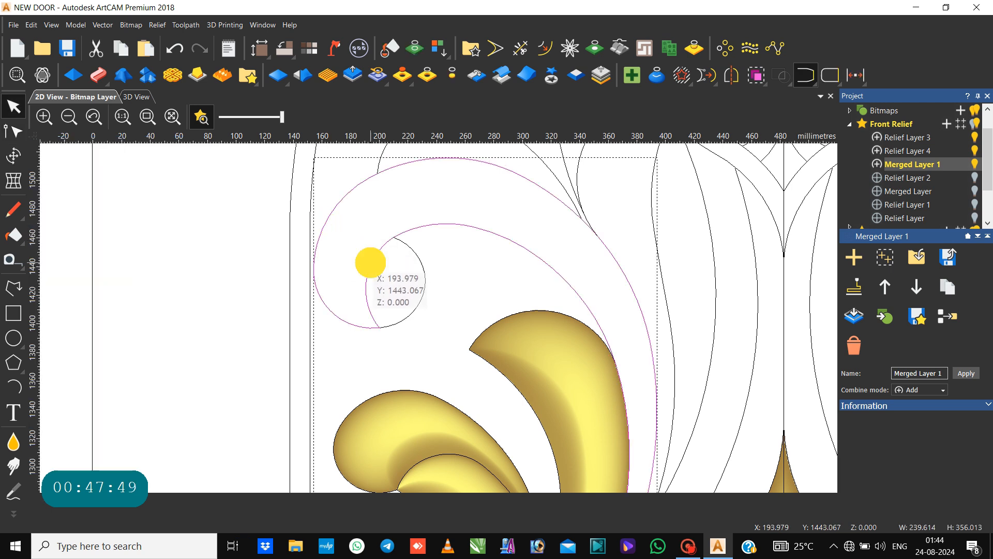
left_click(101, 80)
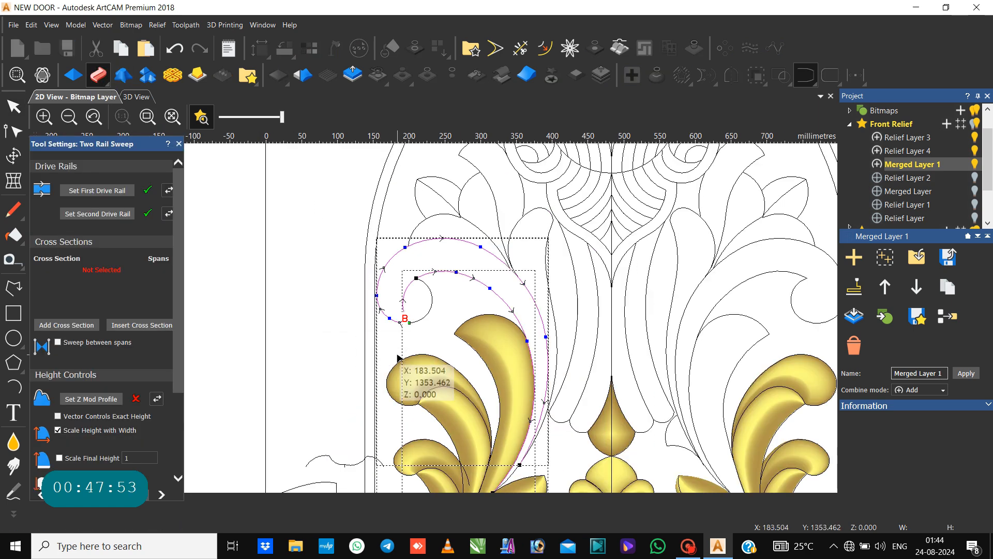
left_click(356, 466)
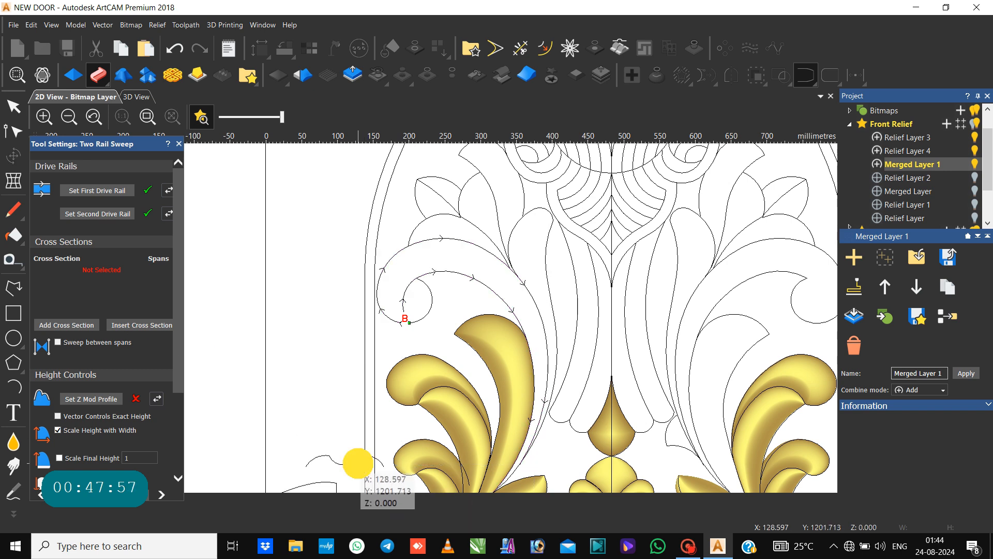
left_click(358, 462)
left_click(76, 321)
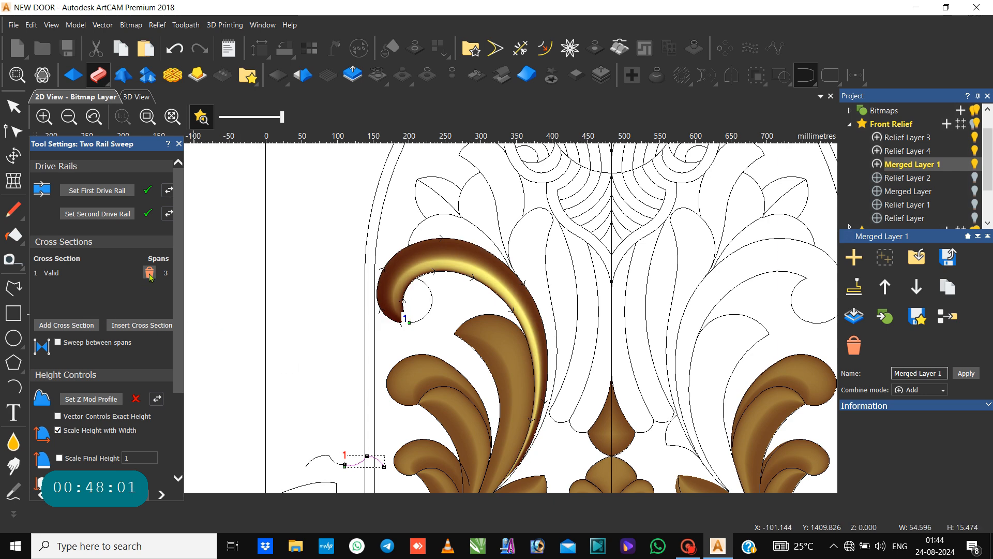
left_click(149, 273)
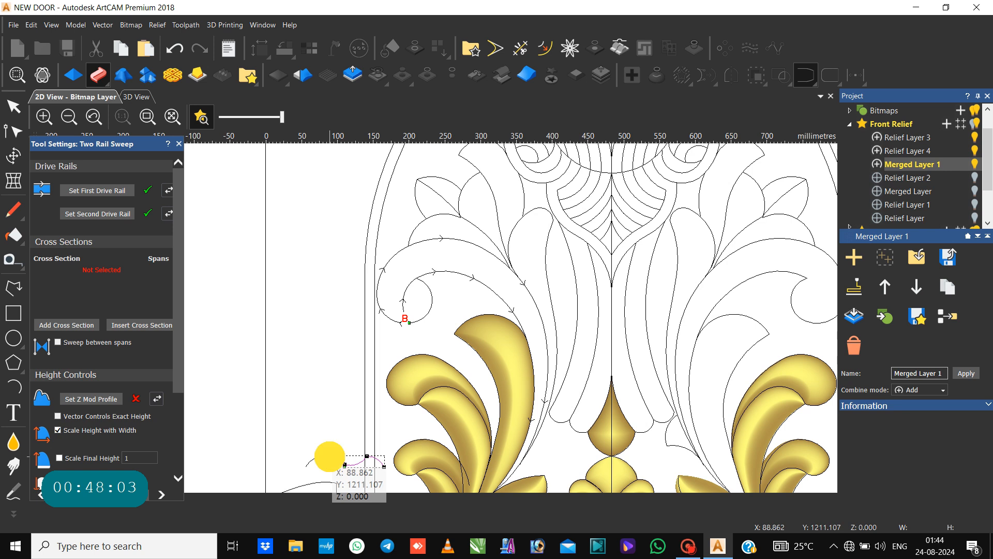
Add the left arched profile as the scroll's cross section and set Merge High, a scaled final height of 6 and a start height of 6 mm.
left_click(329, 455)
left_click(82, 325)
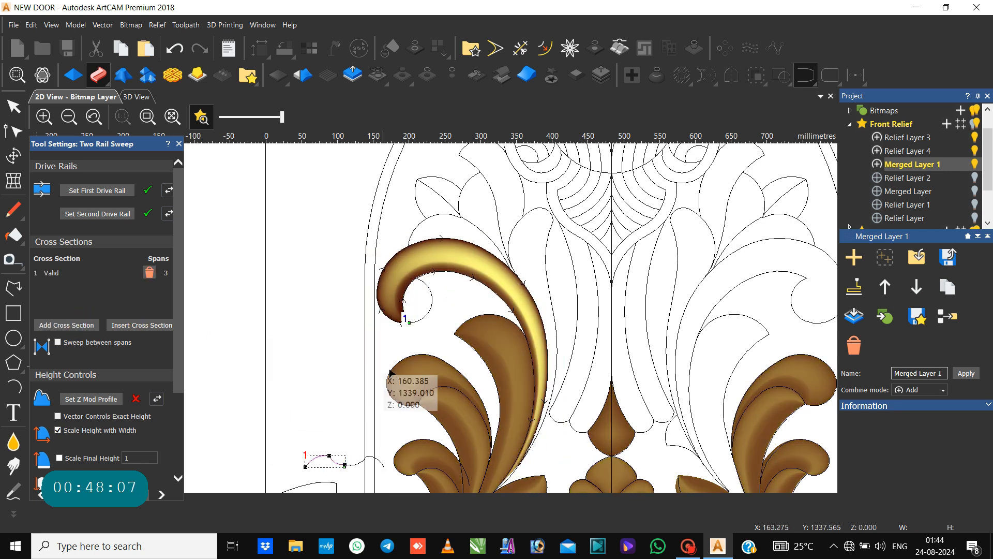
scroll(109, 388, "down", 3)
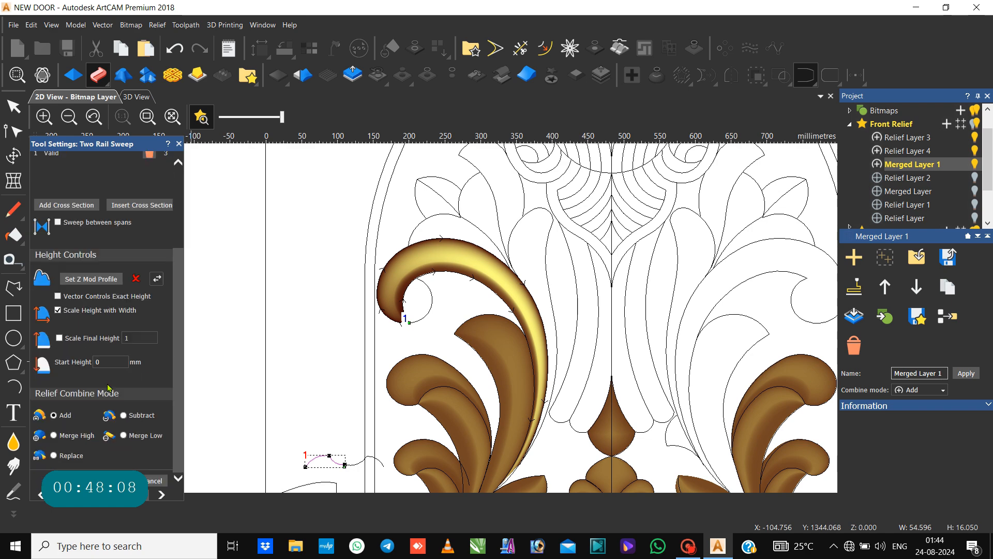
left_click(54, 435)
left_click(59, 338)
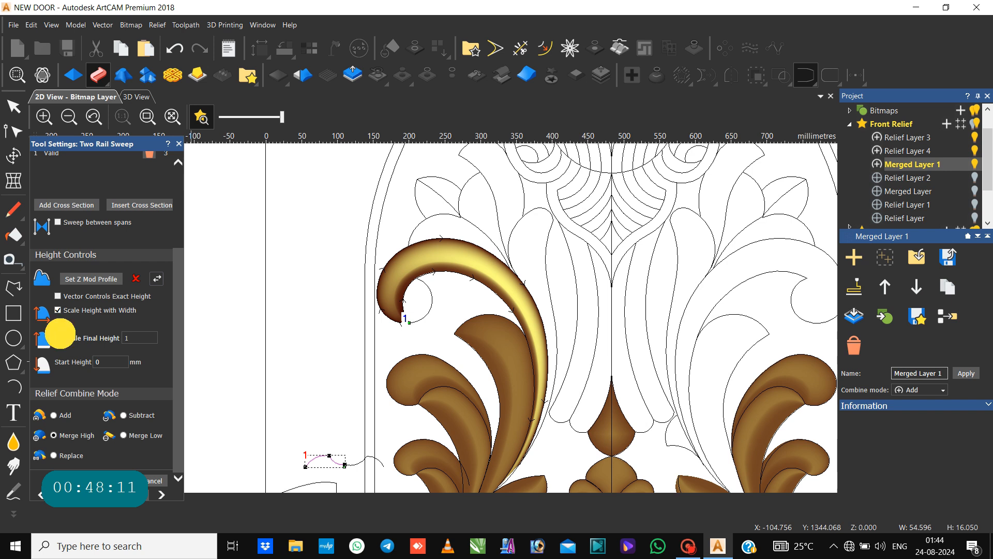
left_click(143, 337)
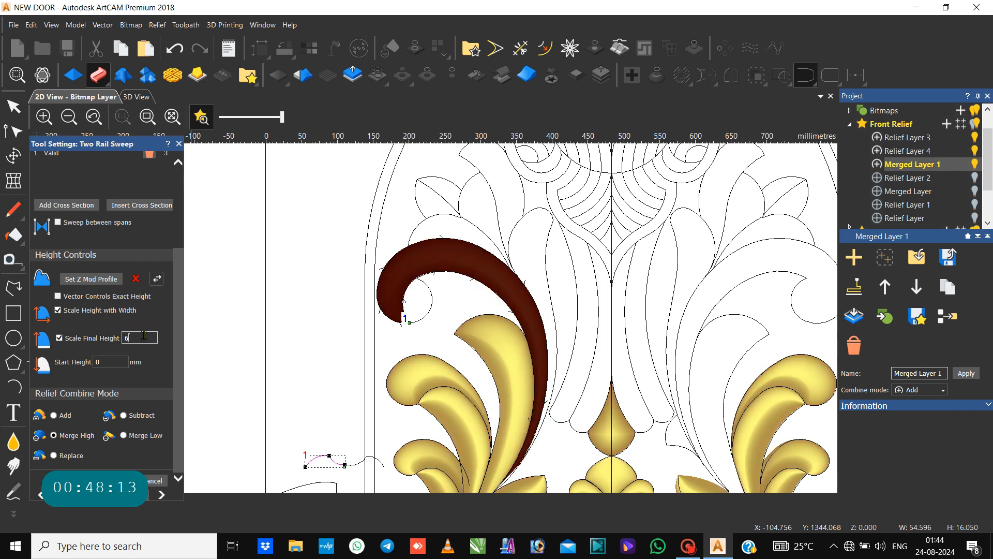
type("6")
left_click(122, 364)
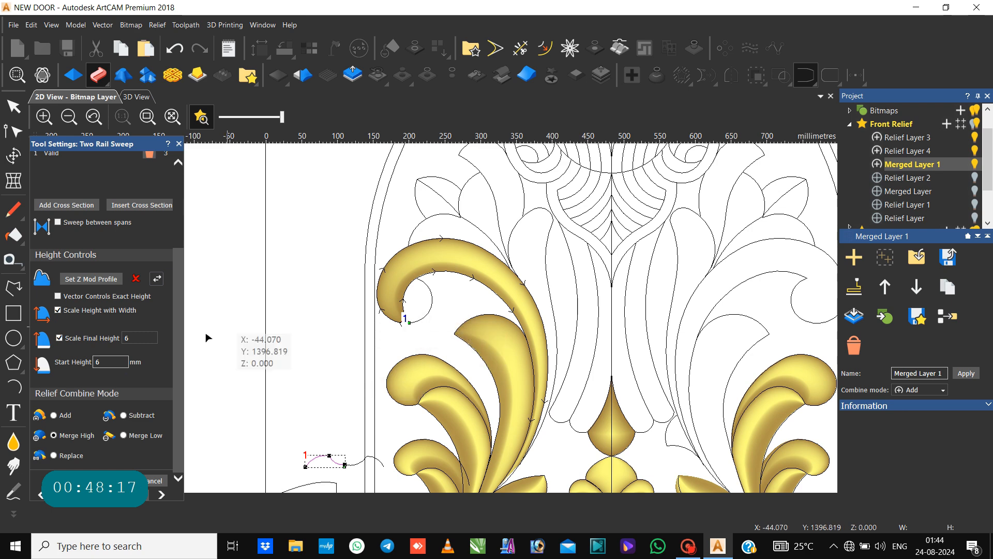
Use the long rising curve beside the door as the scroll's Z modulation profile and turn off Scale Height with Width.
scroll(349, 328, "down", 3)
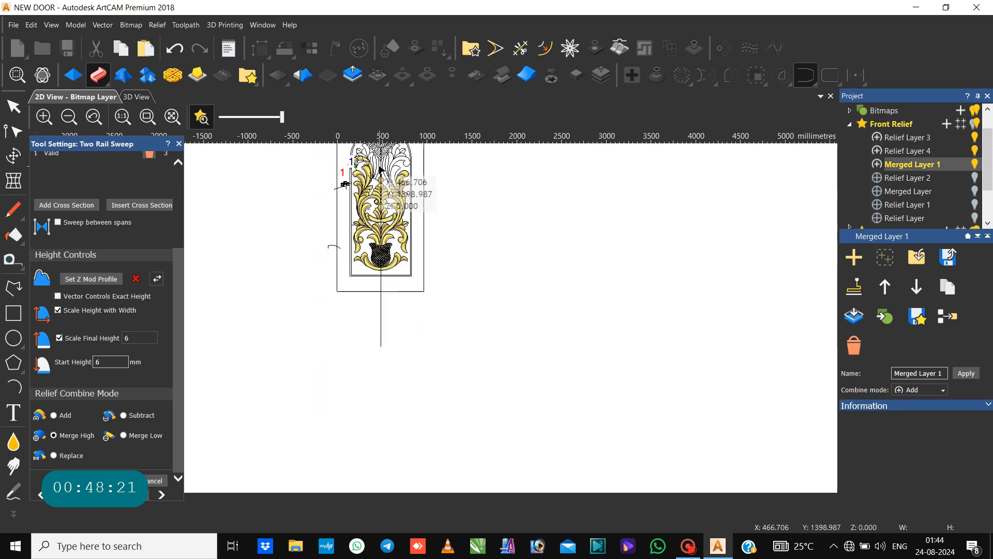
scroll(381, 169, "up", 3)
scroll(262, 229, "down", 1)
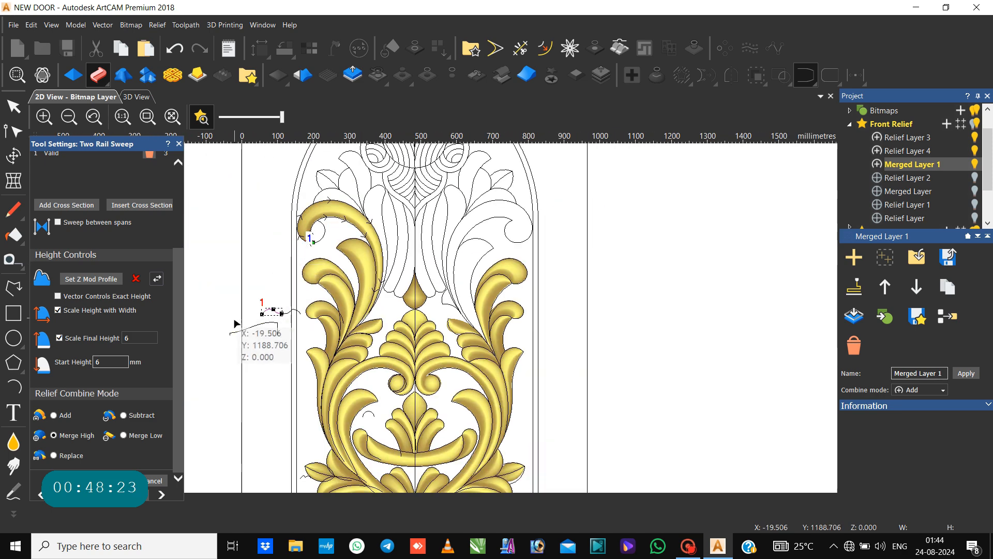
left_click(249, 328)
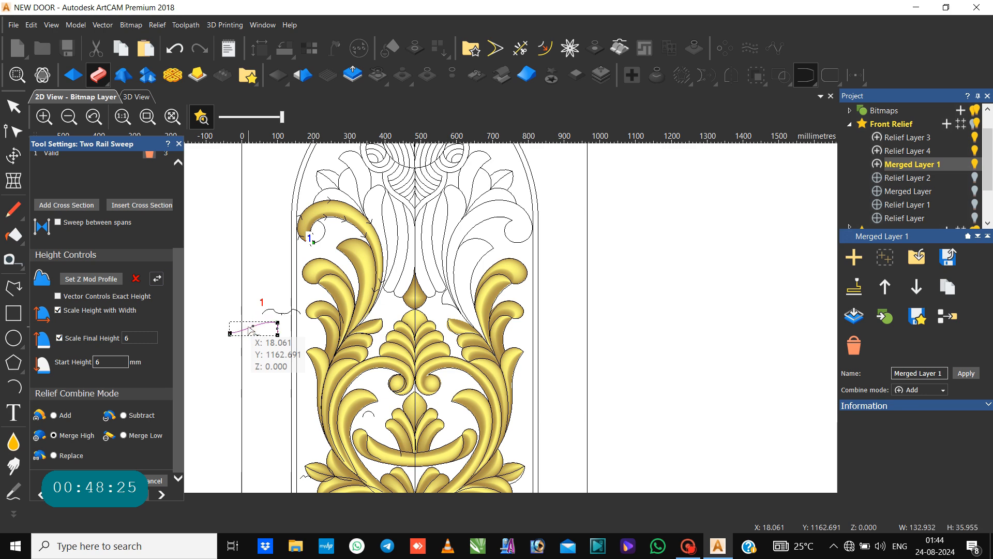
left_click(95, 280)
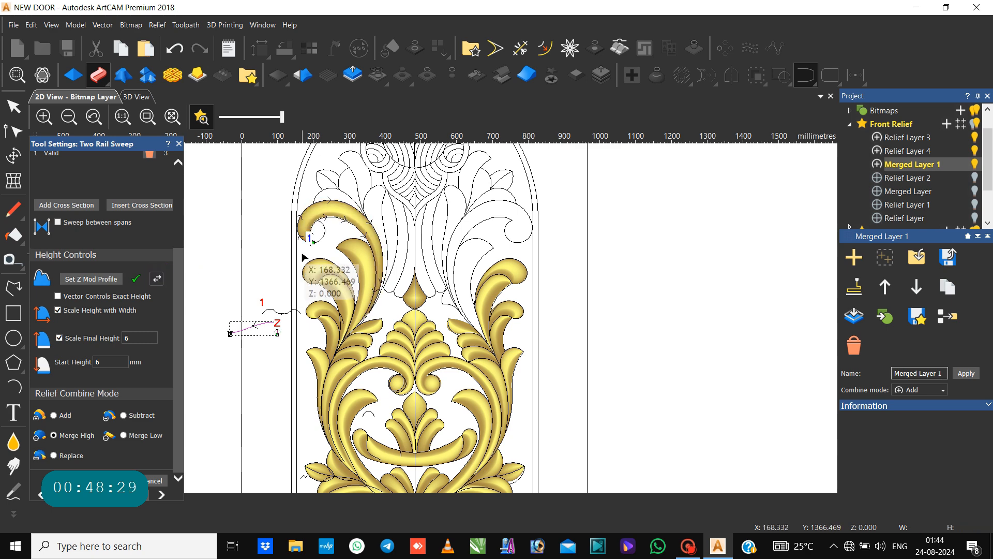
scroll(339, 231, "up", 3)
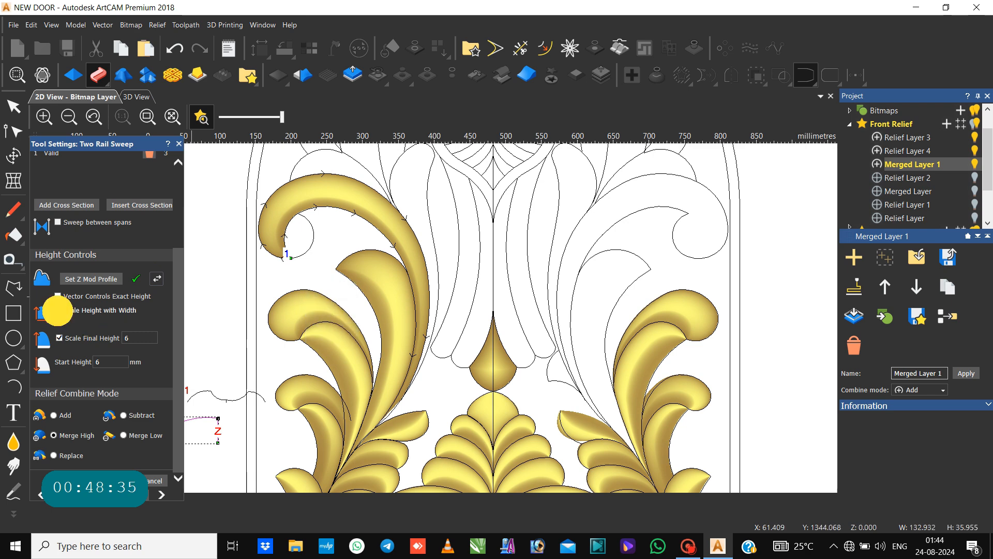
left_click(57, 310)
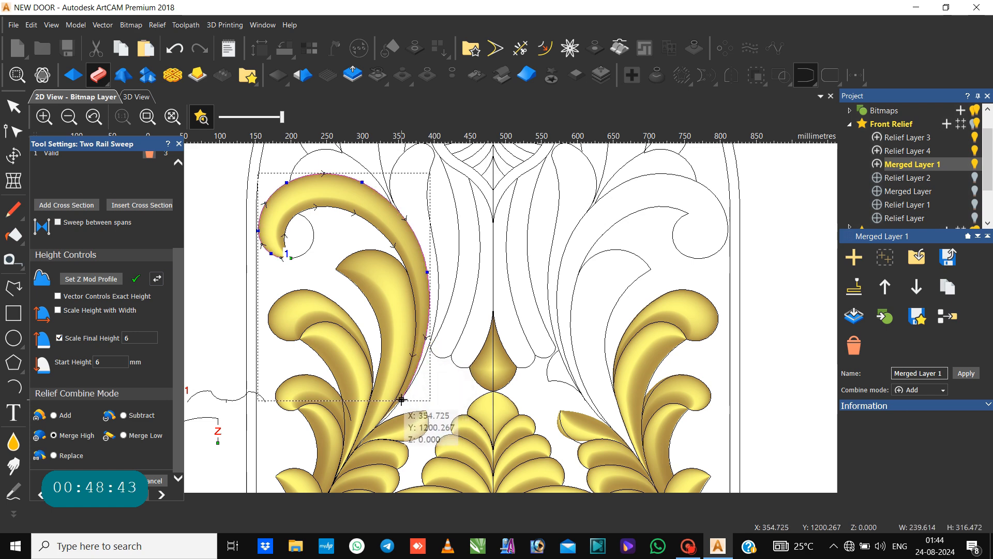
Reshape the scroll's outer rail so its lower end reaches the leaf's base and its side bows outward along the guide curve, and close the sweep.
scroll(402, 400, "up", 3)
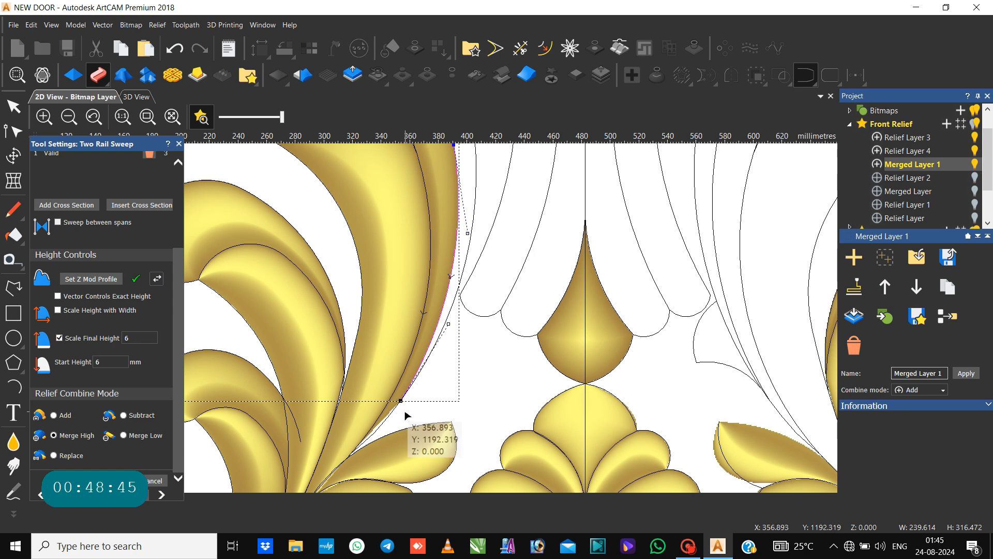
left_click_drag(401, 400, 350, 456)
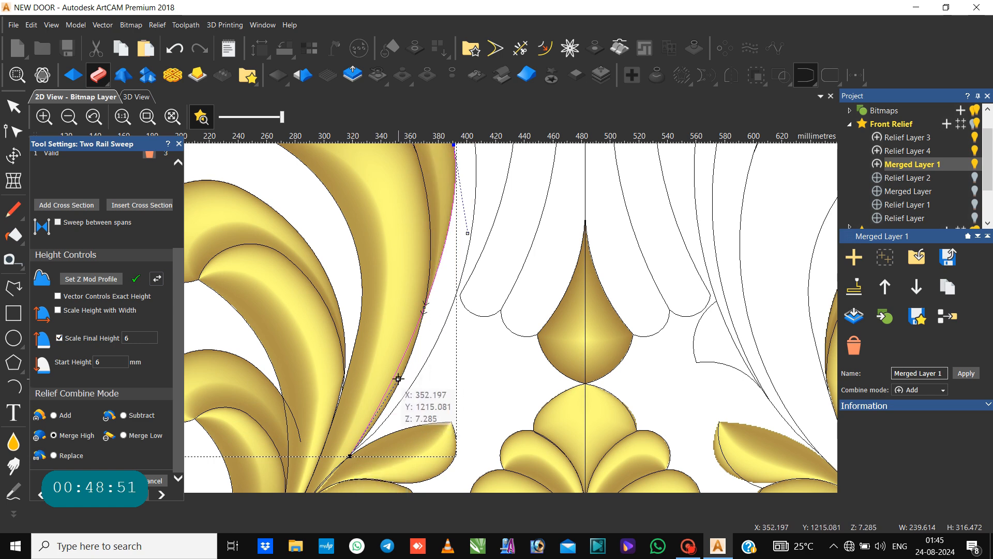
left_click_drag(398, 379, 439, 385)
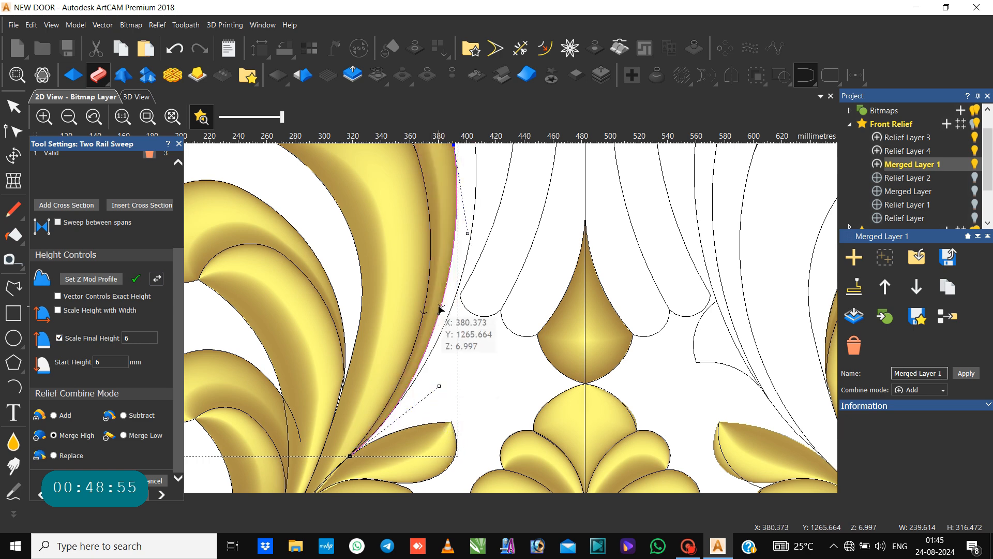
scroll(454, 289, "down", 2)
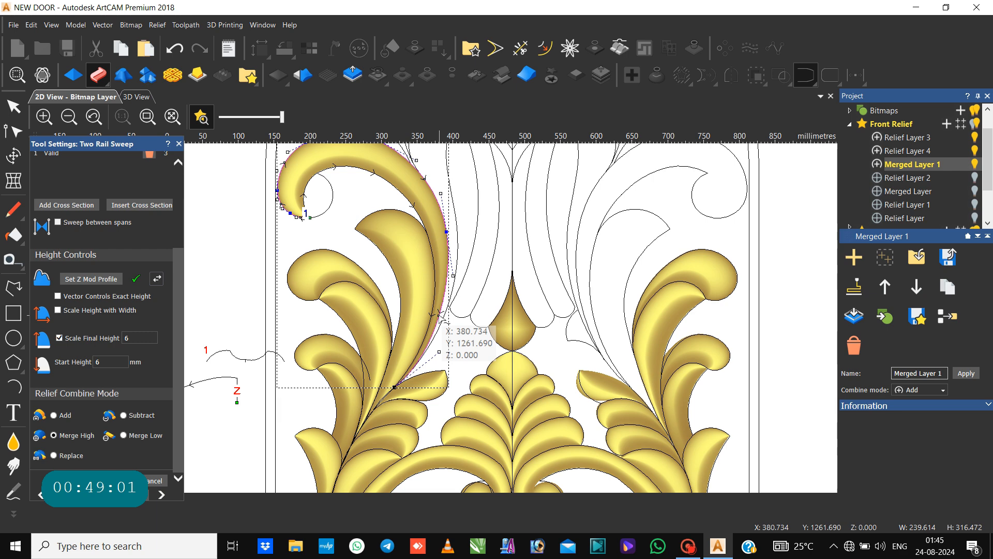
left_click_drag(439, 315, 445, 315)
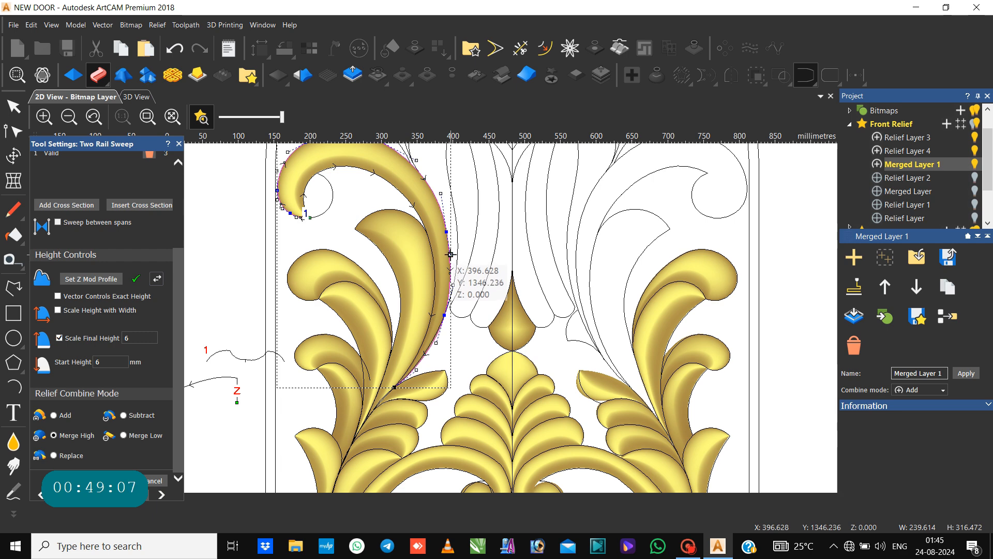
left_click_drag(450, 255, 443, 250)
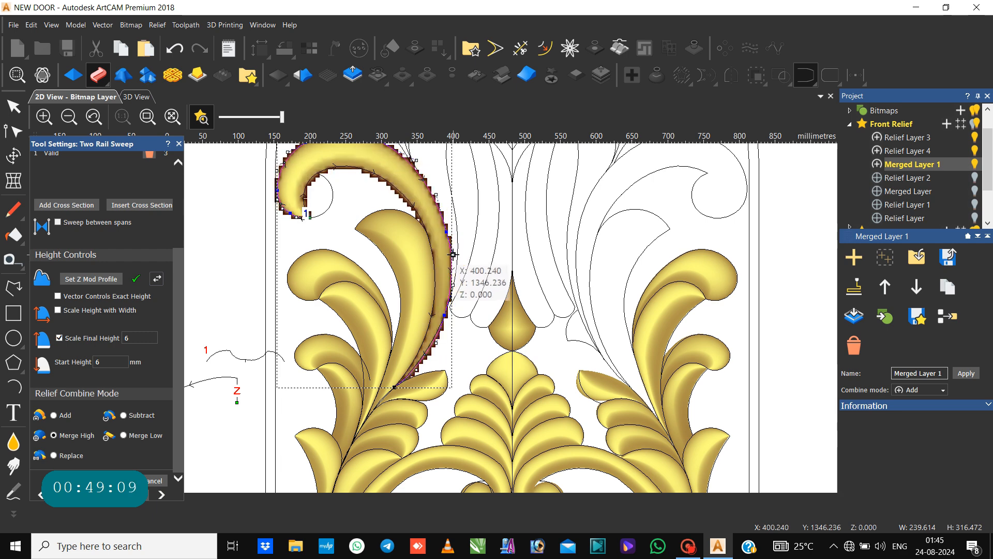
scroll(432, 225, "down", 1)
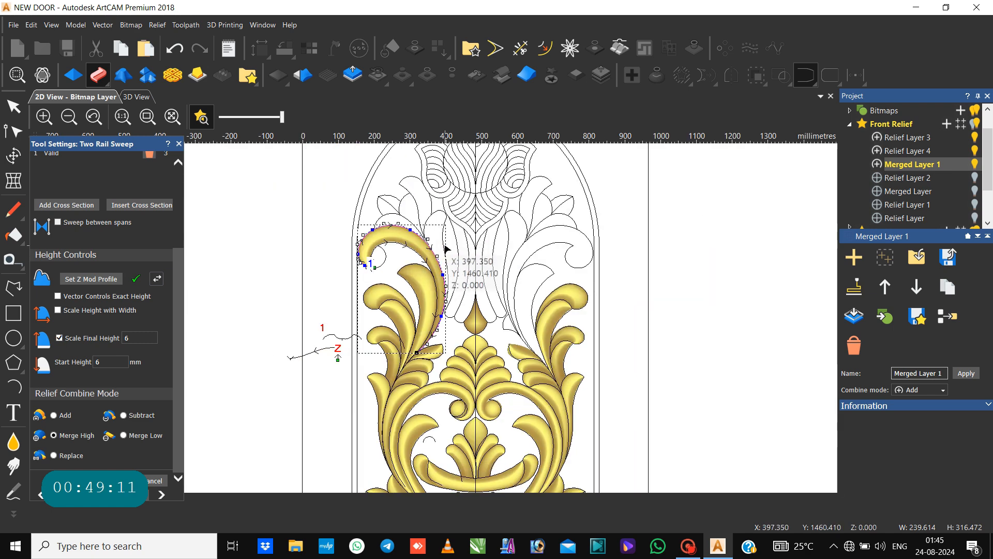
scroll(446, 249, "up", 1)
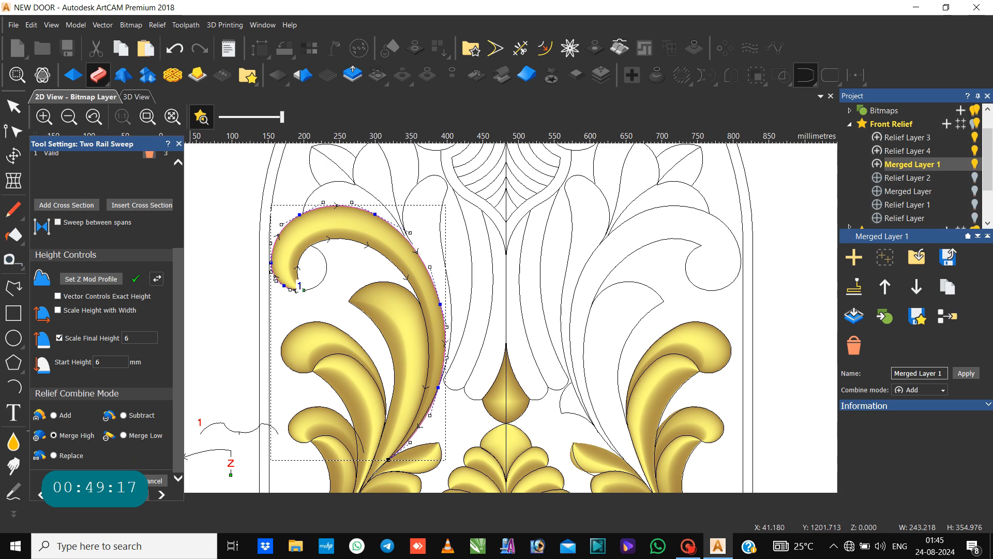
left_click(154, 481)
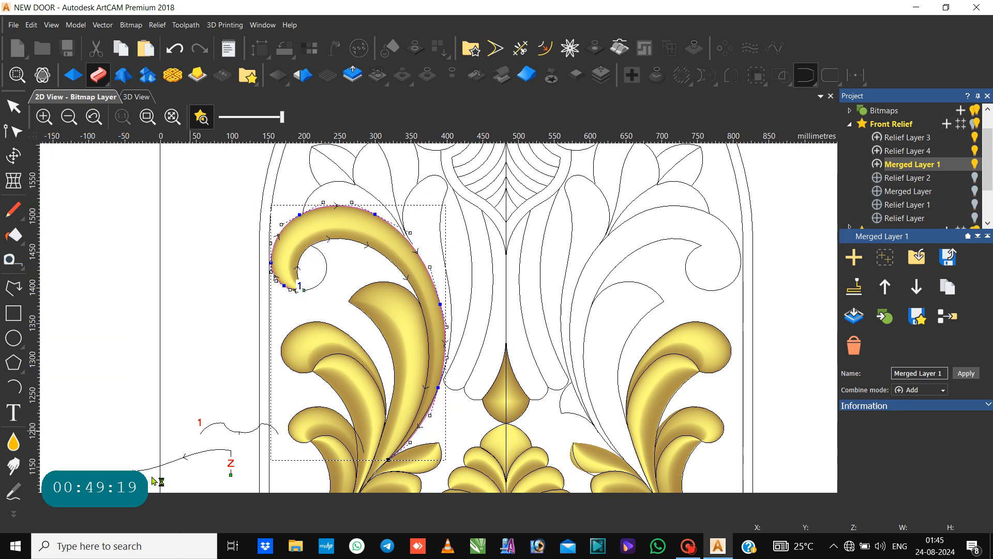
Draw a circle of about 30.7 mm radius inside the large scroll's curl and move it against the curl's inner edge.
left_click(13, 338)
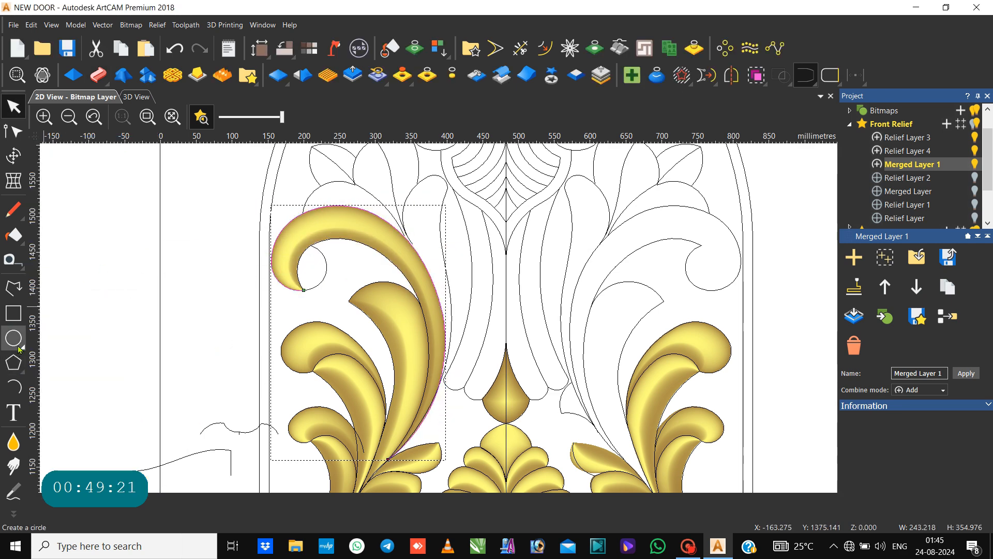
left_click(327, 269)
left_click_drag(327, 269, 343, 280)
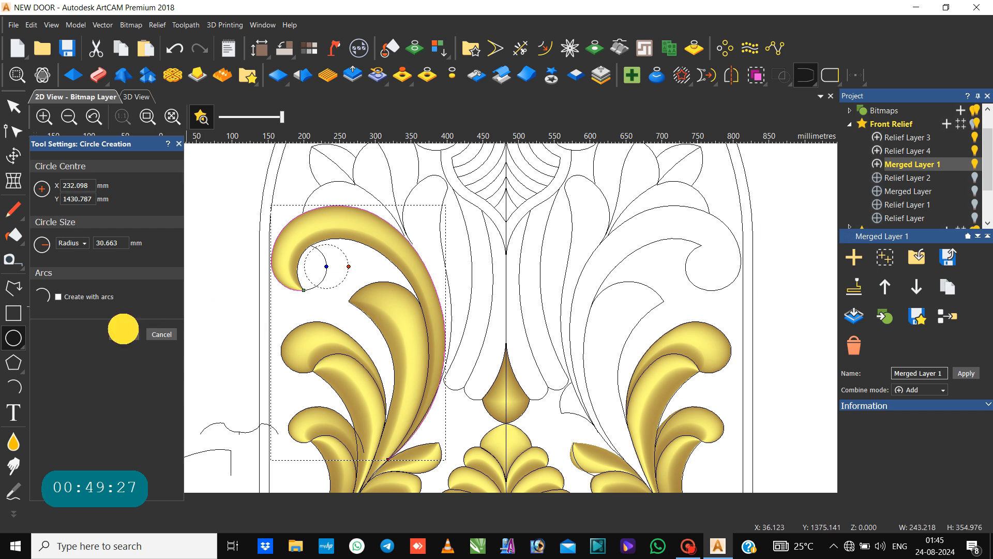
left_click(123, 329)
left_click(166, 331)
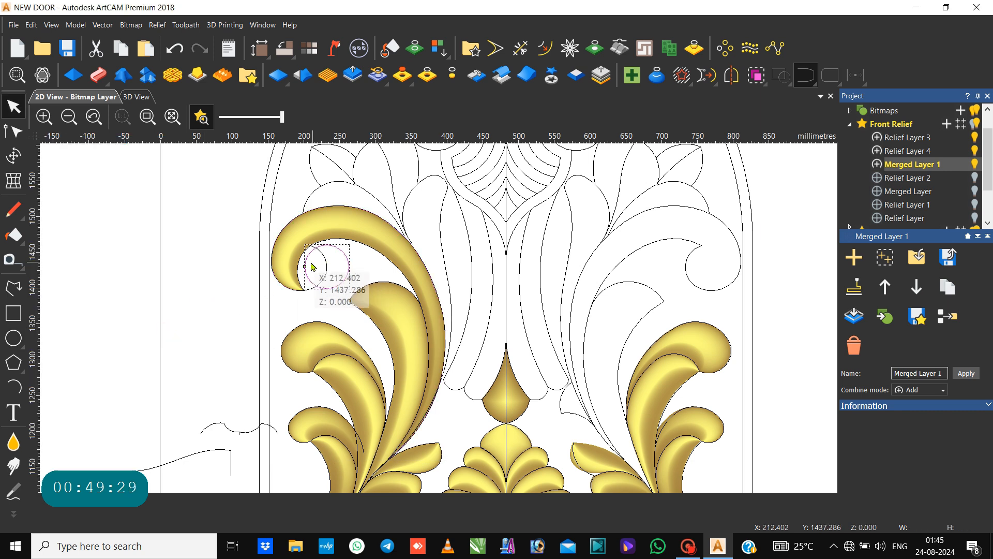
left_click_drag(305, 262, 296, 270)
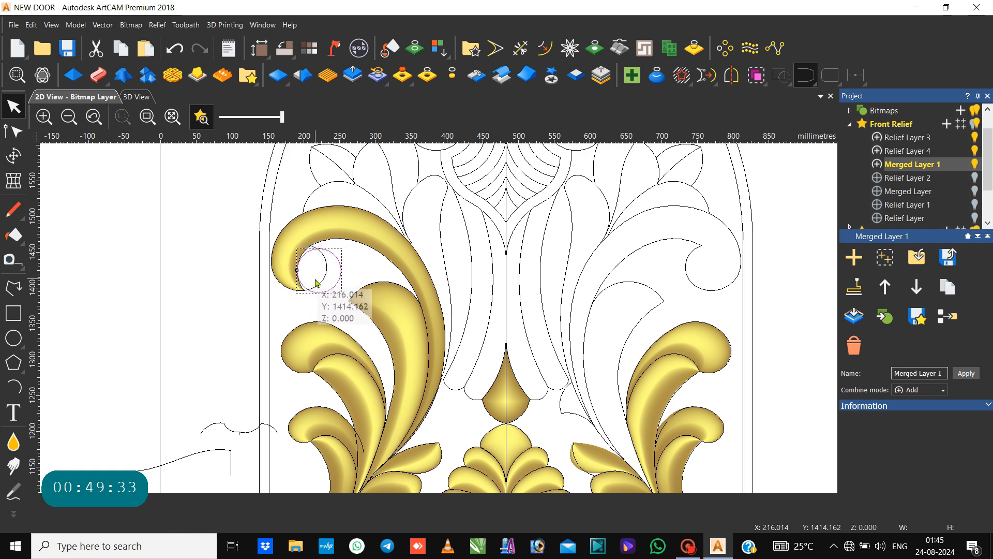
key("Left")
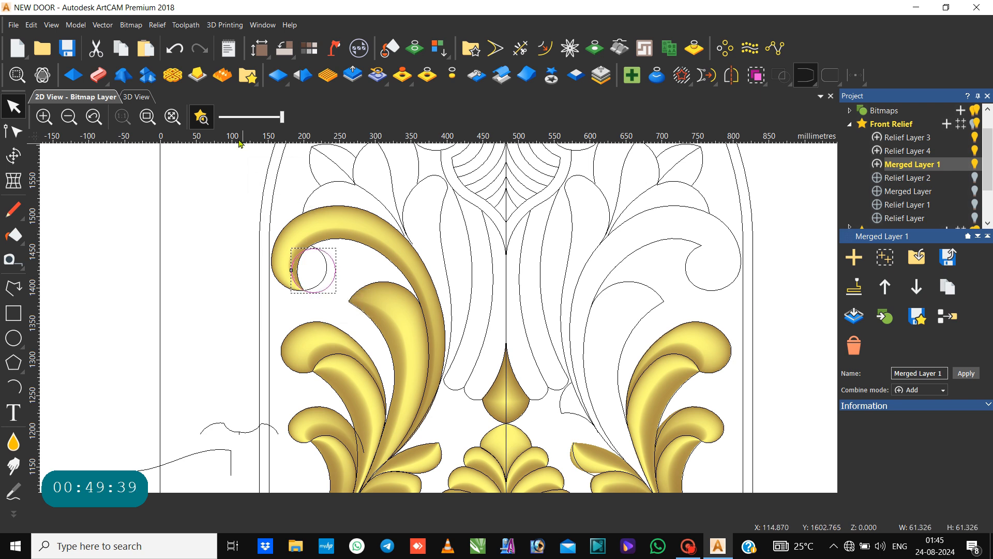
Shape the circle into a round relief ball with a constant height of 6 mm and a start height of 6 mm, using Merge High.
left_click(73, 76)
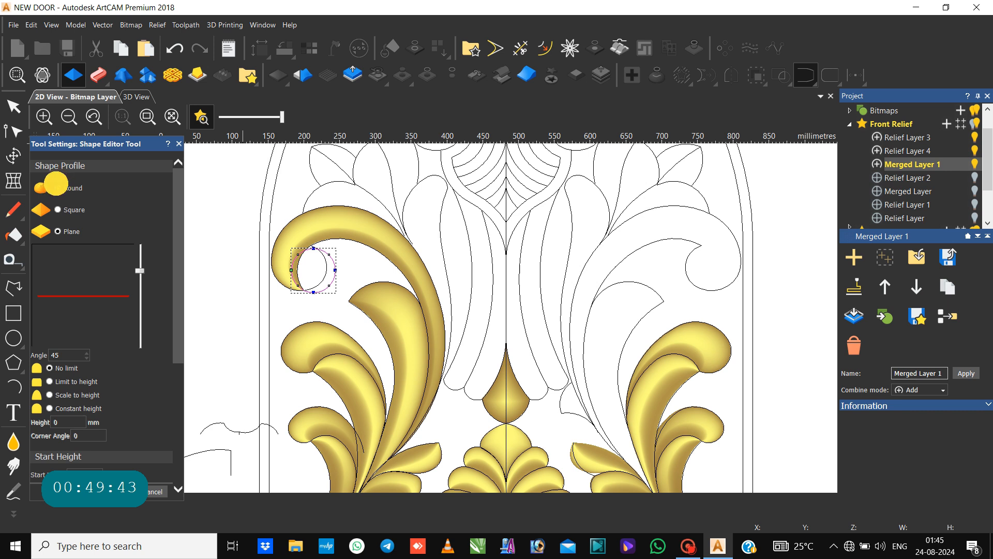
left_click(56, 184)
scroll(82, 296, "down", 5)
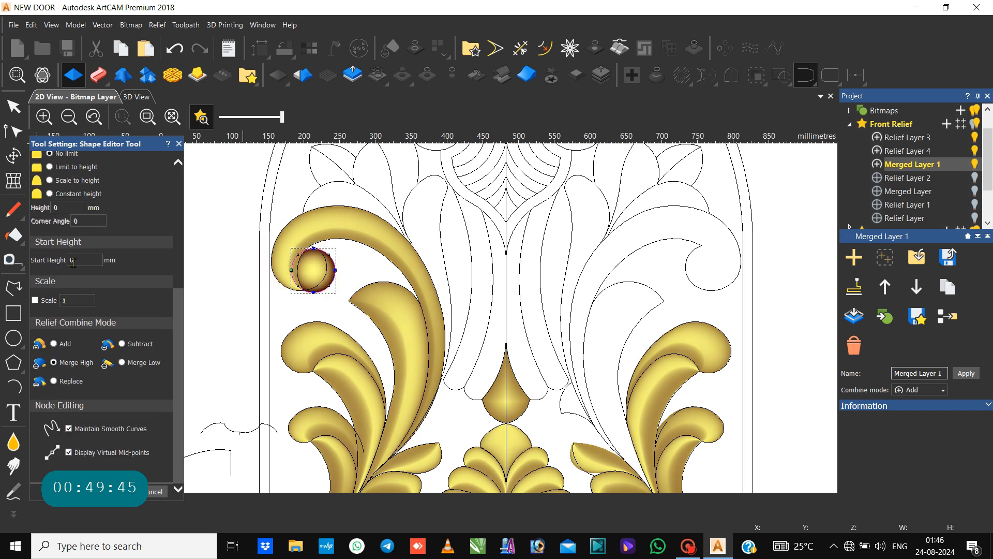
scroll(73, 263, "up", 2)
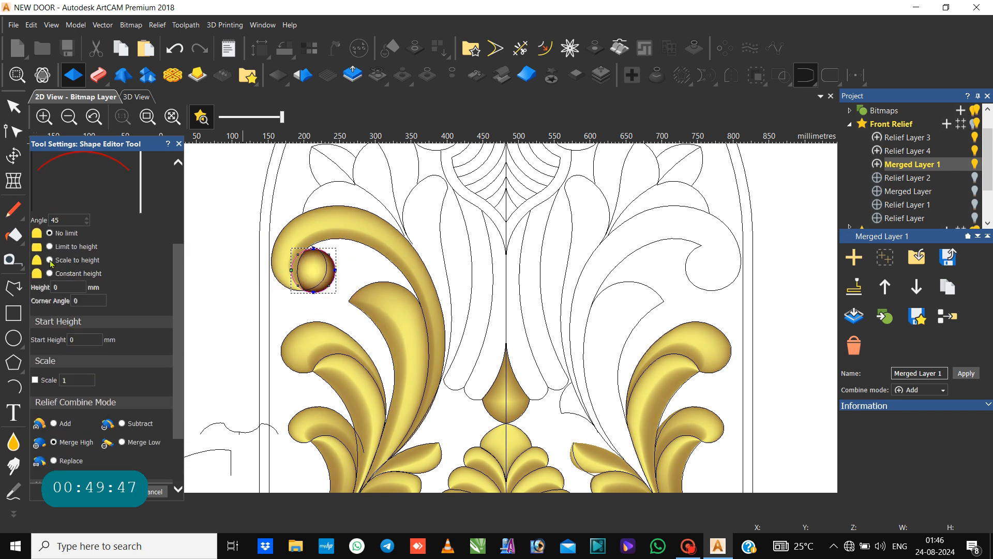
left_click(51, 261)
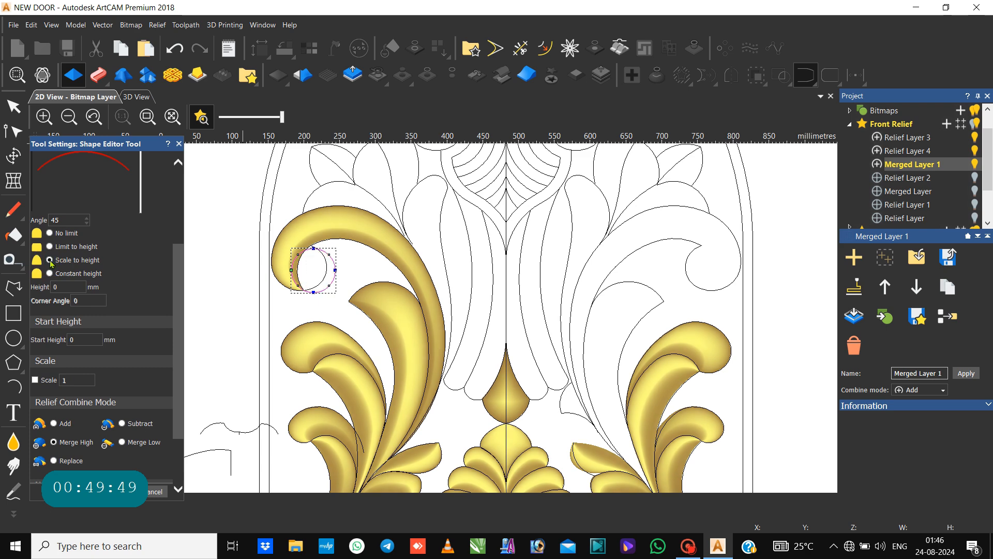
left_click(50, 273)
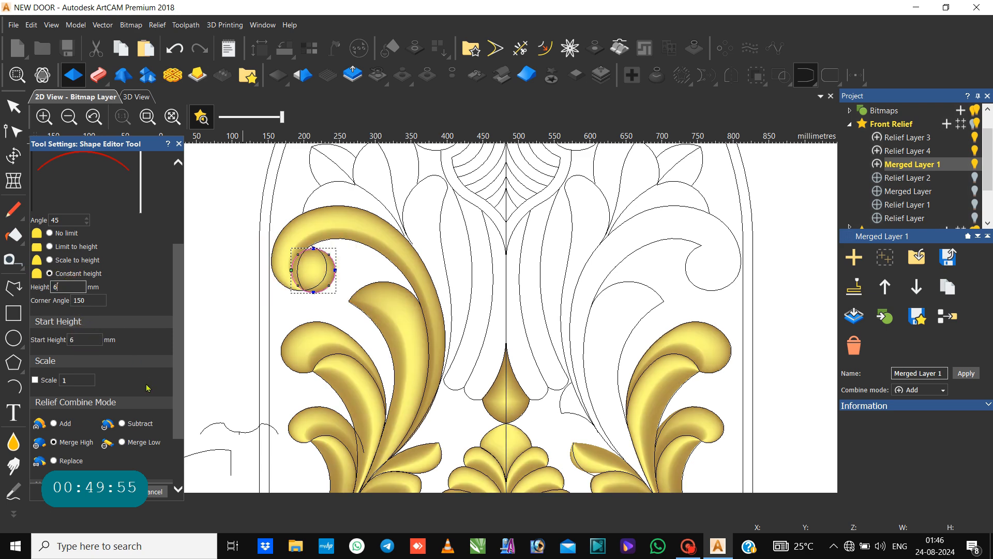
scroll(148, 388, "down", 2)
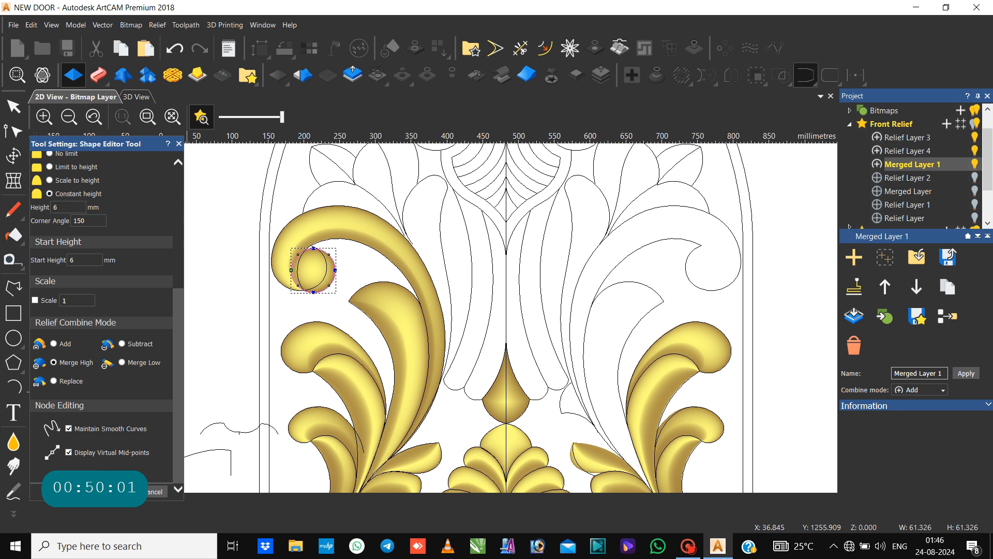
key("Escape")
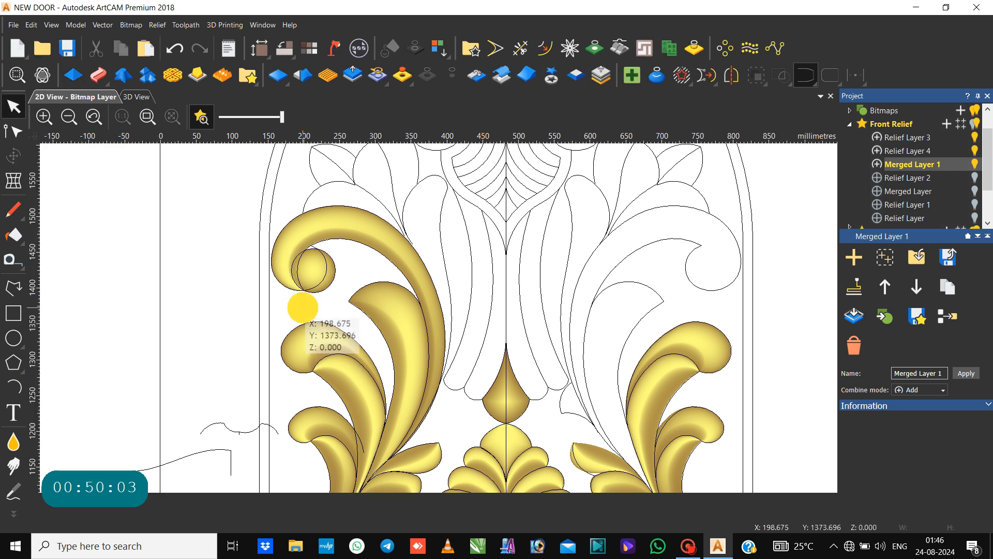
Delete the leftover curl arc that crosses the new ball at the large scroll's end.
scroll(323, 299, "down", 2)
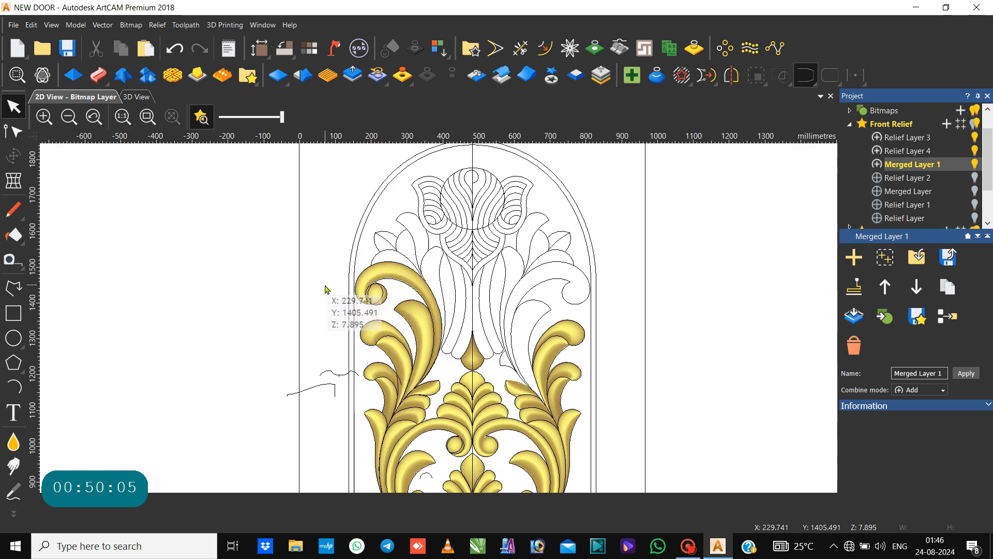
left_click(382, 302)
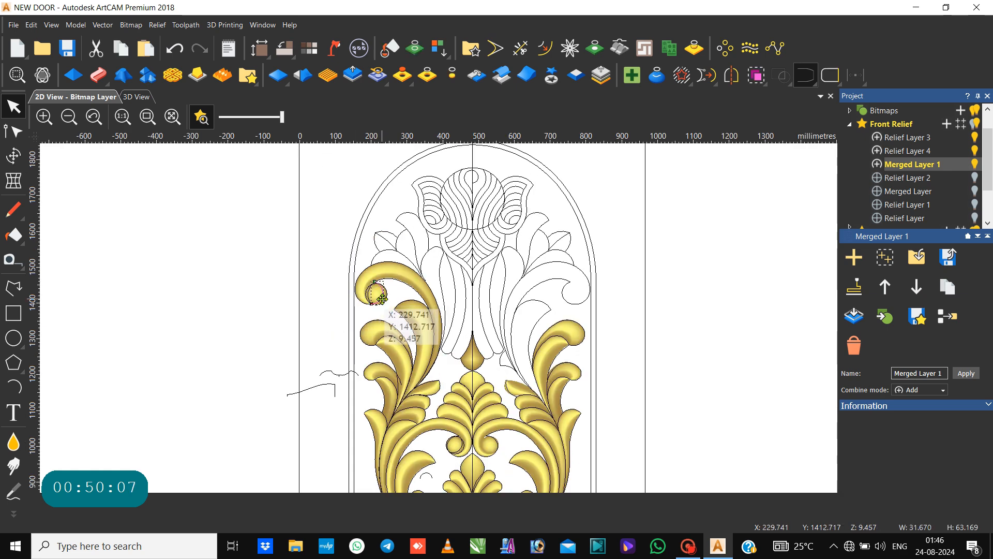
key("Delete")
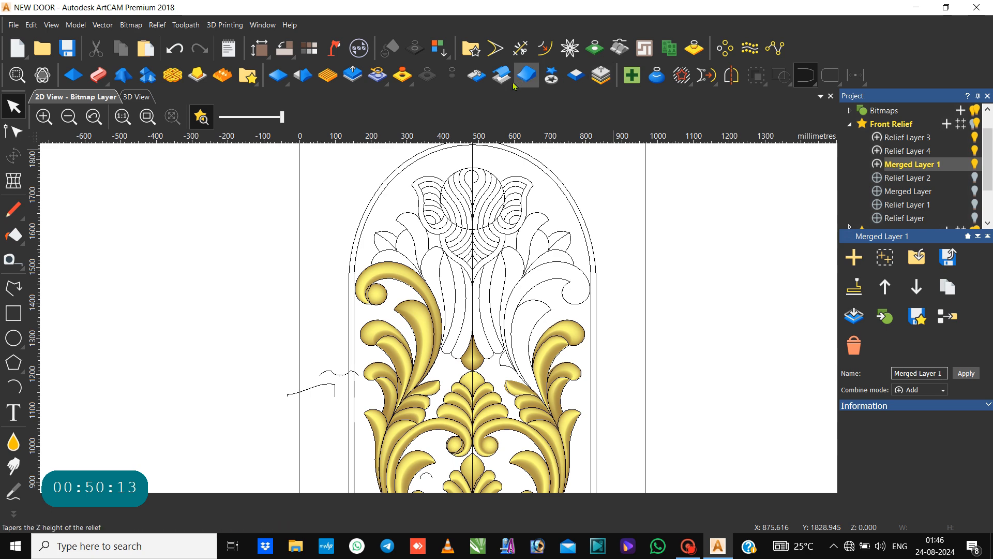
Mirror-merge the relief left over right to copy the large scroll and its ball to the door's other half.
left_click(483, 83)
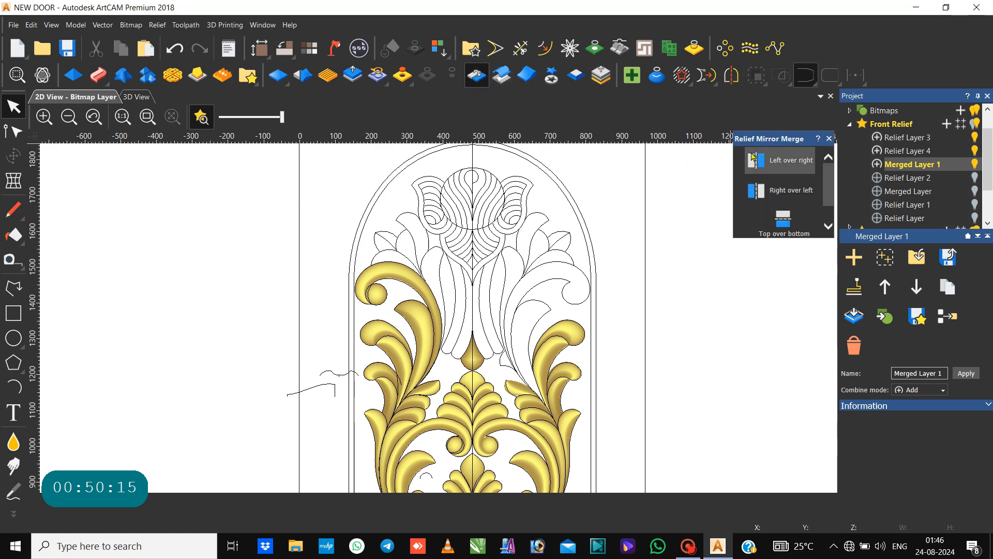
left_click(771, 162)
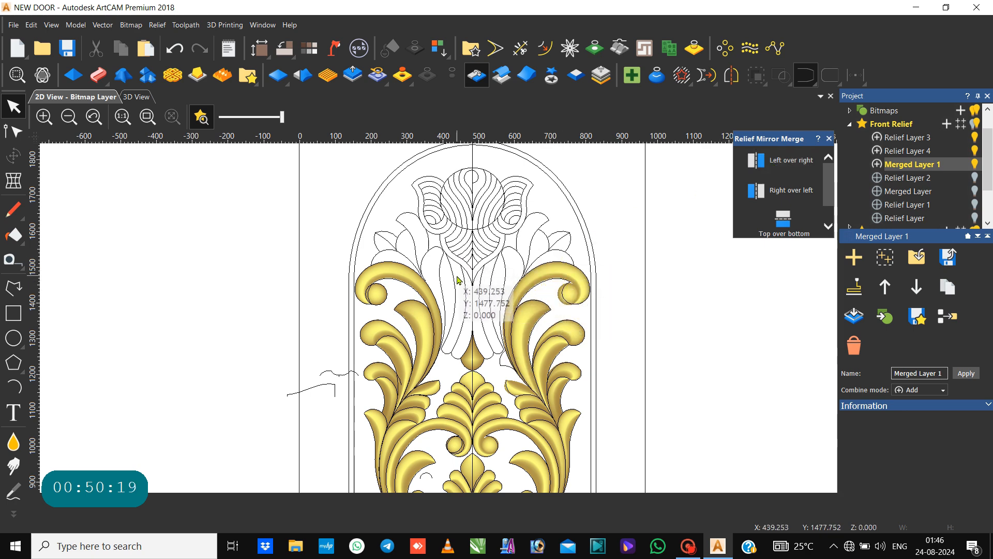
scroll(450, 282, "down", 3)
scroll(470, 334, "up", 3)
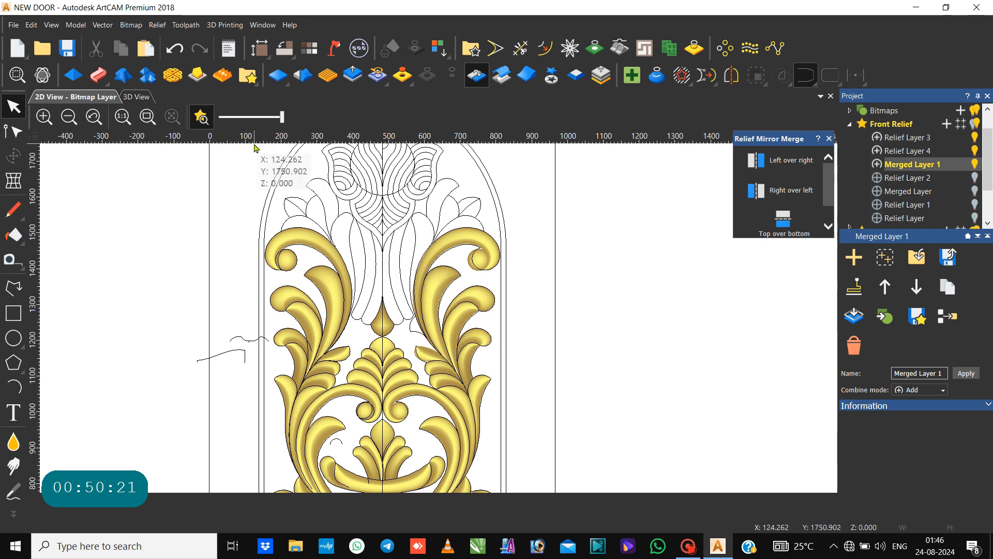
Inspect the mirrored floral relief in 3D from several angles, with the vectors and the flat base surface hidden.
left_click(140, 97)
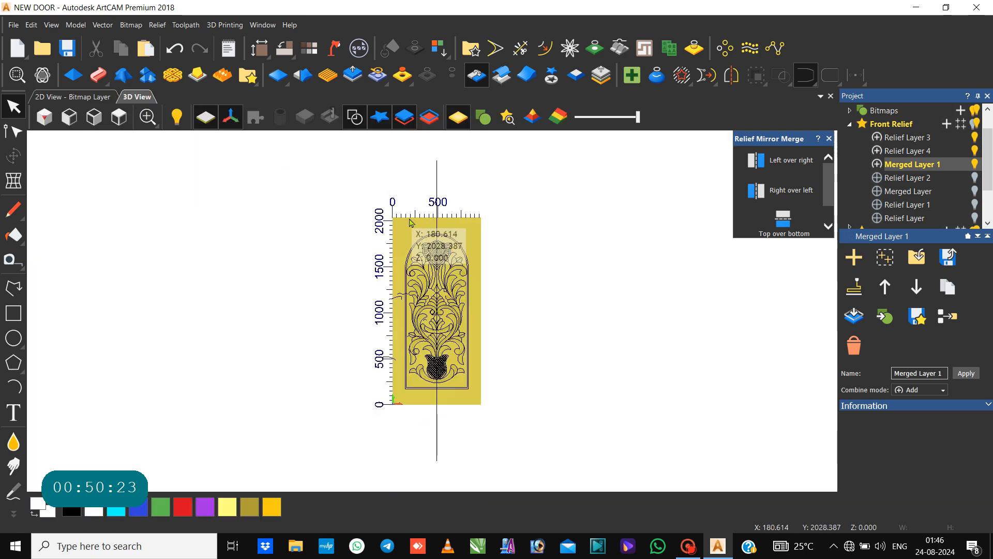
left_click(352, 114)
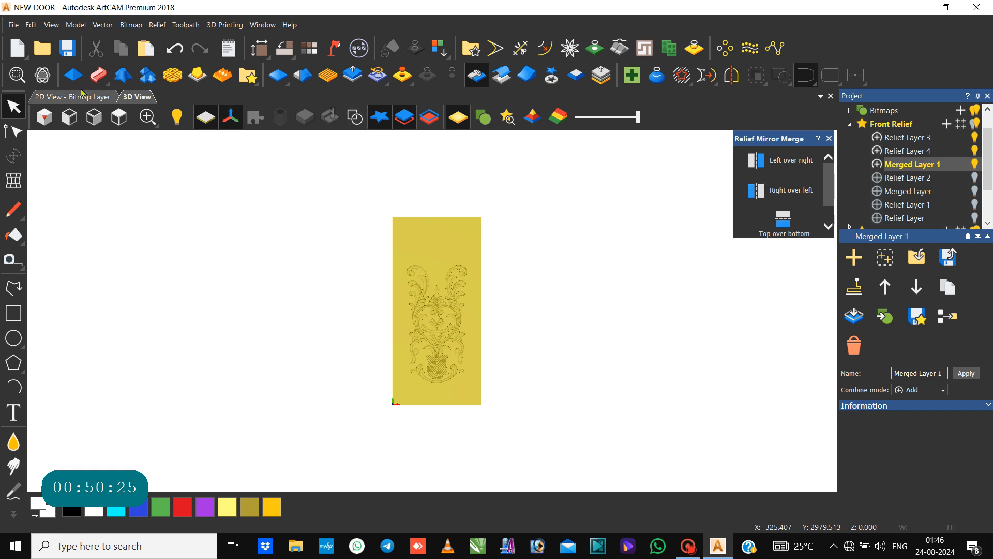
left_click(48, 81)
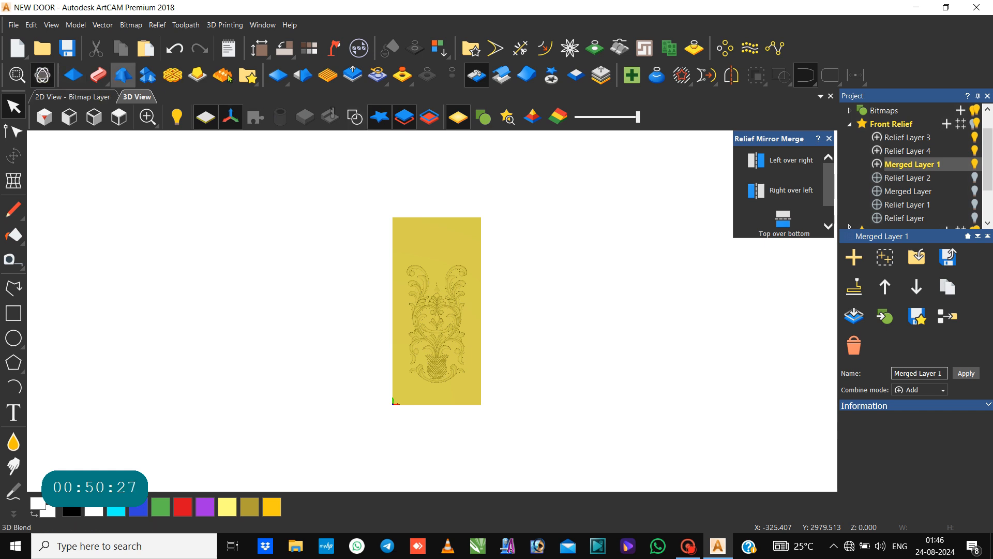
left_click(505, 116)
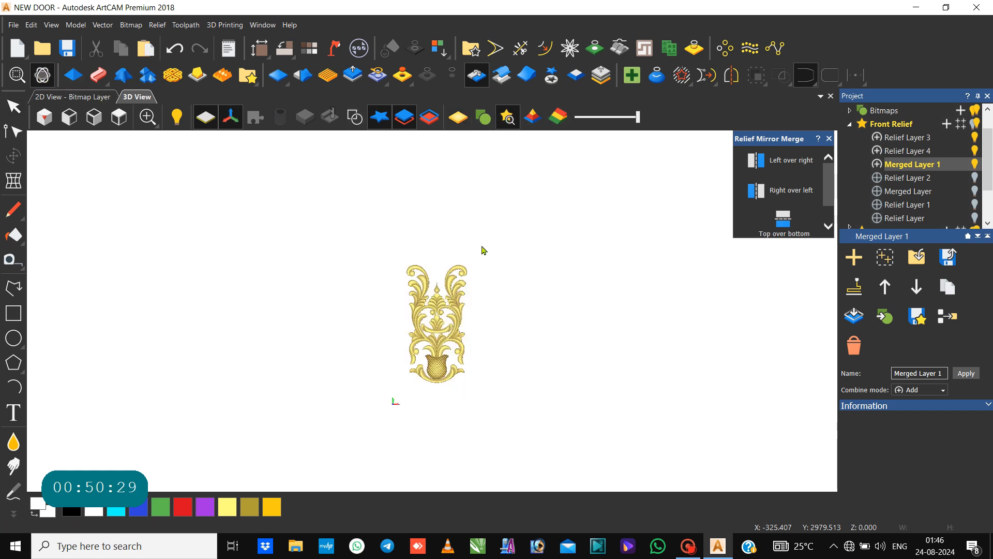
scroll(453, 324, "up", 1)
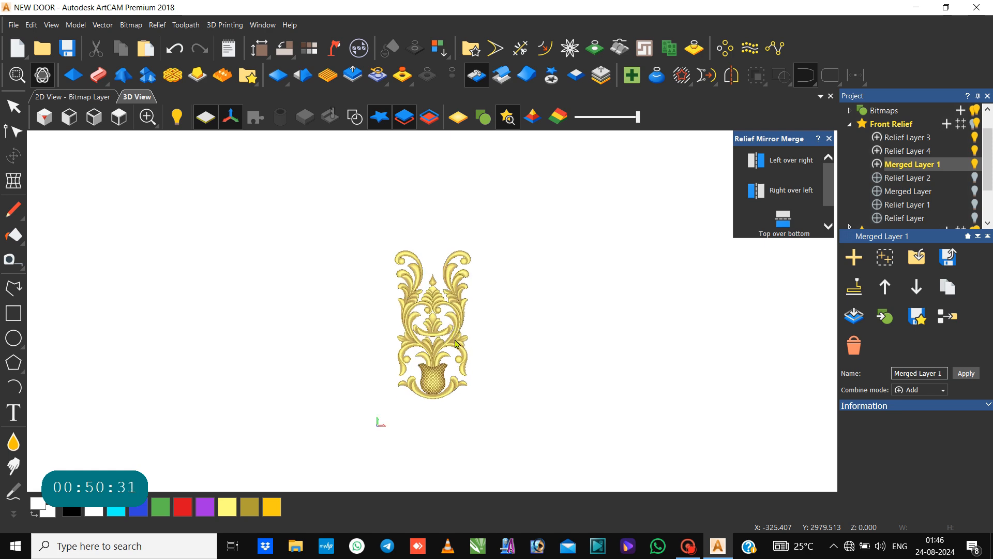
left_click_drag(455, 343, 482, 300)
scroll(427, 299, "up", 3)
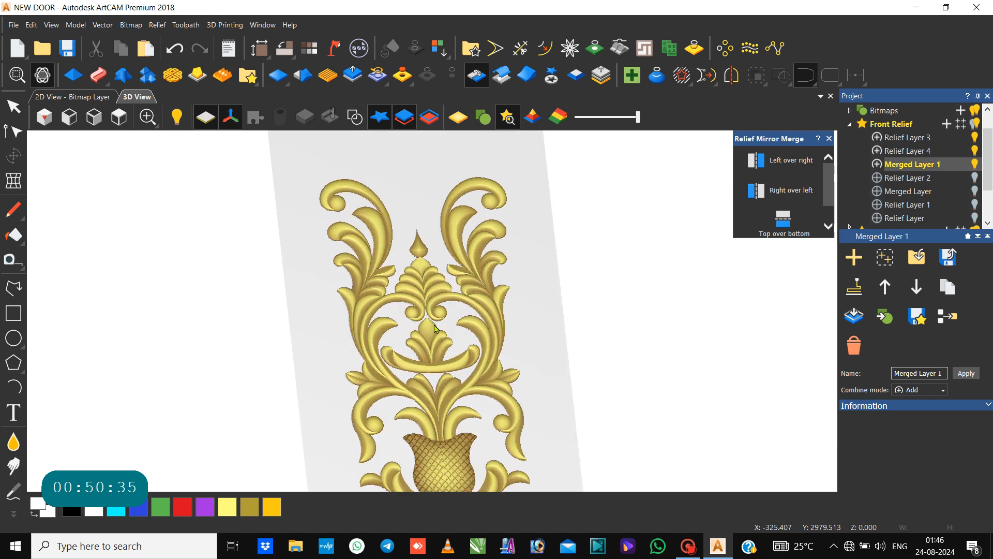
scroll(434, 328, "down", 2)
left_click_drag(455, 371, 520, 385)
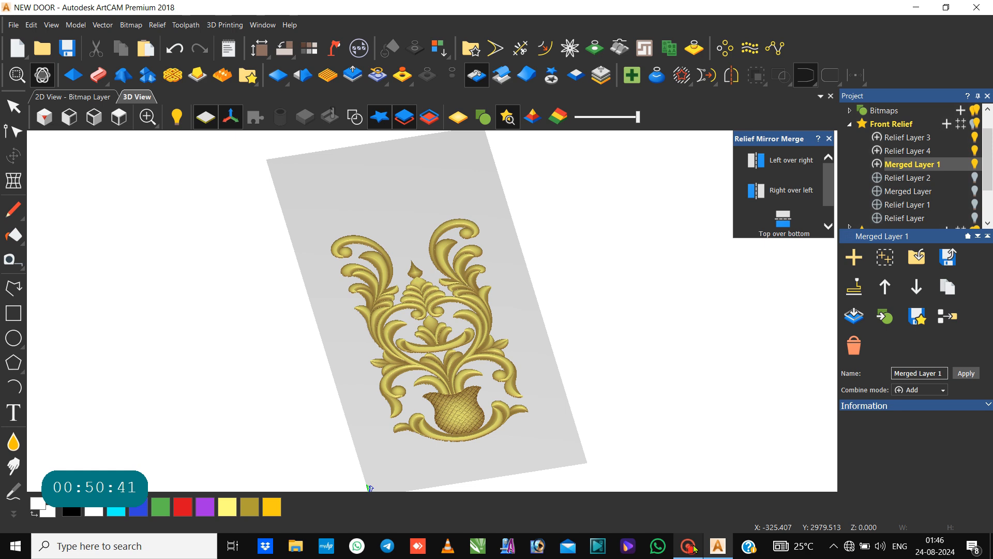
left_click(690, 468)
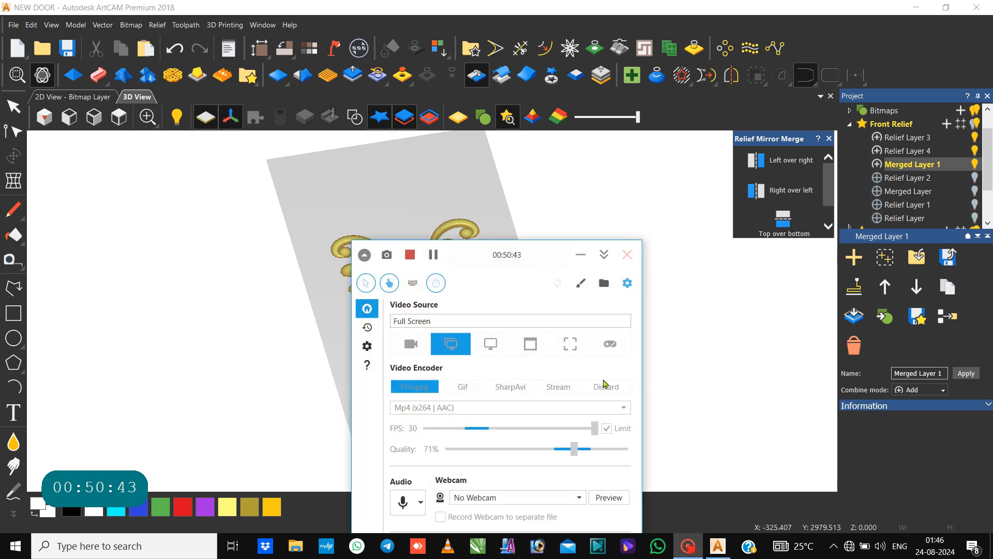